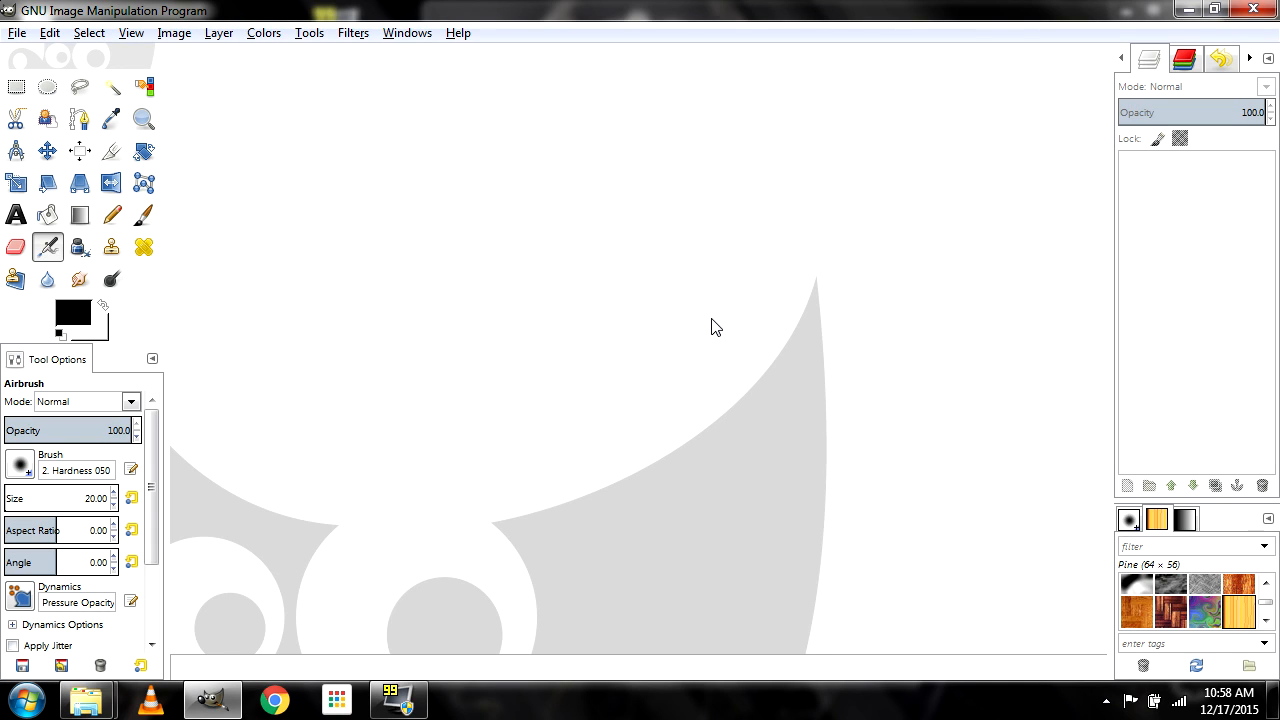
Open the recent file HGNuz_Layout01.xcf to view the finished layout, and close it again
{"action": "left_click", "coordinate": [10, 38]}
{"action": "mouse_move", "coordinate": [178, 166]}
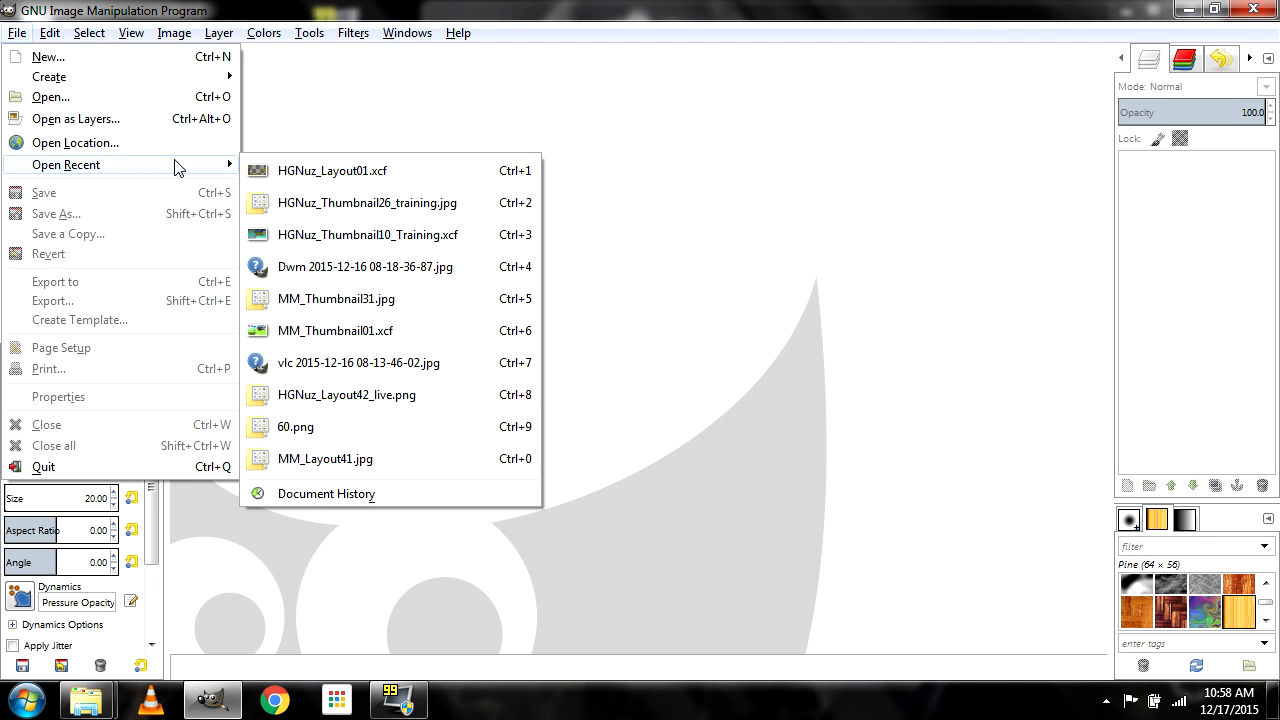
{"action": "left_click", "coordinate": [393, 177]}
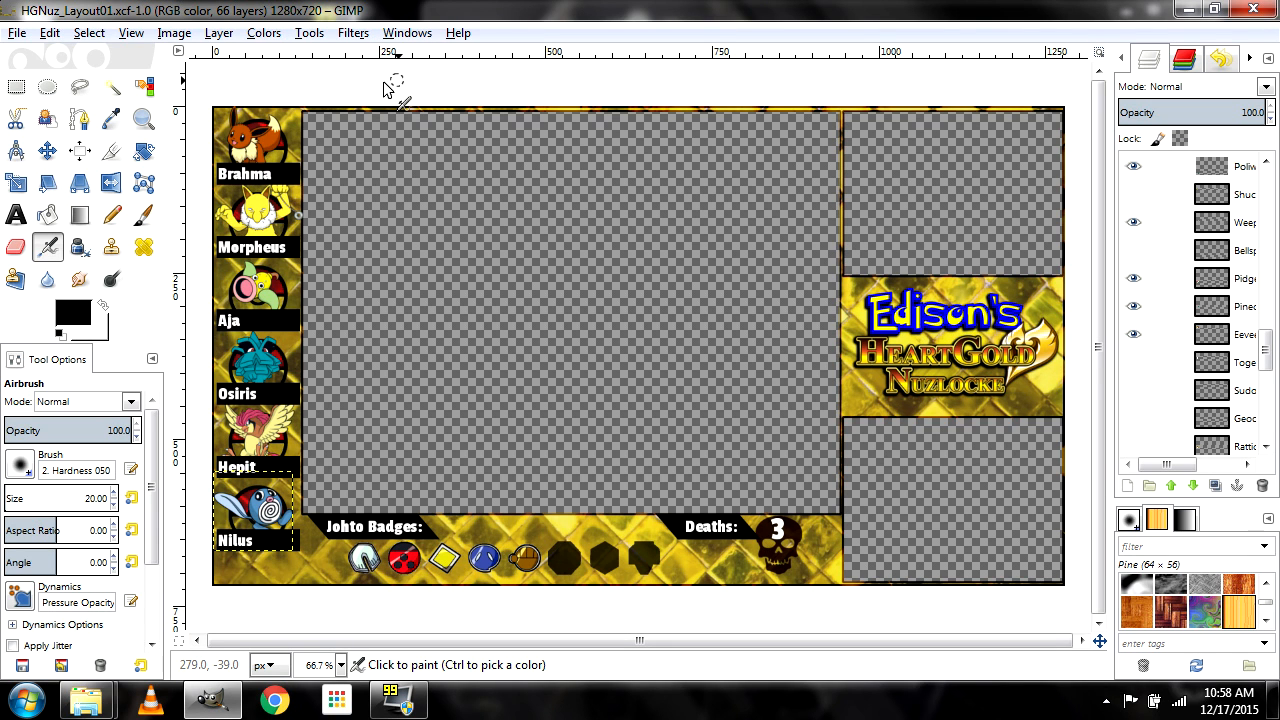
{"action": "left_click", "coordinate": [1255, 10]}
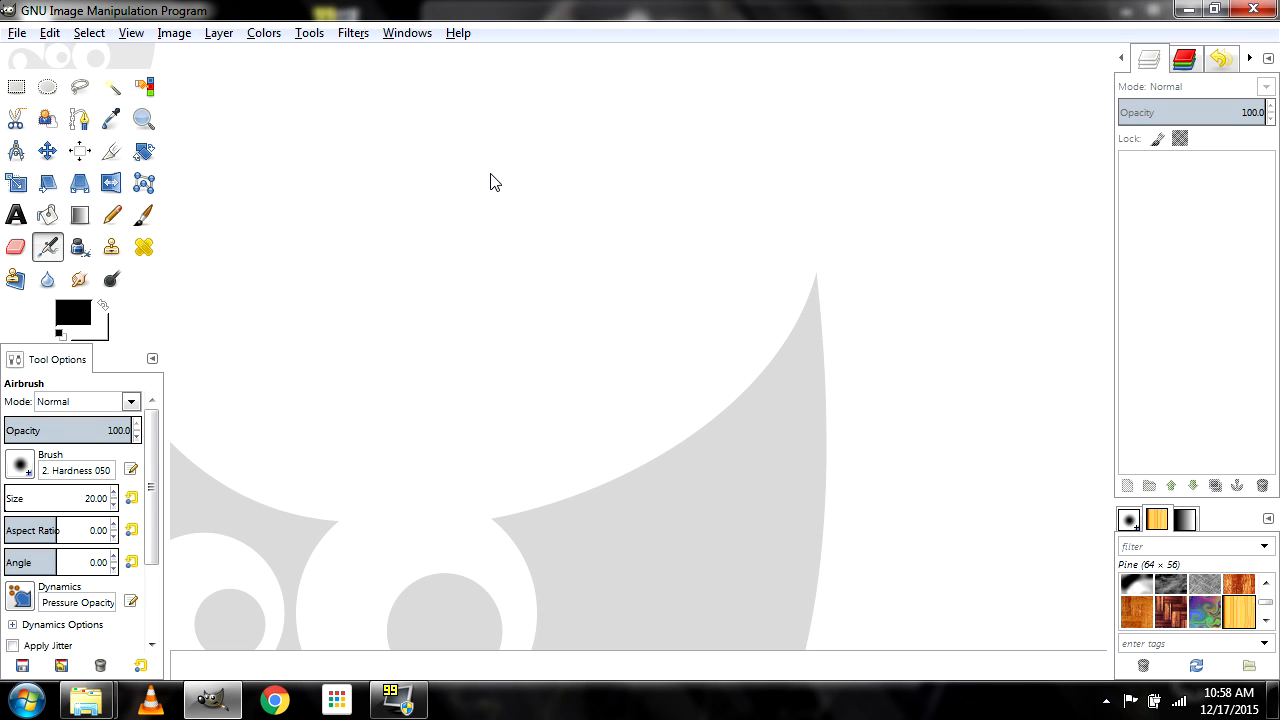
Create a new blank image 1280 px wide and 720 px high
{"action": "left_click", "coordinate": [24, 32]}
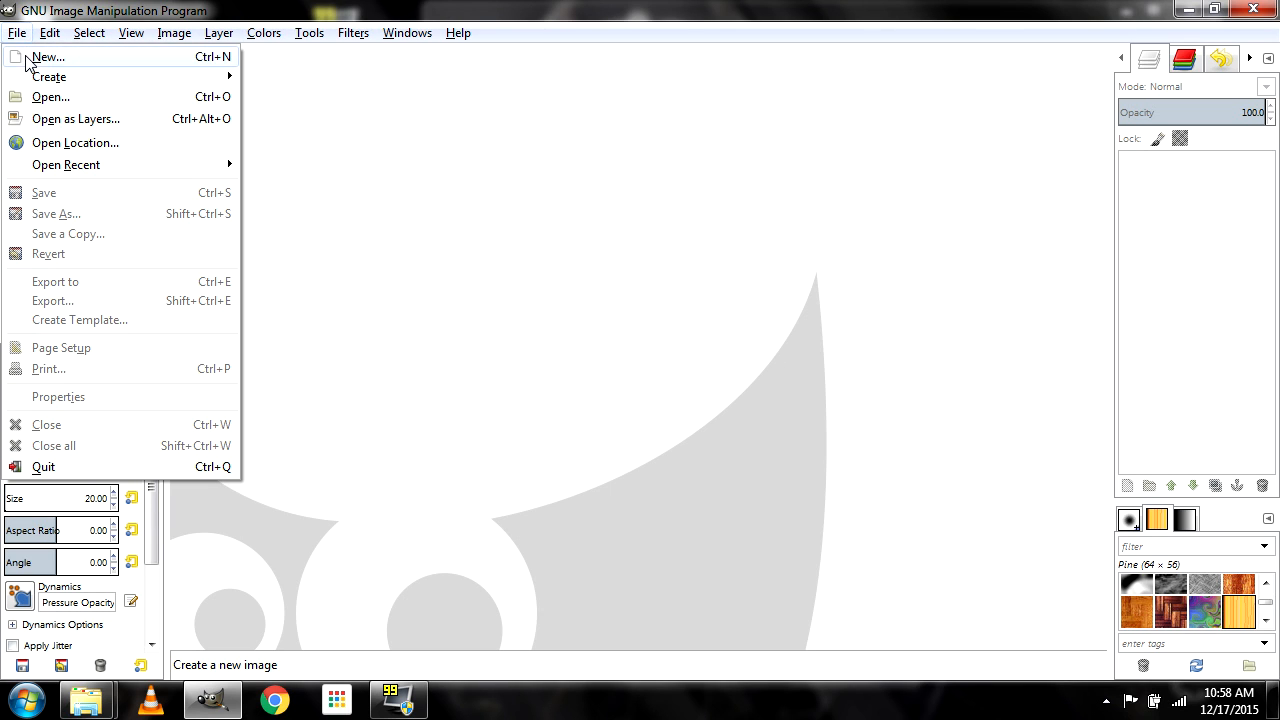
{"action": "left_click", "coordinate": [42, 58]}
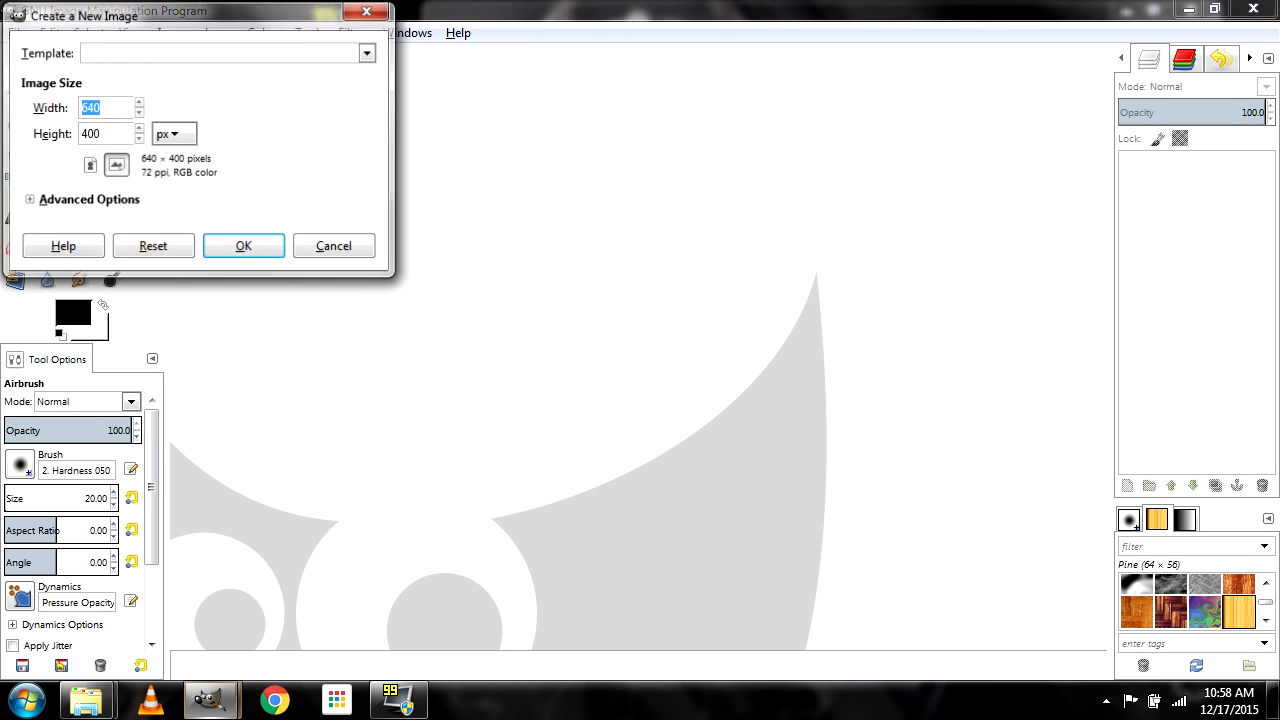
{"action": "type", "text": "1280"}
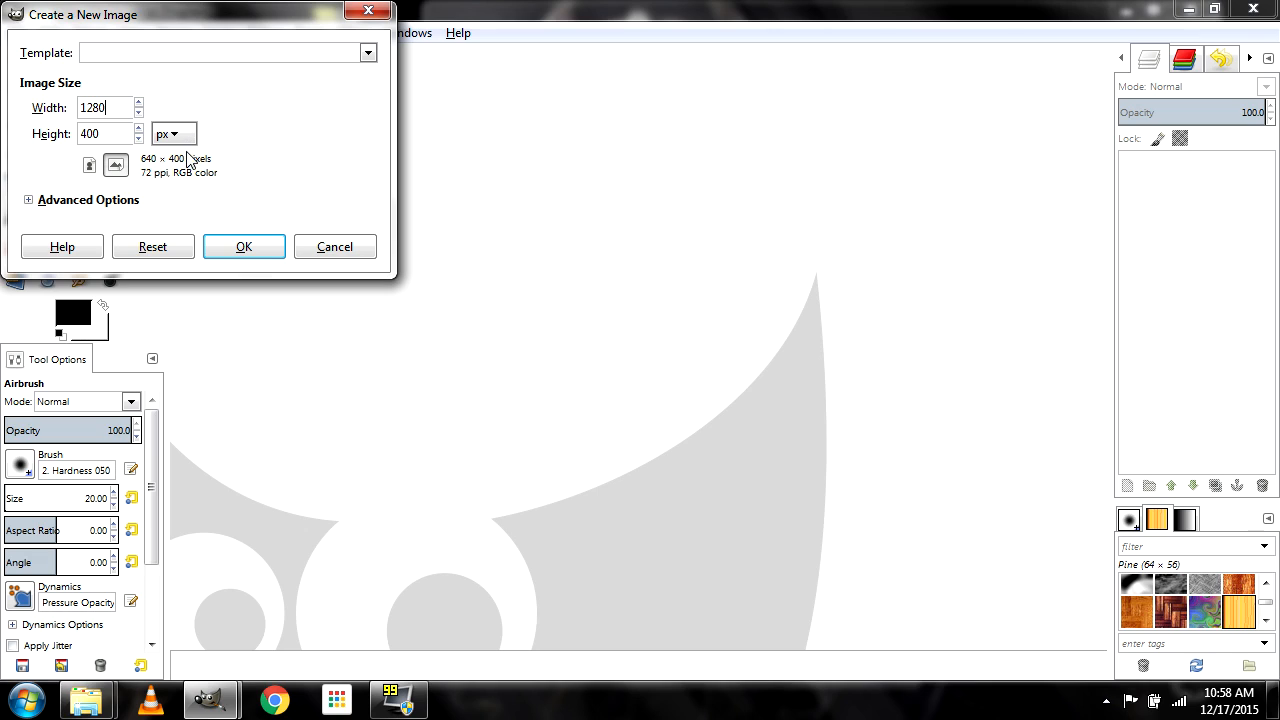
{"action": "key", "text": "Tab"}
{"action": "type", "text": "7"}
{"action": "left_click", "coordinate": [246, 247]}
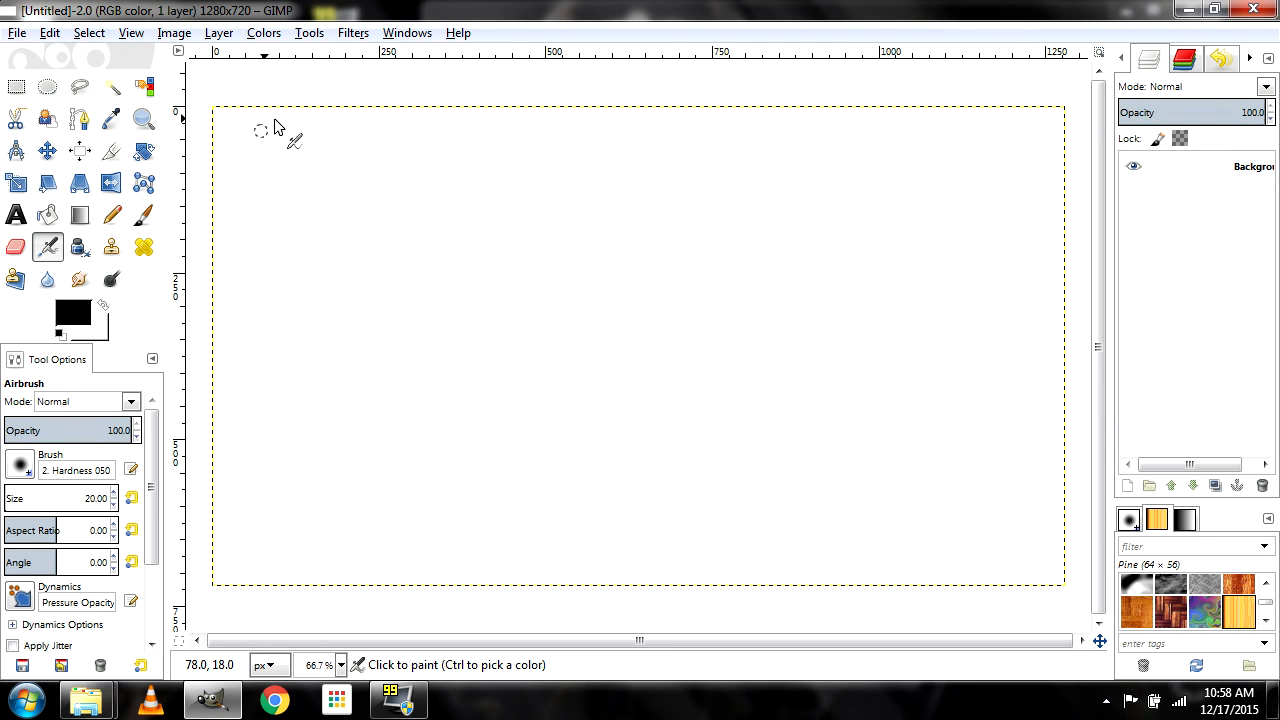
{"action": "key", "text": "m"}
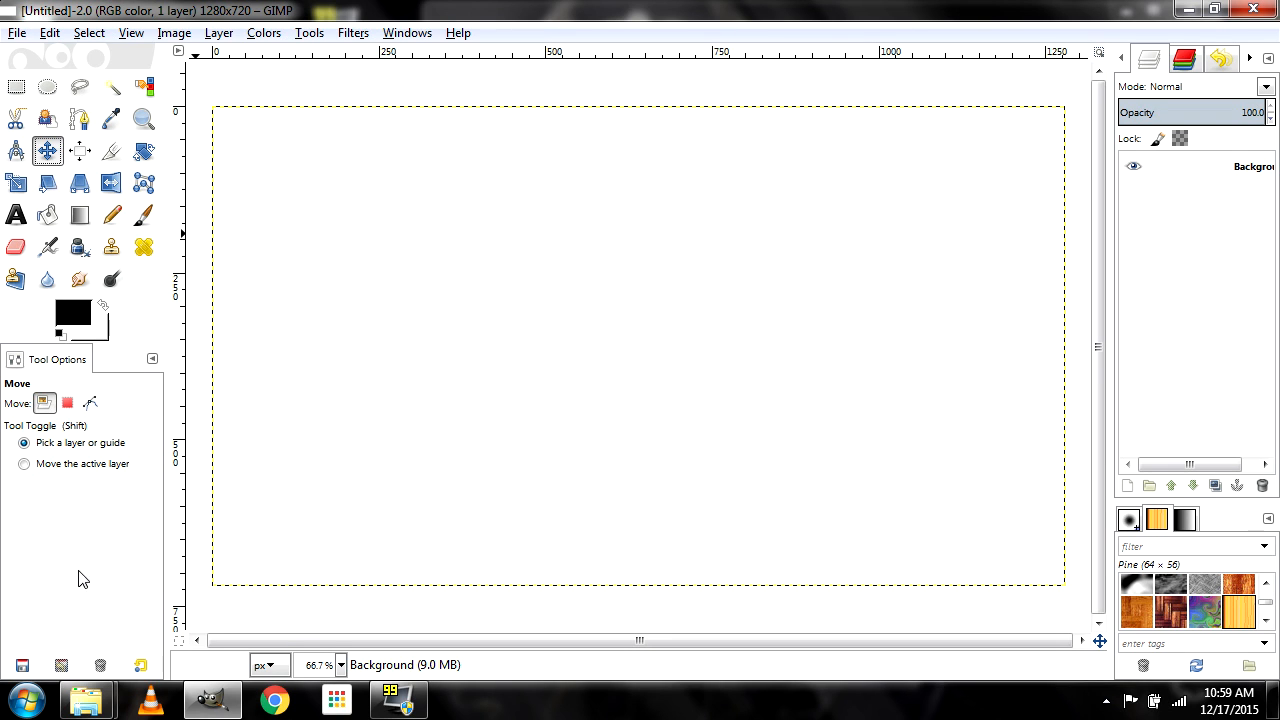
{"action": "left_click", "coordinate": [20, 212]}
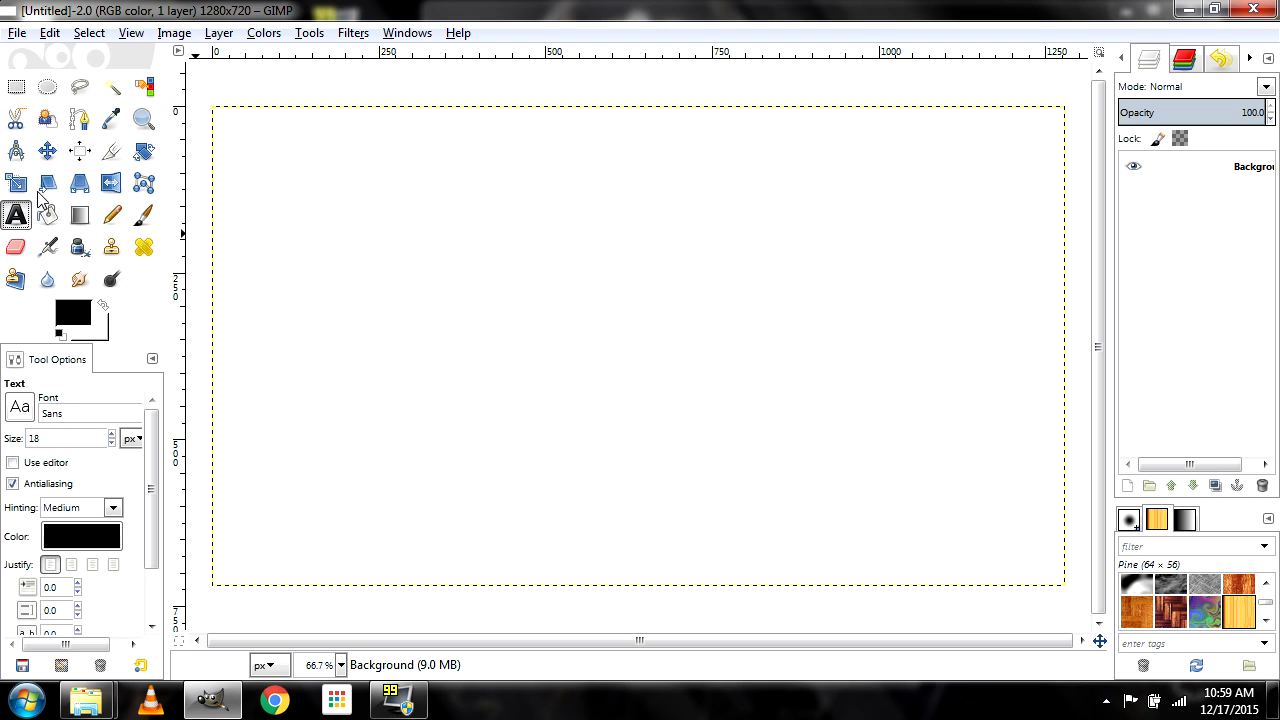
{"action": "left_click", "coordinate": [47, 183]}
{"action": "left_click", "coordinate": [47, 215]}
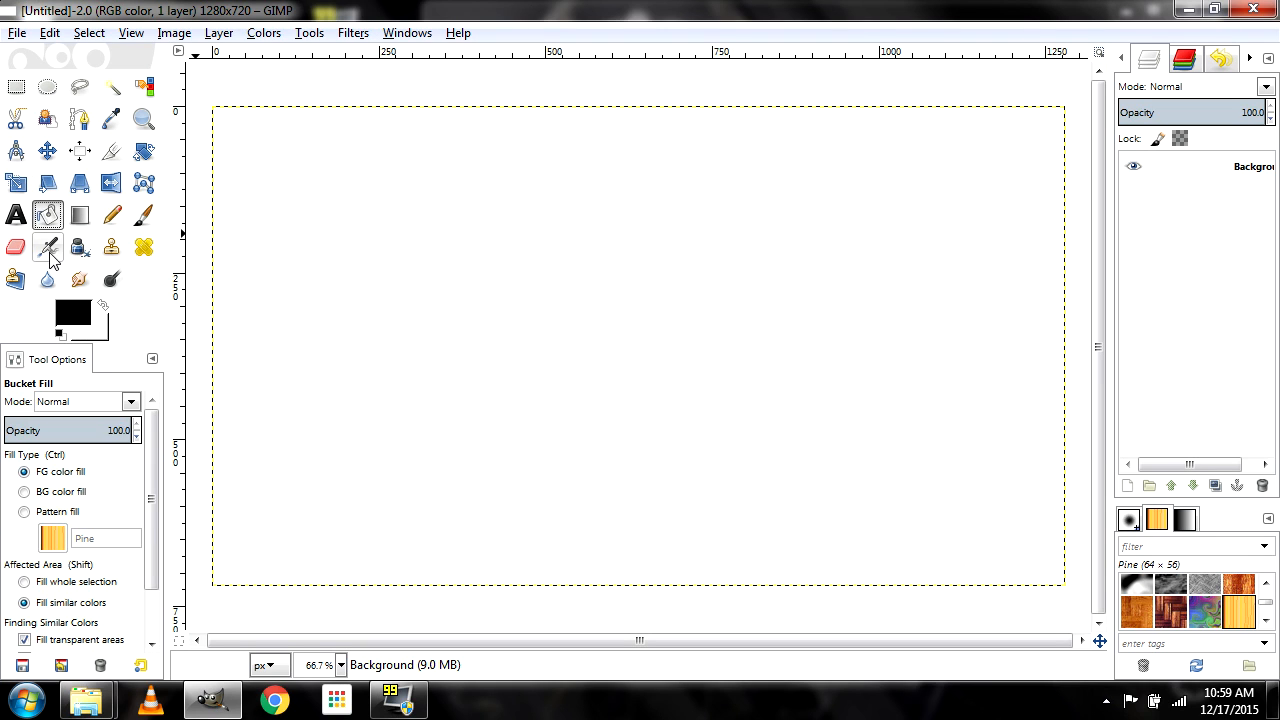
{"action": "left_click", "coordinate": [17, 180]}
{"action": "left_click", "coordinate": [47, 150]}
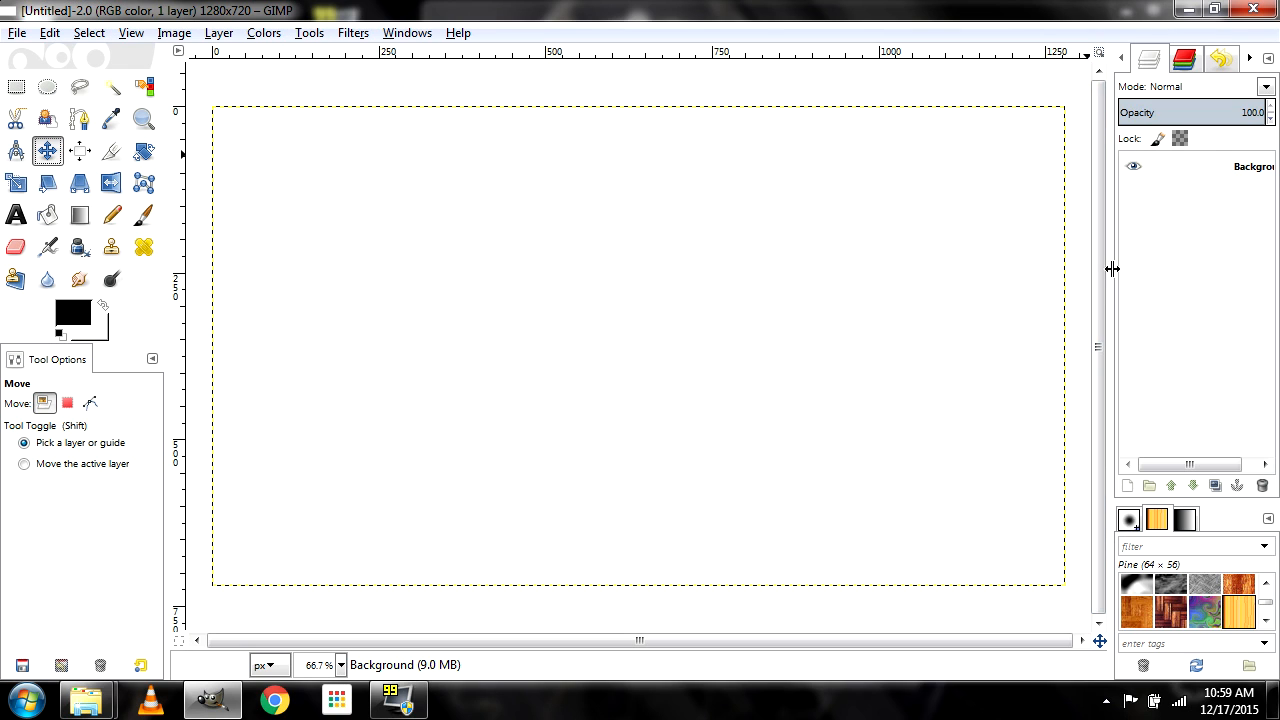
Widen the layer list so the layer names fit, and open the recent file HGNuz_Layout01.xcf
{"action": "left_click_drag", "start_coordinate": [1101, 268], "coordinate": [1083, 268]}
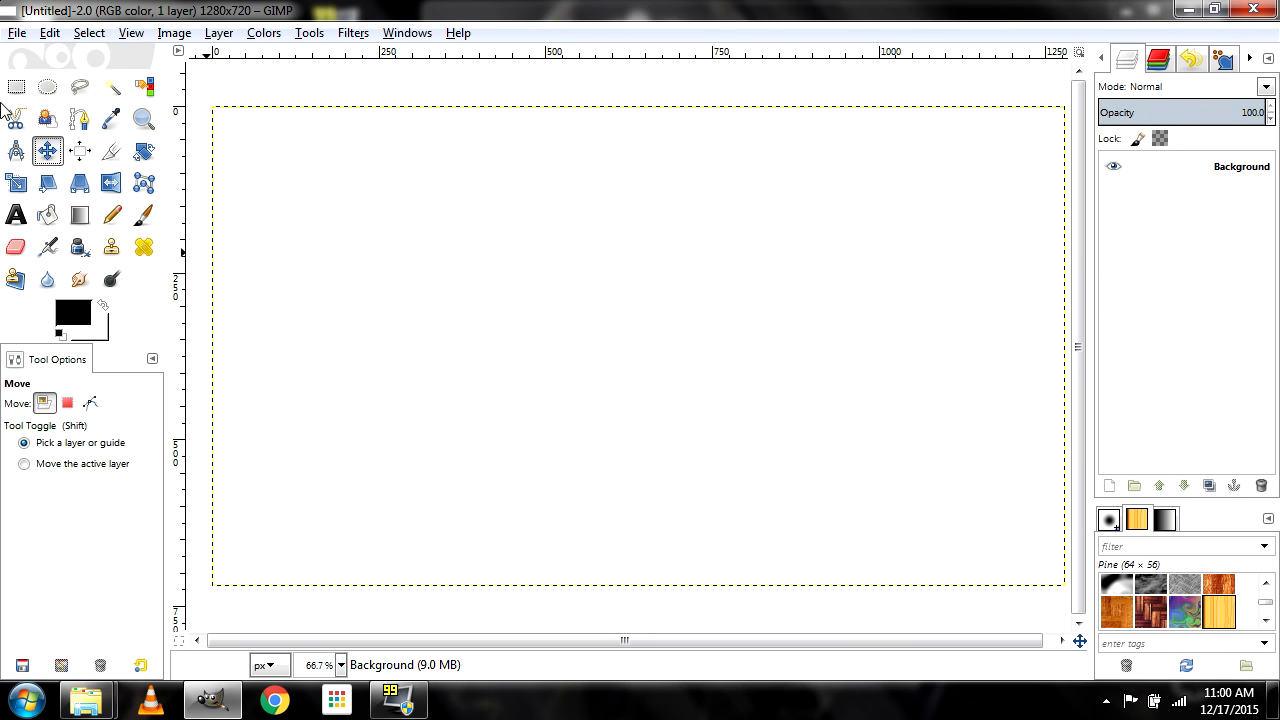
{"action": "left_click", "coordinate": [18, 33]}
{"action": "mouse_move", "coordinate": [24, 166]}
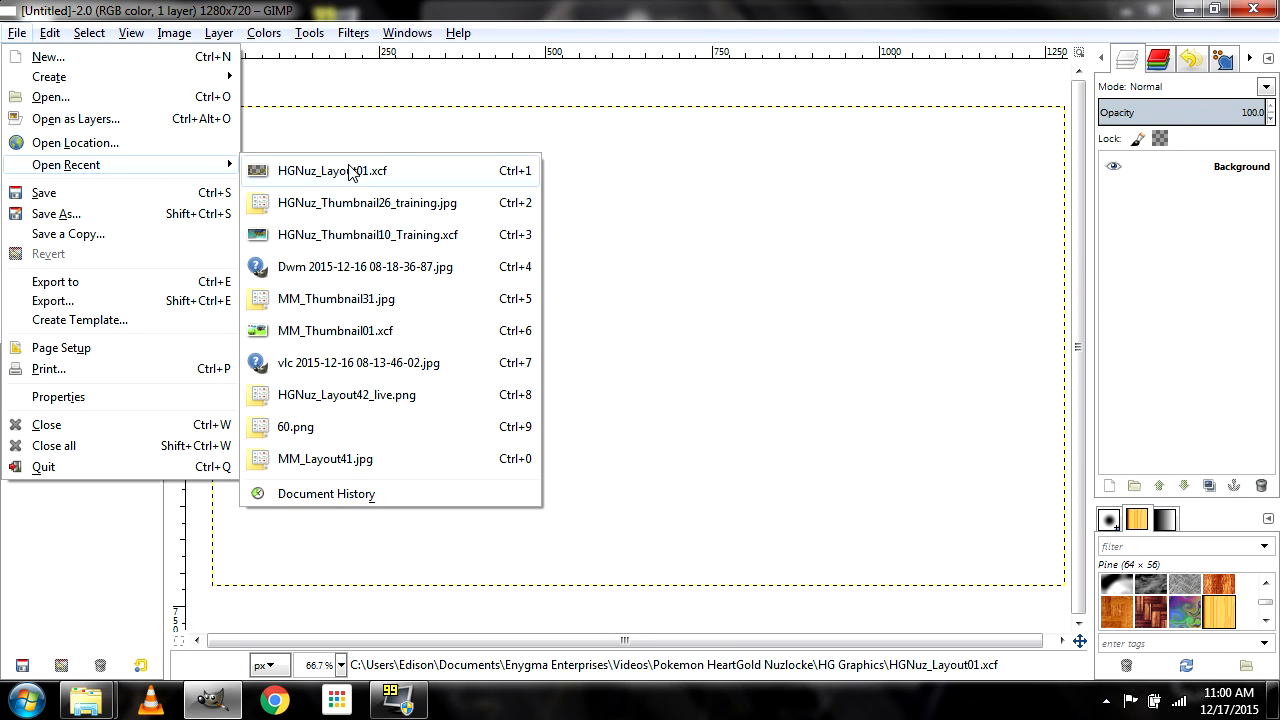
{"action": "left_click", "coordinate": [352, 172]}
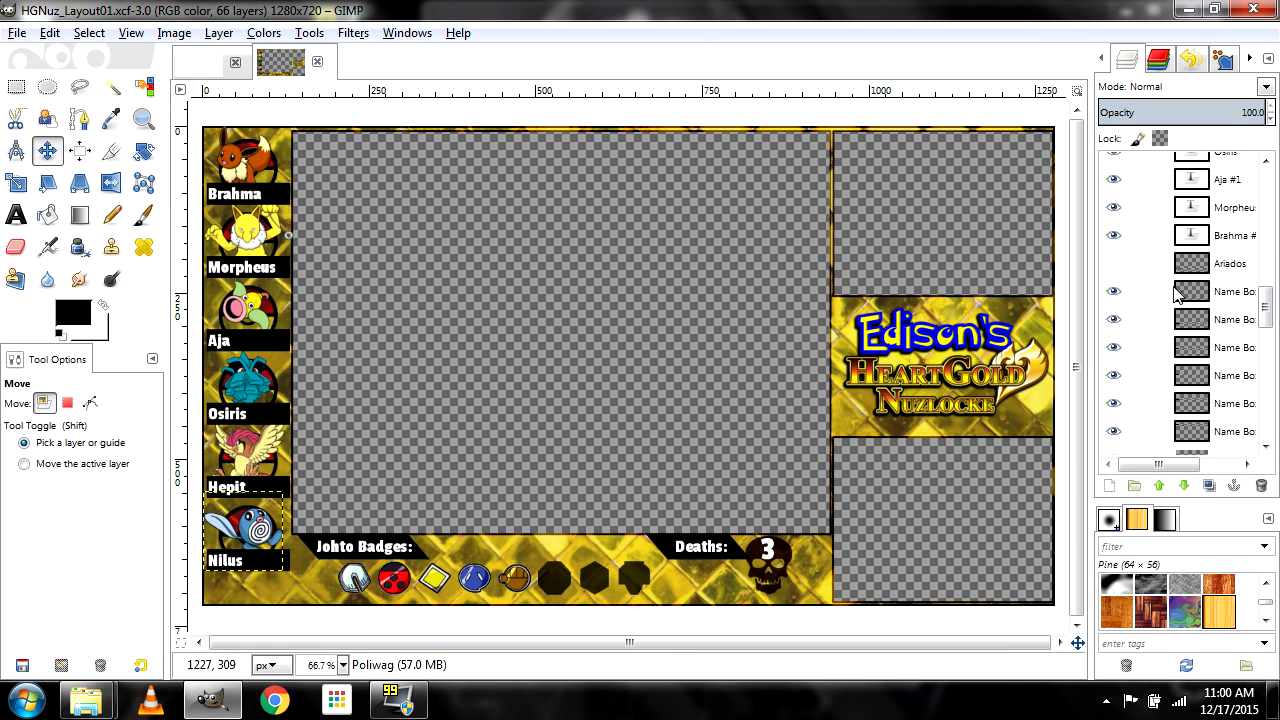
Examine the layout's name text and name box layers by selecting several of them in turn
{"action": "scroll", "coordinate": [1258, 305], "scroll_direction": "up", "scroll_amount": 5}
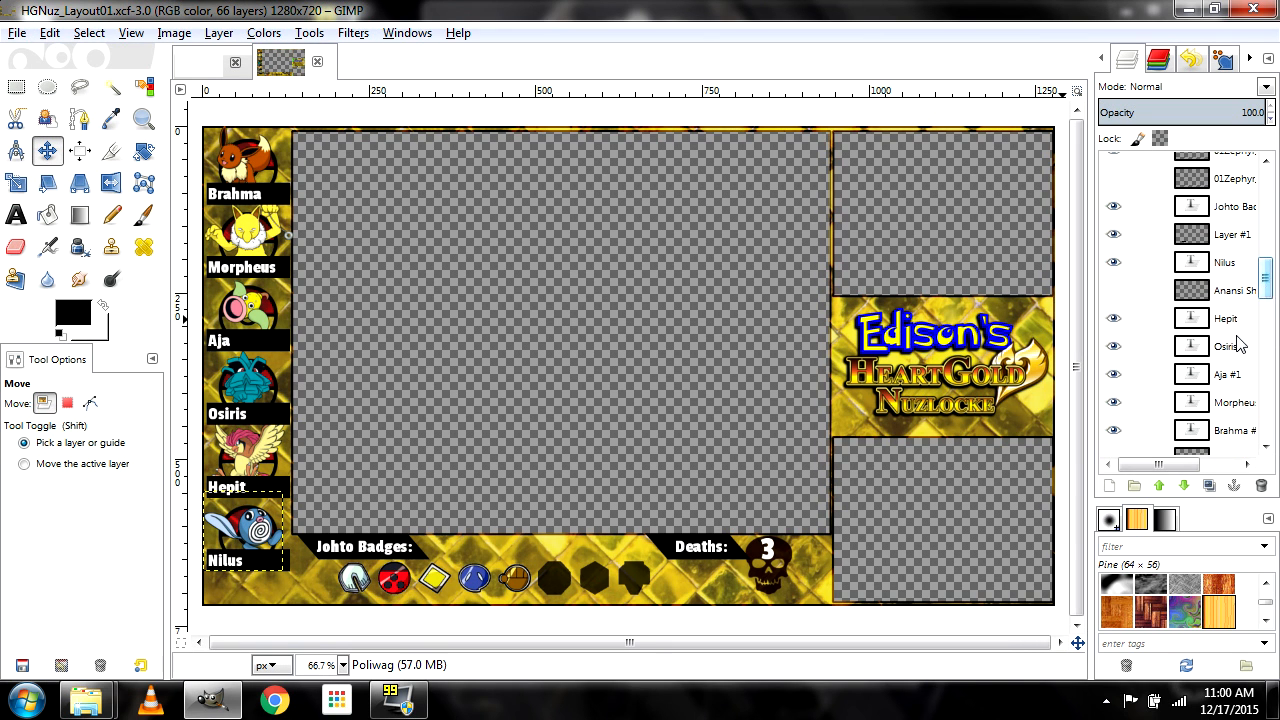
{"action": "left_click", "coordinate": [1224, 318]}
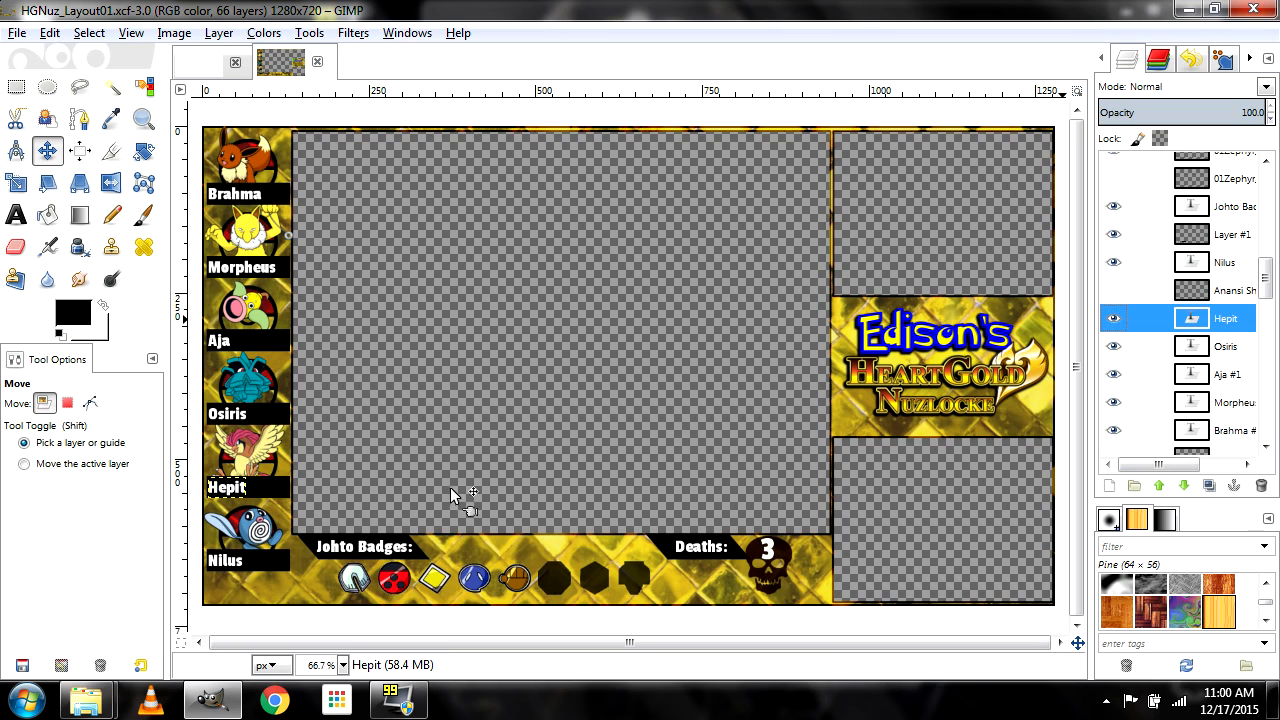
{"action": "scroll", "coordinate": [1232, 325], "scroll_direction": "down", "scroll_amount": 2}
{"action": "scroll", "coordinate": [1232, 325], "scroll_direction": "down", "scroll_amount": 6}
{"action": "left_click", "coordinate": [1216, 240]}
{"action": "left_click", "coordinate": [1192, 276]}
{"action": "left_click", "coordinate": [1228, 214]}
{"action": "left_click", "coordinate": [1230, 246]}
{"action": "left_click", "coordinate": [1232, 212]}
{"action": "left_click", "coordinate": [1236, 184]}
{"action": "left_click", "coordinate": [1235, 242]}
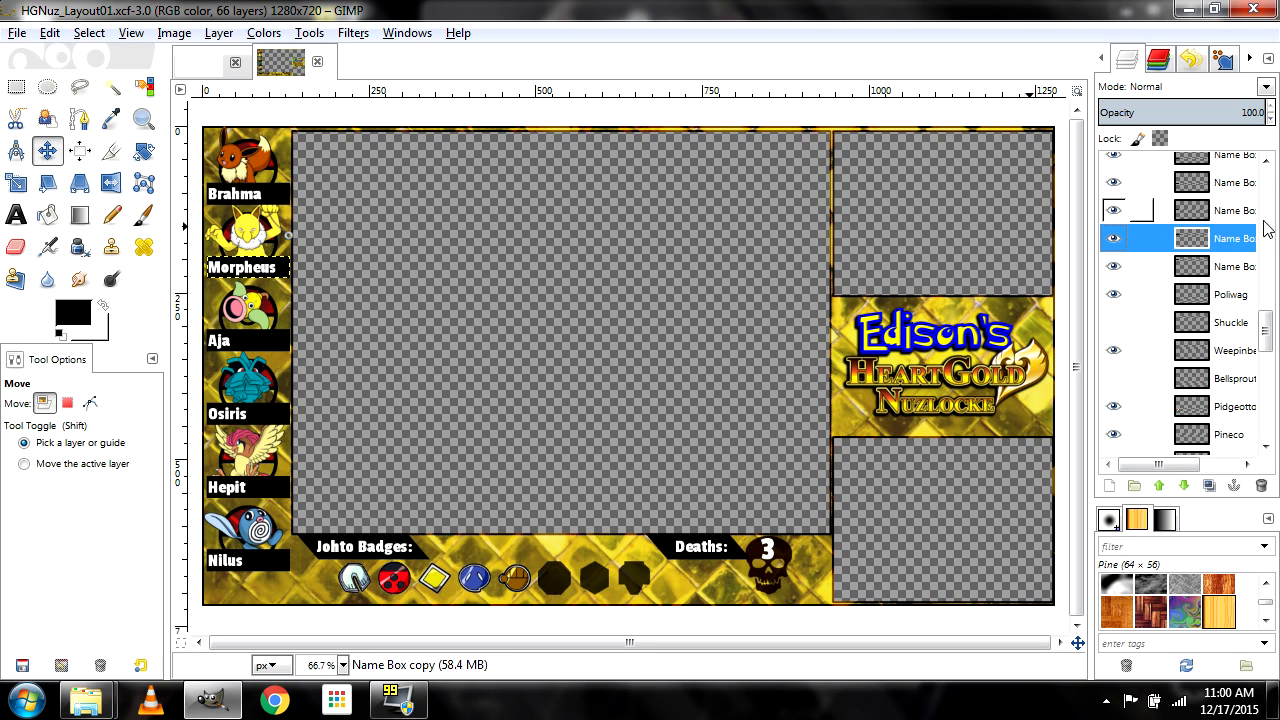
Examine how the creature image layers such as Weepinbell are stacked relative to the name box layers
{"action": "scroll", "coordinate": [1238, 398], "scroll_direction": "down", "scroll_amount": 3}
{"action": "left_click", "coordinate": [1226, 248]}
{"action": "left_click", "coordinate": [1222, 216]}
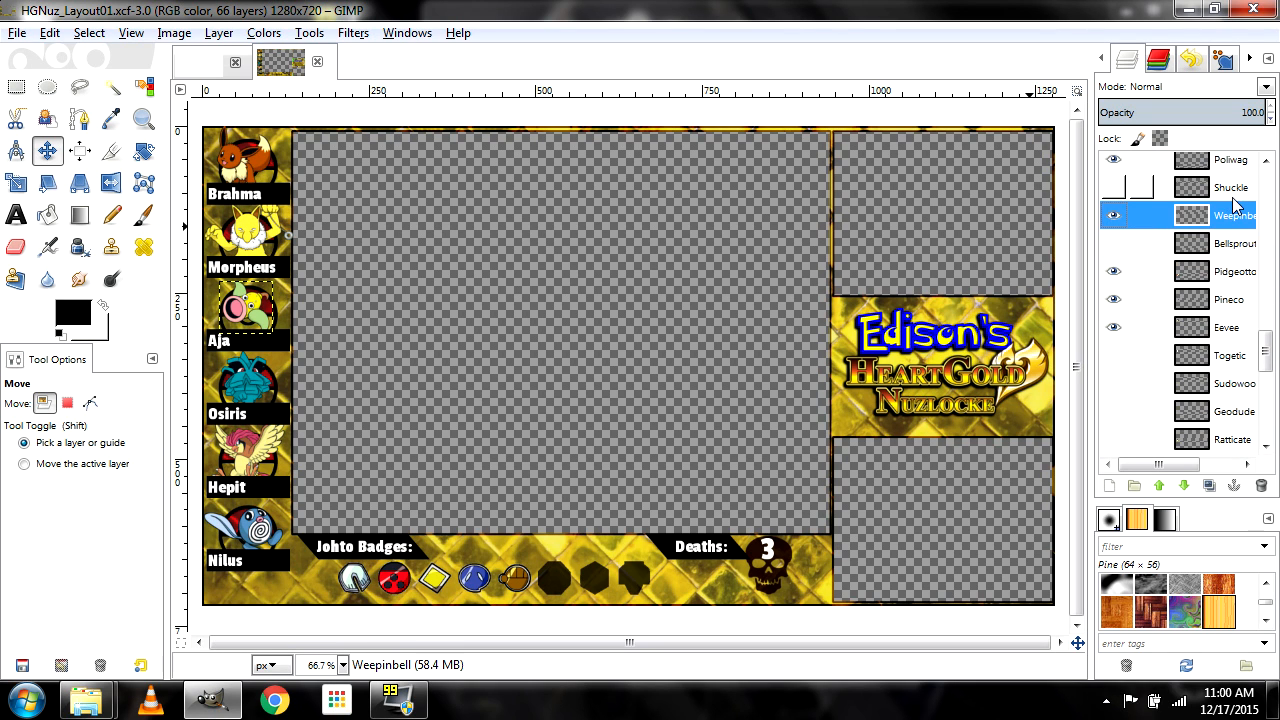
{"action": "scroll", "coordinate": [1230, 208], "scroll_direction": "up", "scroll_amount": 1}
{"action": "left_click", "coordinate": [1232, 207]}
{"action": "left_click", "coordinate": [1236, 180]}
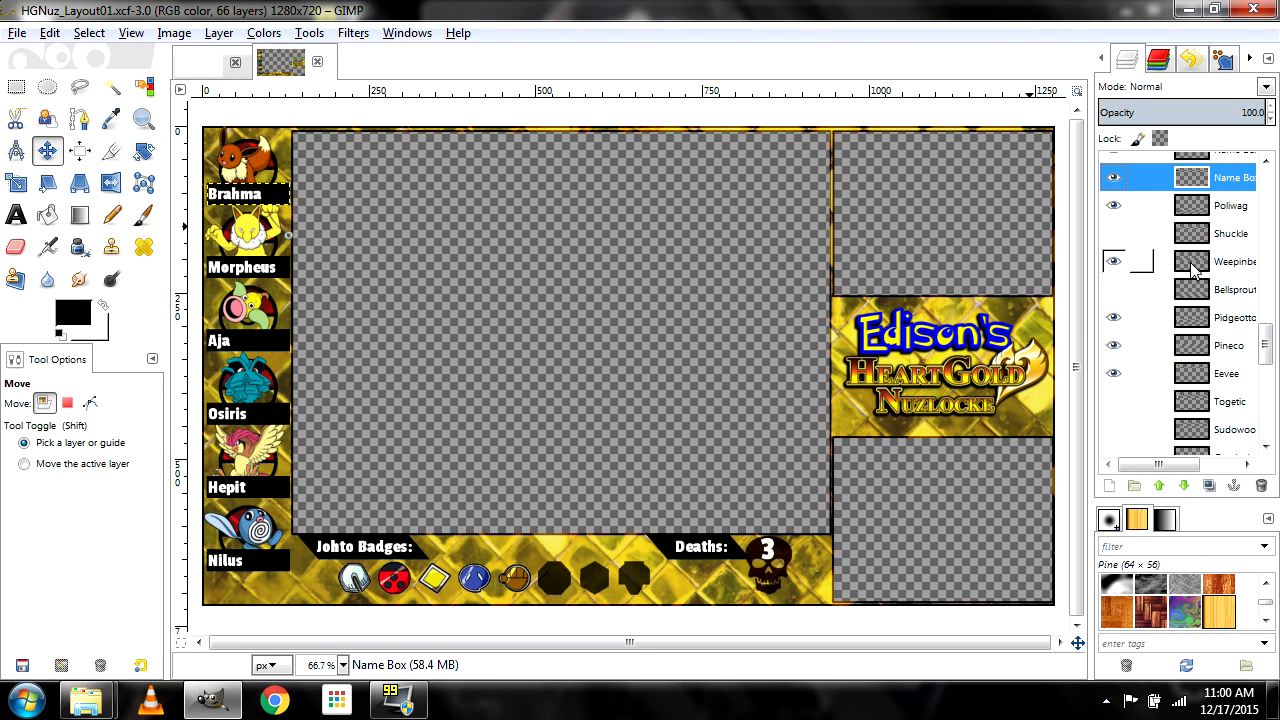
Try moving the Weepinbell layer into the large transparent area, undo the move, and close the layout image
{"action": "left_click", "coordinate": [1230, 262]}
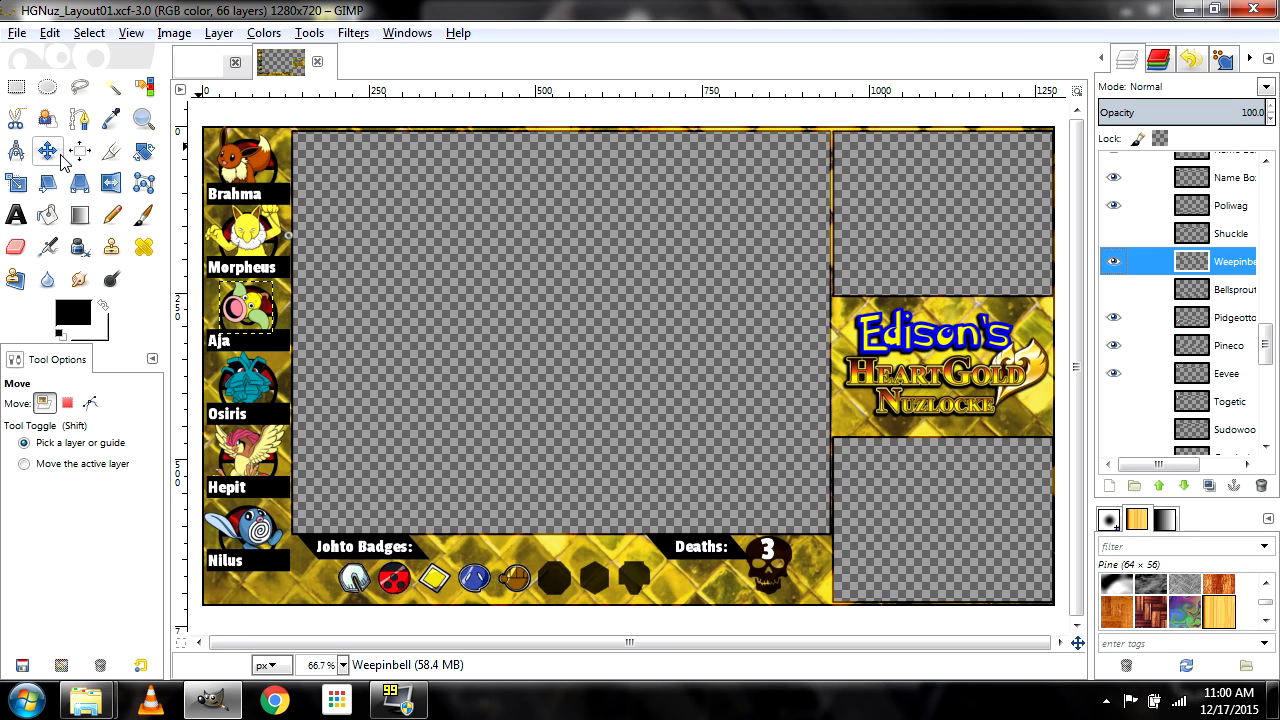
{"action": "left_click_drag", "start_coordinate": [262, 300], "coordinate": [612, 285]}
{"action": "key", "text": "ctrl"}
{"action": "key", "text": "ctrl+z"}
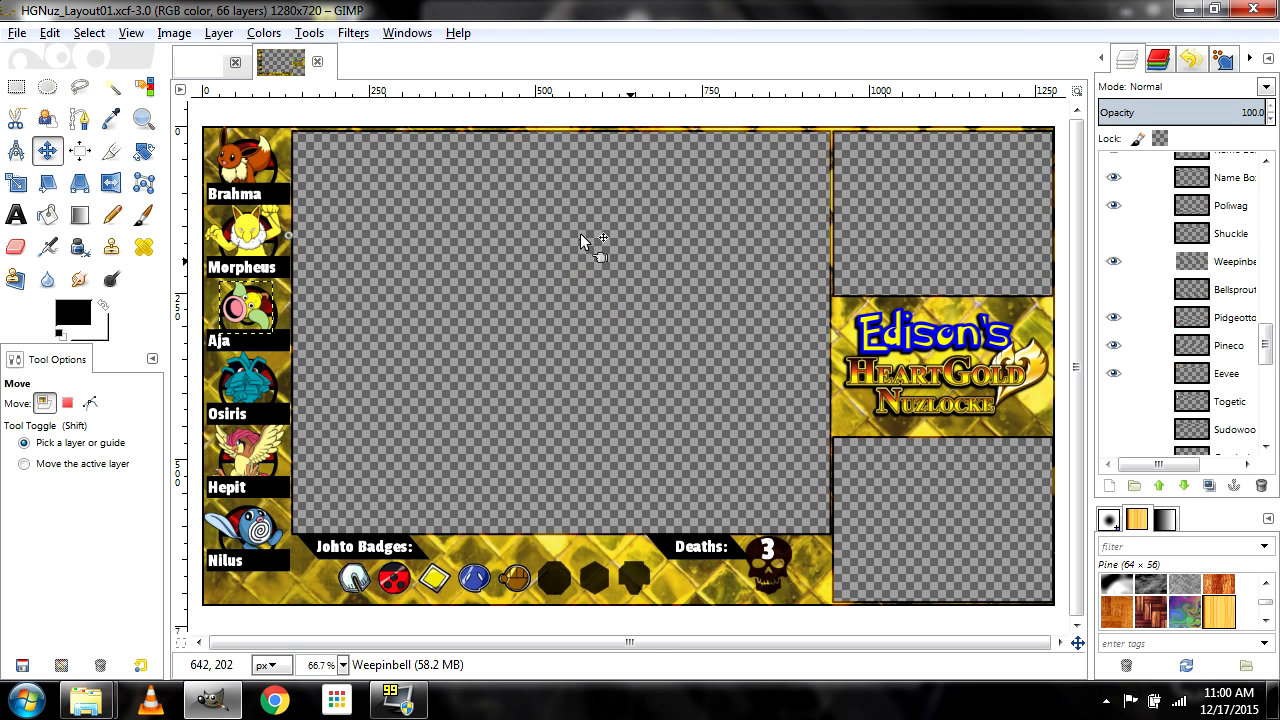
{"action": "left_click", "coordinate": [317, 63]}
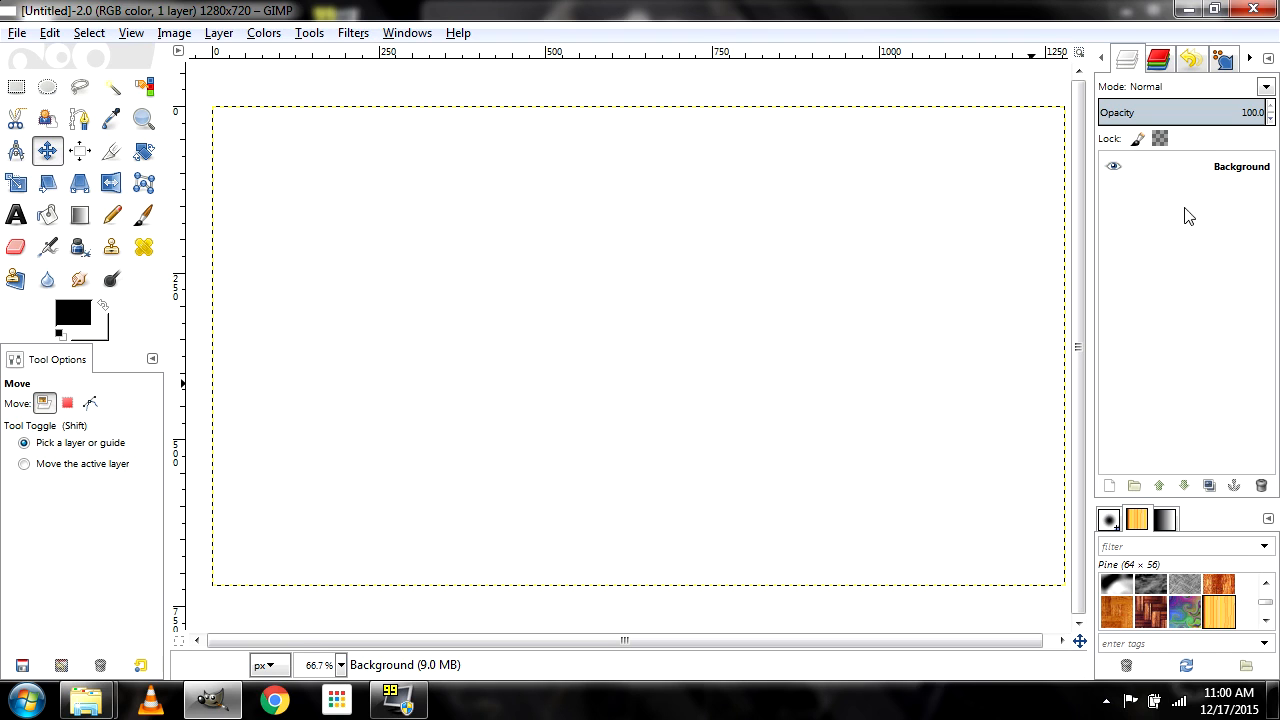
Add a new 1280 × 720 px layer with Transparency fill to the blank image, and adjust the layer list's width
{"action": "left_click", "coordinate": [1109, 485]}
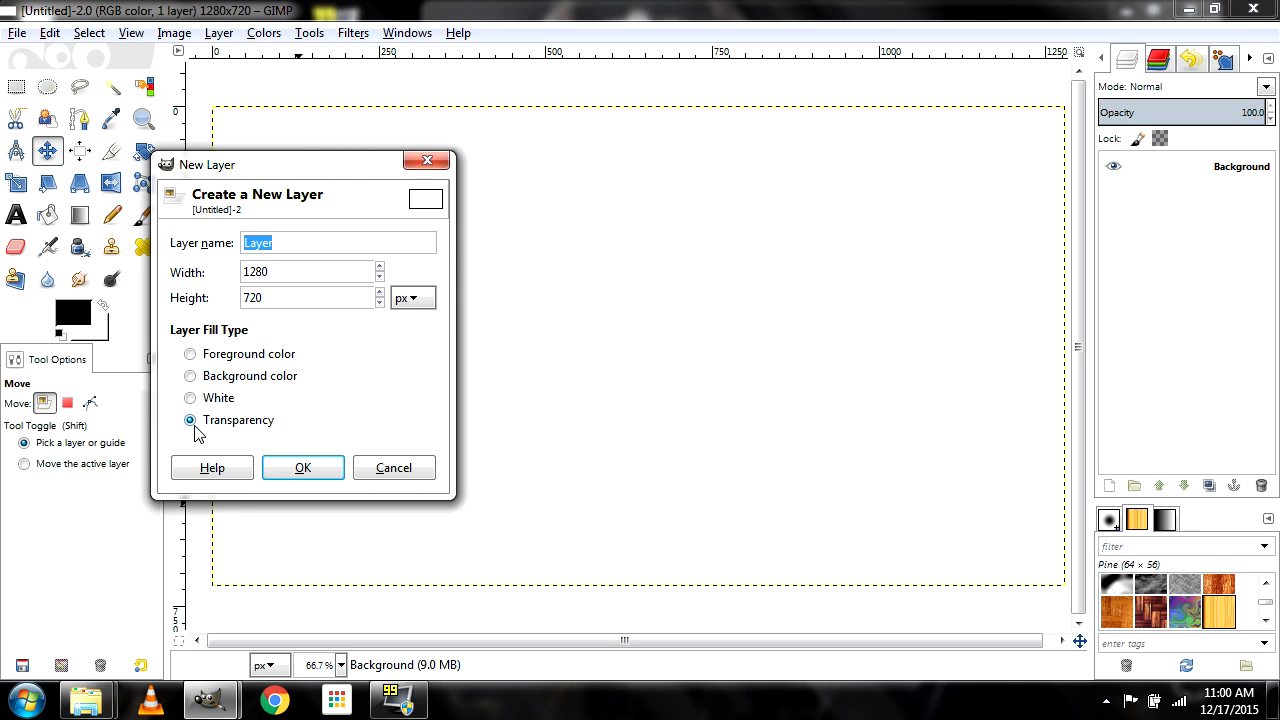
{"action": "left_click", "coordinate": [318, 475]}
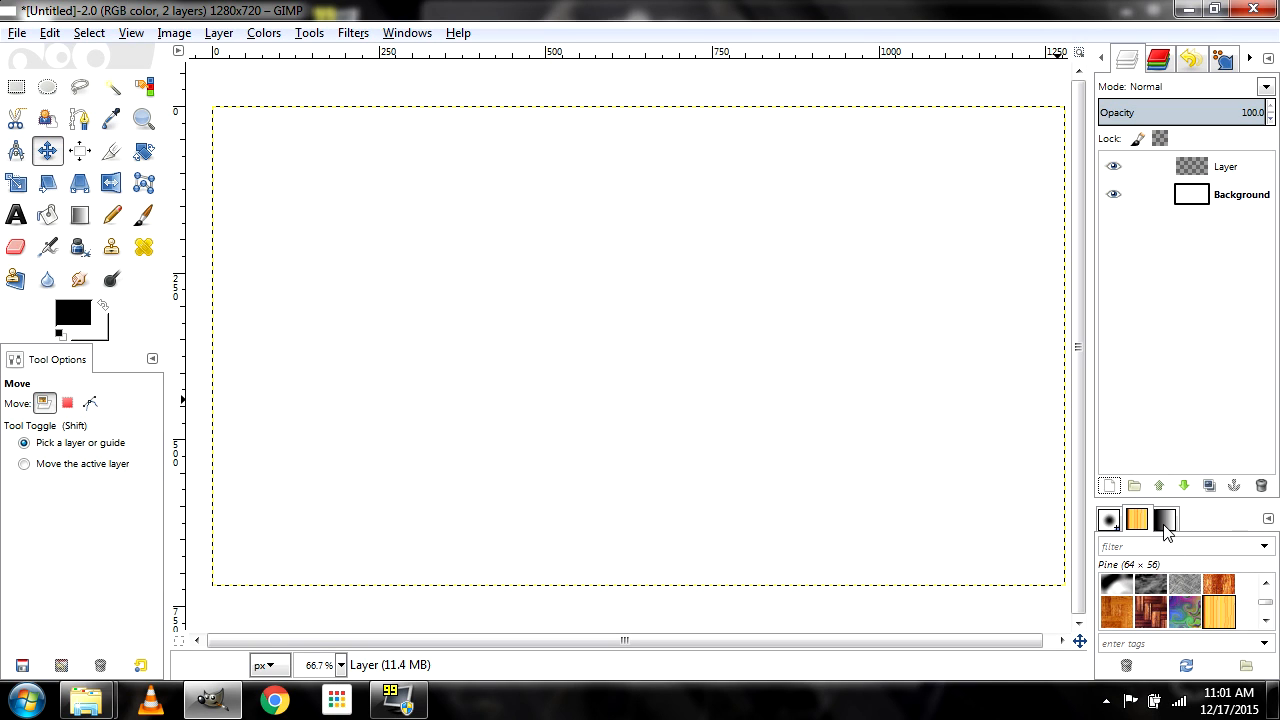
{"action": "left_click_drag", "start_coordinate": [1084, 517], "coordinate": [1071, 517]}
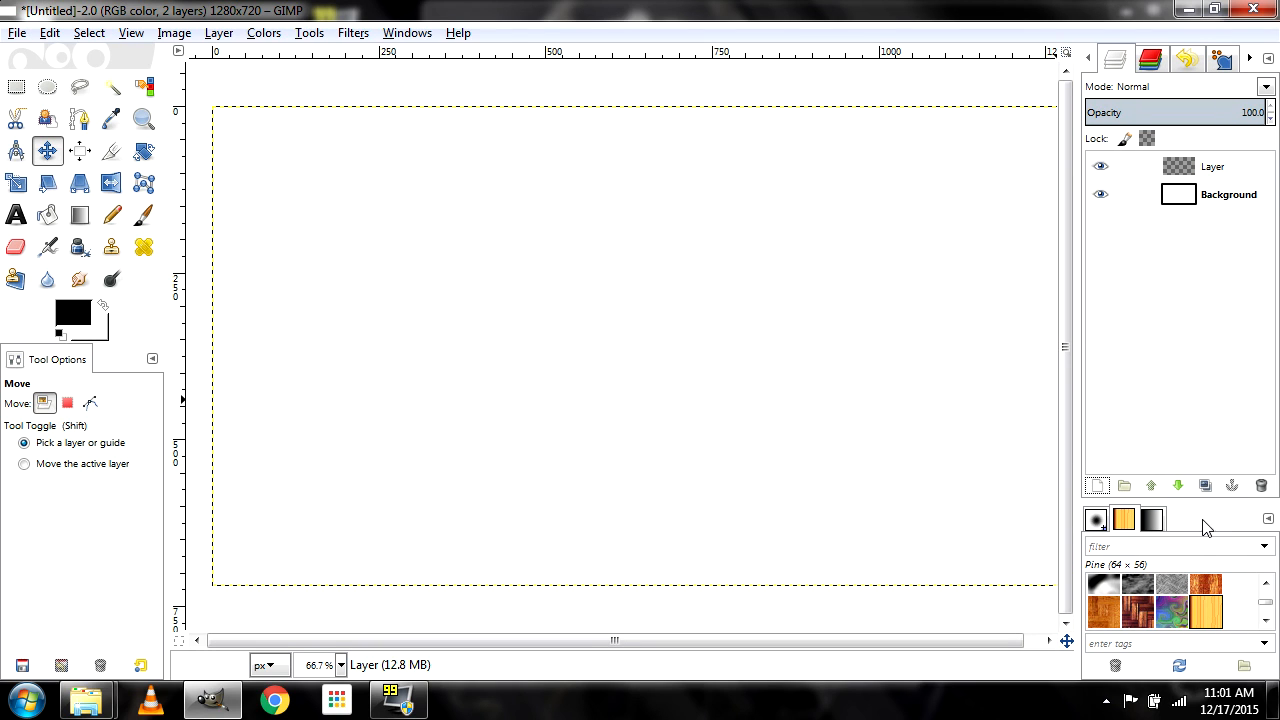
{"action": "left_click_drag", "start_coordinate": [1082, 515], "coordinate": [1100, 516]}
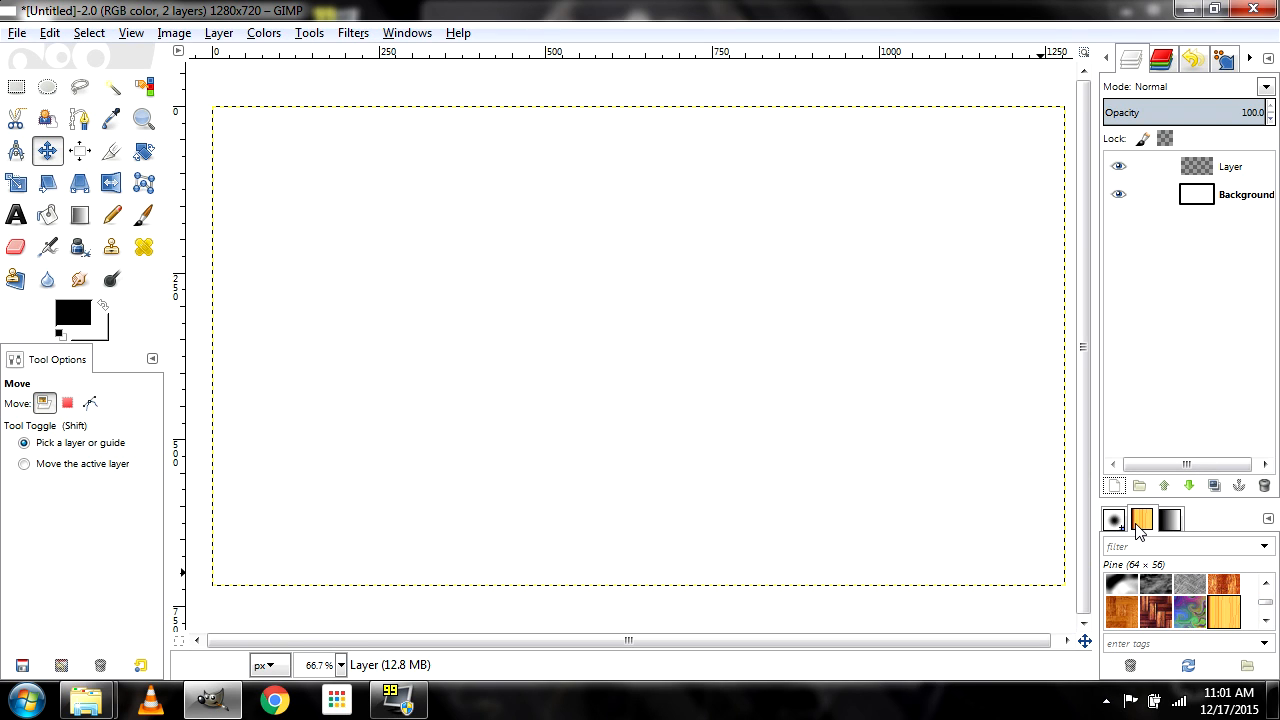
Browse the available patterns and make Paper the active pattern
{"action": "scroll", "coordinate": [1190, 615], "scroll_direction": "up", "scroll_amount": 4}
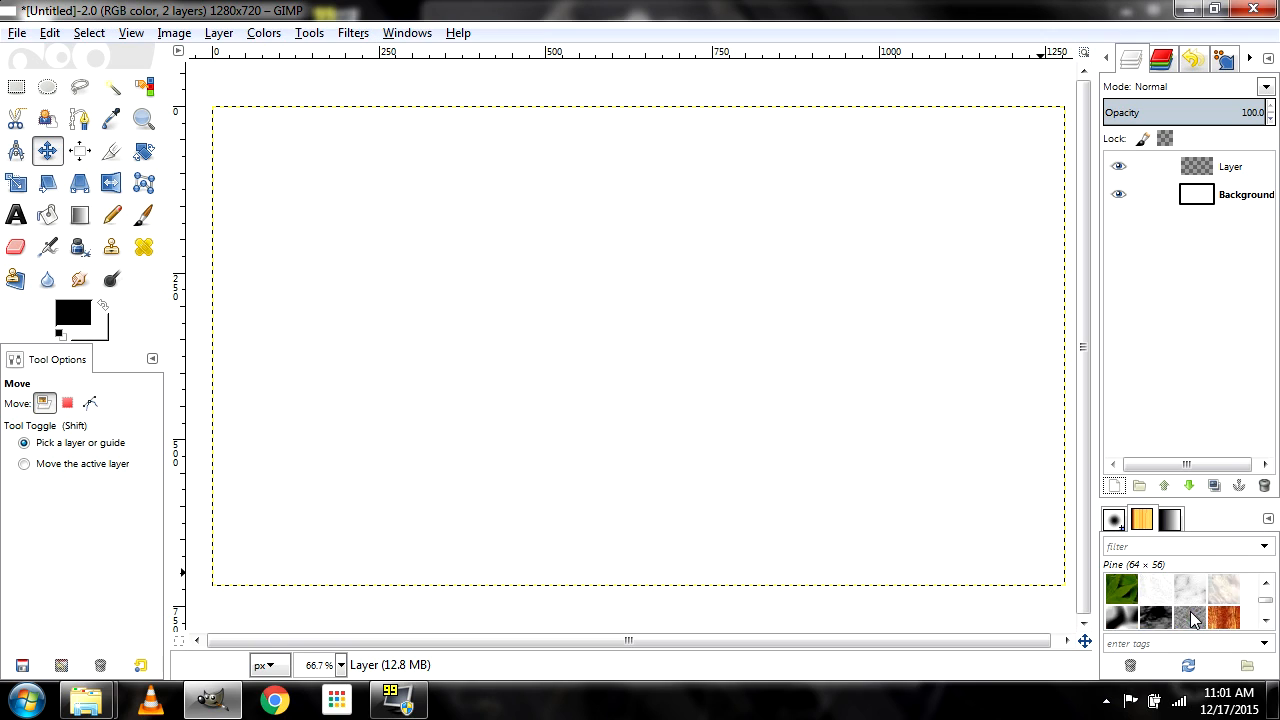
{"action": "scroll", "coordinate": [1190, 620], "scroll_direction": "up", "scroll_amount": 2}
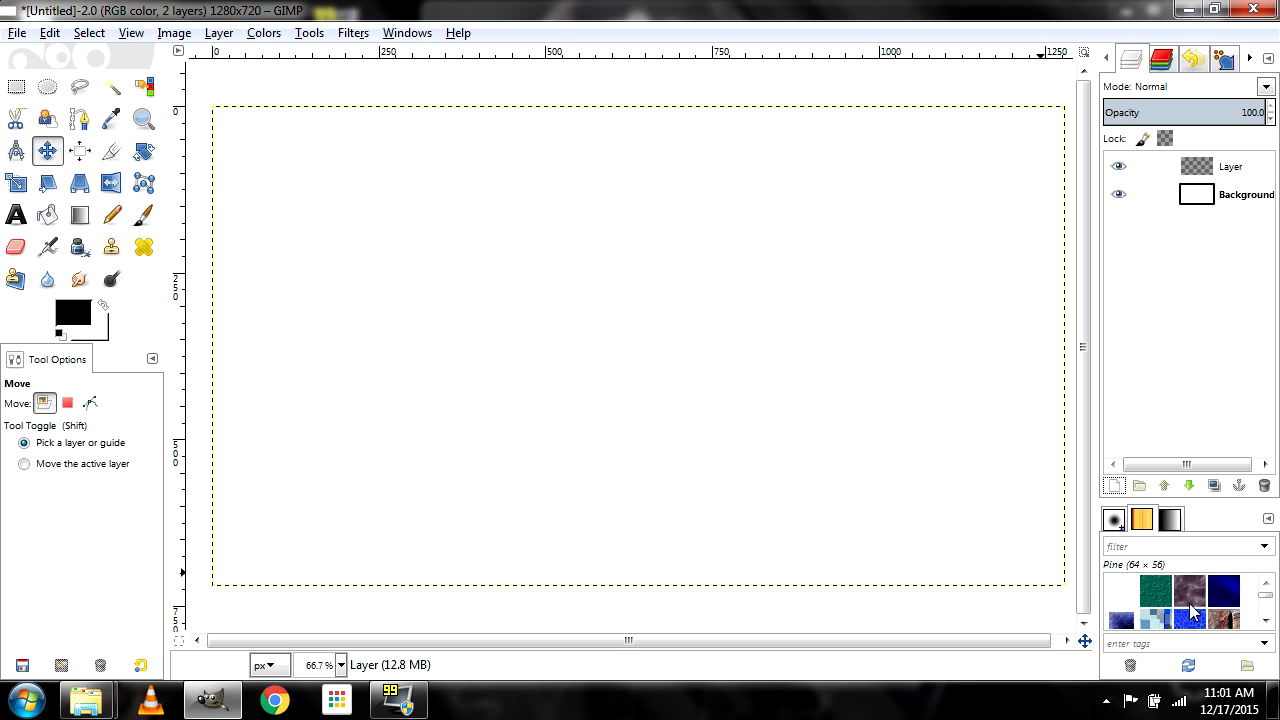
{"action": "scroll", "coordinate": [1163, 591], "scroll_direction": "down", "scroll_amount": 3}
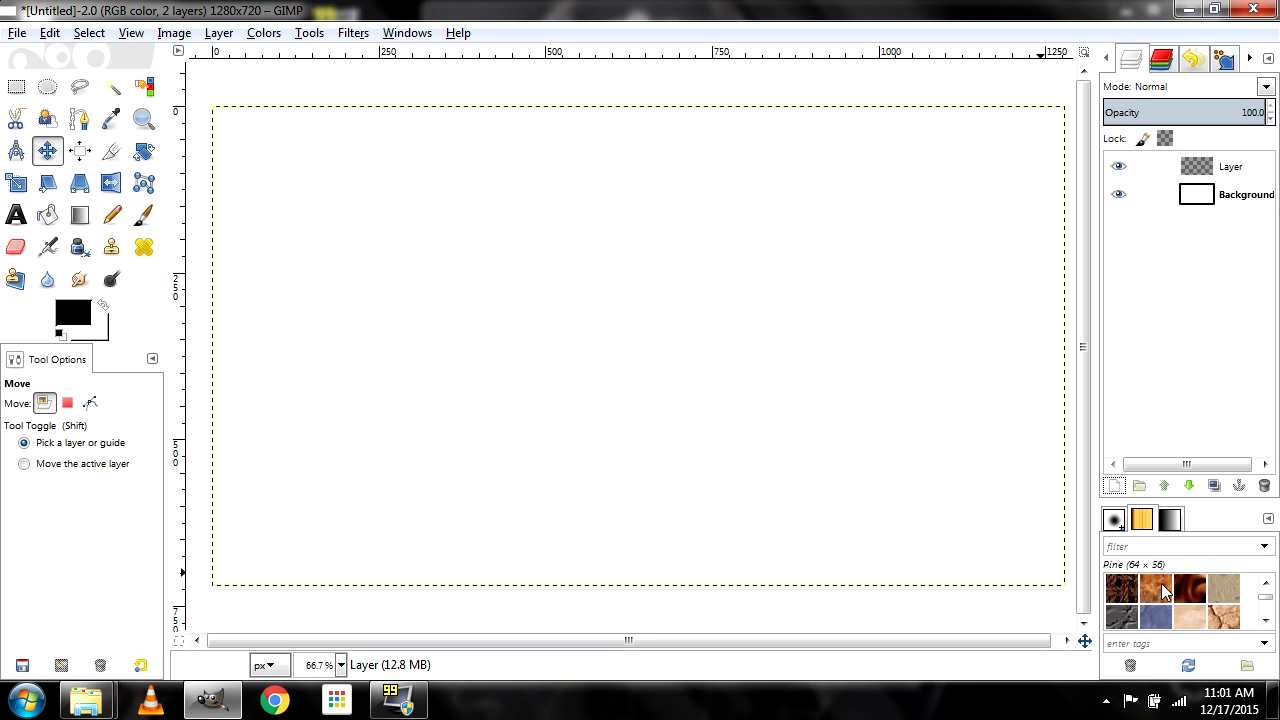
{"action": "scroll", "coordinate": [1203, 600], "scroll_direction": "down", "scroll_amount": 3}
{"action": "scroll", "coordinate": [1203, 598], "scroll_direction": "up", "scroll_amount": 1}
{"action": "left_click", "coordinate": [1205, 602]}
{"action": "scroll", "coordinate": [1220, 595], "scroll_direction": "down", "scroll_amount": 3}
{"action": "scroll", "coordinate": [1222, 600], "scroll_direction": "up", "scroll_amount": 2}
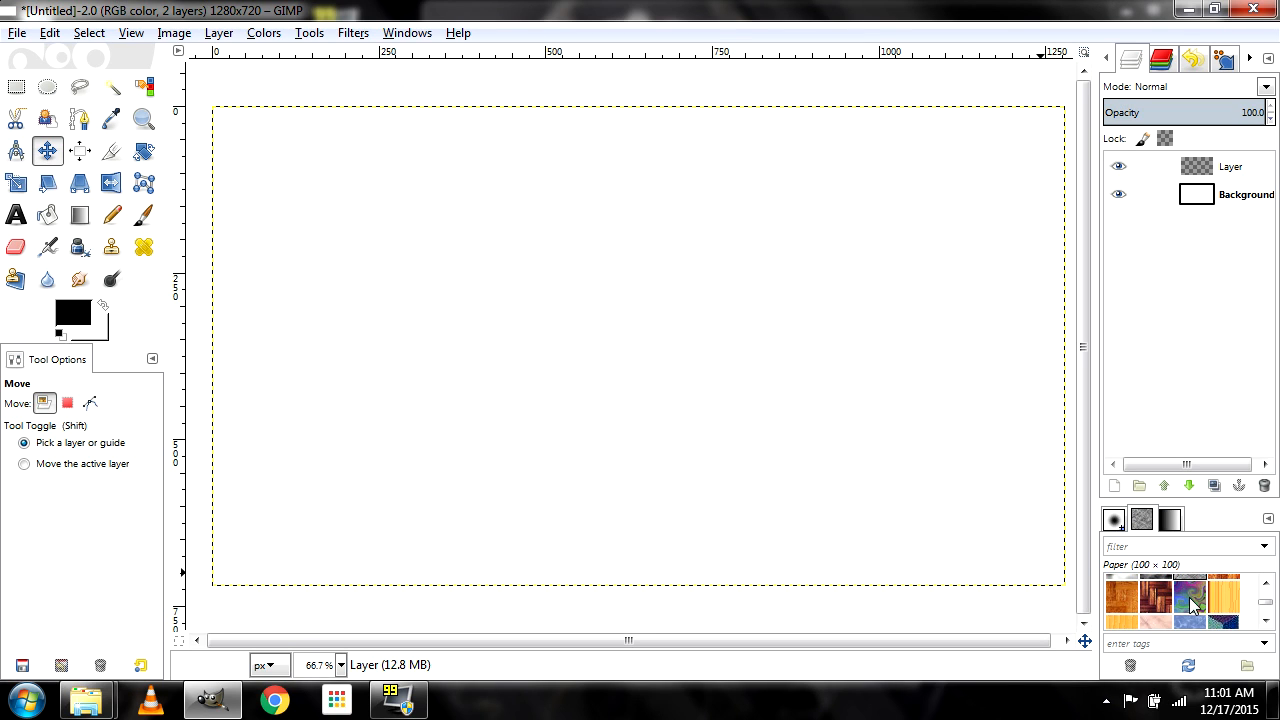
{"action": "scroll", "coordinate": [1195, 610], "scroll_direction": "up", "scroll_amount": 2}
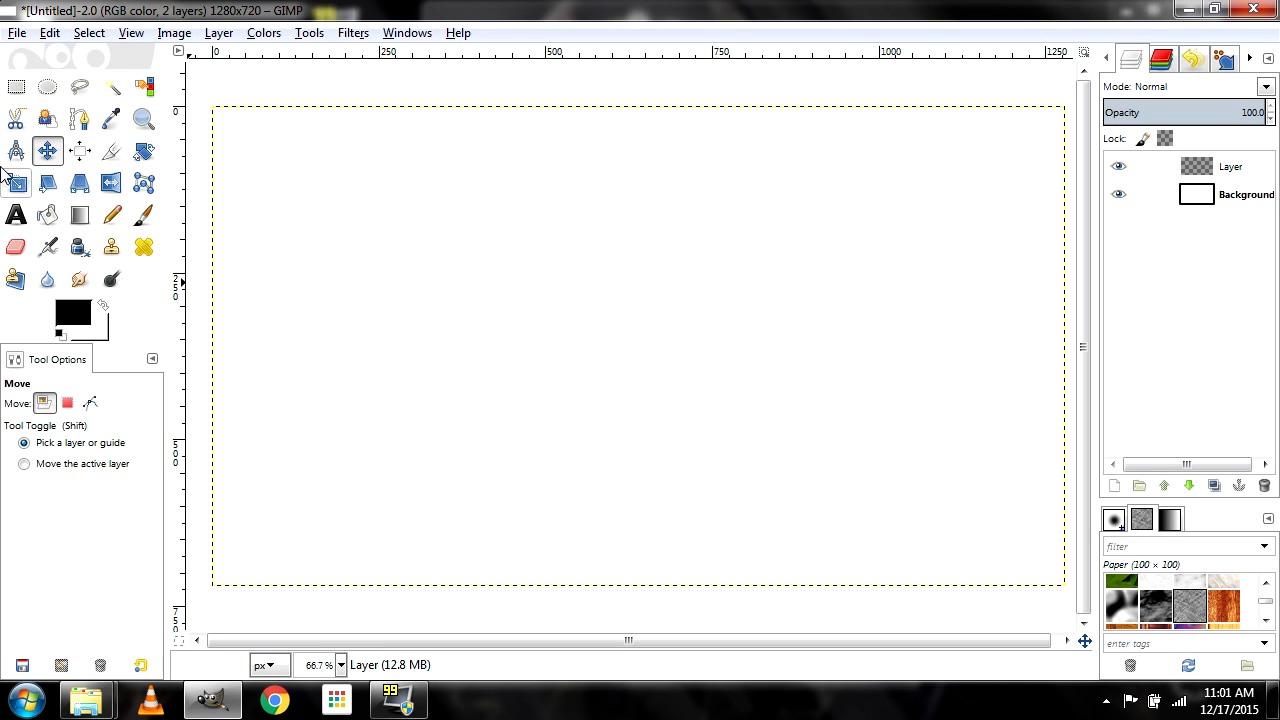
Fill the new transparent layer with the Paper pattern using Bucket Fill set to Pattern fill
{"action": "left_click", "coordinate": [47, 215]}
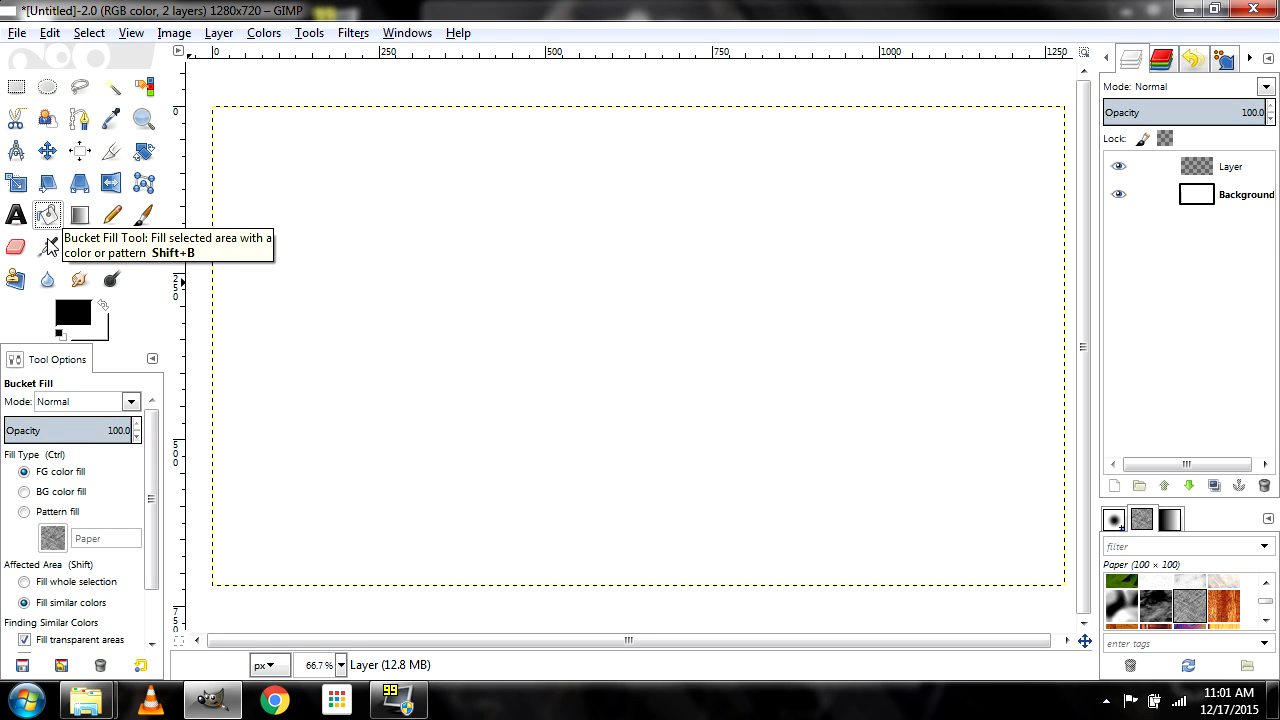
{"action": "left_click", "coordinate": [24, 513]}
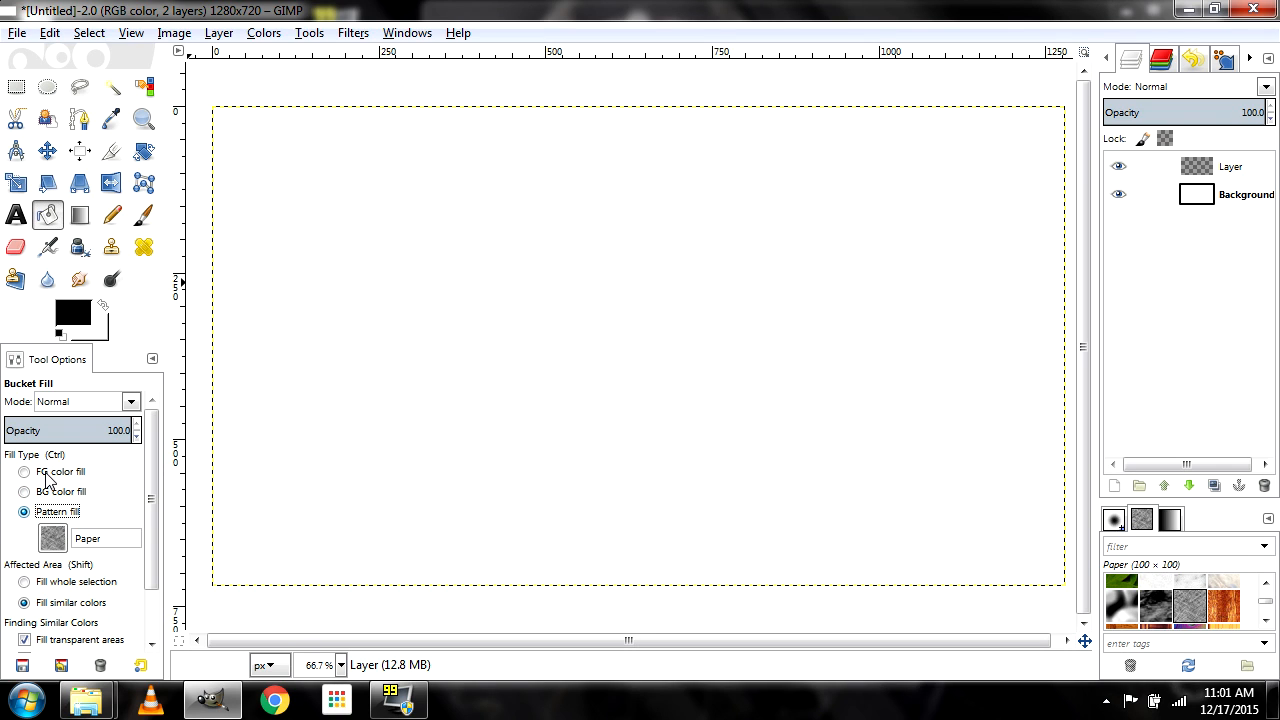
{"action": "left_click", "coordinate": [58, 540]}
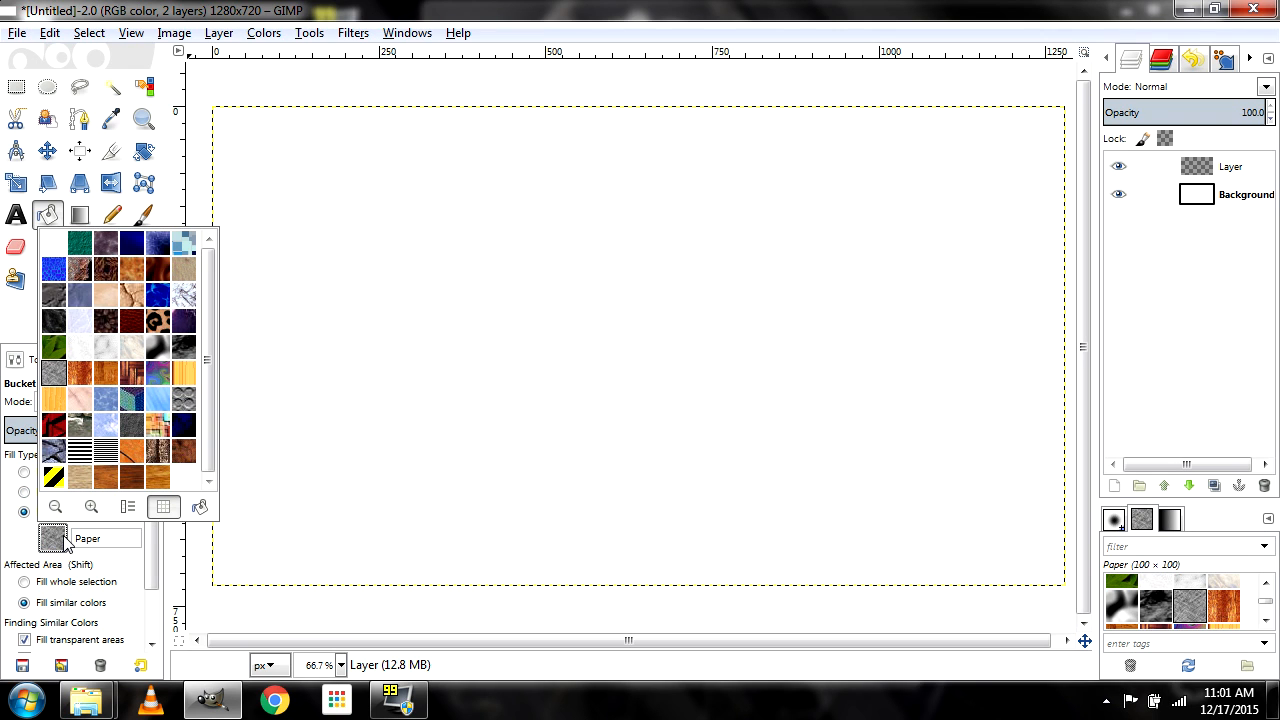
{"action": "left_click", "coordinate": [91, 507]}
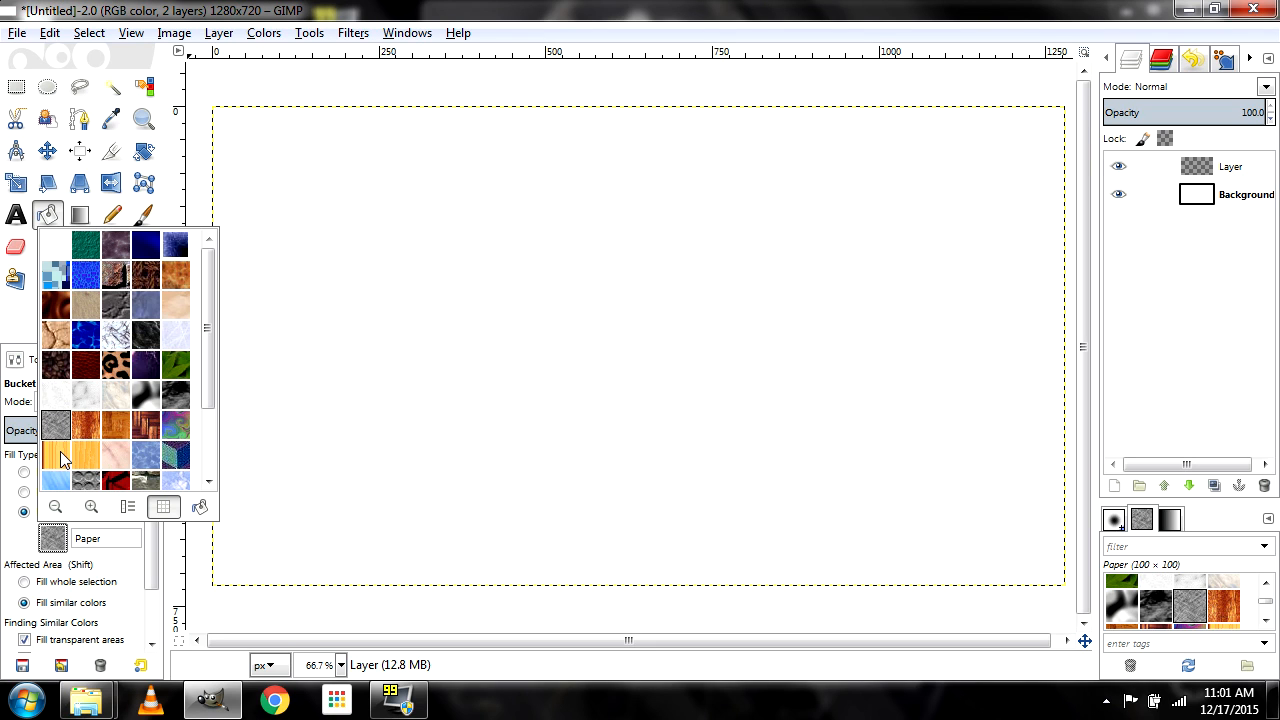
{"action": "left_click", "coordinate": [8, 545]}
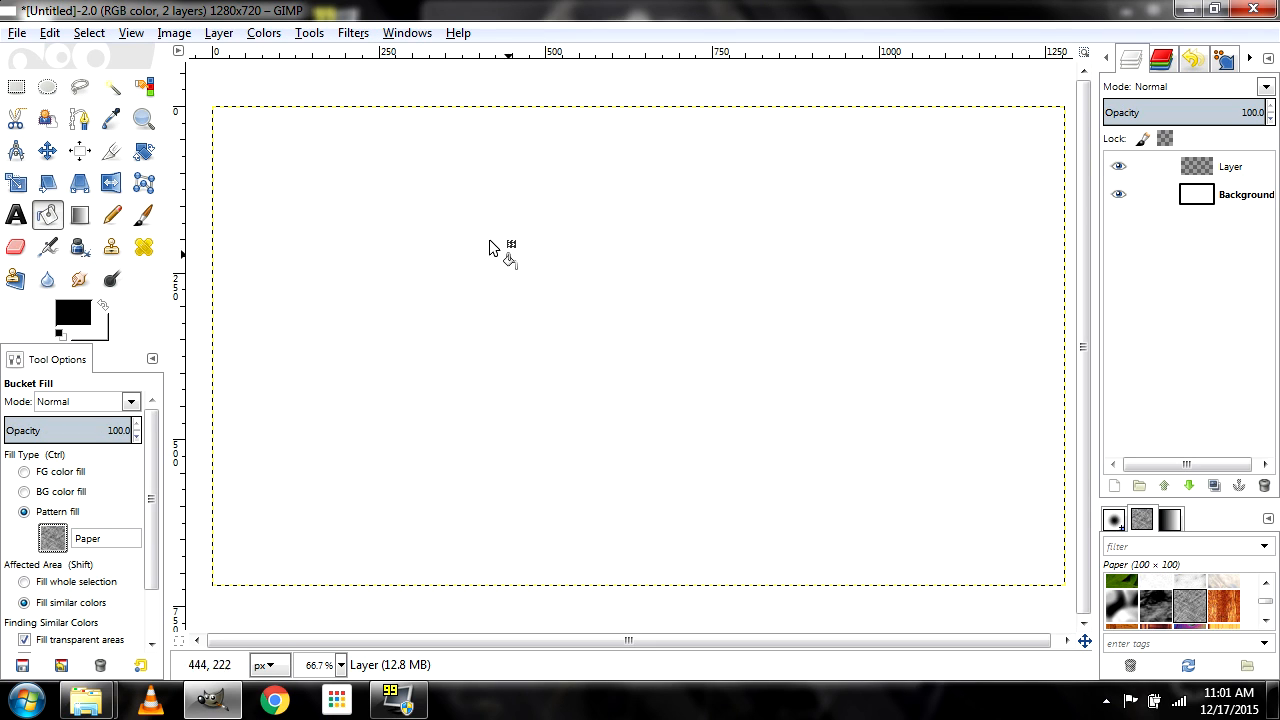
{"action": "left_click", "coordinate": [1218, 175]}
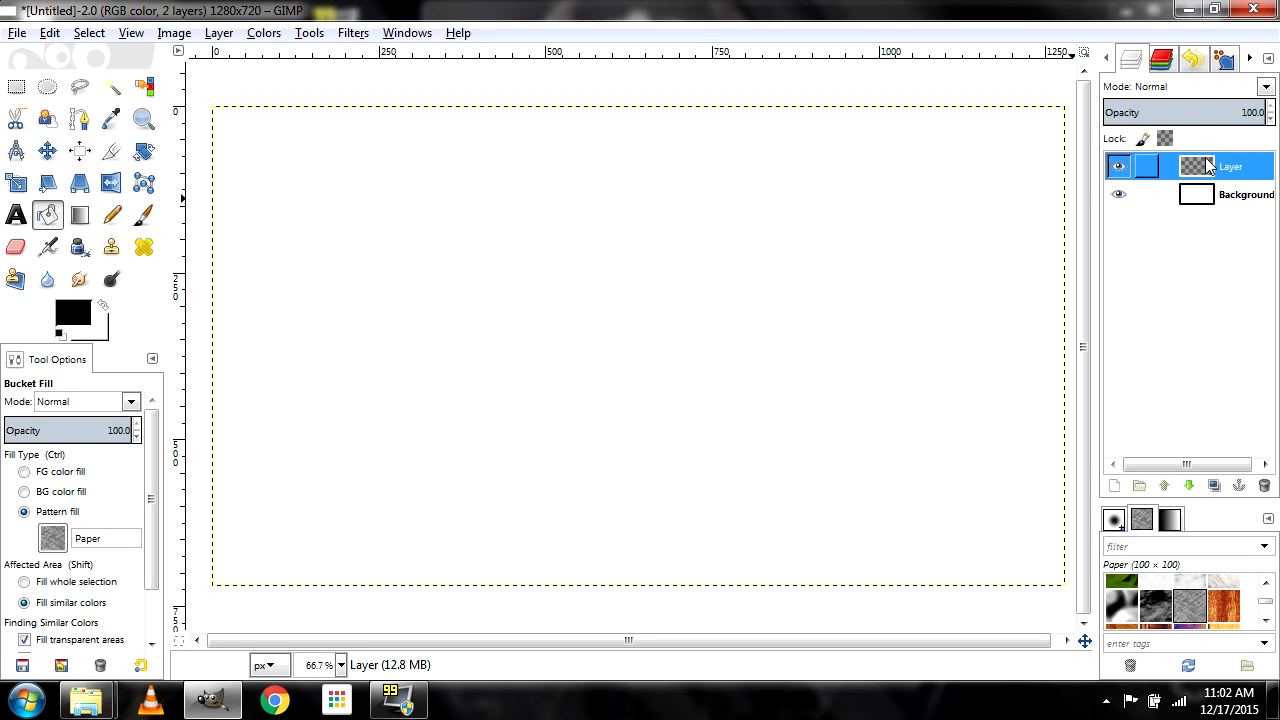
{"action": "left_click", "coordinate": [576, 362]}
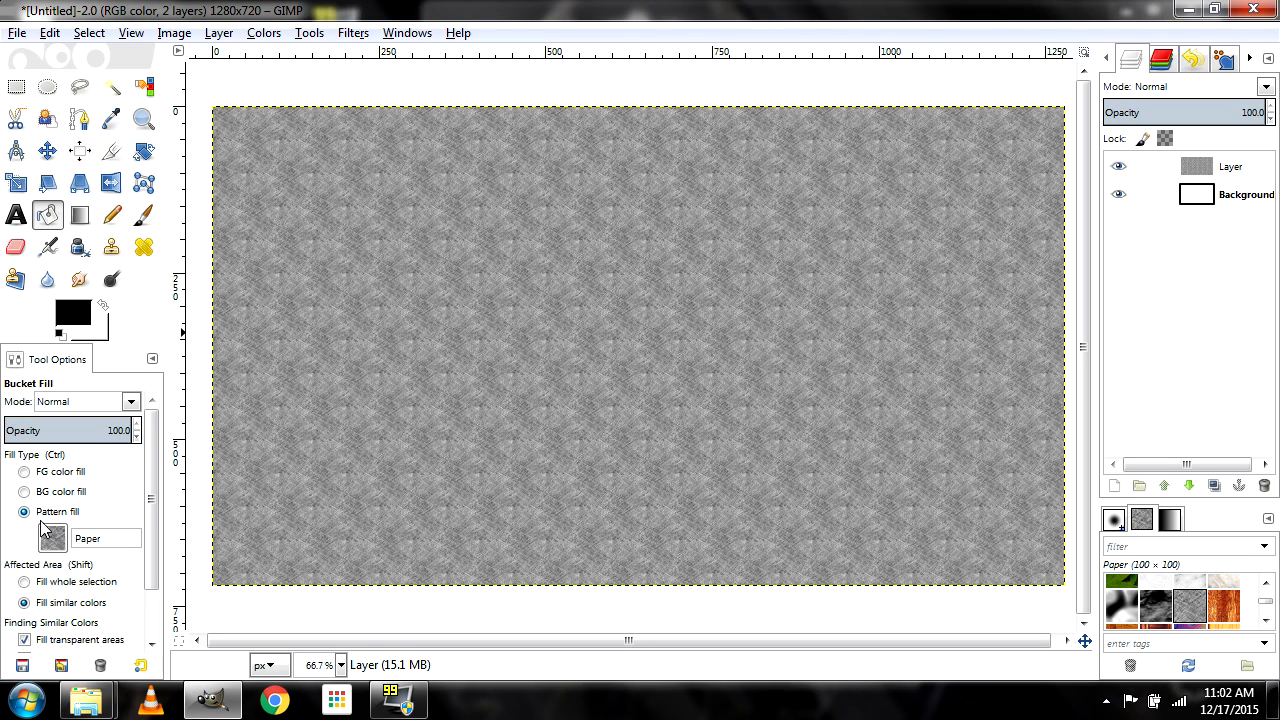
Examine the Paper texture up close and across the whole canvas
{"action": "left_click", "coordinate": [47, 150]}
{"action": "key", "text": "1"}
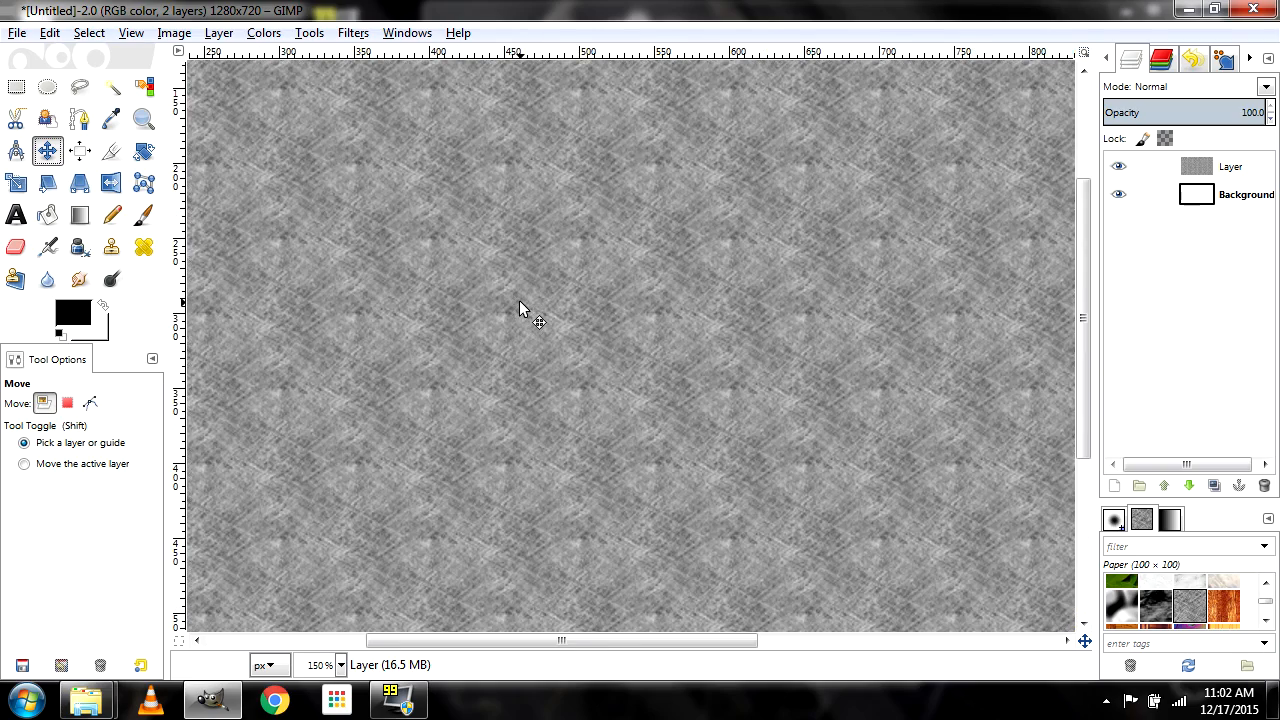
{"action": "key", "text": "minus"}
{"action": "key", "text": "1"}
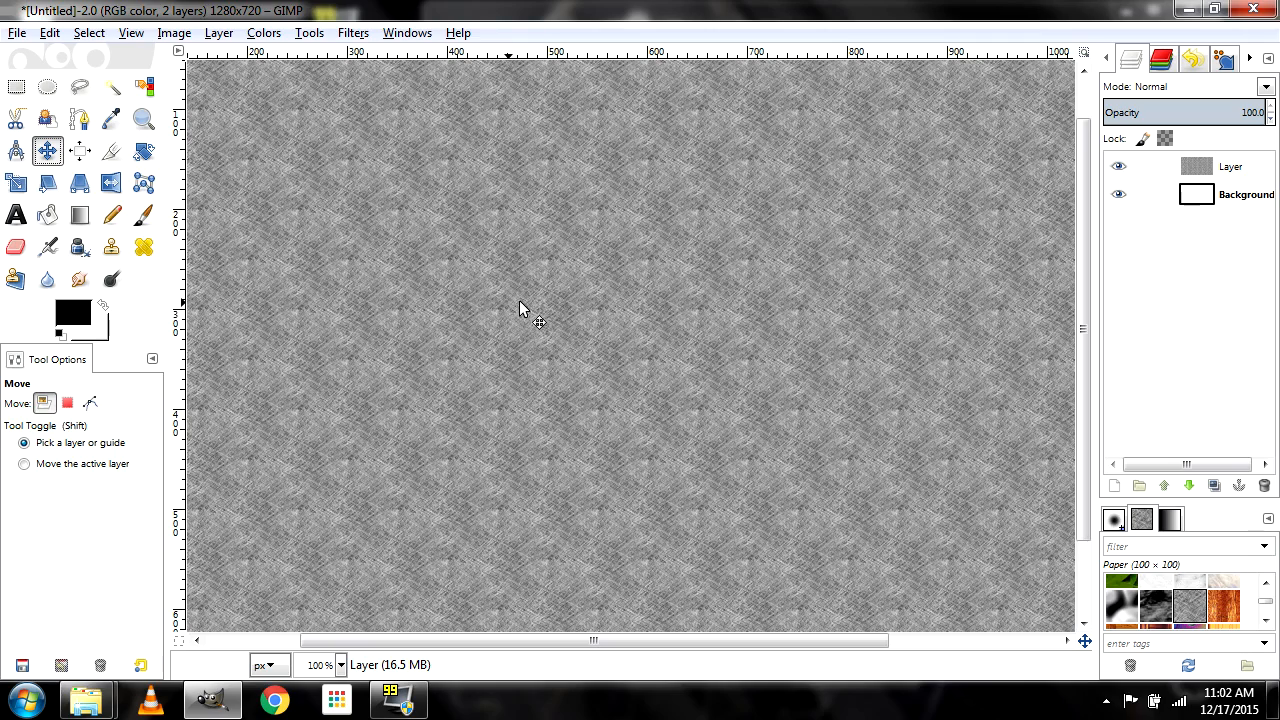
{"action": "key", "text": "minus"}
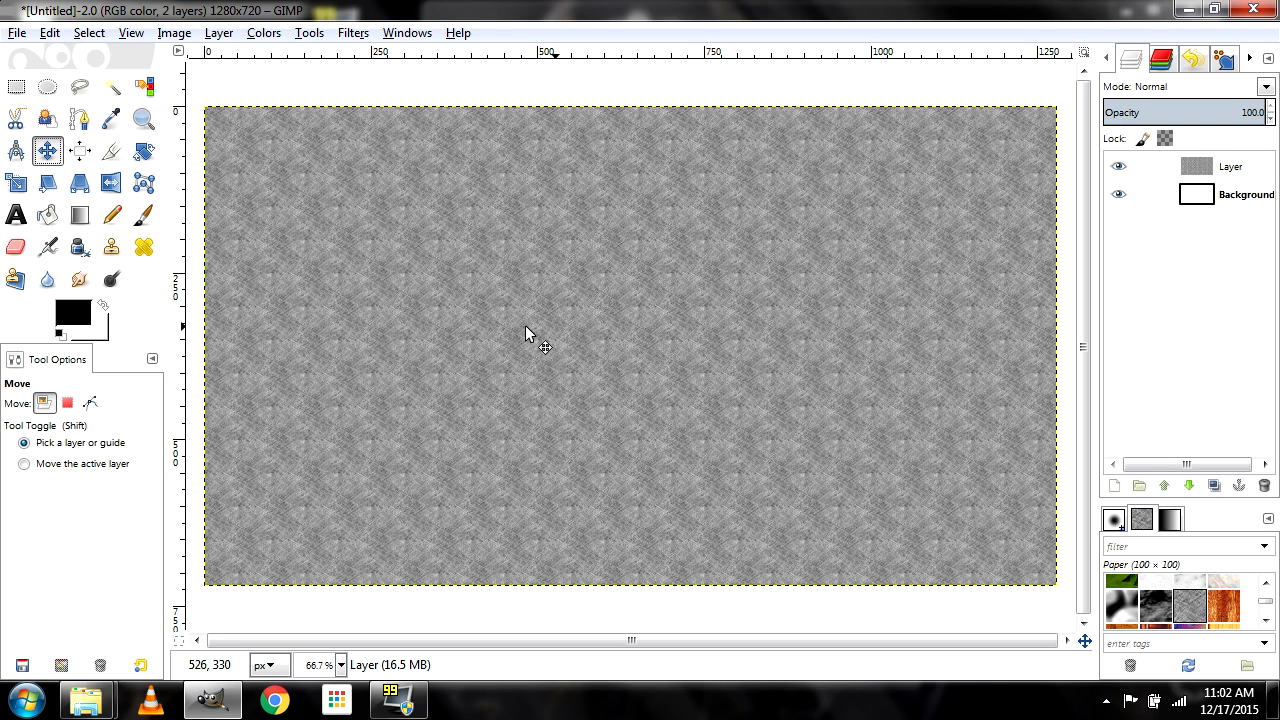
Start scaling the Paper layer with its width and height linked, enlarging it to 1500 × 844 px
{"action": "key", "text": "minus"}
{"action": "key", "text": "minus"}
{"action": "key", "text": "minus"}
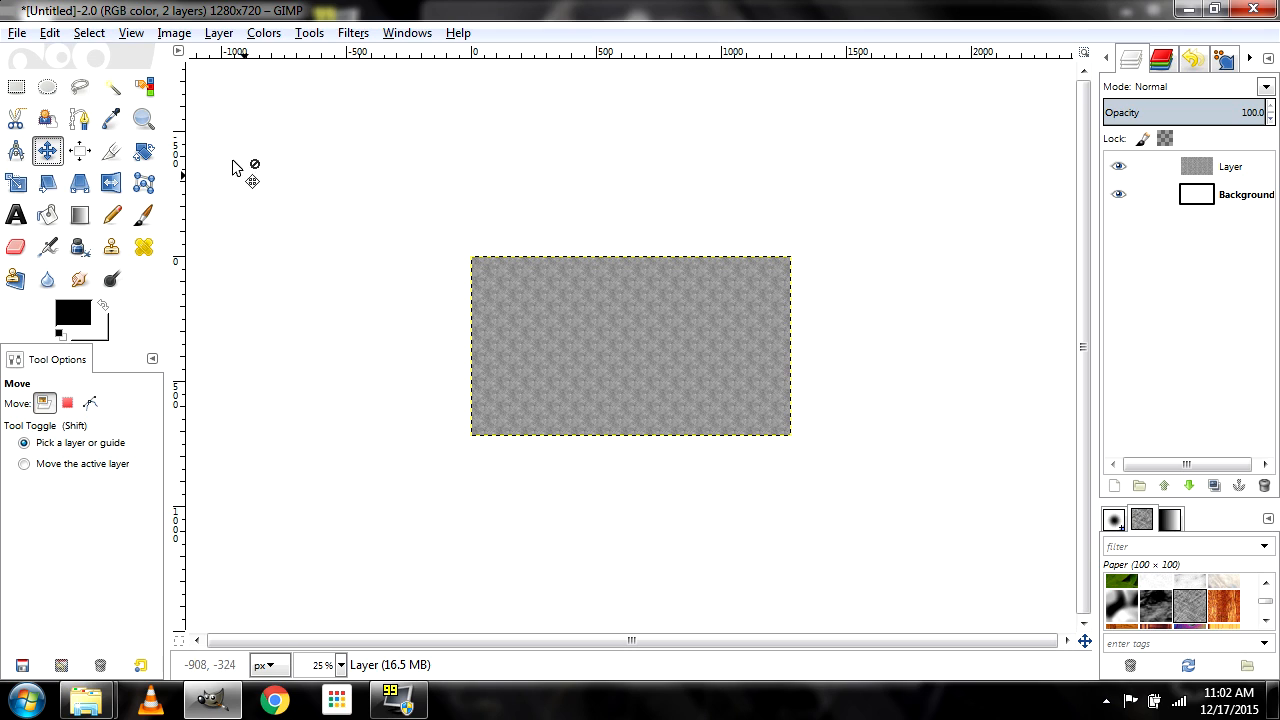
{"action": "left_click", "coordinate": [15, 186]}
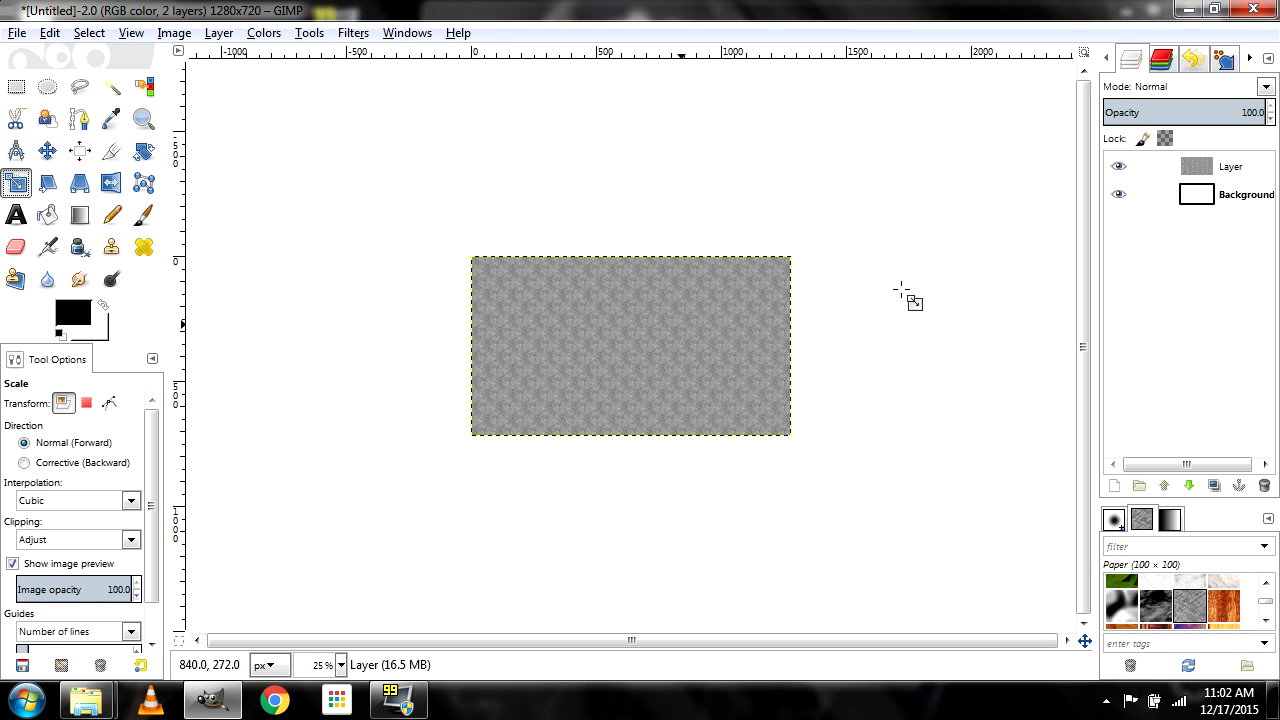
{"action": "left_click", "coordinate": [625, 331]}
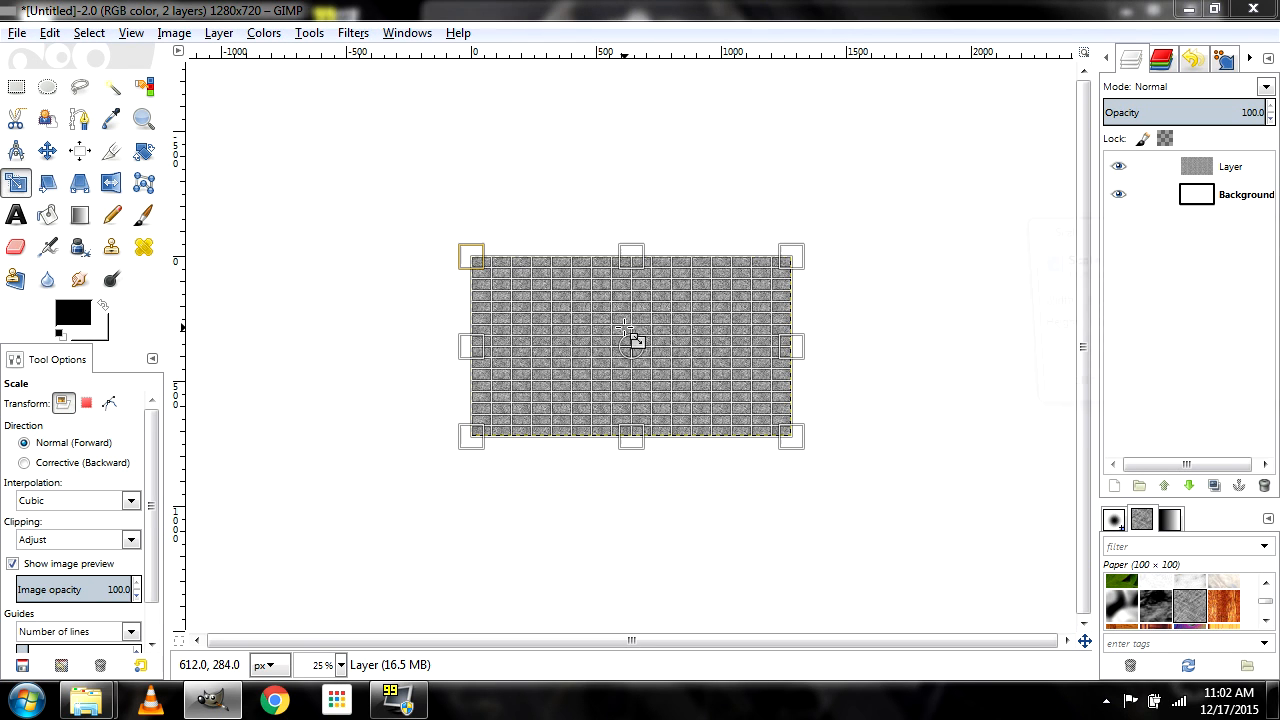
{"action": "left_click_drag", "start_coordinate": [1127, 236], "coordinate": [982, 167]}
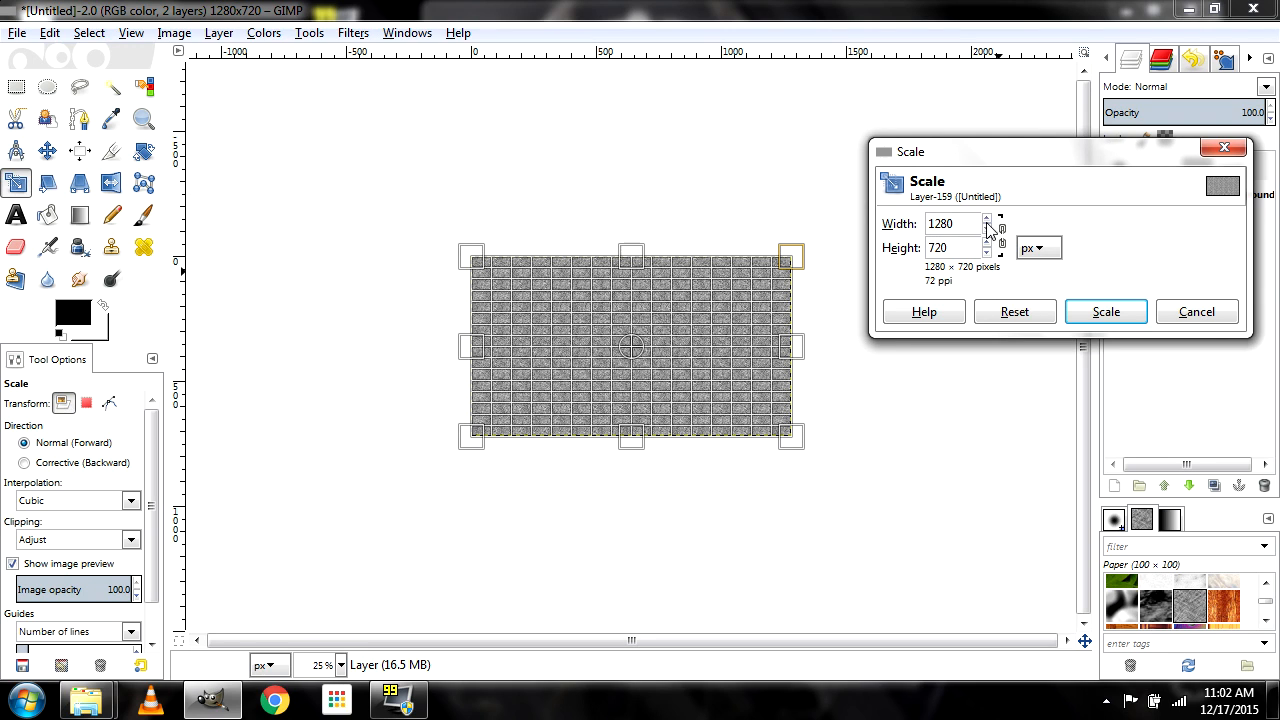
{"action": "left_click", "coordinate": [1000, 242]}
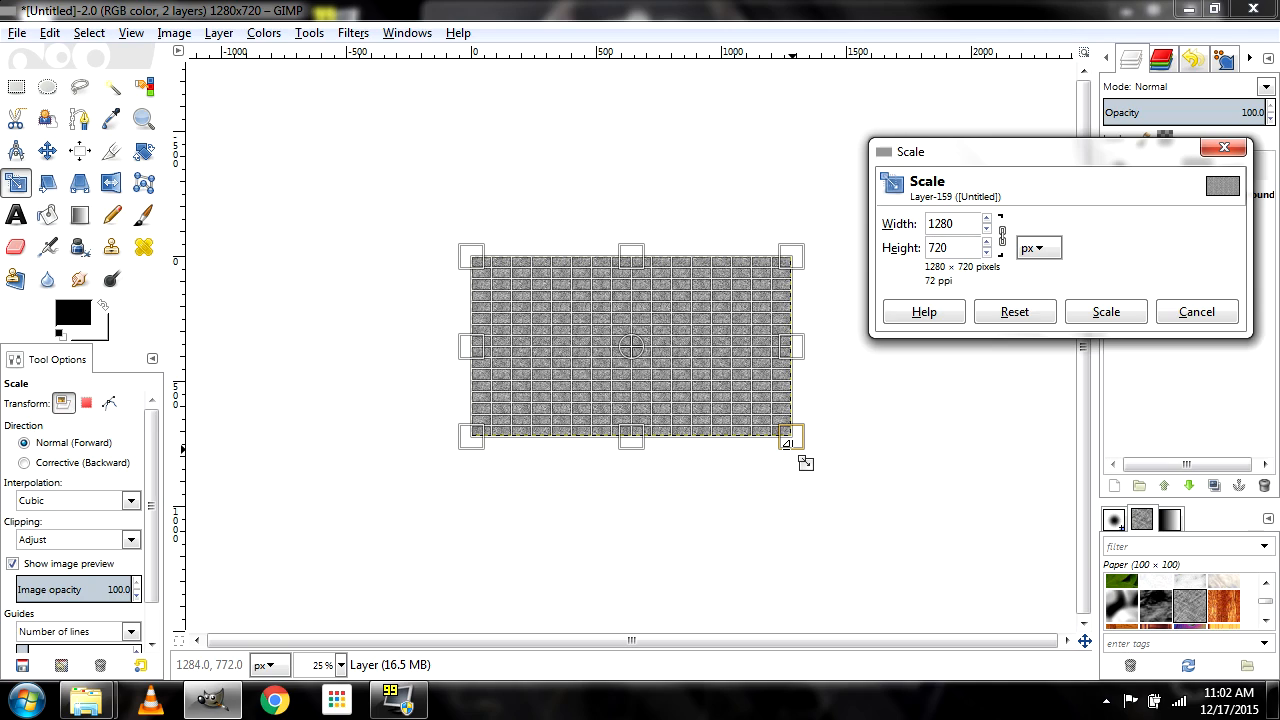
{"action": "left_click_drag", "start_coordinate": [805, 462], "coordinate": [778, 494]}
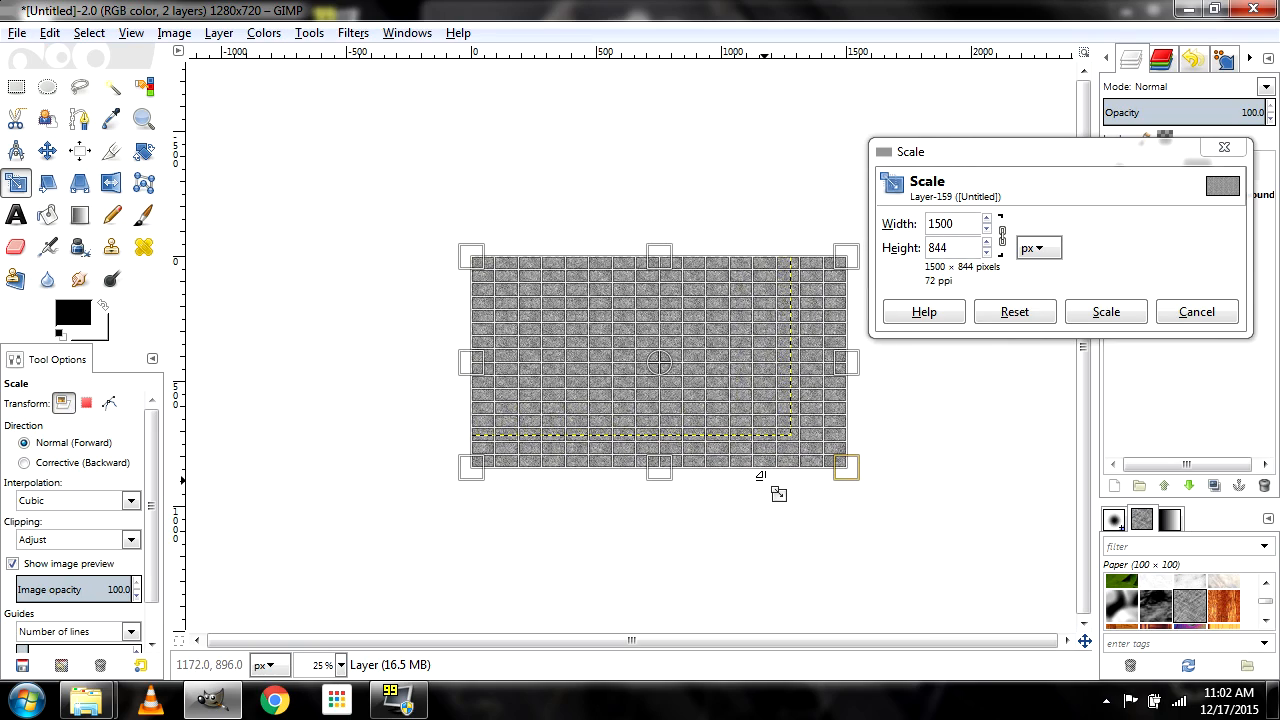
Unlink the proportions and scale the Paper layer beyond the canvas on all sides to 2352 × 1988 px
{"action": "left_click", "coordinate": [1002, 236]}
{"action": "left_click_drag", "start_coordinate": [866, 491], "coordinate": [881, 387]}
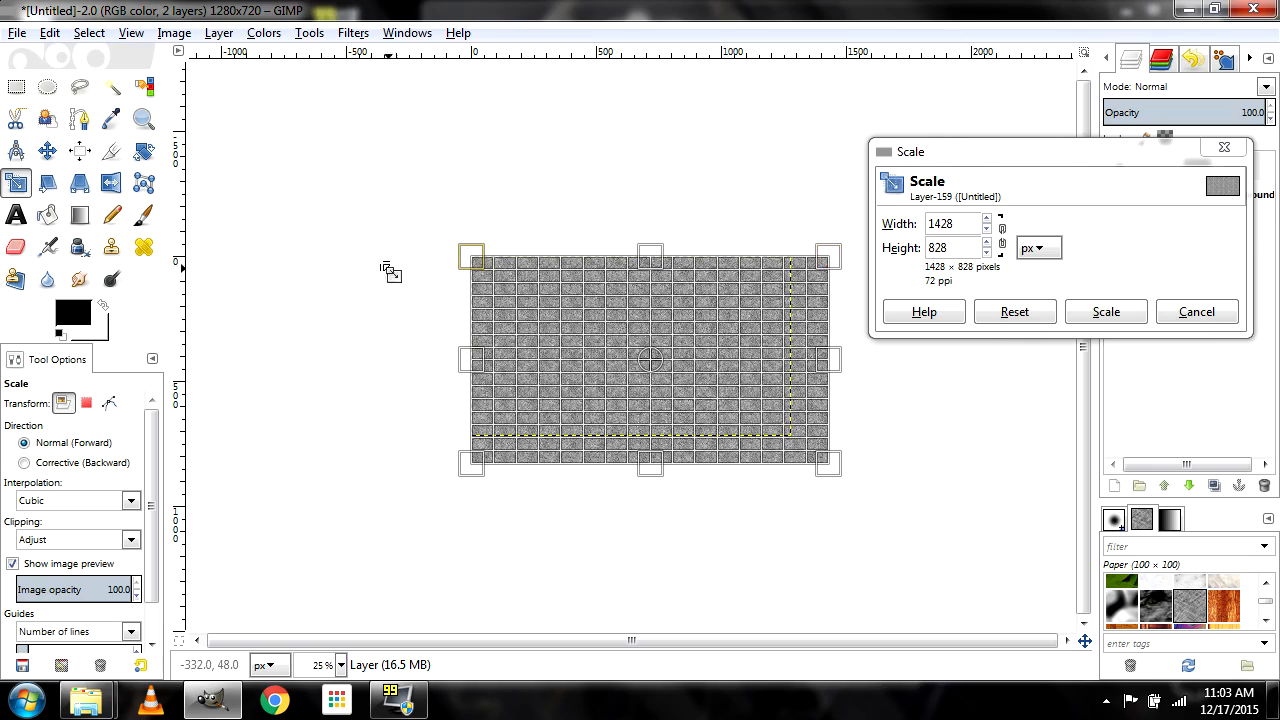
{"action": "left_click_drag", "start_coordinate": [474, 257], "coordinate": [315, 123]}
{"action": "left_click_drag", "start_coordinate": [845, 493], "coordinate": [913, 573]}
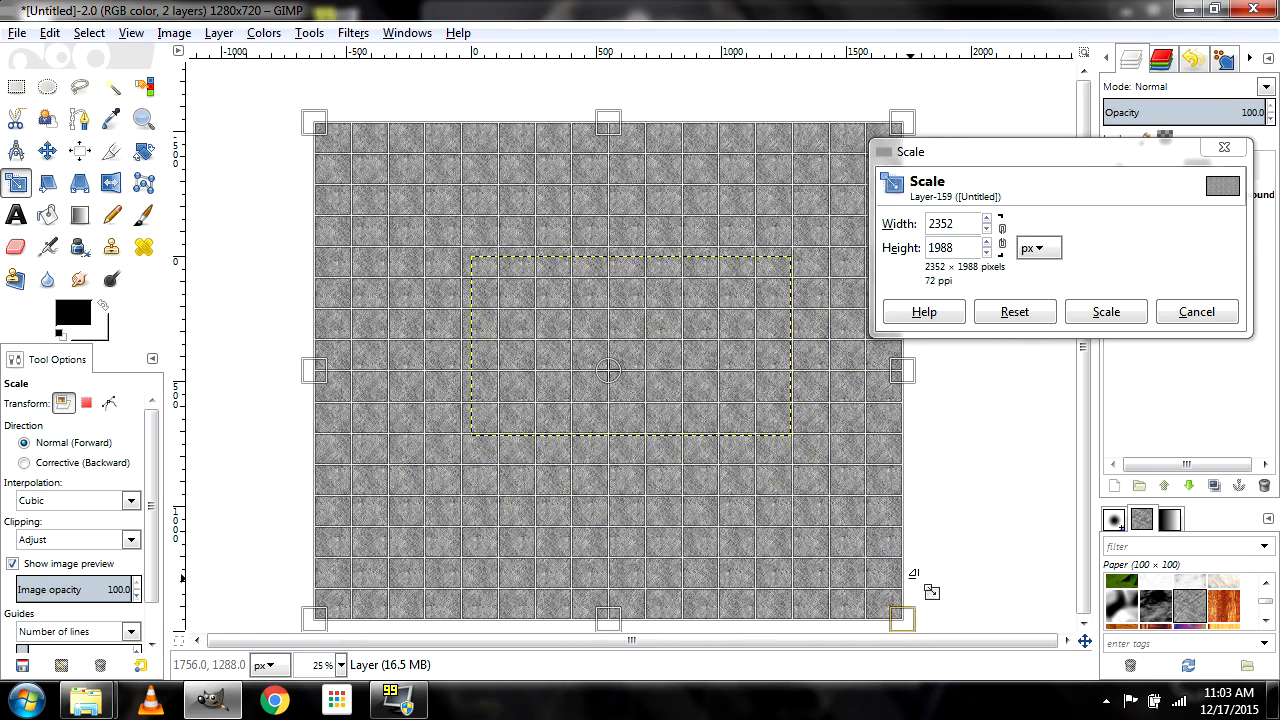
{"action": "left_click", "coordinate": [1092, 313]}
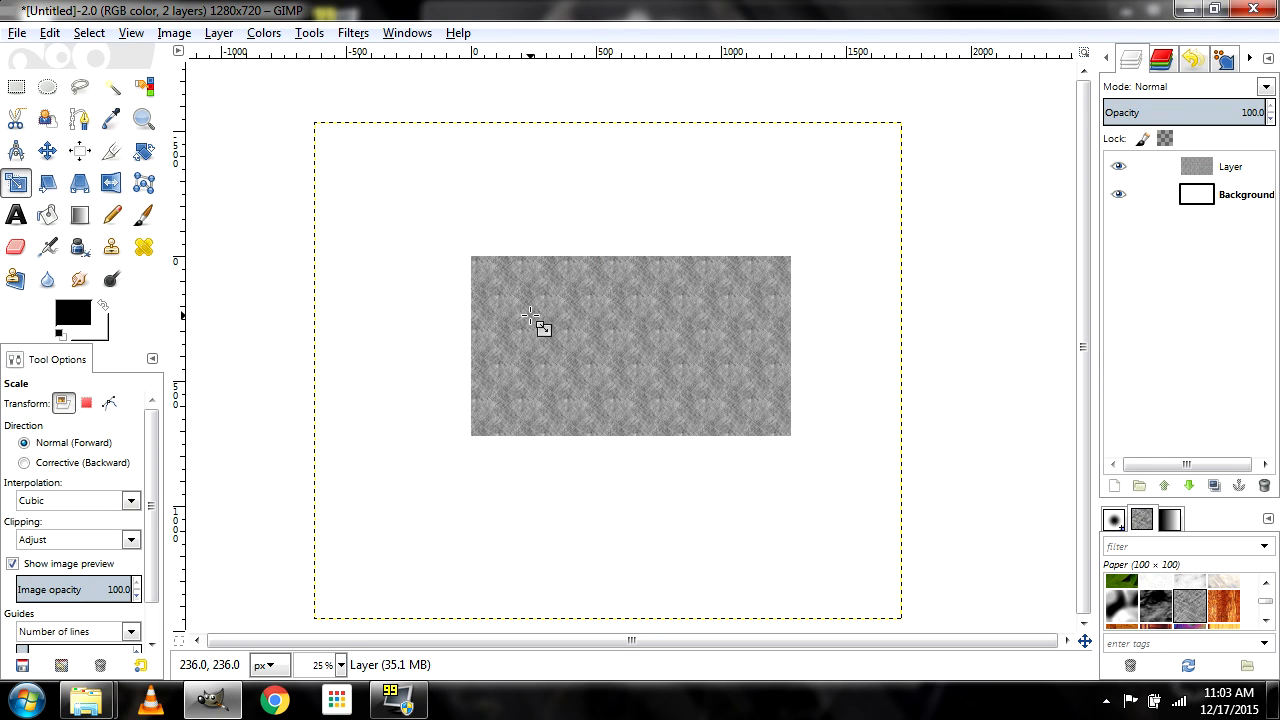
Inspect the enlarged Paper texture at closer magnifications and return to the Move tool
{"action": "key", "text": "shift+2"}
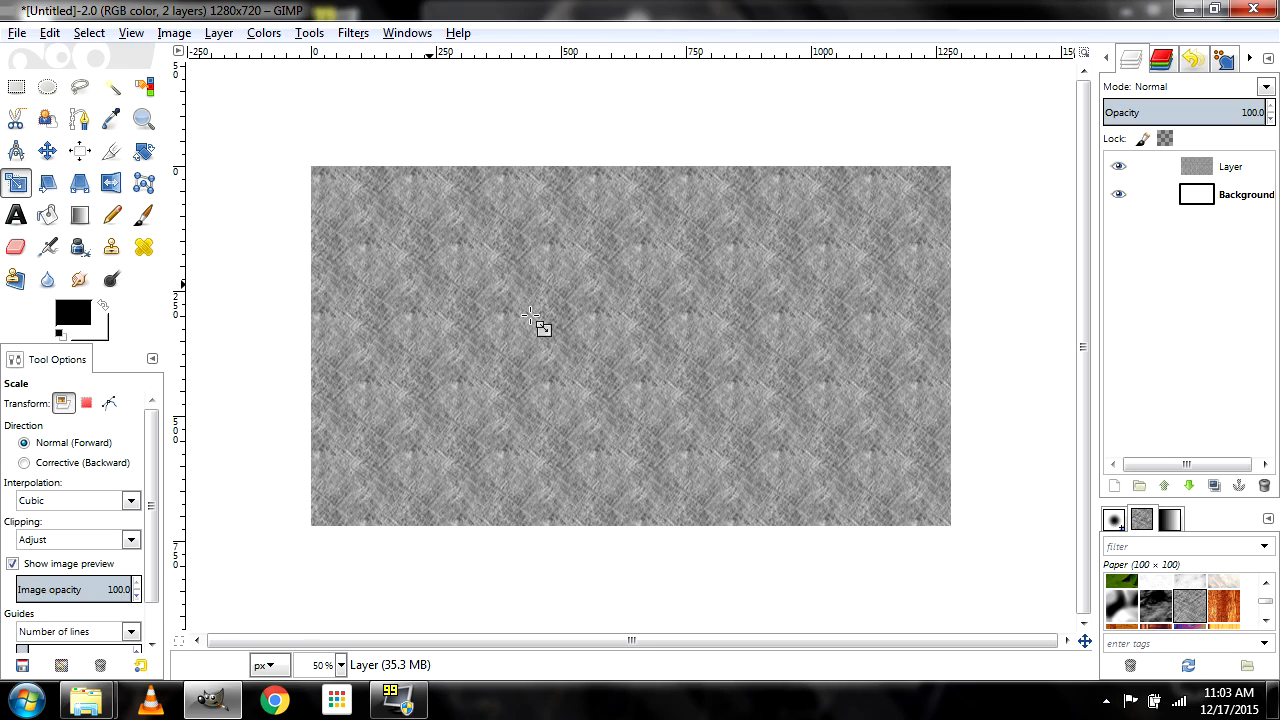
{"action": "scroll", "coordinate": [530, 315], "scroll_direction": "down", "scroll_amount": 2}
{"action": "scroll", "coordinate": [530, 315], "scroll_direction": "up", "scroll_amount": 4}
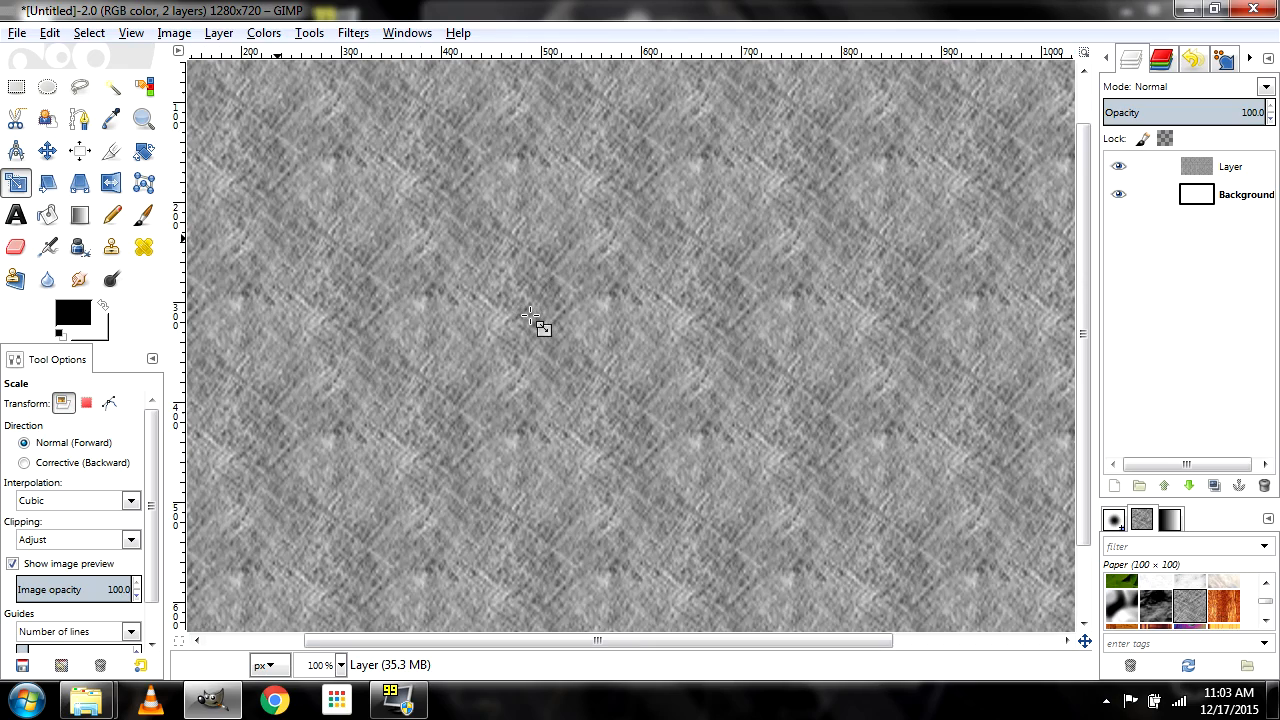
{"action": "scroll", "coordinate": [530, 315], "scroll_direction": "down", "scroll_amount": 1}
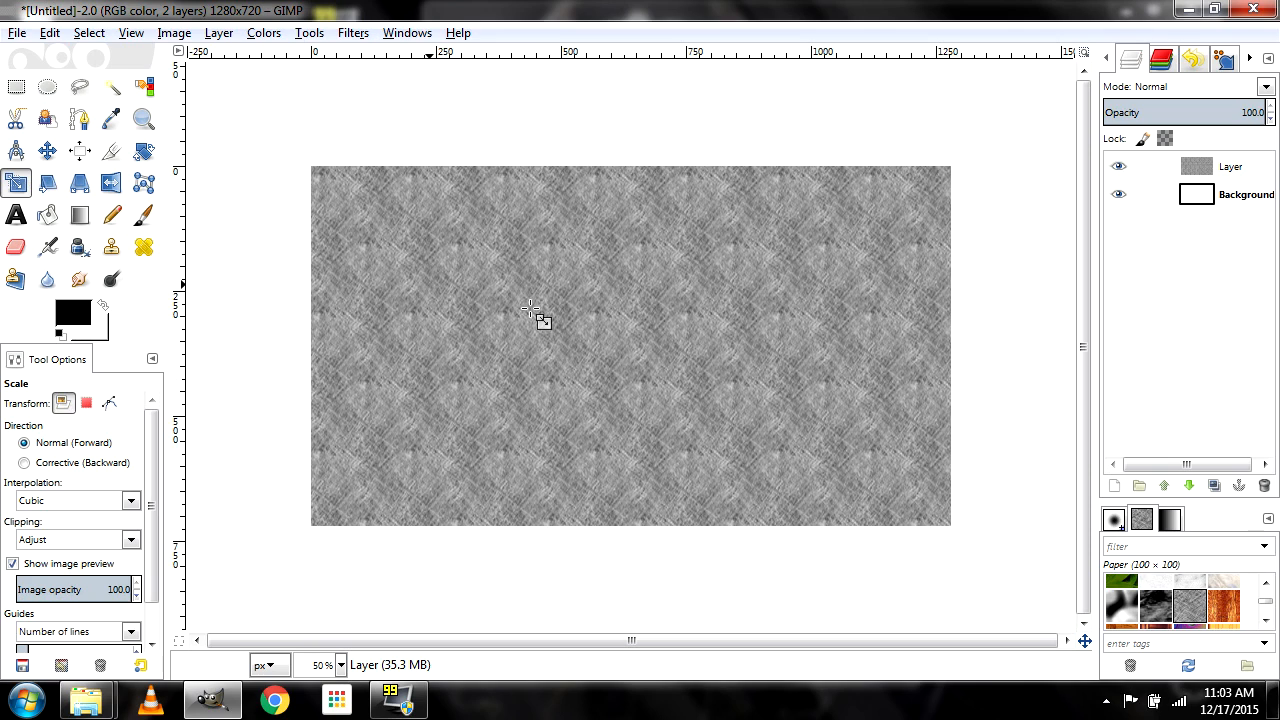
{"action": "left_click", "coordinate": [47, 150]}
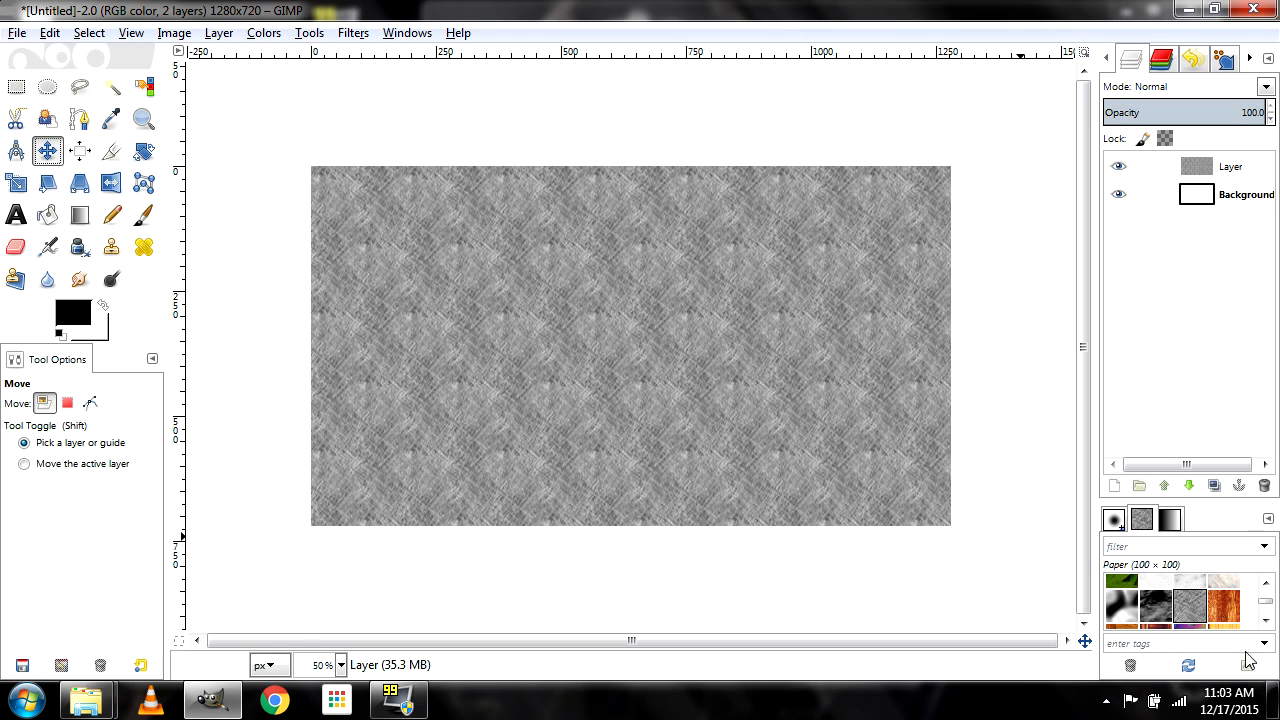
Make One Small Step the active pattern and add another 1280 × 720 px layer with Transparency fill
{"action": "left_click", "coordinate": [1155, 606]}
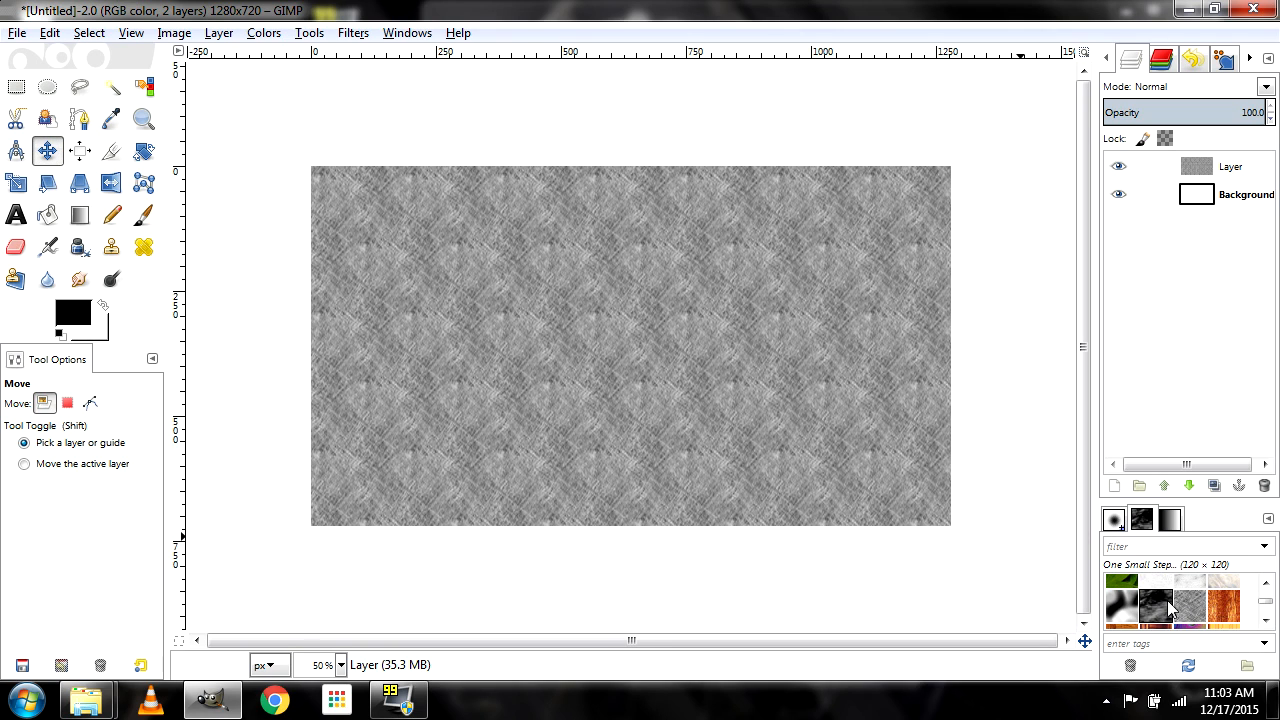
{"action": "left_click", "coordinate": [1266, 620]}
{"action": "left_click", "coordinate": [1266, 620]}
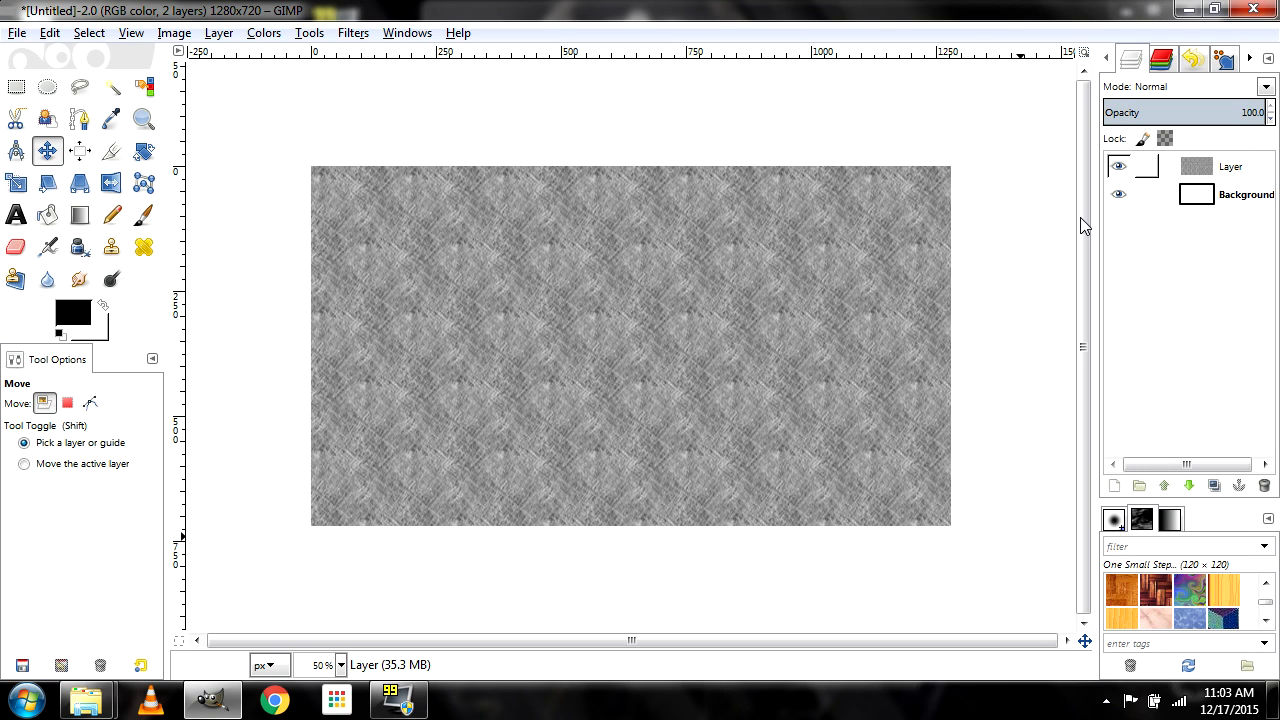
{"action": "left_click", "coordinate": [1114, 487]}
{"action": "left_click", "coordinate": [177, 345]}
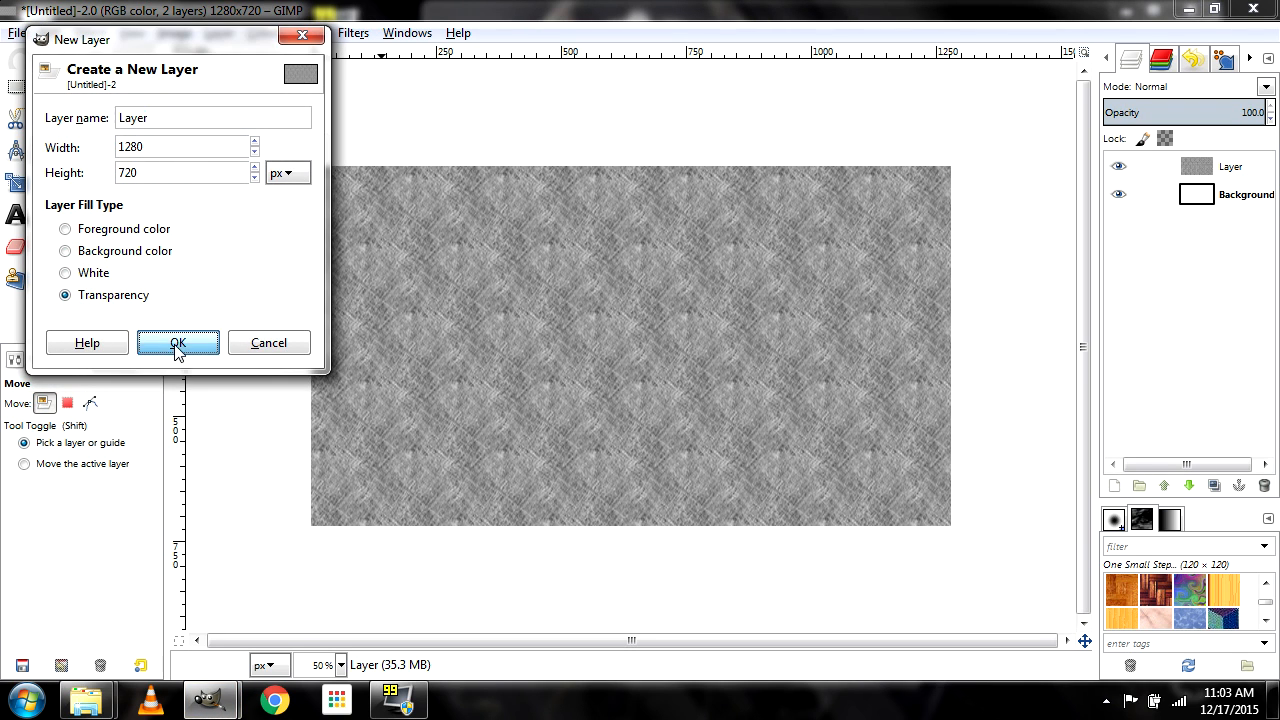
Choose the Warning! pattern and fill the new top layer with it using Bucket Fill
{"action": "left_click_drag", "start_coordinate": [1270, 605], "coordinate": [1271, 615]}
{"action": "left_click", "coordinate": [1271, 584]}
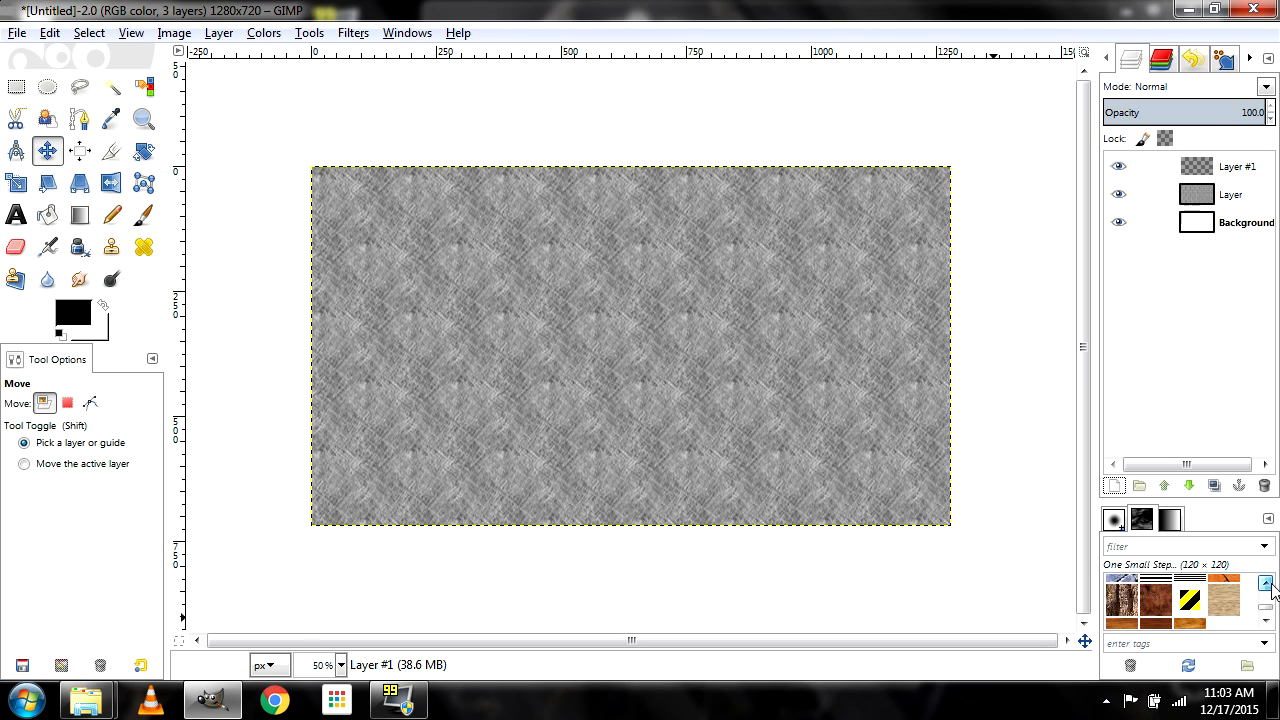
{"action": "left_click", "coordinate": [1200, 612]}
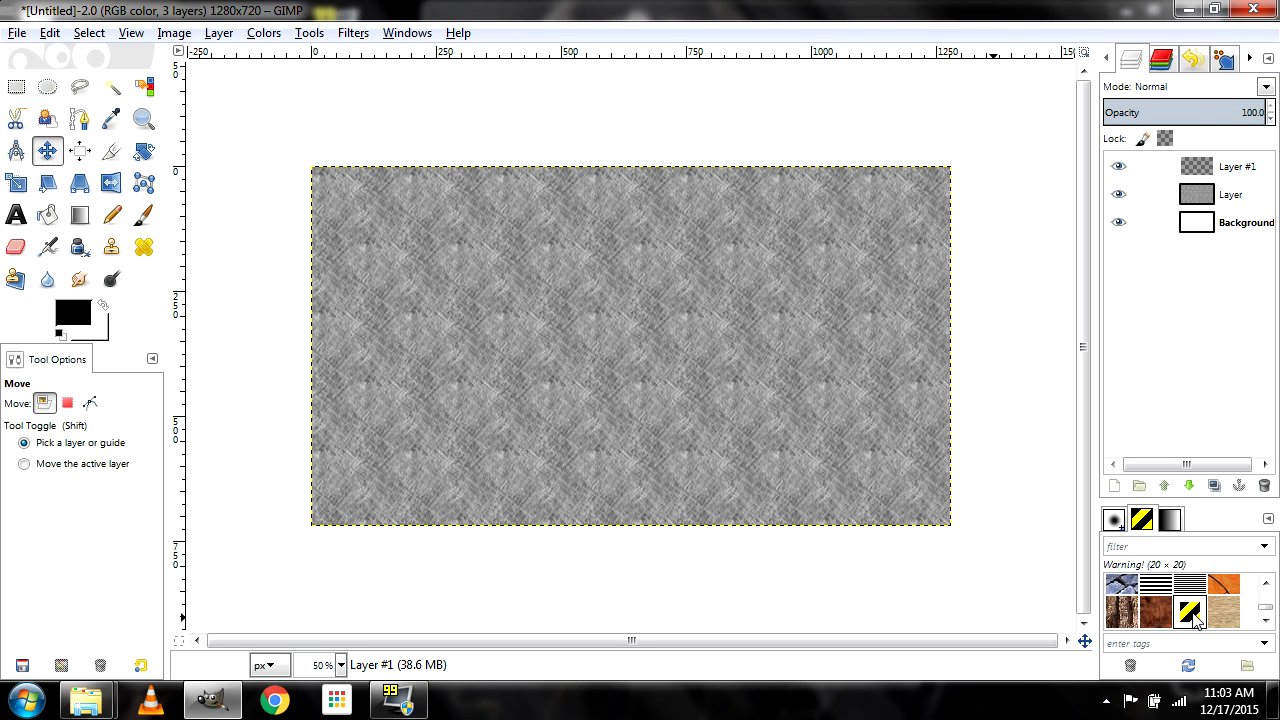
{"action": "left_click", "coordinate": [47, 215]}
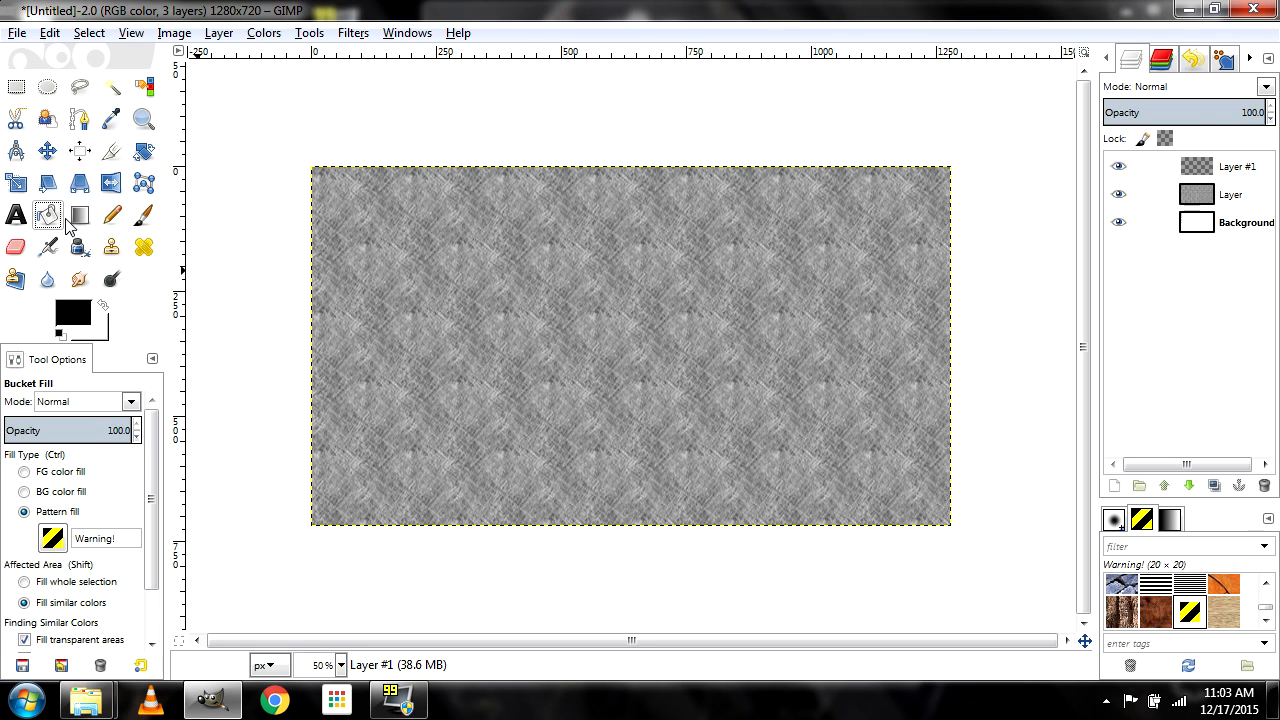
{"action": "left_click", "coordinate": [636, 268]}
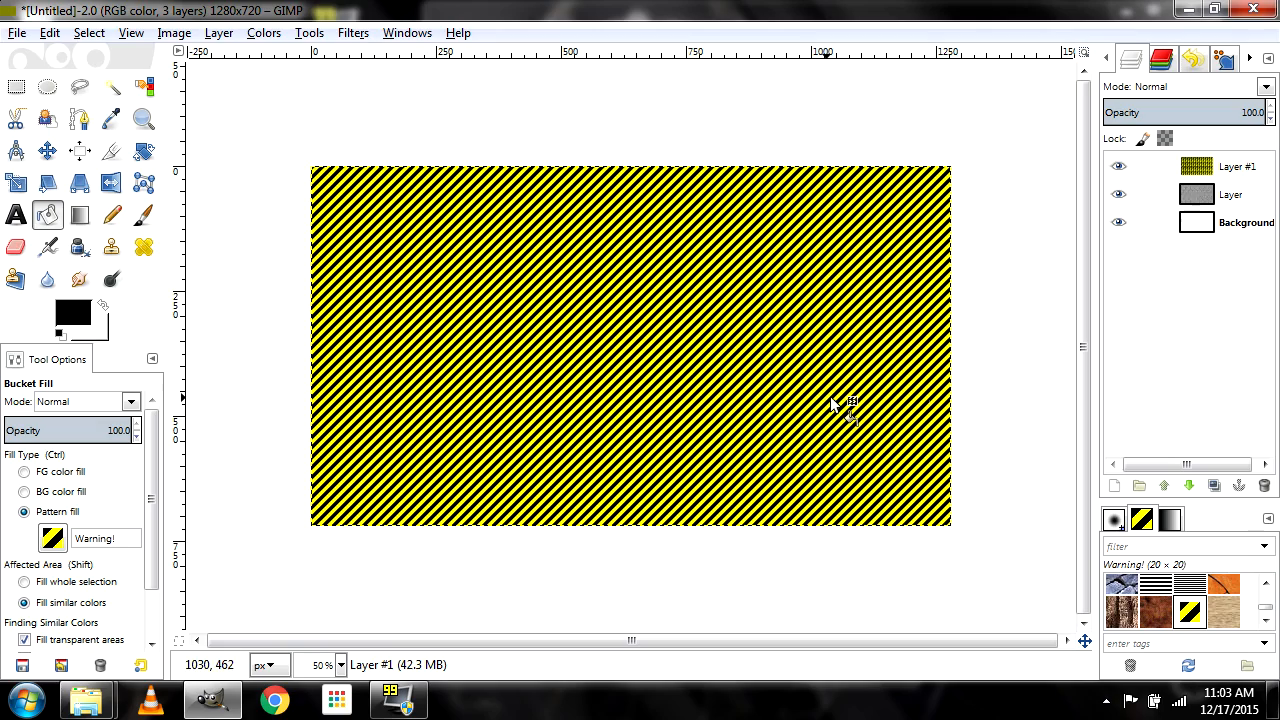
Examine the striped Warning! fill at different magnifications and look over the available color adjustments
{"action": "left_click", "coordinate": [47, 150]}
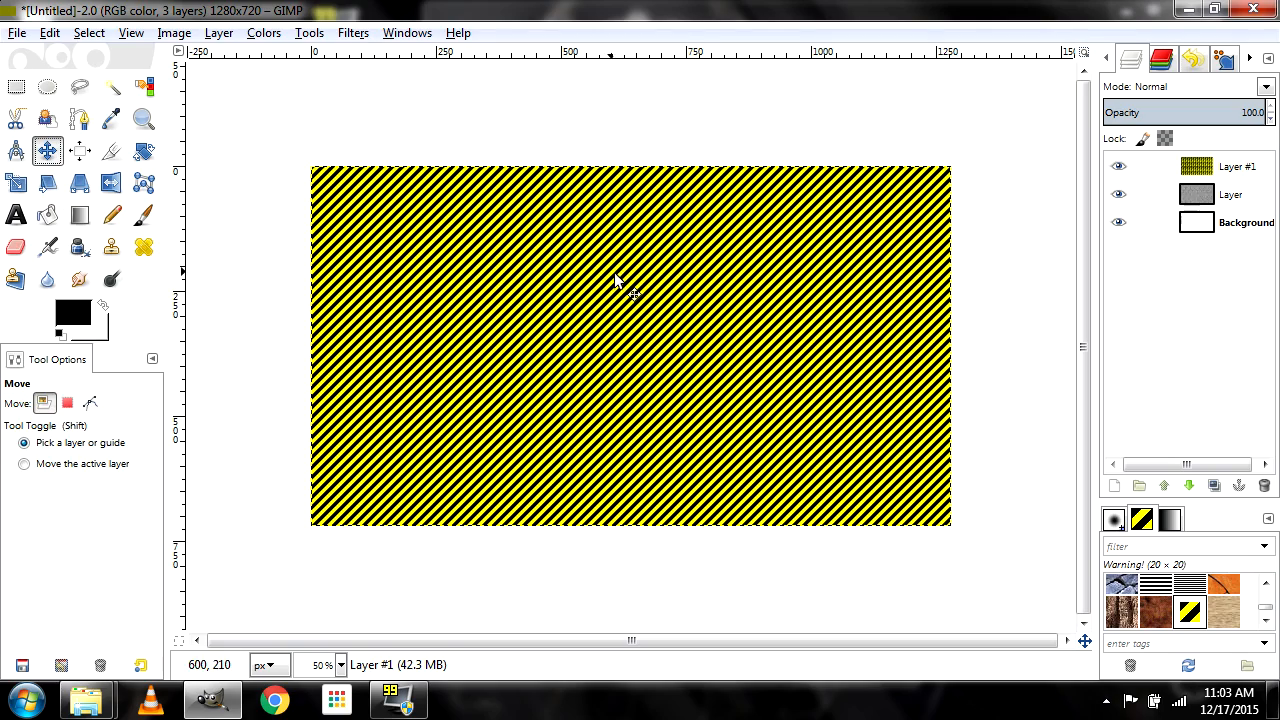
{"action": "key", "text": "plus"}
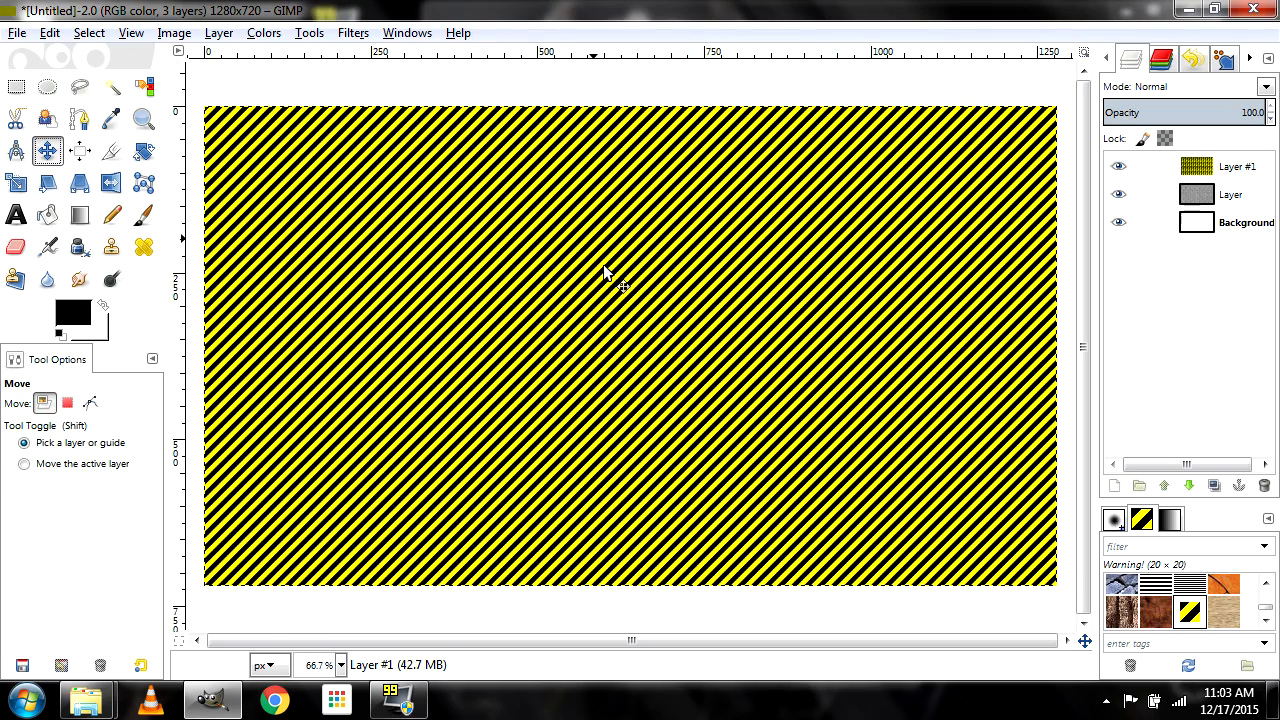
{"action": "key", "text": "minus"}
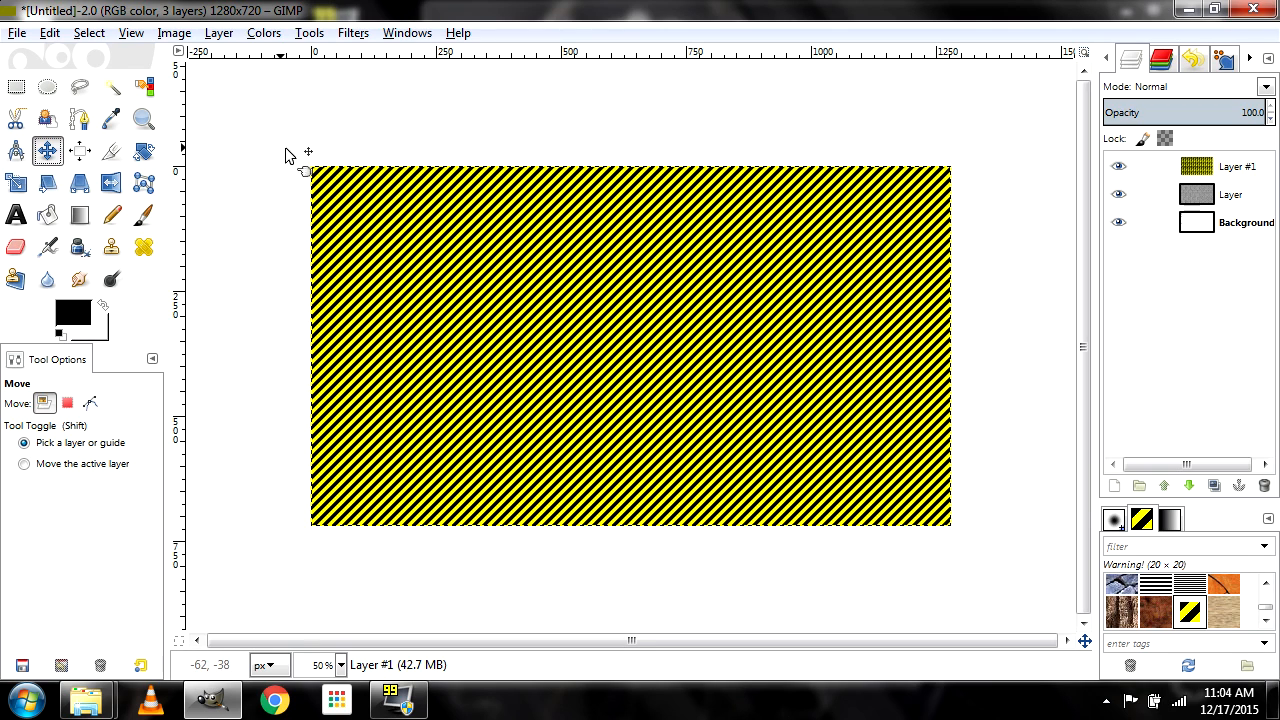
{"action": "left_click", "coordinate": [265, 33]}
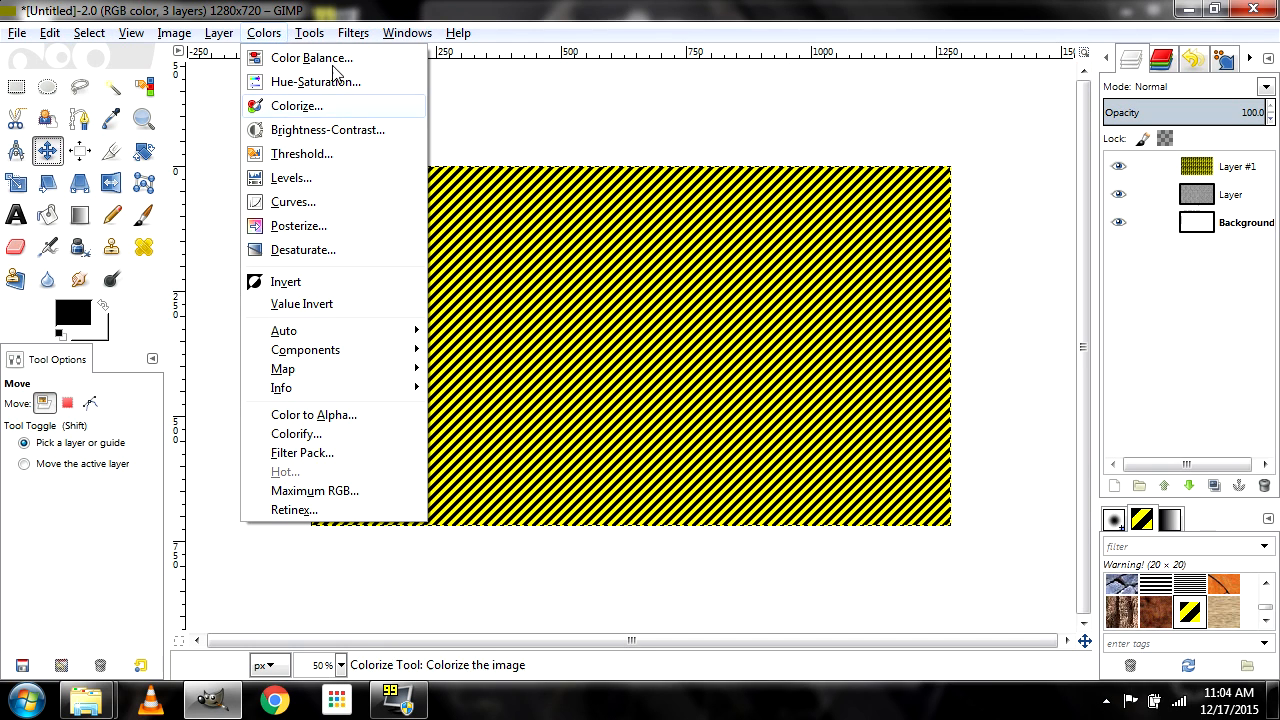
{"action": "left_click", "coordinate": [309, 12]}
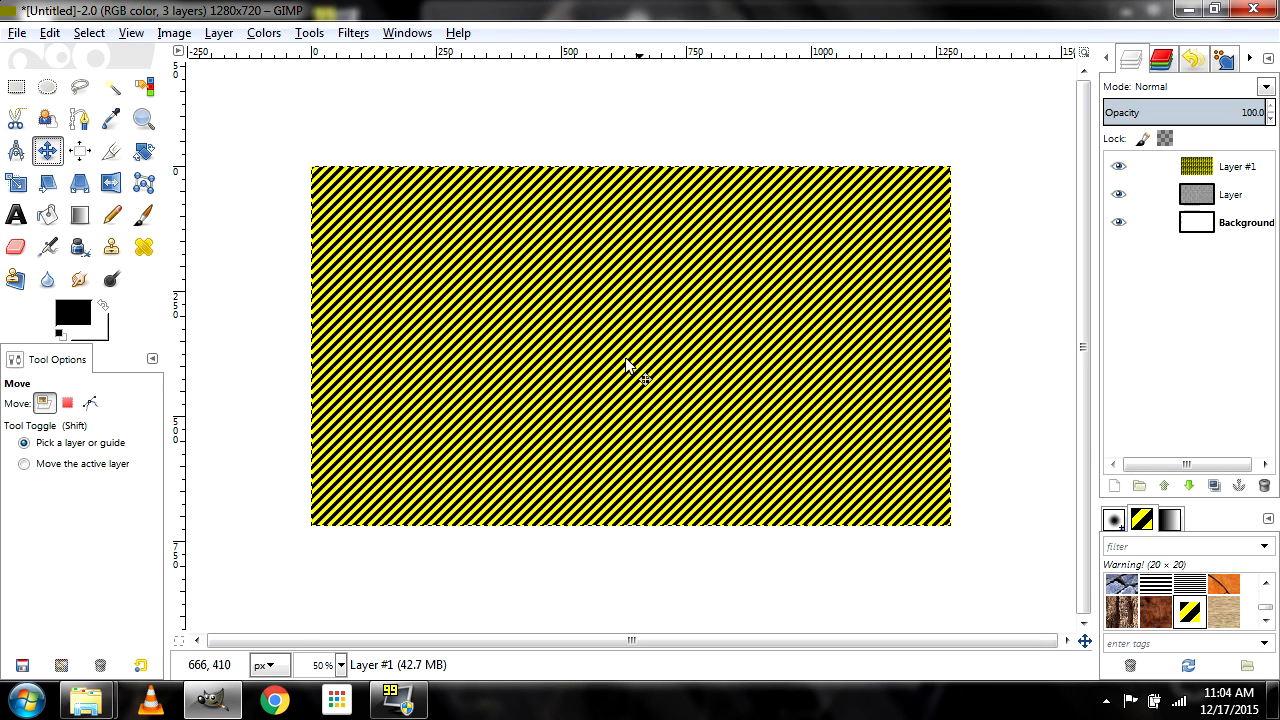
Shift the hue of the yellow striped layer to -55 with Hue-Saturation, turning its stripes red
{"action": "left_click", "coordinate": [265, 34]}
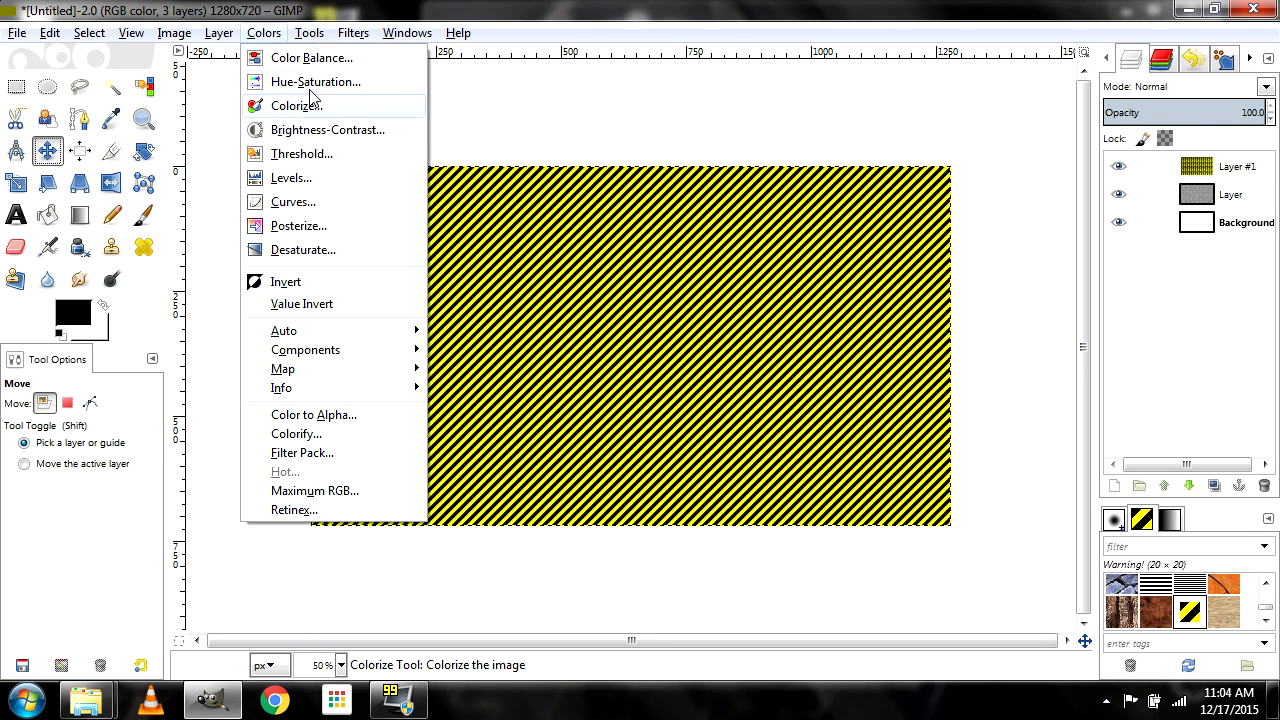
{"action": "left_click", "coordinate": [340, 84]}
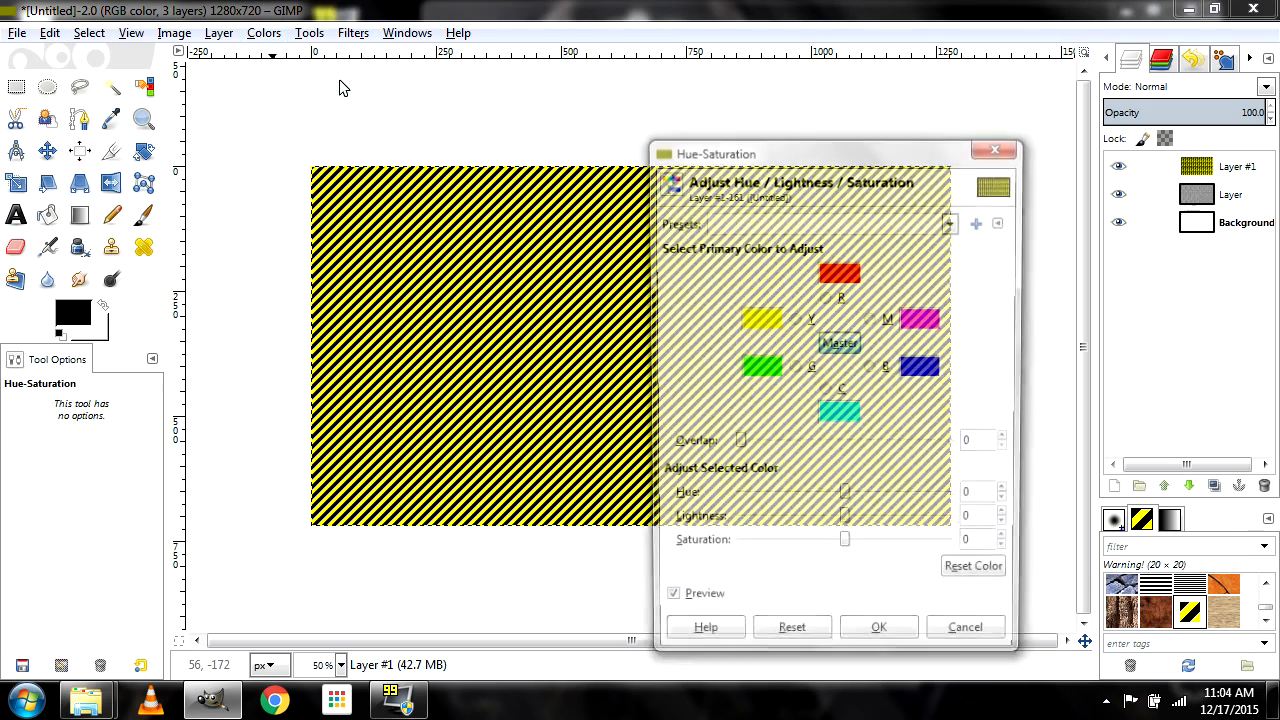
{"action": "left_click_drag", "start_coordinate": [845, 503], "coordinate": [815, 505]}
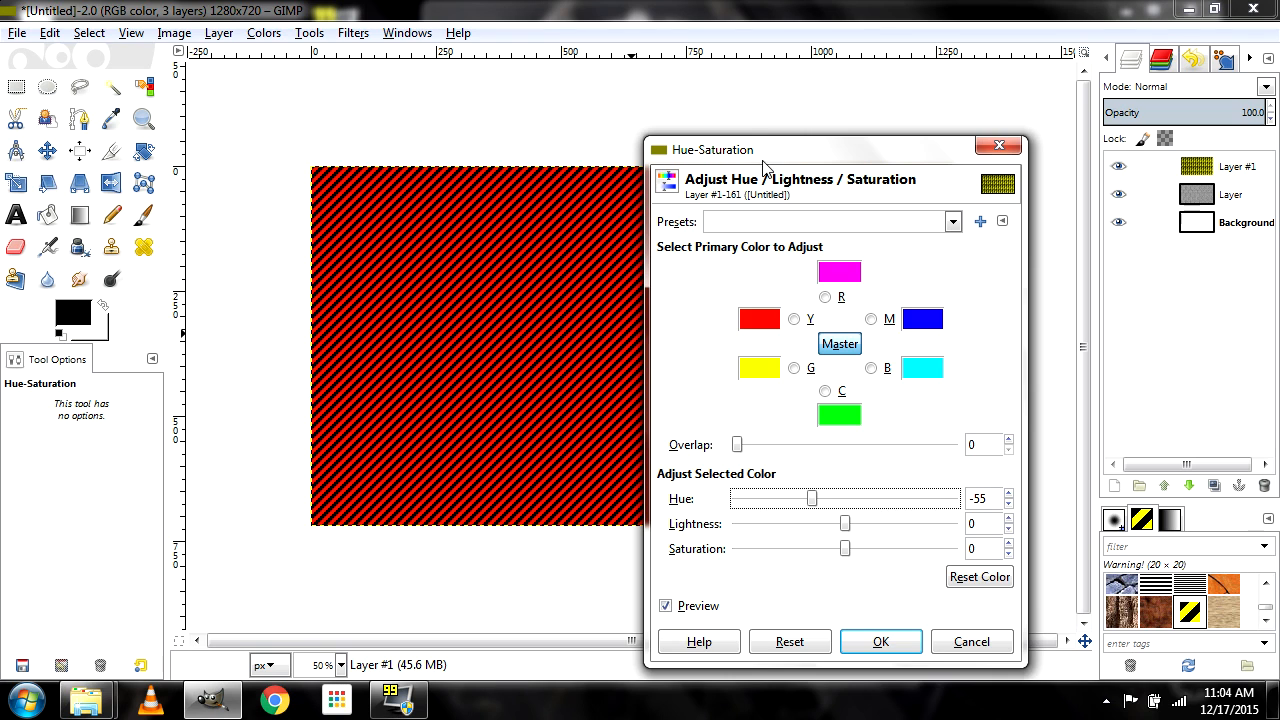
{"action": "left_click_drag", "start_coordinate": [791, 151], "coordinate": [858, 137]}
{"action": "left_click_drag", "start_coordinate": [916, 507], "coordinate": [915, 537]}
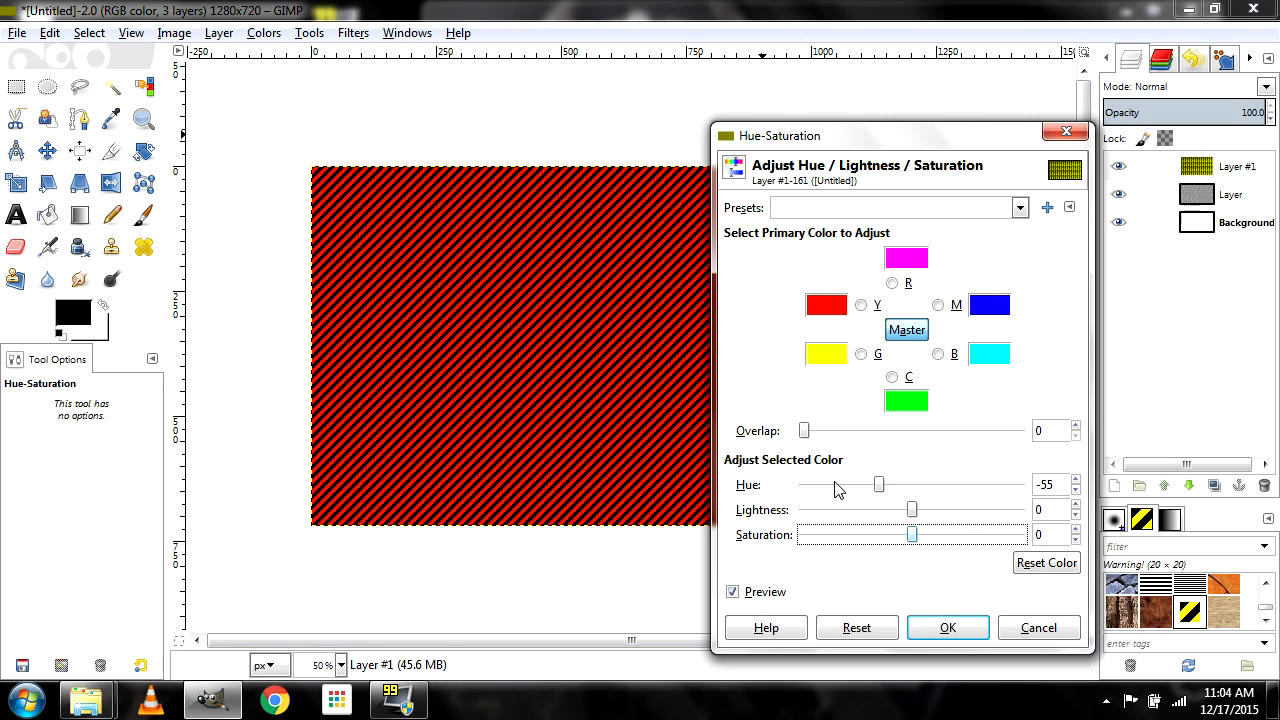
{"action": "left_click", "coordinate": [947, 628]}
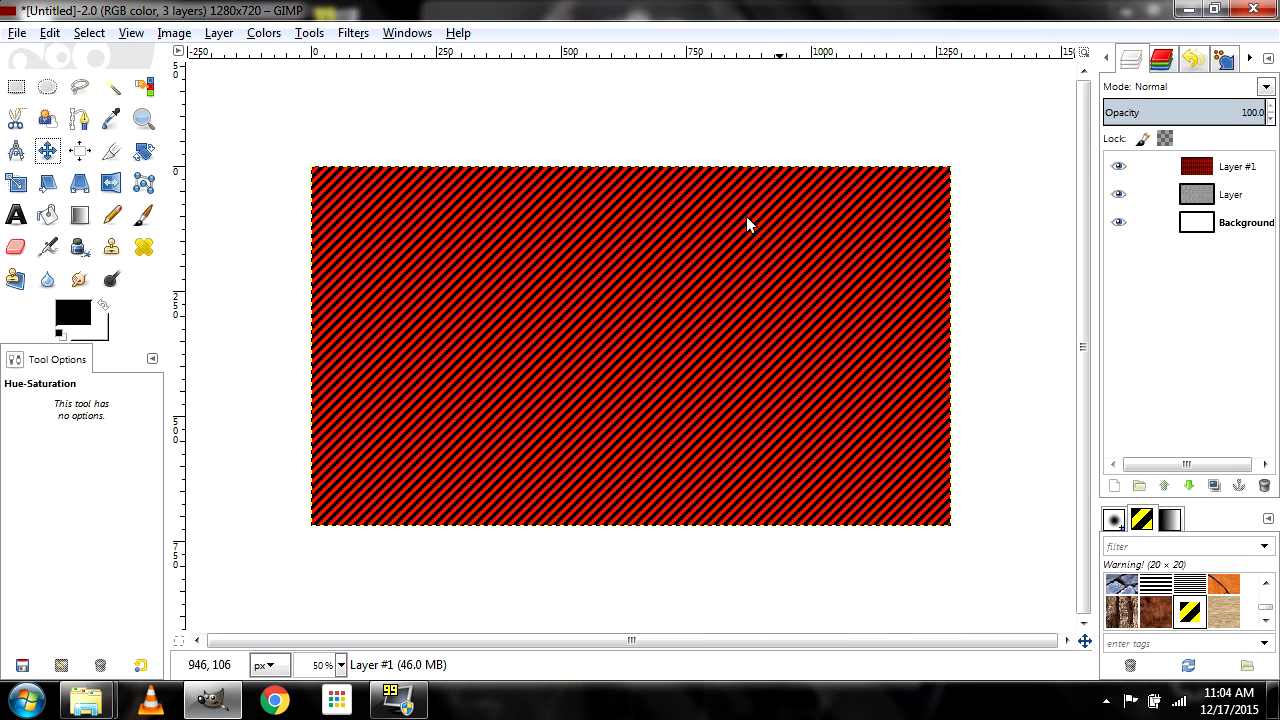
Try the Lighten only, Screen, Dodge and Addition blend modes on the red striped layer
{"action": "left_click", "coordinate": [1266, 87]}
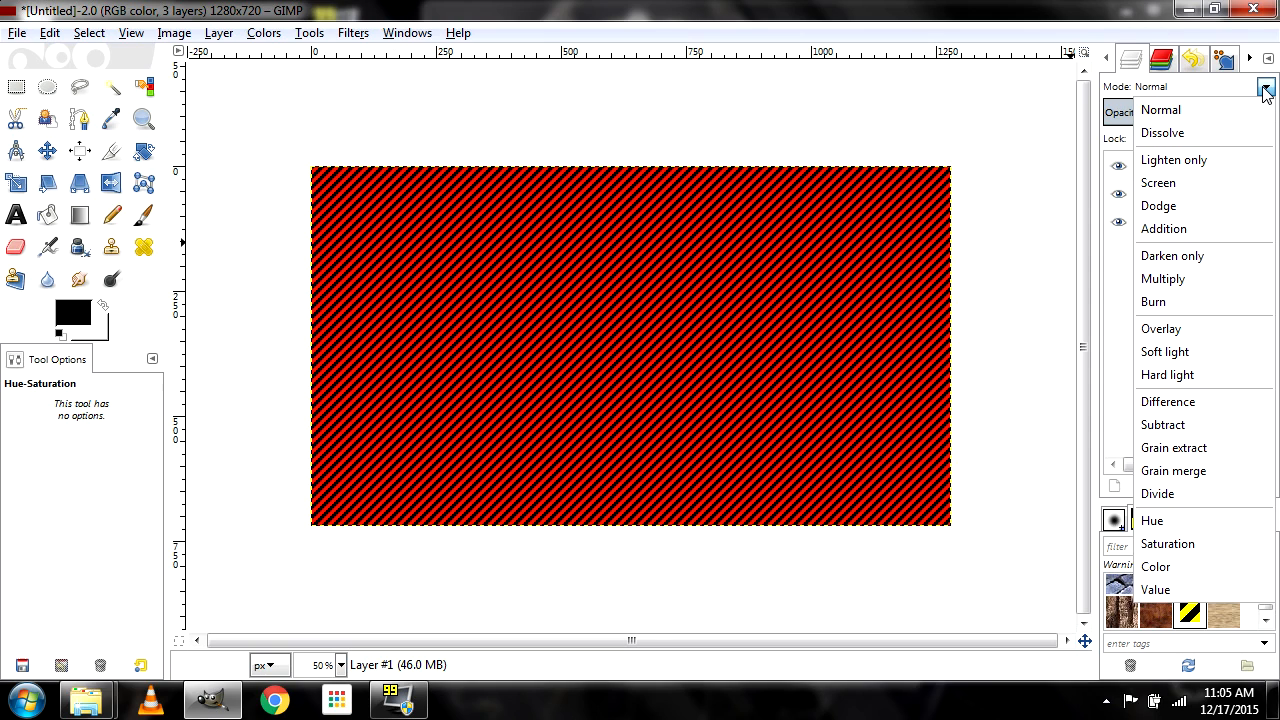
{"action": "left_click", "coordinate": [1208, 167]}
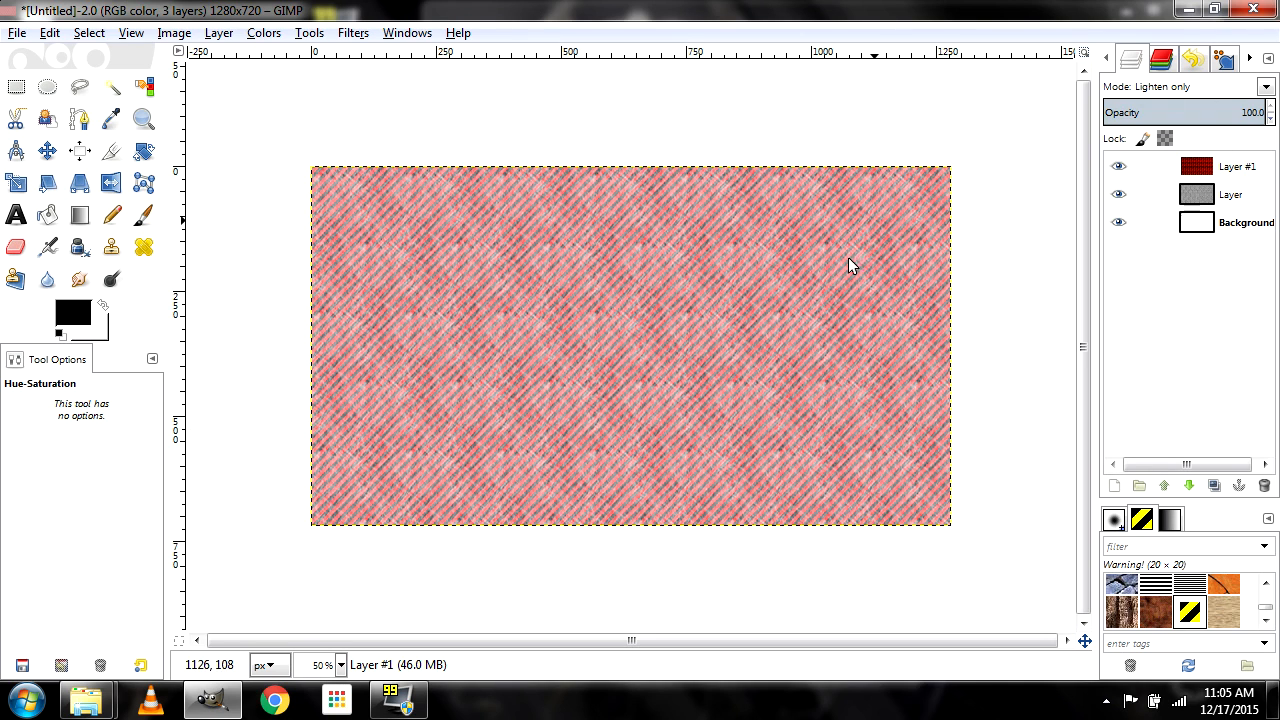
{"action": "left_click", "coordinate": [1264, 88]}
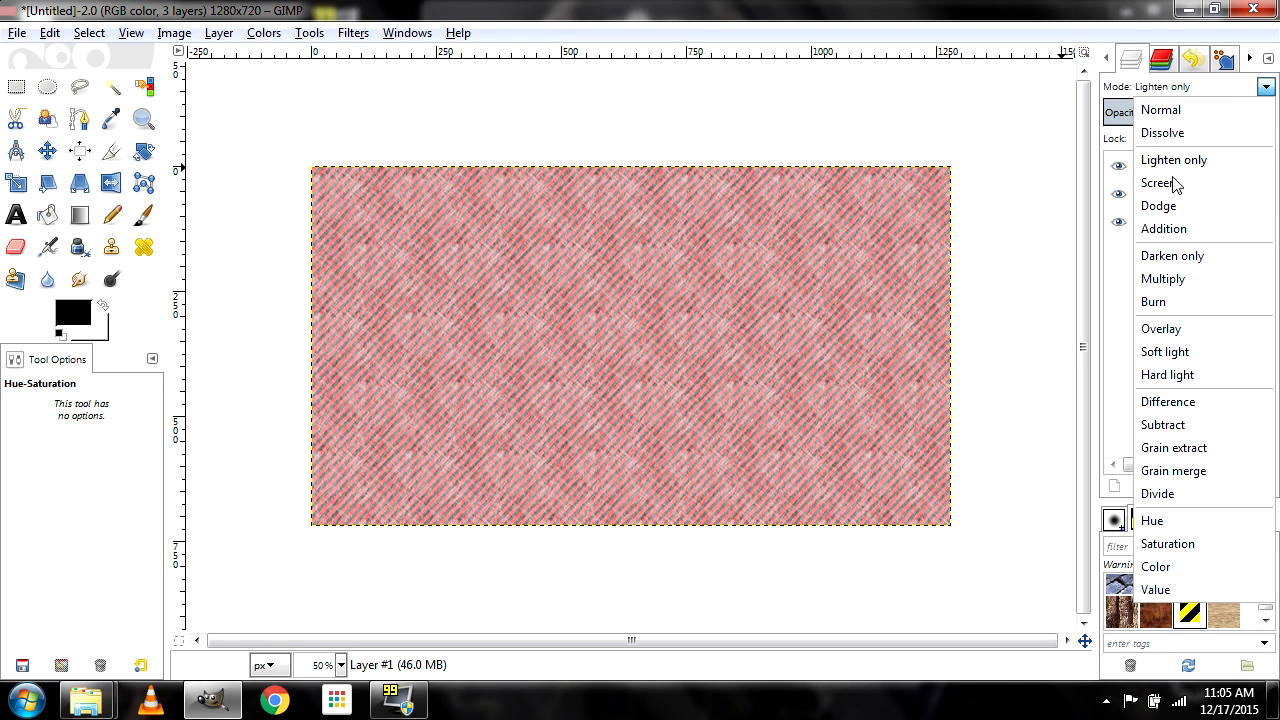
{"action": "left_click", "coordinate": [1176, 185]}
{"action": "left_click", "coordinate": [1266, 88]}
{"action": "left_click", "coordinate": [1166, 208]}
{"action": "left_click", "coordinate": [1266, 88]}
{"action": "left_click", "coordinate": [1186, 229]}
Try the Darken only, Multiply, Overlay and Hard light blend modes on the red striped layer
{"action": "left_click", "coordinate": [1266, 88]}
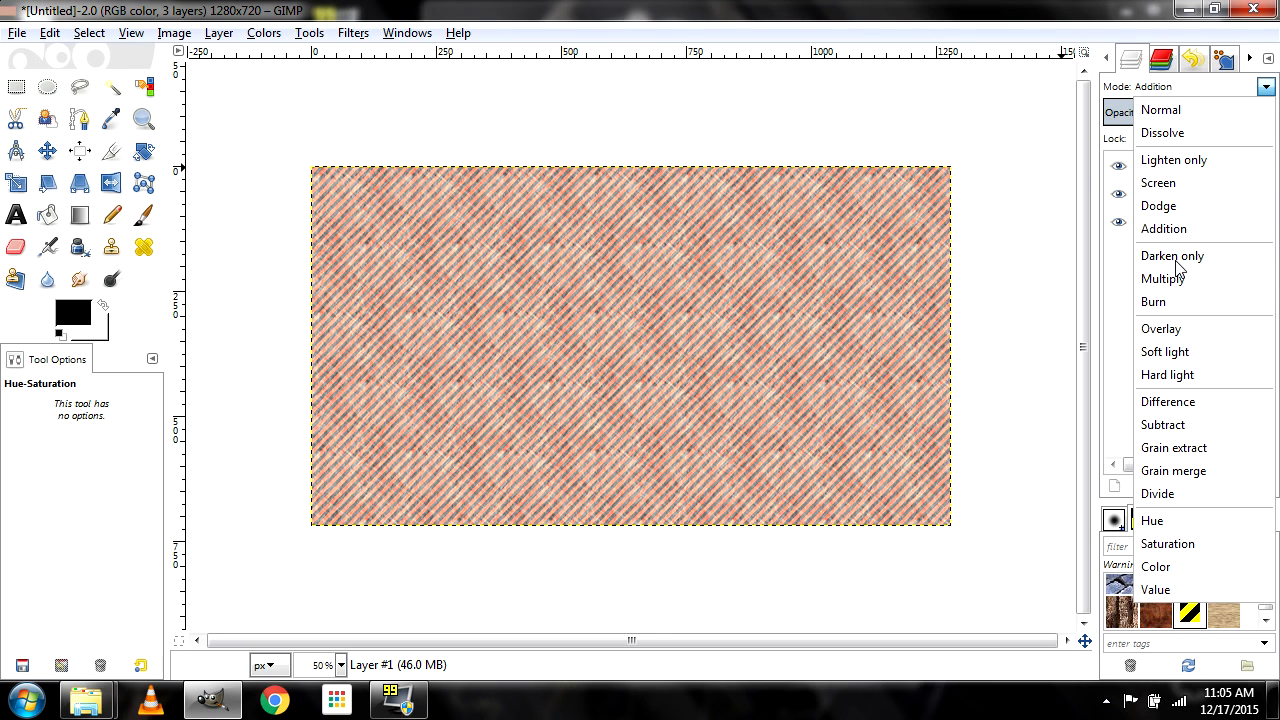
{"action": "left_click", "coordinate": [1178, 259]}
{"action": "left_click", "coordinate": [1266, 88]}
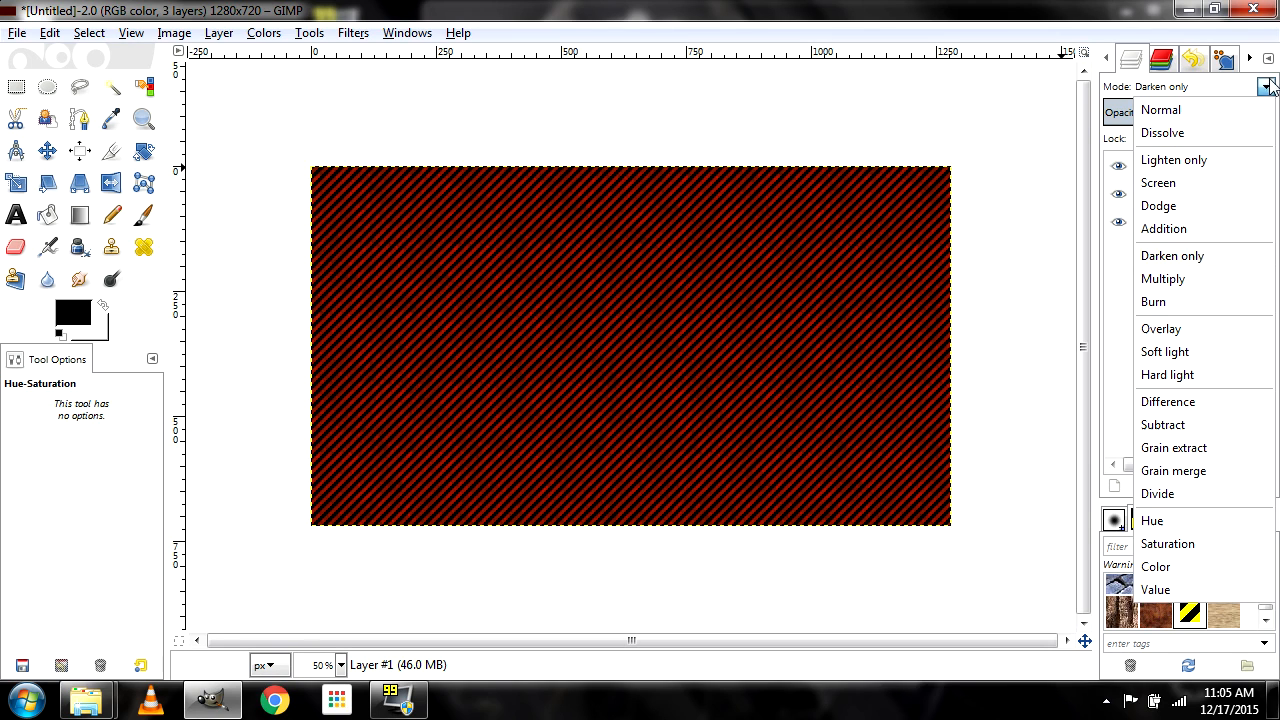
{"action": "left_click", "coordinate": [1187, 285]}
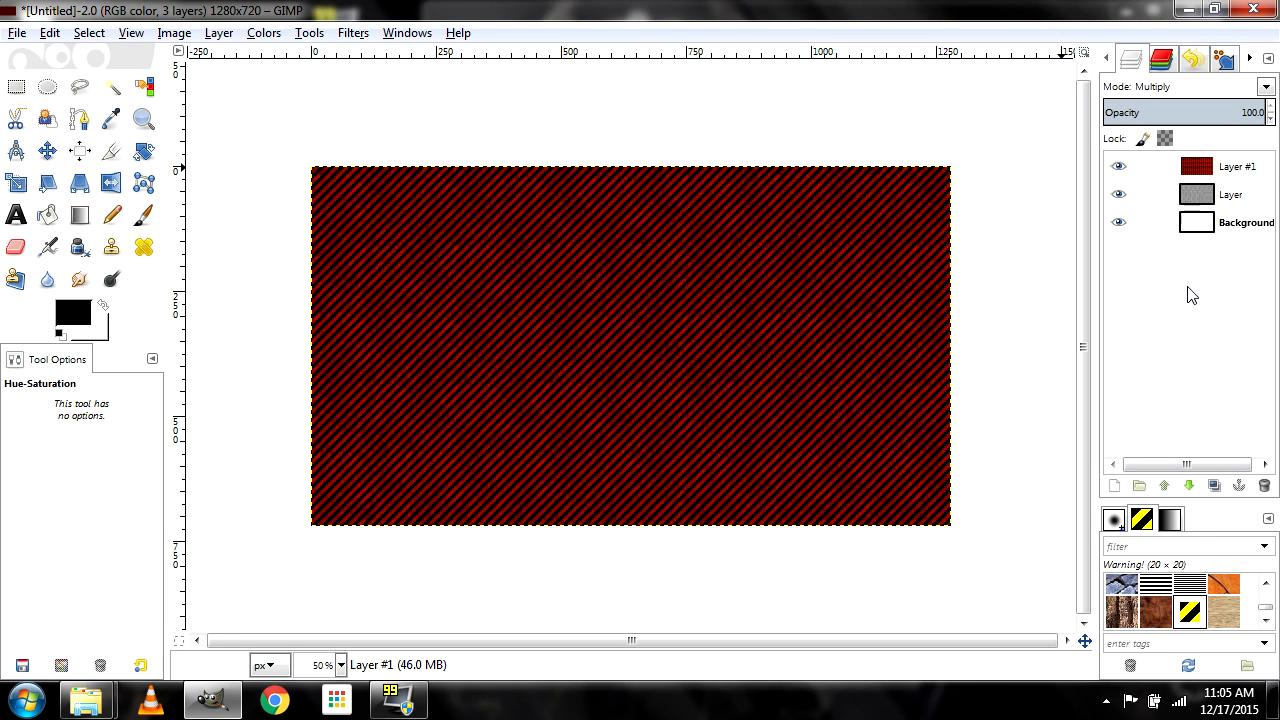
{"action": "left_click", "coordinate": [1264, 90]}
{"action": "left_click", "coordinate": [1174, 337]}
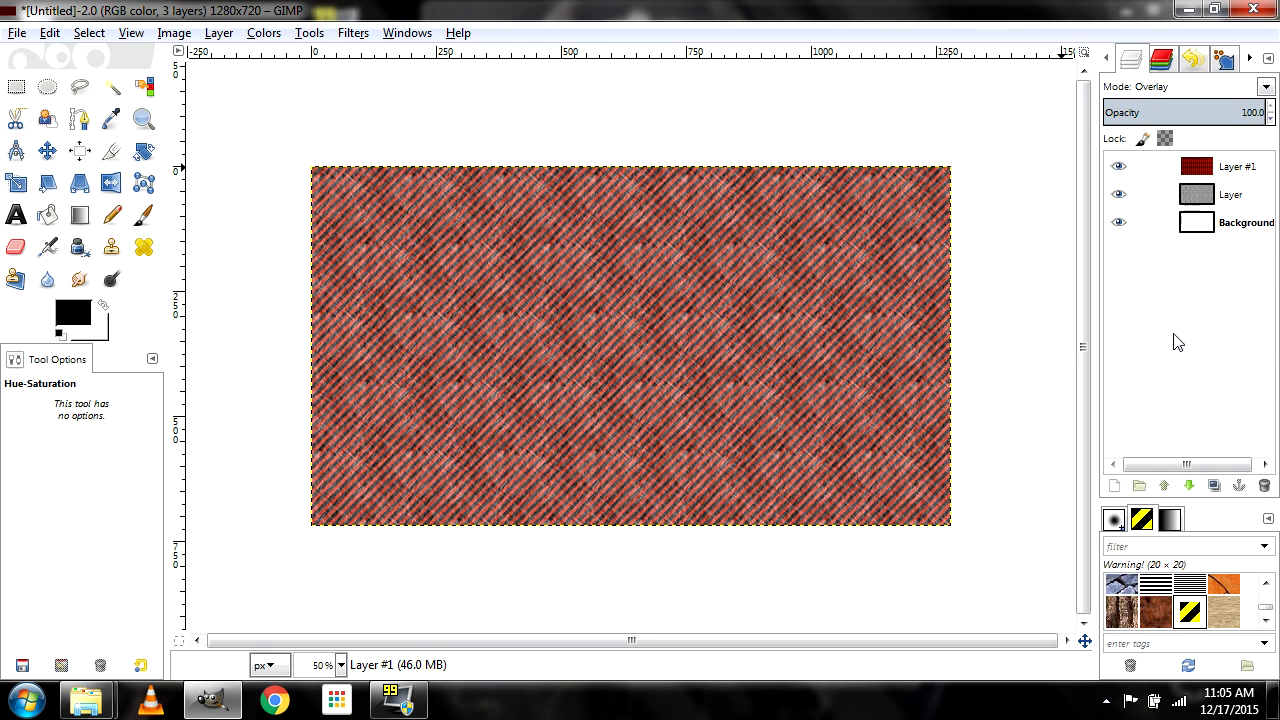
{"action": "left_click", "coordinate": [1265, 89]}
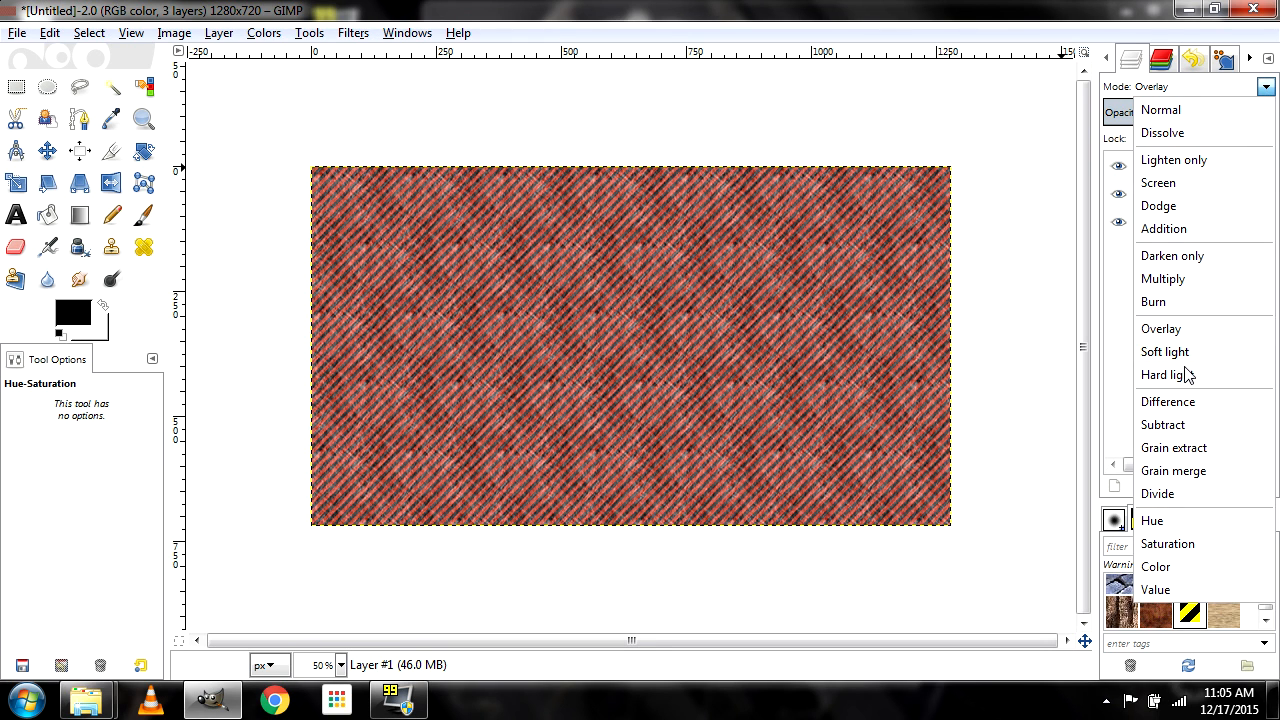
{"action": "left_click", "coordinate": [1188, 373]}
Compare Lighten only and Addition with Darken only on the striped layer, and set its blend mode to Darken only
{"action": "left_click", "coordinate": [1266, 89]}
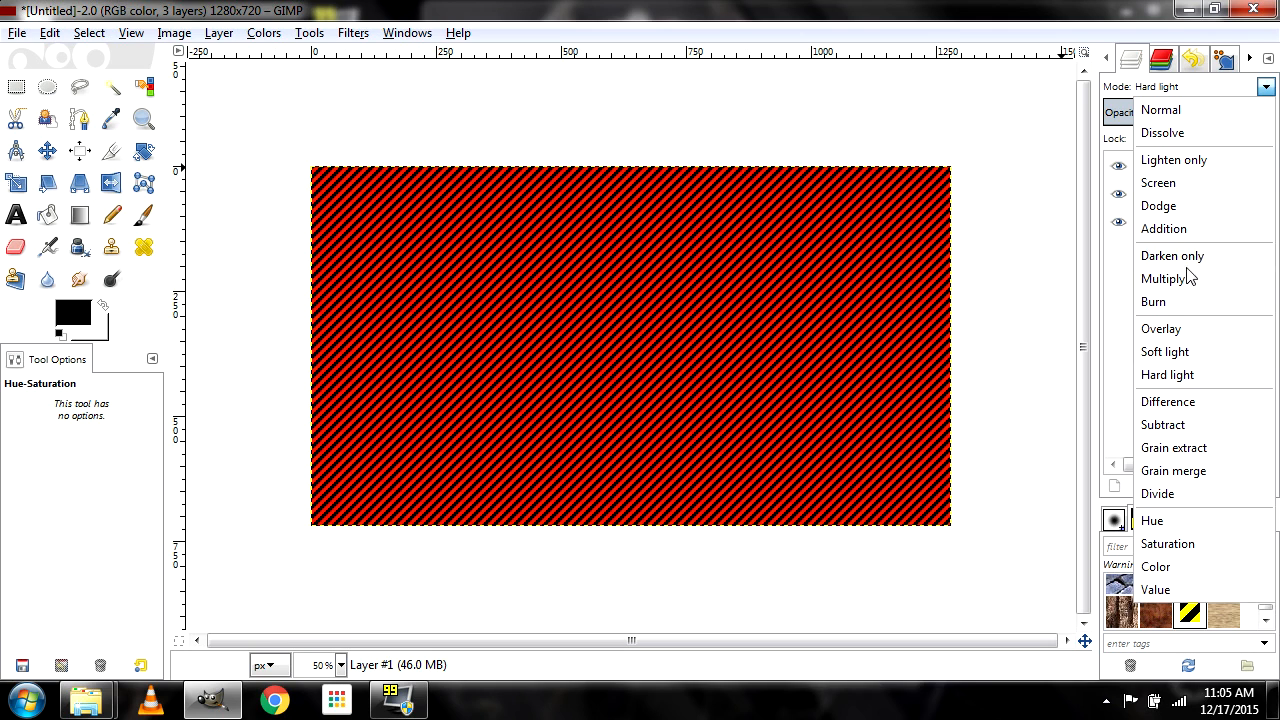
{"action": "left_click", "coordinate": [1199, 262]}
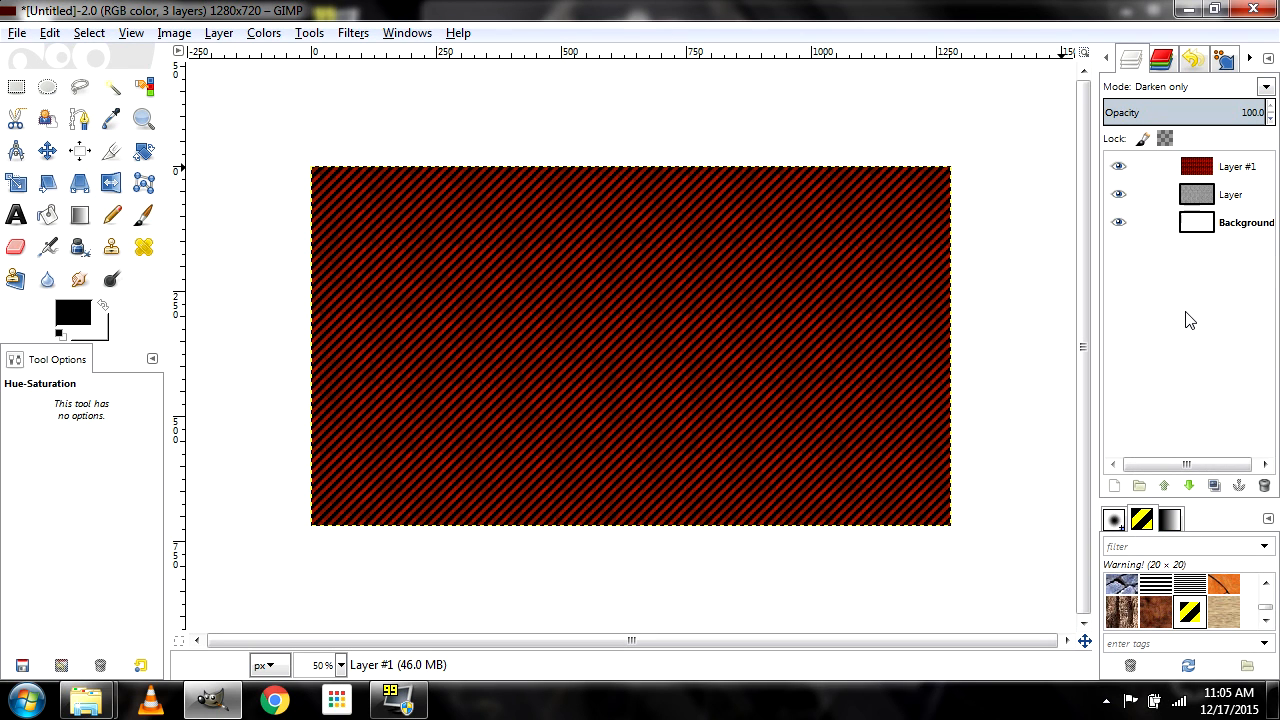
{"action": "mouse_move", "coordinate": [1262, 114]}
{"action": "left_mouse_down"}
{"action": "mouse_move", "coordinate": [1234, 115]}
{"action": "mouse_move", "coordinate": [1275, 116]}
{"action": "left_mouse_up"}
{"action": "left_click", "coordinate": [1266, 87]}
{"action": "left_click", "coordinate": [1195, 165]}
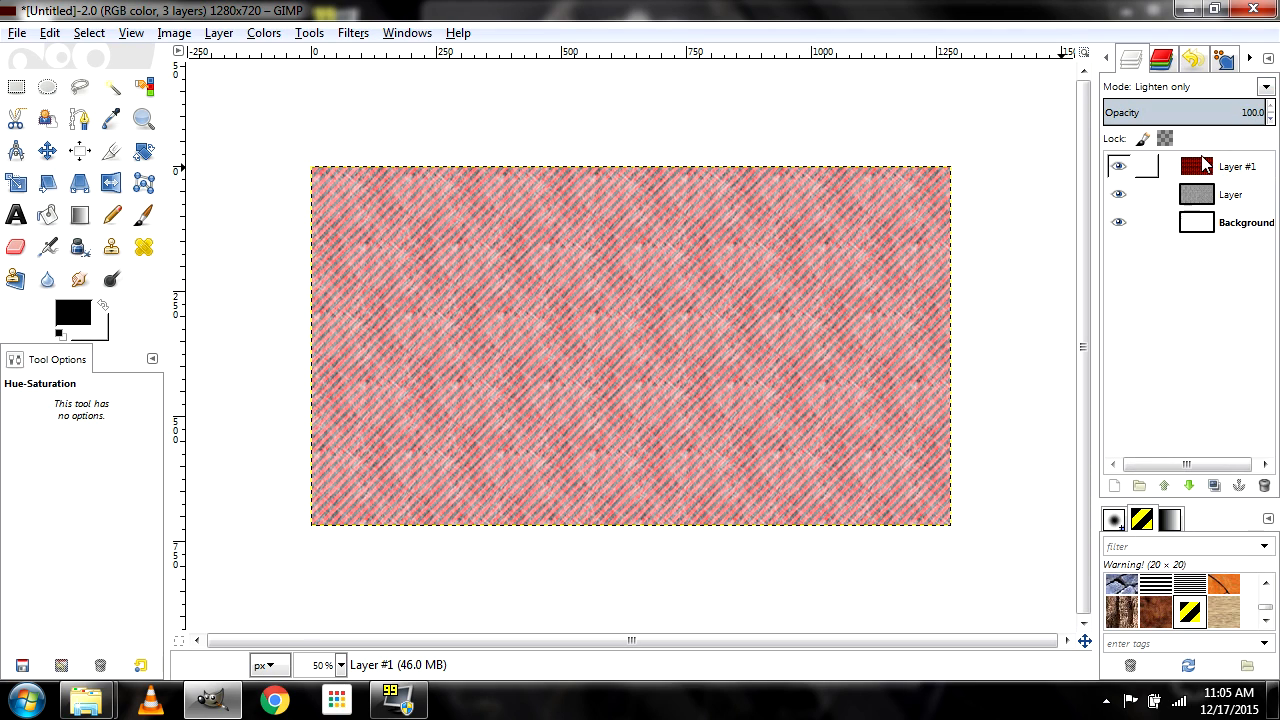
{"action": "left_click", "coordinate": [1264, 89]}
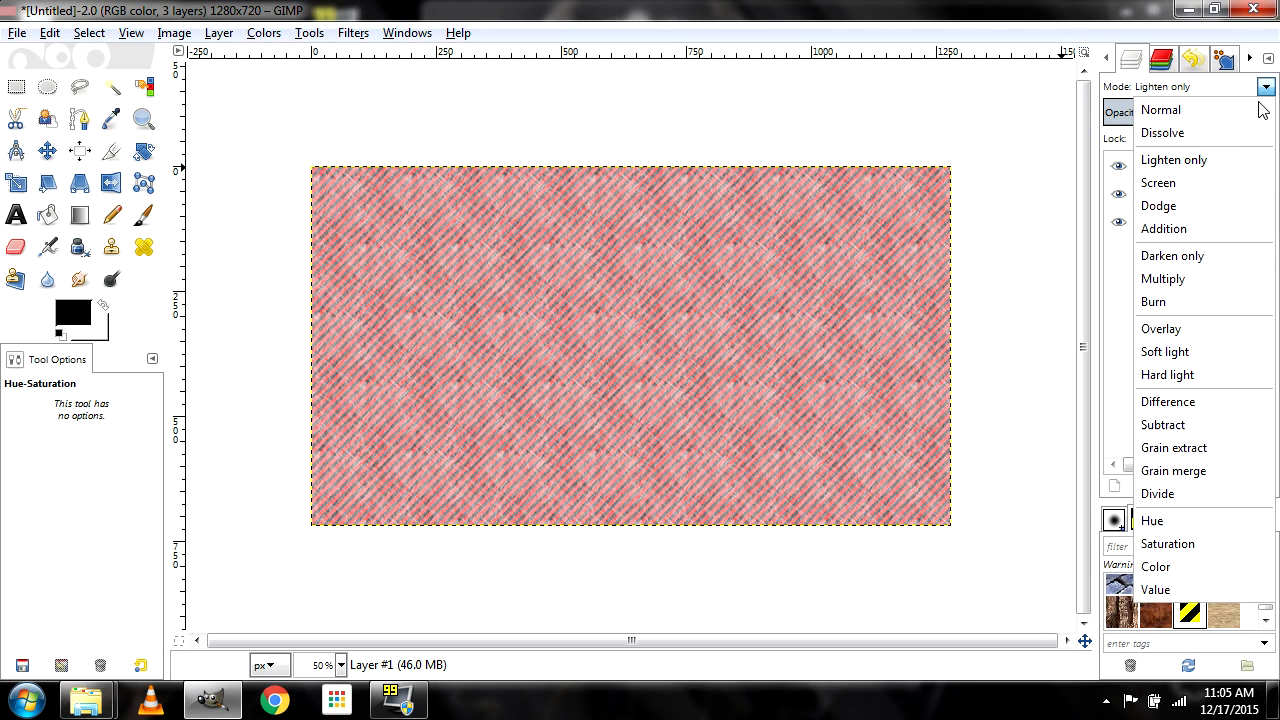
{"action": "left_click", "coordinate": [1186, 229]}
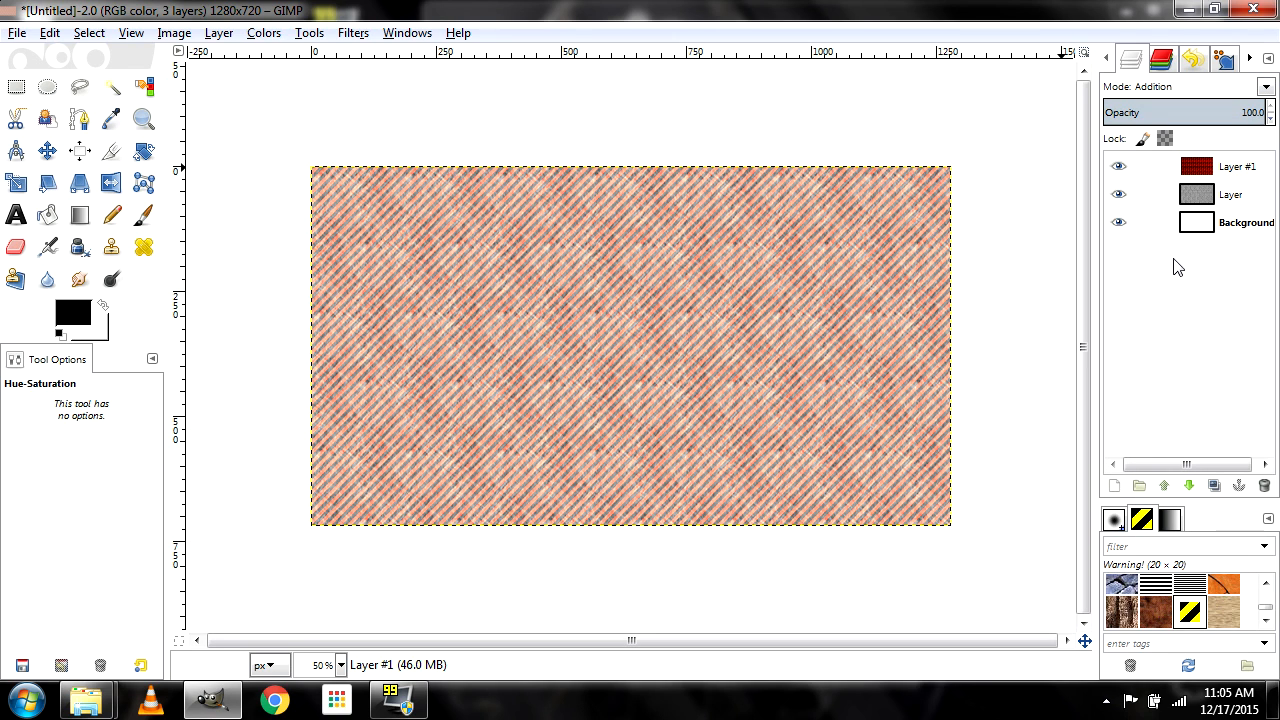
{"action": "left_click", "coordinate": [1266, 87]}
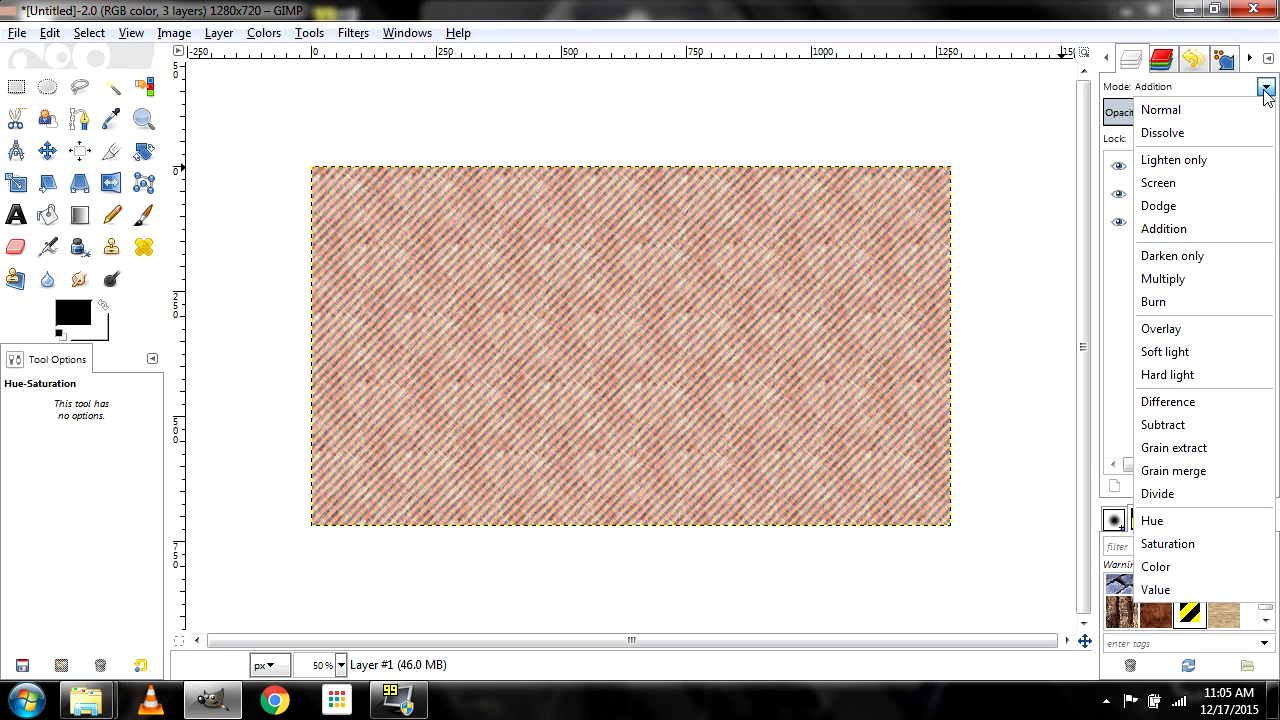
{"action": "left_click", "coordinate": [1172, 256]}
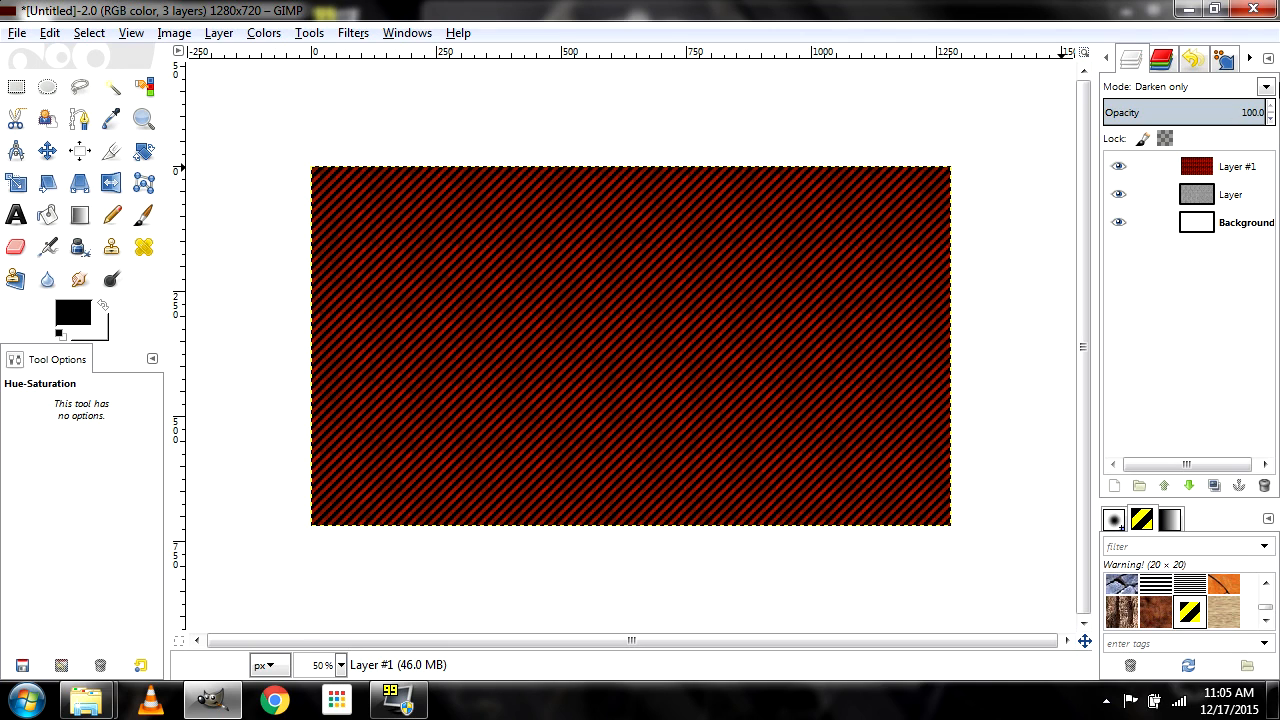
Adjust the brightness and contrast of the red striped layer with Brightness-Contrast
{"action": "left_click", "coordinate": [268, 34]}
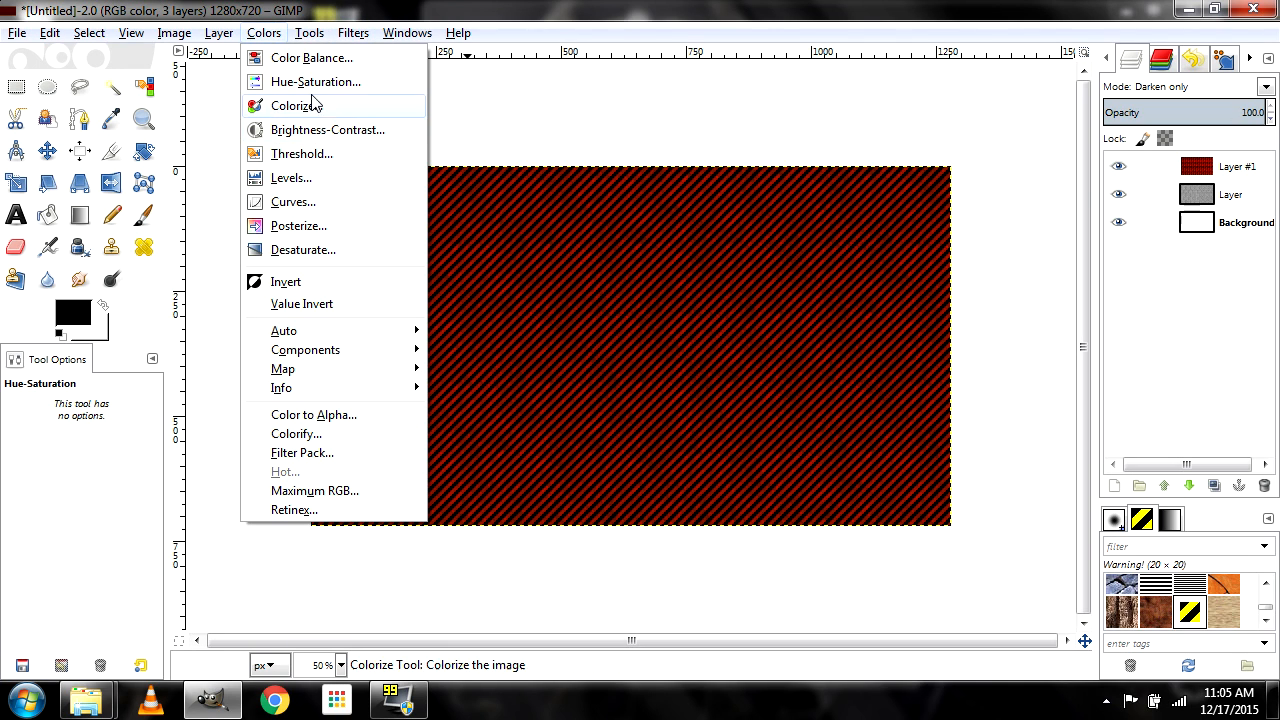
{"action": "left_click", "coordinate": [337, 135]}
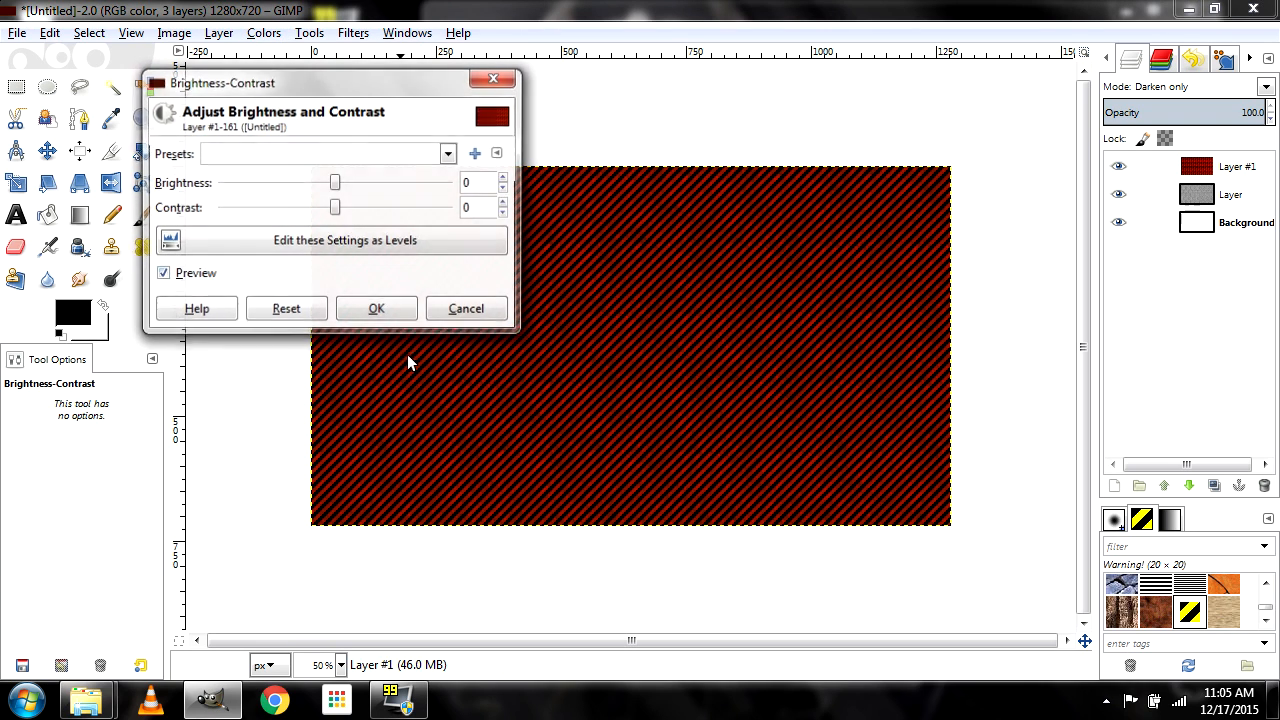
{"action": "left_click_drag", "start_coordinate": [337, 183], "coordinate": [362, 213]}
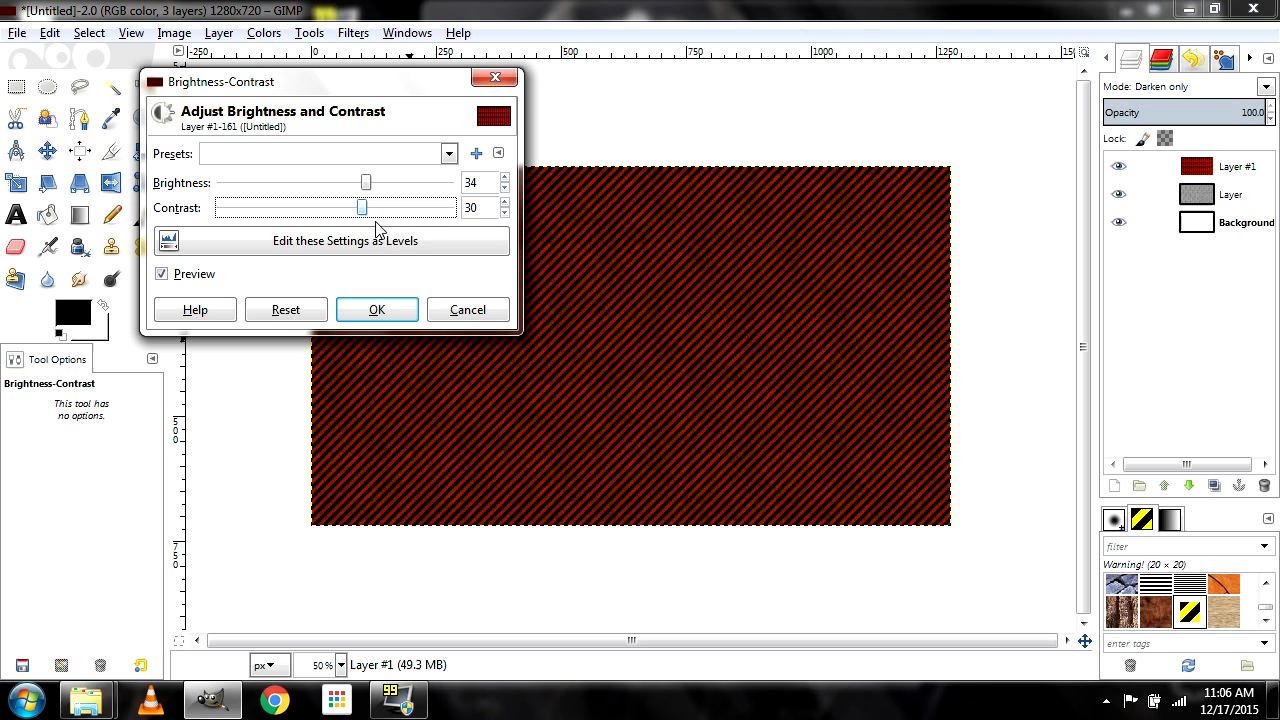
{"action": "left_click_drag", "start_coordinate": [367, 185], "coordinate": [449, 208]}
{"action": "left_click_drag", "start_coordinate": [354, 183], "coordinate": [382, 210]}
{"action": "left_click", "coordinate": [389, 314]}
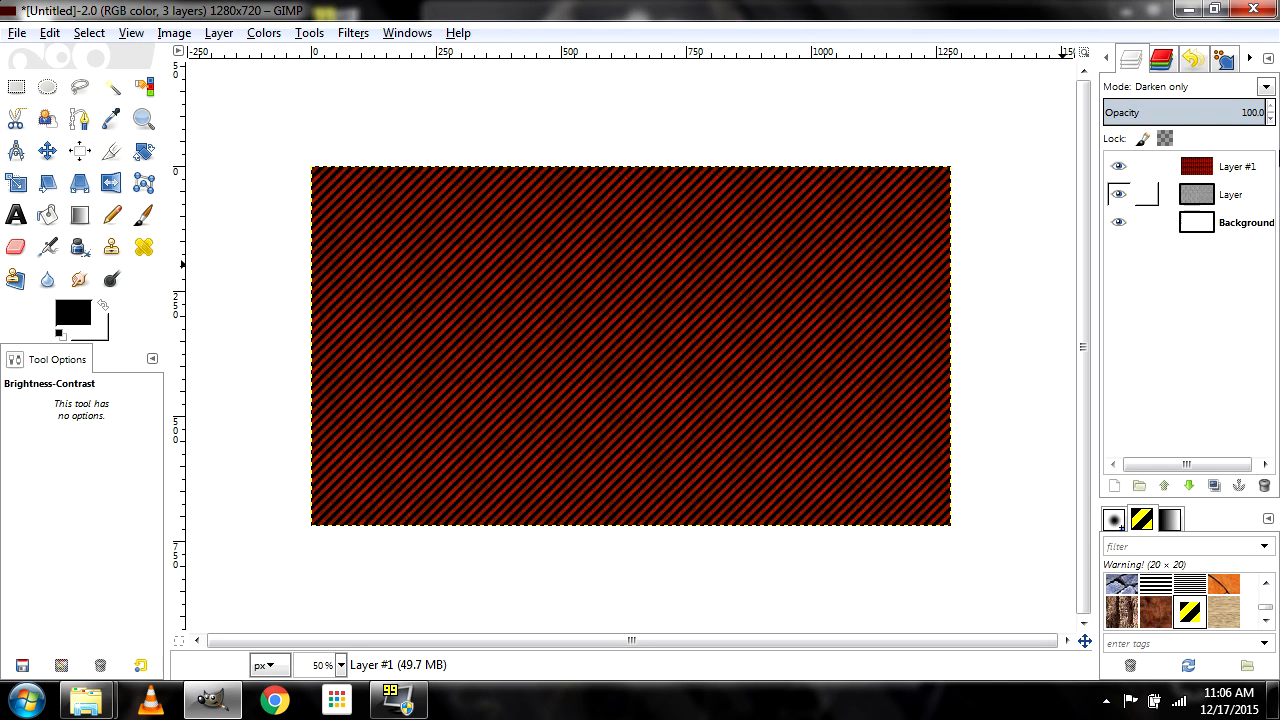
Set the striped layer's opacity to 90 while keeping its Darken only blend mode
{"action": "left_click", "coordinate": [1266, 88]}
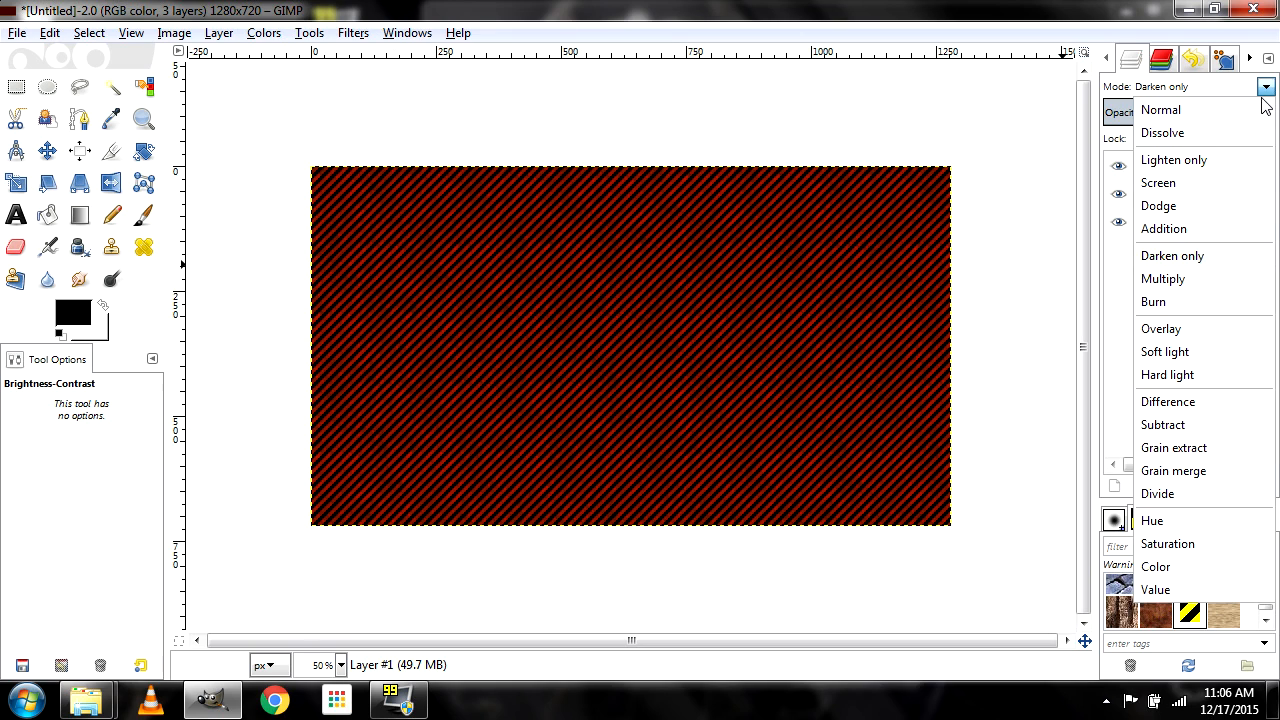
{"action": "left_click", "coordinate": [1262, 99]}
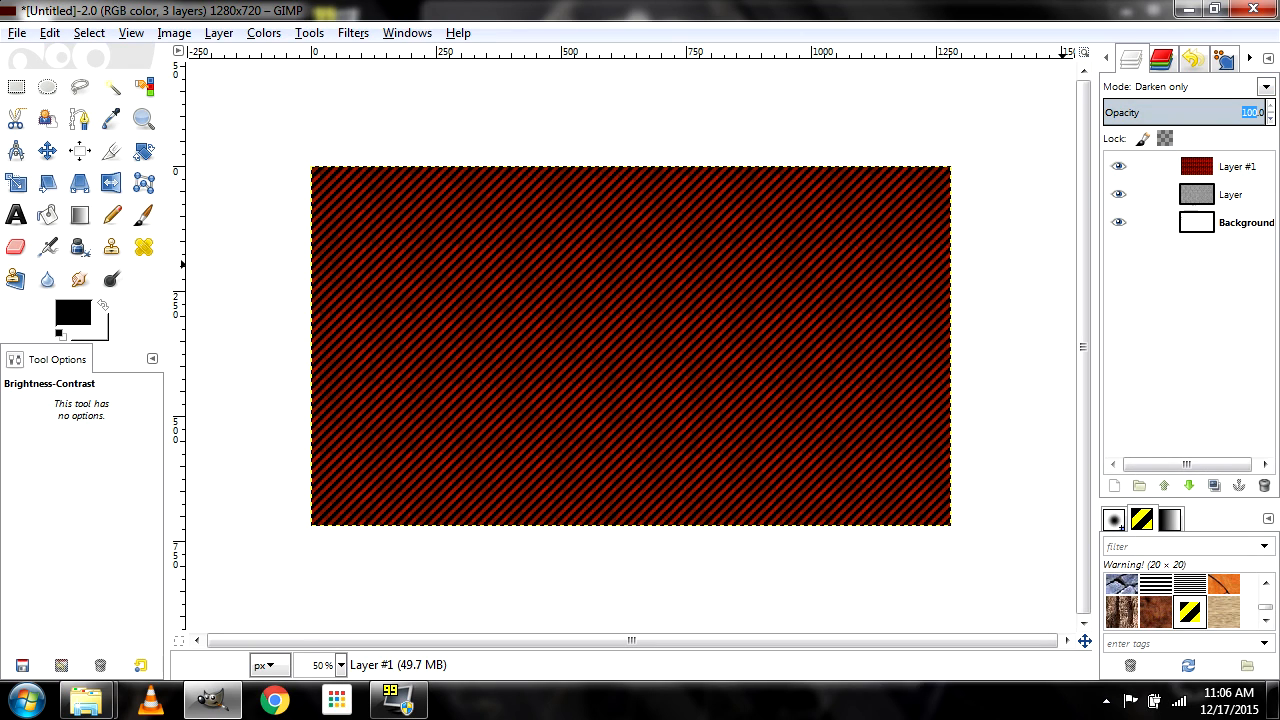
{"action": "key", "text": "Return"}
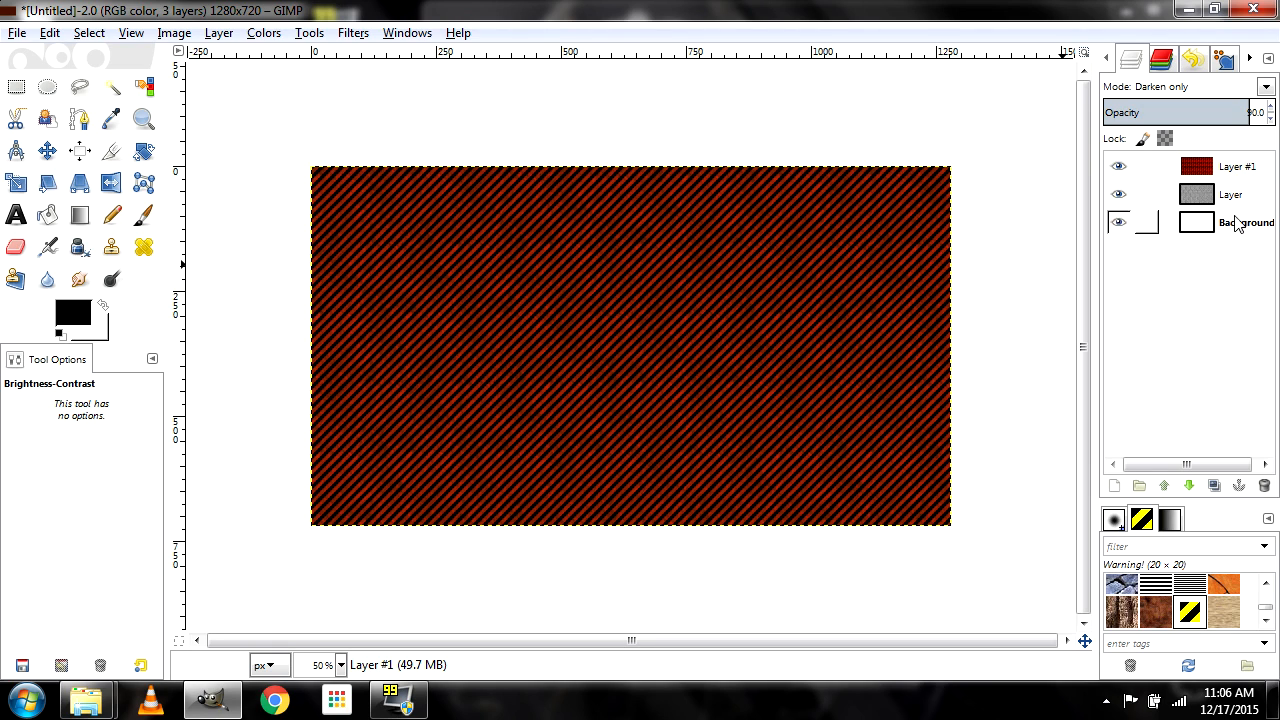
Select the gray texture layer and toggle the visibility of both pattern layers to compare them
{"action": "left_click", "coordinate": [1183, 195]}
{"action": "left_click", "coordinate": [1119, 167]}
{"action": "left_click", "coordinate": [1119, 167]}
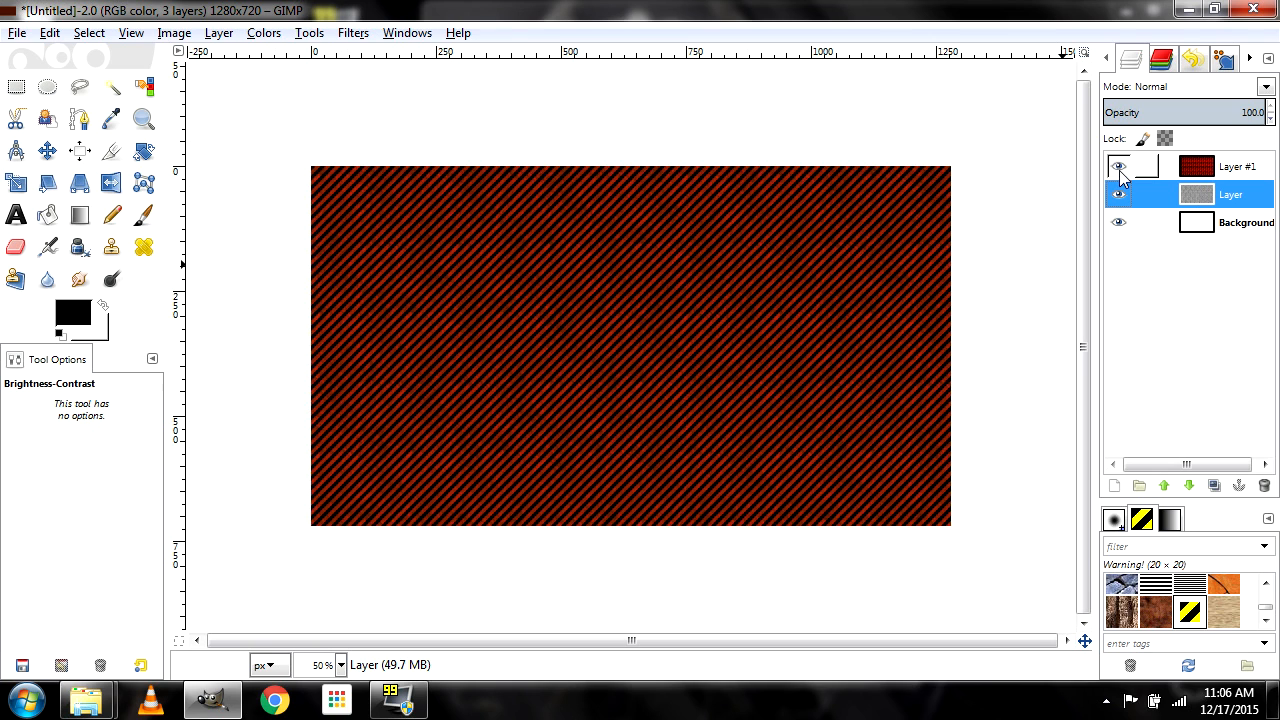
{"action": "left_click", "coordinate": [1119, 195]}
{"action": "left_click", "coordinate": [1120, 195]}
Set the striped layer's blend mode to Normal and move the gray texture layer above it
{"action": "left_click_drag", "start_coordinate": [1196, 195], "coordinate": [1245, 206]}
{"action": "left_click", "coordinate": [1240, 170]}
{"action": "left_click", "coordinate": [1262, 113]}
{"action": "left_click", "coordinate": [1266, 86]}
{"action": "left_click", "coordinate": [1250, 108]}
{"action": "left_click_drag", "start_coordinate": [1216, 205], "coordinate": [1240, 168]}
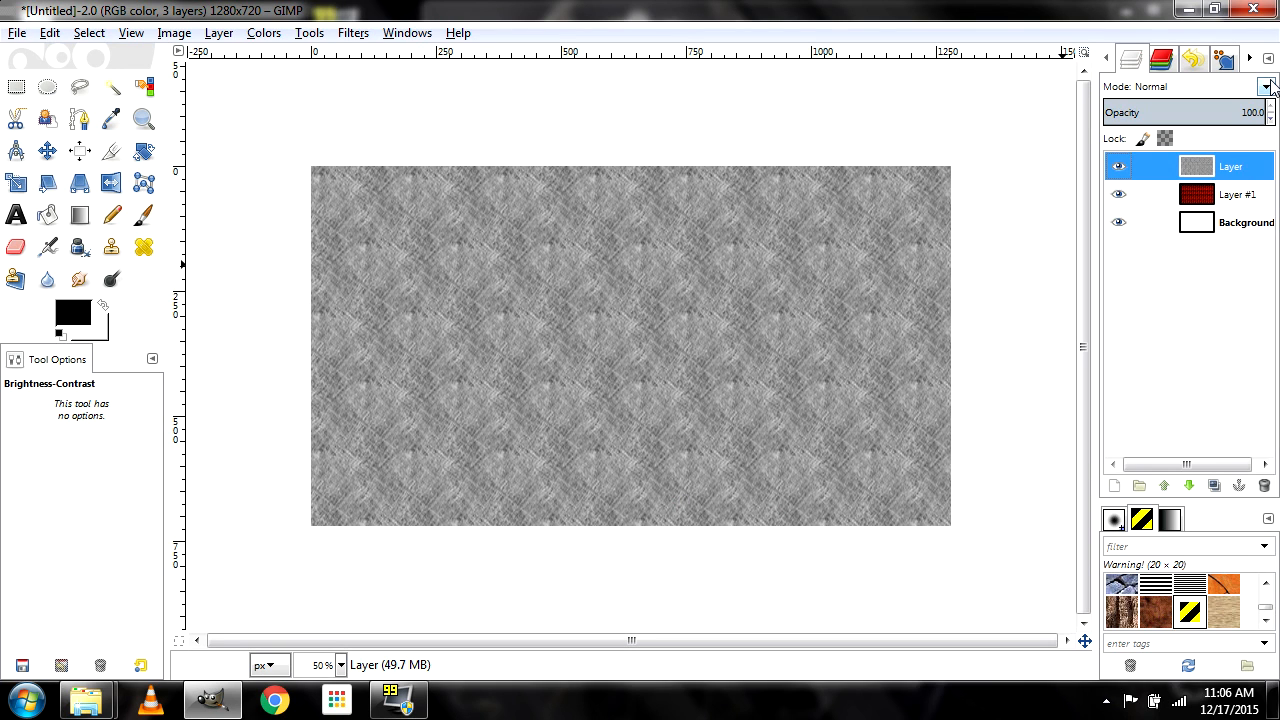
Try the Overlay, Lighten only and Addition blend modes on the gray texture layer
{"action": "left_click", "coordinate": [1266, 86]}
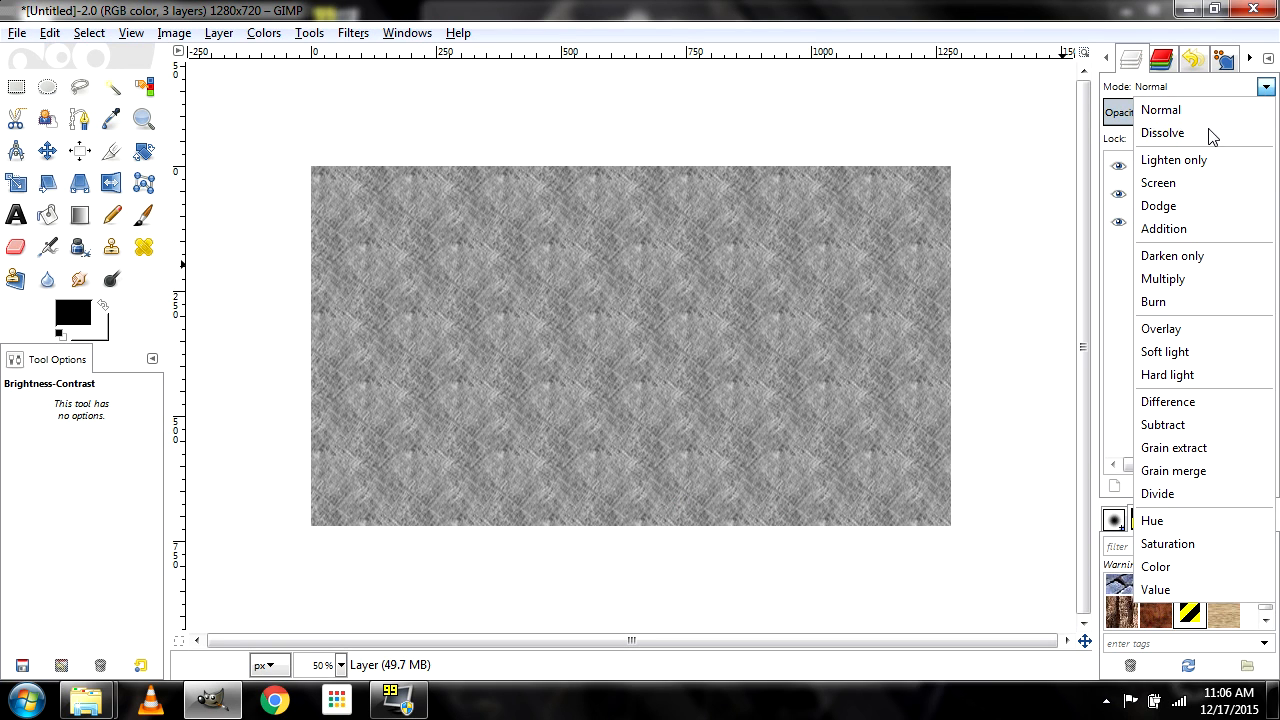
{"action": "left_click", "coordinate": [1174, 337]}
{"action": "left_click", "coordinate": [1266, 86]}
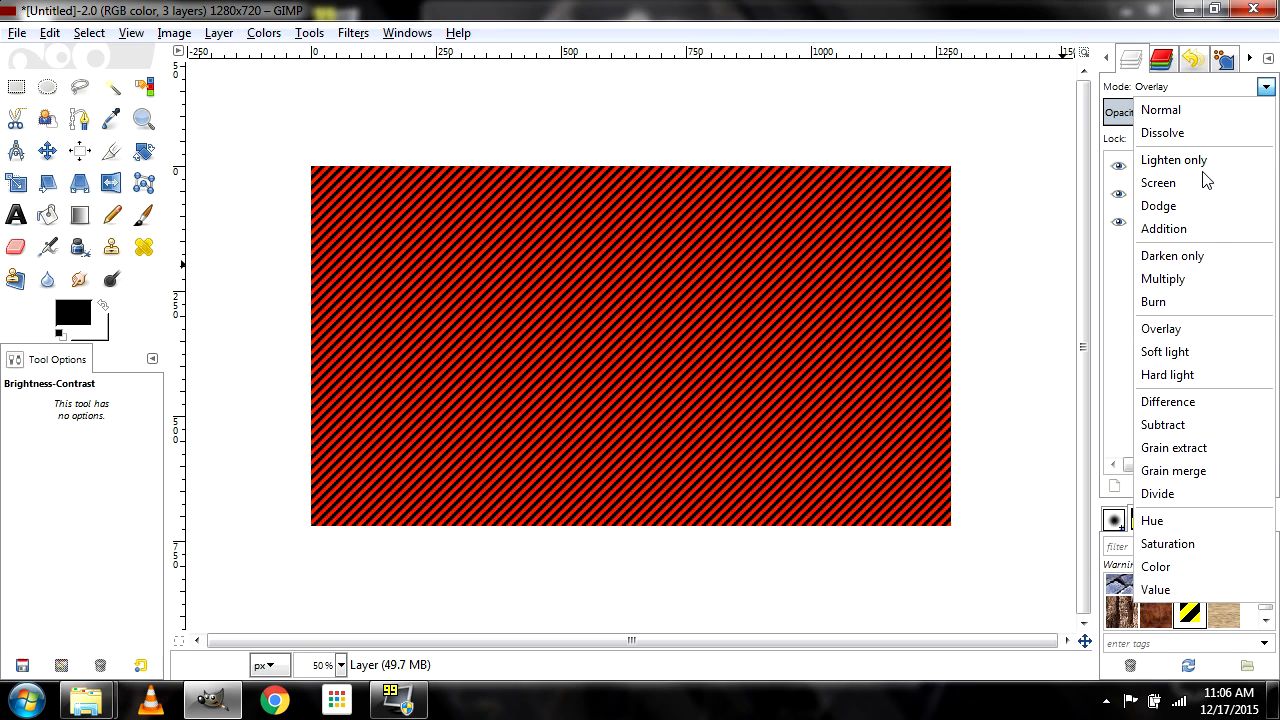
{"action": "left_click", "coordinate": [1200, 163]}
{"action": "left_click", "coordinate": [1266, 86]}
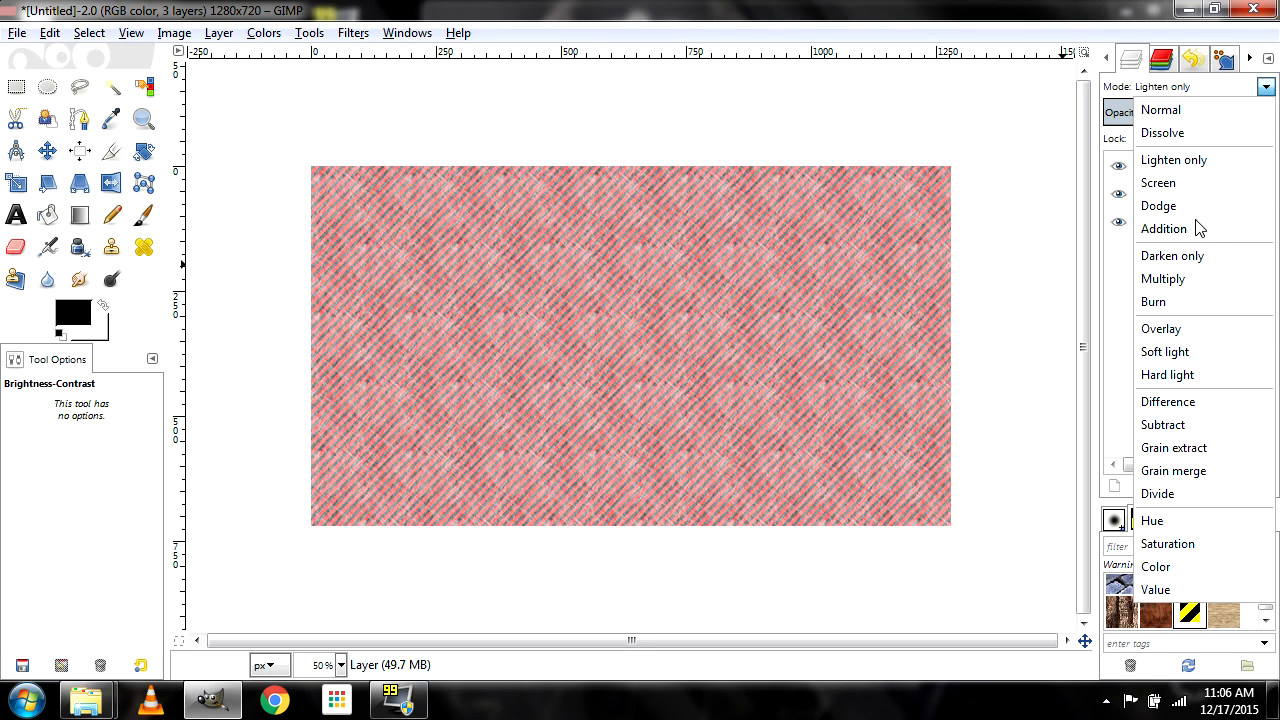
{"action": "left_click", "coordinate": [1164, 228]}
Compare Multiply and Darken only on the gray texture layer, and set its blend mode to Hard light
{"action": "left_click", "coordinate": [1266, 86]}
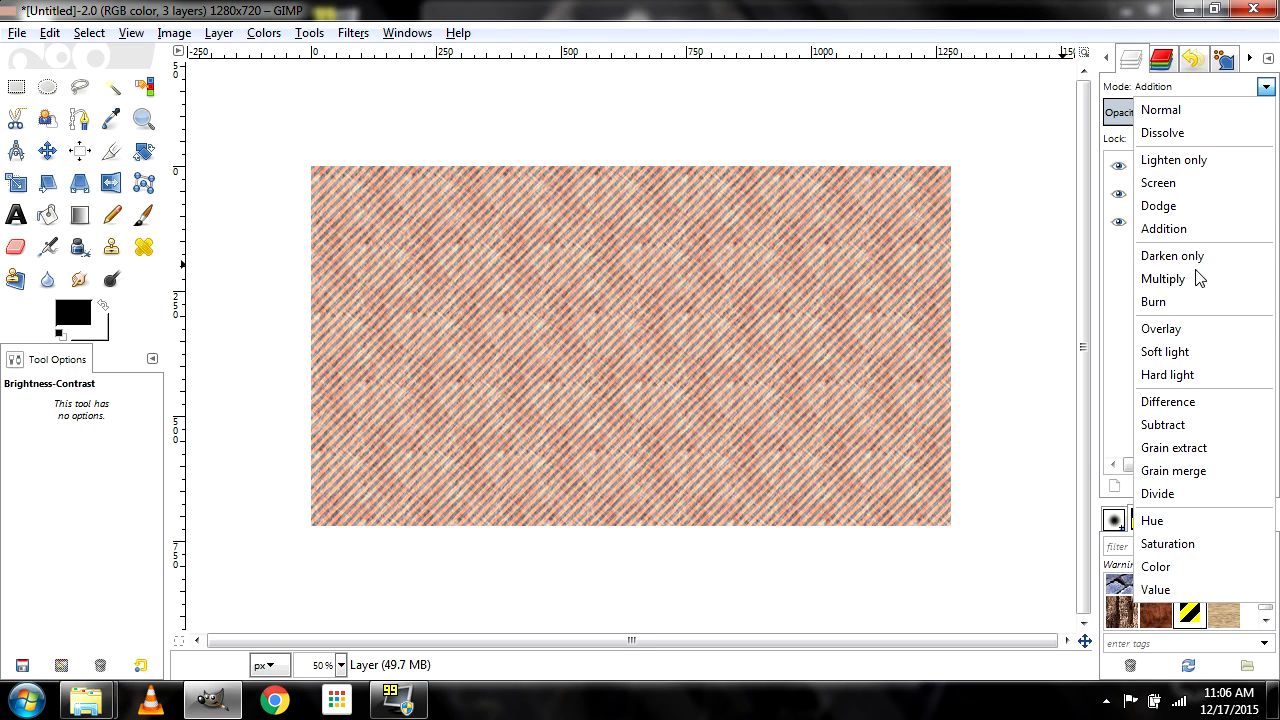
{"action": "left_click", "coordinate": [1199, 278]}
{"action": "left_click", "coordinate": [1266, 86]}
{"action": "left_click", "coordinate": [1172, 262]}
{"action": "left_click", "coordinate": [1266, 86]}
{"action": "left_click", "coordinate": [1221, 256]}
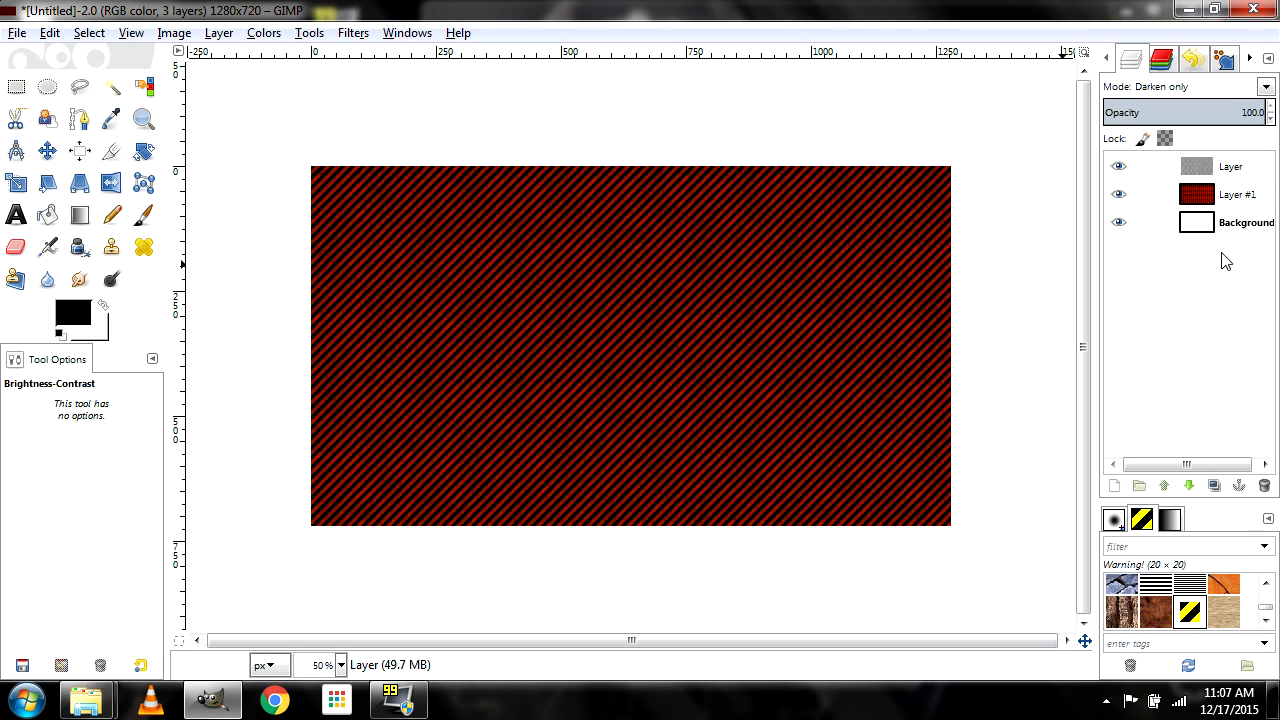
{"action": "left_click", "coordinate": [1266, 88]}
{"action": "left_click", "coordinate": [1183, 377]}
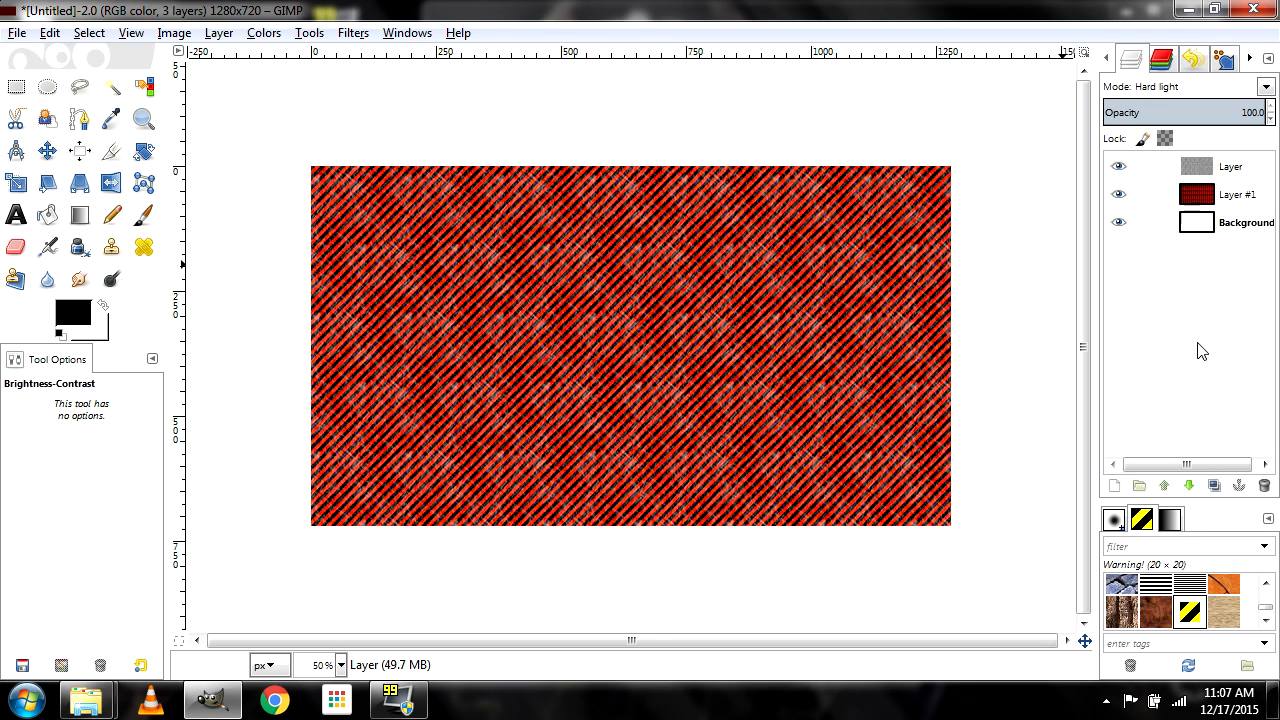
Try the Soft light blend mode on the gray texture layer, and set it back to Normal
{"action": "left_click", "coordinate": [1268, 87]}
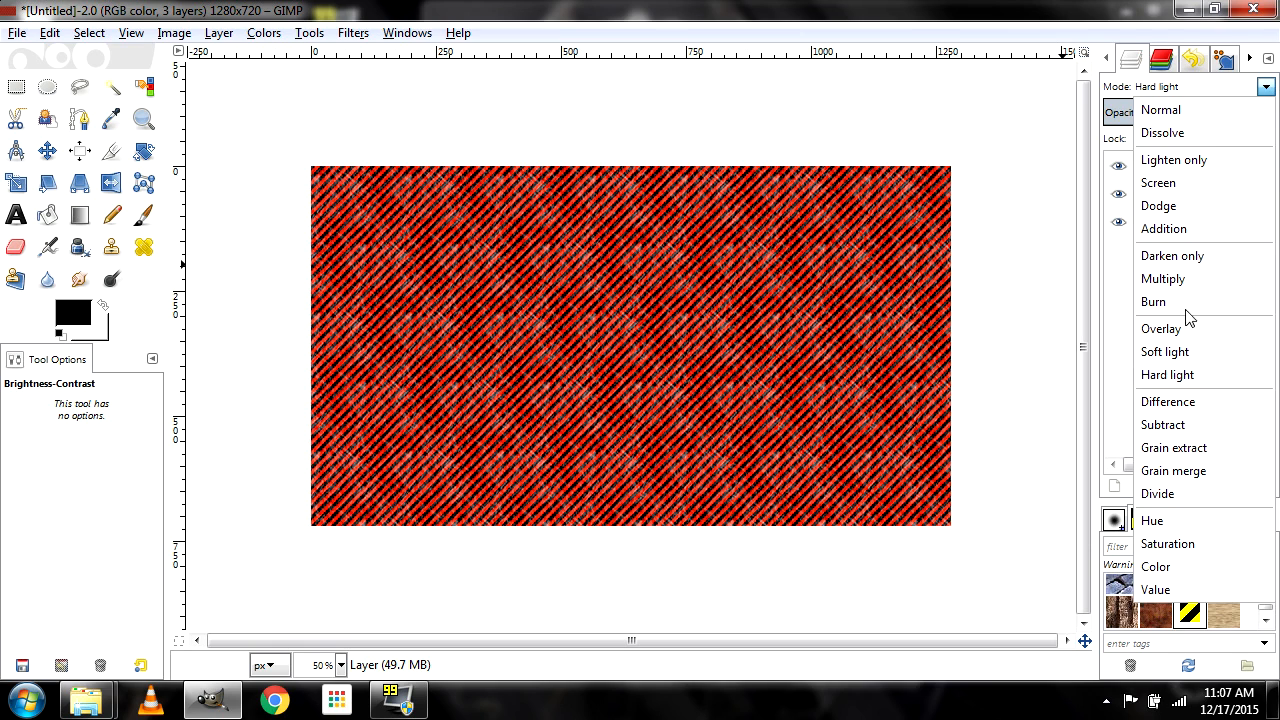
{"action": "left_click", "coordinate": [1164, 352]}
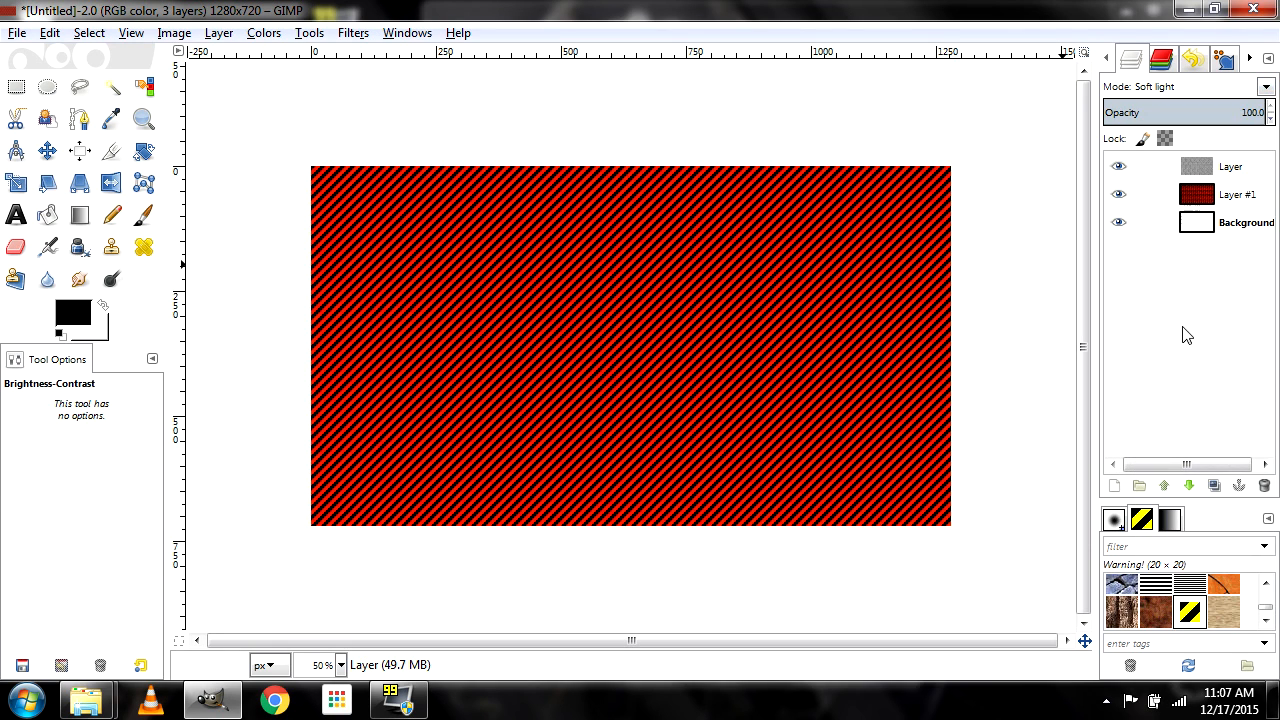
{"action": "left_click", "coordinate": [1266, 87]}
{"action": "left_click", "coordinate": [1228, 112]}
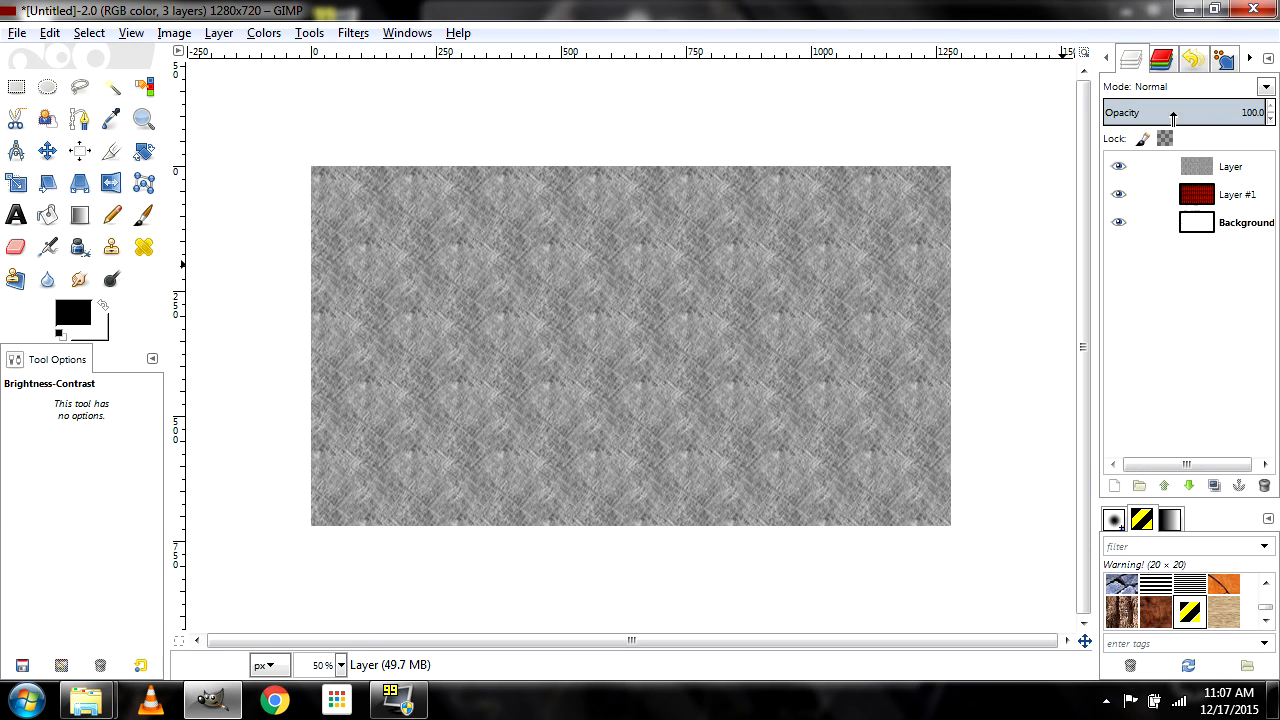
Move the red striped layer above the gray texture layer and set the striped layer's blend mode to Multiply
{"action": "left_click", "coordinate": [1226, 177]}
{"action": "left_click_drag", "start_coordinate": [1238, 200], "coordinate": [1236, 165]}
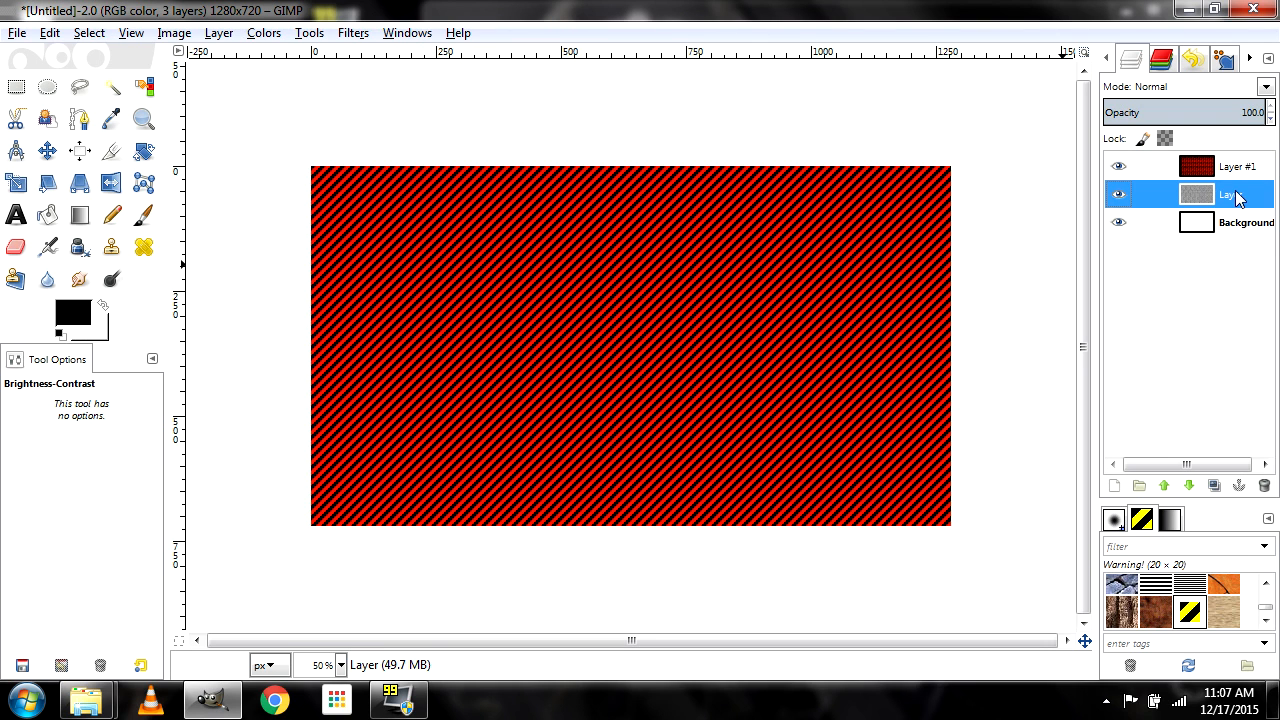
{"action": "left_click", "coordinate": [1245, 167]}
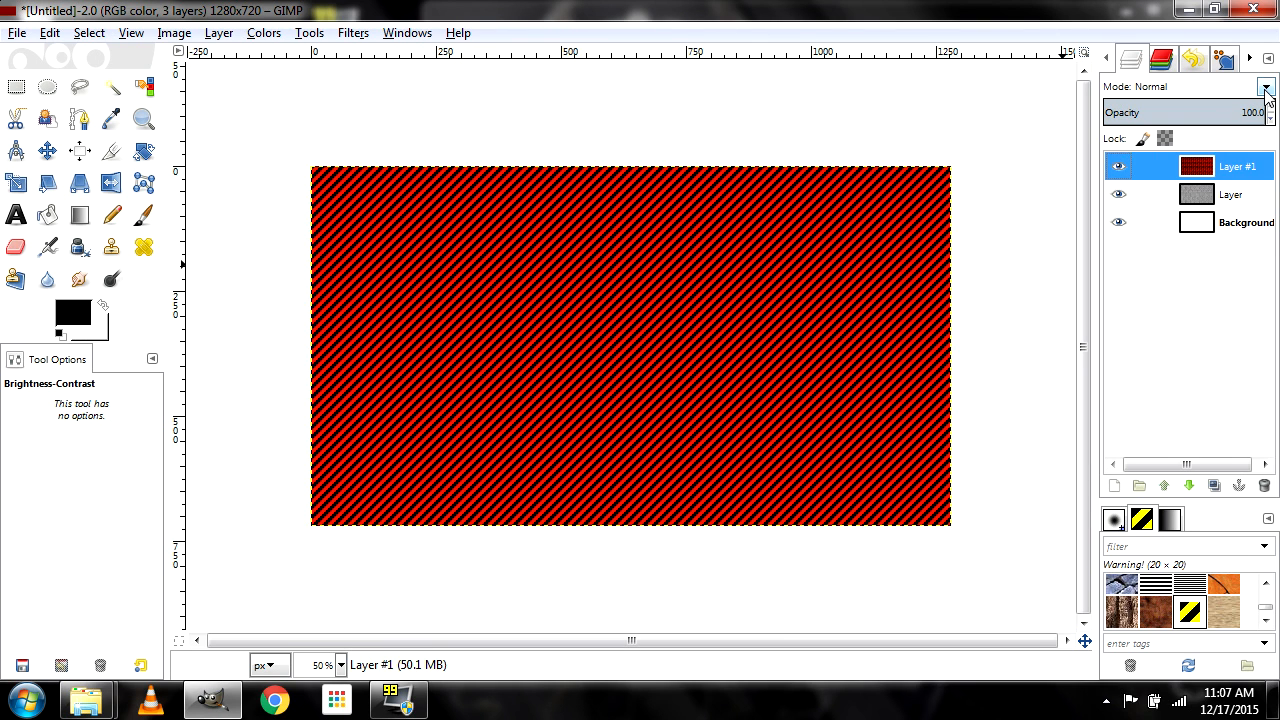
{"action": "left_click", "coordinate": [1266, 87]}
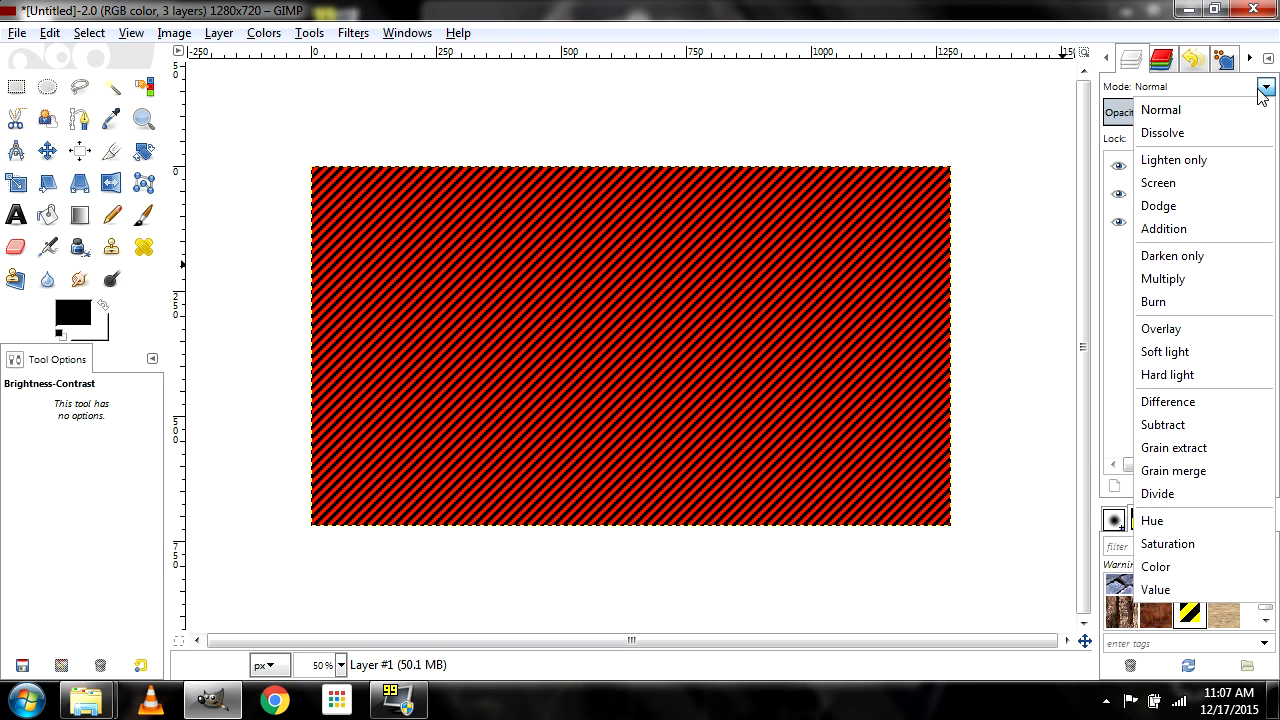
{"action": "left_click", "coordinate": [1163, 279]}
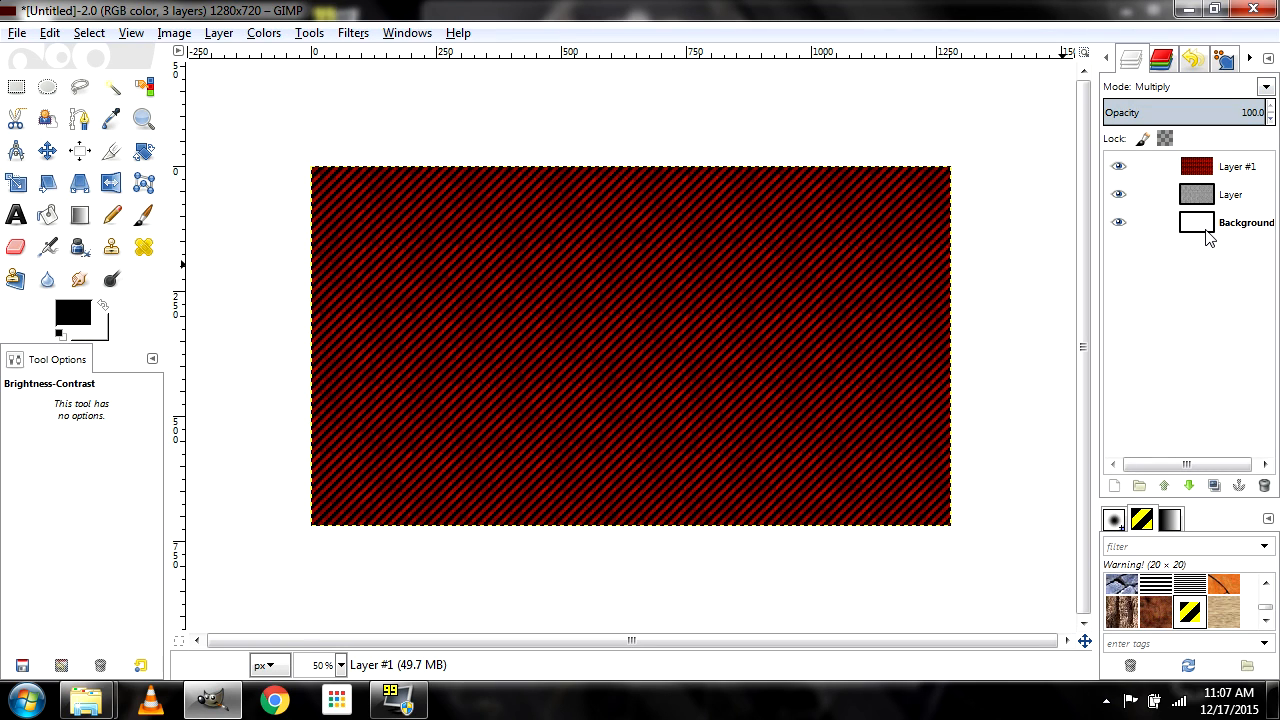
Rename the striped layer as Background Stripes and the gray texture layer as Background Paper
{"action": "left_click", "coordinate": [1237, 169]}
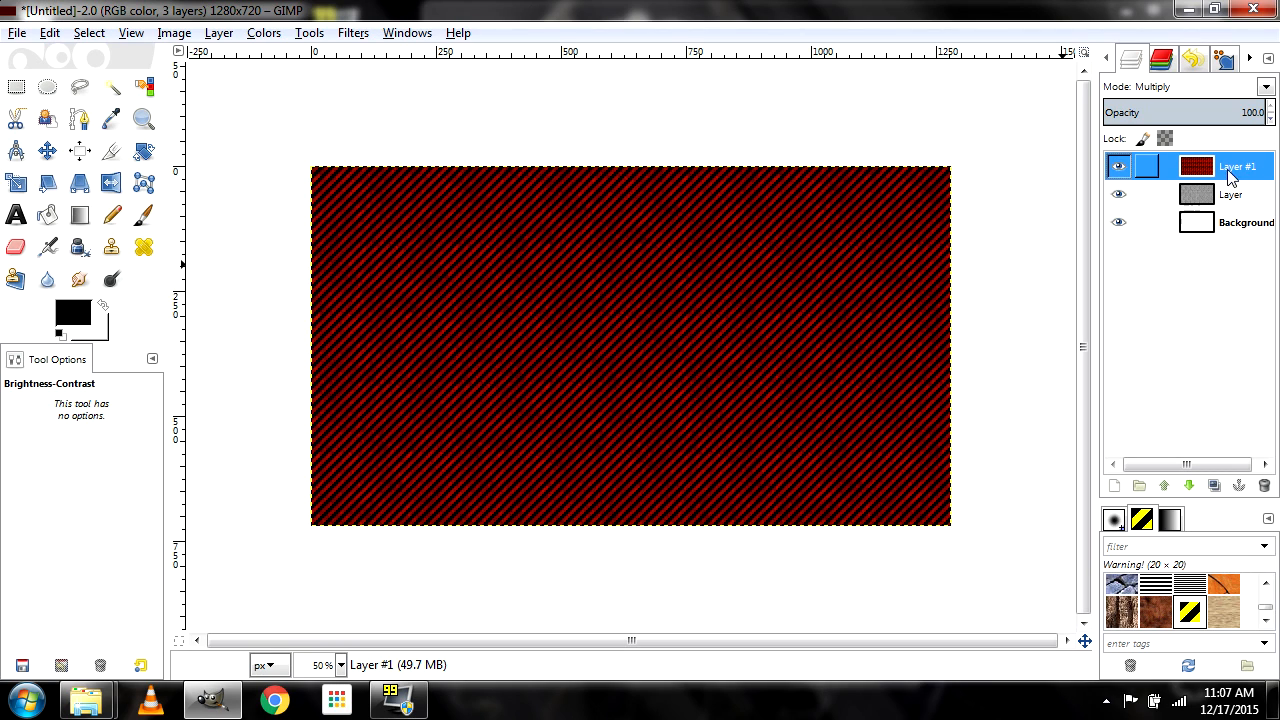
{"action": "double_click", "coordinate": [1240, 167]}
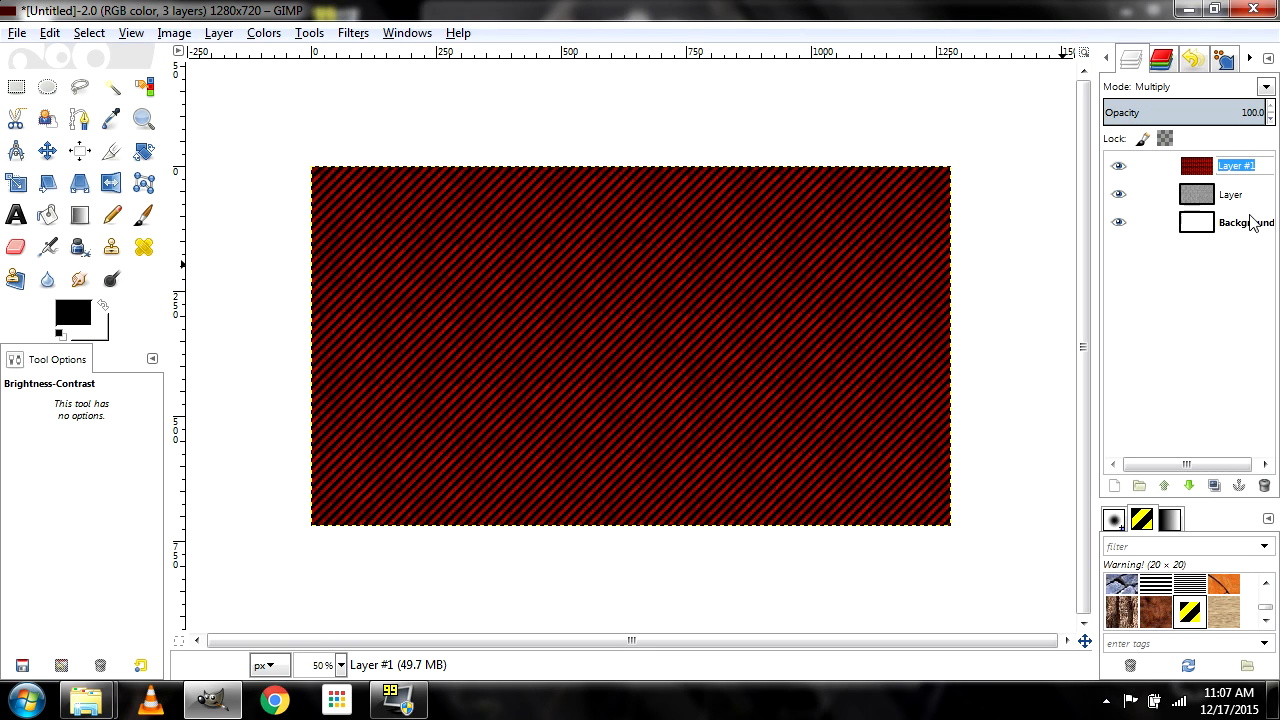
{"action": "left_click", "coordinate": [1250, 222]}
{"action": "double_click", "coordinate": [1238, 170]}
{"action": "type", "text": "Background Stripes"}
{"action": "key", "text": "Return"}
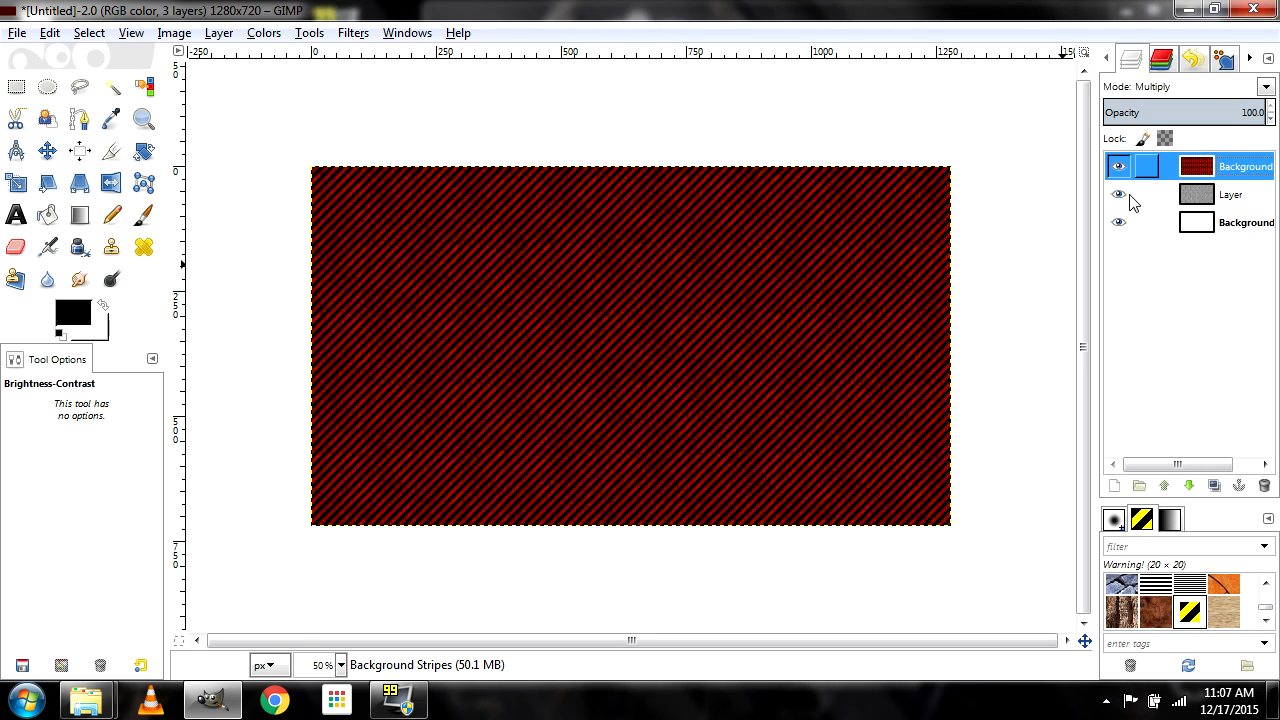
{"action": "double_click", "coordinate": [1232, 195]}
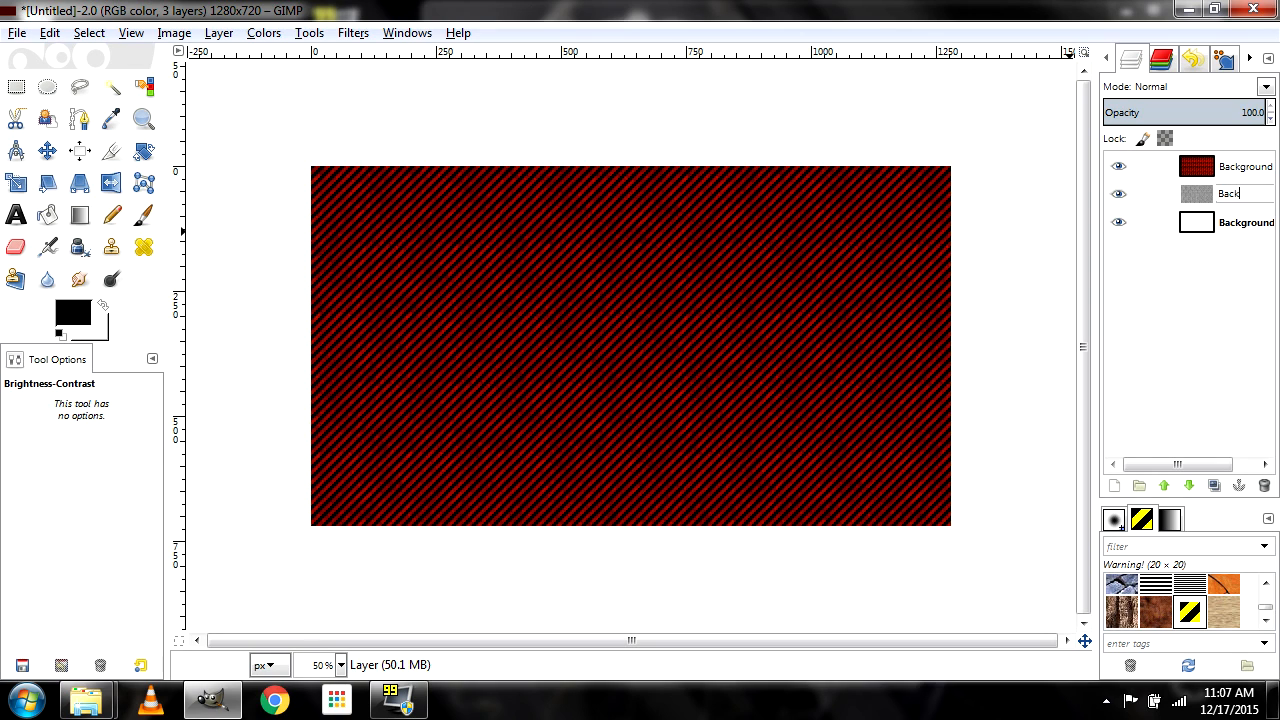
{"action": "left_click", "coordinate": [1238, 198]}
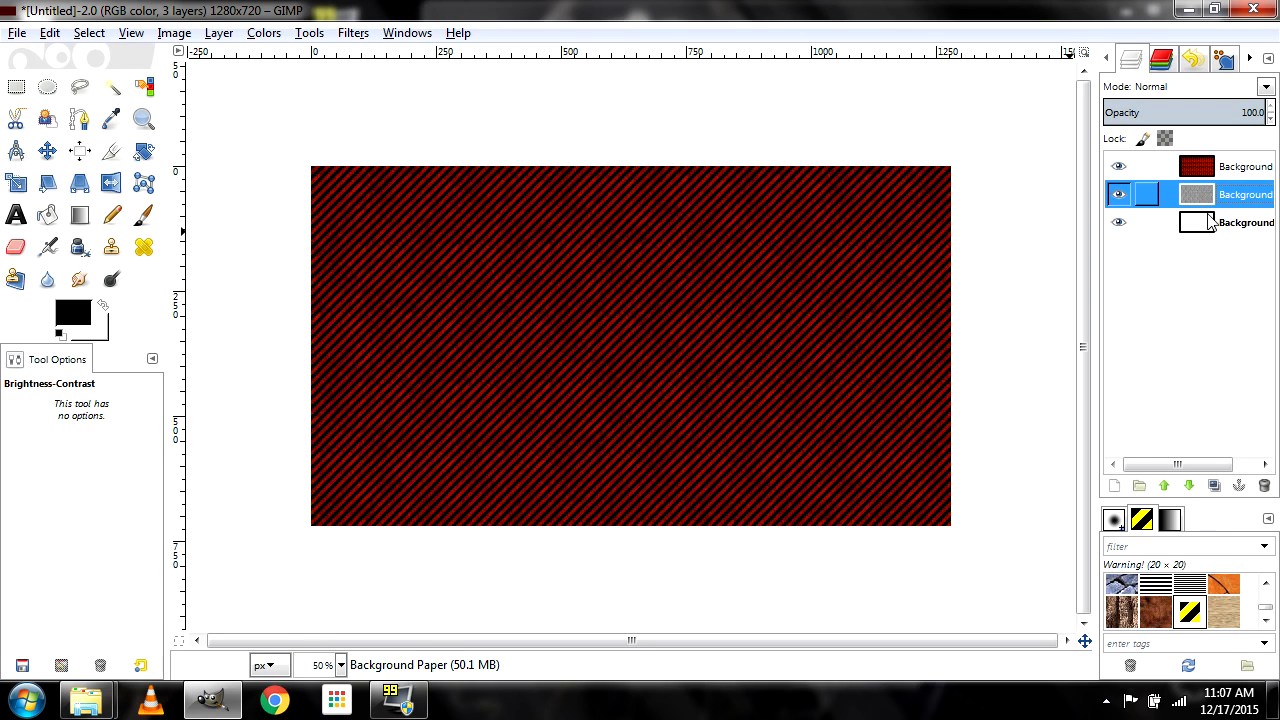
Try merging the Background Stripes layer down into the Background Paper layer
{"action": "left_click", "coordinate": [1247, 172]}
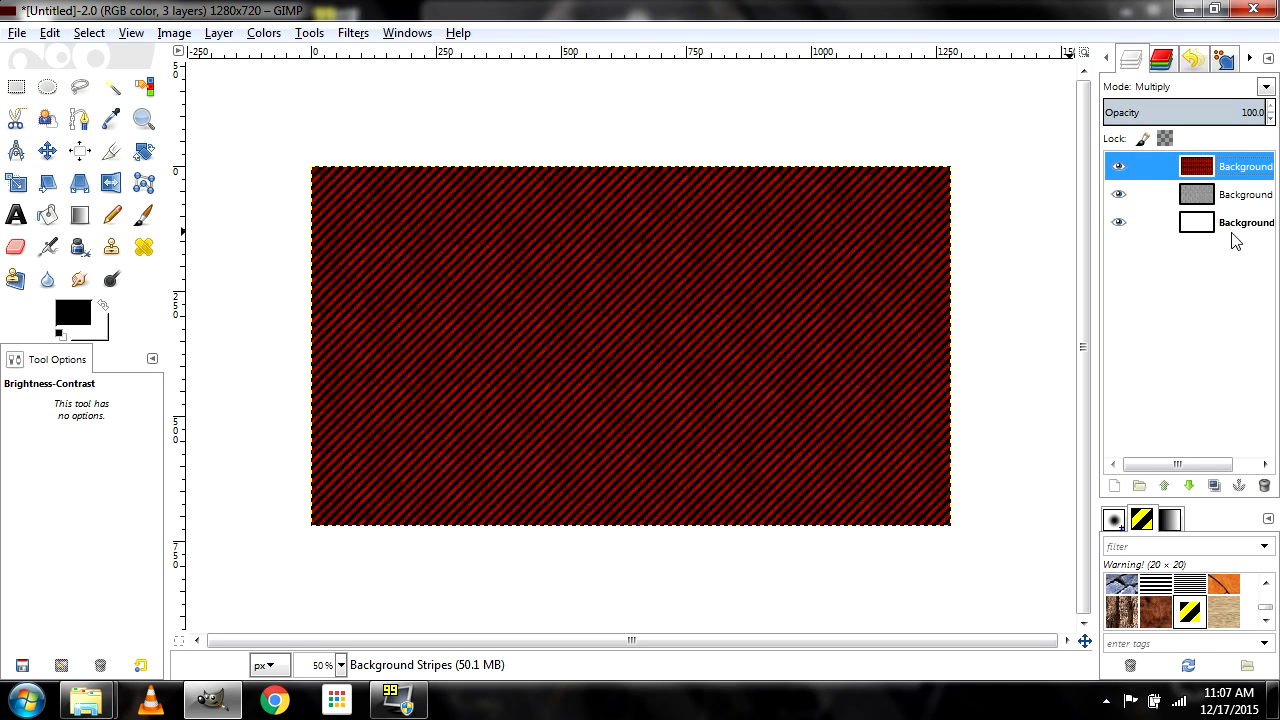
{"action": "right_click", "coordinate": [1241, 173]}
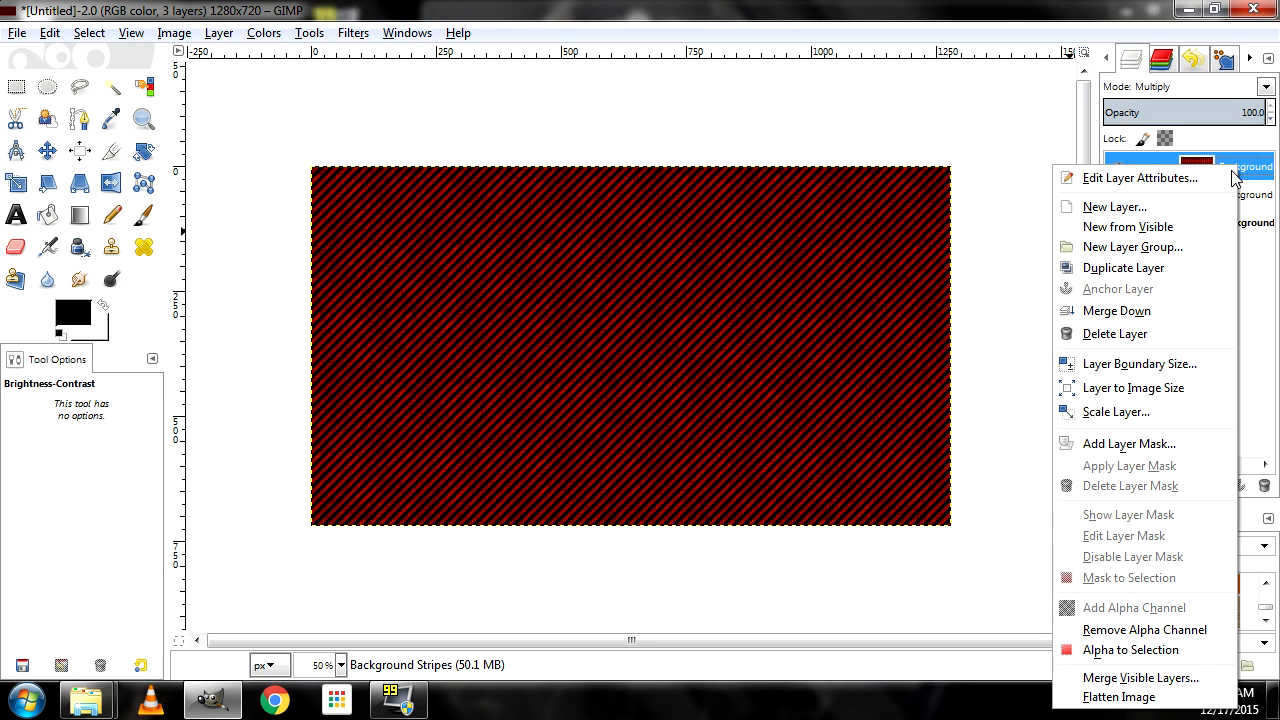
{"action": "left_click", "coordinate": [1126, 313]}
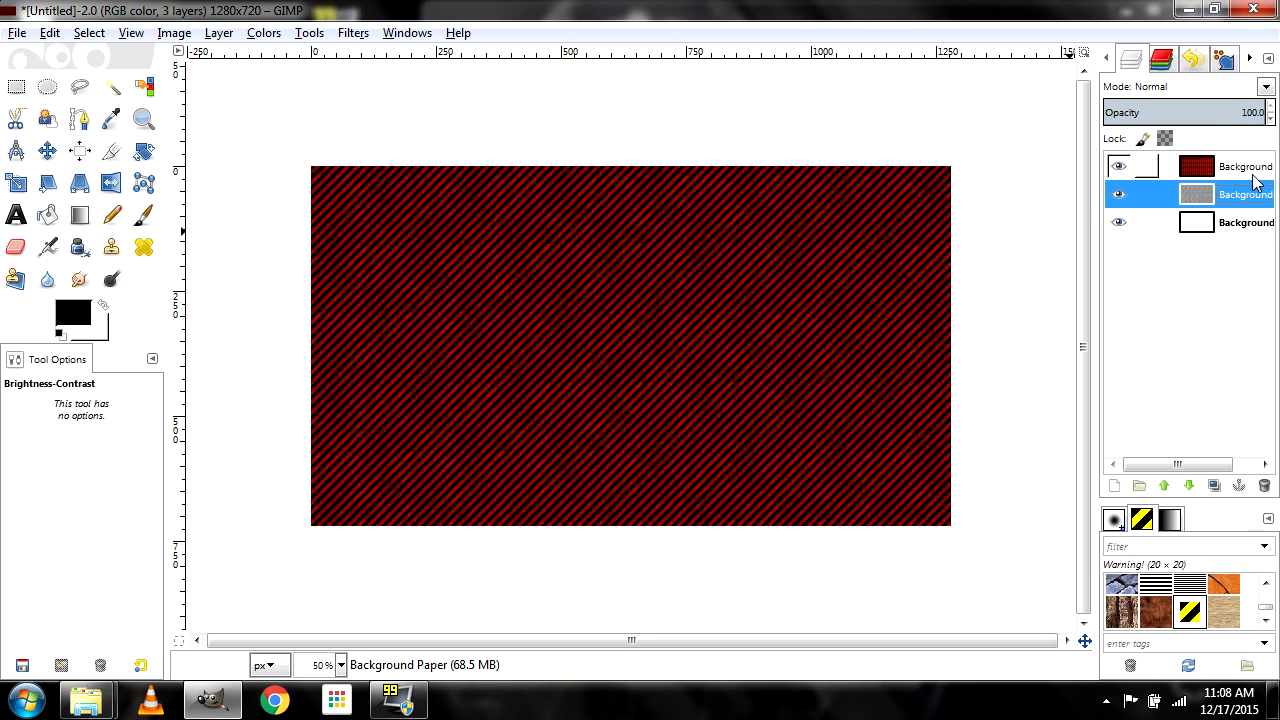
{"action": "left_click", "coordinate": [1230, 167]}
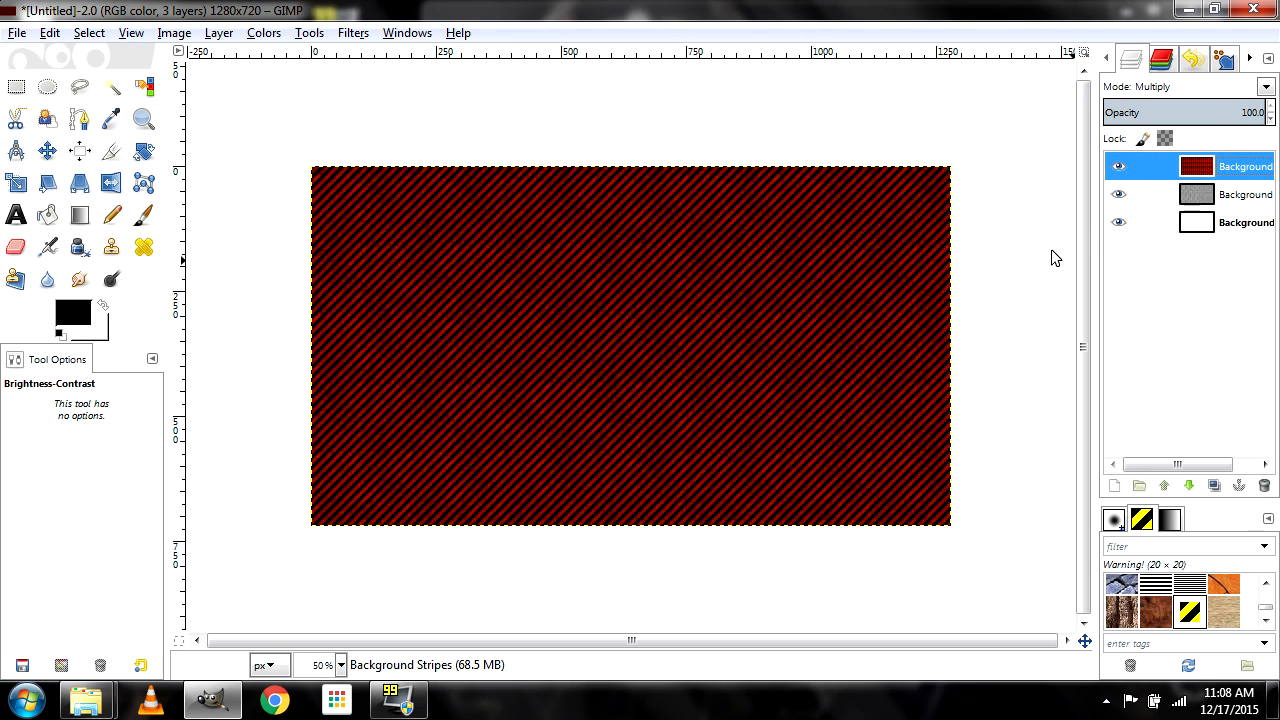
Hide the stripes, paper and white Background layers to examine the empty canvas, and show all three again
{"action": "left_click", "coordinate": [1219, 230]}
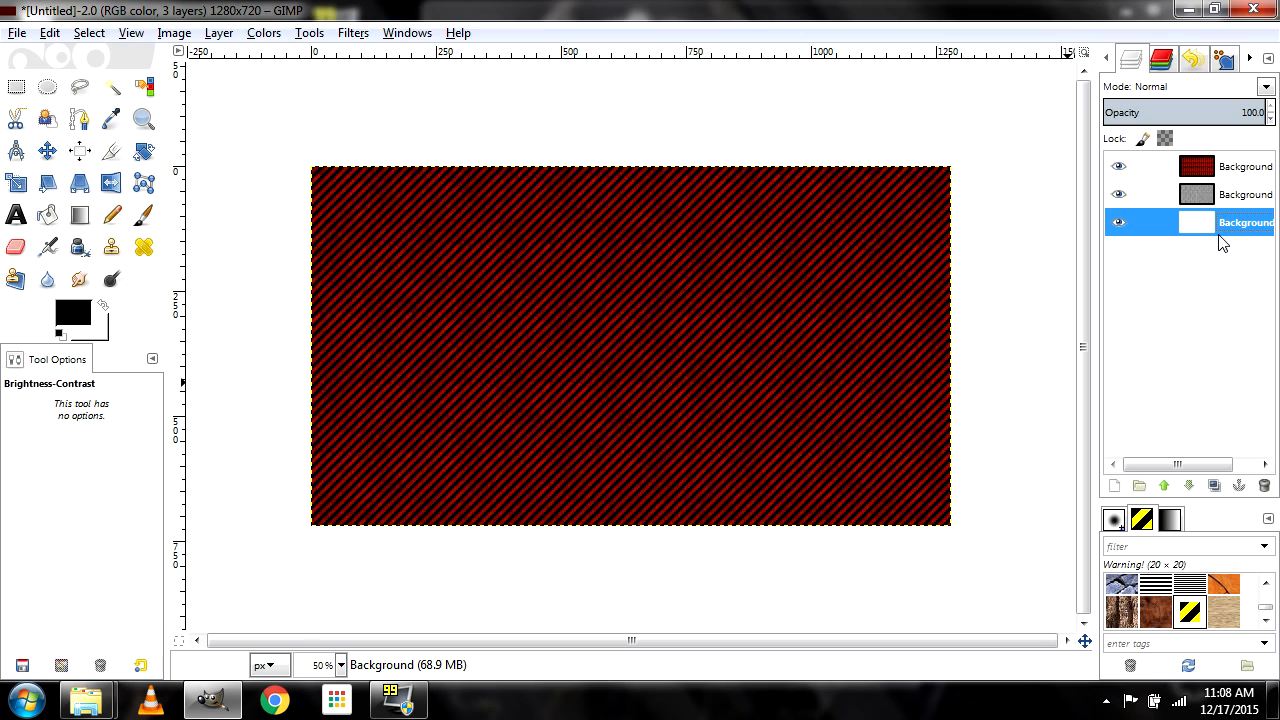
{"action": "left_click", "coordinate": [1119, 226]}
{"action": "left_click", "coordinate": [1119, 224]}
{"action": "left_click", "coordinate": [1118, 168]}
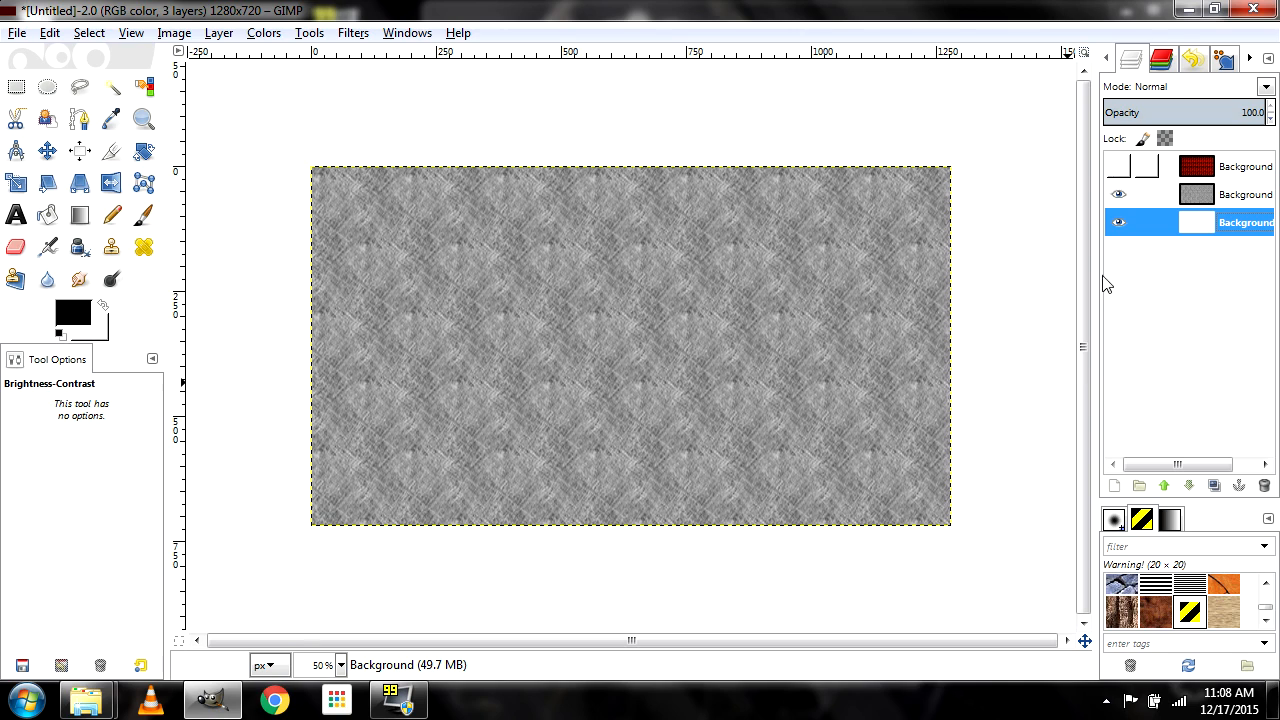
{"action": "left_click", "coordinate": [1117, 197]}
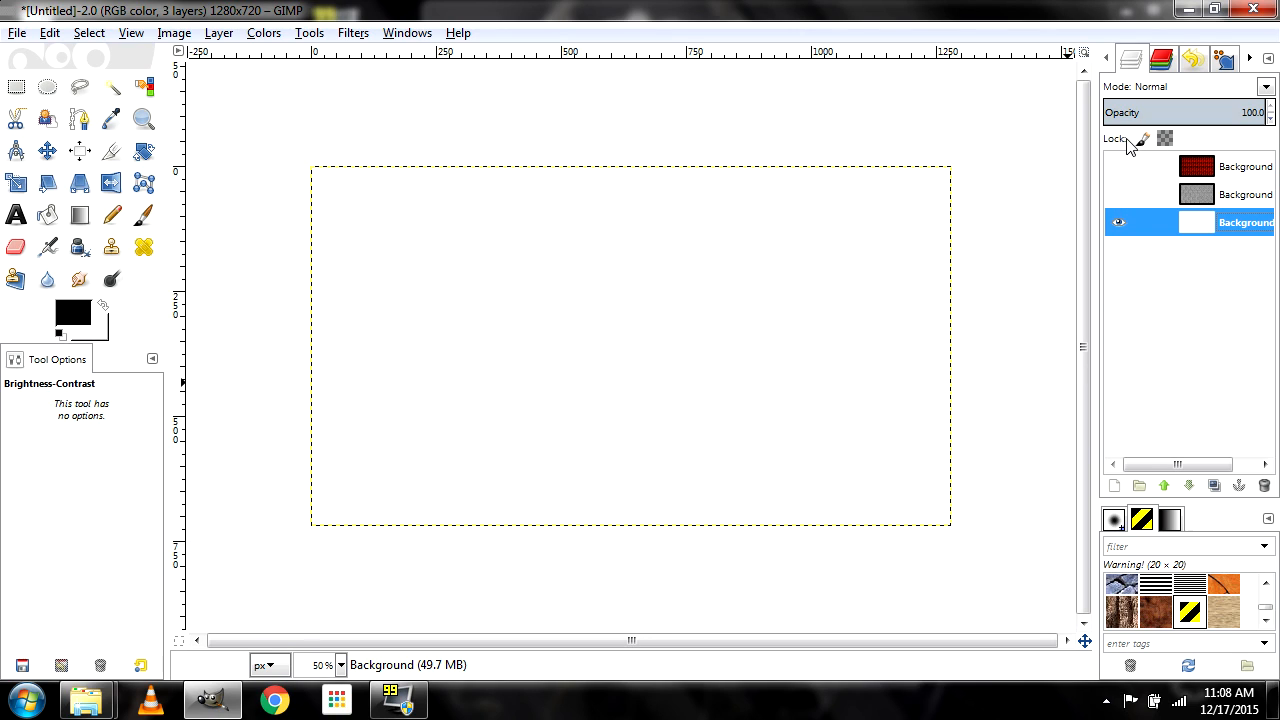
{"action": "left_click", "coordinate": [1118, 224]}
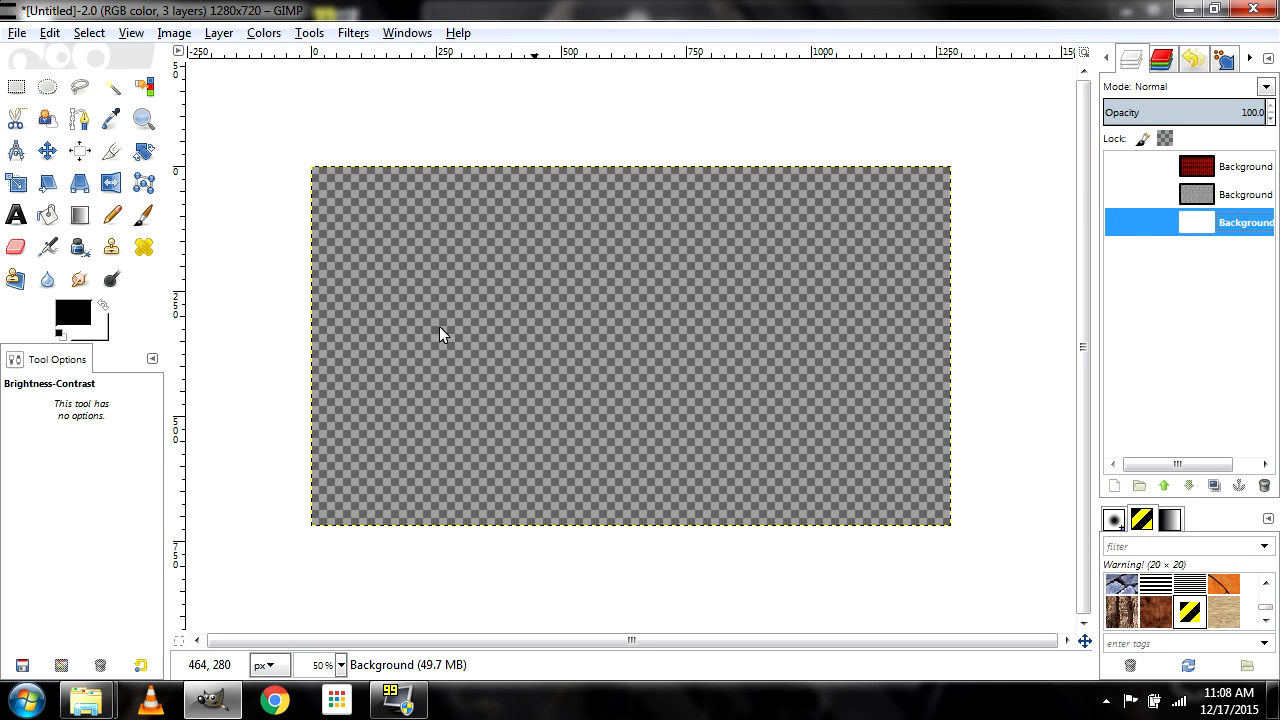
{"action": "left_click", "coordinate": [1117, 215]}
{"action": "left_click", "coordinate": [1119, 194]}
{"action": "left_click", "coordinate": [1119, 166]}
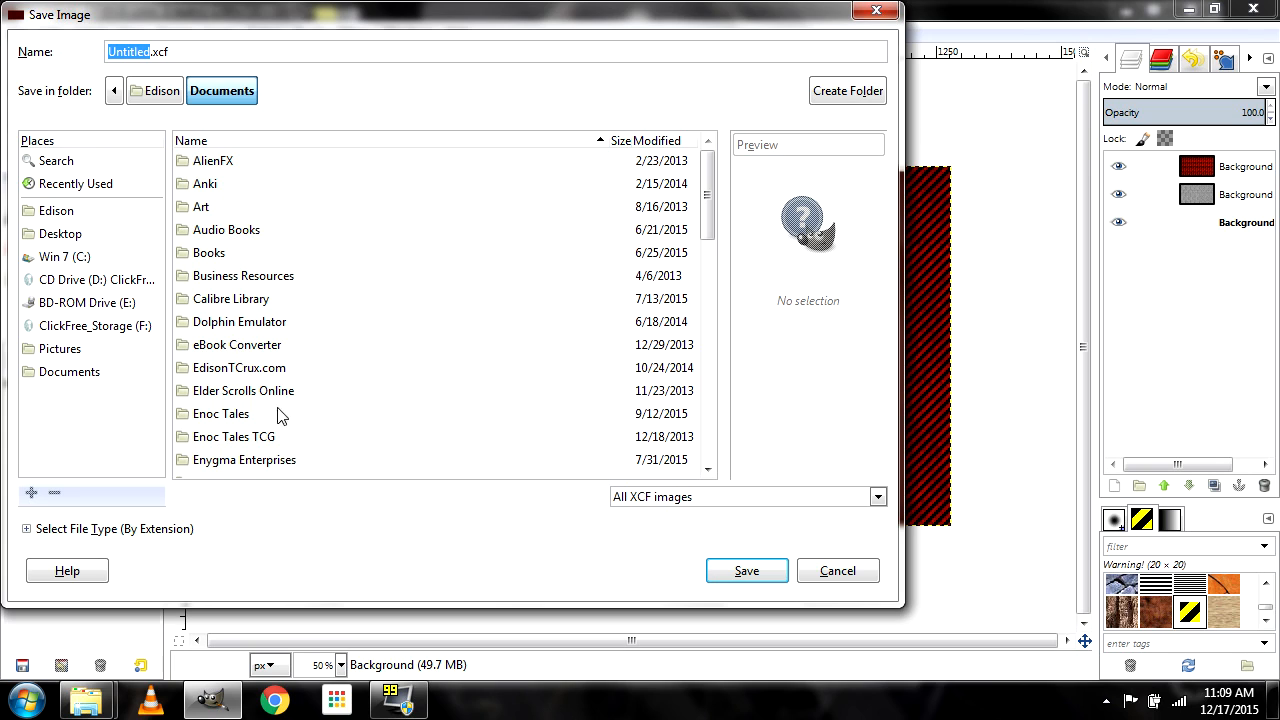
Save the image as Tutorial_Layout1.xcf in the Nuzlocke Layout Tutorial folder under Enygma Enterprises, Videos, Misc
{"action": "double_click", "coordinate": [279, 462]}
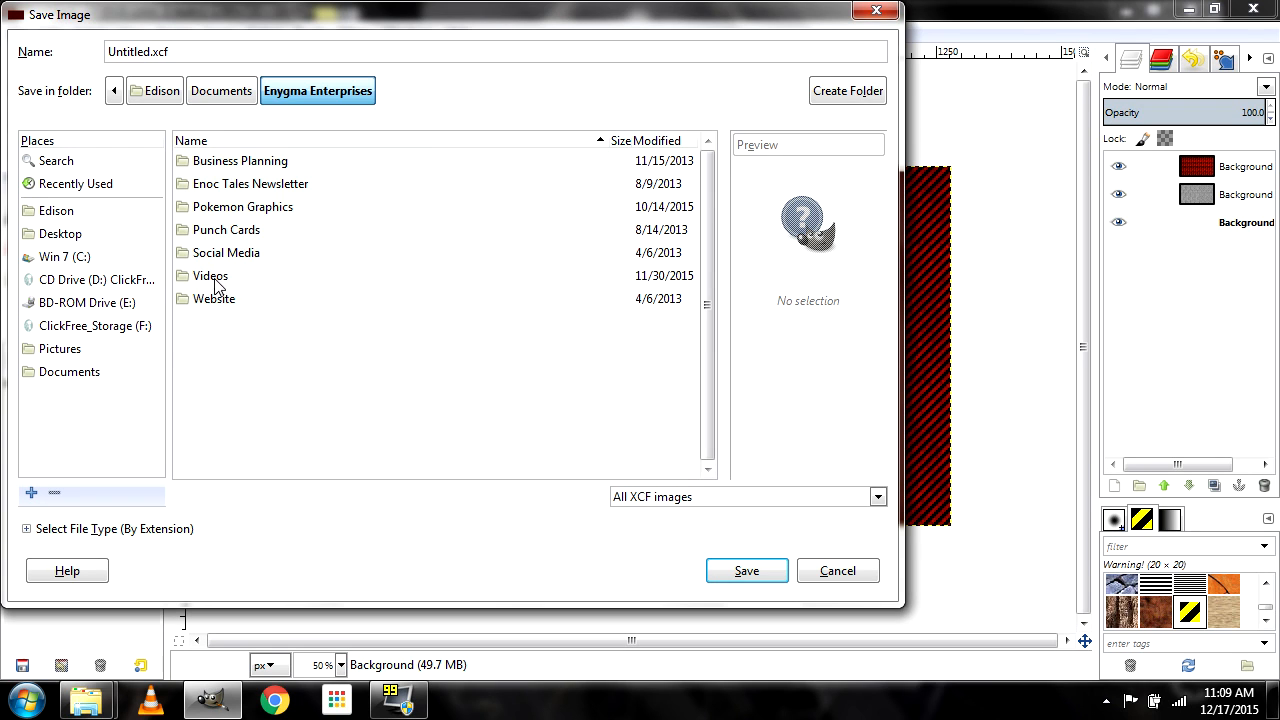
{"action": "double_click", "coordinate": [222, 283]}
{"action": "double_click", "coordinate": [232, 204]}
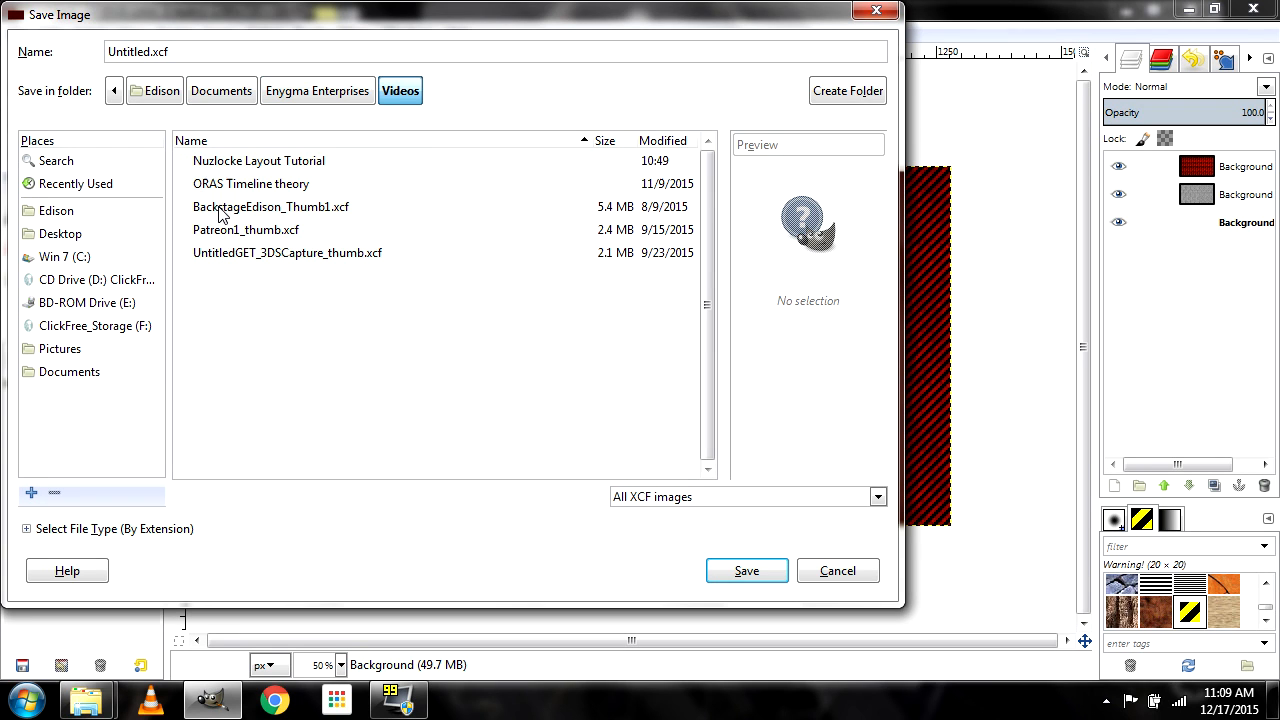
{"action": "double_click", "coordinate": [279, 163]}
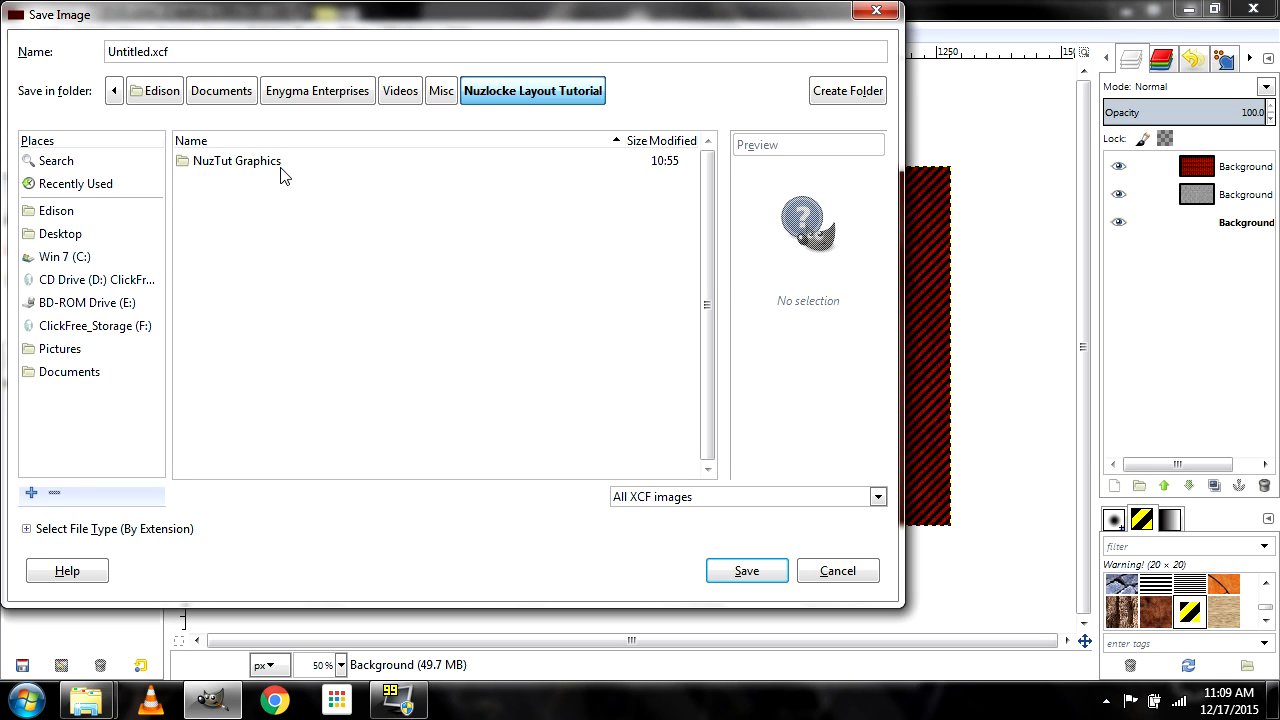
{"action": "double_click", "coordinate": [145, 52]}
{"action": "type", "text": "Tutorial_Layout1"}
{"action": "left_click", "coordinate": [751, 570]}
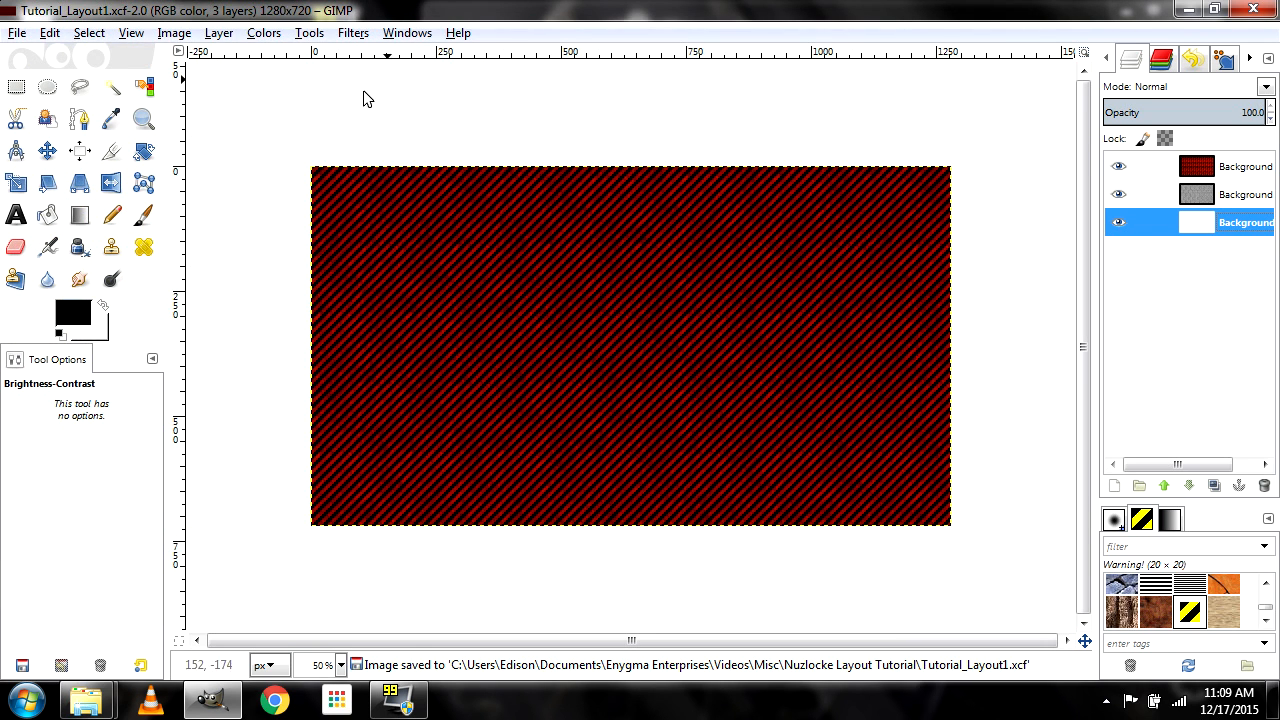
{"action": "left_click", "coordinate": [15, 36]}
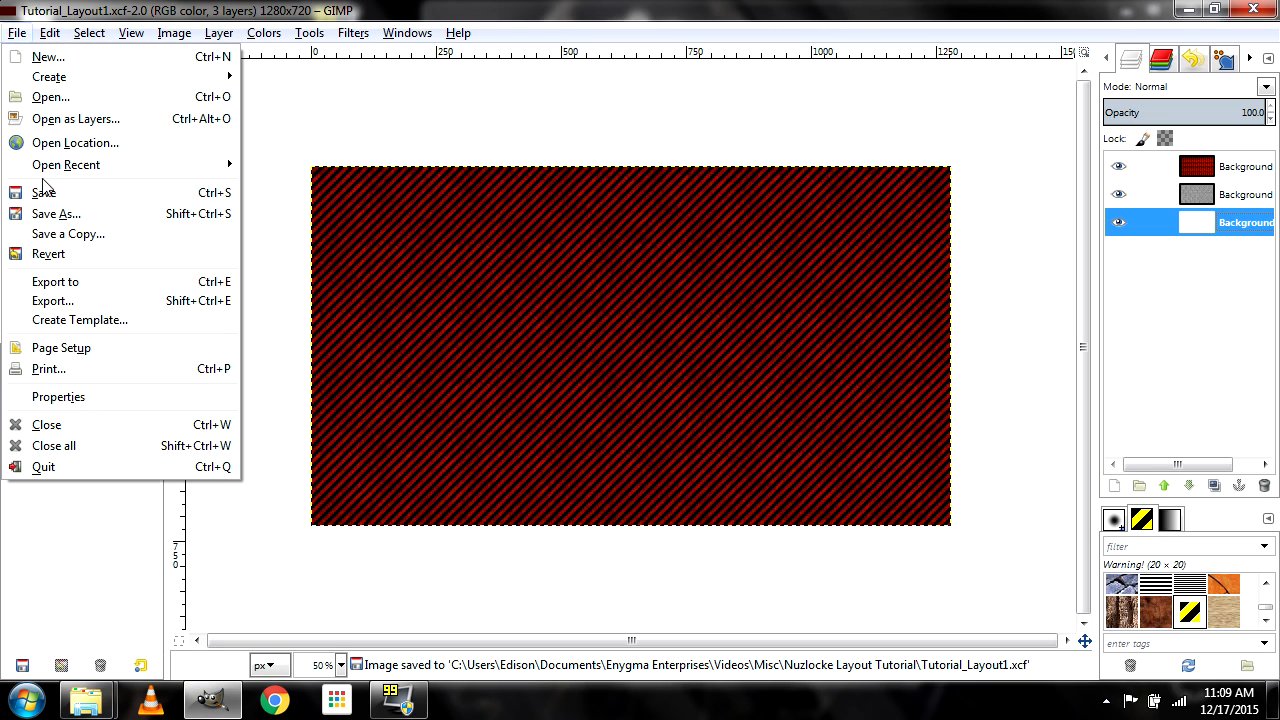
{"action": "left_click", "coordinate": [520, 9]}
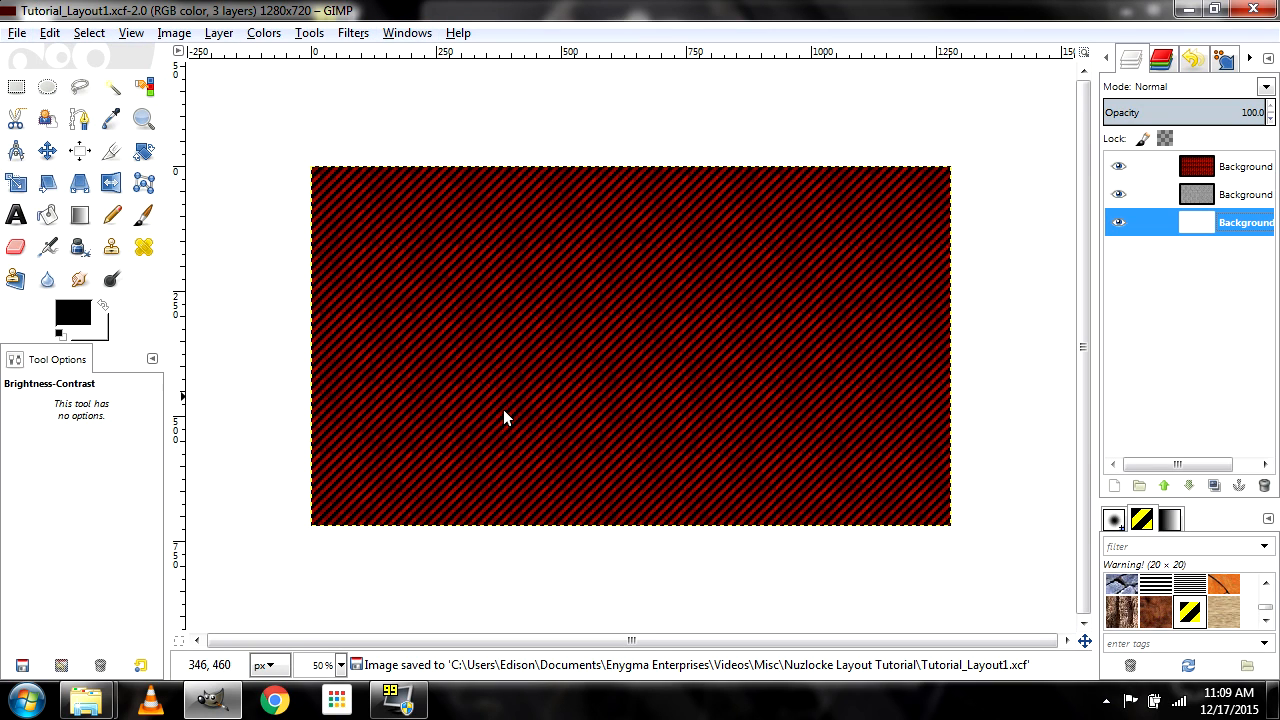
Import FireRed_Screenshot1.png from the NuzTut Graphics folder as a new layer above Background Stripes
{"action": "left_click", "coordinate": [1200, 167]}
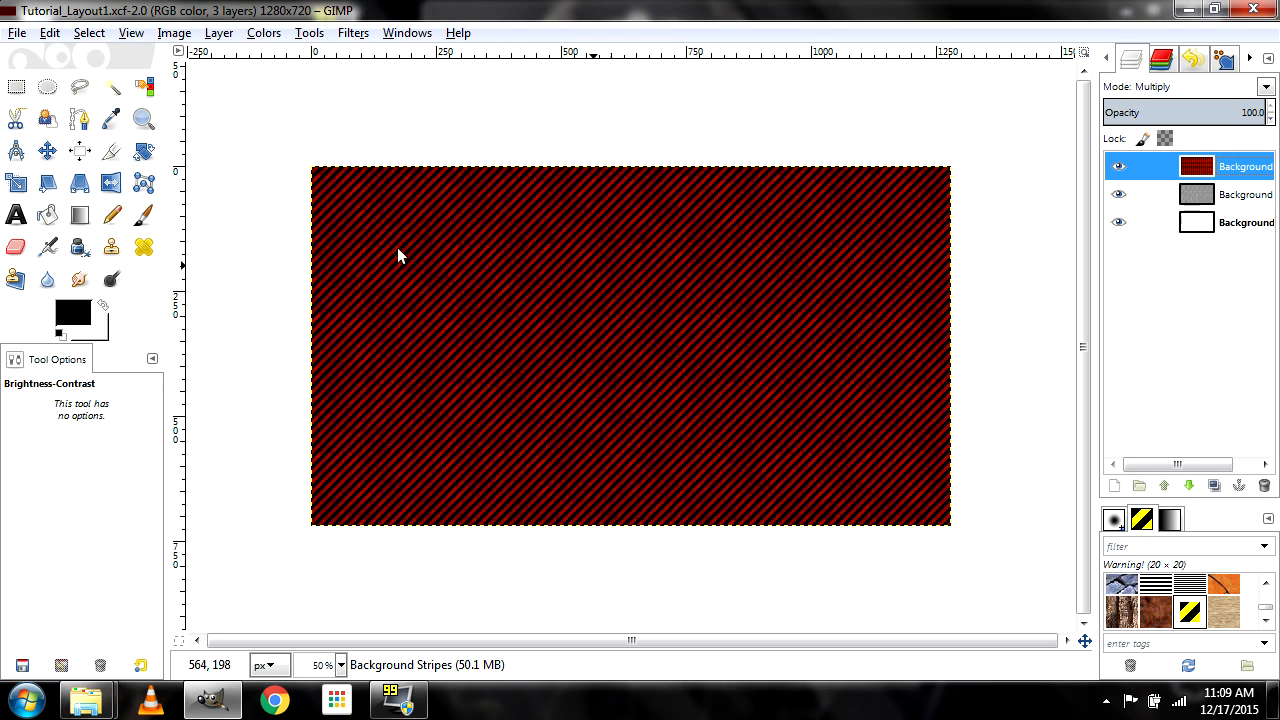
{"action": "mouse_move", "coordinate": [100, 703]}
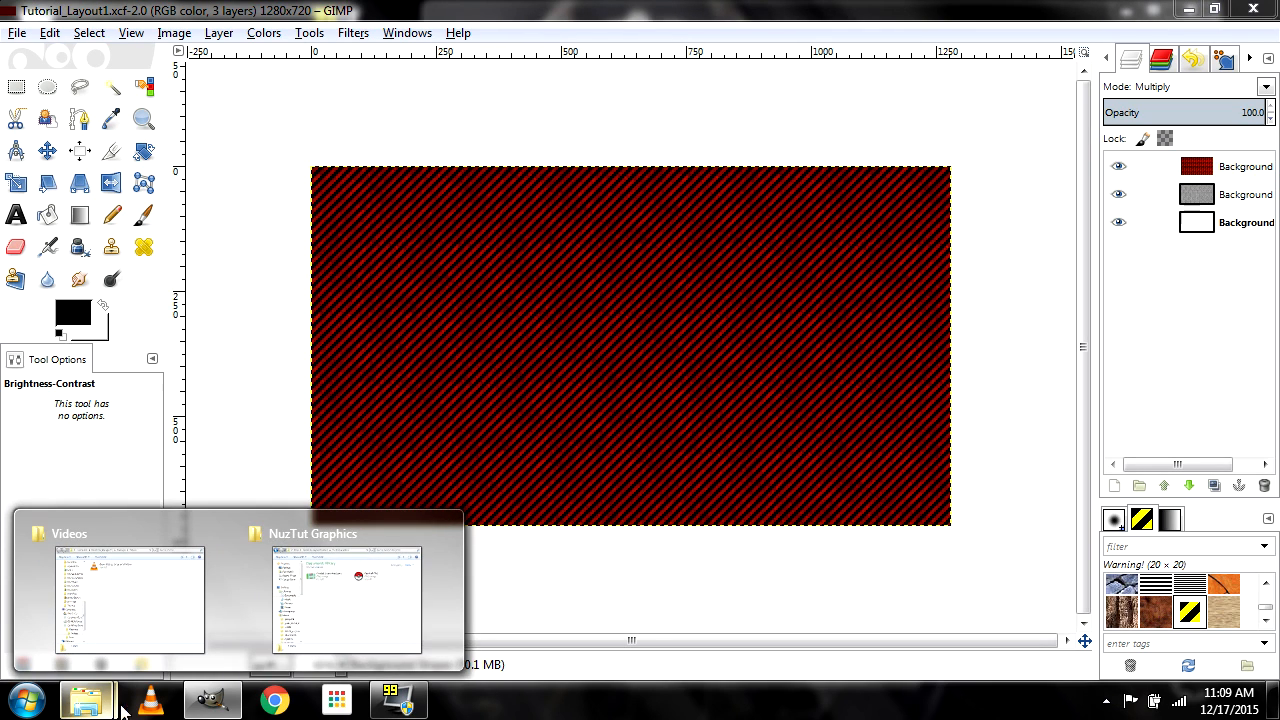
{"action": "left_click", "coordinate": [391, 603]}
{"action": "left_click", "coordinate": [752, 213]}
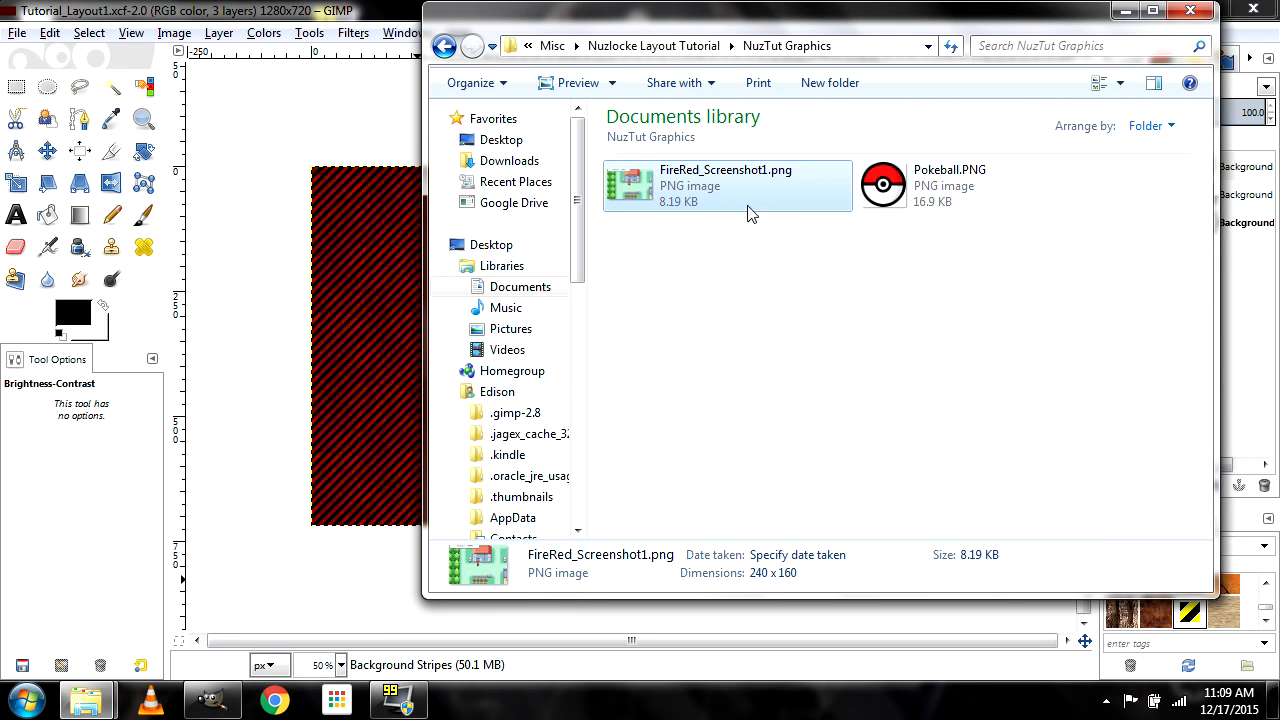
{"action": "left_click_drag", "start_coordinate": [520, 248], "coordinate": [268, 273]}
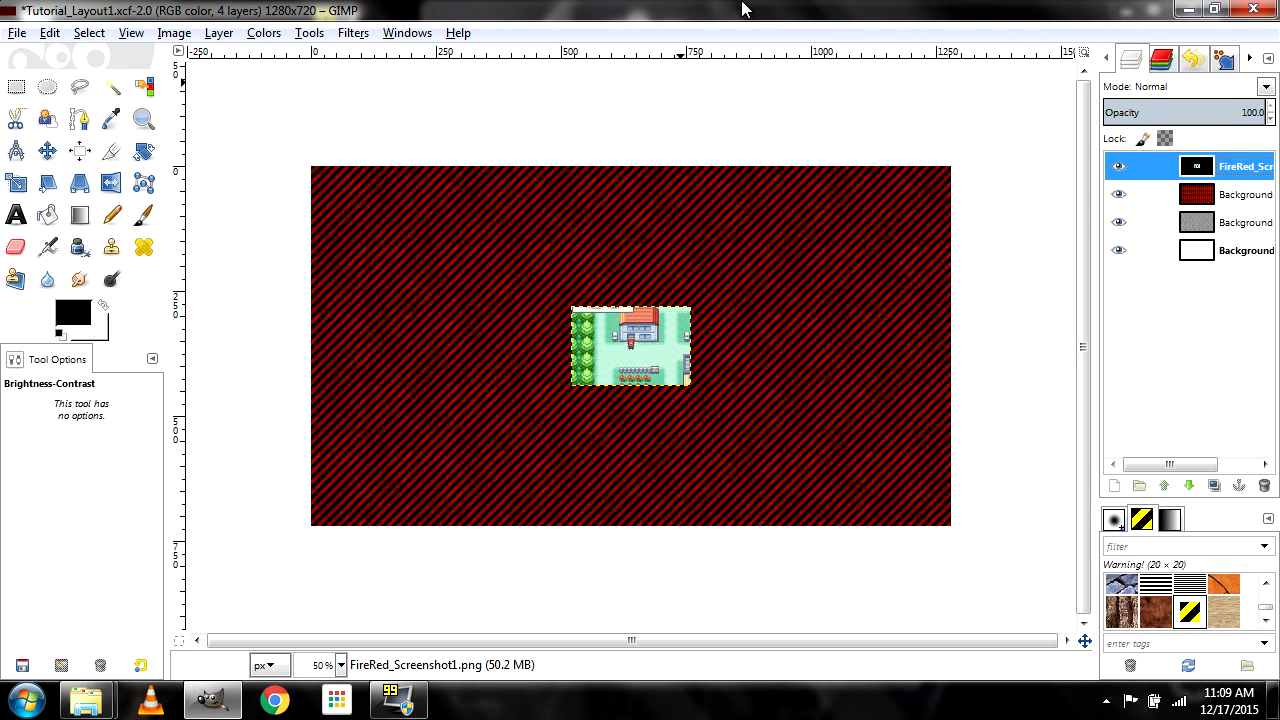
Move the FireRed screenshot left of the canvas centre with the Move tool, and undo a shift of the stripes layer
{"action": "left_click", "coordinate": [44, 154]}
{"action": "left_click_drag", "start_coordinate": [627, 345], "coordinate": [537, 330]}
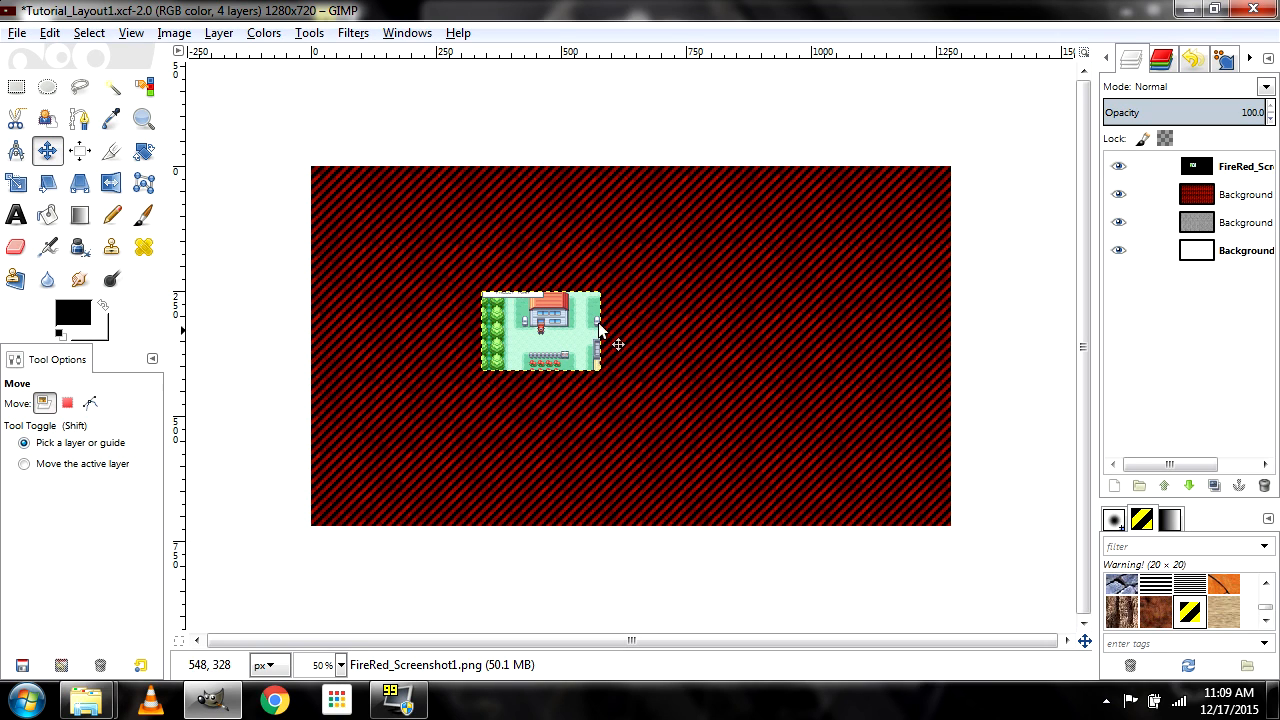
{"action": "left_click_drag", "start_coordinate": [830, 309], "coordinate": [845, 390]}
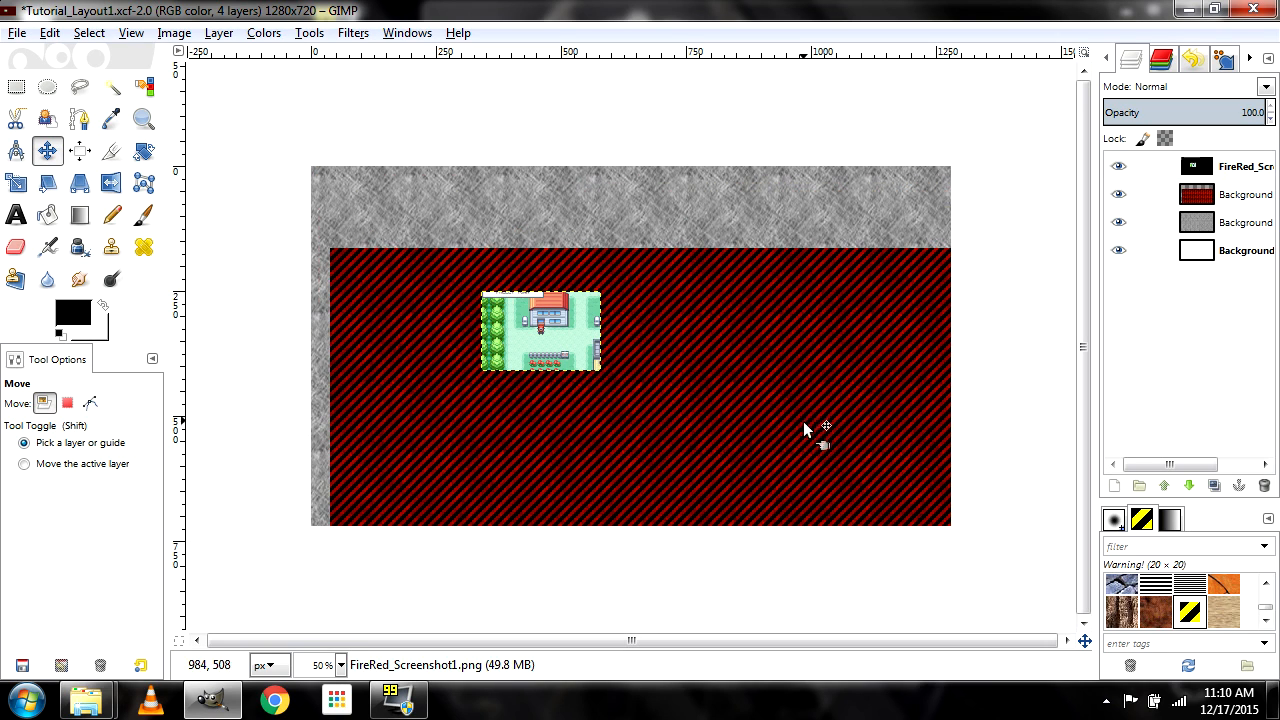
{"action": "key", "text": "ctrl+z"}
Set the Move tool to move the active layer, and reposition the FireRed screenshot slightly right of the canvas centre
{"action": "left_click_drag", "start_coordinate": [556, 335], "coordinate": [709, 315]}
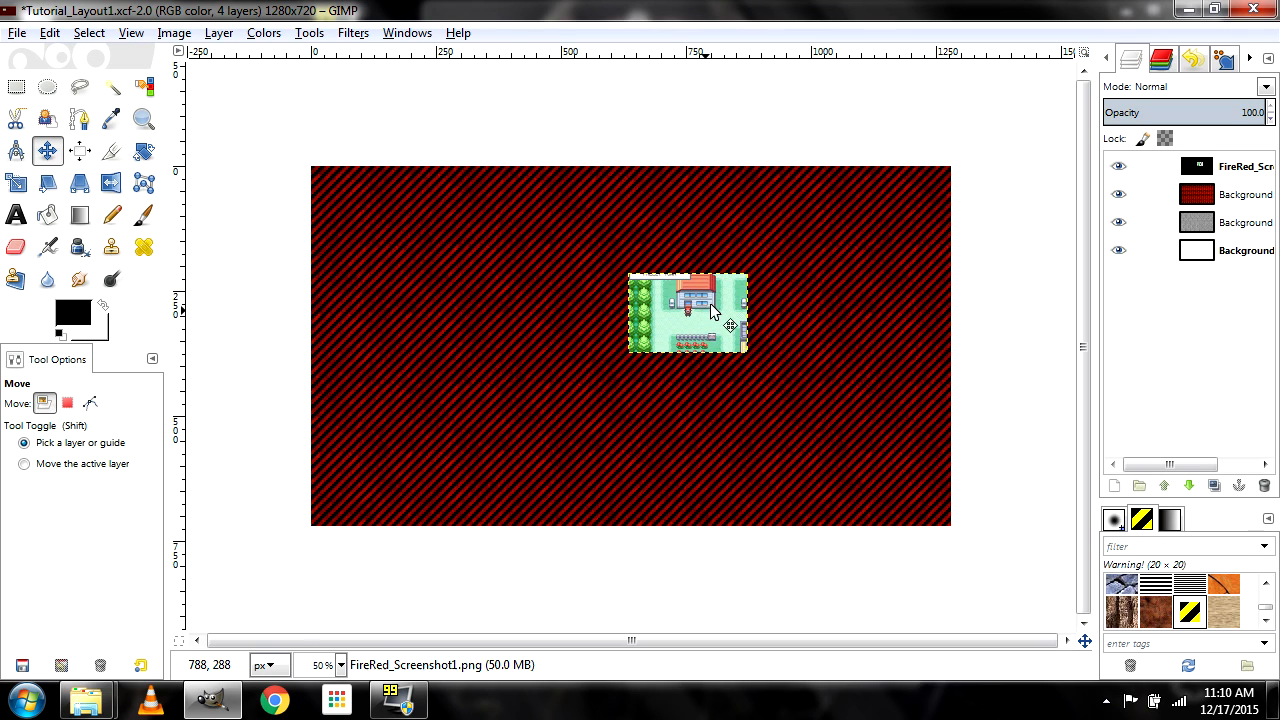
{"action": "left_click", "coordinate": [30, 466]}
{"action": "left_click_drag", "start_coordinate": [510, 303], "coordinate": [476, 313]}
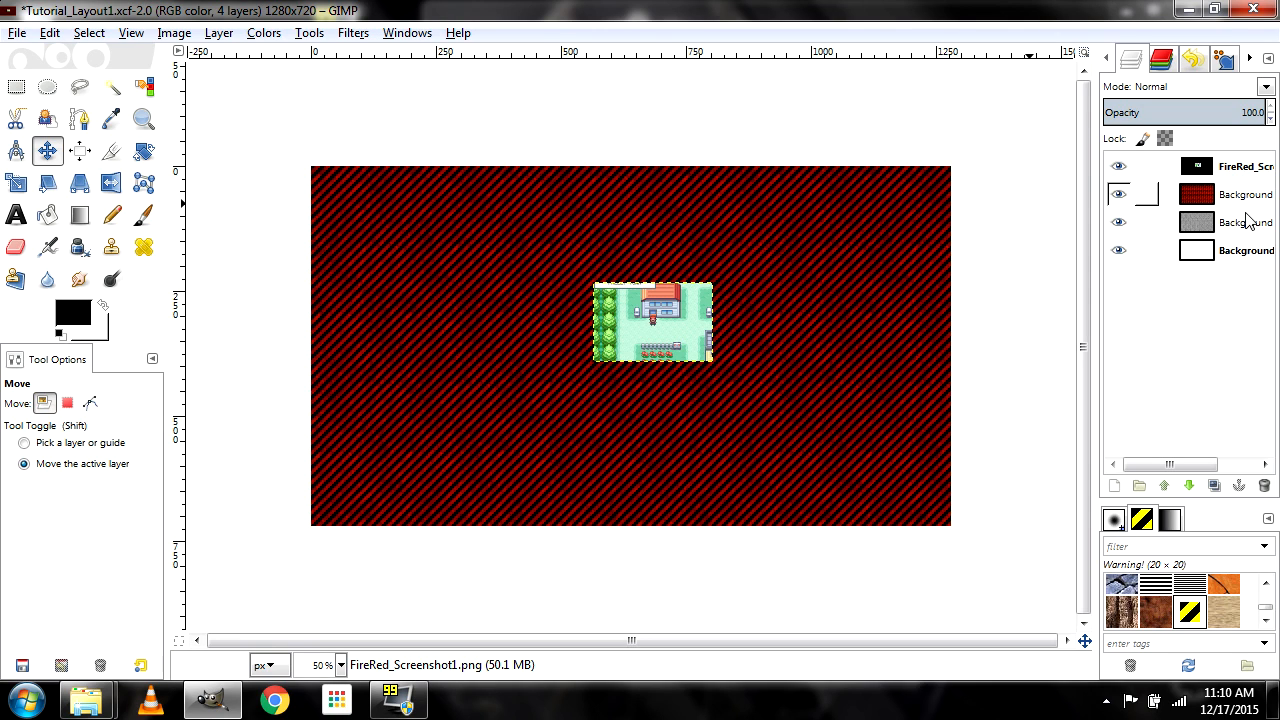
Try several positions for the FireRed screenshot between the canvas's left half and its centre
{"action": "left_click_drag", "start_coordinate": [561, 361], "coordinate": [452, 357]}
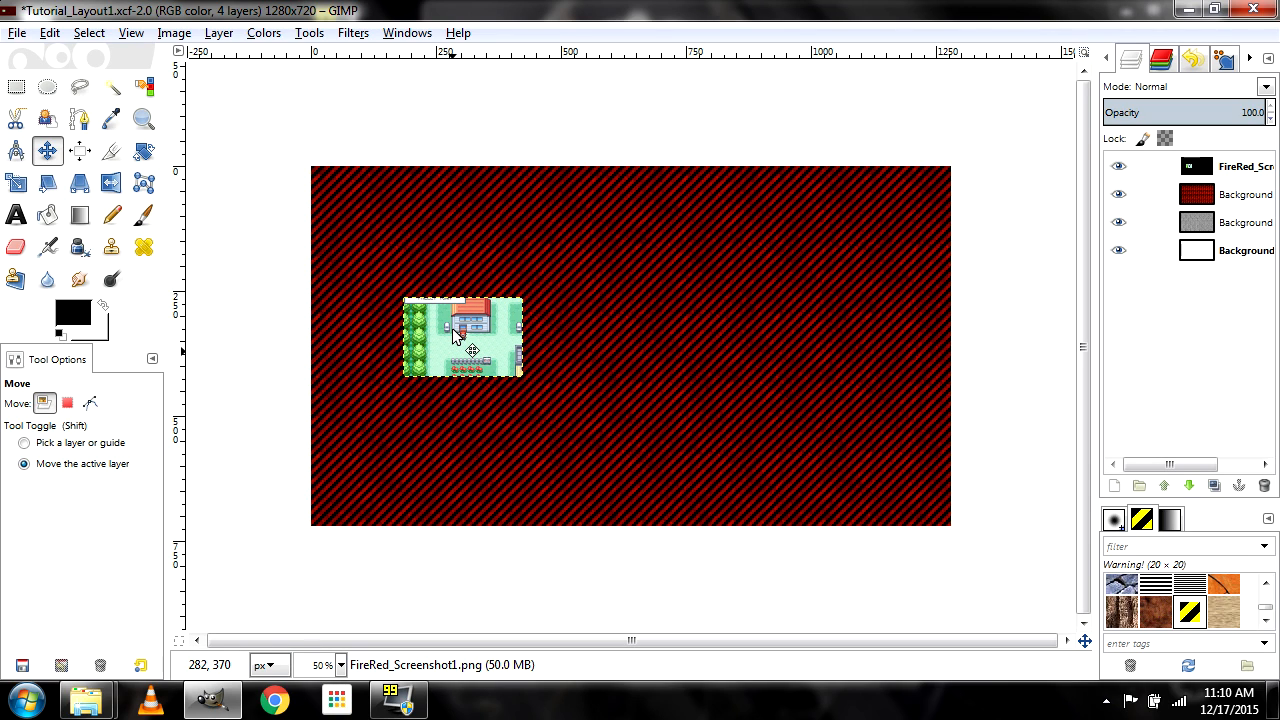
{"action": "left_click_drag", "start_coordinate": [483, 350], "coordinate": [514, 349]}
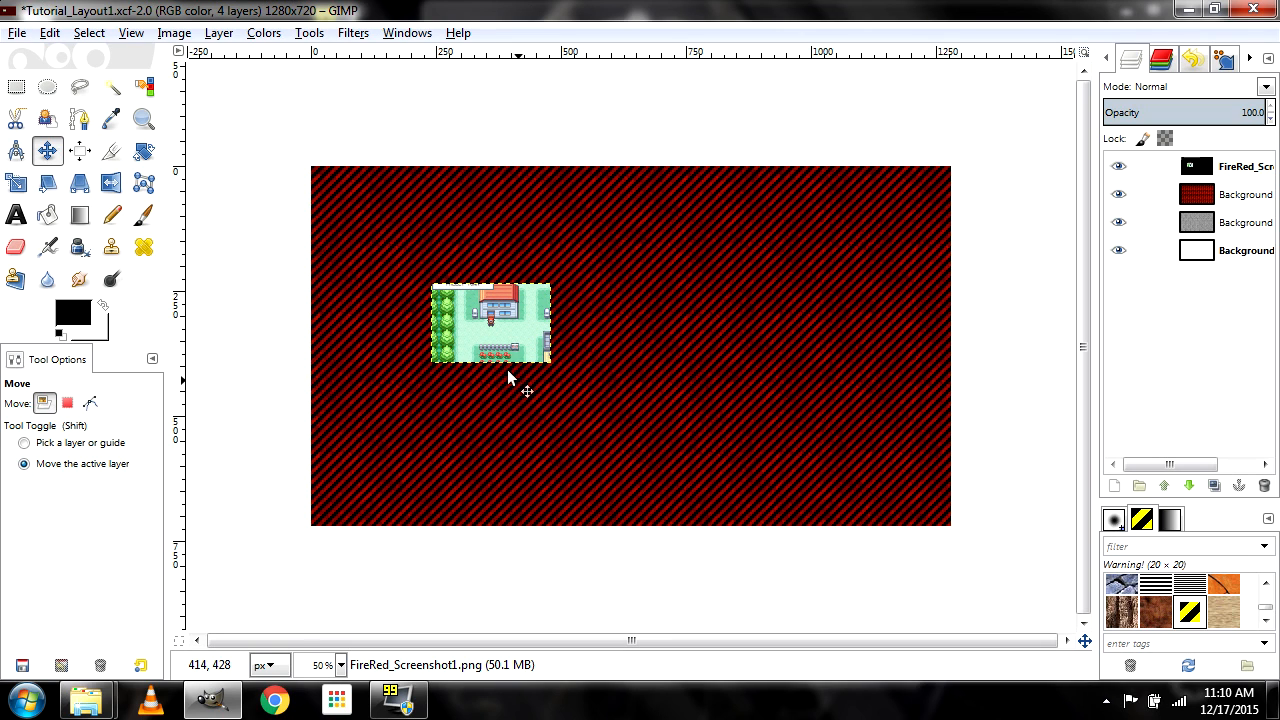
{"action": "left_click_drag", "start_coordinate": [484, 334], "coordinate": [465, 322]}
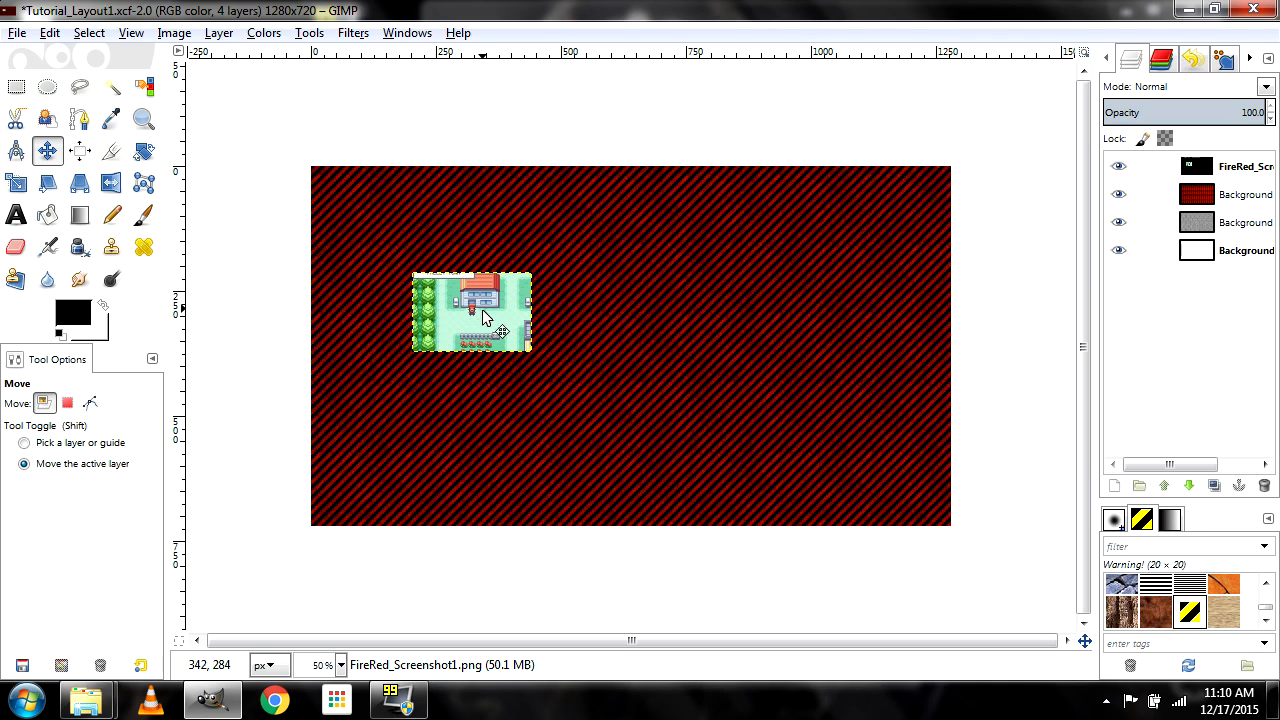
{"action": "left_click_drag", "start_coordinate": [454, 323], "coordinate": [484, 336]}
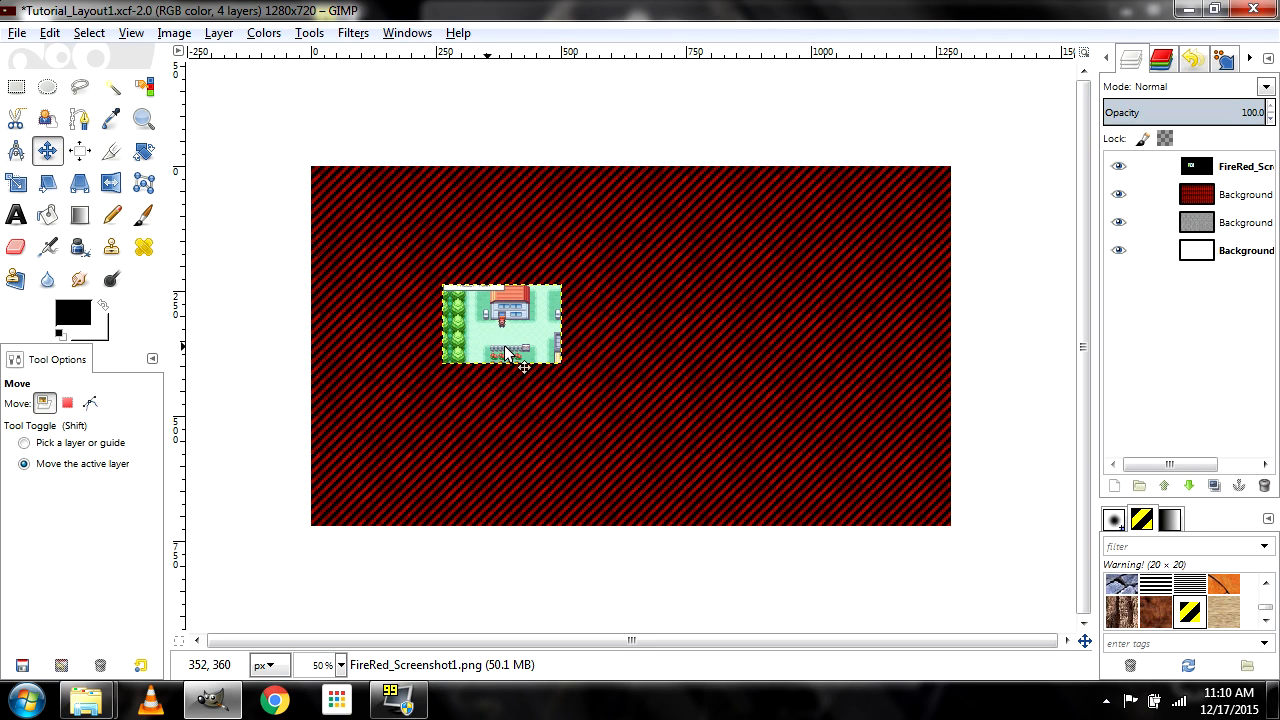
{"action": "left_click_drag", "start_coordinate": [505, 345], "coordinate": [476, 305]}
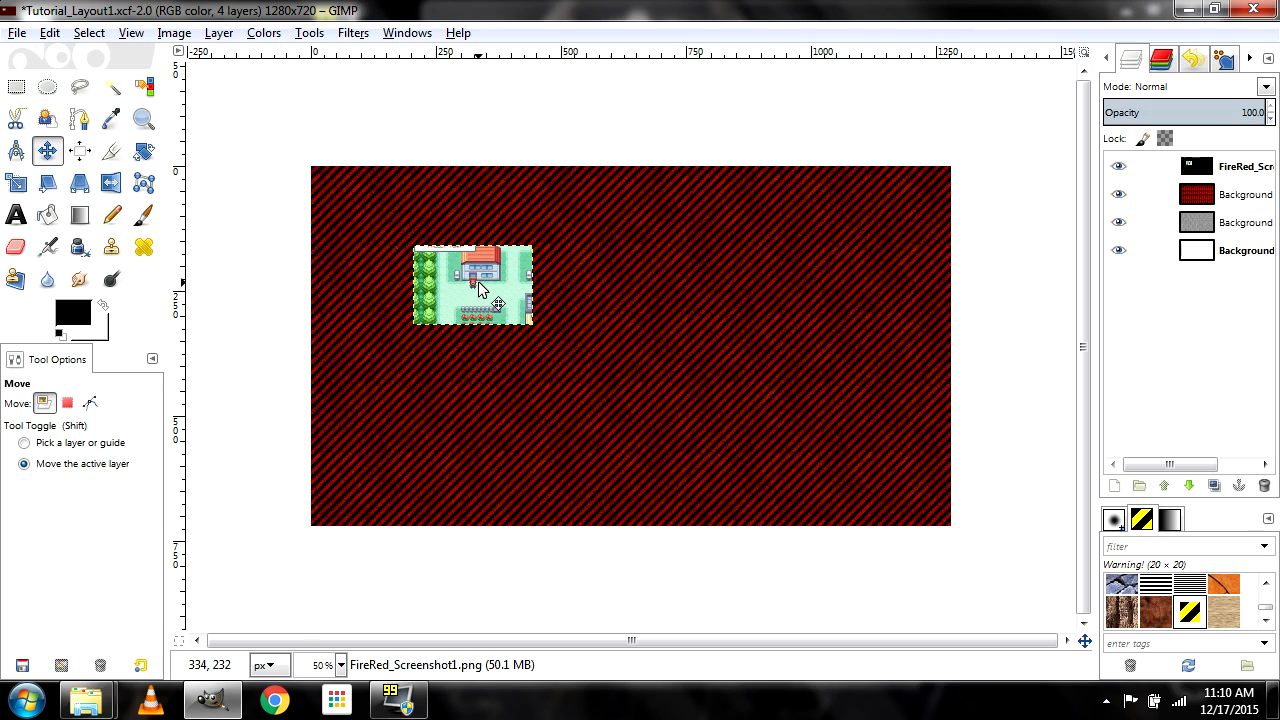
{"action": "key", "text": "1"}
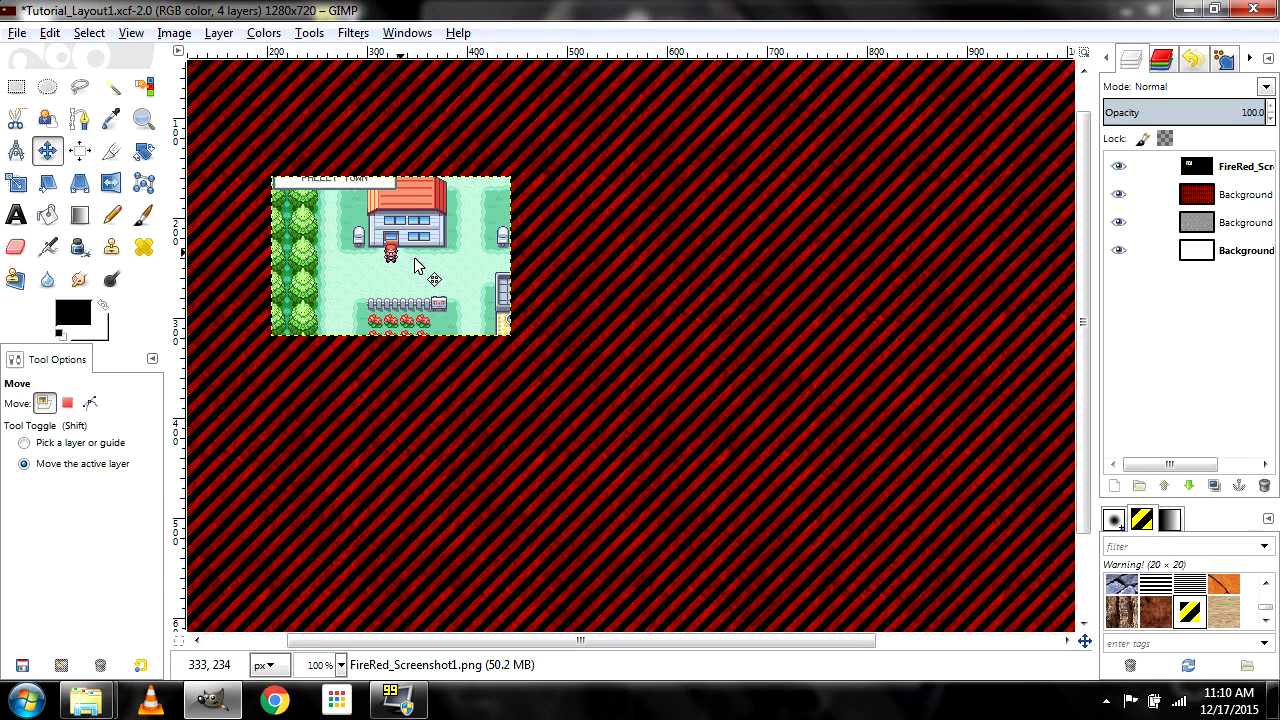
{"action": "left_click_drag", "start_coordinate": [452, 283], "coordinate": [609, 315]}
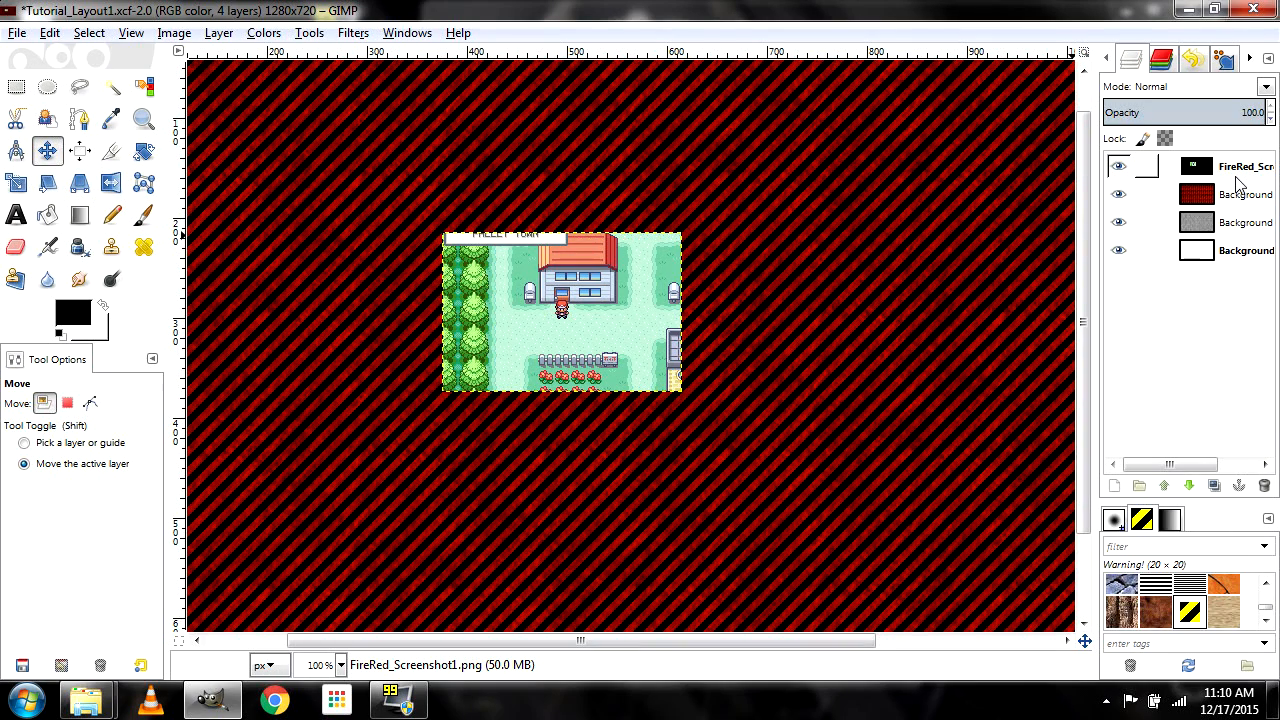
{"action": "left_click_drag", "start_coordinate": [581, 371], "coordinate": [588, 316]}
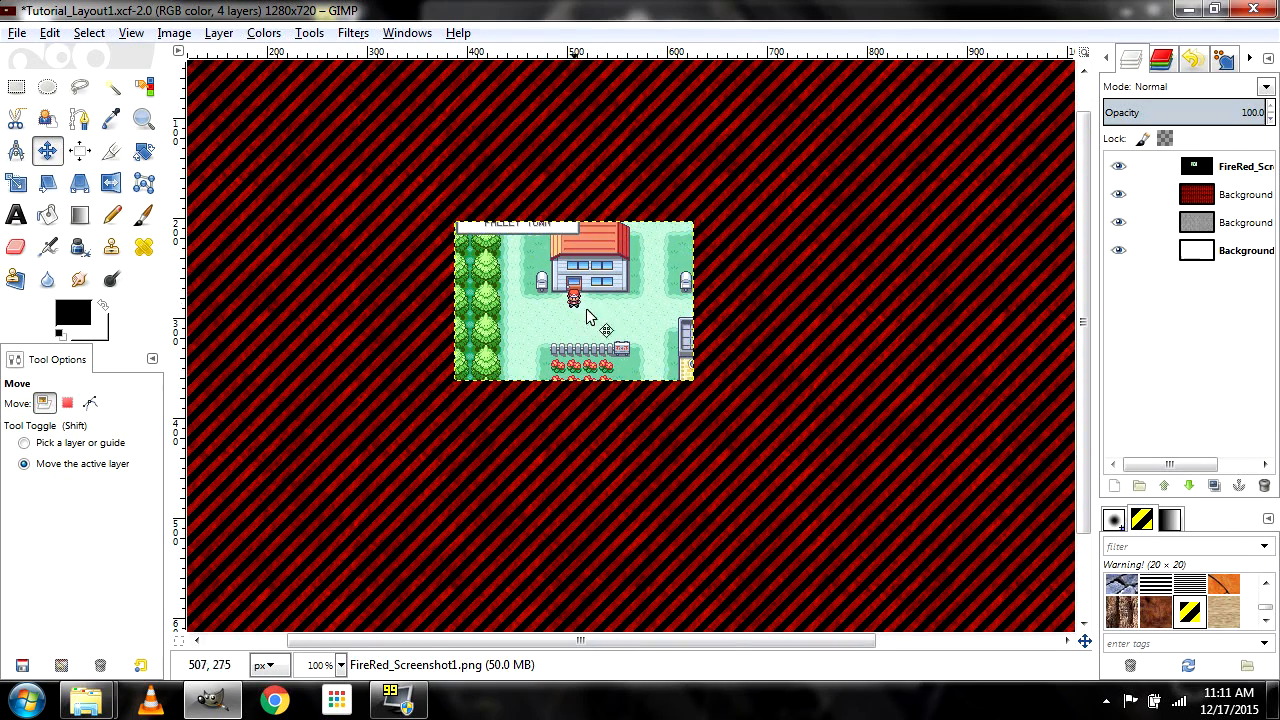
Select the FireRed screenshot layer and move the image into the upper-left part of the canvas
{"action": "right_click", "coordinate": [1248, 175]}
{"action": "left_click", "coordinate": [1255, 177]}
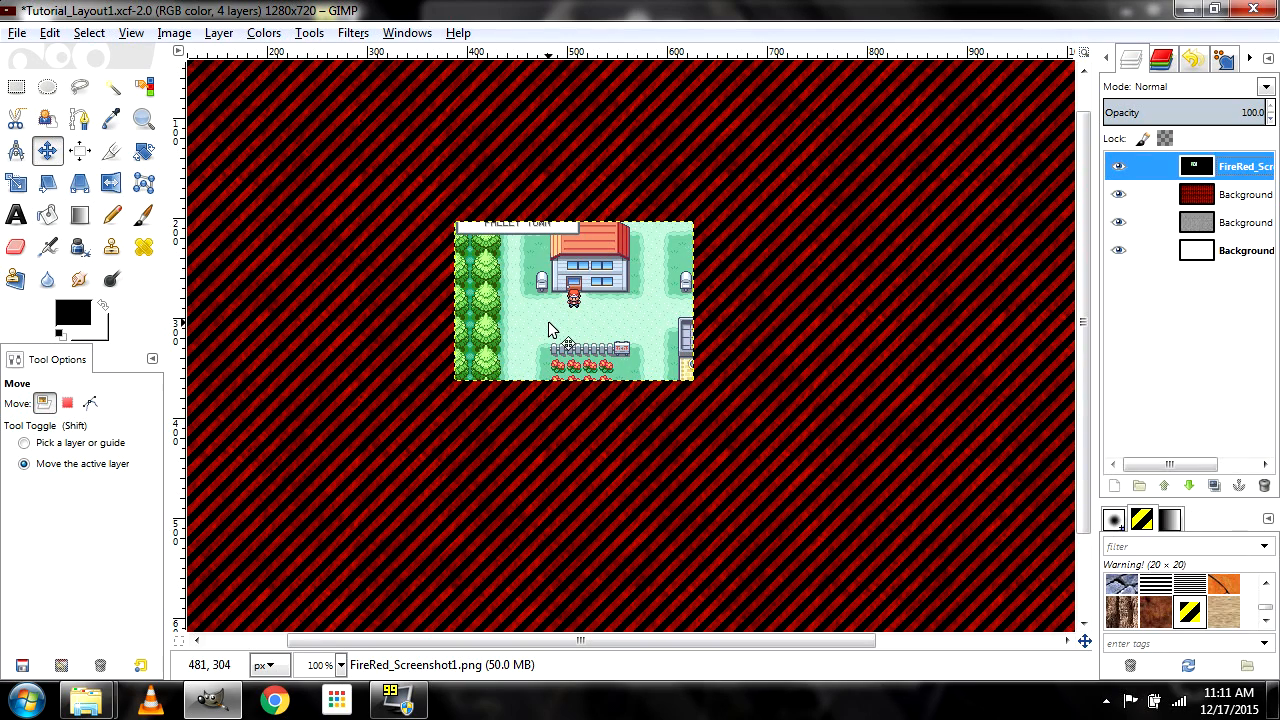
{"action": "scroll", "coordinate": [549, 330], "scroll_direction": "down", "scroll_amount": 2}
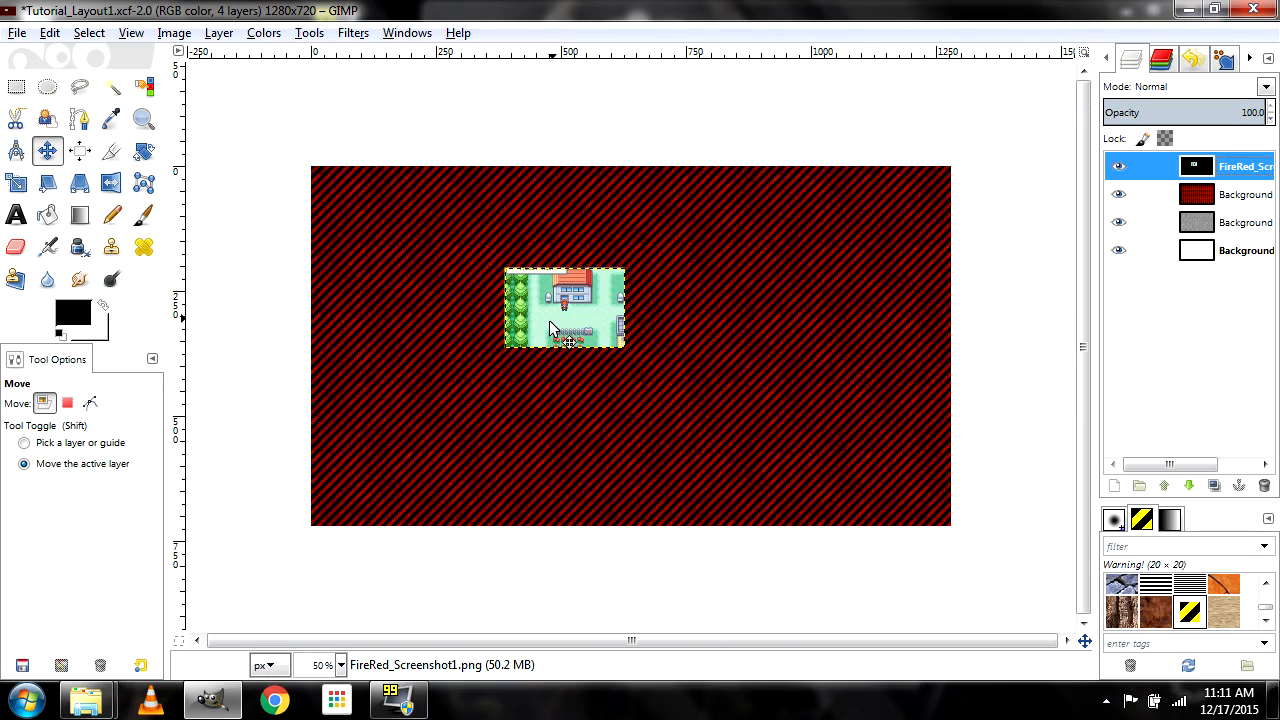
{"action": "left_click_drag", "start_coordinate": [556, 322], "coordinate": [446, 310]}
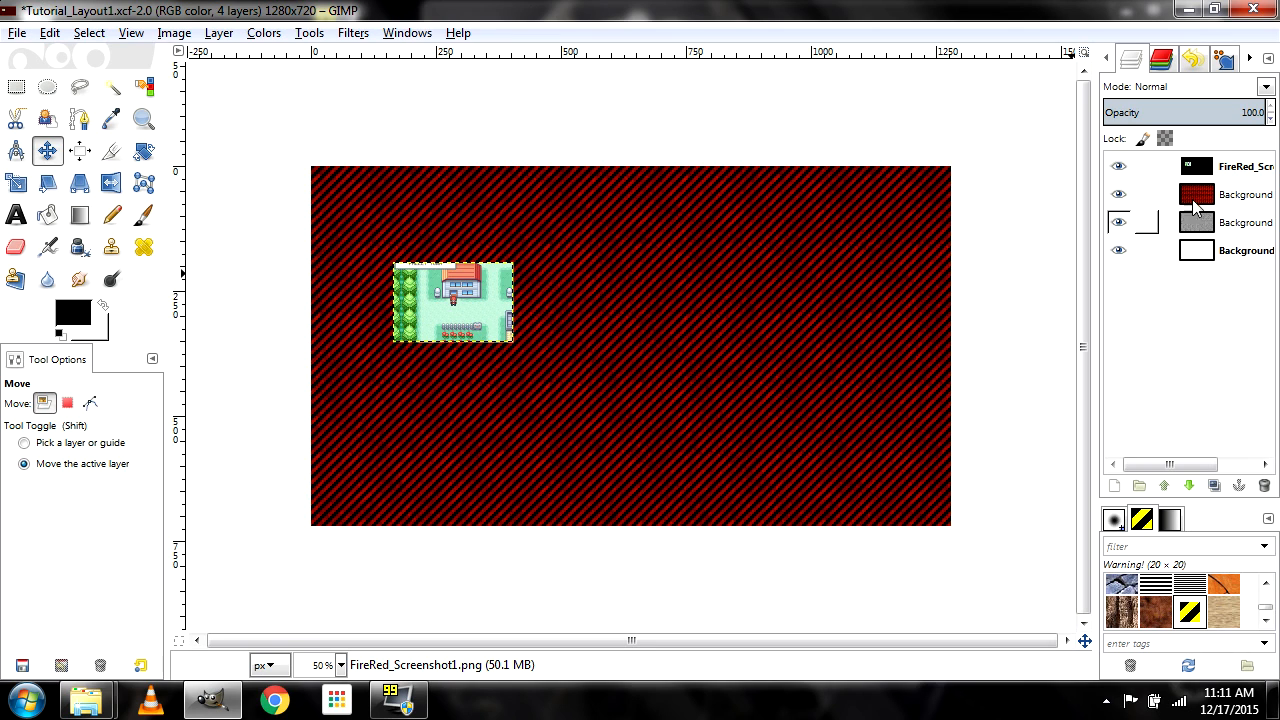
{"action": "mouse_move", "coordinate": [451, 322]}
{"action": "left_mouse_down"}
{"action": "mouse_move", "coordinate": [487, 305]}
{"action": "mouse_move", "coordinate": [449, 305]}
{"action": "left_mouse_up"}
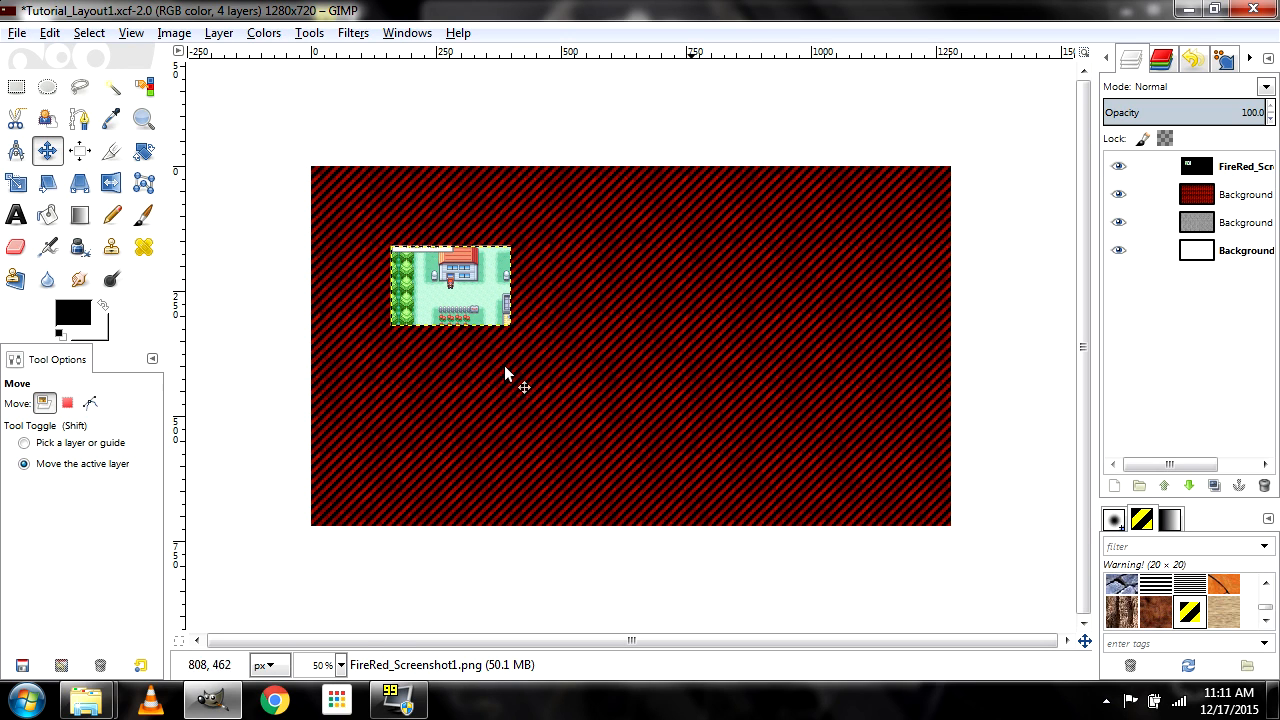
Start the Scale tool on the FireRed screenshot and link its width and height
{"action": "left_click", "coordinate": [17, 184]}
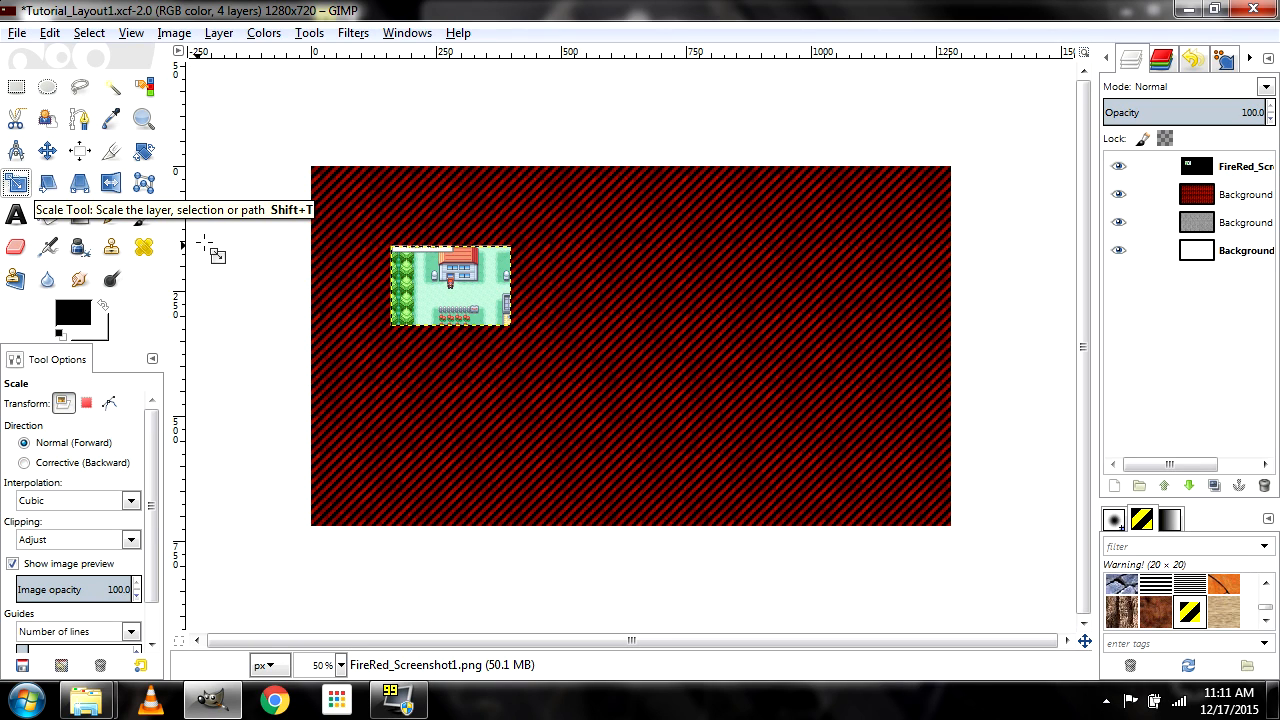
{"action": "left_click", "coordinate": [451, 290]}
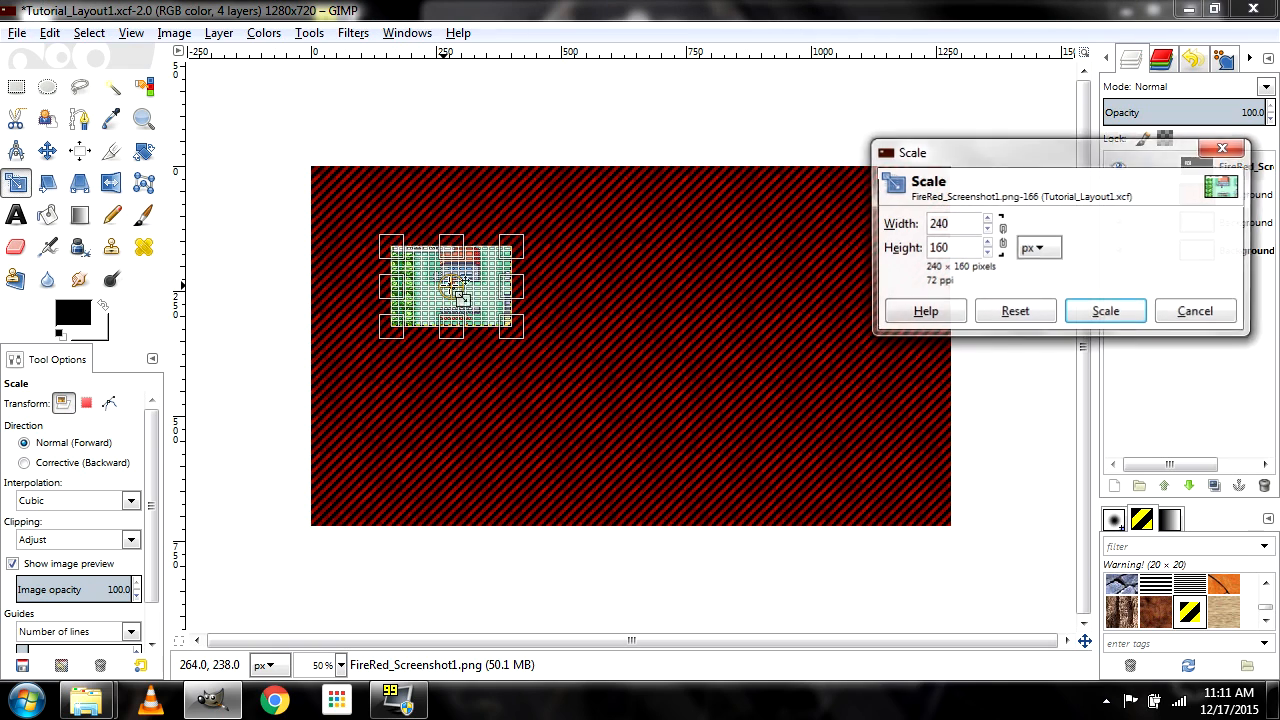
{"action": "left_click", "coordinate": [1003, 240]}
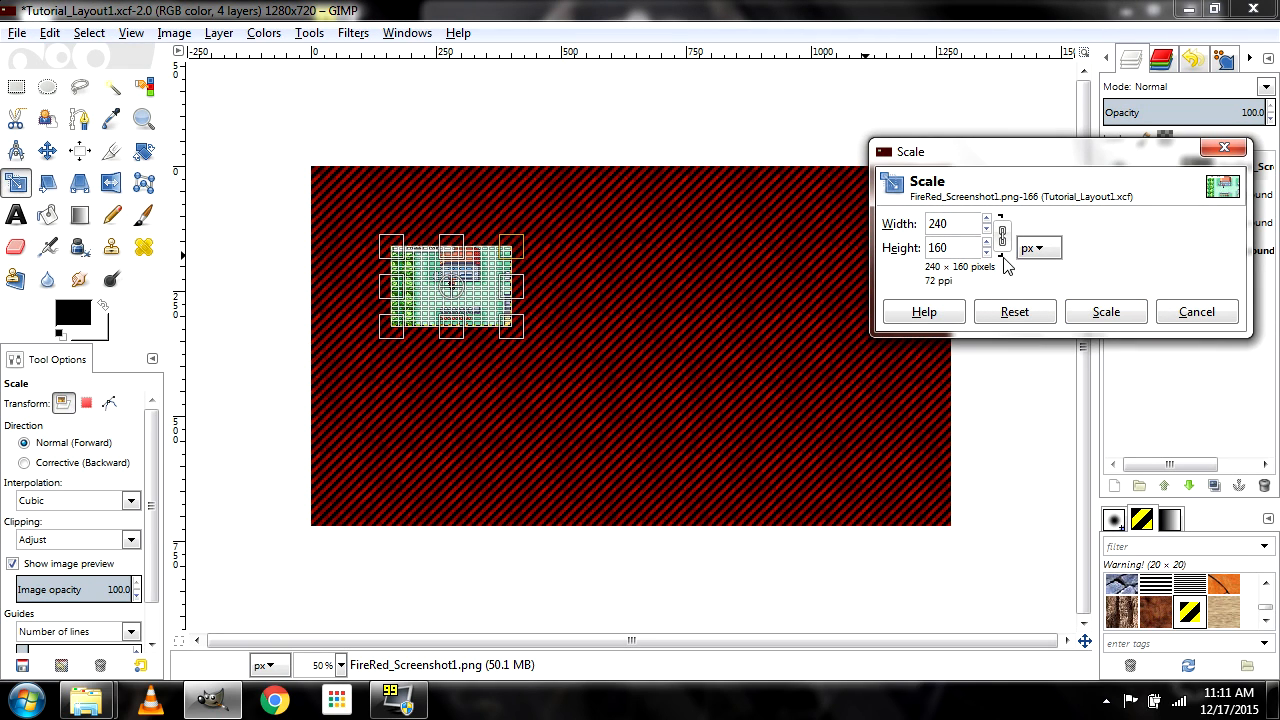
{"action": "left_click_drag", "start_coordinate": [526, 343], "coordinate": [764, 500]}
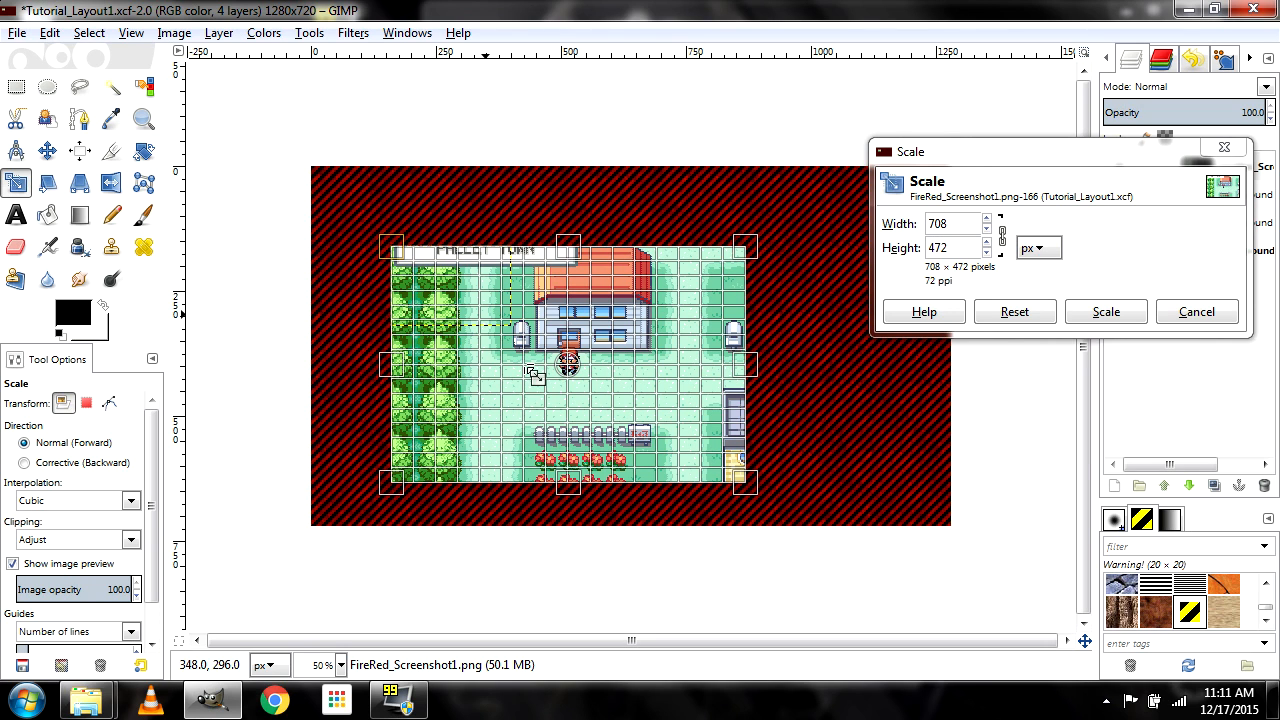
{"action": "left_click_drag", "start_coordinate": [381, 255], "coordinate": [288, 211]}
{"action": "left_click_drag", "start_coordinate": [747, 513], "coordinate": [794, 514]}
{"action": "left_click_drag", "start_coordinate": [571, 332], "coordinate": [577, 316]}
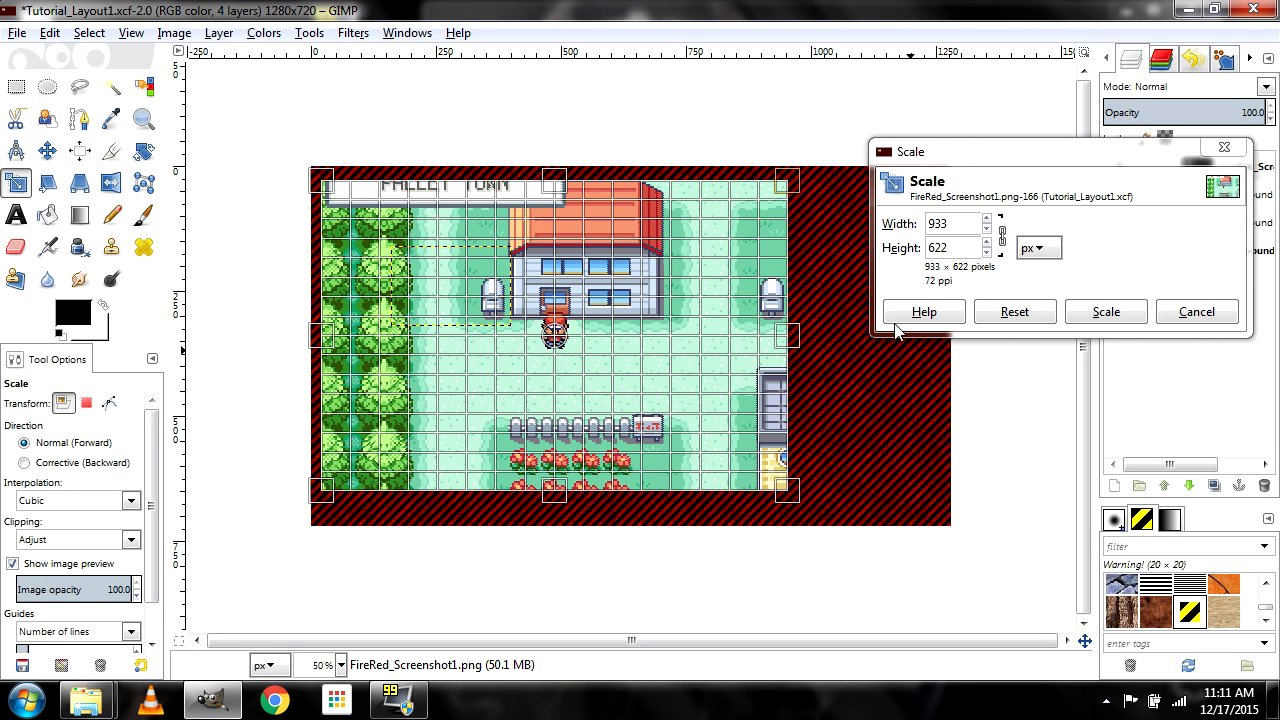
{"action": "left_click_drag", "start_coordinate": [806, 512], "coordinate": [746, 393]}
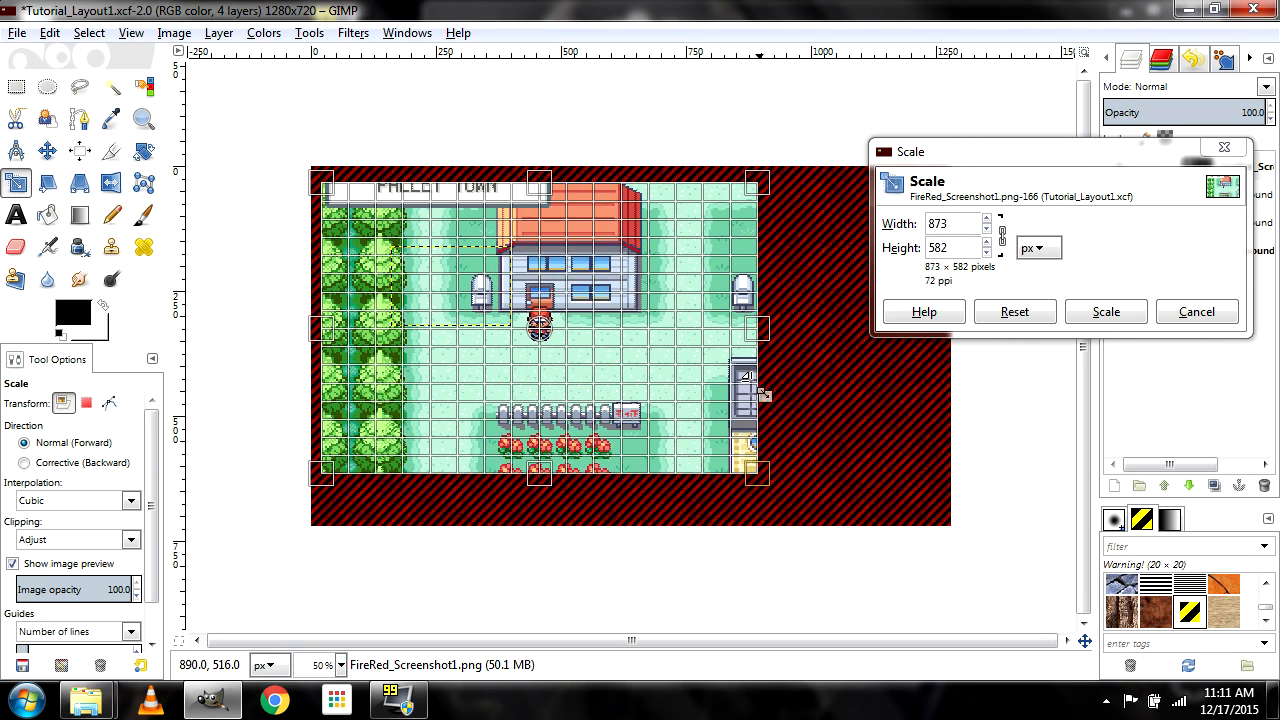
{"action": "left_click_drag", "start_coordinate": [758, 329], "coordinate": [787, 331]}
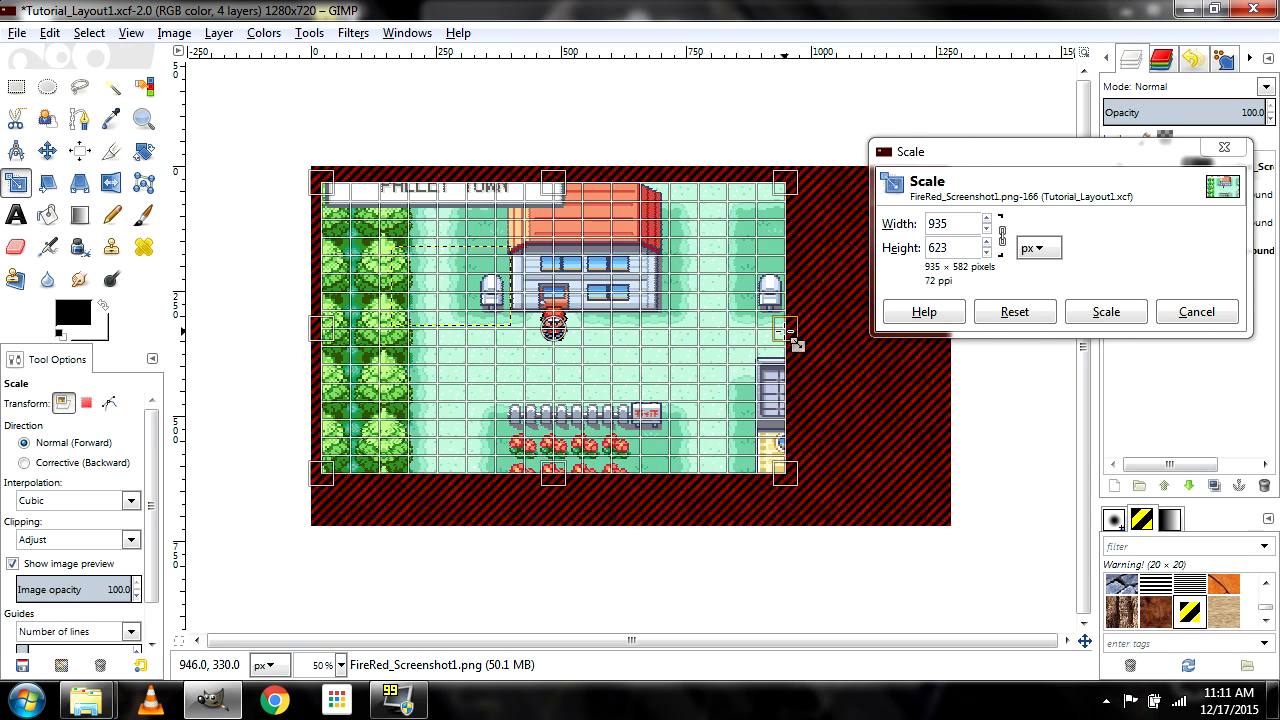
{"action": "key", "text": "Escape"}
Scale the FireRed screenshot preview proportionally to about 999 × 666 px, placed close to the canvas's upper-left corner
{"action": "left_click", "coordinate": [420, 322]}
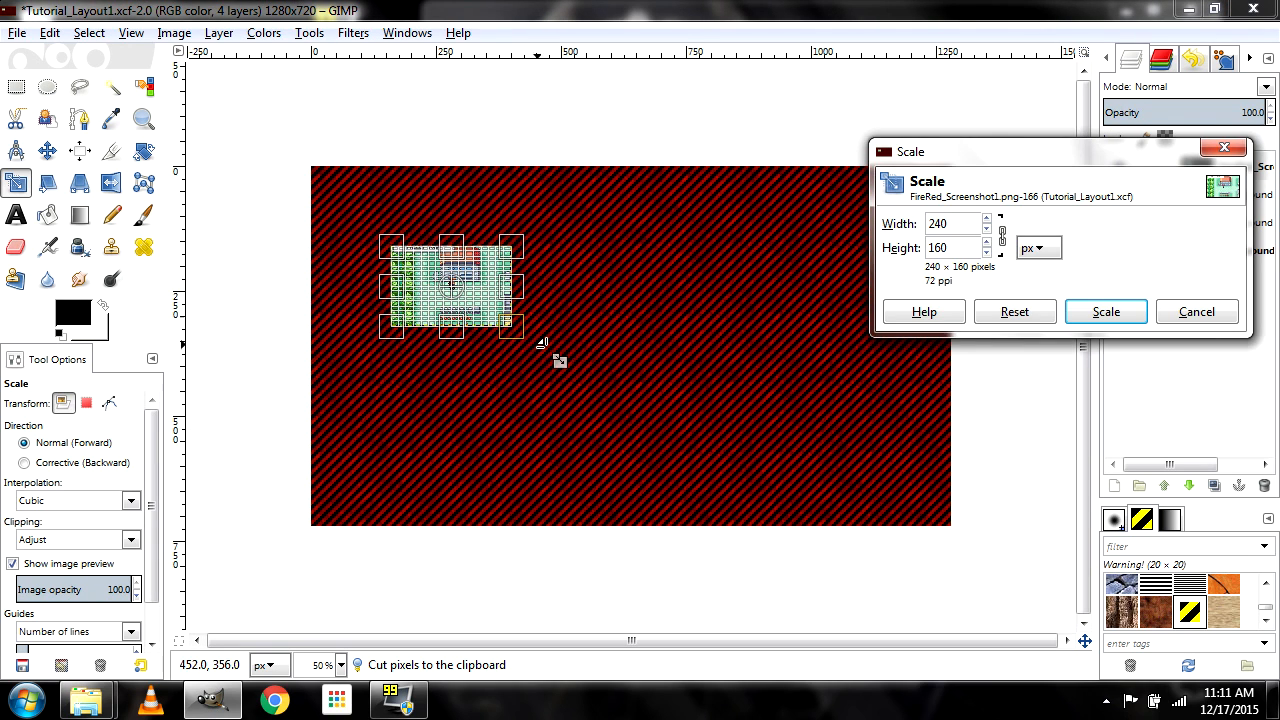
{"action": "left_click_drag", "start_coordinate": [510, 330], "coordinate": [732, 516]}
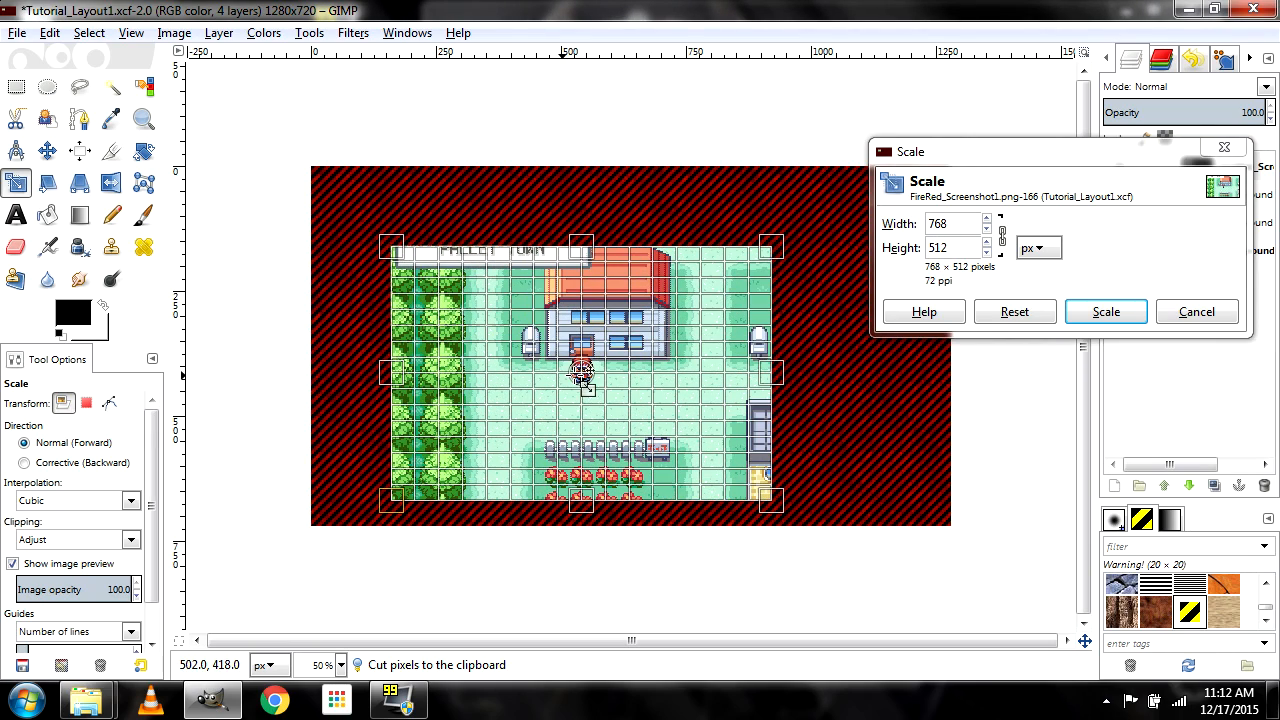
{"action": "left_click_drag", "start_coordinate": [583, 373], "coordinate": [516, 302]}
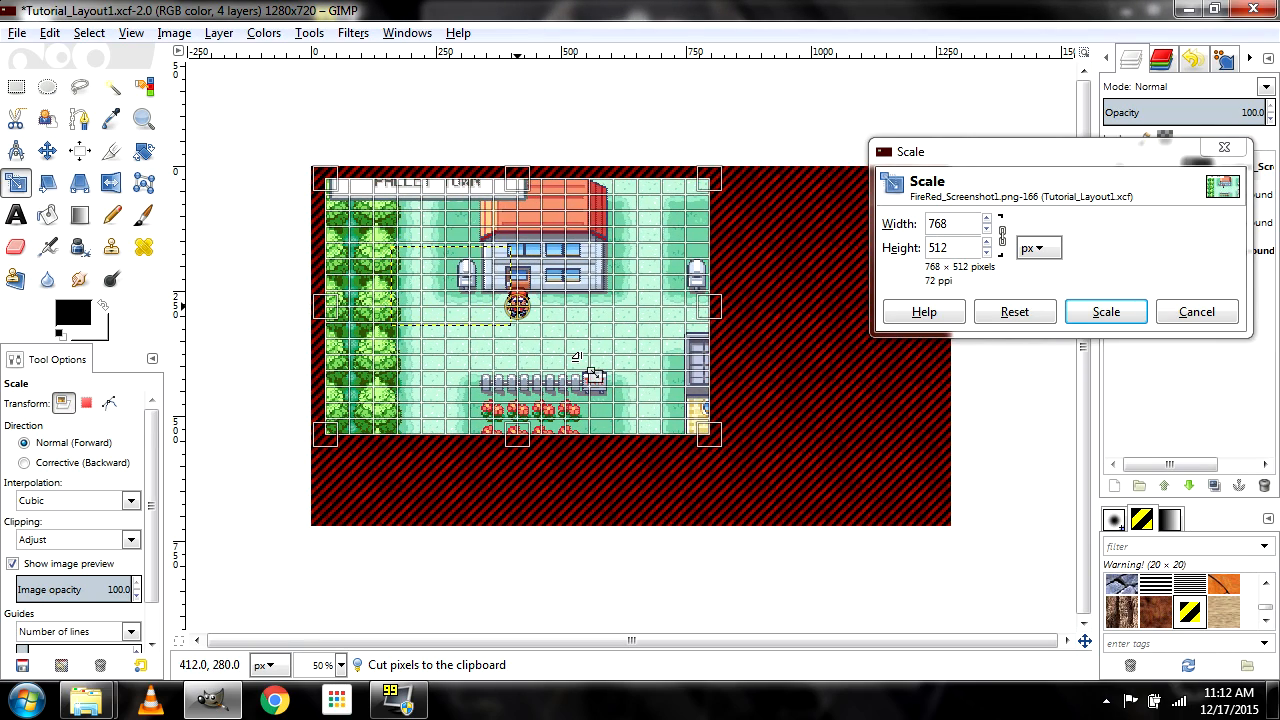
{"action": "left_click_drag", "start_coordinate": [730, 458], "coordinate": [748, 470]}
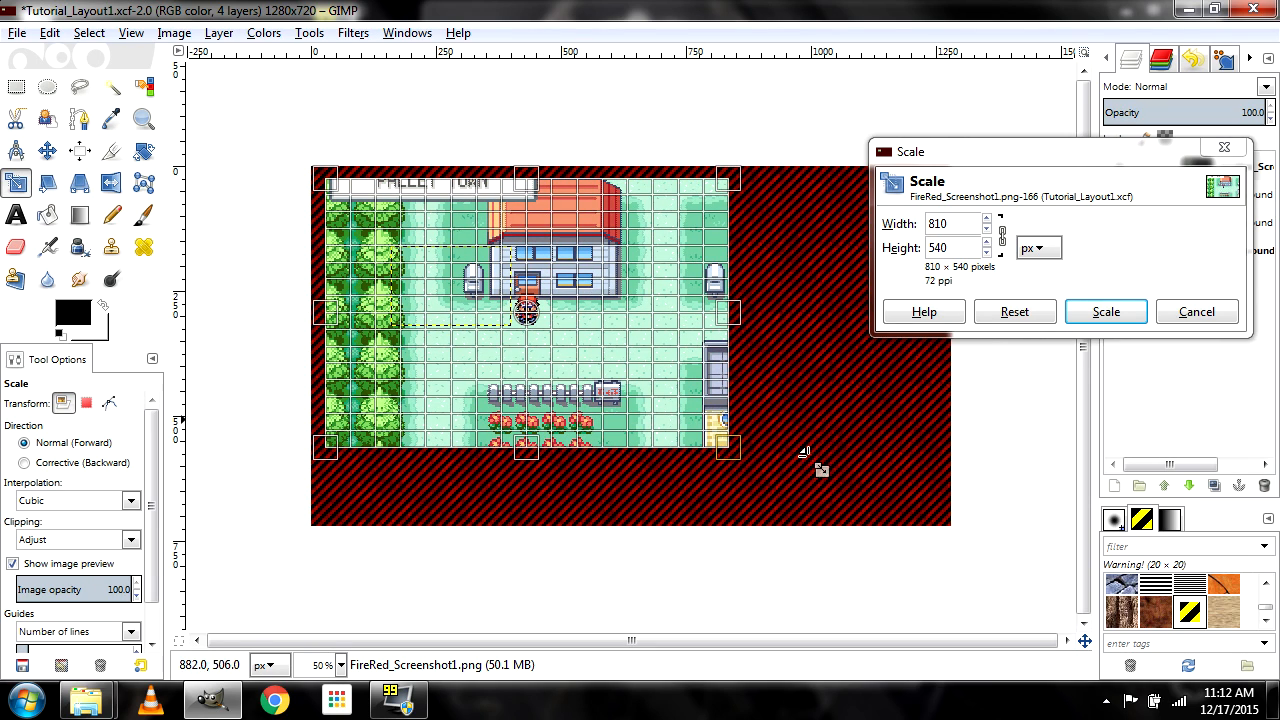
{"action": "left_click_drag", "start_coordinate": [742, 444], "coordinate": [846, 523]}
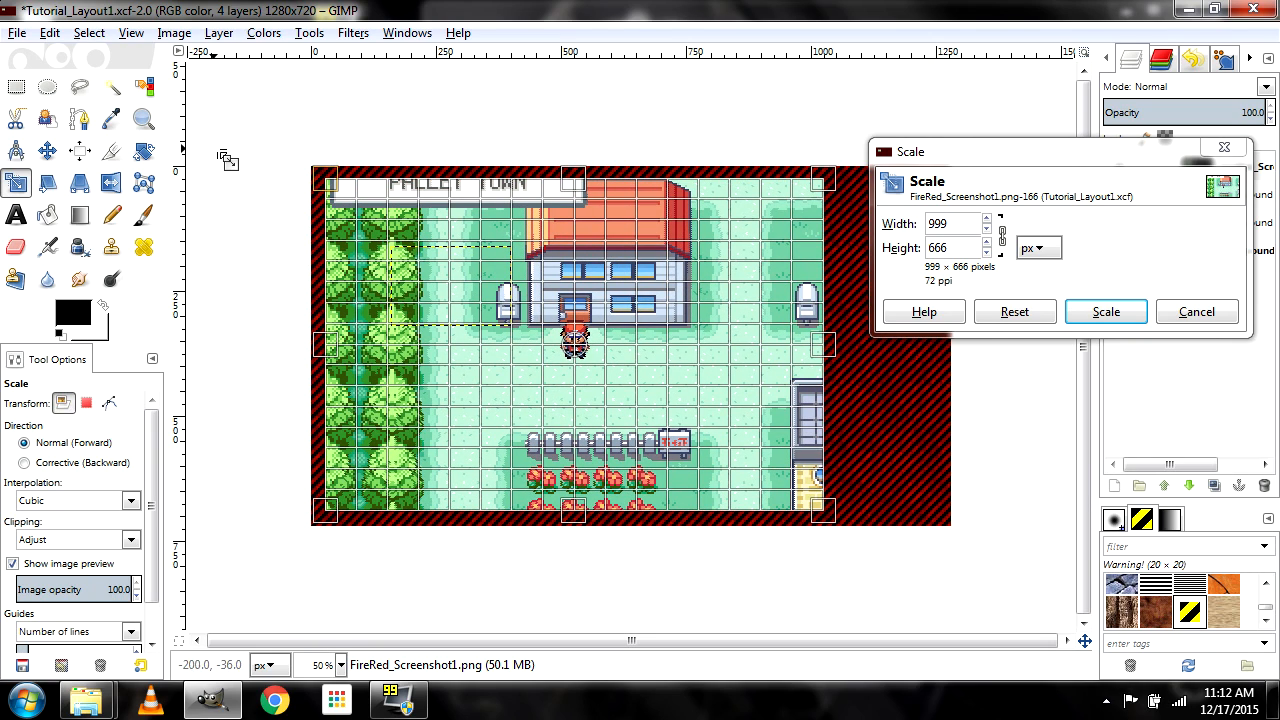
{"action": "left_click_drag", "start_coordinate": [335, 185], "coordinate": [323, 182]}
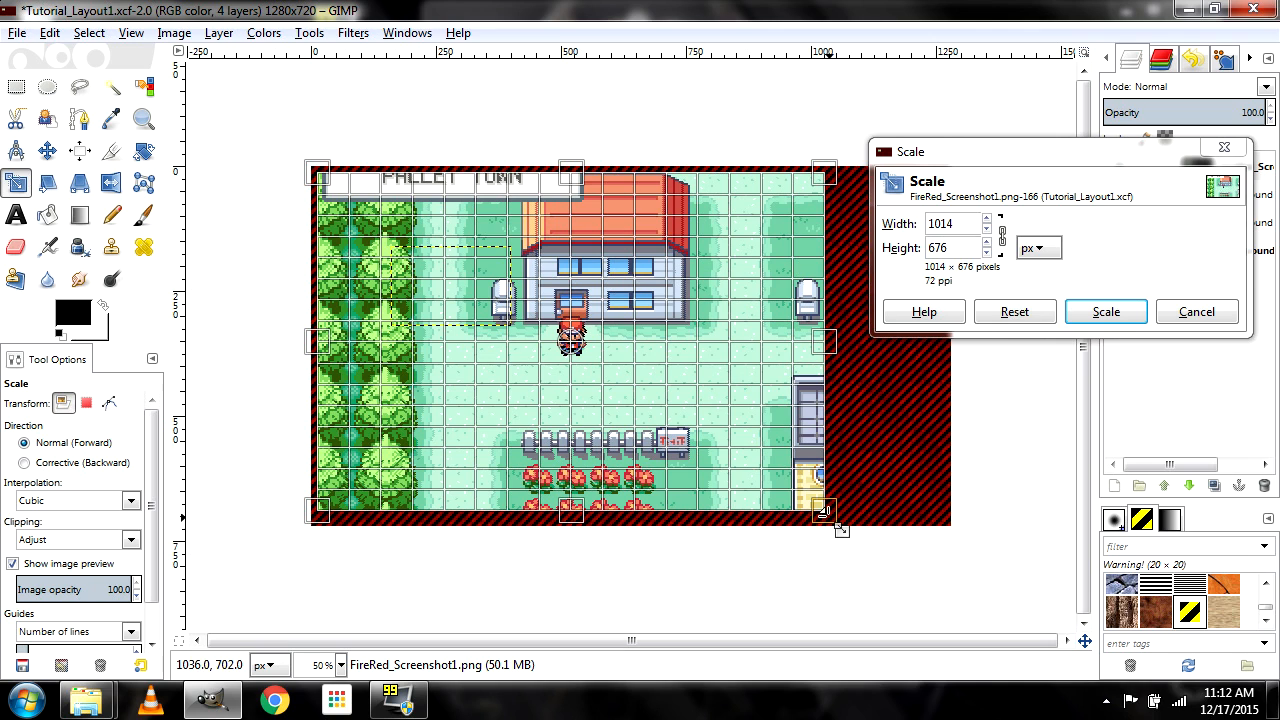
{"action": "left_click_drag", "start_coordinate": [826, 512], "coordinate": [816, 507]}
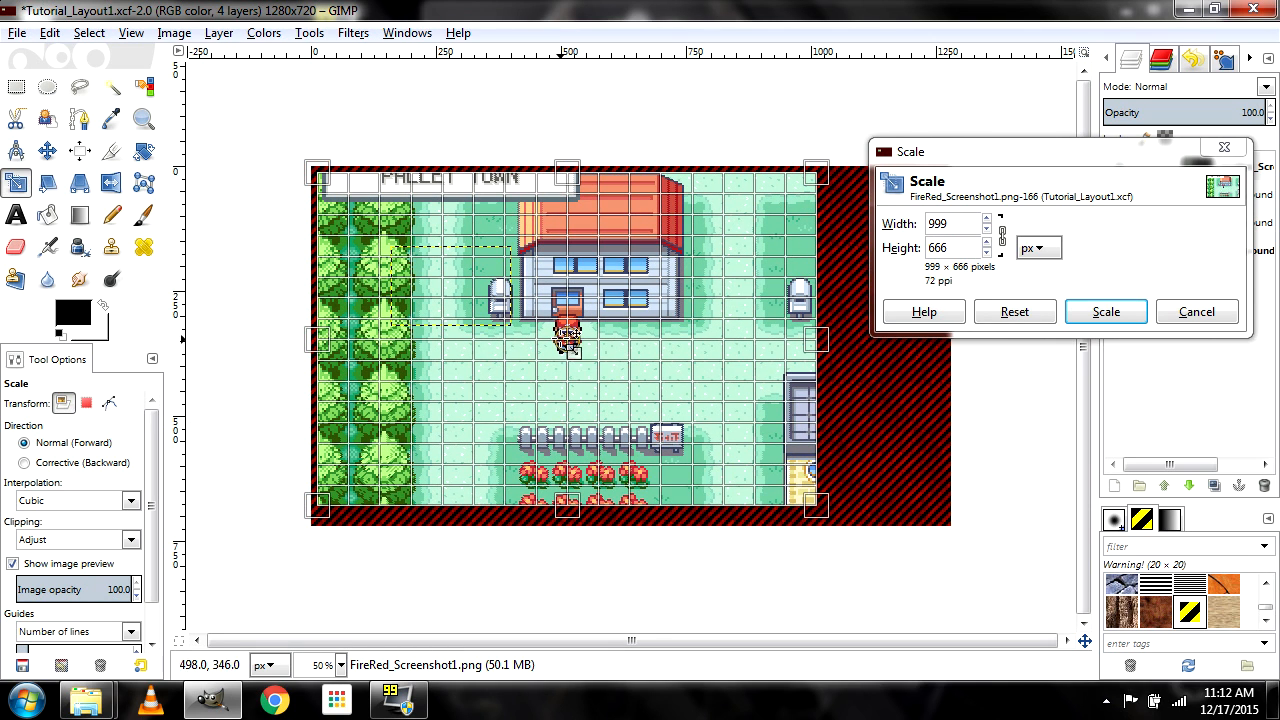
Enlarge the FireRed screenshot proportionally to 1056 × 704 px, nearly filling the canvas height, and apply the scaling
{"action": "left_click_drag", "start_coordinate": [973, 152], "coordinate": [1054, 95]}
{"action": "left_click_drag", "start_coordinate": [813, 475], "coordinate": [866, 544]}
{"action": "left_click_drag", "start_coordinate": [318, 175], "coordinate": [319, 178]}
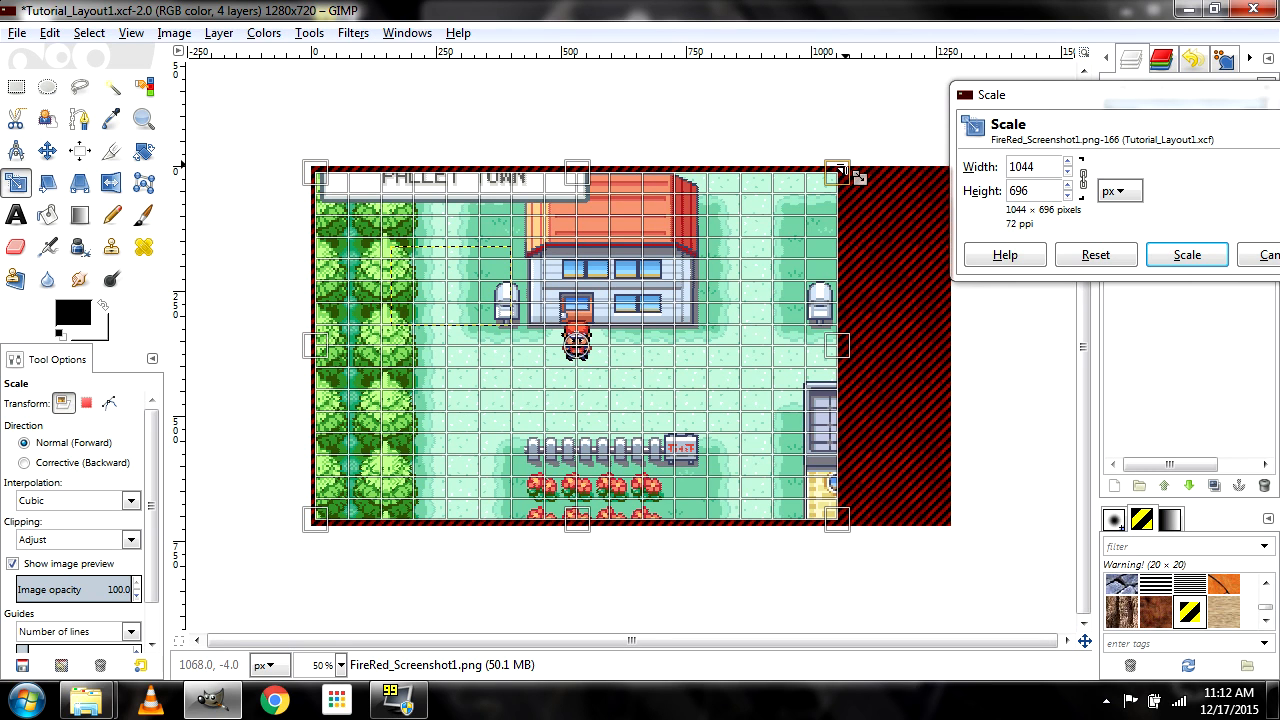
{"action": "left_click_drag", "start_coordinate": [857, 173], "coordinate": [862, 170]}
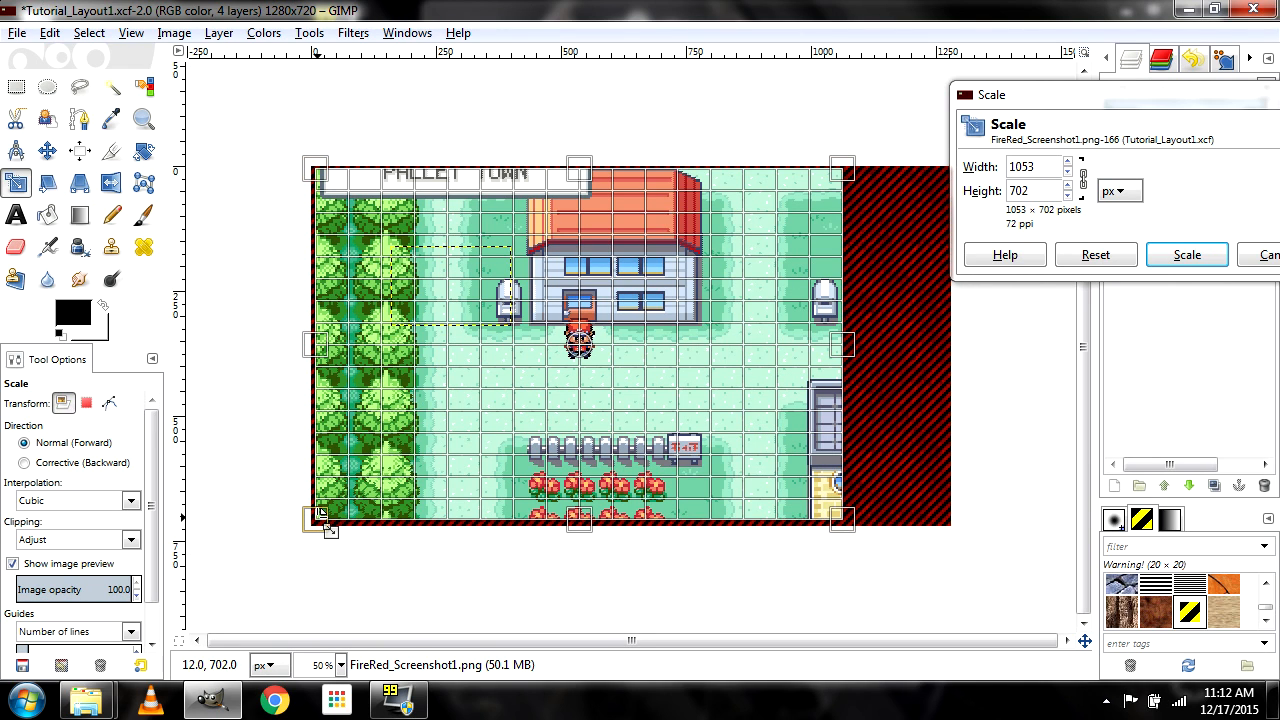
{"action": "left_click_drag", "start_coordinate": [318, 513], "coordinate": [316, 517]}
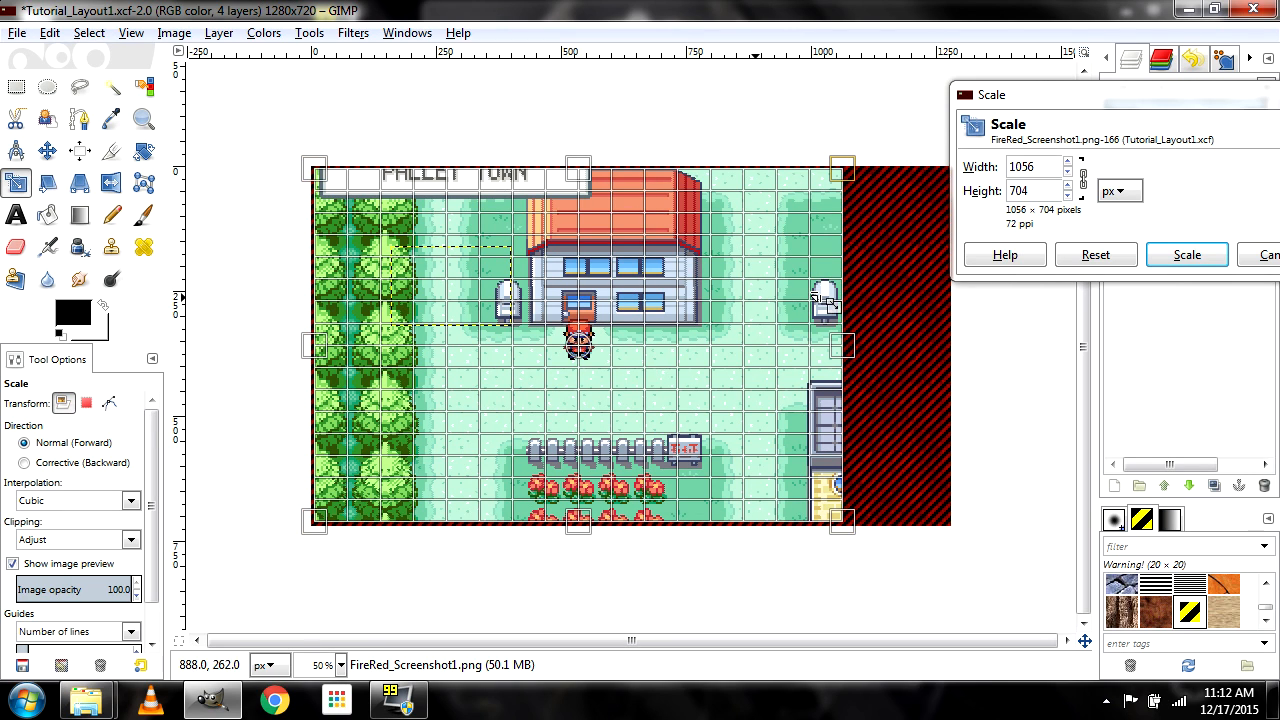
{"action": "left_click", "coordinate": [1187, 255]}
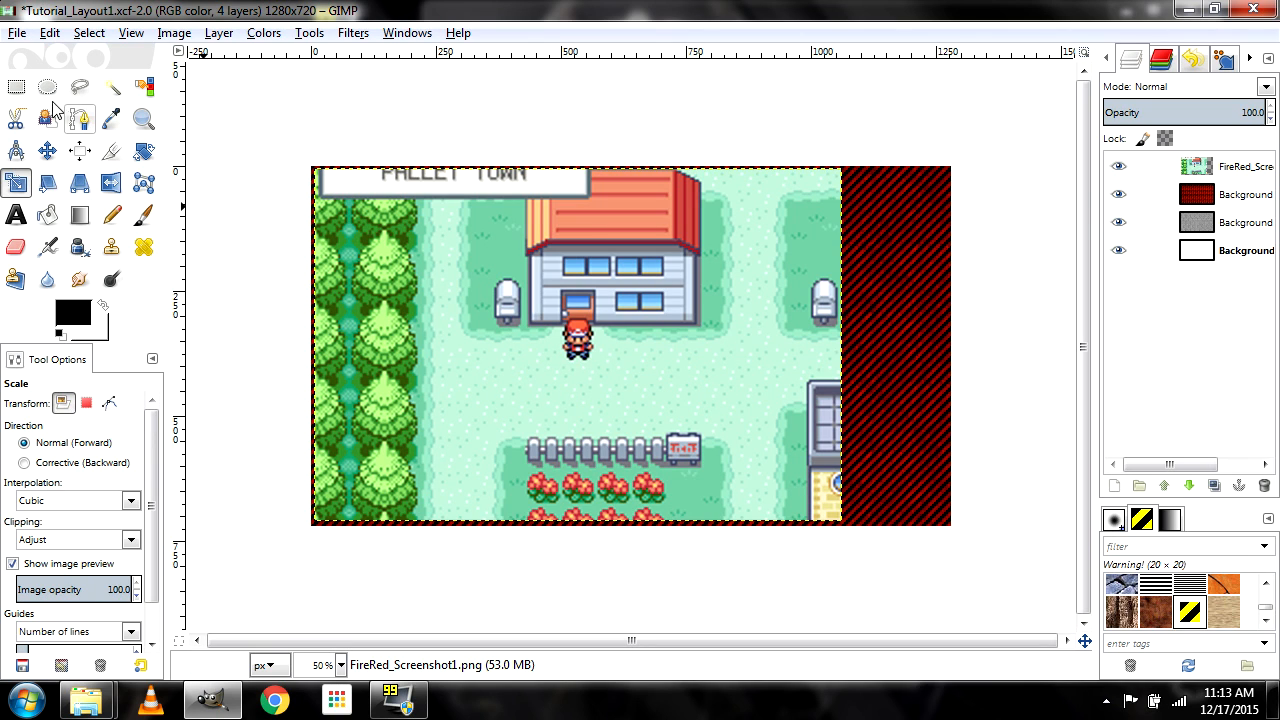
Nudge the FireRed screenshot layer left and up with the Move tool until it sits flush in the canvas's upper-left corner
{"action": "left_click", "coordinate": [47, 150]}
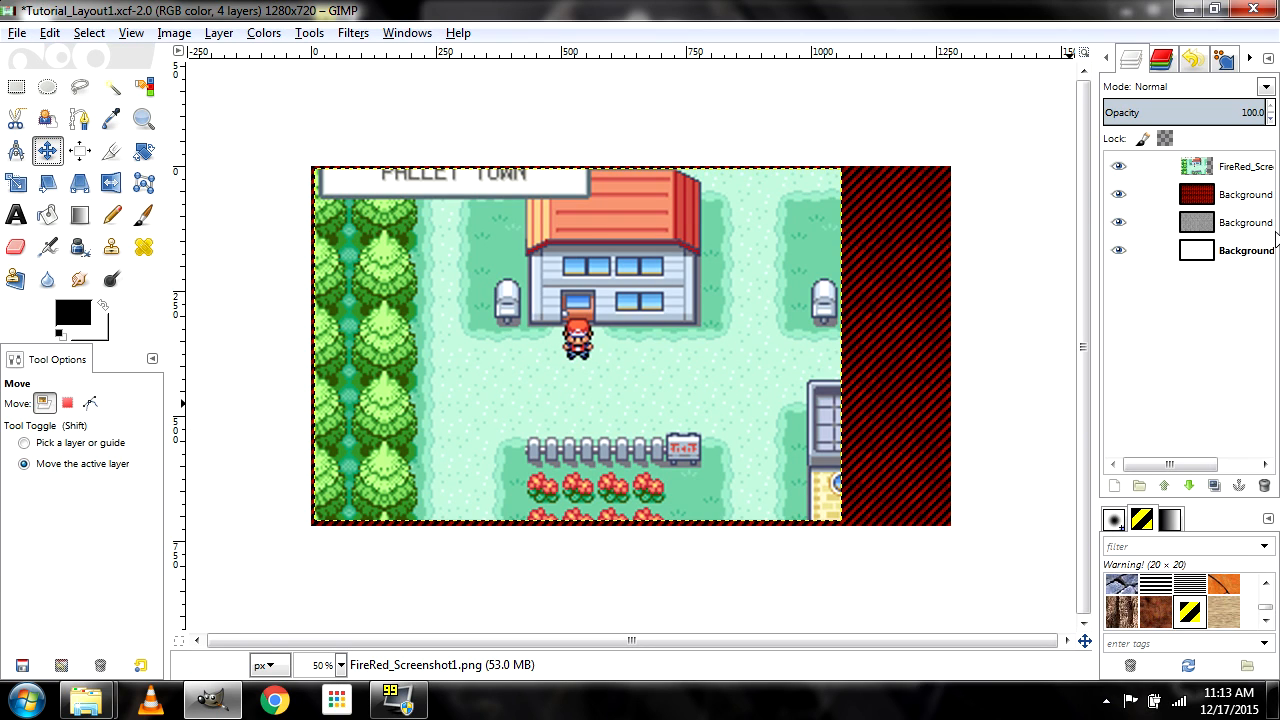
{"action": "left_click", "coordinate": [1265, 255]}
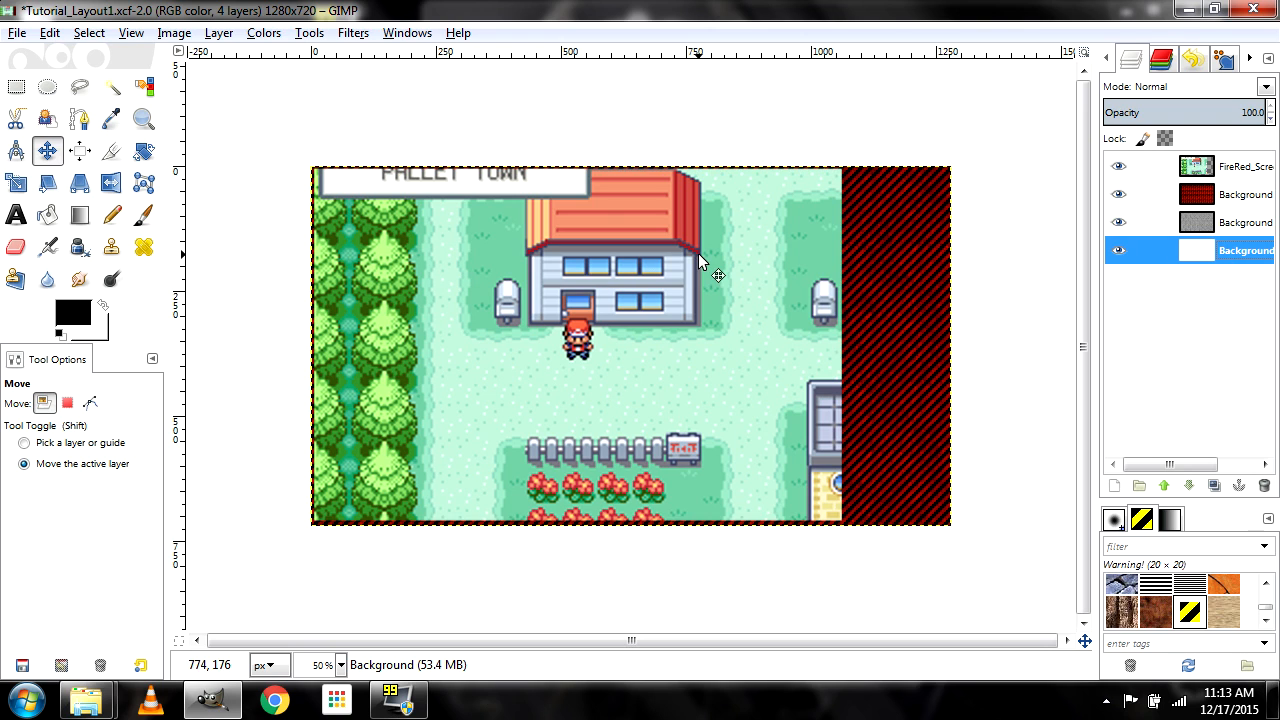
{"action": "scroll", "coordinate": [622, 330], "scroll_direction": "up", "scroll_amount": 1, "text": "ctrl"}
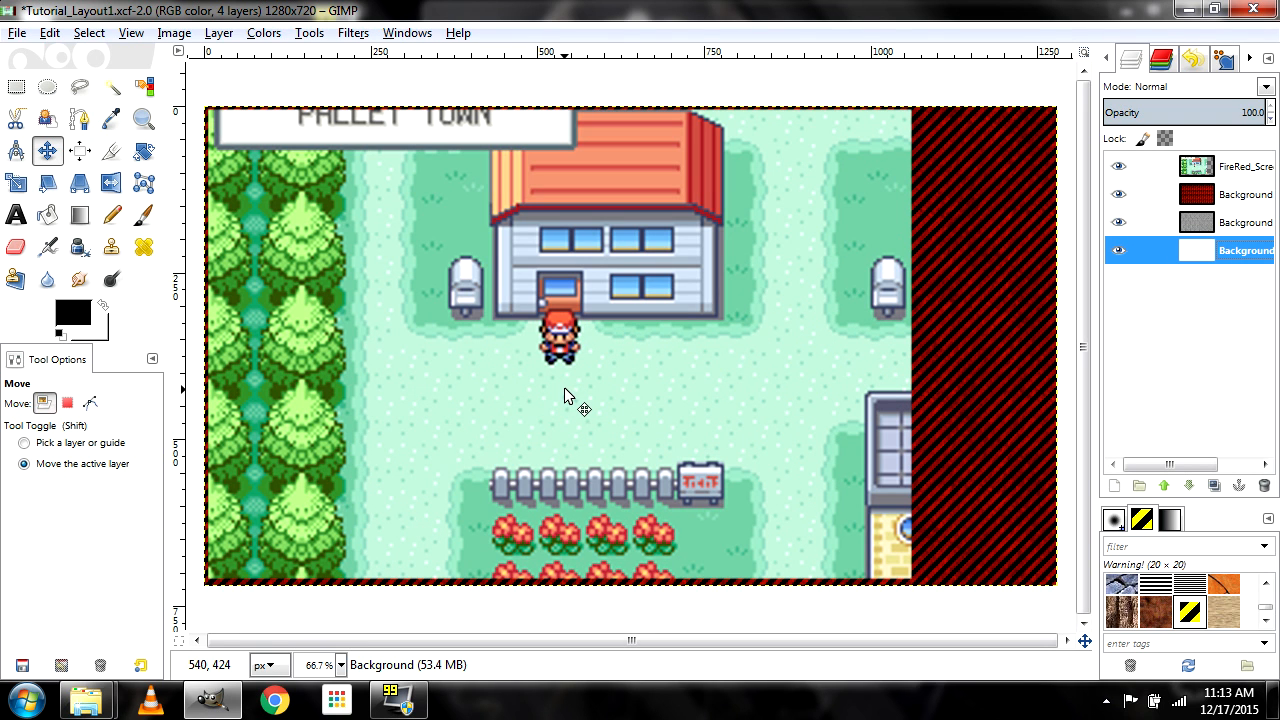
{"action": "left_click", "coordinate": [1145, 166]}
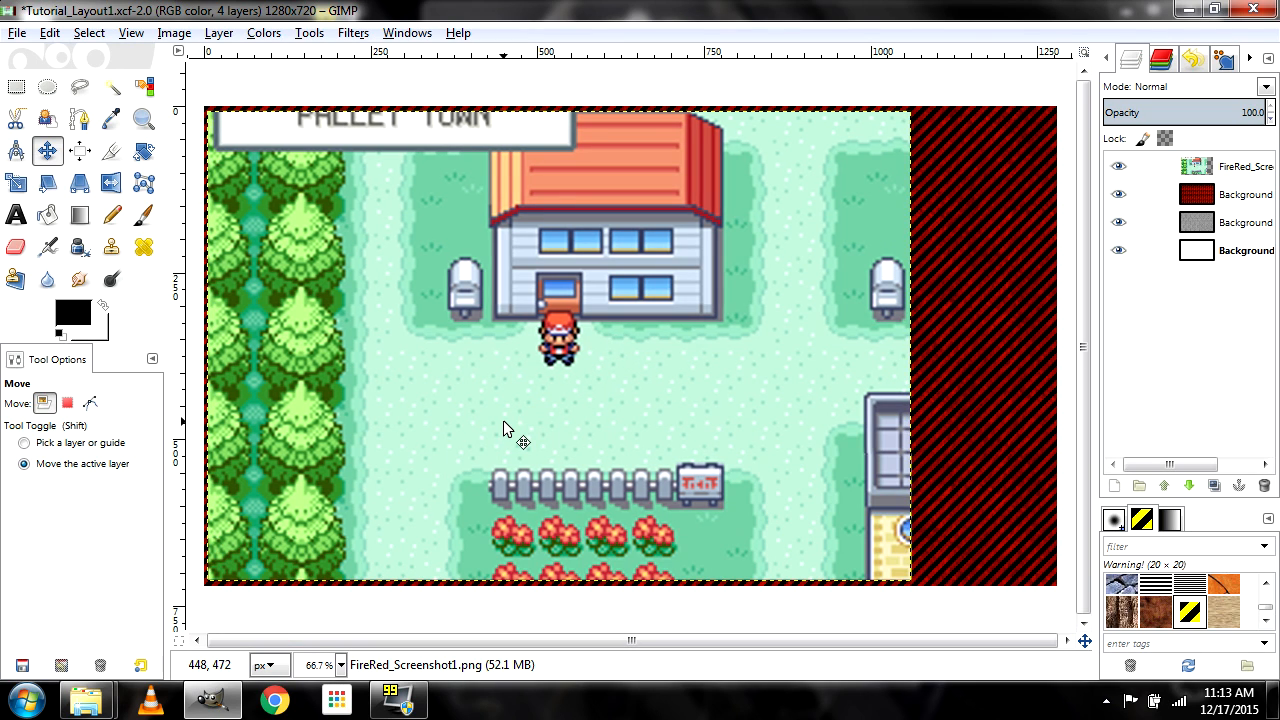
{"action": "key", "text": "Left"}
{"action": "key", "text": "Left"}
{"action": "key", "text": "Left"}
{"action": "key", "text": "Left"}
{"action": "key", "text": "Left"}
{"action": "key", "text": "Left"}
{"action": "key", "text": "Up"}
{"action": "key", "text": "Up"}
{"action": "key", "text": "Up"}
{"action": "key", "text": "Up"}
{"action": "key", "text": "Up"}
{"action": "key", "text": "Up"}
{"action": "key", "text": "Up"}
{"action": "key", "text": "Up"}
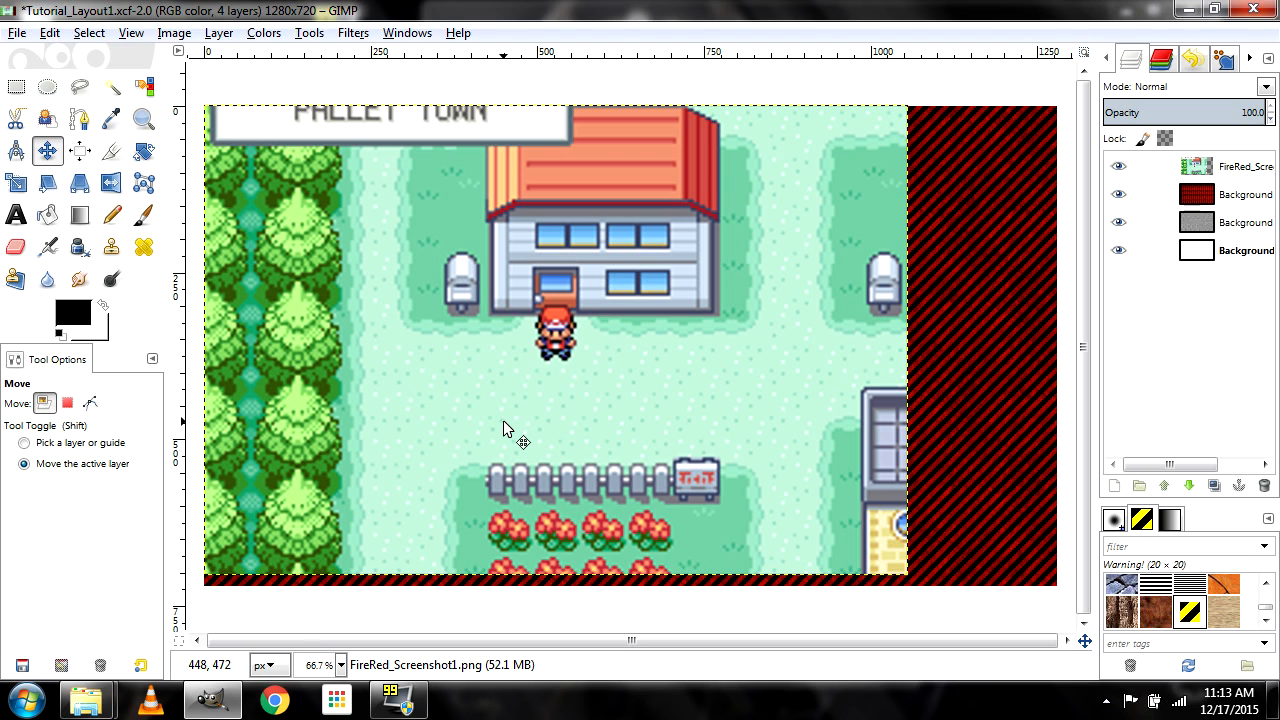
Nudge the FireRed screenshot layer down and right until a thin striped border shows evenly around its upper, lower and left edges
{"action": "key", "text": "Down"}
{"action": "key", "text": "Down"}
{"action": "key", "text": "Down"}
{"action": "key", "text": "Down"}
{"action": "key", "text": "Down"}
{"action": "key", "text": "Down"}
{"action": "key", "text": "Right"}
{"action": "key", "text": "Right"}
{"action": "key", "text": "Right"}
{"action": "key", "text": "Right"}
{"action": "key", "text": "Right"}
{"action": "key", "text": "Right"}
{"action": "key", "text": "Right"}
{"action": "key", "text": "Right"}
{"action": "key", "text": "Right"}
{"action": "key", "text": "Left"}
{"action": "key", "text": "Left"}
{"action": "key", "text": "Left"}
{"action": "key", "text": "Left"}
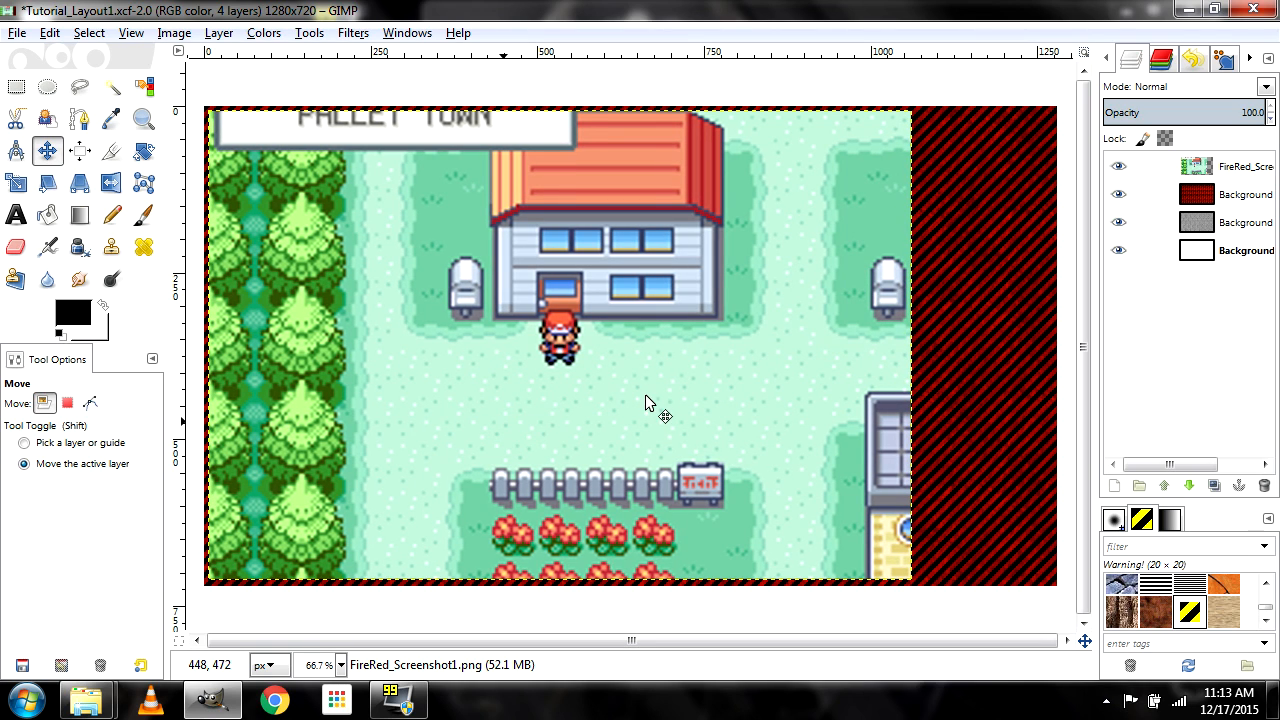
{"action": "left_click", "coordinate": [1213, 252]}
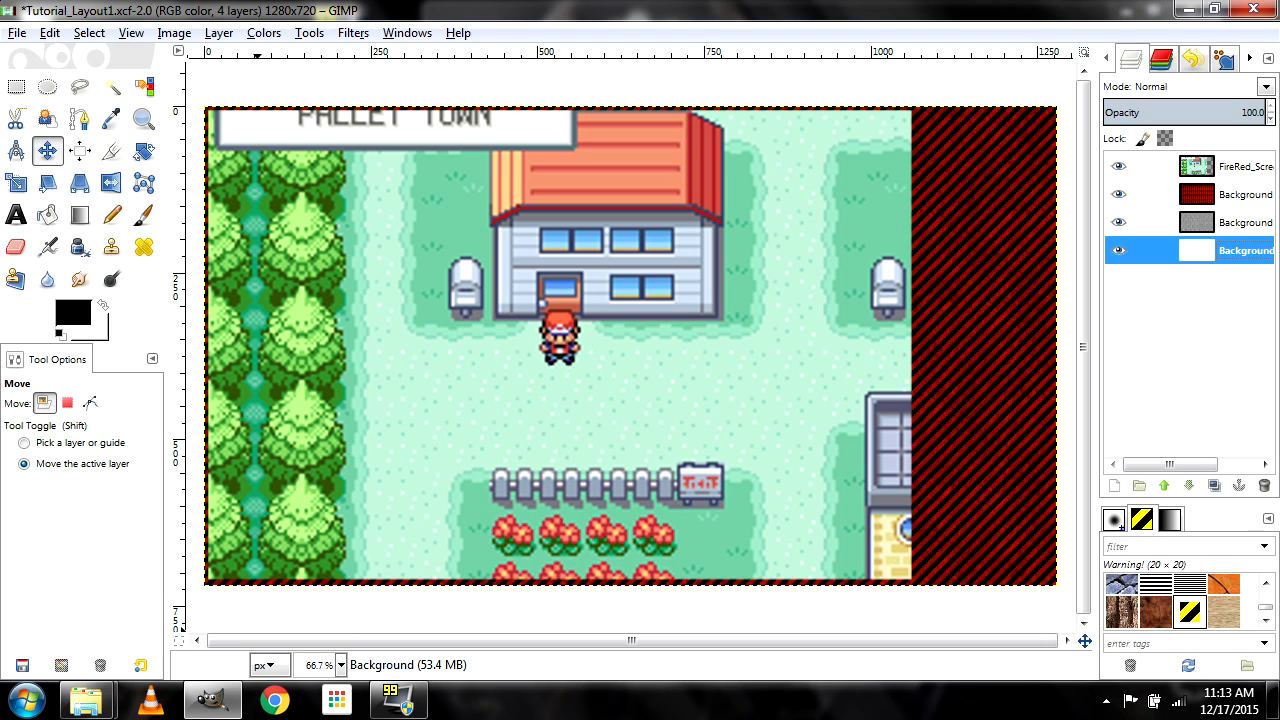
{"action": "key", "text": "1"}
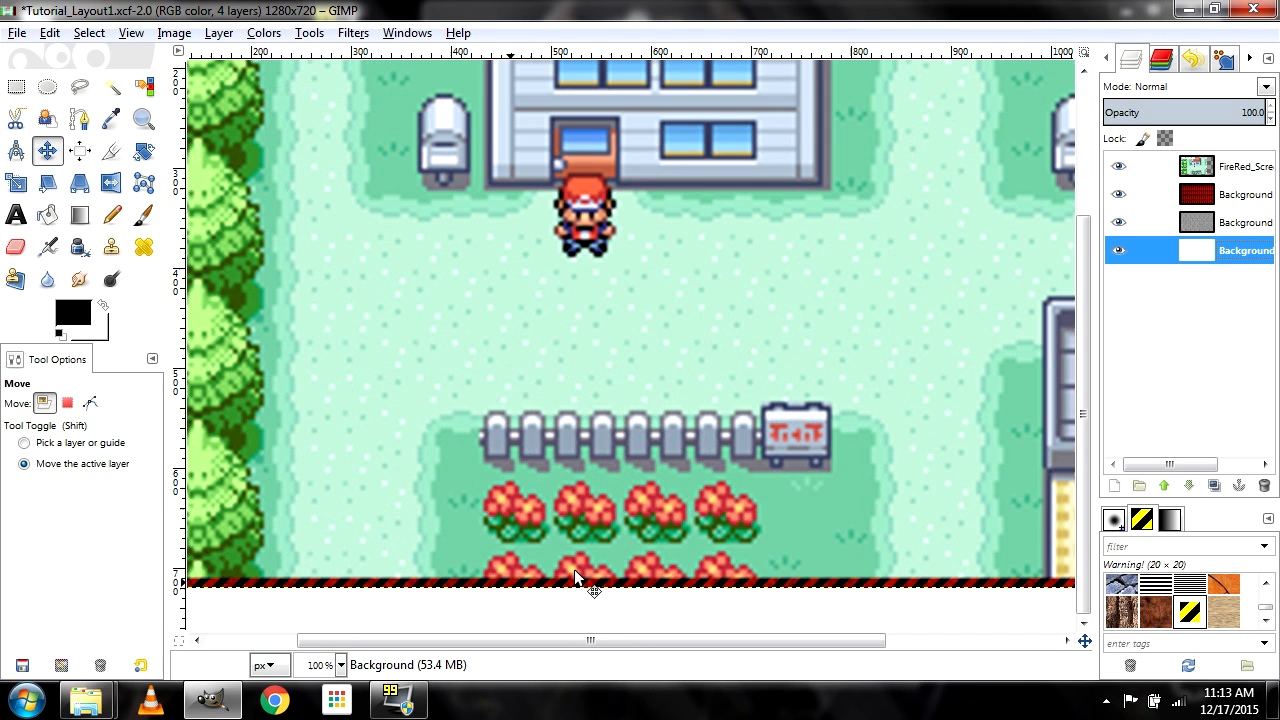
{"action": "left_click_drag", "start_coordinate": [809, 641], "coordinate": [831, 617]}
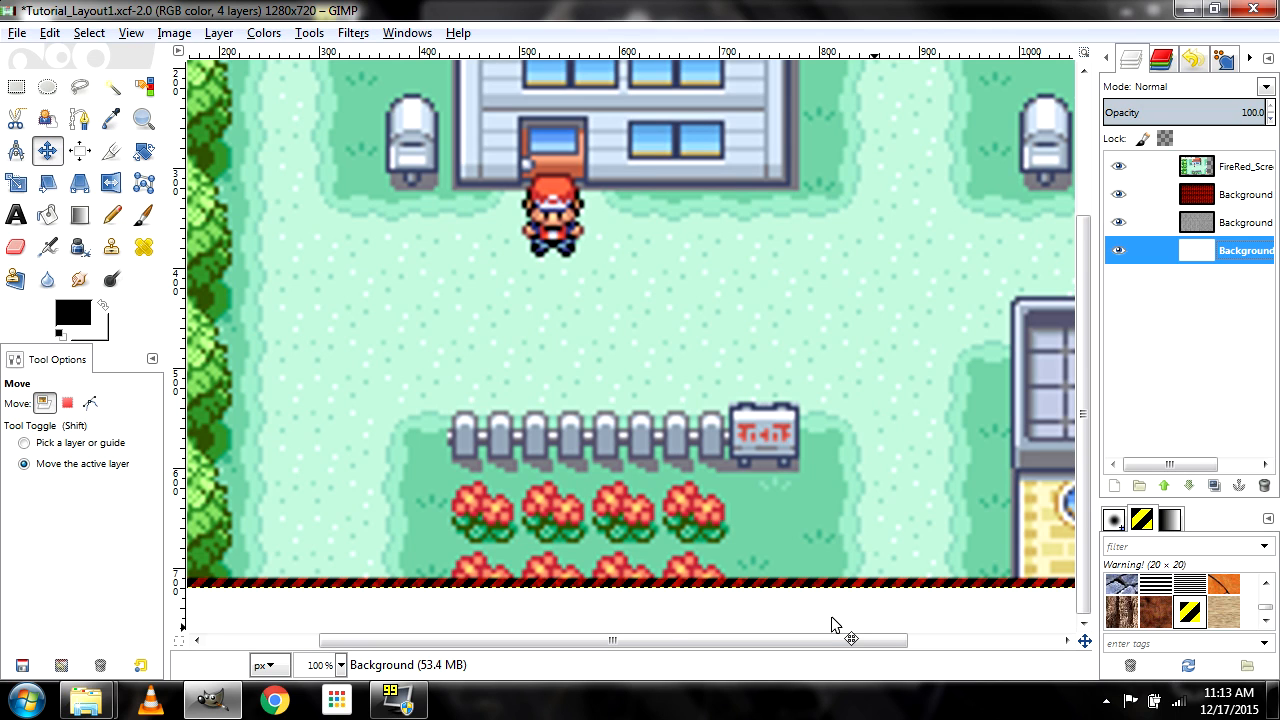
{"action": "key", "text": "minus"}
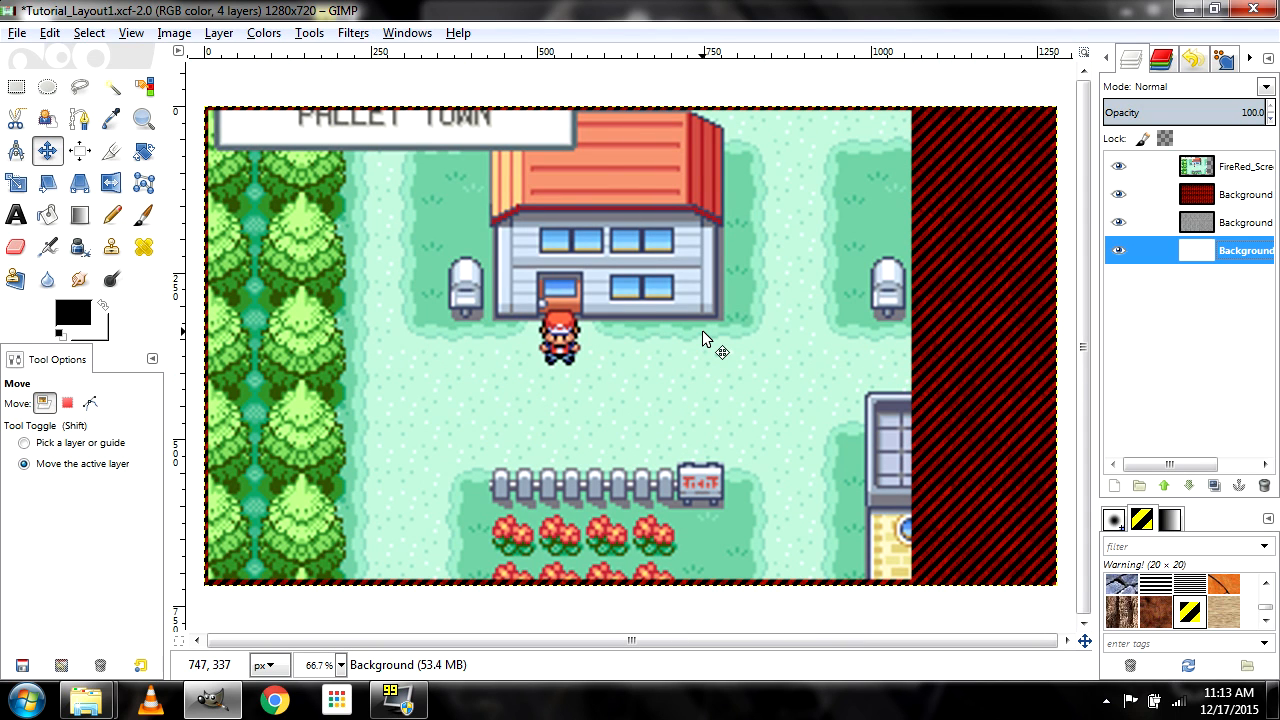
{"action": "key", "text": "minus"}
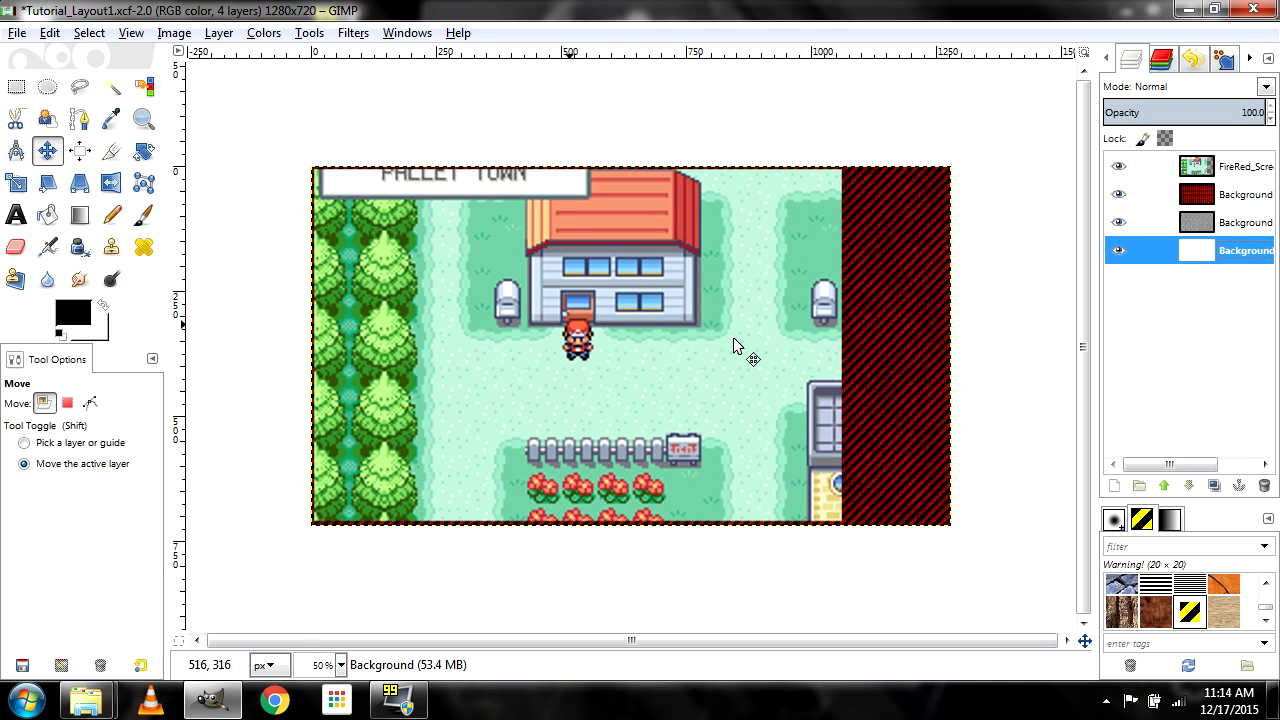
Rename the FireRed screenshot layer as Screen
{"action": "left_click", "coordinate": [1238, 172]}
{"action": "double_click", "coordinate": [1245, 172]}
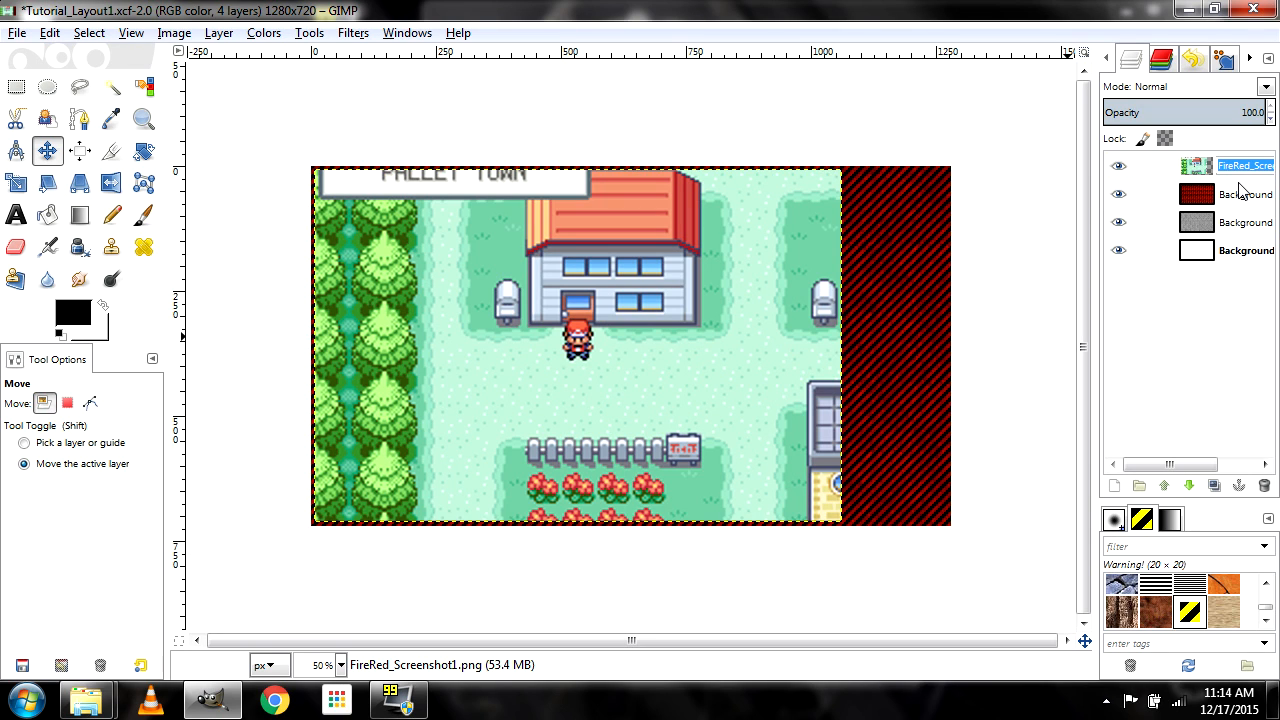
{"action": "type", "text": "Scr"}
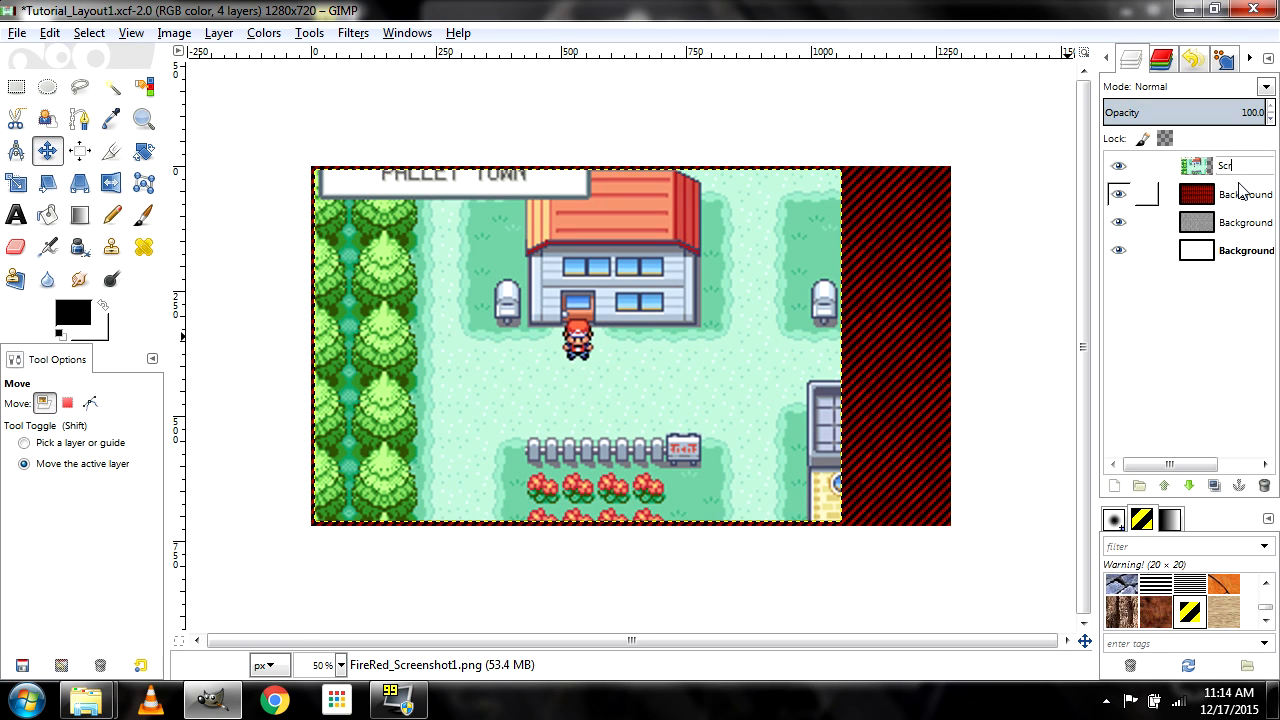
{"action": "type", "text": "een"}
{"action": "key", "text": "Return"}
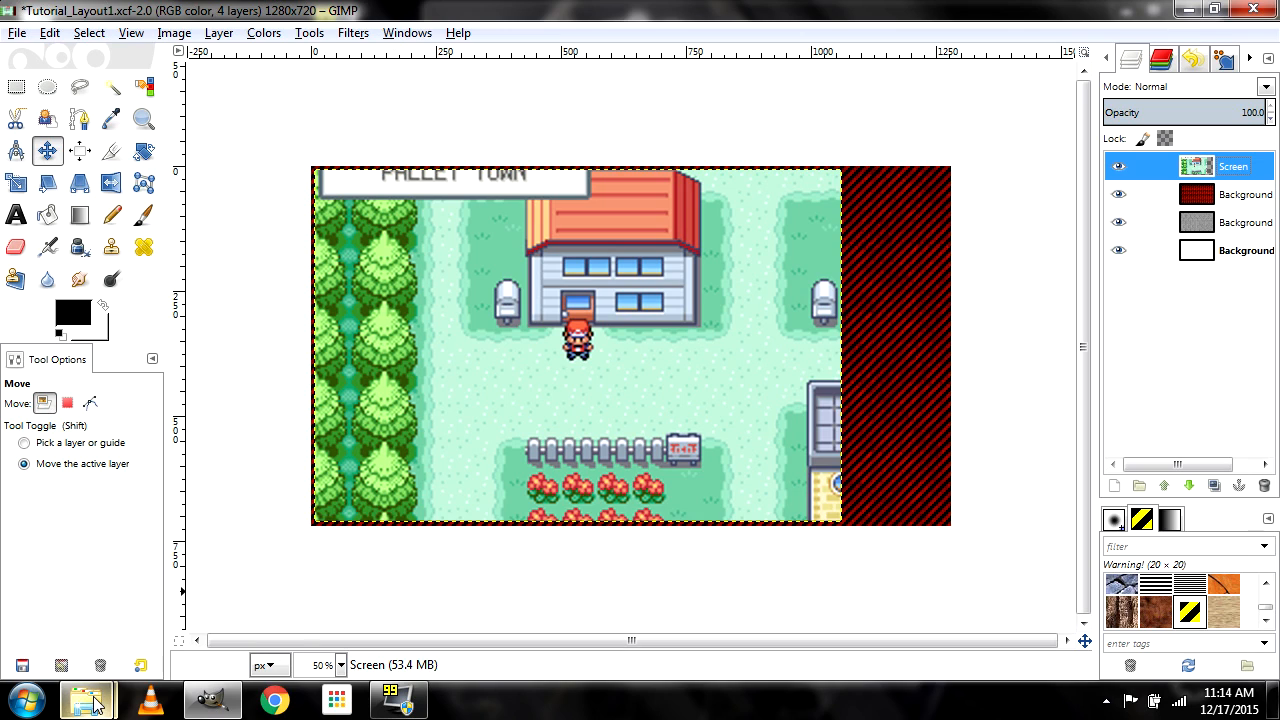
Add Pokeball.PNG from the NuzTut Graphics folder as a new layer and move it over the striped strip beside the screenshot
{"action": "mouse_move", "coordinate": [95, 705]}
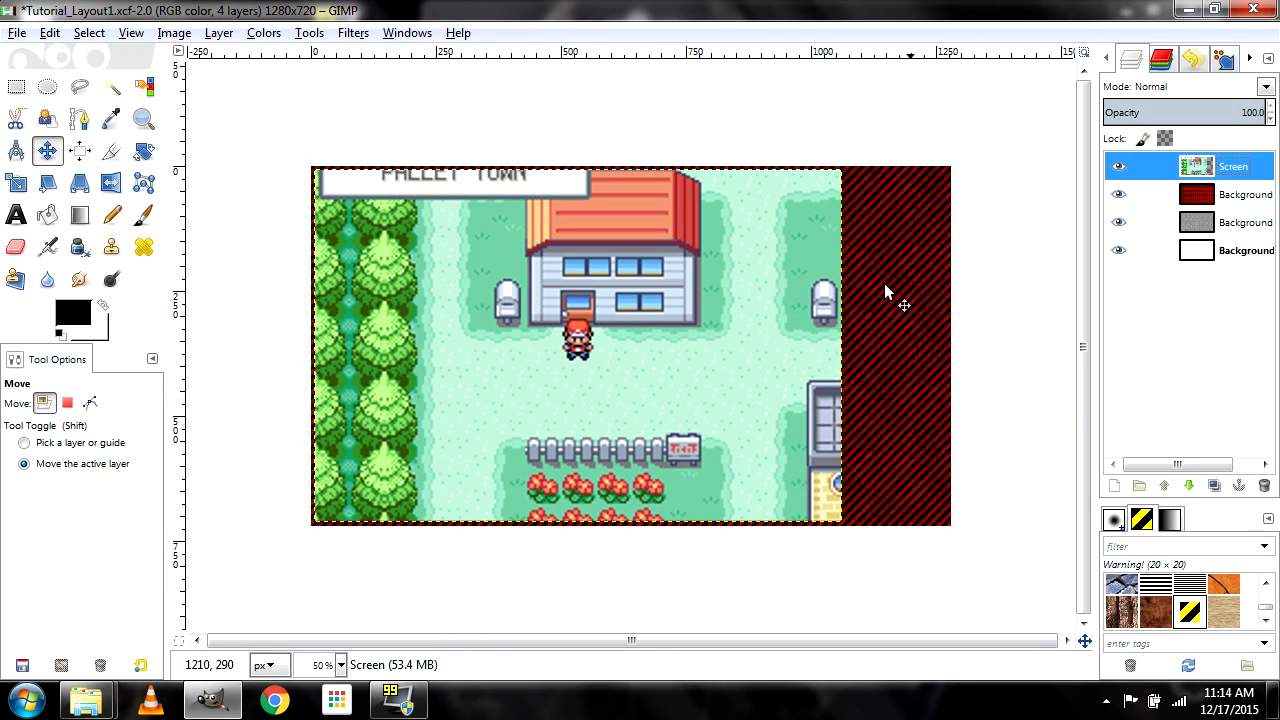
{"action": "left_click", "coordinate": [86, 700]}
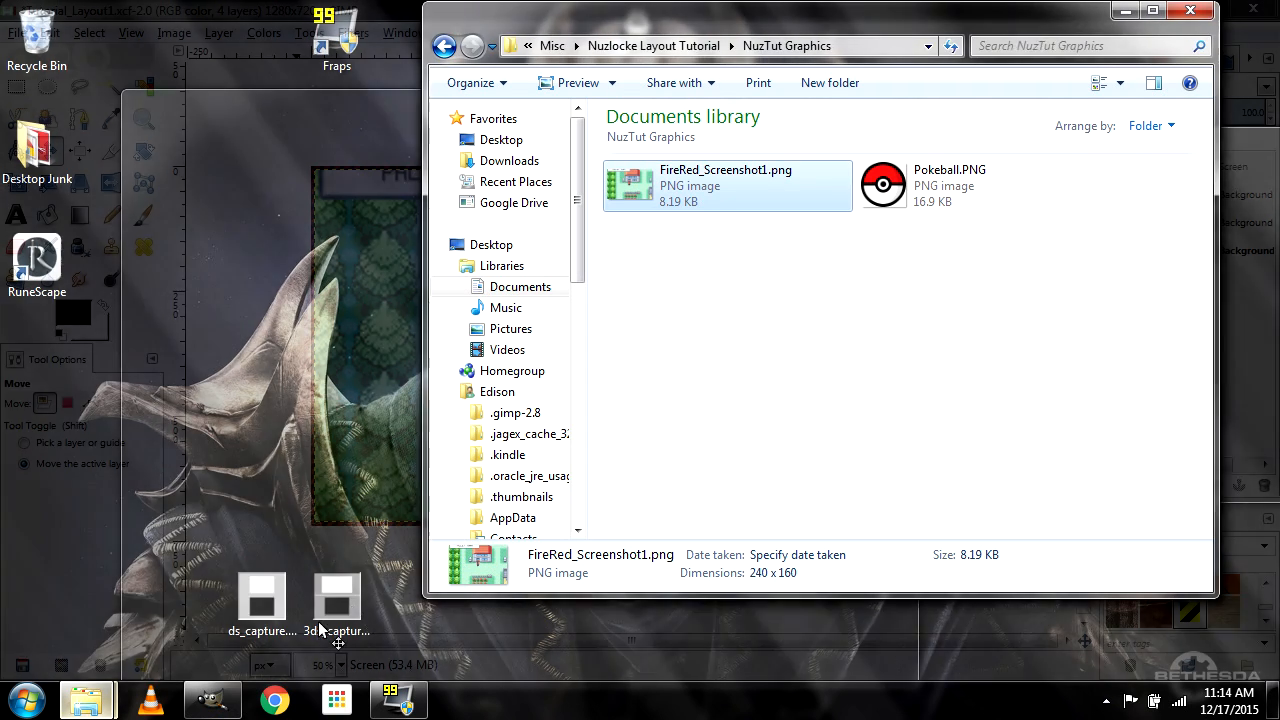
{"action": "left_click", "coordinate": [318, 621]}
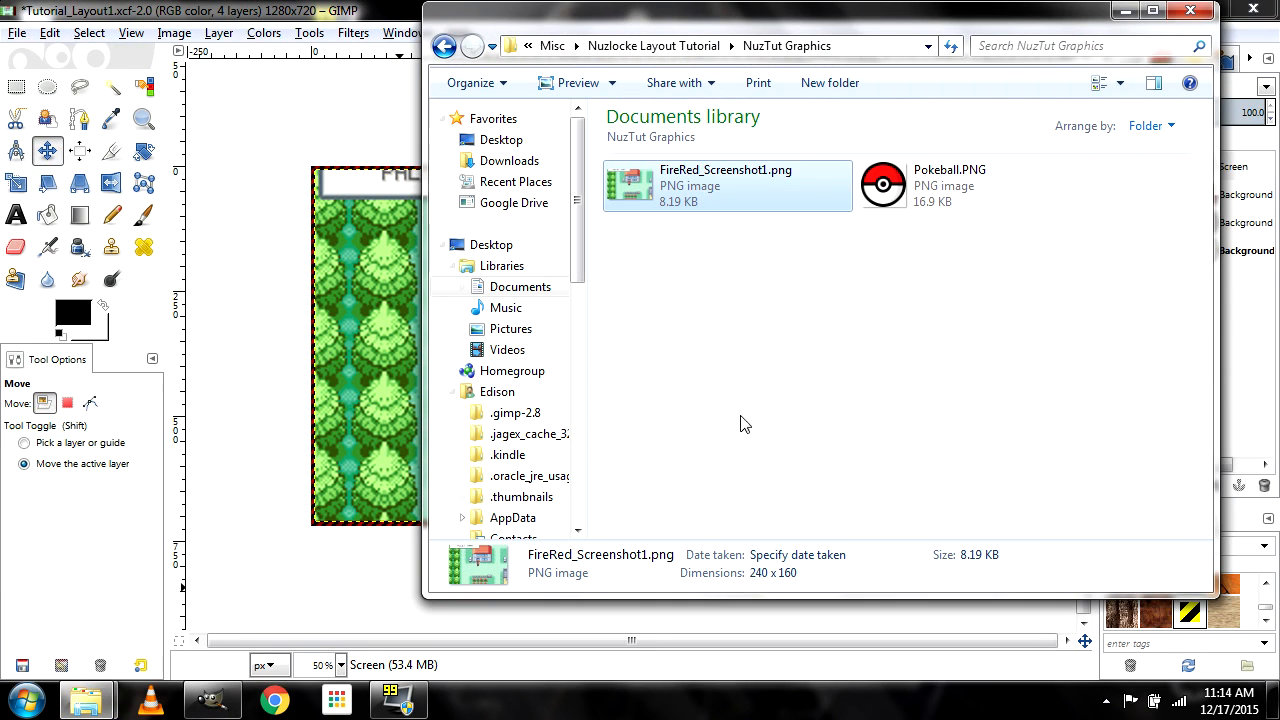
{"action": "left_click", "coordinate": [999, 189]}
{"action": "left_click_drag", "start_coordinate": [983, 187], "coordinate": [328, 314]}
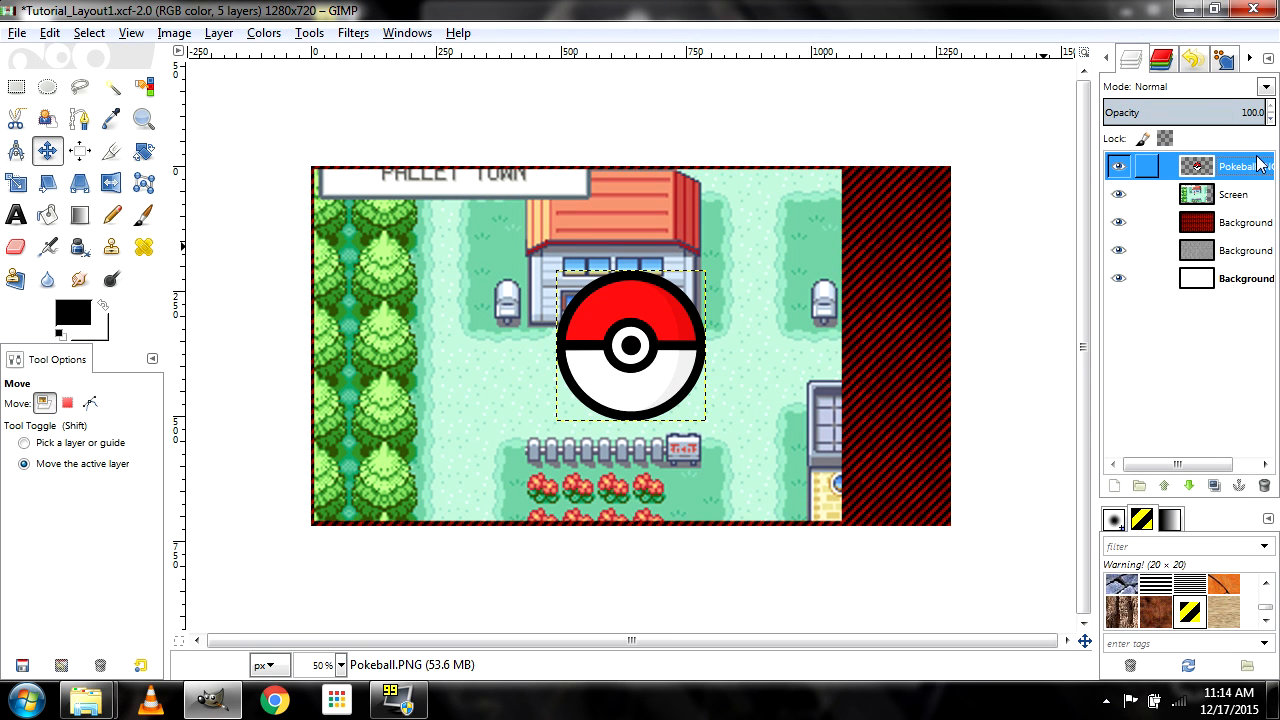
{"action": "left_click_drag", "start_coordinate": [640, 358], "coordinate": [876, 353]}
{"action": "key", "text": "plus"}
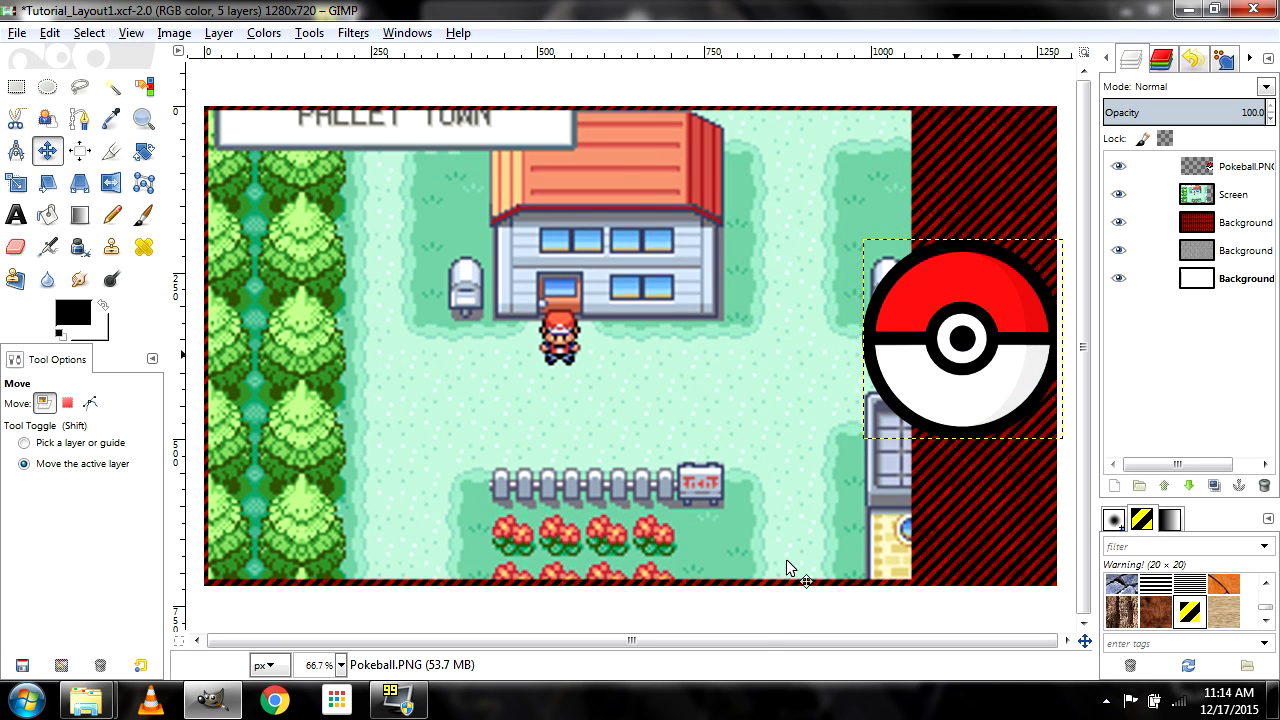
Scale the Pokeball layer down to 88 × 88 px, within the striped strip
{"action": "left_click", "coordinate": [16, 182]}
{"action": "left_click", "coordinate": [910, 308]}
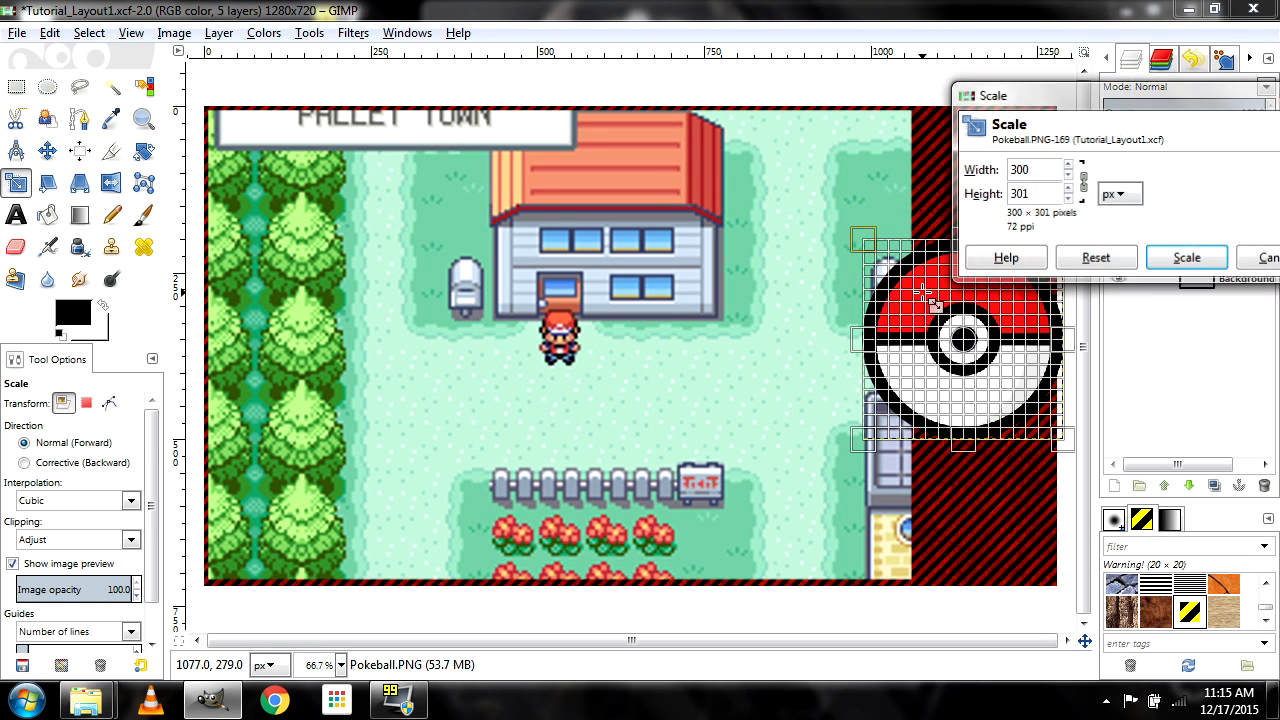
{"action": "left_click_drag", "start_coordinate": [866, 242], "coordinate": [948, 473]}
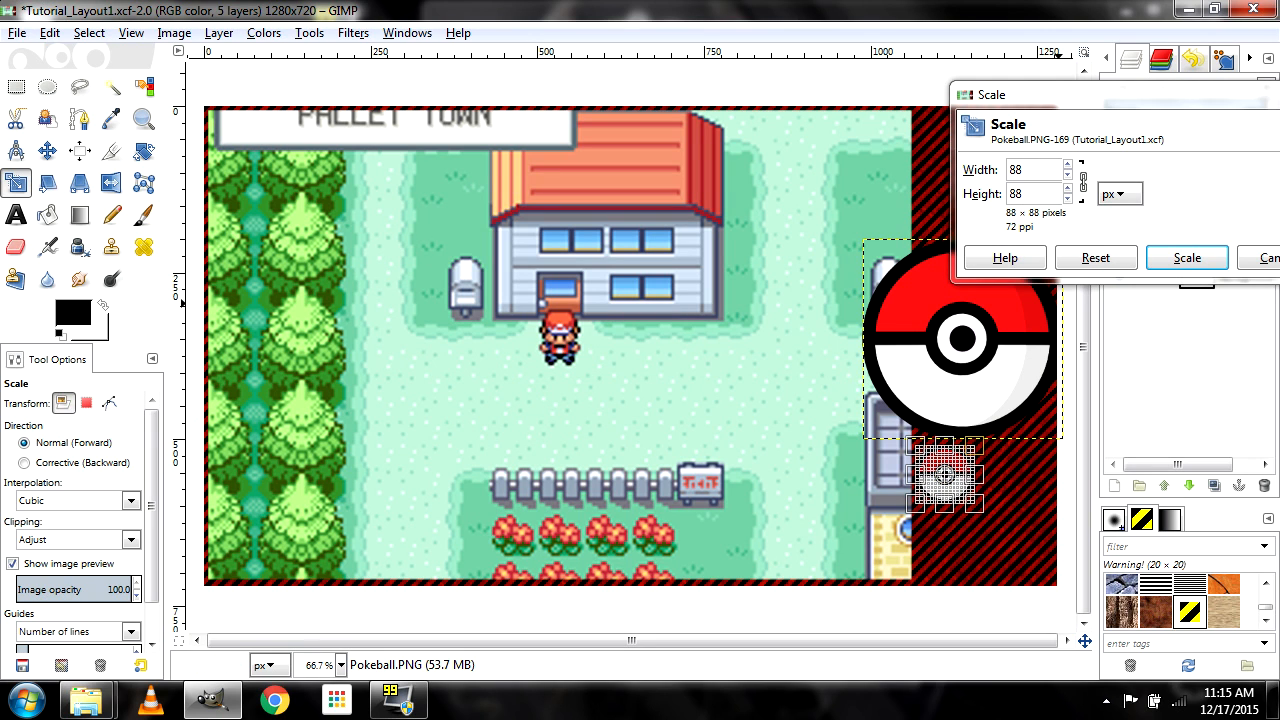
{"action": "left_click", "coordinate": [1187, 258]}
Move the small Pokeball up the striped strip, close to the screenshot's right edge and level with the mailbox
{"action": "key", "text": "m"}
{"action": "left_click_drag", "start_coordinate": [965, 468], "coordinate": [946, 298]}
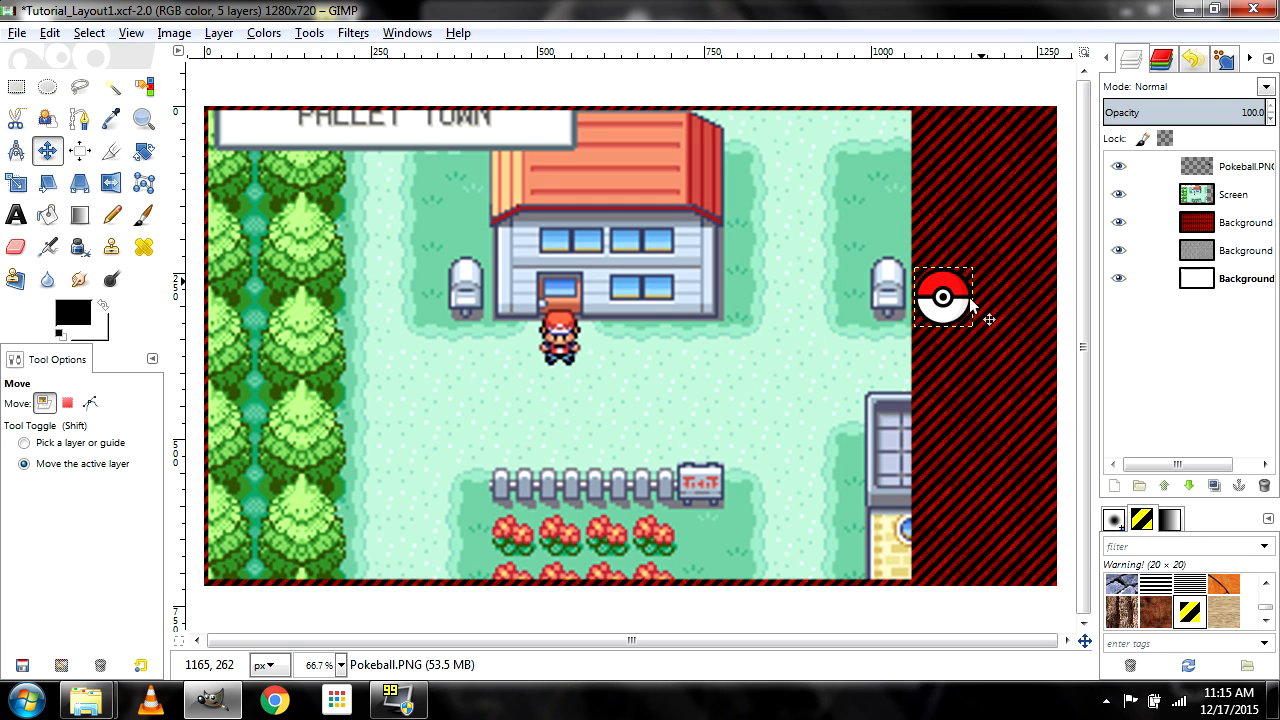
{"action": "left_click_drag", "start_coordinate": [940, 291], "coordinate": [942, 302]}
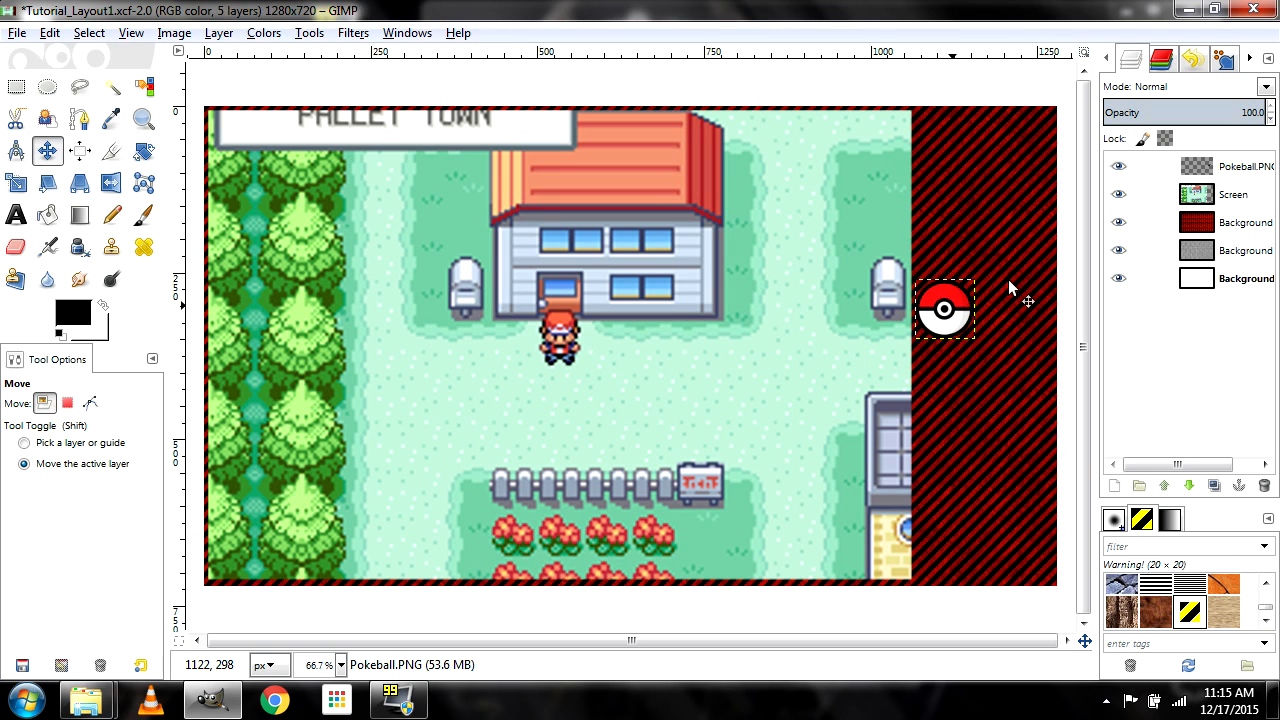
Rename the Pokeball.PNG layer as Pokeball 1
{"action": "double_click", "coordinate": [1246, 168]}
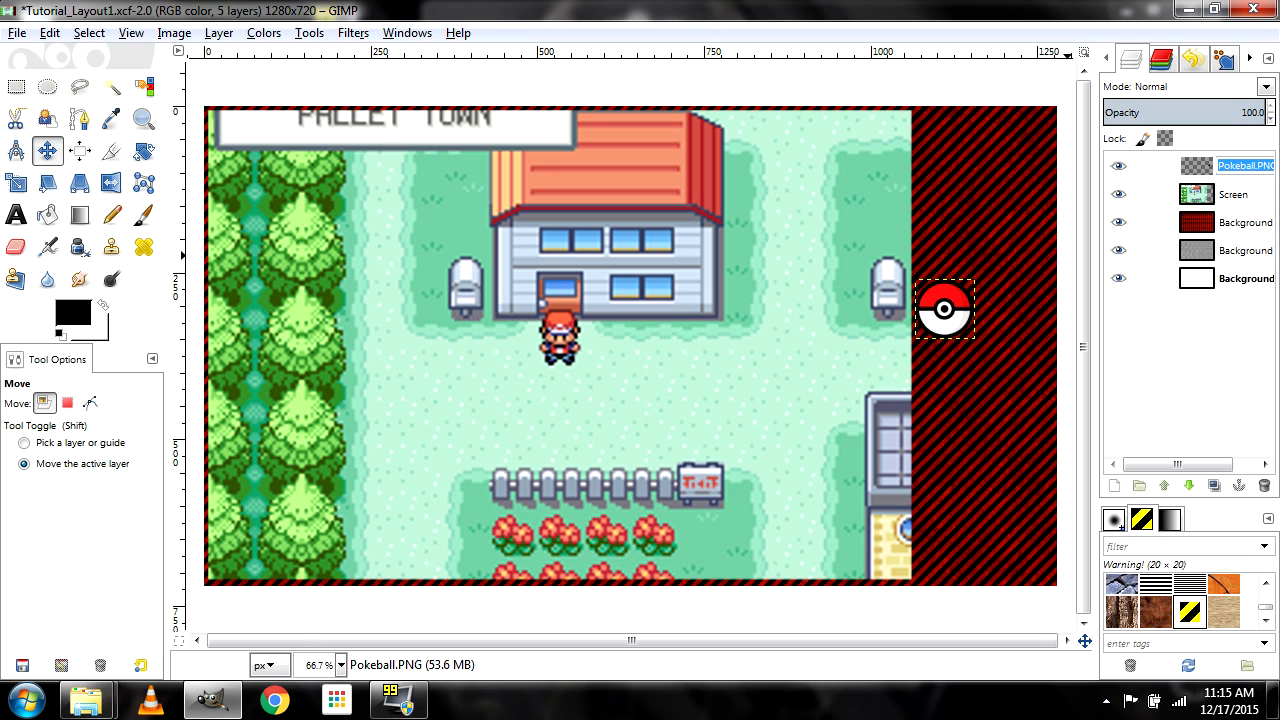
{"action": "type", "text": "Pokeball 1"}
{"action": "key", "text": "Return"}
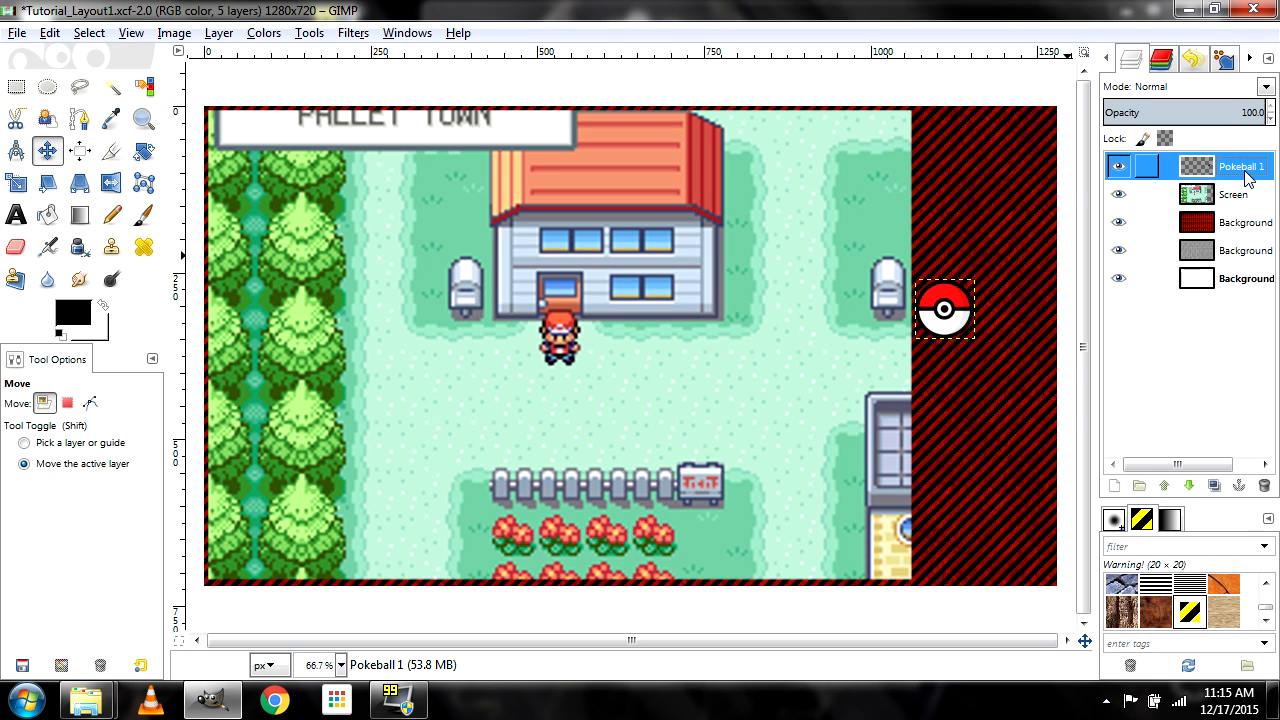
Duplicate the Pokeball 1 layer and rename the copy as Pokeball 2
{"action": "right_click", "coordinate": [1245, 173]}
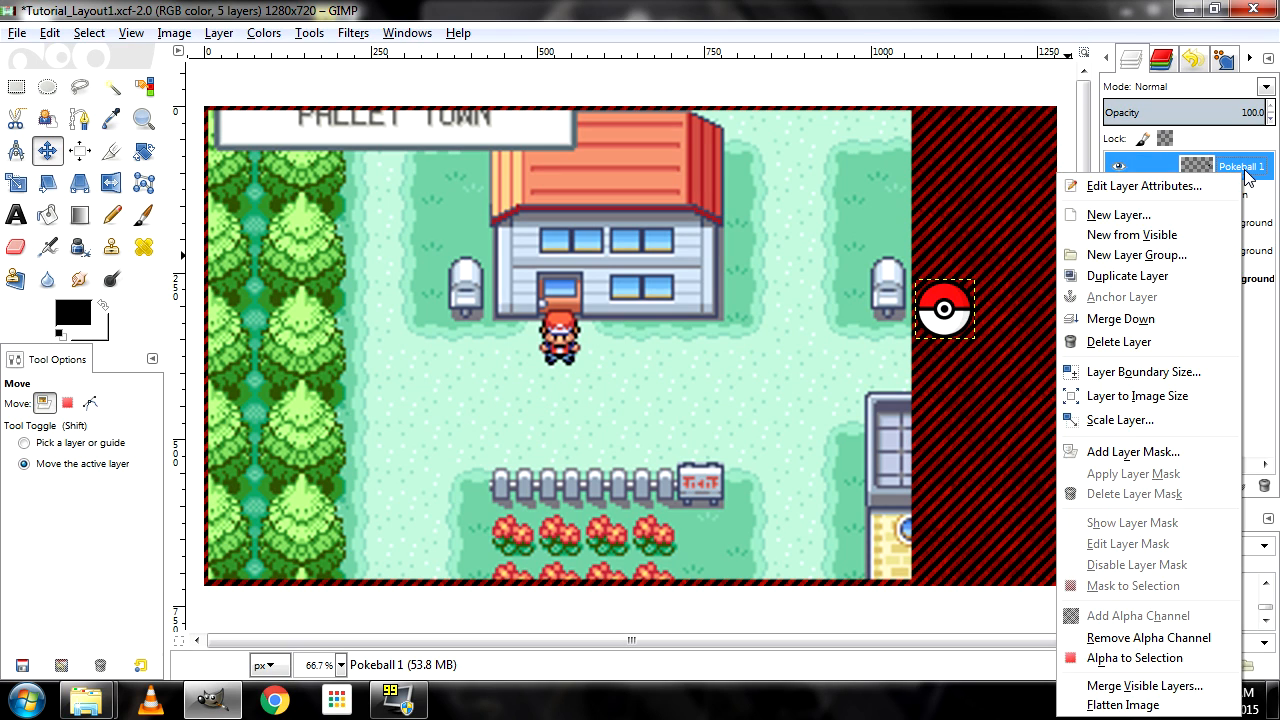
{"action": "left_click", "coordinate": [1150, 279]}
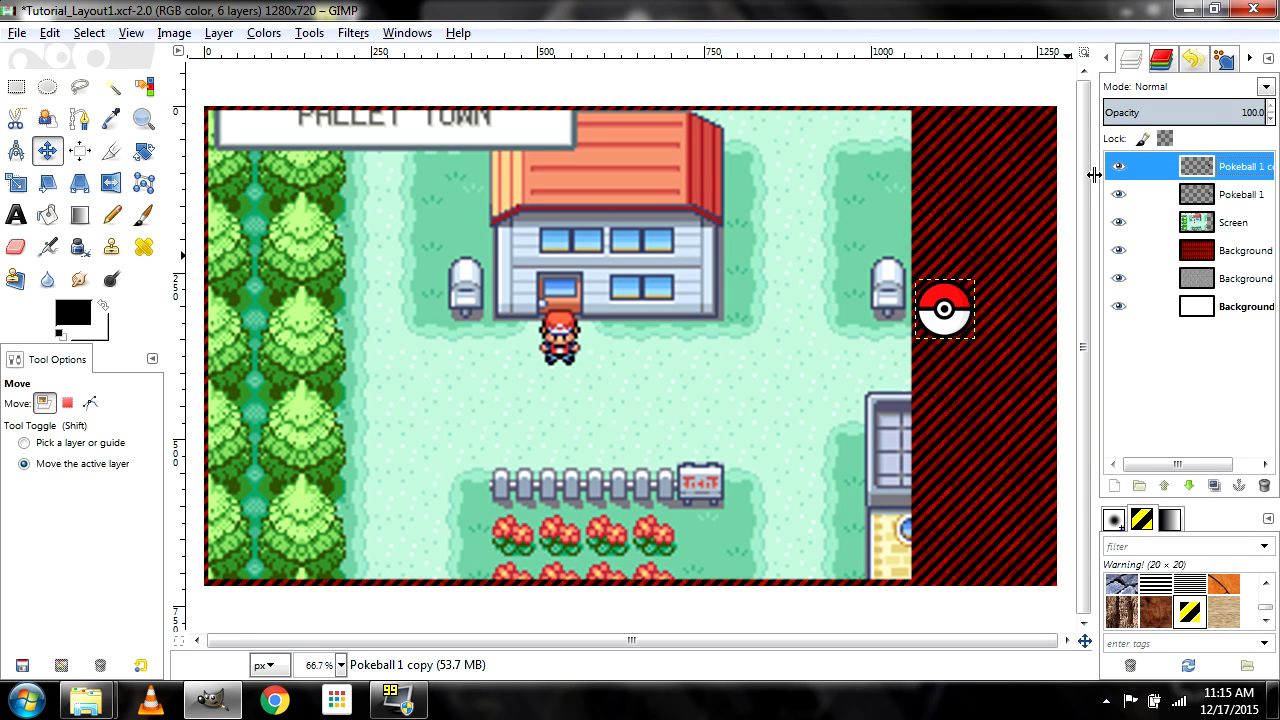
{"action": "left_click_drag", "start_coordinate": [1066, 175], "coordinate": [1095, 188]}
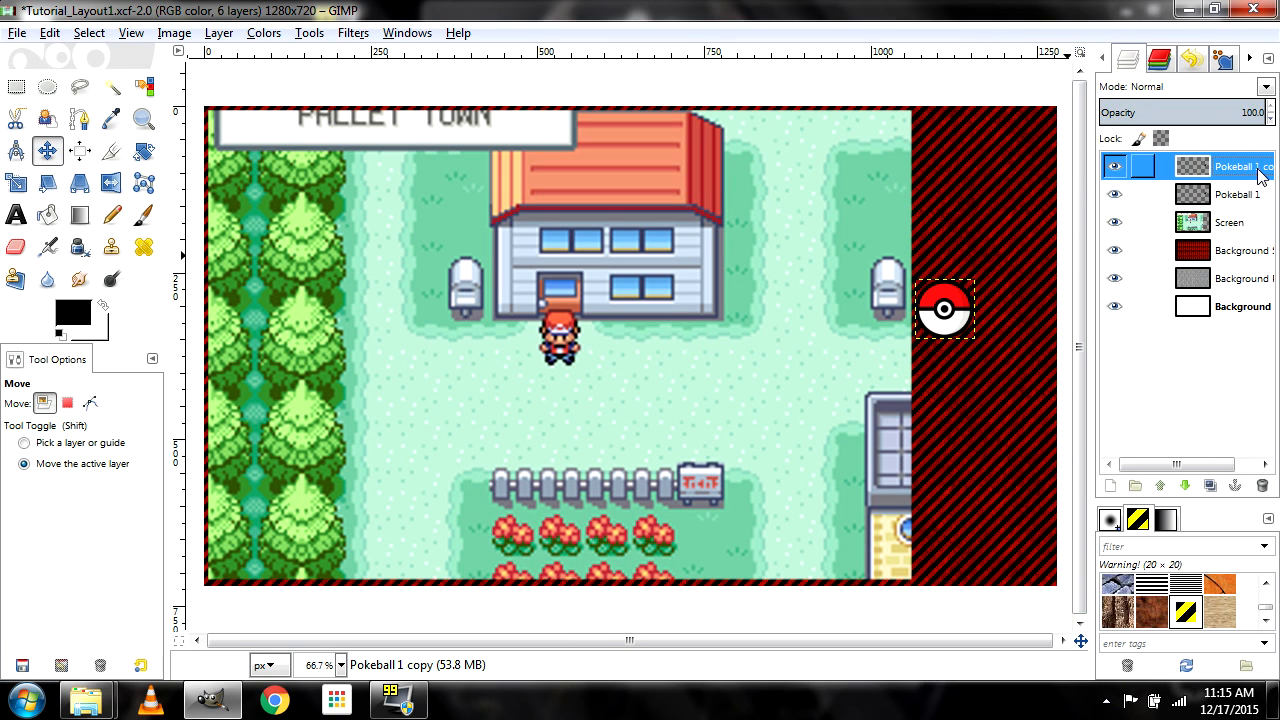
{"action": "double_click", "coordinate": [1259, 168]}
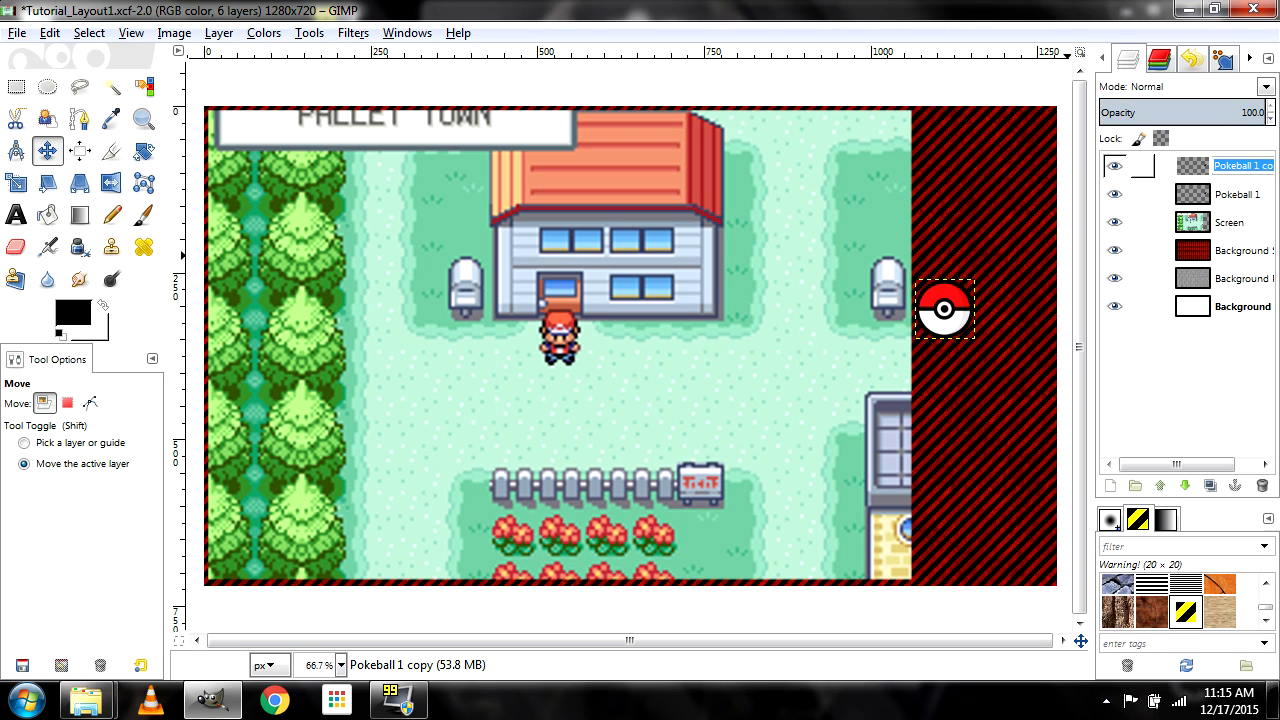
{"action": "left_click", "coordinate": [1255, 166]}
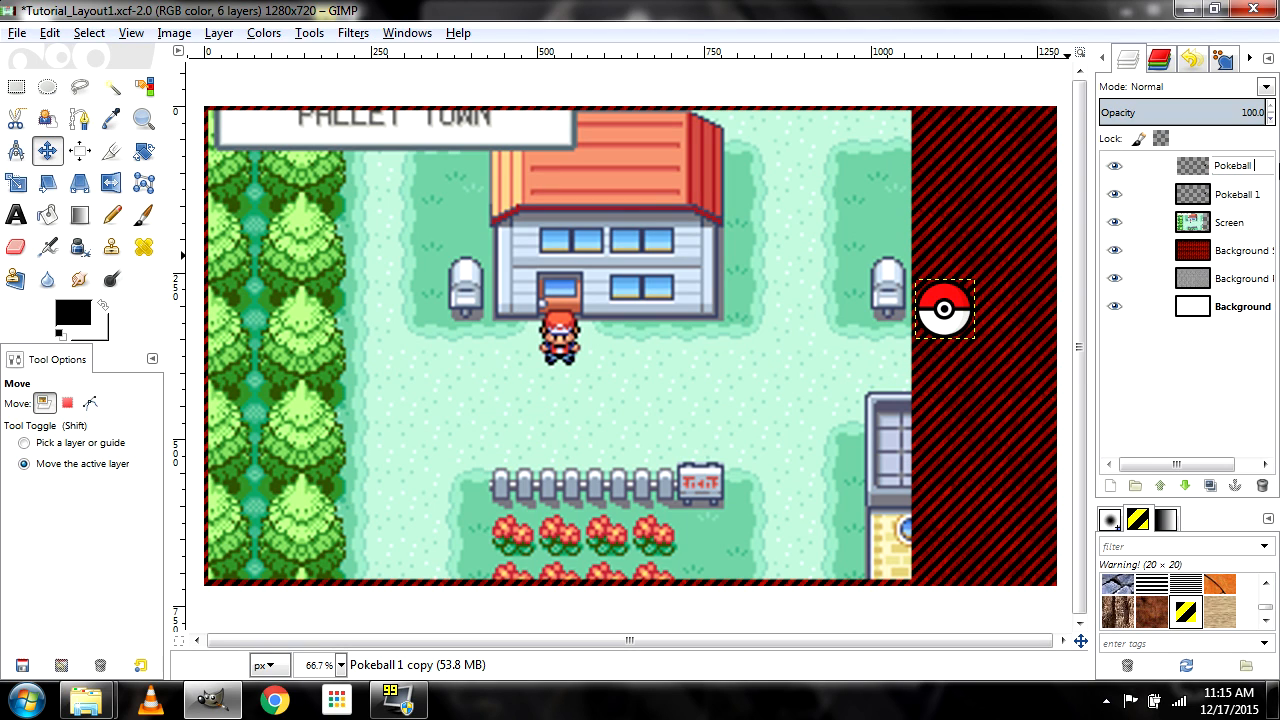
{"action": "type", "text": "2"}
{"action": "key", "text": "Return"}
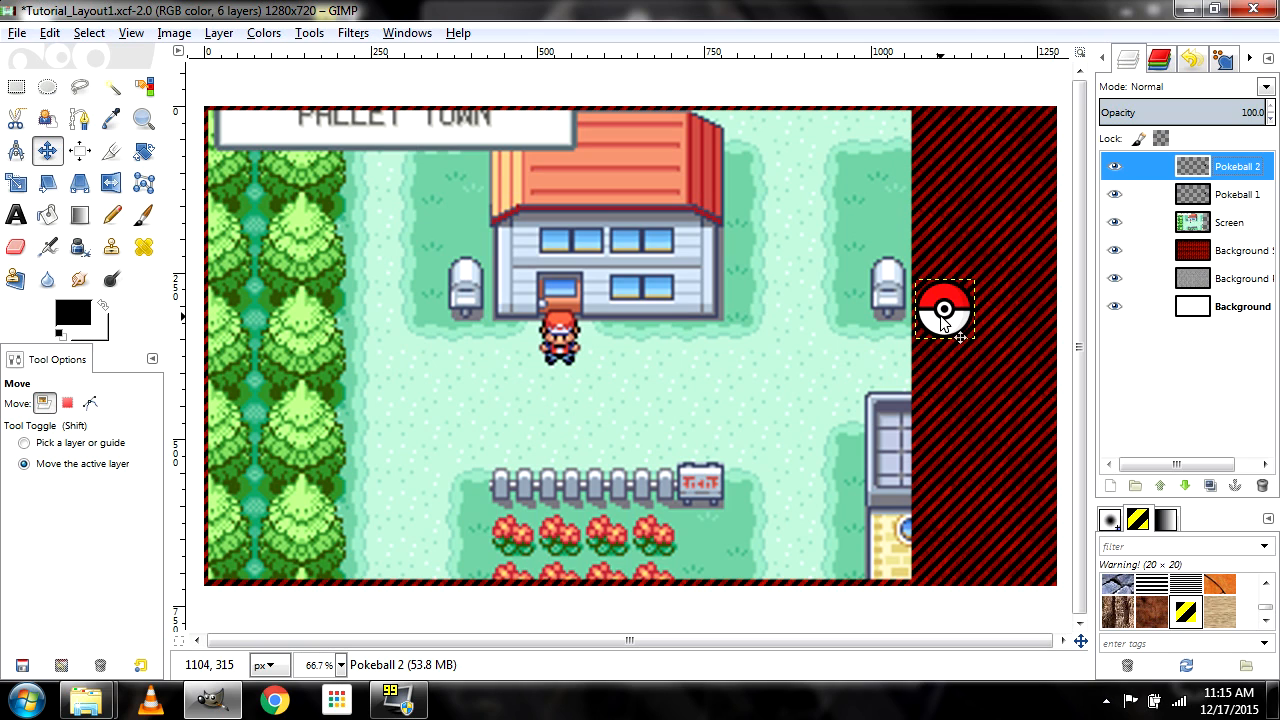
Try placing Pokeball 2 freehand beside Pokeball 1, undoing the move each time
{"action": "left_click_drag", "start_coordinate": [942, 318], "coordinate": [1000, 299]}
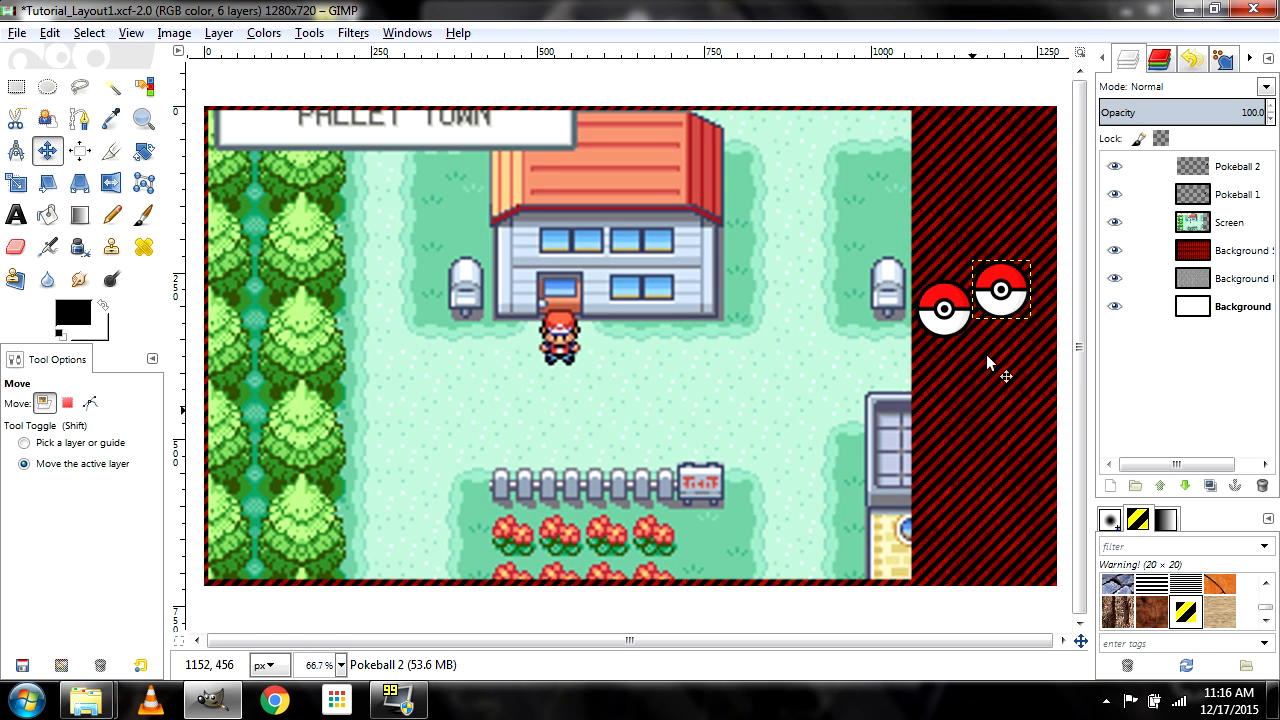
{"action": "key", "text": "ctrl"}
{"action": "key", "text": "ctrl+z"}
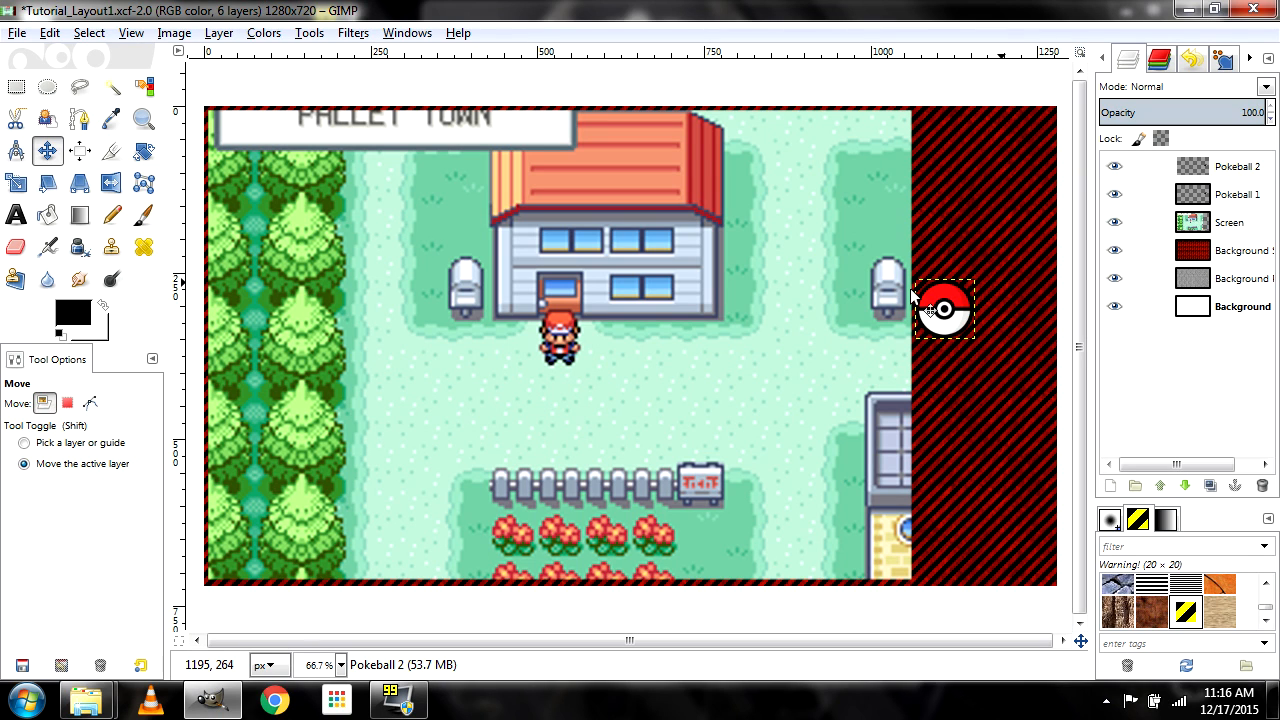
{"action": "left_click", "coordinate": [86, 36]}
{"action": "mouse_move", "coordinate": [51, 36]}
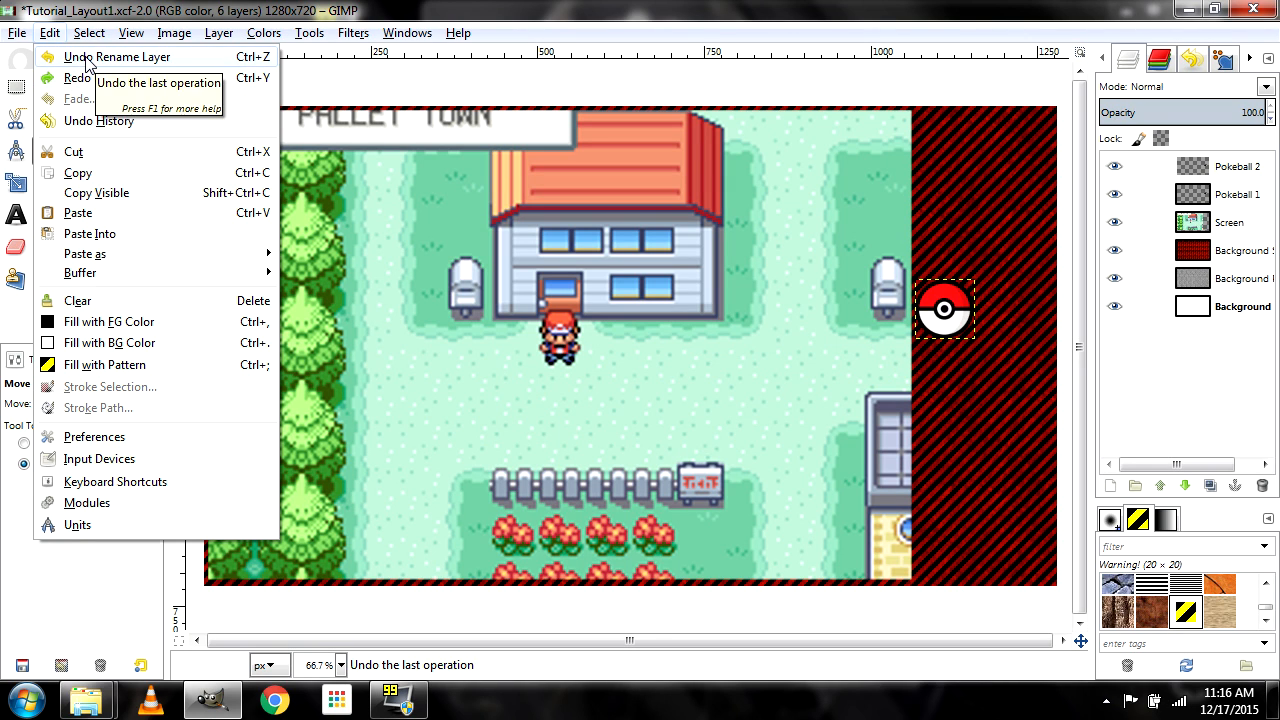
{"action": "left_click", "coordinate": [466, 7]}
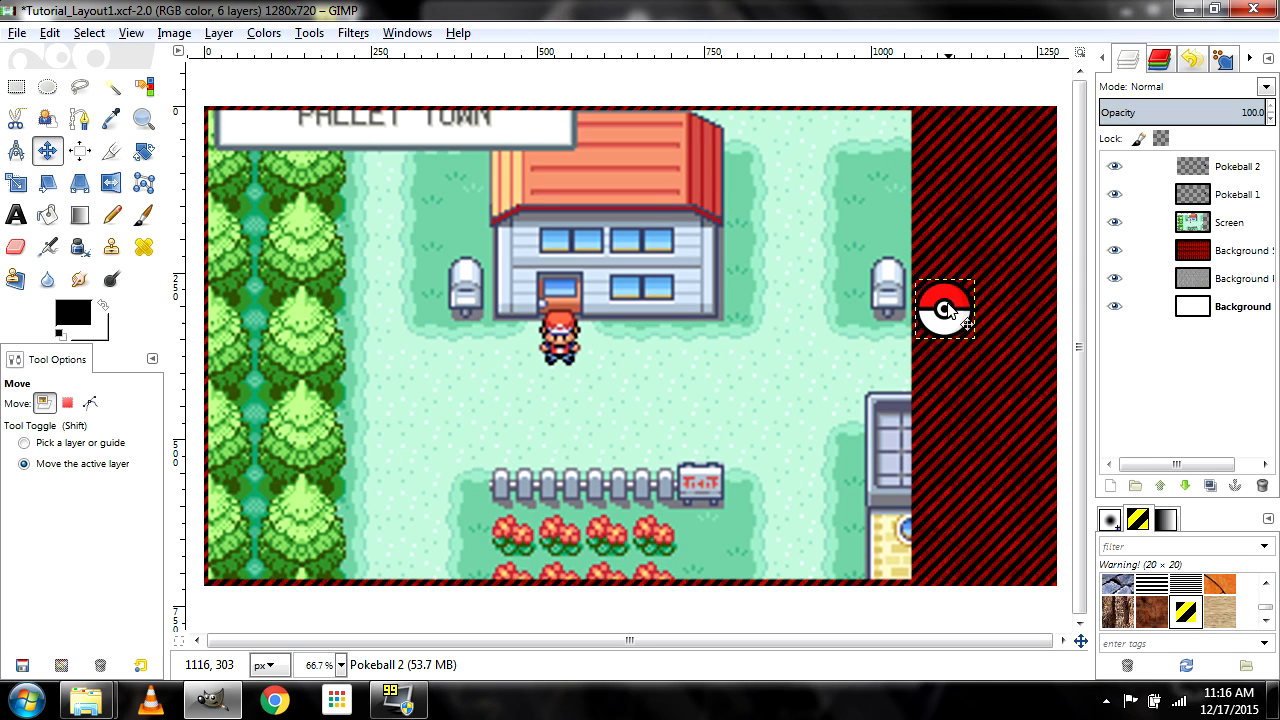
{"action": "left_click_drag", "start_coordinate": [950, 316], "coordinate": [1014, 300]}
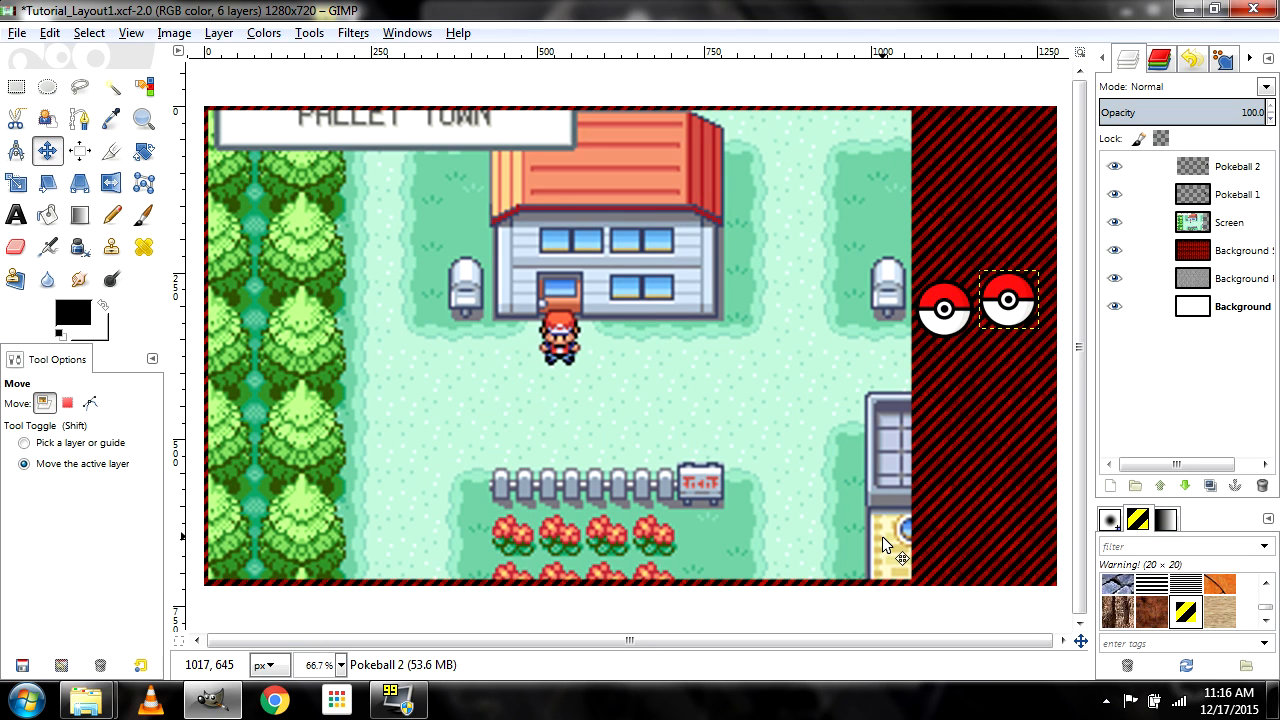
{"action": "key", "text": "ctrl+z"}
{"action": "left_click", "coordinate": [940, 308]}
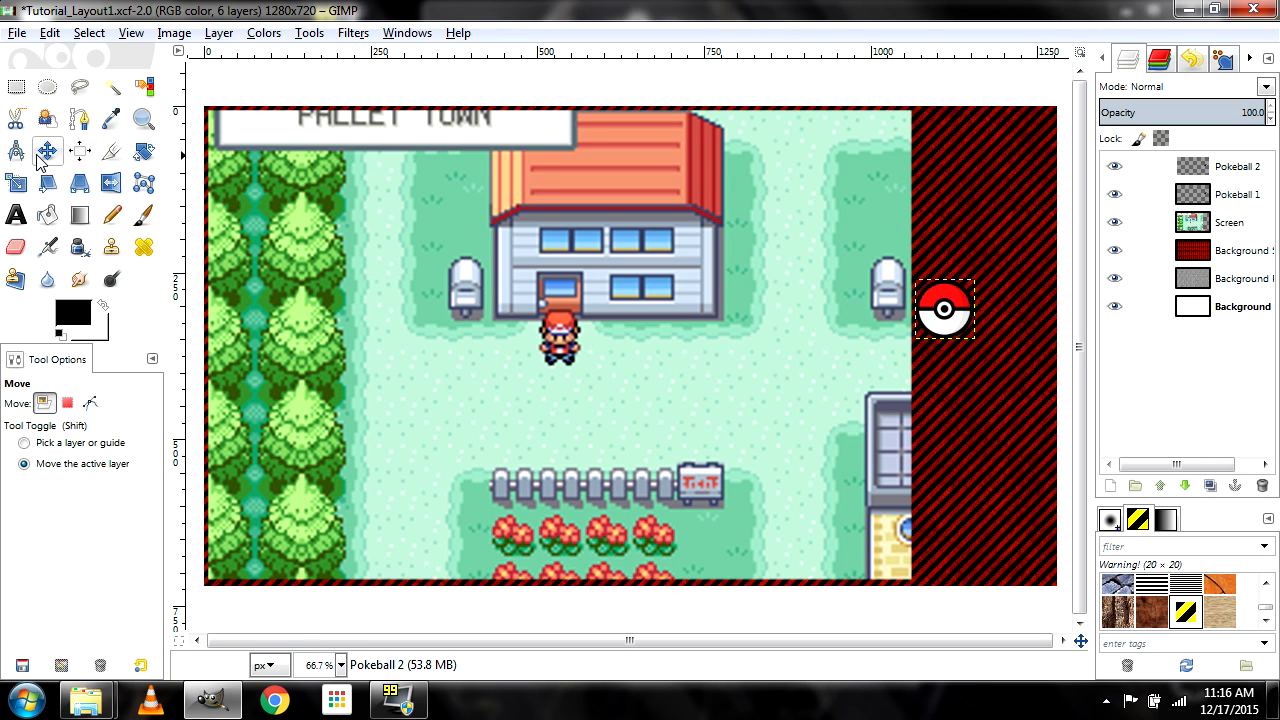
Nudge the Pokeball 2 layer horizontally to the right until it sits just beside Pokeball 1 at the same height
{"action": "left_click", "coordinate": [953, 312]}
{"action": "key", "text": "Right"}
{"action": "key", "text": "Right"}
{"action": "key", "text": "Right"}
{"action": "key", "text": "Right"}
{"action": "key", "text": "Right"}
{"action": "key", "text": "Right"}
{"action": "key", "text": "Right"}
{"action": "key", "text": "Right"}
{"action": "key", "text": "Right"}
{"action": "key", "text": "Right"}
{"action": "key", "text": "Right"}
{"action": "key", "text": "Right"}
{"action": "key", "text": "Right"}
{"action": "key", "text": "Right"}
{"action": "key", "text": "Right"}
{"action": "key", "text": "Right"}
{"action": "key", "text": "Right"}
{"action": "key", "text": "Right"}
{"action": "key", "text": "Right"}
{"action": "key", "text": "Right"}
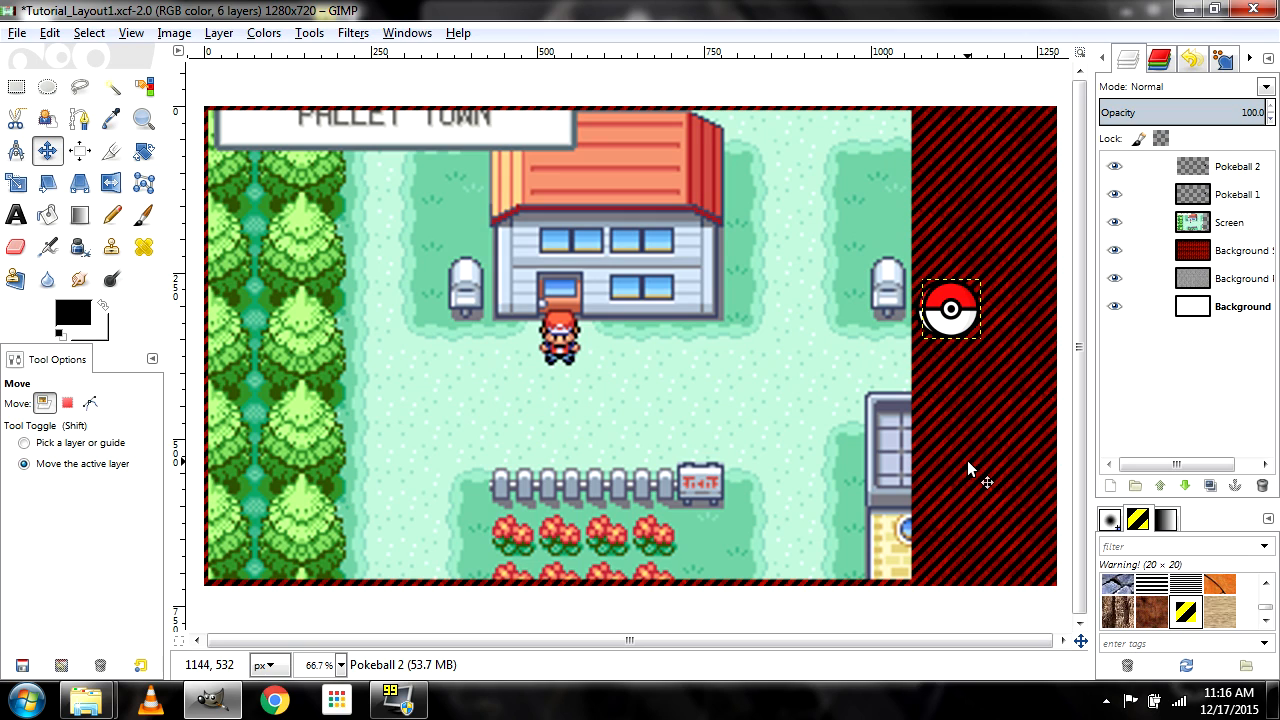
{"action": "key", "text": "Right"}
{"action": "key", "text": "Right"}
{"action": "key", "text": "Right"}
{"action": "key", "text": "Right"}
{"action": "key", "text": "Right"}
{"action": "key", "text": "Right"}
{"action": "key", "text": "Right"}
{"action": "key", "text": "Right"}
{"action": "key", "text": "Right"}
{"action": "key", "text": "Right"}
{"action": "key", "text": "Right"}
{"action": "key", "text": "Right"}
{"action": "key", "text": "Right"}
{"action": "key", "text": "Right"}
{"action": "key", "text": "Right"}
{"action": "key", "text": "Right"}
{"action": "key", "text": "Right"}
{"action": "key", "text": "Right"}
{"action": "key", "text": "Right"}
{"action": "key", "text": "Right"}
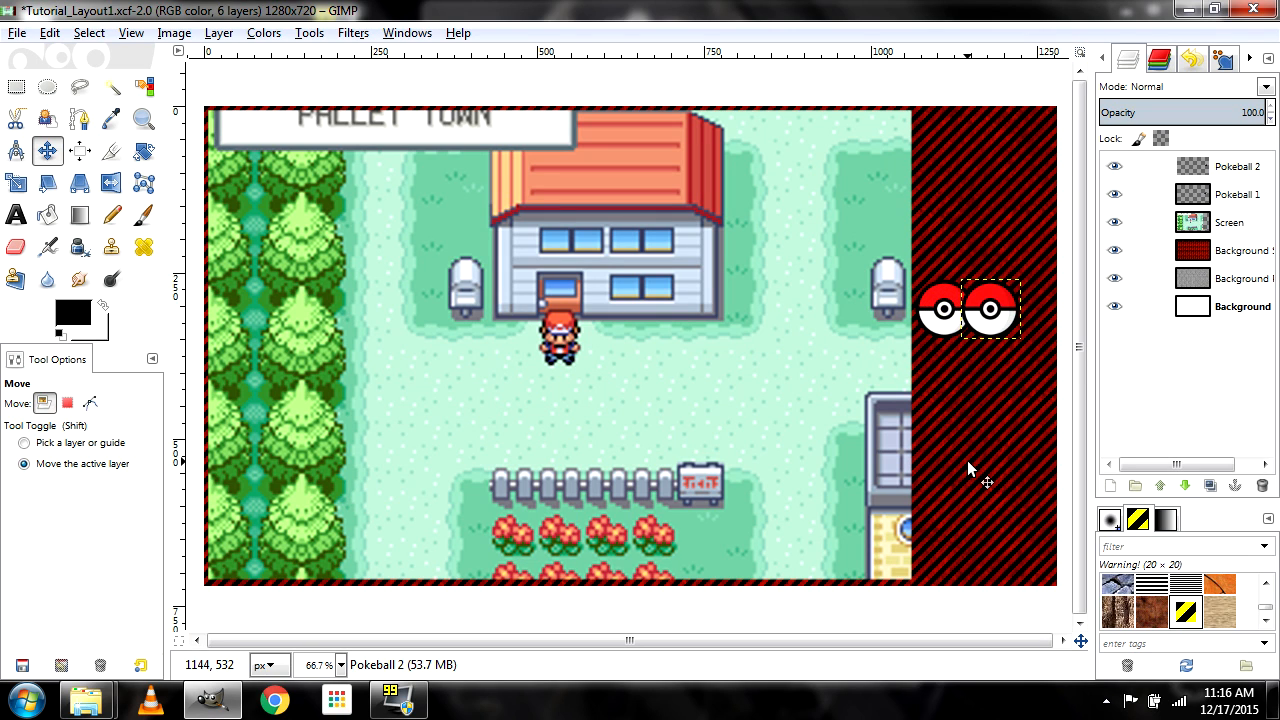
{"action": "key", "text": "Right"}
{"action": "key", "text": "Right"}
{"action": "key", "text": "Right"}
{"action": "key", "text": "Right"}
{"action": "key", "text": "Right"}
{"action": "key", "text": "Right"}
{"action": "key", "text": "Right"}
{"action": "key", "text": "Right"}
{"action": "key", "text": "Right"}
{"action": "key", "text": "Right"}
{"action": "key", "text": "Right"}
{"action": "key", "text": "Right"}
{"action": "key", "text": "Right"}
{"action": "key", "text": "Right"}
{"action": "key", "text": "Right"}
{"action": "key", "text": "Right"}
{"action": "key", "text": "Right"}
{"action": "key", "text": "Right"}
{"action": "key", "text": "Right"}
{"action": "key", "text": "Right"}
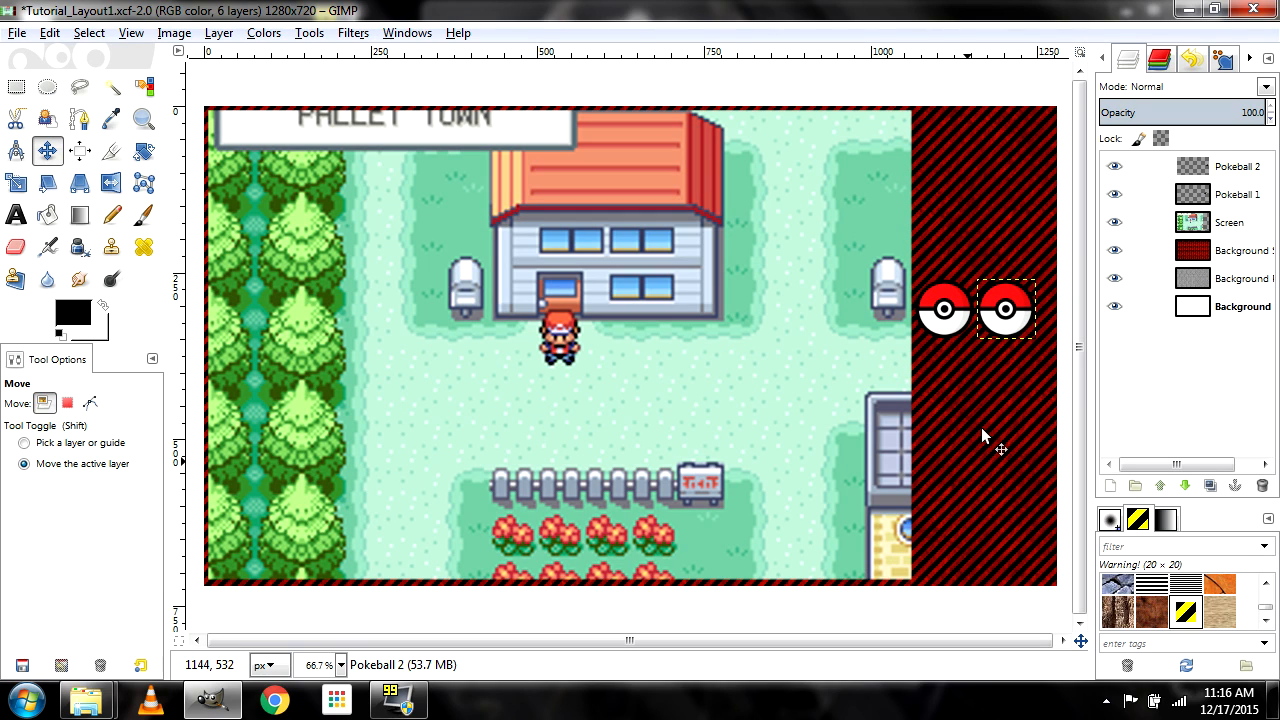
Shift the Pokeball 2 layer horizontally to the right until it sits near the canvas's right edge, level with Pokeball 1
{"action": "left_click", "coordinate": [1008, 315]}
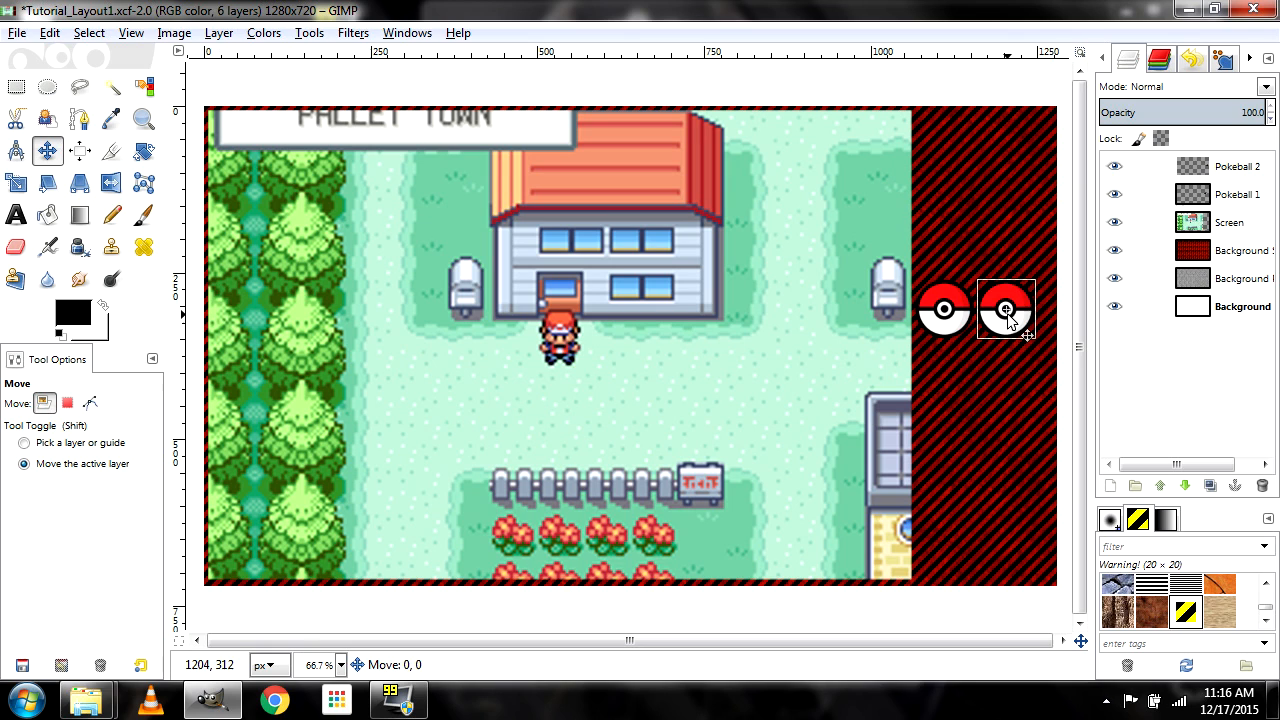
{"action": "key", "text": "ctrl"}
{"action": "mouse_move", "coordinate": [1008, 315]}
{"action": "left_mouse_down"}
{"action": "mouse_move", "coordinate": [964, 319]}
{"action": "mouse_move", "coordinate": [1008, 310]}
{"action": "mouse_move", "coordinate": [979, 316]}
{"action": "mouse_move", "coordinate": [990, 310]}
{"action": "mouse_move", "coordinate": [979, 208]}
{"action": "mouse_move", "coordinate": [986, 305]}
{"action": "mouse_move", "coordinate": [952, 311]}
{"action": "mouse_move", "coordinate": [1012, 312]}
{"action": "mouse_move", "coordinate": [1001, 313]}
{"action": "left_mouse_up"}
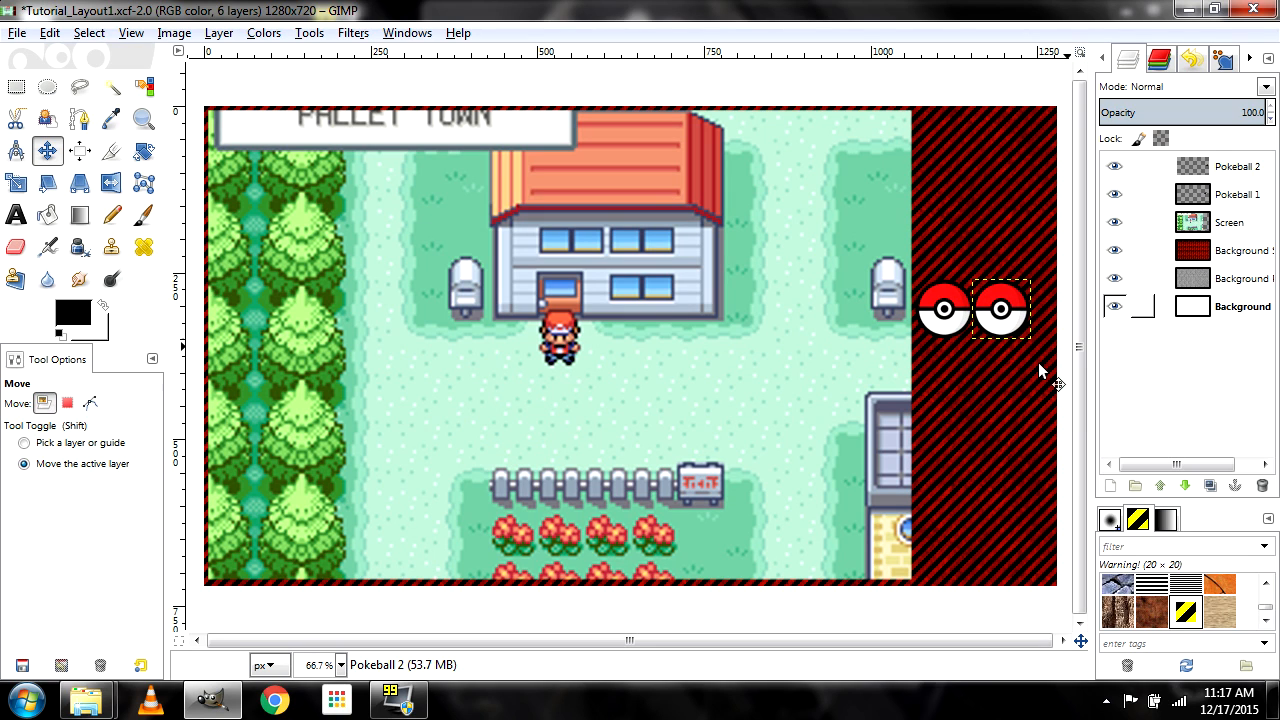
{"action": "key", "text": "Right"}
{"action": "key", "text": "Right"}
{"action": "key", "text": "Right"}
{"action": "key", "text": "Right"}
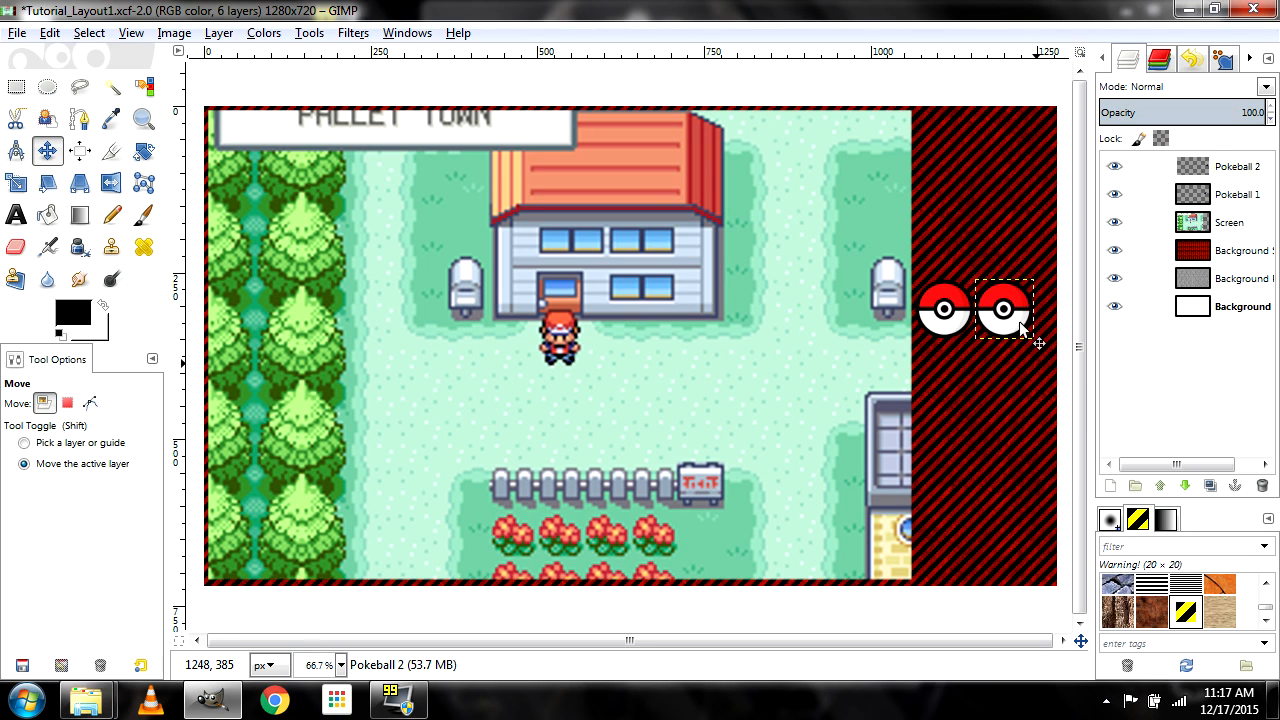
{"action": "mouse_move", "coordinate": [1008, 318]}
{"action": "left_mouse_down"}
{"action": "mouse_move", "coordinate": [949, 318]}
{"action": "mouse_move", "coordinate": [1022, 318]}
{"action": "left_mouse_up"}
{"action": "key", "text": "Left"}
{"action": "key", "text": "Left"}
{"action": "key", "text": "Left"}
{"action": "key", "text": "Right"}
{"action": "key", "text": "Right"}
{"action": "key", "text": "Right"}
{"action": "key", "text": "Right"}
{"action": "key", "text": "Right"}
{"action": "key", "text": "Right"}
{"action": "key", "text": "Right"}
{"action": "key", "text": "Right"}
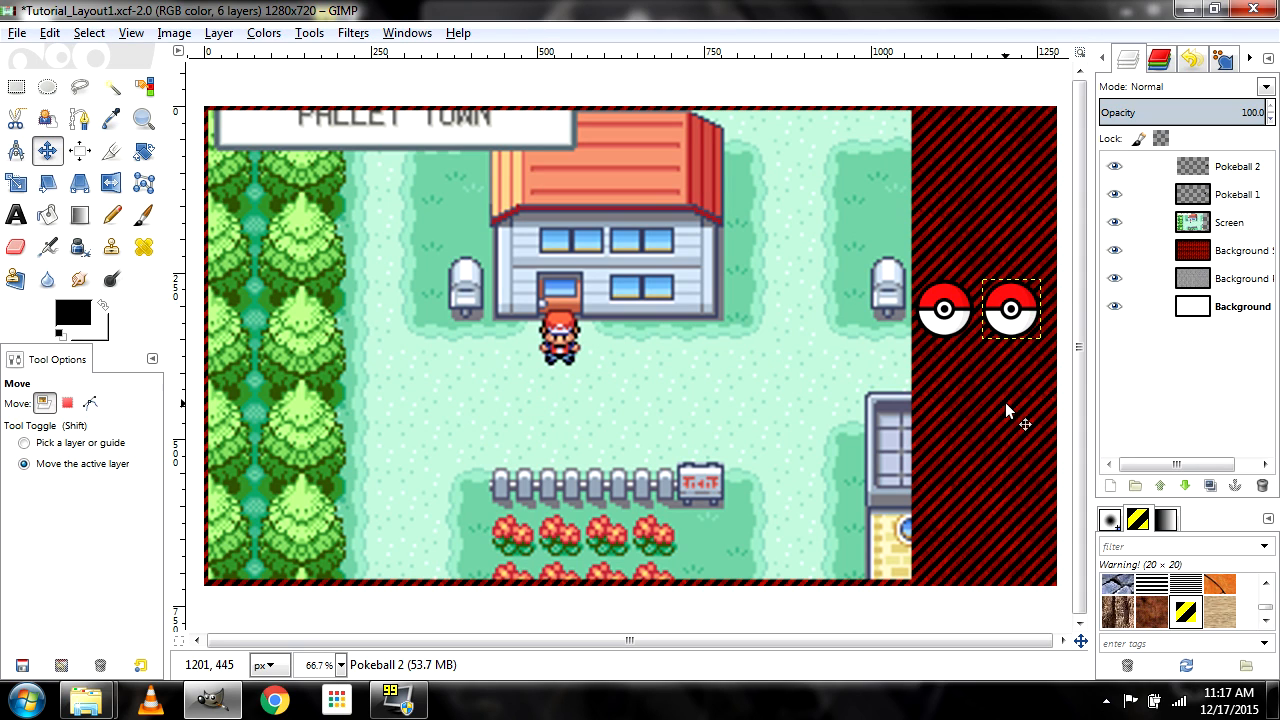
{"action": "key", "text": "Right"}
{"action": "key", "text": "Right"}
{"action": "key", "text": "Right"}
{"action": "key", "text": "Right"}
{"action": "key", "text": "Right"}
{"action": "key", "text": "Right"}
{"action": "key", "text": "Right"}
{"action": "key", "text": "Right"}
{"action": "key", "text": "Right"}
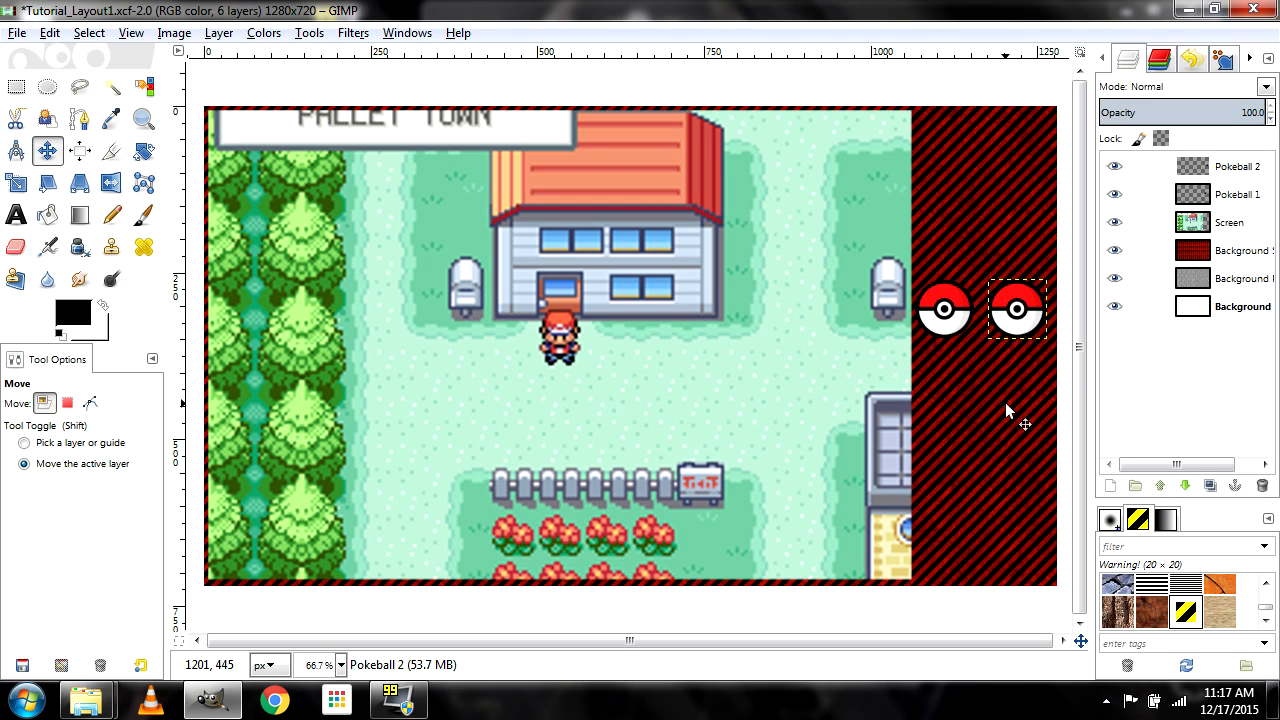
{"action": "key", "text": "Right"}
{"action": "key", "text": "Right"}
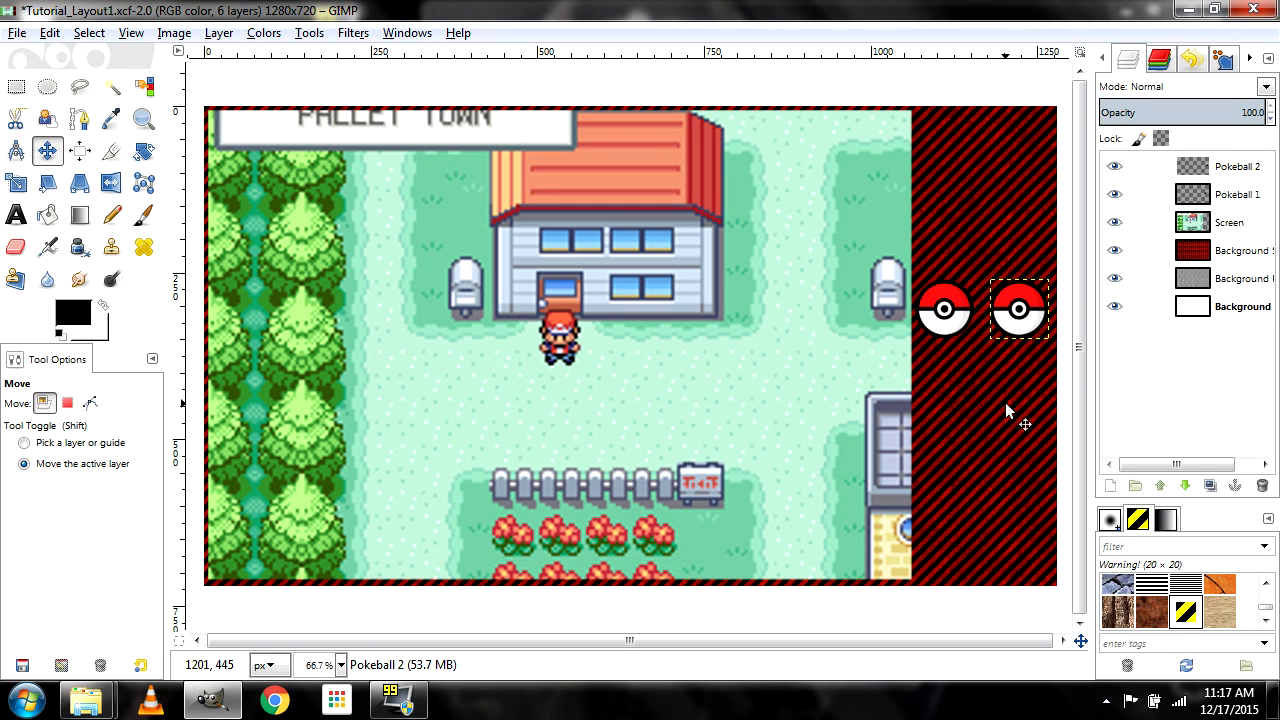
{"action": "key", "text": "Left"}
Nudge the Pokeball 1 layer slightly to the right, away from the edge of the game screenshot
{"action": "left_click", "coordinate": [1232, 194]}
{"action": "key", "text": "Right"}
{"action": "key", "text": "Right"}
{"action": "key", "text": "Right"}
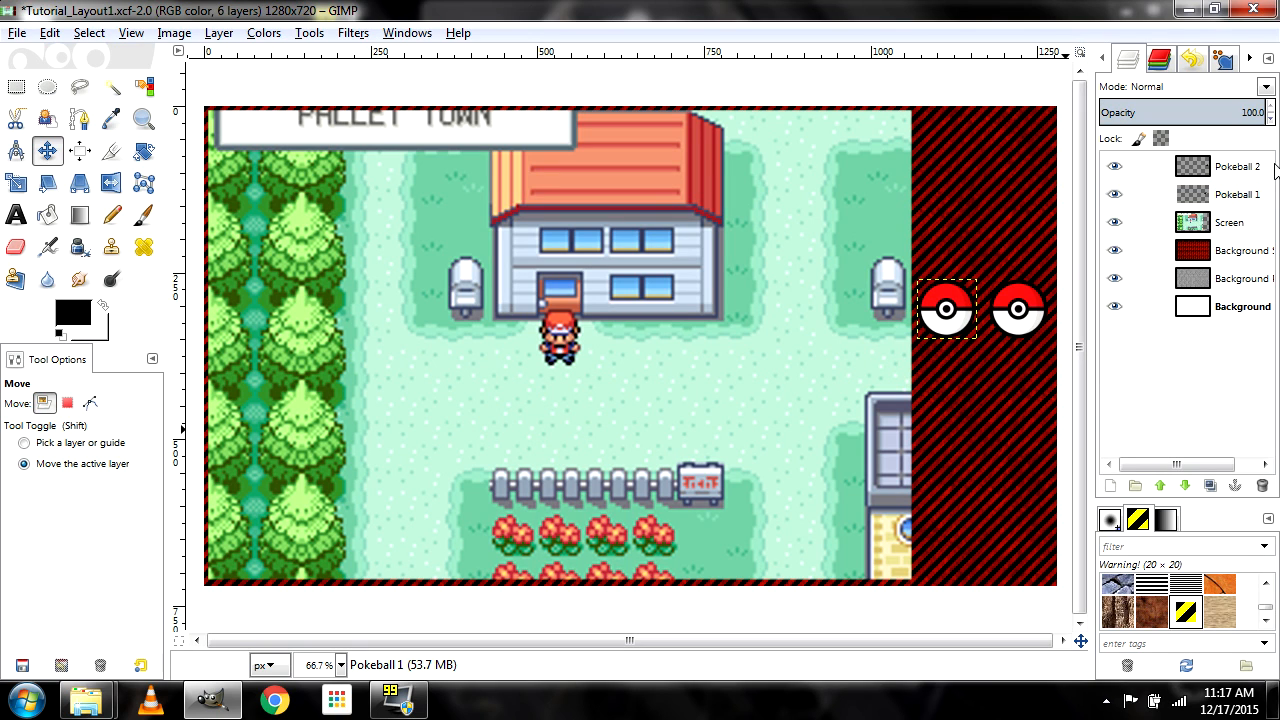
{"action": "left_click", "coordinate": [1266, 167]}
{"action": "left_click", "coordinate": [1232, 308]}
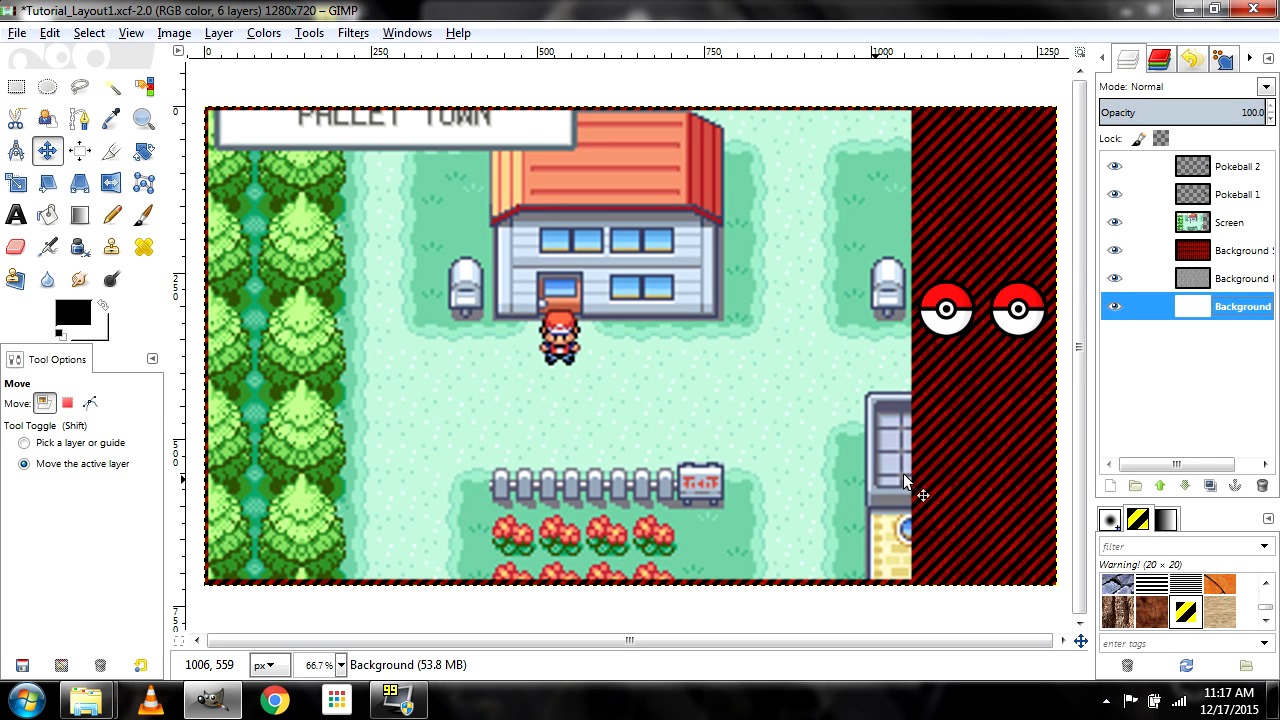
Try the Lighten only, Dodge, Darken only and Multiply blend modes on the Pokeball 1 layer
{"action": "left_click", "coordinate": [1243, 197]}
{"action": "right_click", "coordinate": [1243, 197]}
{"action": "left_click", "coordinate": [1258, 205]}
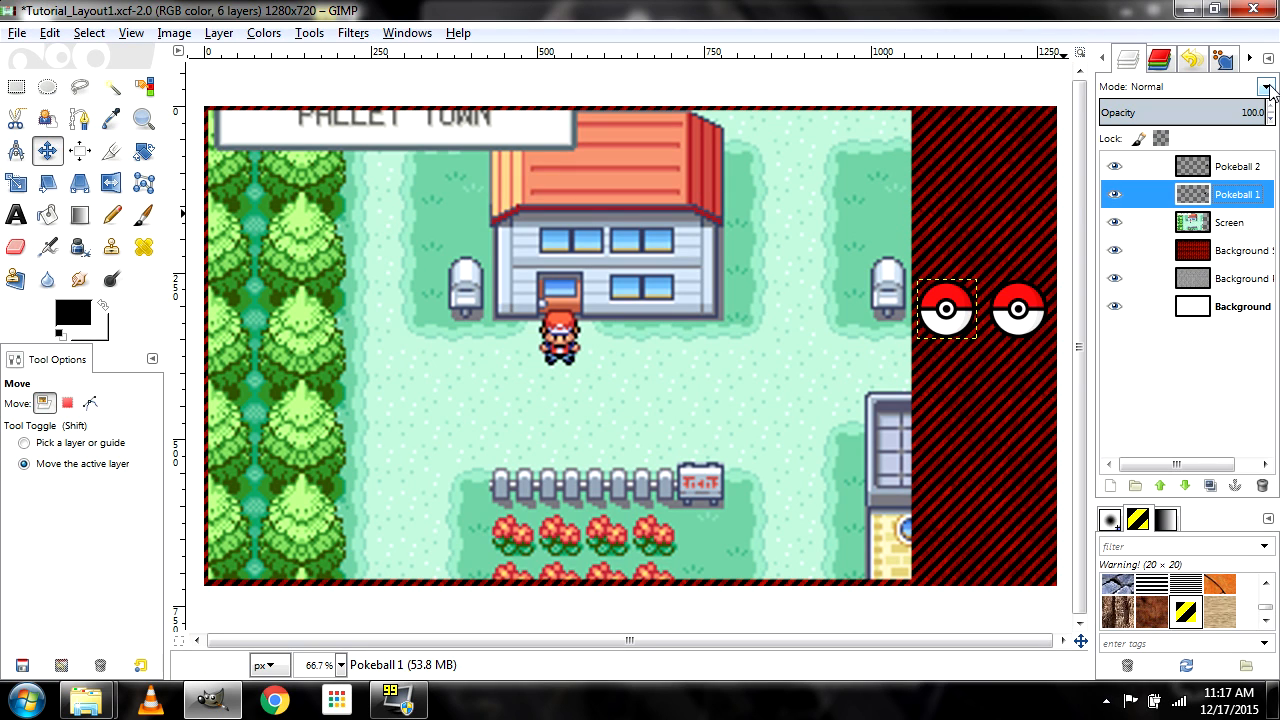
{"action": "left_click", "coordinate": [1266, 88]}
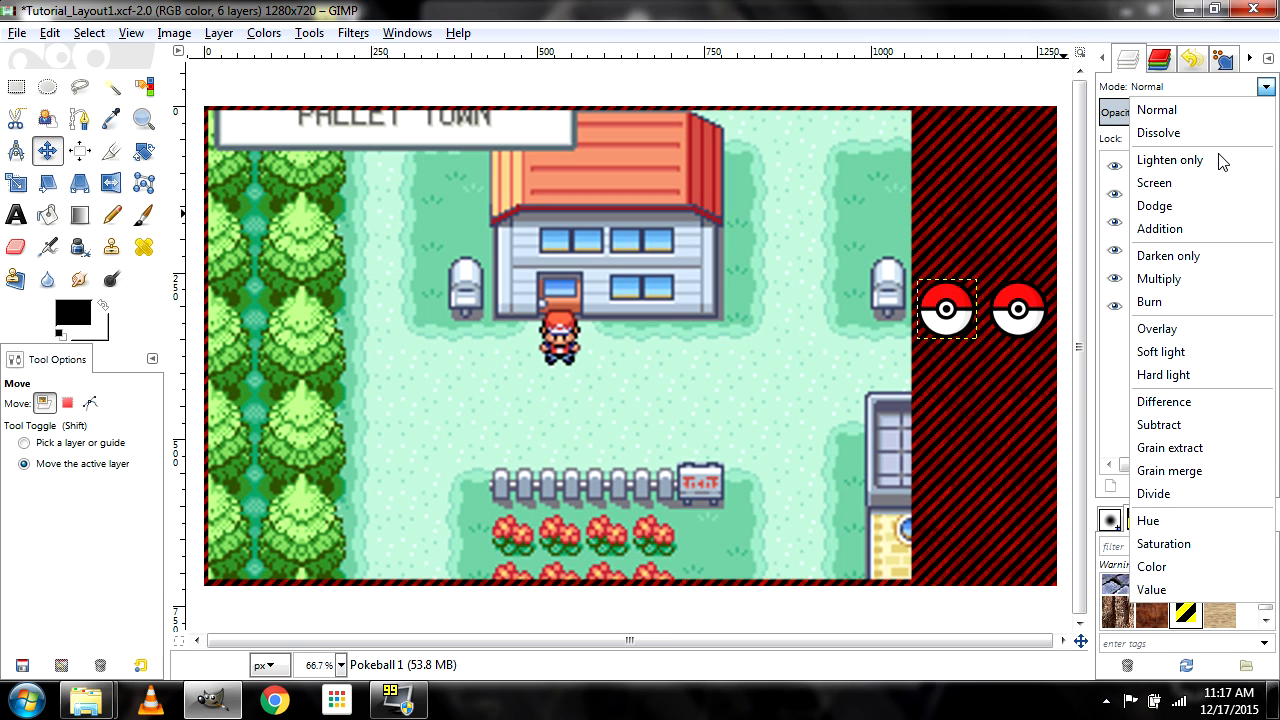
{"action": "left_click", "coordinate": [1220, 162]}
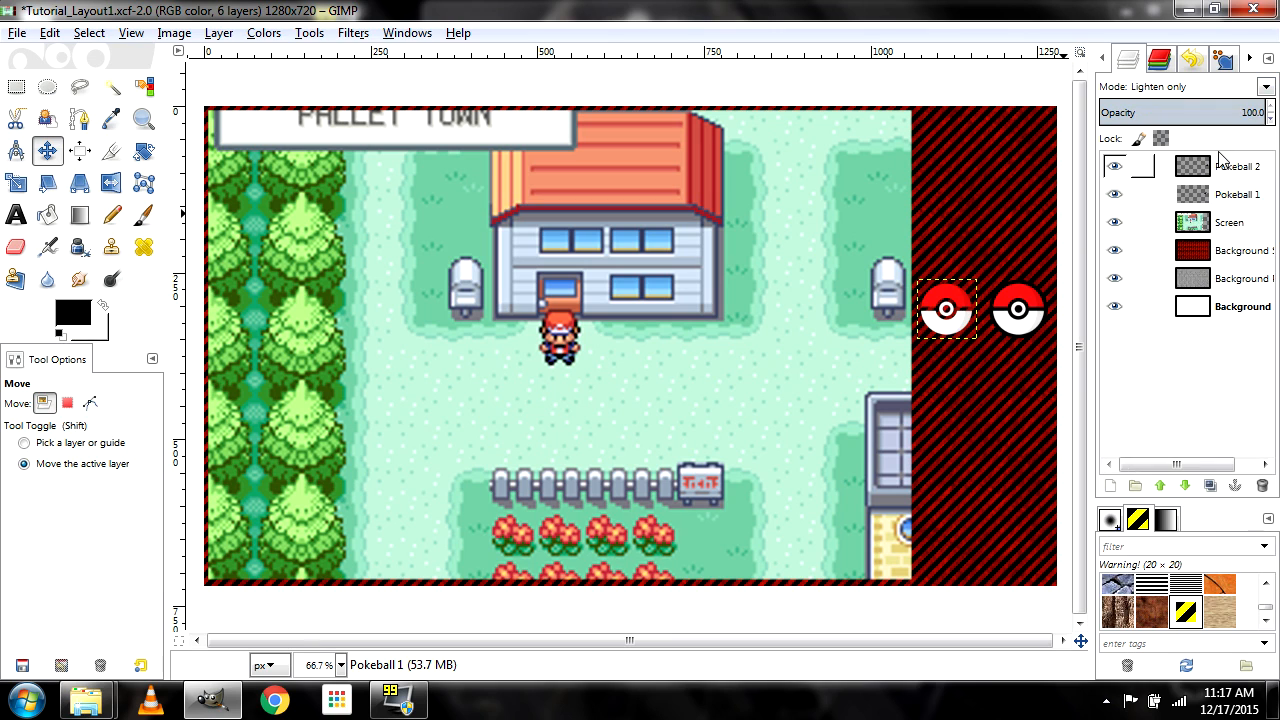
{"action": "left_click", "coordinate": [1266, 90]}
{"action": "left_click", "coordinate": [1186, 210]}
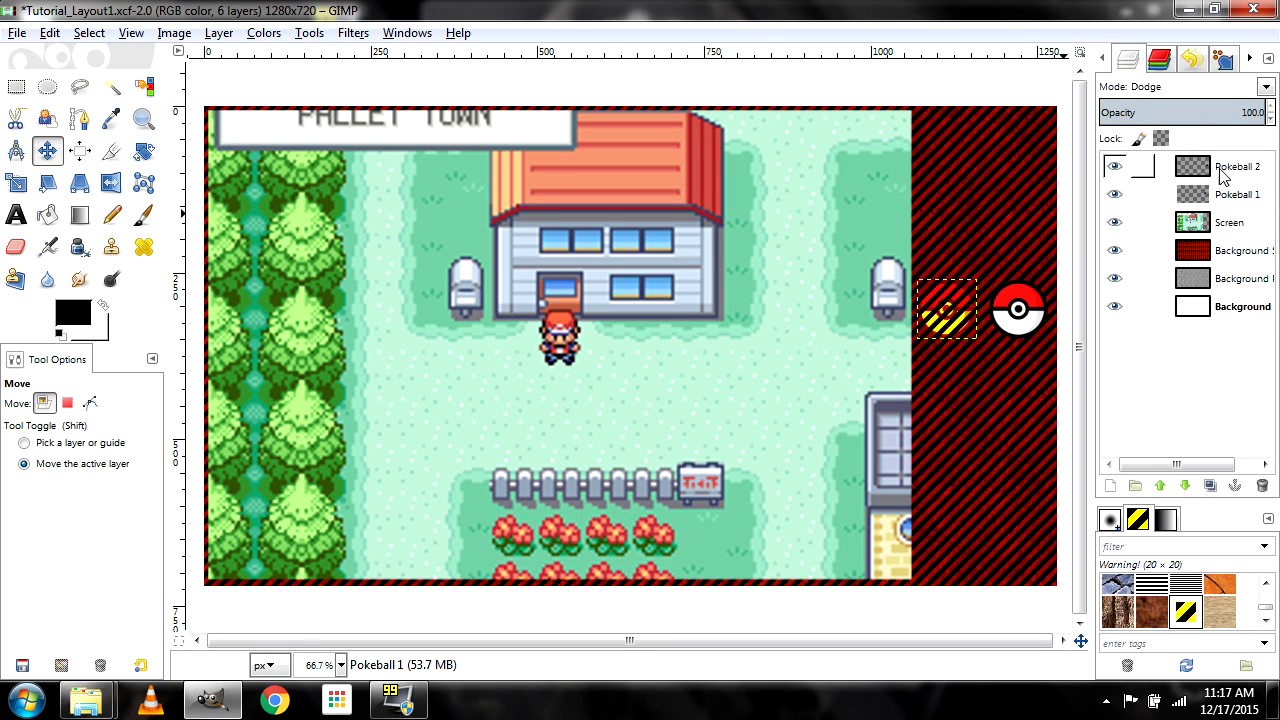
{"action": "left_click", "coordinate": [1266, 88]}
{"action": "left_click", "coordinate": [1170, 256]}
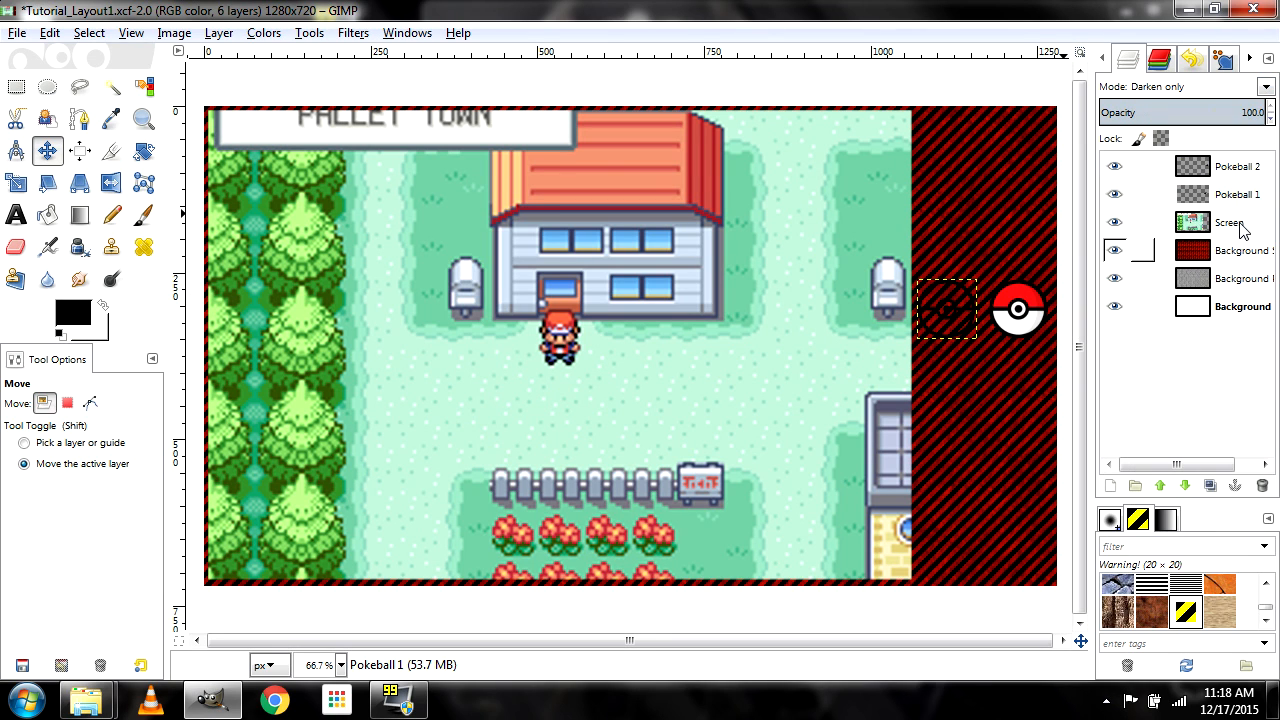
{"action": "left_click", "coordinate": [1266, 88]}
{"action": "left_click", "coordinate": [1176, 284]}
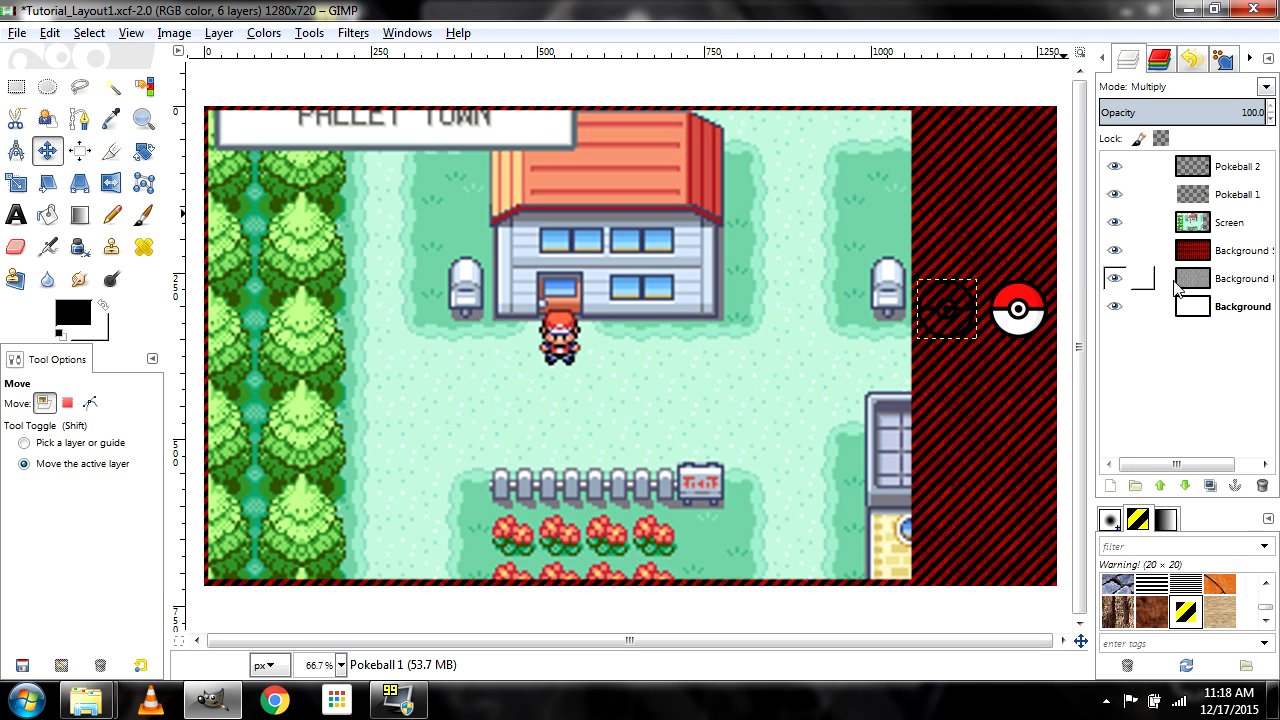
Try the Overlay, Hard light, Soft light, Dodge and Lighten only blend modes on the Pokeball 1 layer
{"action": "left_click", "coordinate": [1266, 88]}
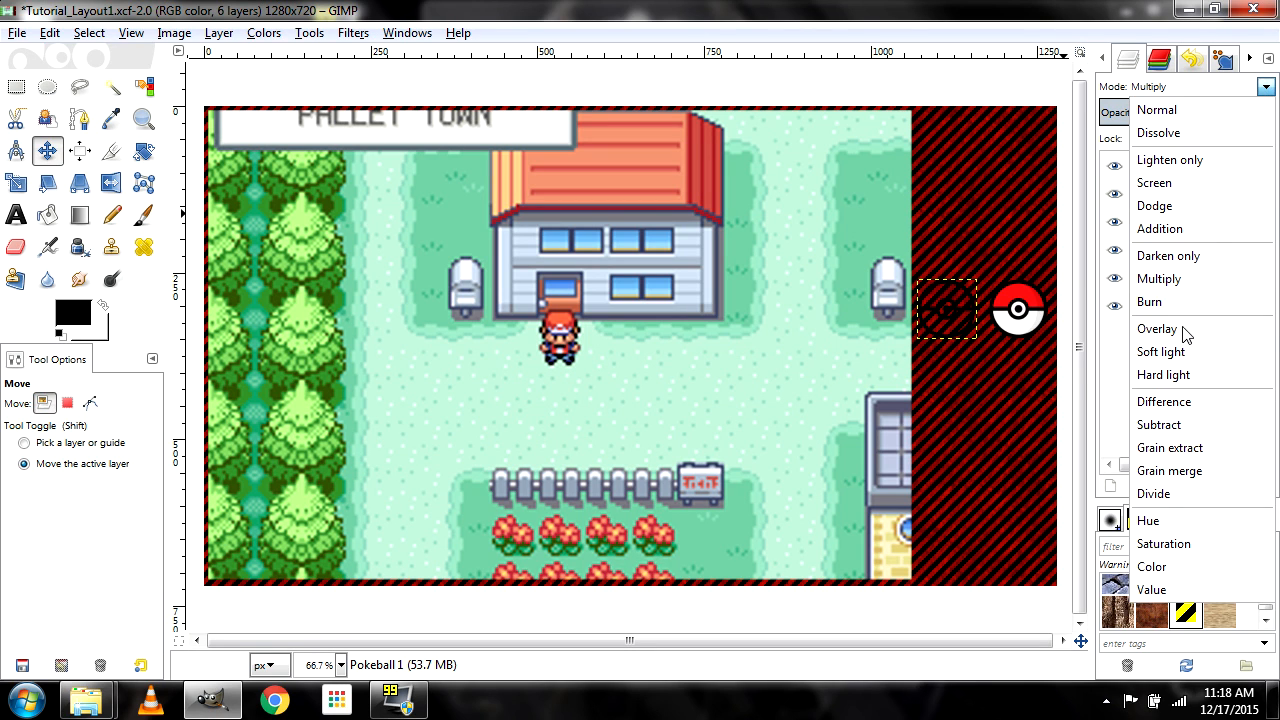
{"action": "left_click", "coordinate": [1186, 333]}
{"action": "left_click", "coordinate": [1266, 88]}
{"action": "left_click", "coordinate": [1165, 378]}
{"action": "left_click", "coordinate": [1266, 88]}
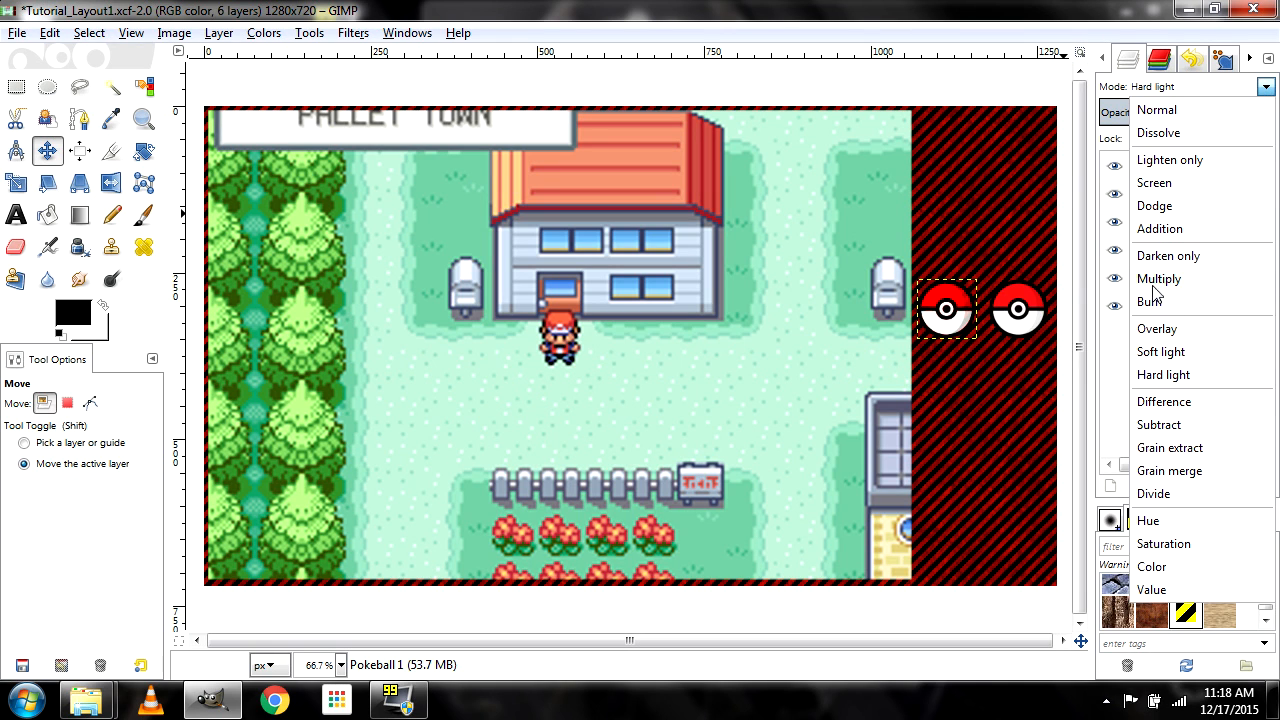
{"action": "left_click", "coordinate": [1180, 355]}
{"action": "left_click", "coordinate": [1266, 88]}
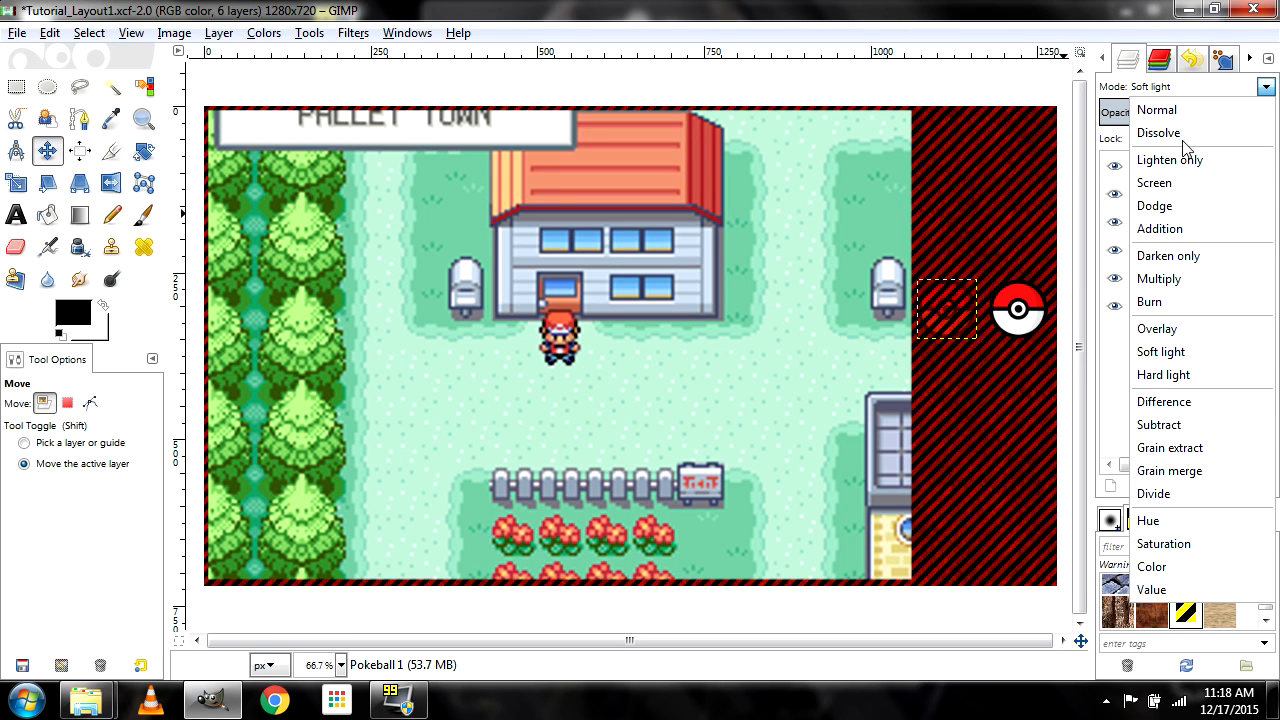
{"action": "left_click", "coordinate": [1176, 212]}
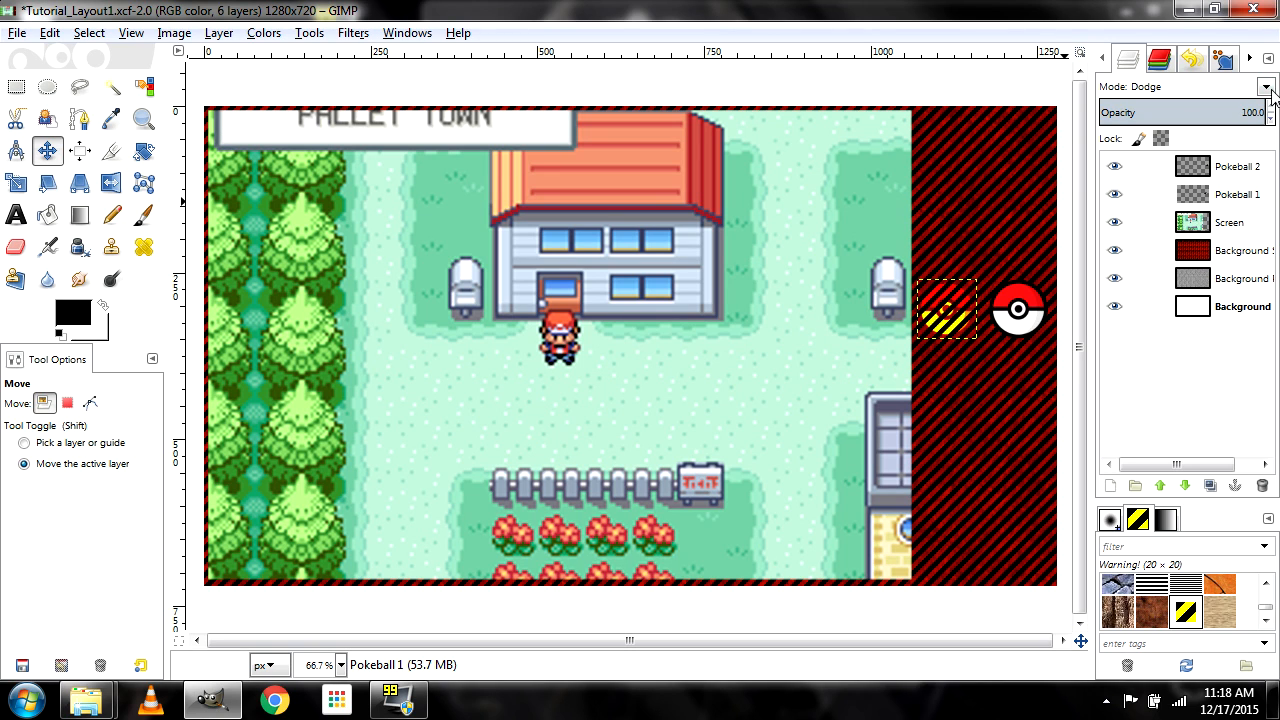
{"action": "left_click", "coordinate": [1266, 88]}
{"action": "left_click", "coordinate": [1199, 163]}
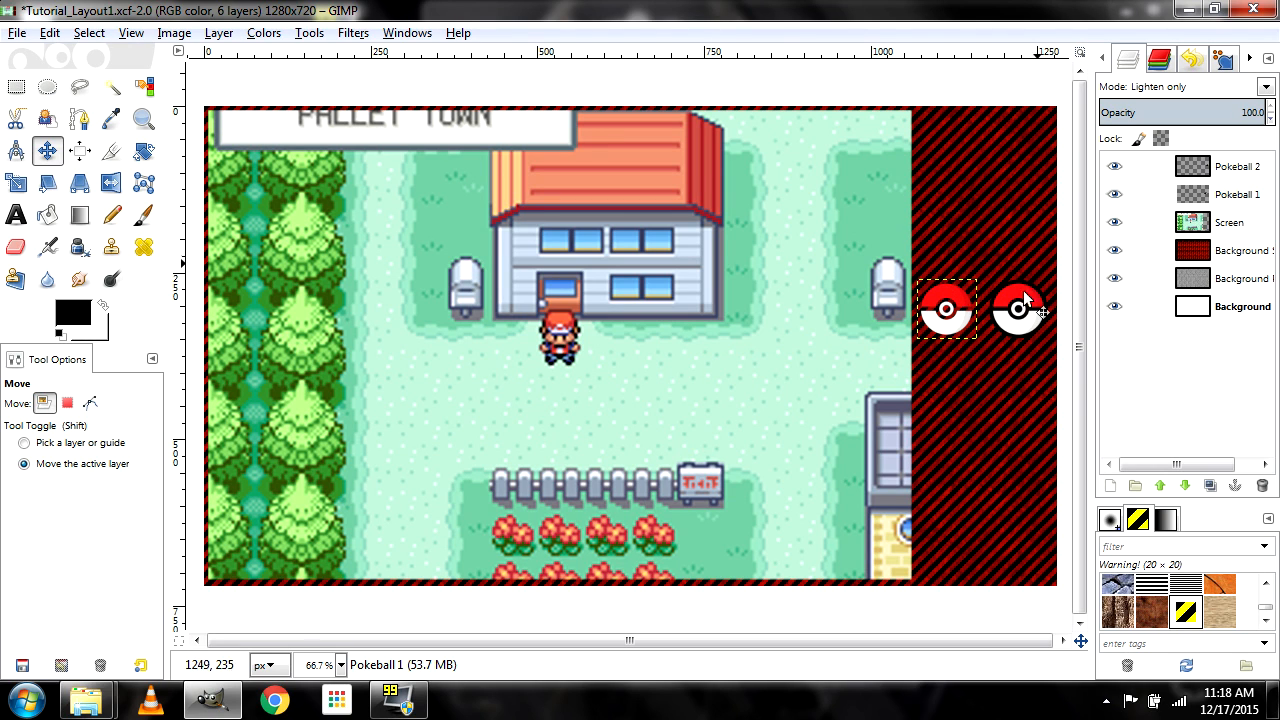
{"action": "left_click", "coordinate": [1222, 285]}
{"action": "left_click", "coordinate": [1233, 310]}
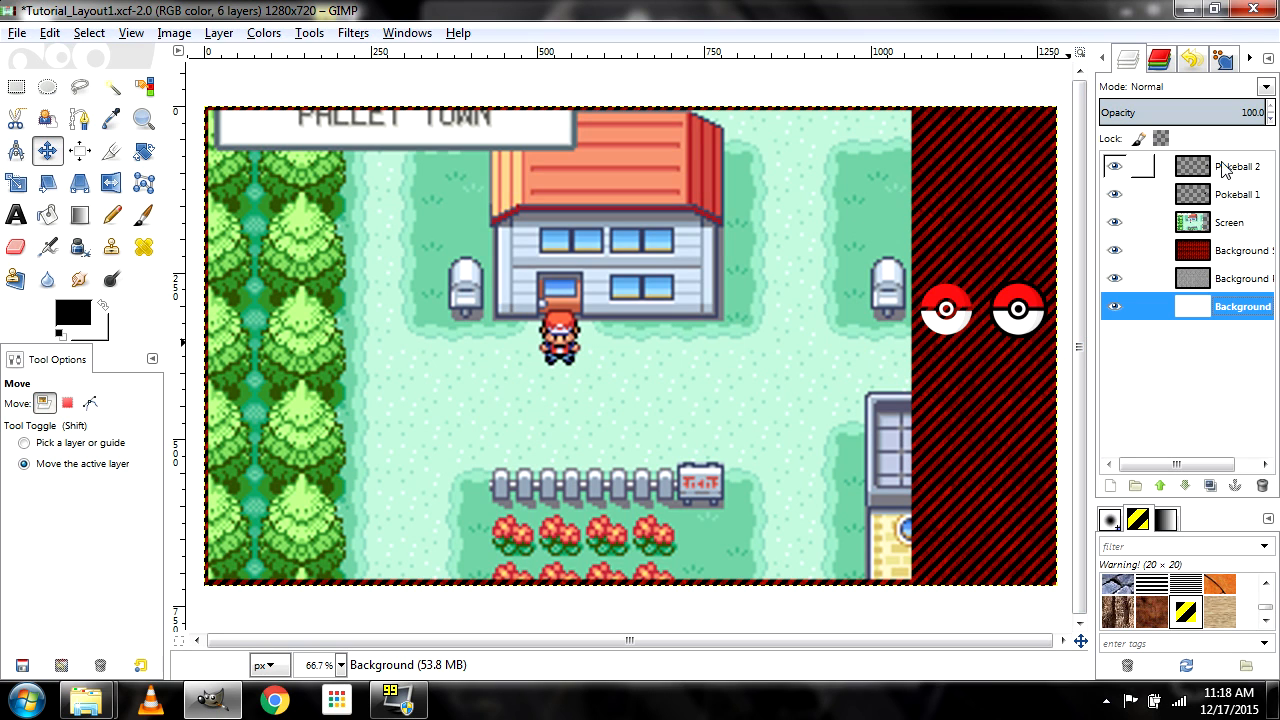
Try the Screen and Dodge blend modes on the Pokeball 1 layer
{"action": "left_click", "coordinate": [1245, 194]}
{"action": "left_click", "coordinate": [1266, 87]}
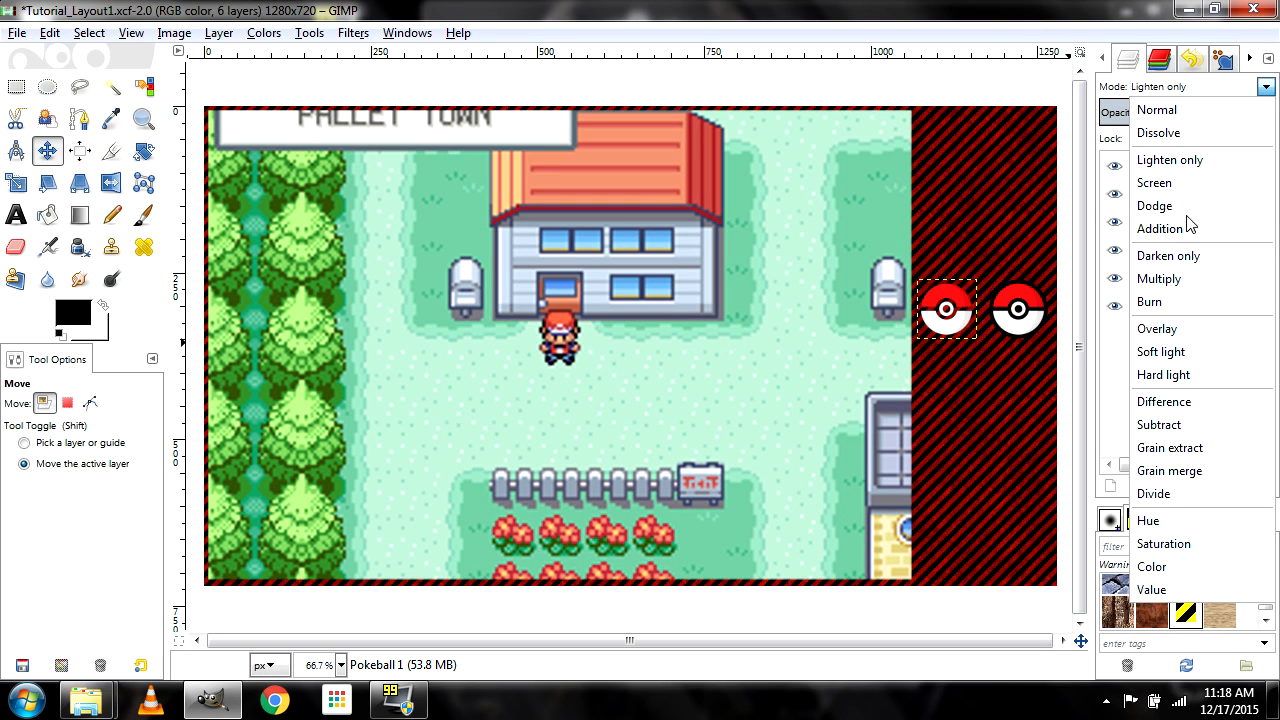
{"action": "left_click", "coordinate": [1186, 186]}
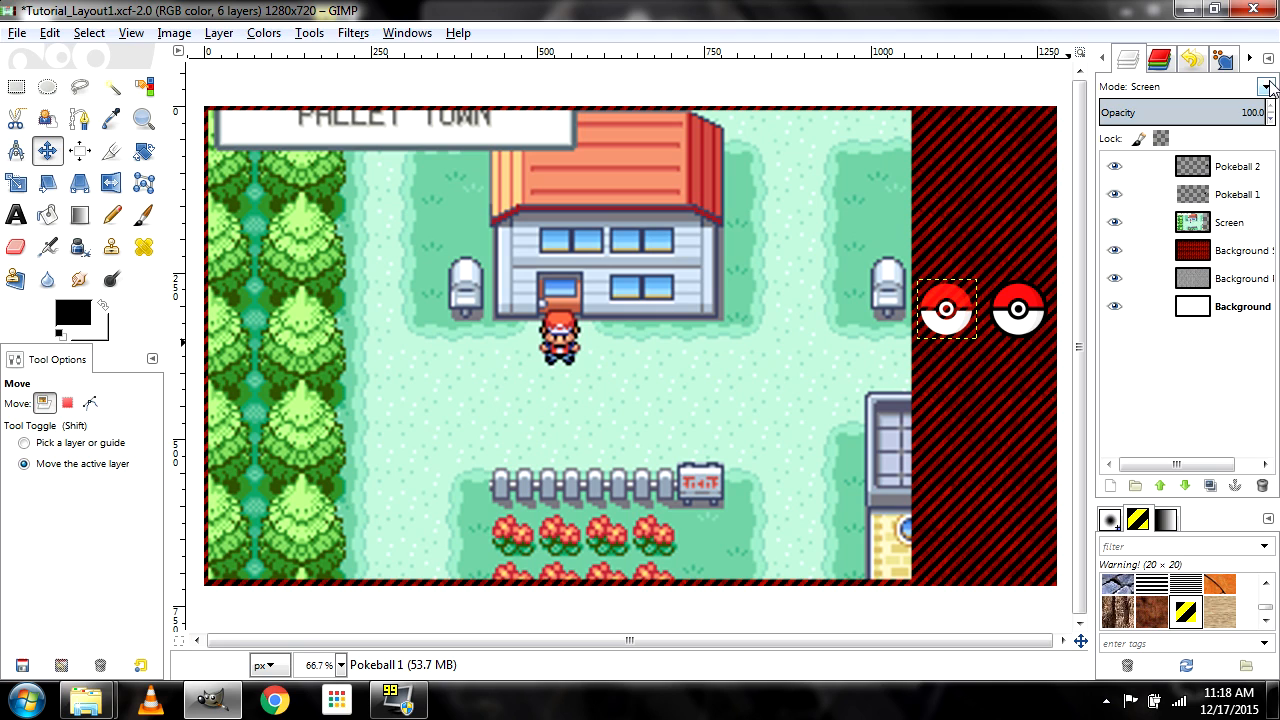
{"action": "left_click", "coordinate": [1266, 87]}
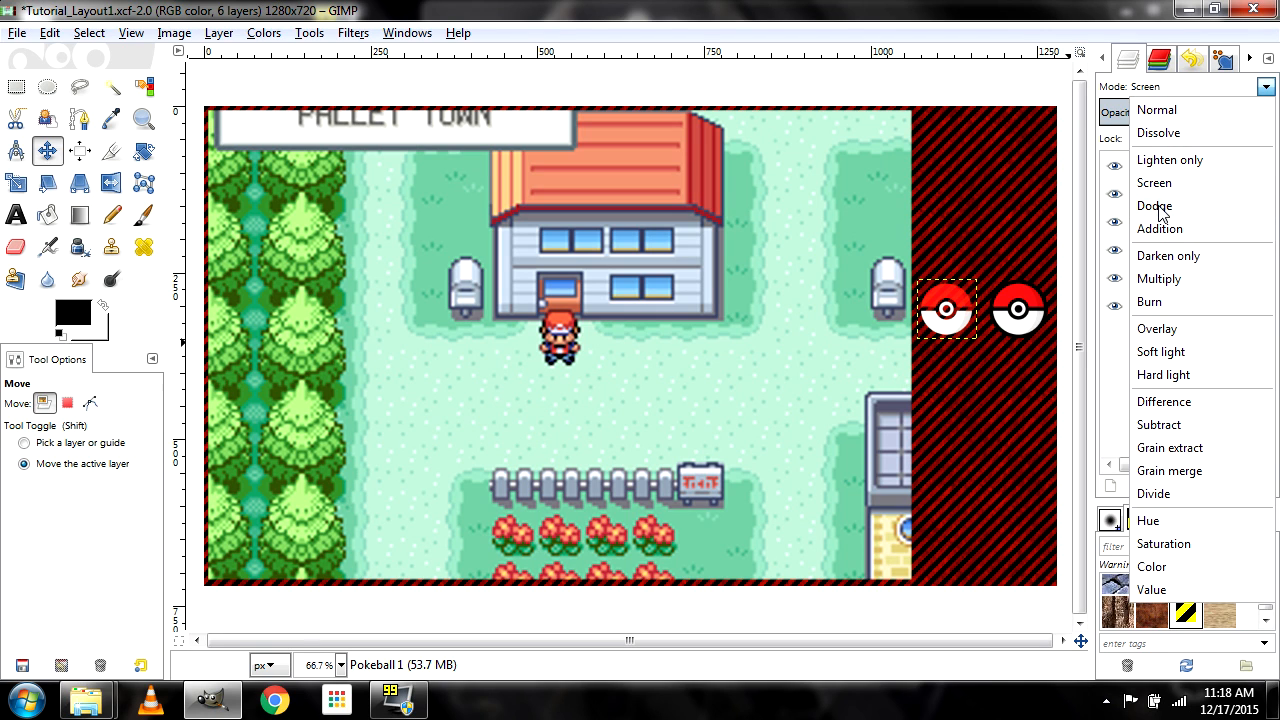
{"action": "left_click", "coordinate": [1156, 206]}
Set the Pokeball 1 layer's blend mode to Addition and inspect the ball up close
{"action": "left_click", "coordinate": [1266, 87]}
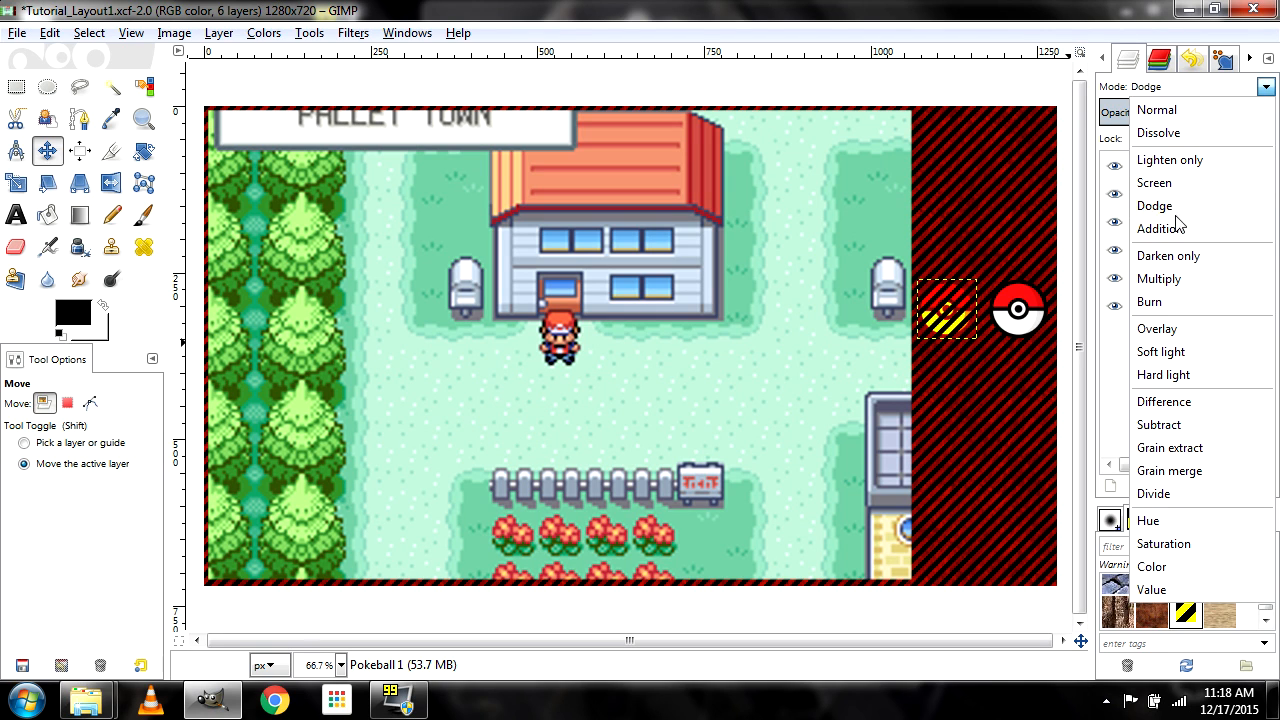
{"action": "left_click", "coordinate": [1182, 226]}
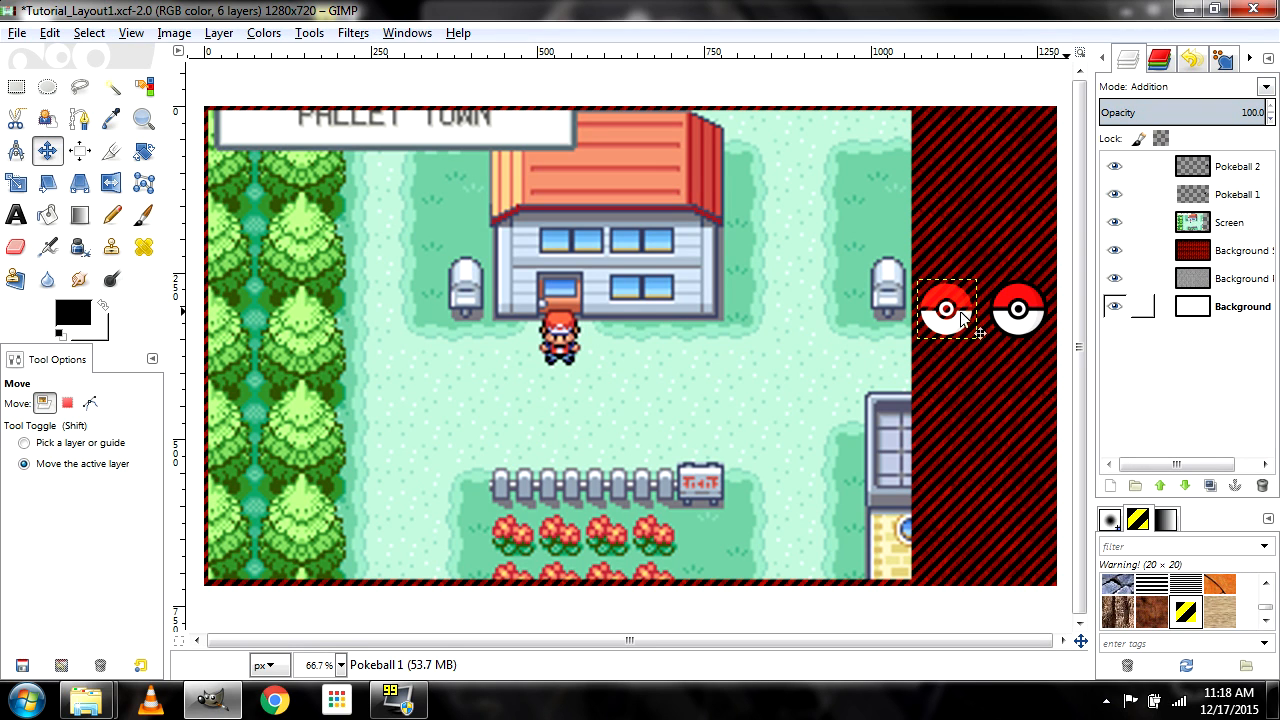
{"action": "scroll", "coordinate": [1030, 288], "scroll_direction": "up", "scroll_amount": 1}
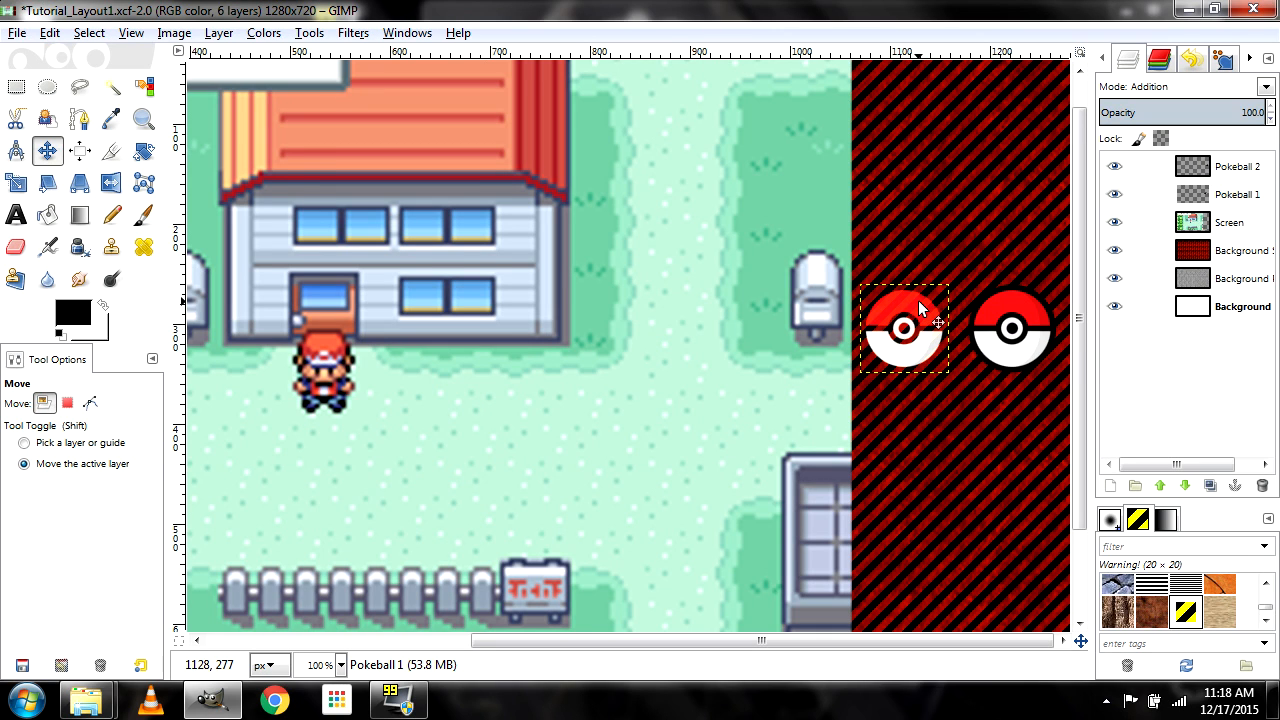
{"action": "scroll", "coordinate": [921, 308], "scroll_direction": "down", "scroll_amount": 1}
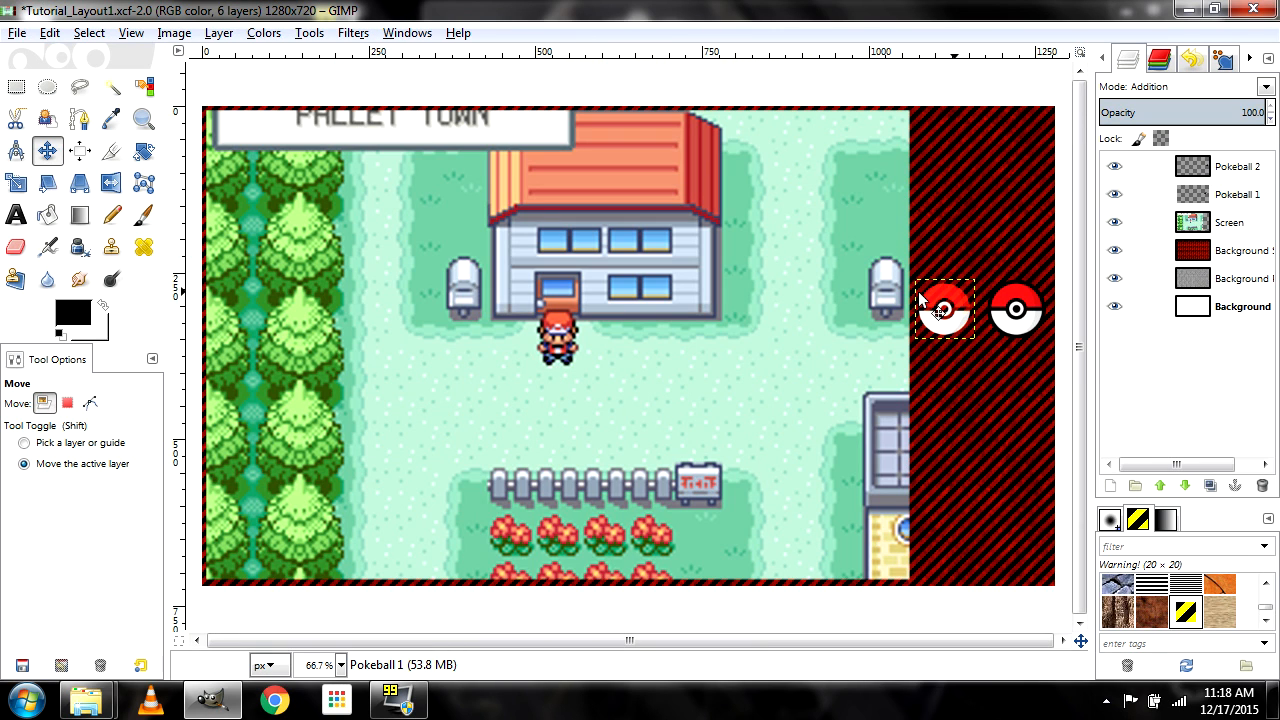
{"action": "left_click", "coordinate": [1249, 200]}
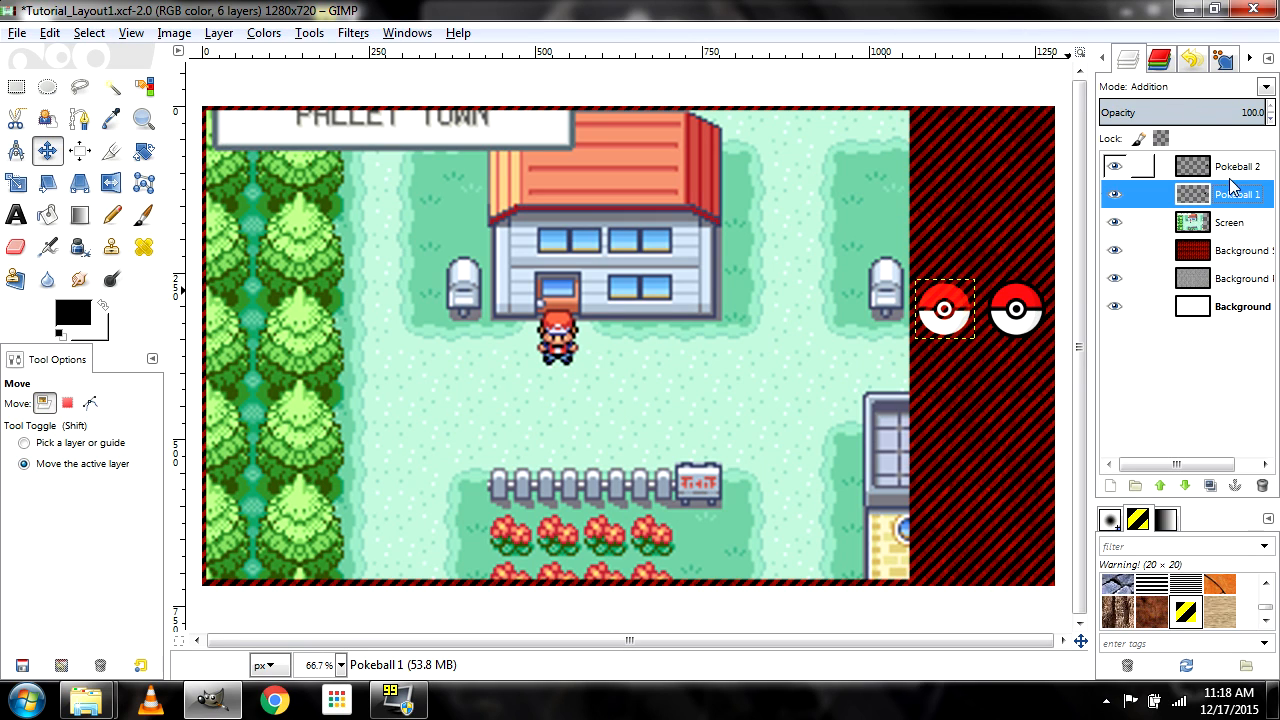
Set the Pokeball 2 layer's blend mode to Addition as well
{"action": "left_click", "coordinate": [1242, 168]}
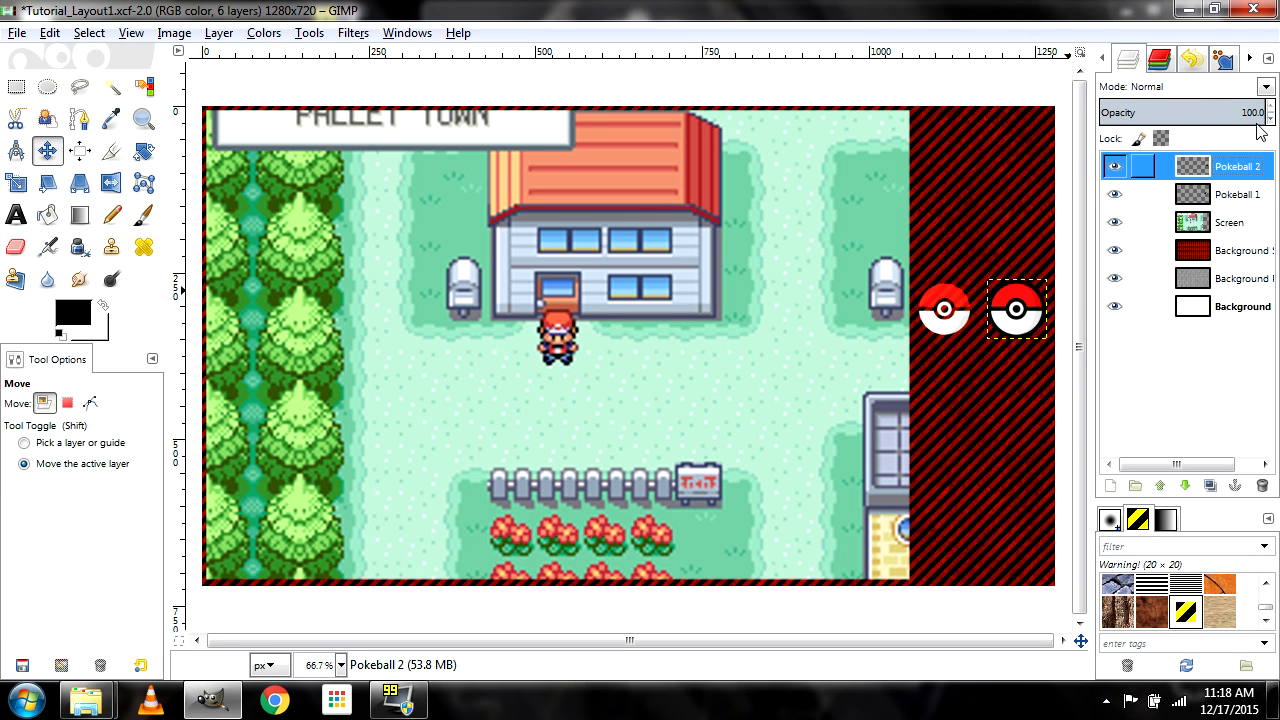
{"action": "left_click", "coordinate": [1266, 87]}
{"action": "left_click", "coordinate": [1178, 234]}
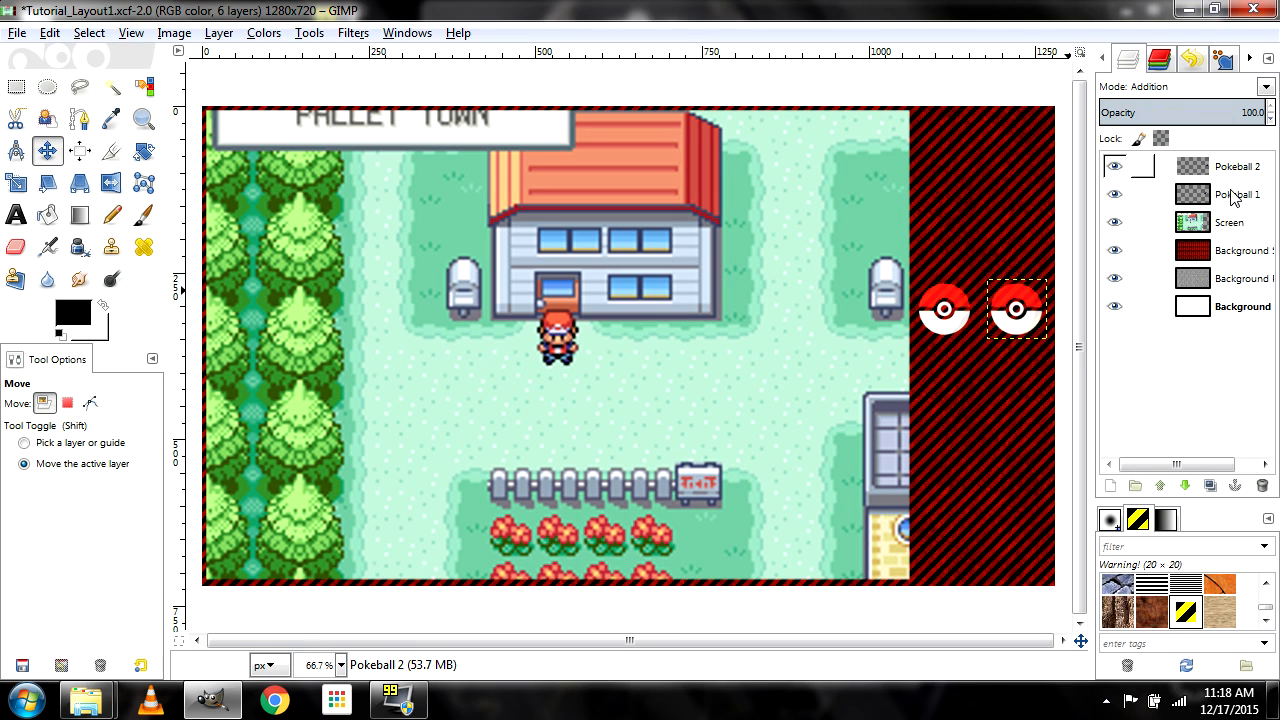
Duplicate the Pokeball 1 layer to get a third Pokeball
{"action": "left_click", "coordinate": [1234, 195]}
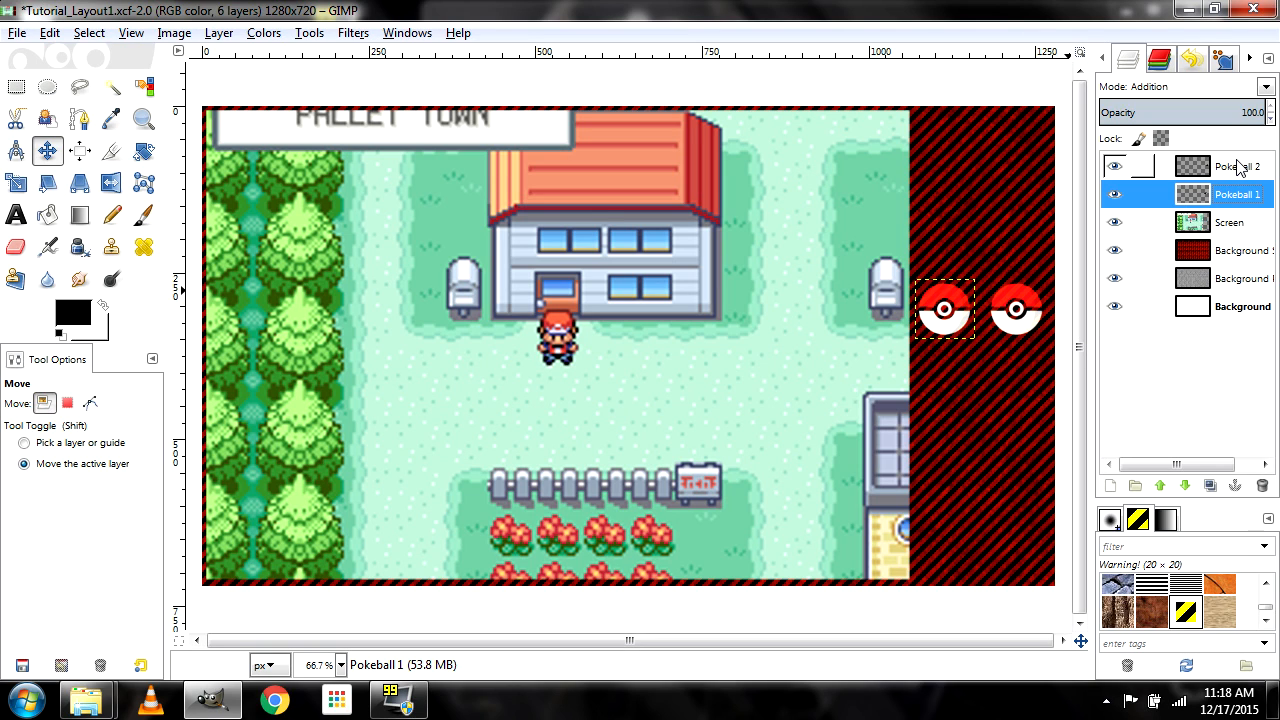
{"action": "left_click", "coordinate": [1243, 168]}
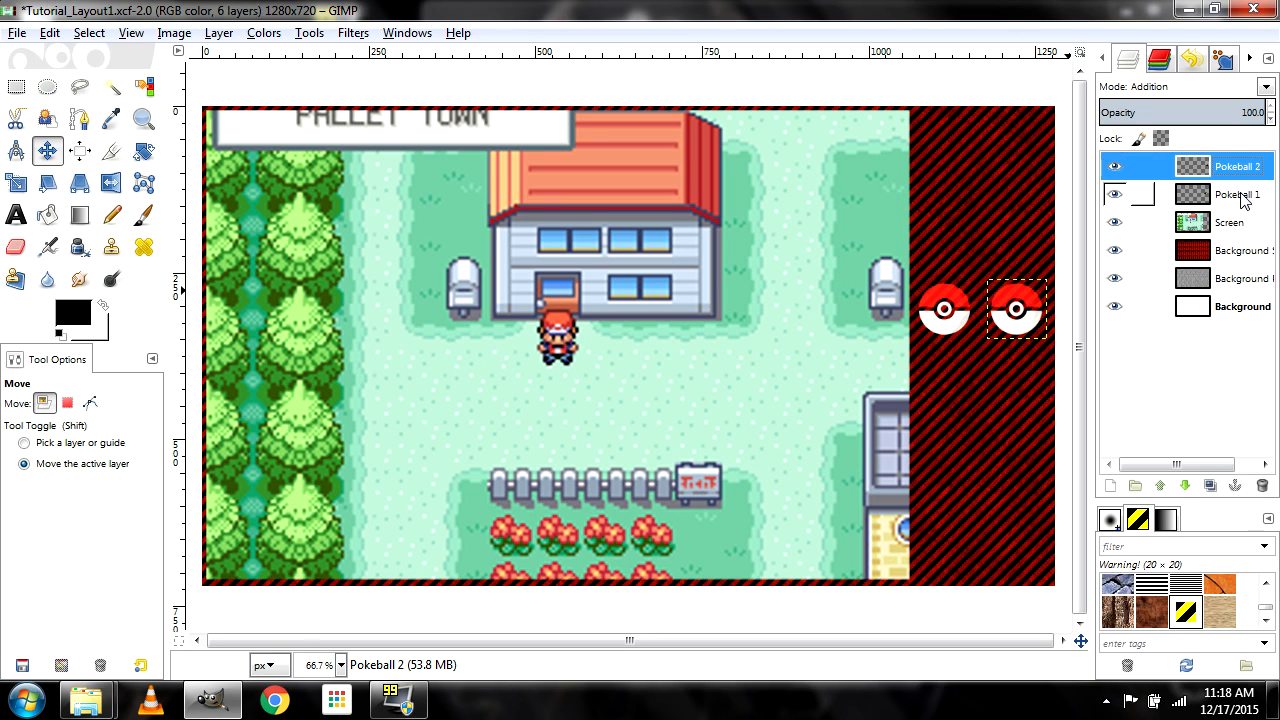
{"action": "left_click", "coordinate": [1242, 195]}
{"action": "left_click", "coordinate": [1243, 170]}
{"action": "left_click", "coordinate": [1239, 196]}
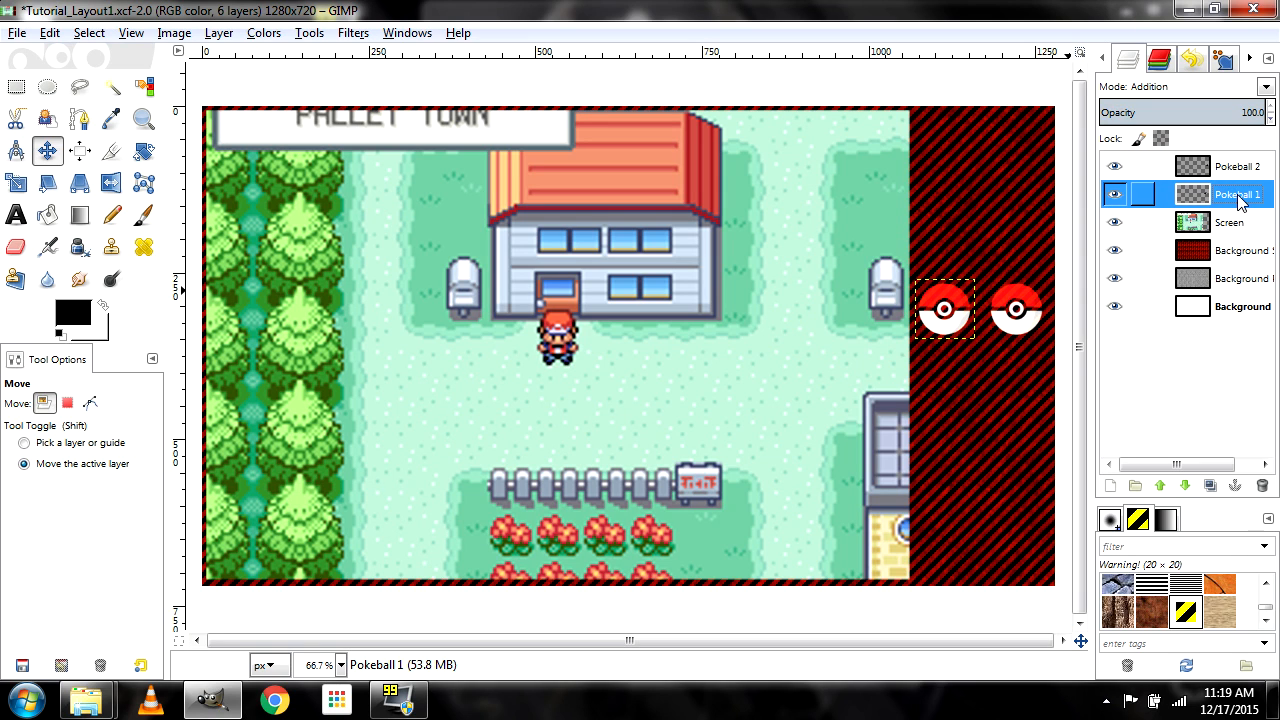
{"action": "right_click", "coordinate": [1241, 200]}
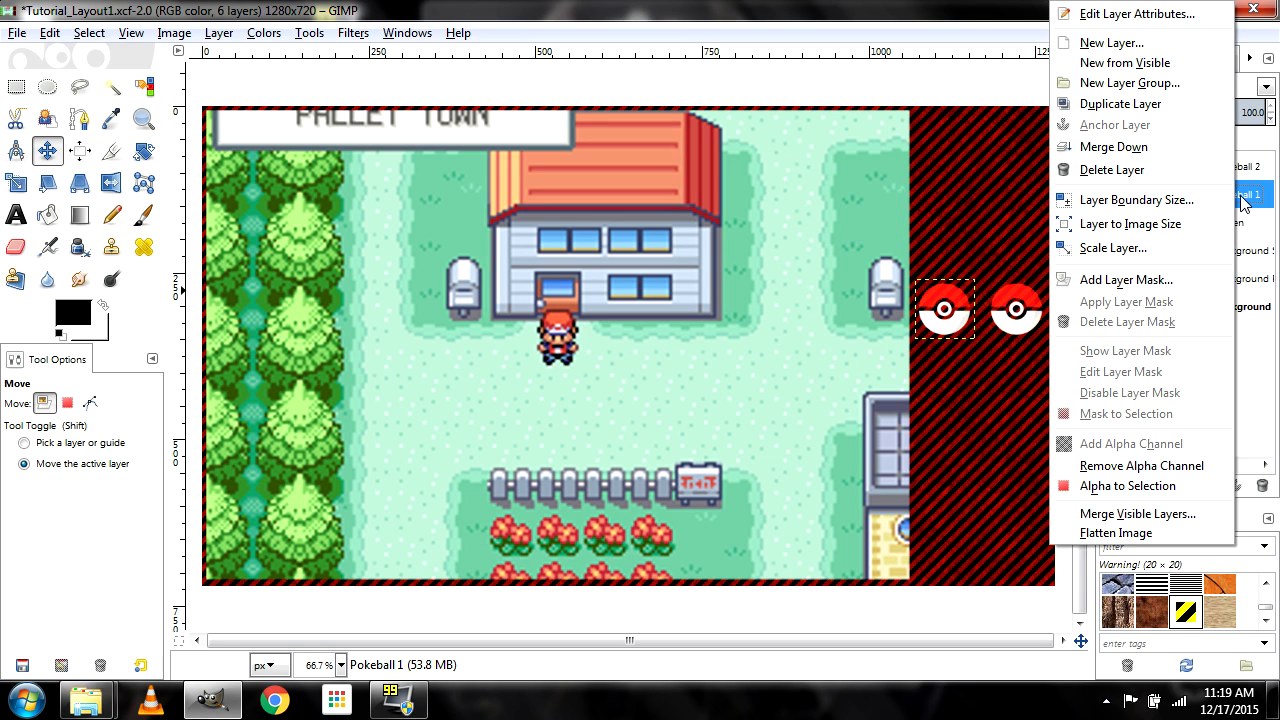
{"action": "left_click", "coordinate": [1171, 104]}
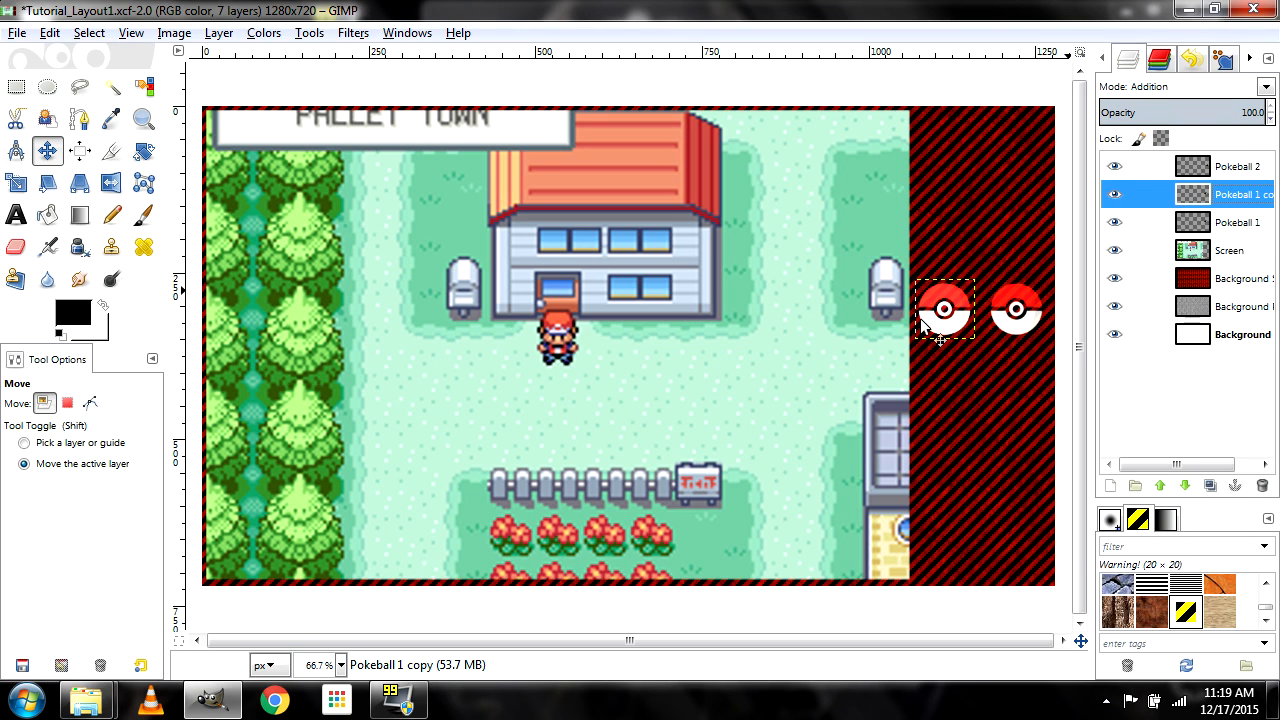
Place the Pokeball 1 copy below the first ball, and a duplicate of Pokeball 2 below the second ball
{"action": "left_click_drag", "start_coordinate": [958, 302], "coordinate": [963, 358]}
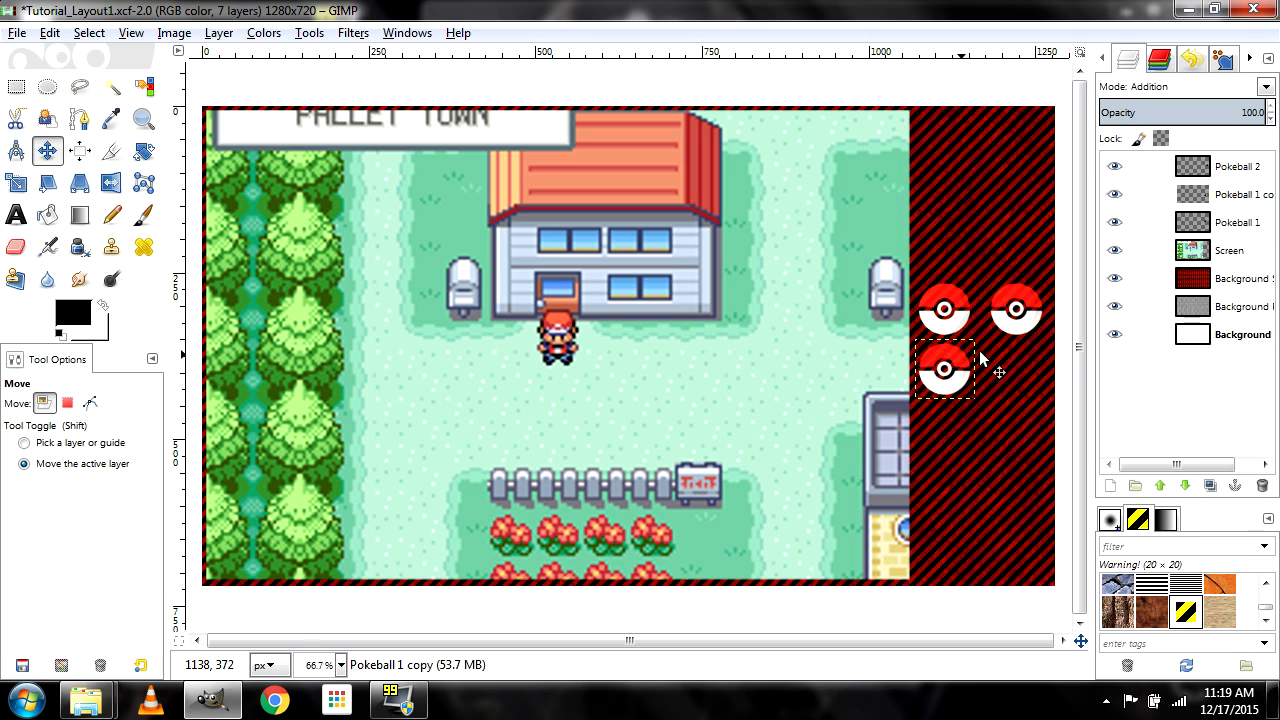
{"action": "left_click", "coordinate": [1246, 174]}
{"action": "right_click", "coordinate": [1246, 174]}
{"action": "left_click", "coordinate": [1020, 274]}
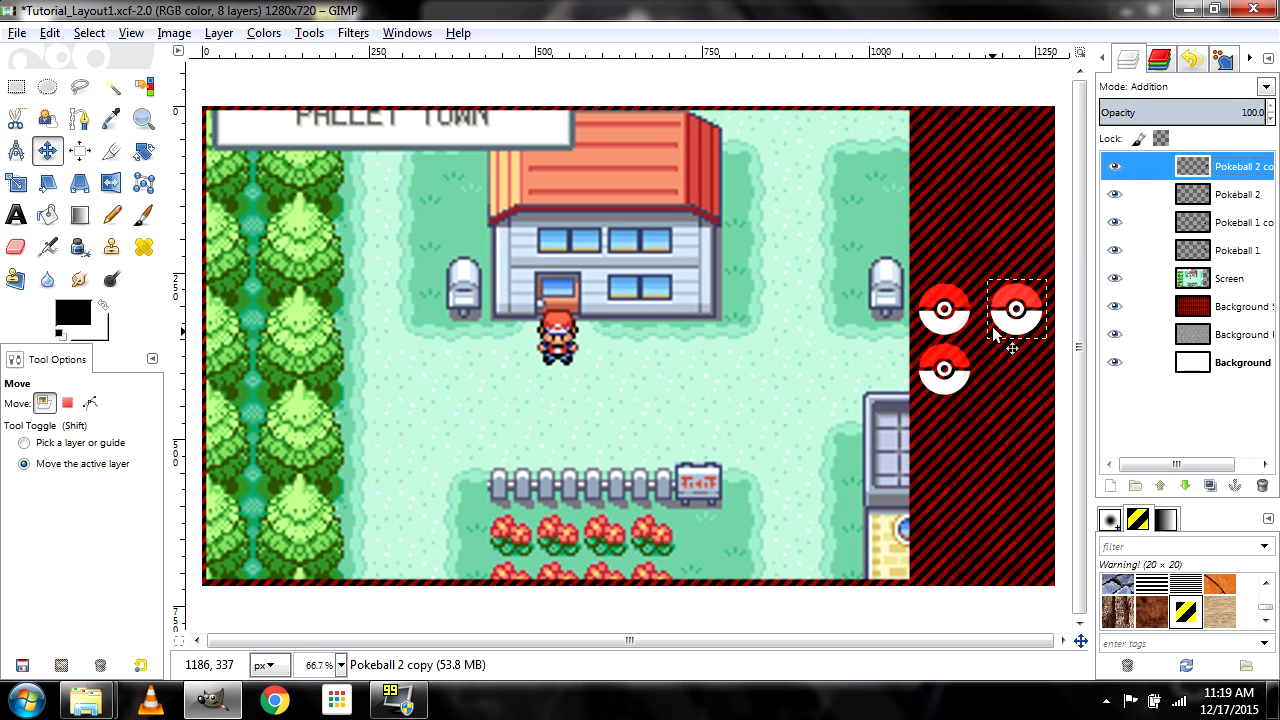
{"action": "left_click_drag", "start_coordinate": [1040, 304], "coordinate": [1044, 370]}
Duplicate both second-row Pokeball layers and place the copies beneath them as a third row
{"action": "left_click", "coordinate": [1246, 222]}
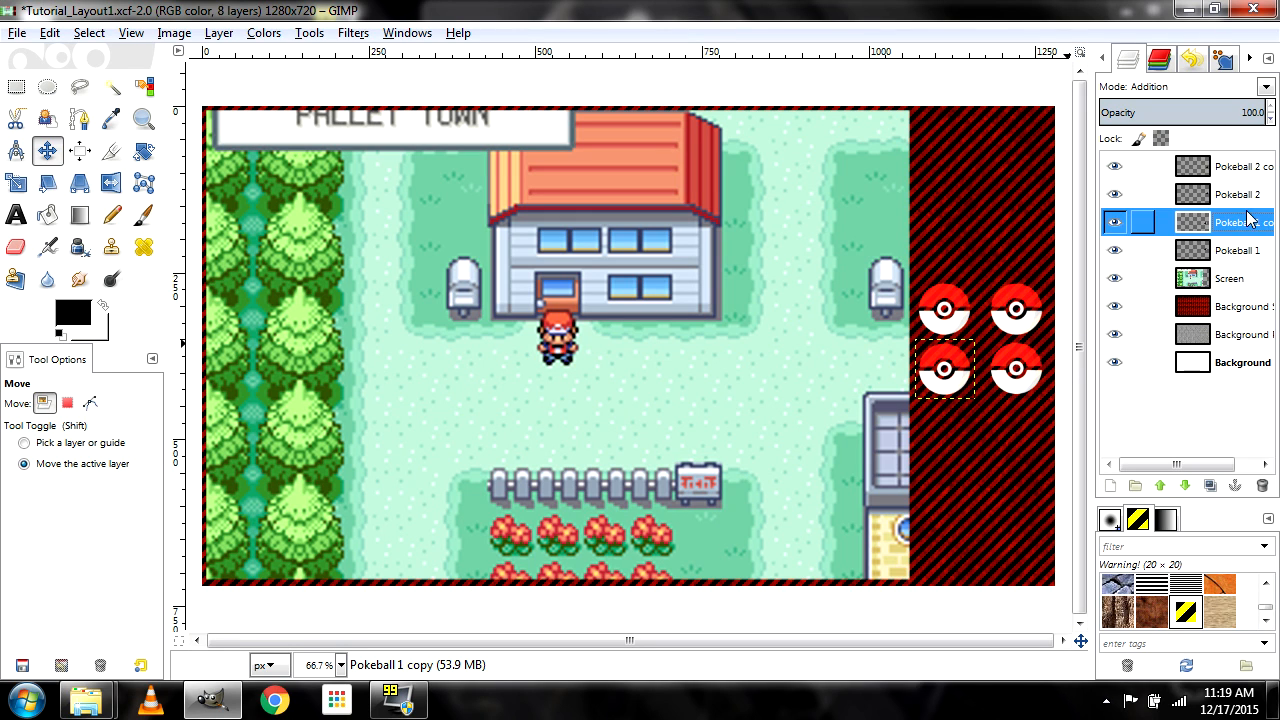
{"action": "right_click", "coordinate": [1250, 228]}
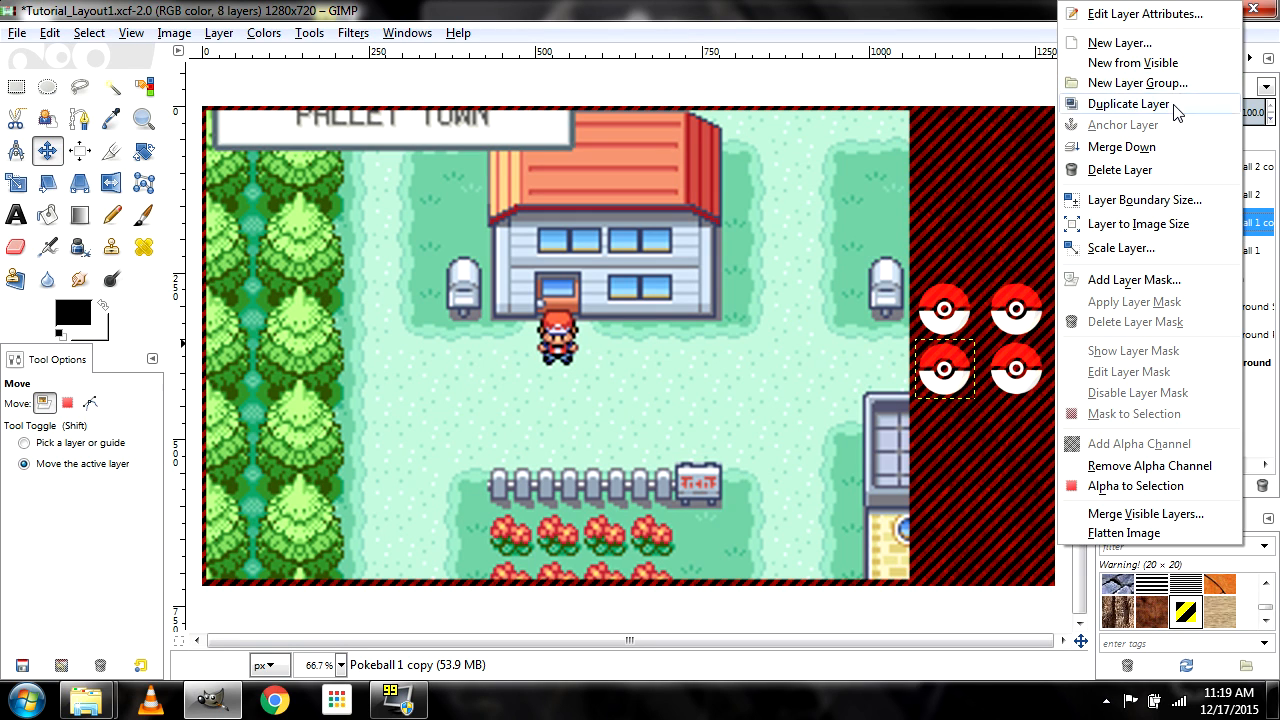
{"action": "left_click", "coordinate": [1176, 112]}
{"action": "left_click_drag", "start_coordinate": [966, 392], "coordinate": [966, 451]}
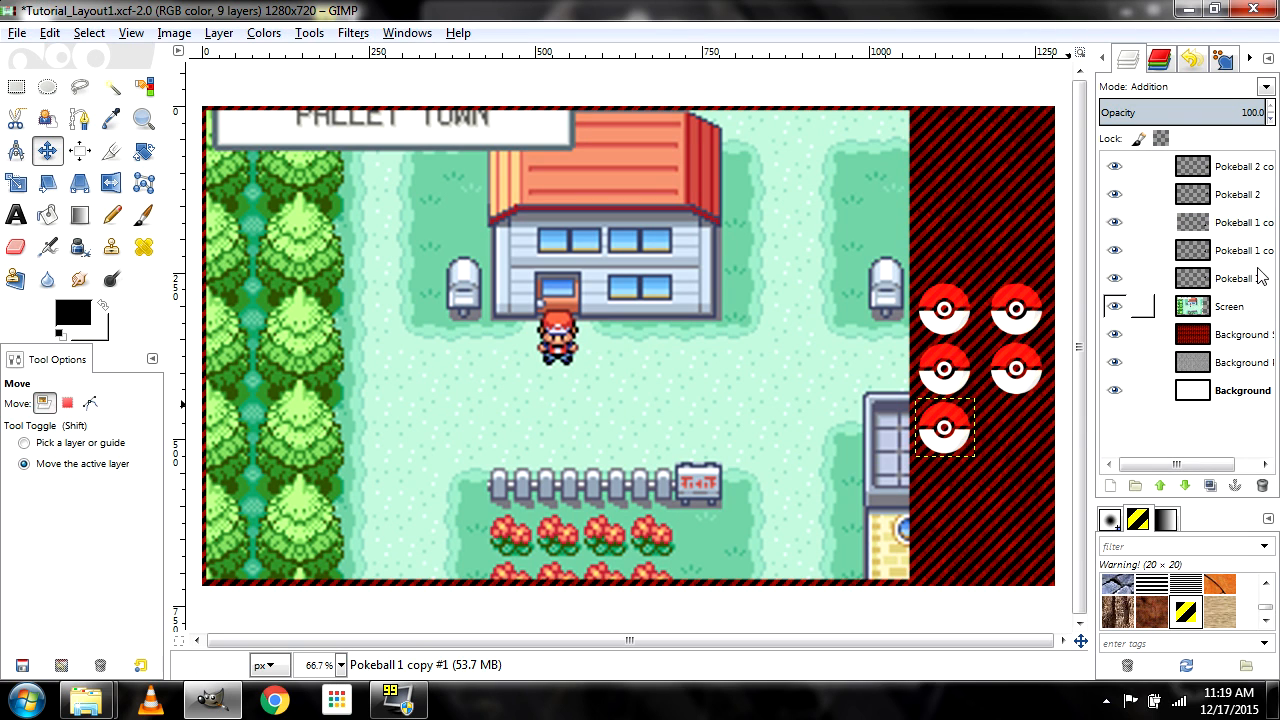
{"action": "right_click", "coordinate": [1258, 172]}
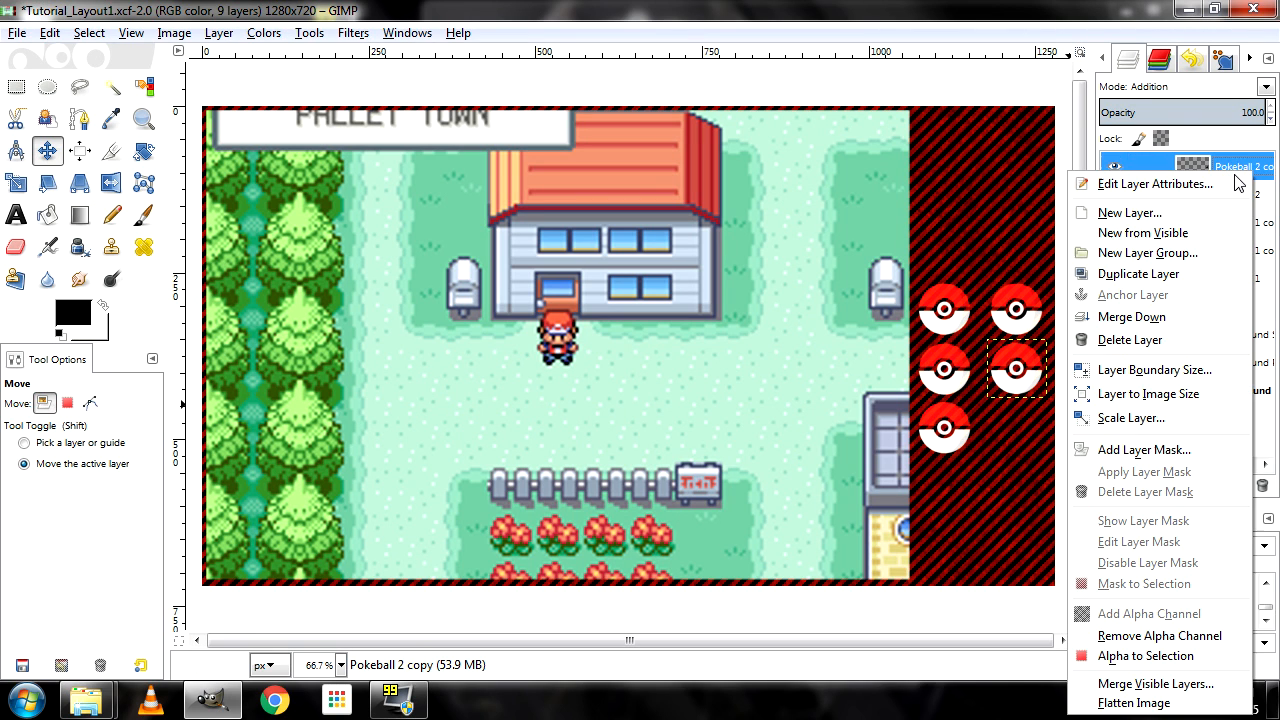
{"action": "left_click", "coordinate": [1142, 277]}
{"action": "left_click_drag", "start_coordinate": [1040, 392], "coordinate": [1036, 448]}
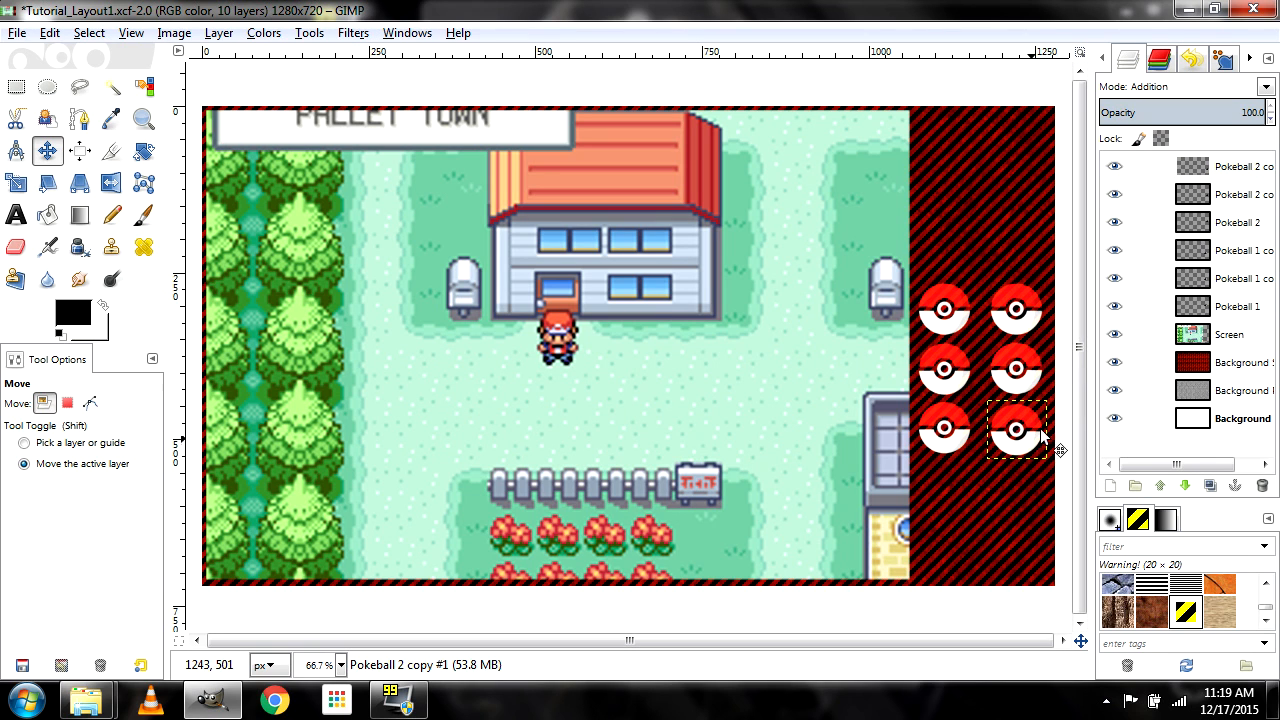
Align the horizontal centers of the three Pokeballs in the left column relative to the first item
{"action": "left_click", "coordinate": [1256, 312]}
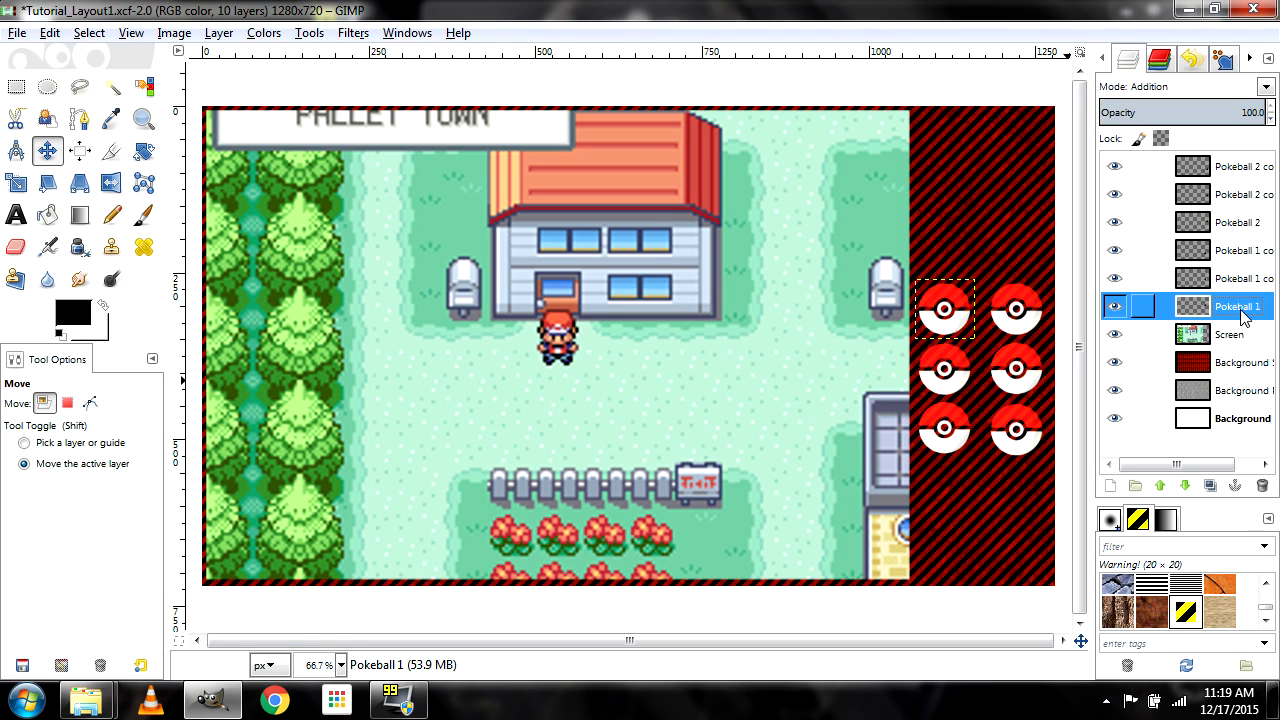
{"action": "left_click", "coordinate": [80, 152]}
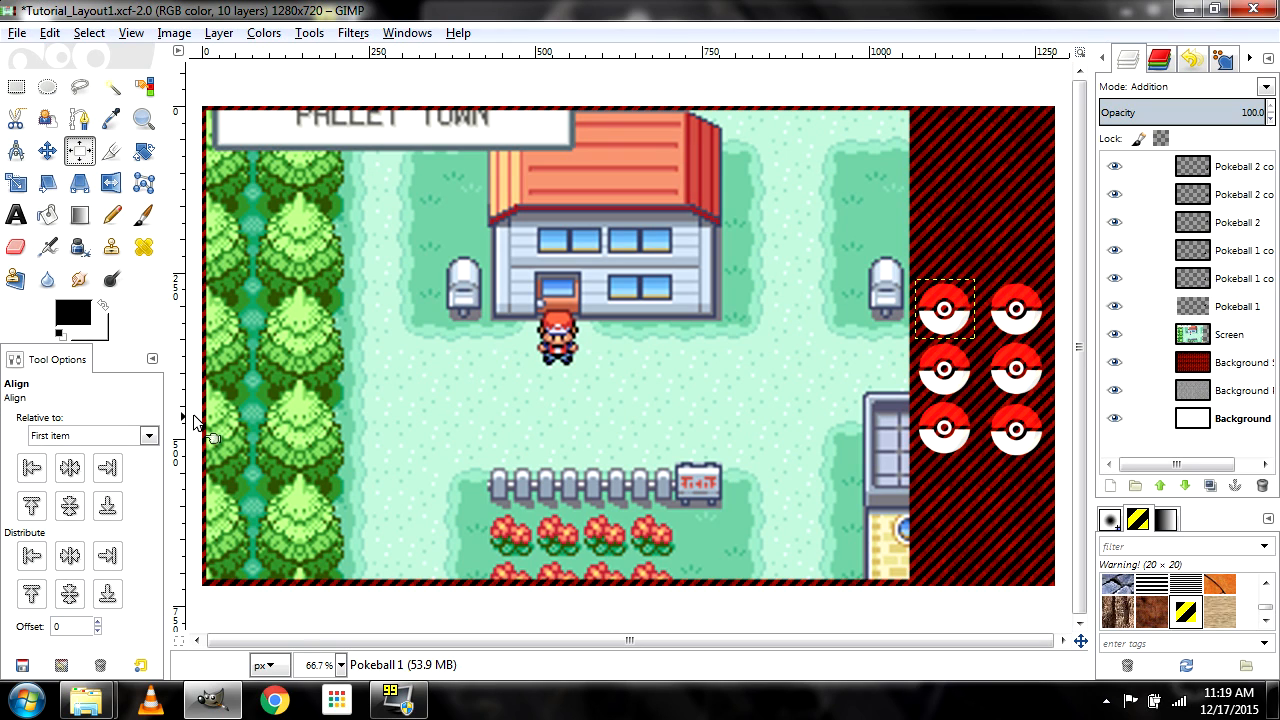
{"action": "left_click", "coordinate": [947, 318]}
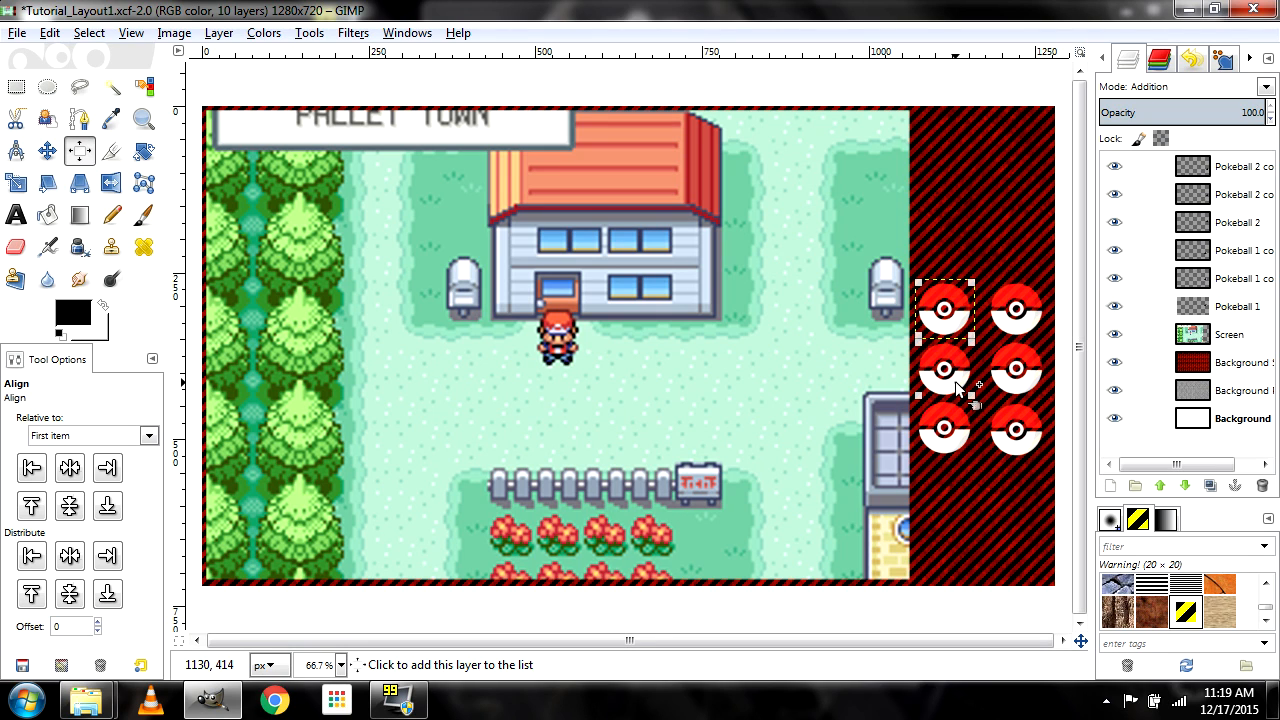
{"action": "left_click", "coordinate": [950, 413], "text": "shift"}
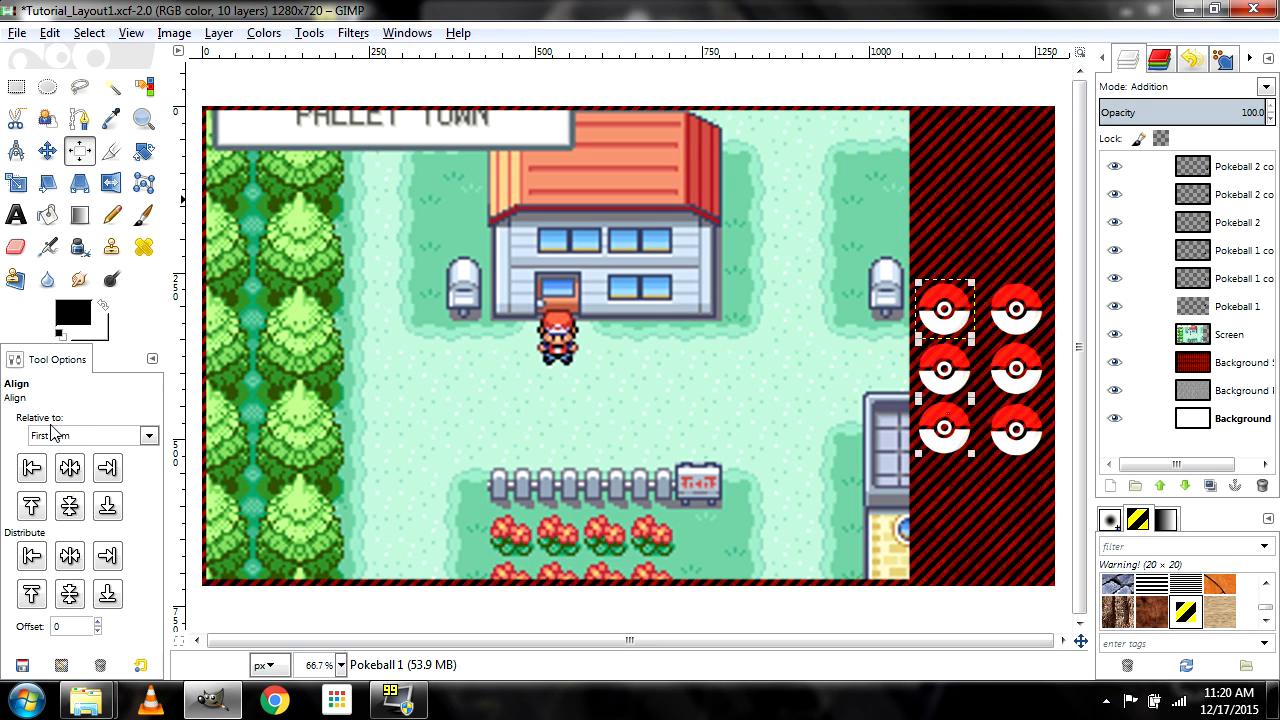
{"action": "left_click", "coordinate": [72, 475]}
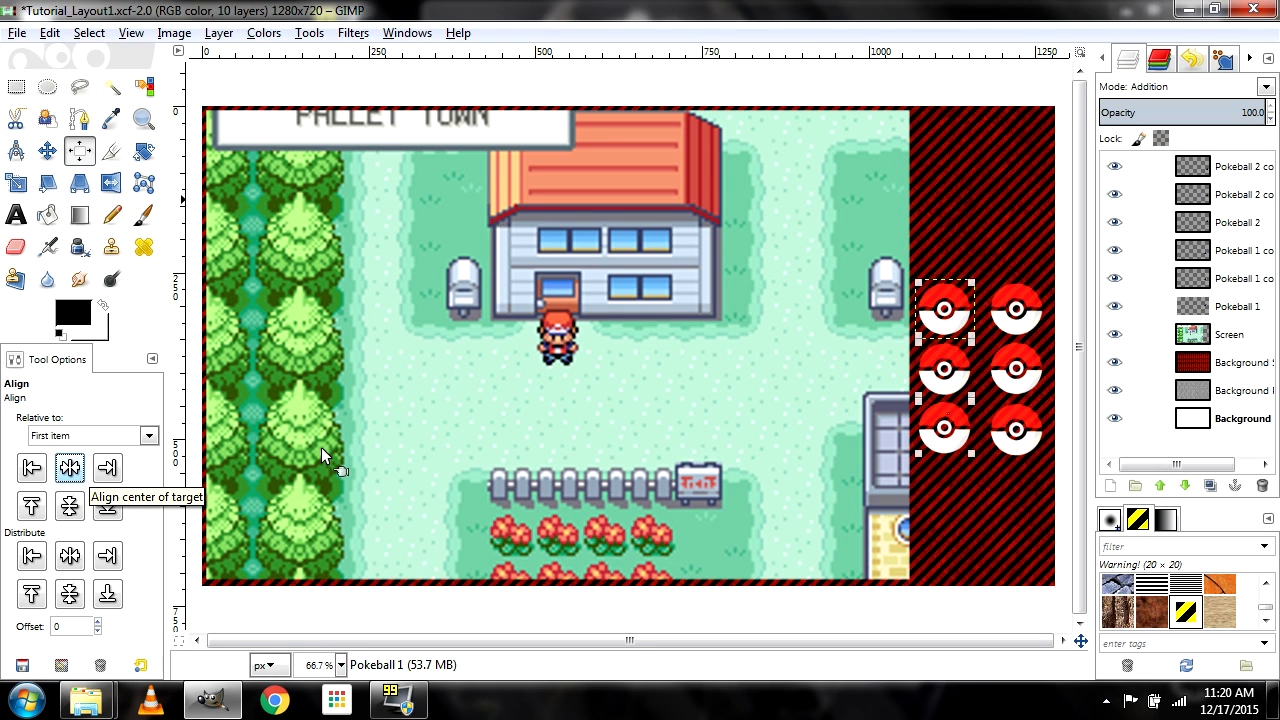
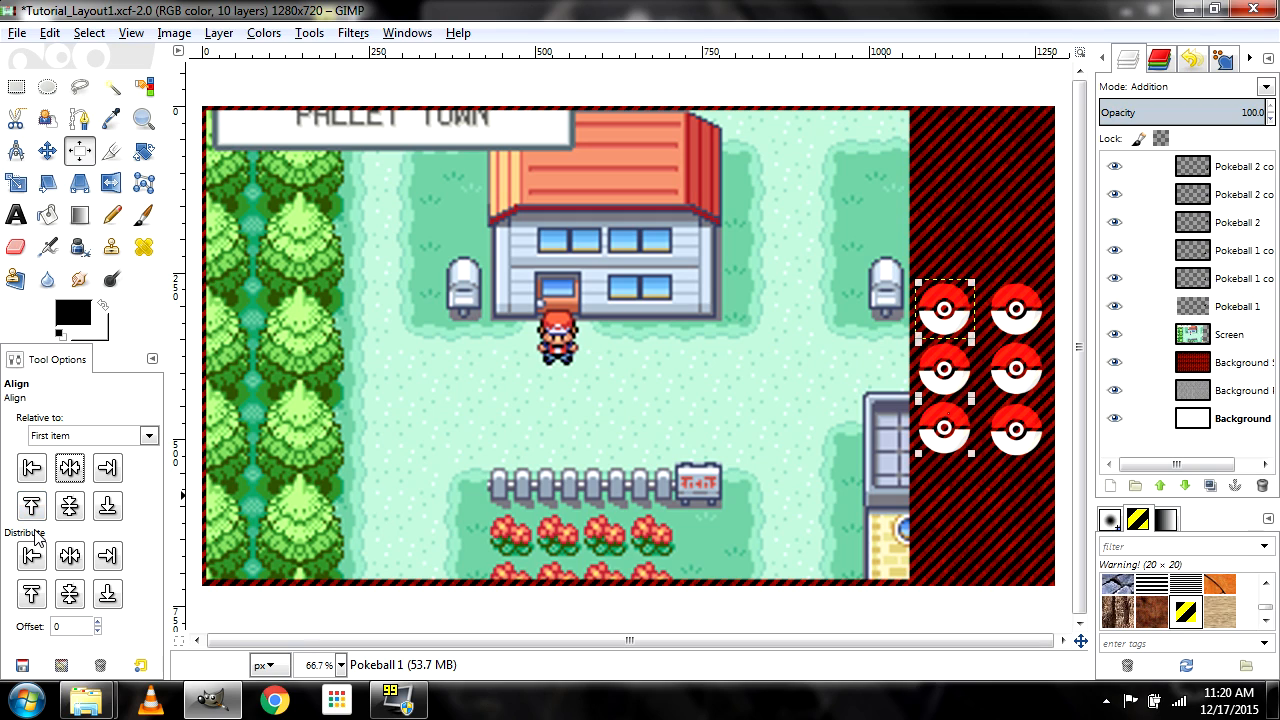
Distribute the vertical centers of the left-column Pokeballs with an offset of 110
{"action": "left_click", "coordinate": [70, 596]}
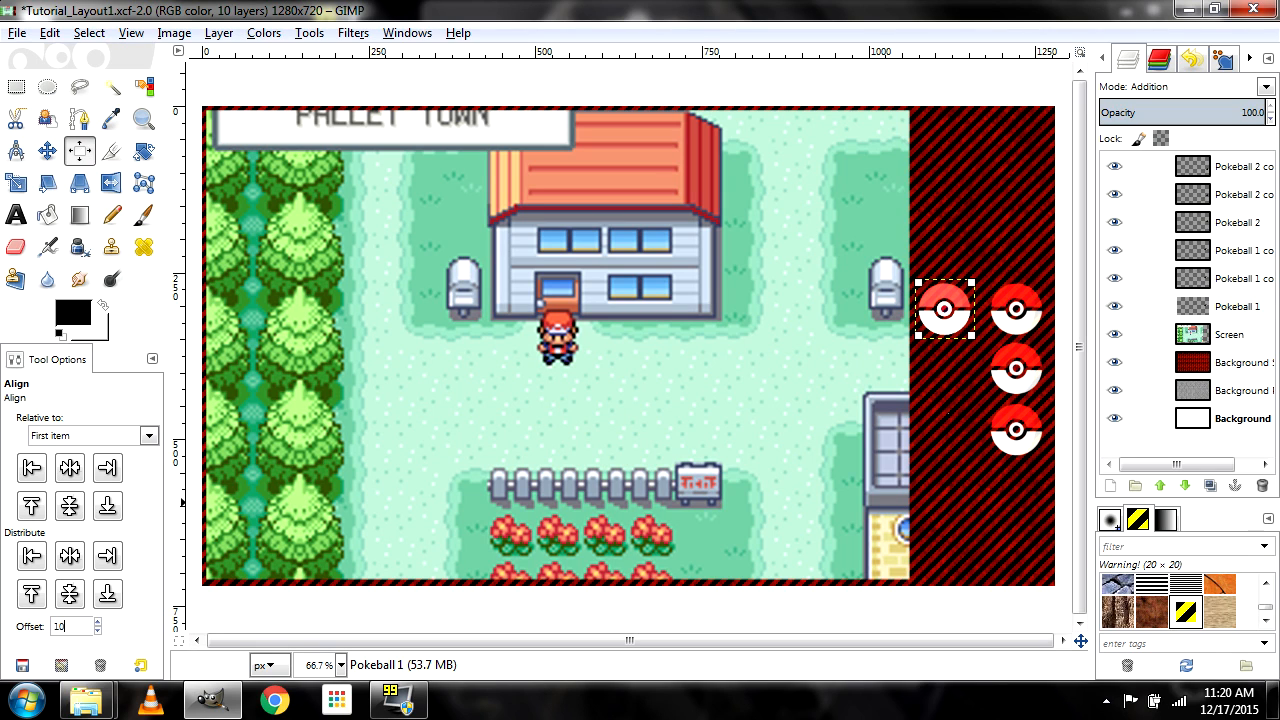
{"action": "left_click", "coordinate": [69, 594]}
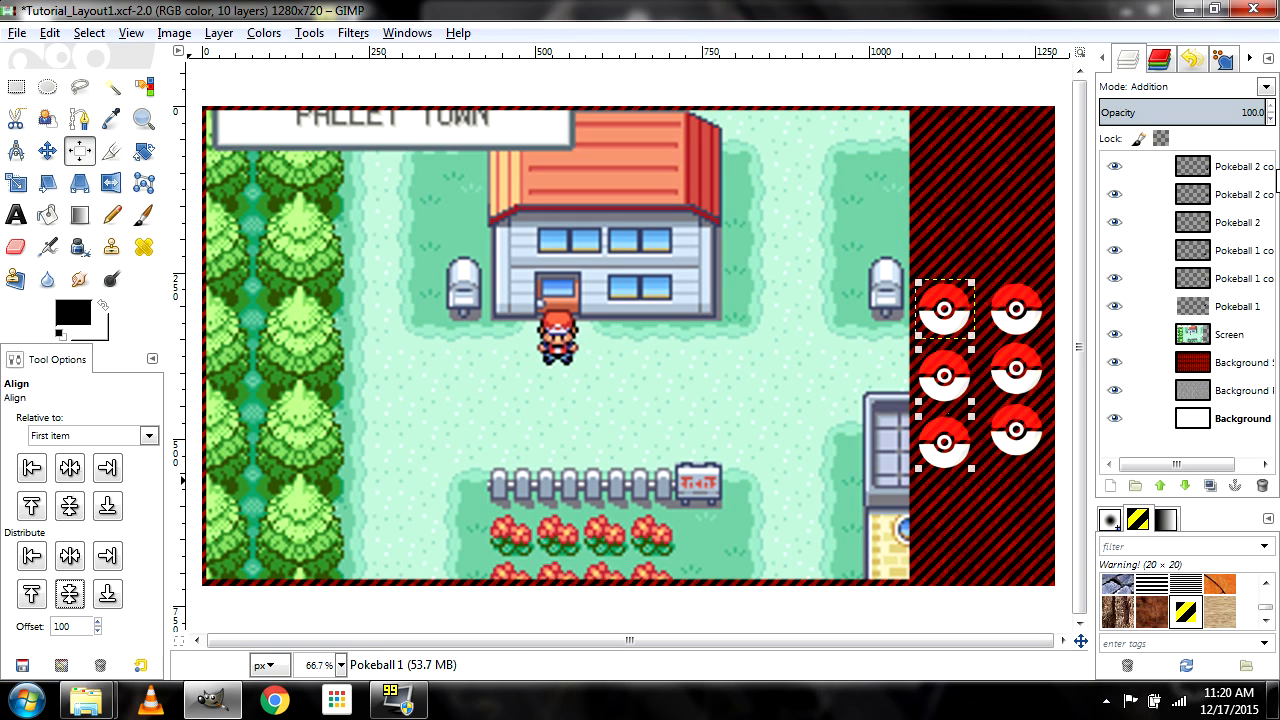
{"action": "left_click", "coordinate": [70, 597]}
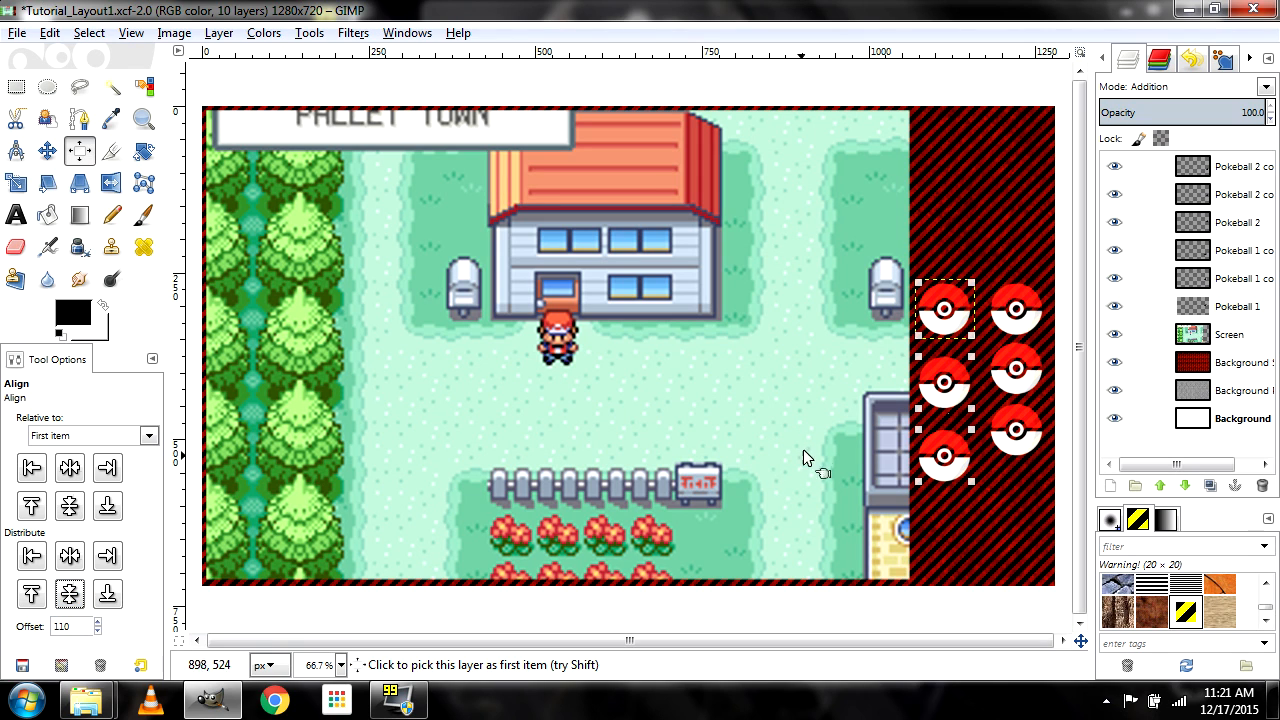
Distribute the vertical centers of the three right-column Pokeballs with the same offset of 110
{"action": "left_click", "coordinate": [1032, 322]}
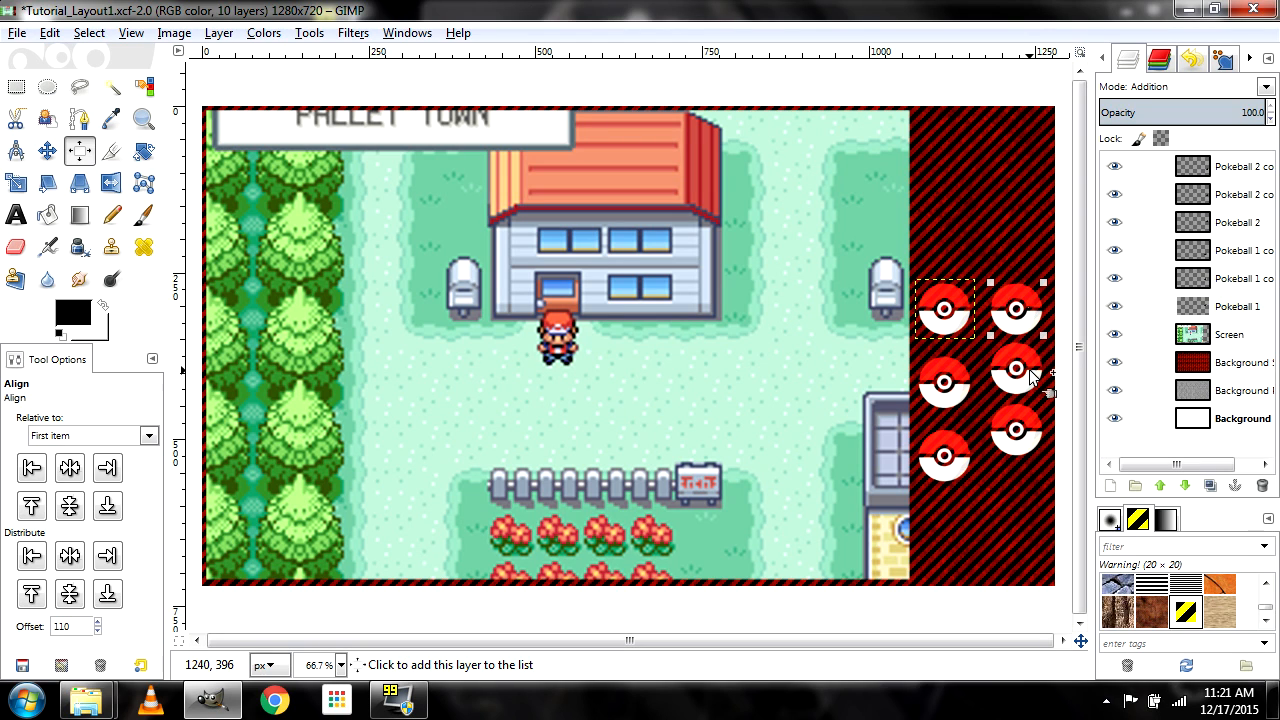
{"action": "left_click", "coordinate": [1040, 440], "text": "shift"}
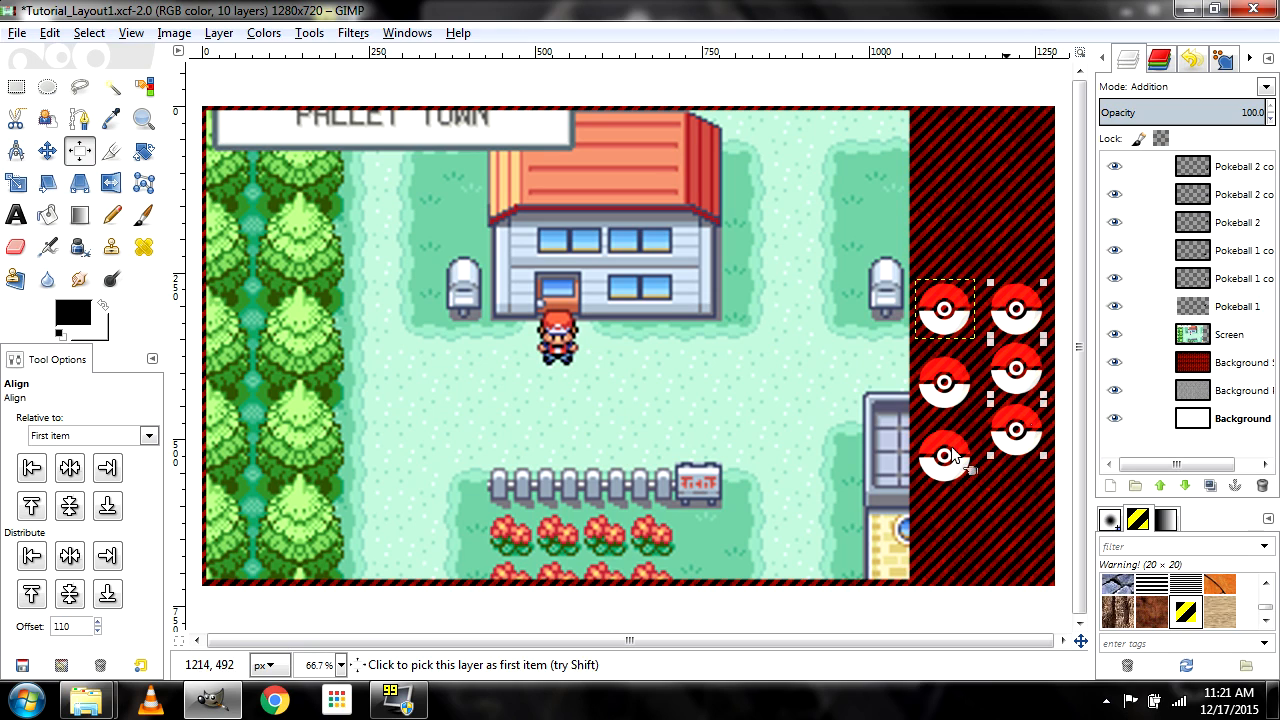
{"action": "left_click", "coordinate": [70, 597]}
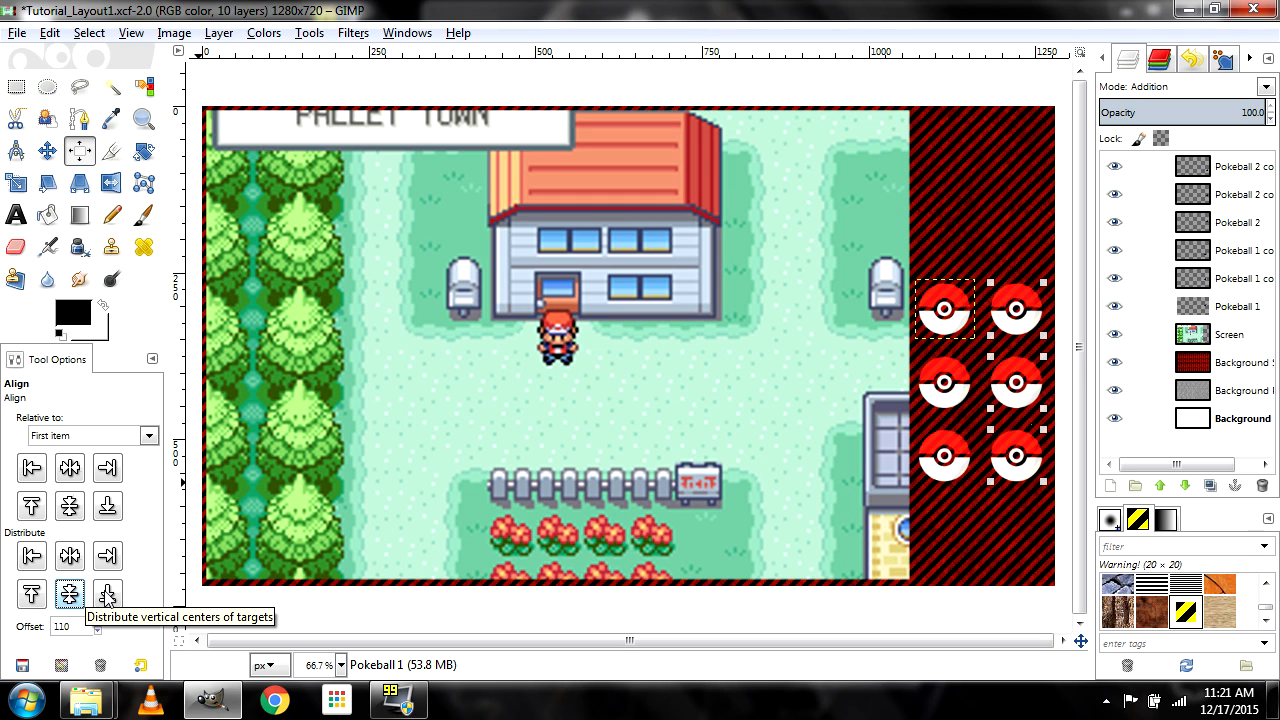
{"action": "left_click", "coordinate": [47, 150]}
{"action": "left_click", "coordinate": [1190, 418]}
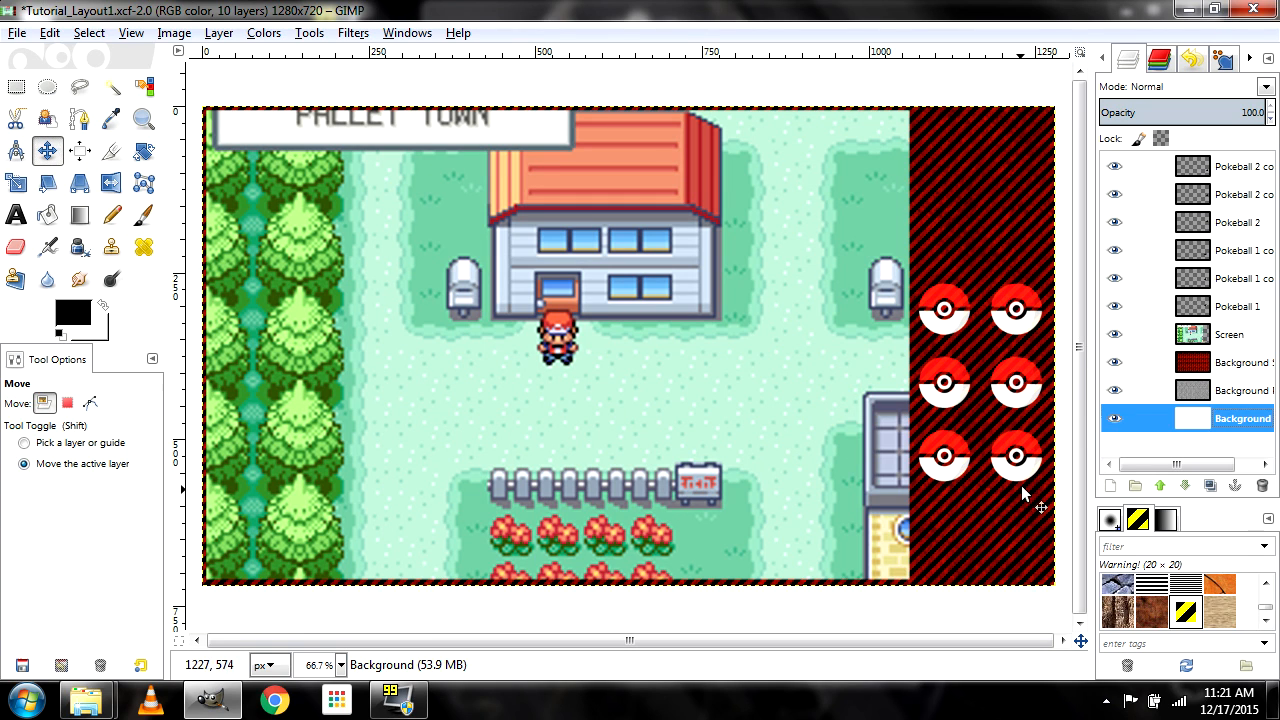
Link all six Pokeball layers and move them together straight down to the lower part of the striped strip
{"action": "left_click", "coordinate": [1249, 315]}
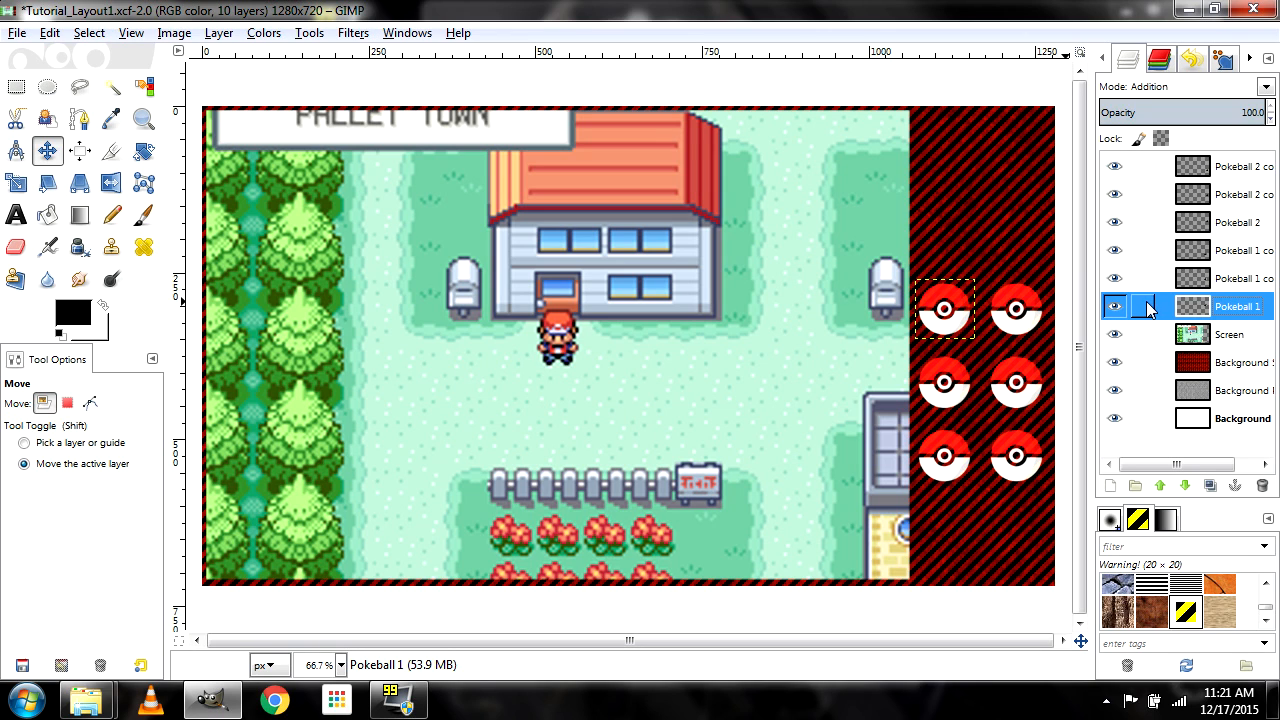
{"action": "left_click_drag", "start_coordinate": [1147, 308], "coordinate": [1141, 166]}
{"action": "left_click_drag", "start_coordinate": [945, 307], "coordinate": [646, 124]}
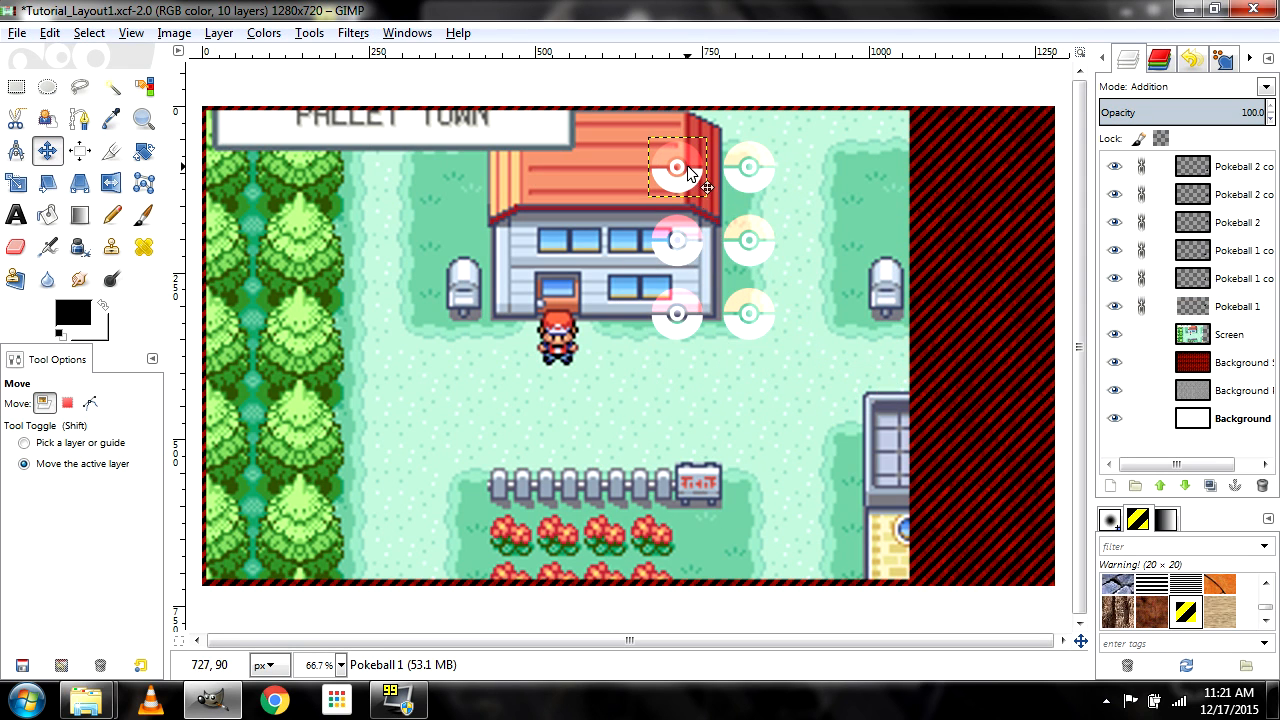
{"action": "key", "text": "ctrl+z"}
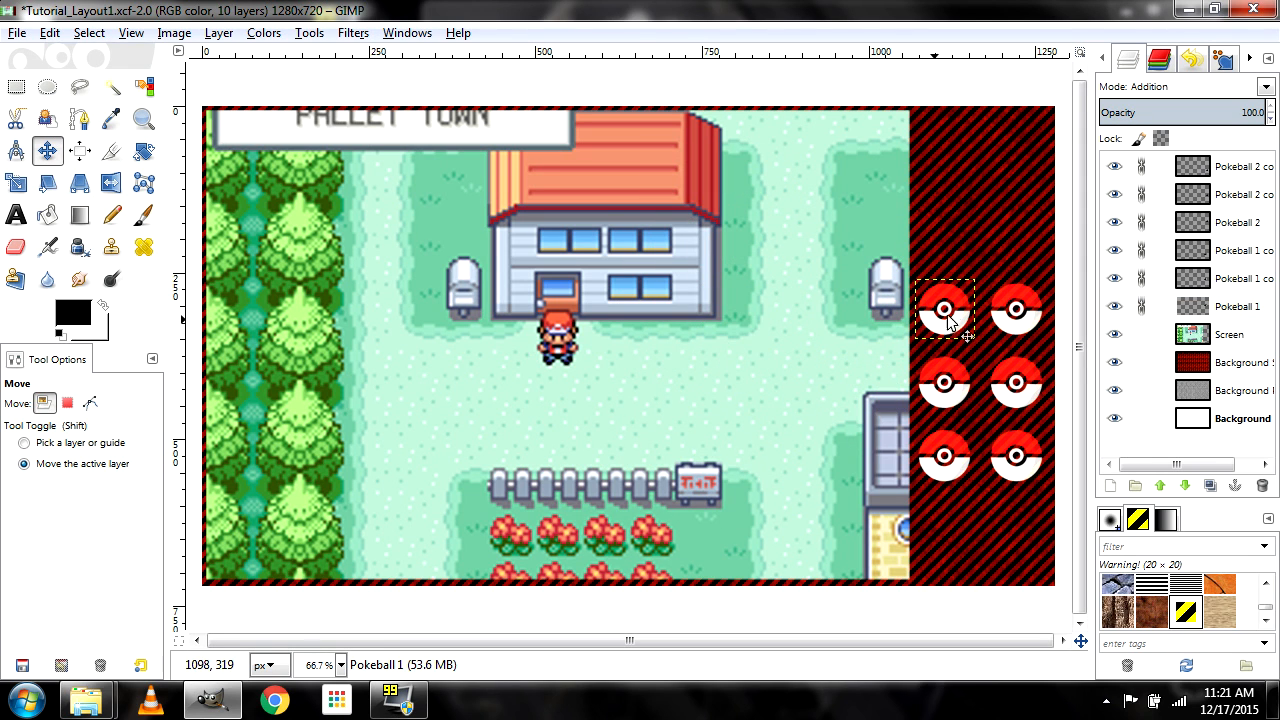
{"action": "left_click_drag", "start_coordinate": [958, 318], "coordinate": [962, 359]}
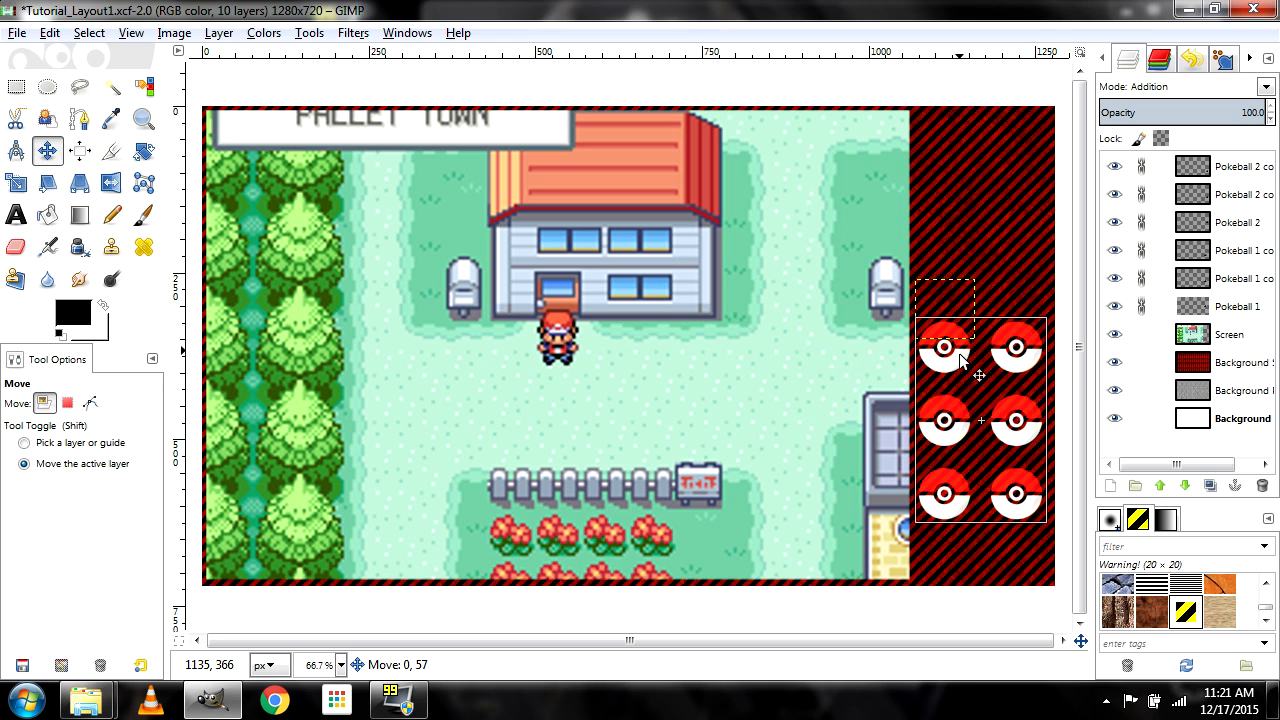
{"action": "left_click_drag", "start_coordinate": [960, 355], "coordinate": [962, 395]}
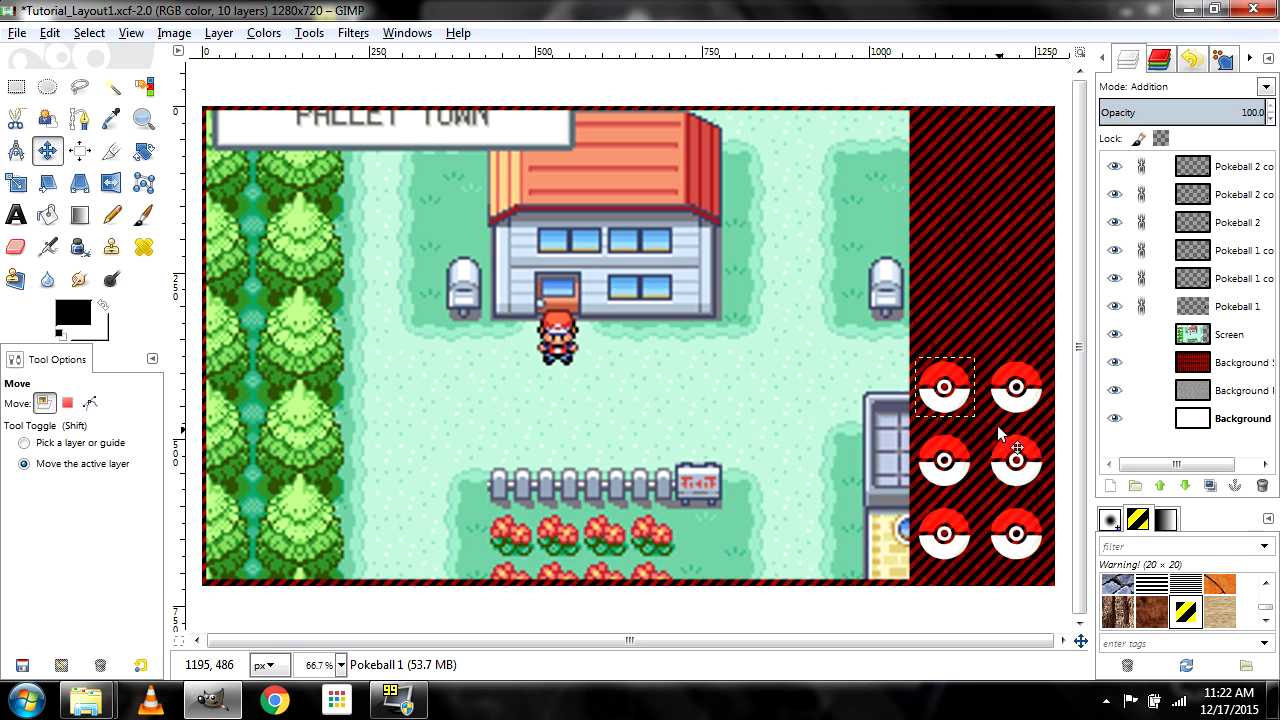
Unlink the six Pokeball layers, make the Background layer active and save the image
{"action": "left_click", "coordinate": [1141, 306]}
{"action": "left_click", "coordinate": [1141, 278]}
{"action": "left_click", "coordinate": [1141, 250]}
{"action": "left_click", "coordinate": [1141, 222]}
{"action": "left_click", "coordinate": [1141, 194]}
{"action": "left_click", "coordinate": [1141, 166]}
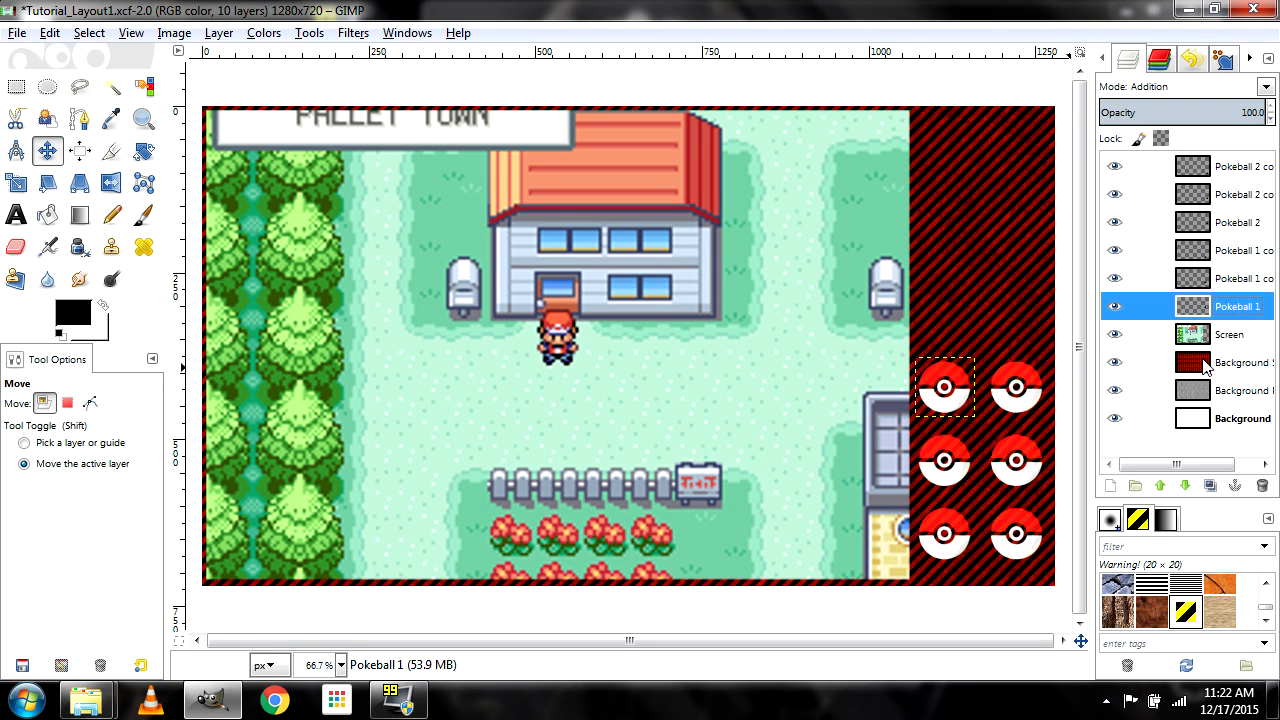
{"action": "left_click", "coordinate": [1232, 430]}
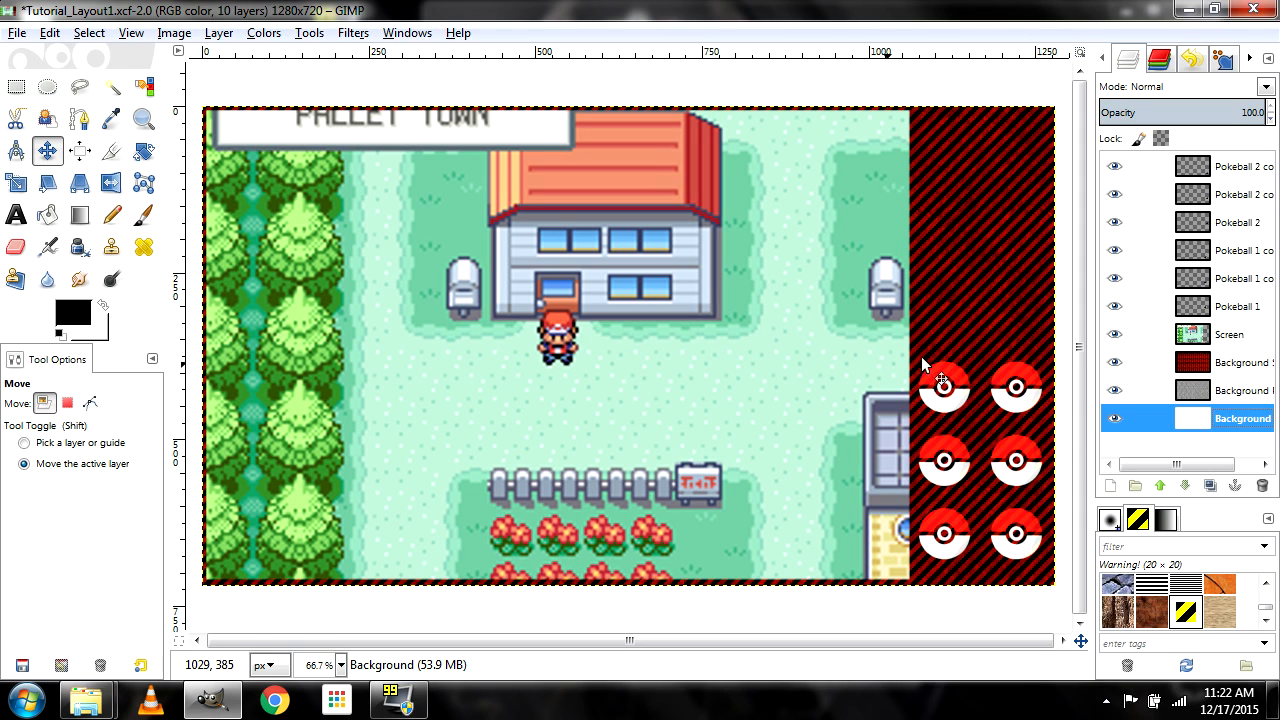
{"action": "key", "text": "ctrl+s"}
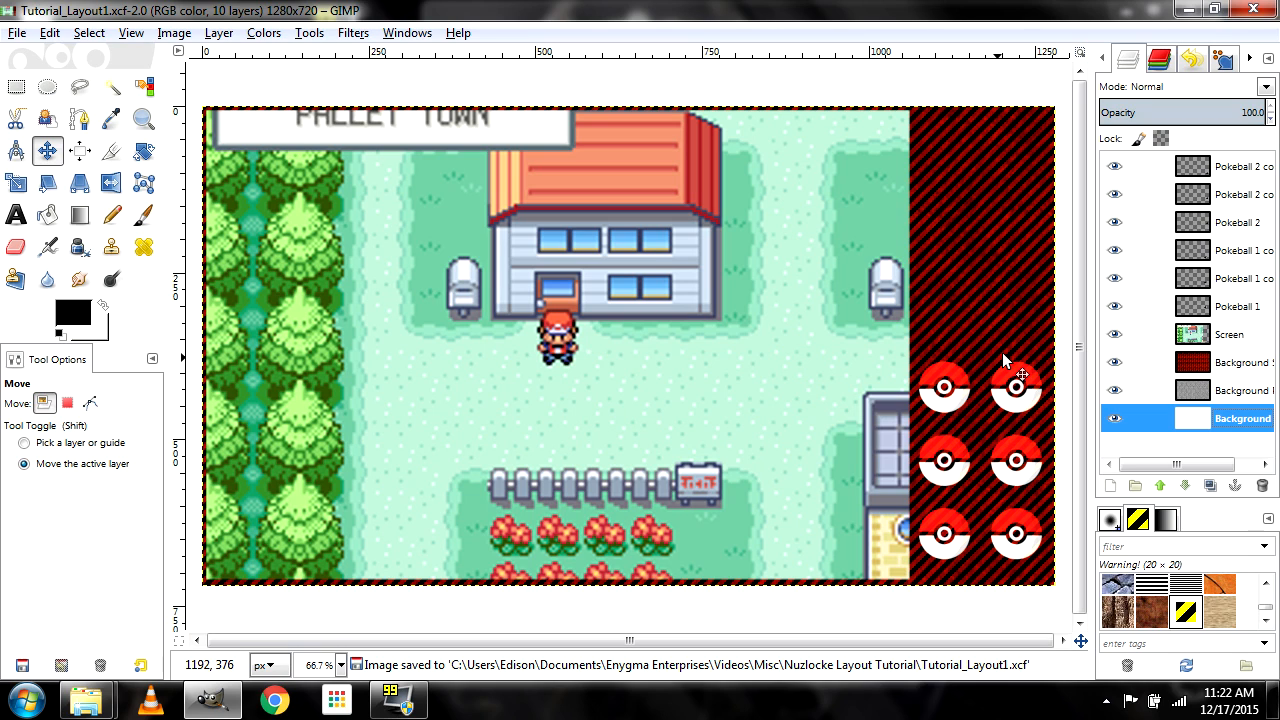
Create a transparent 1280 × 720 px layer named "Name Box" above all the Pokeball layers
{"action": "left_click", "coordinate": [1226, 172]}
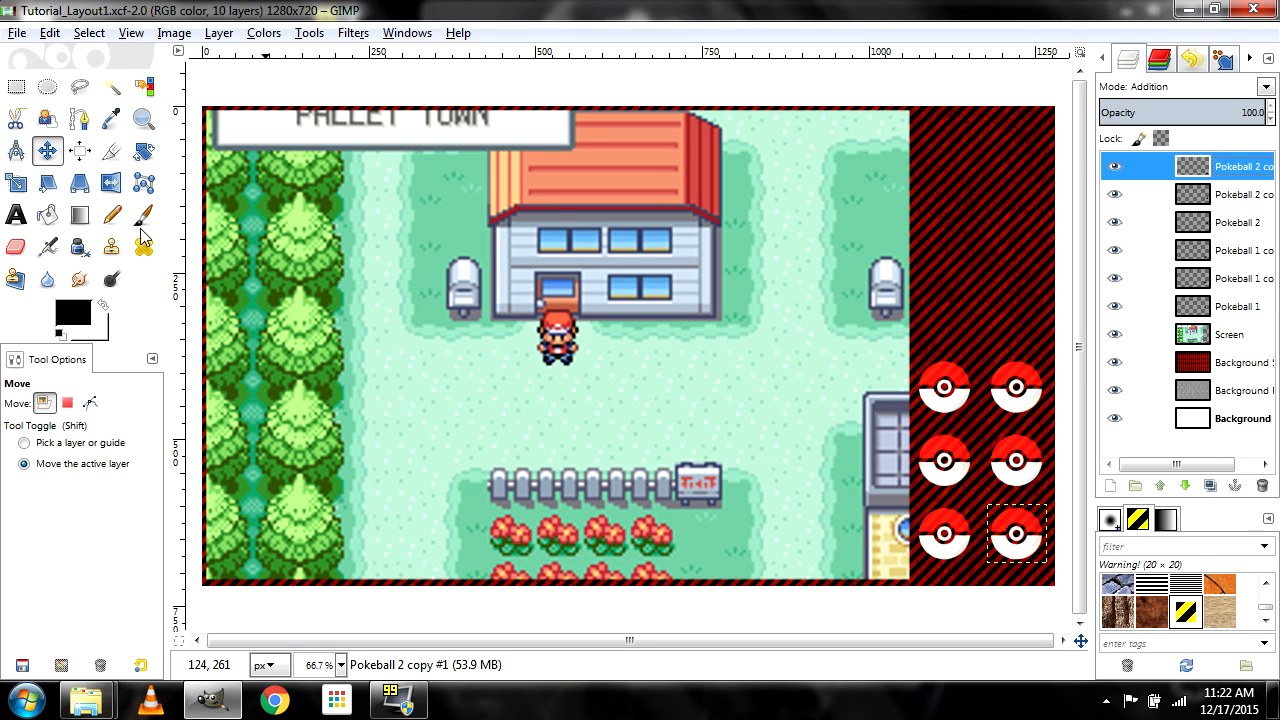
{"action": "left_click", "coordinate": [16, 88]}
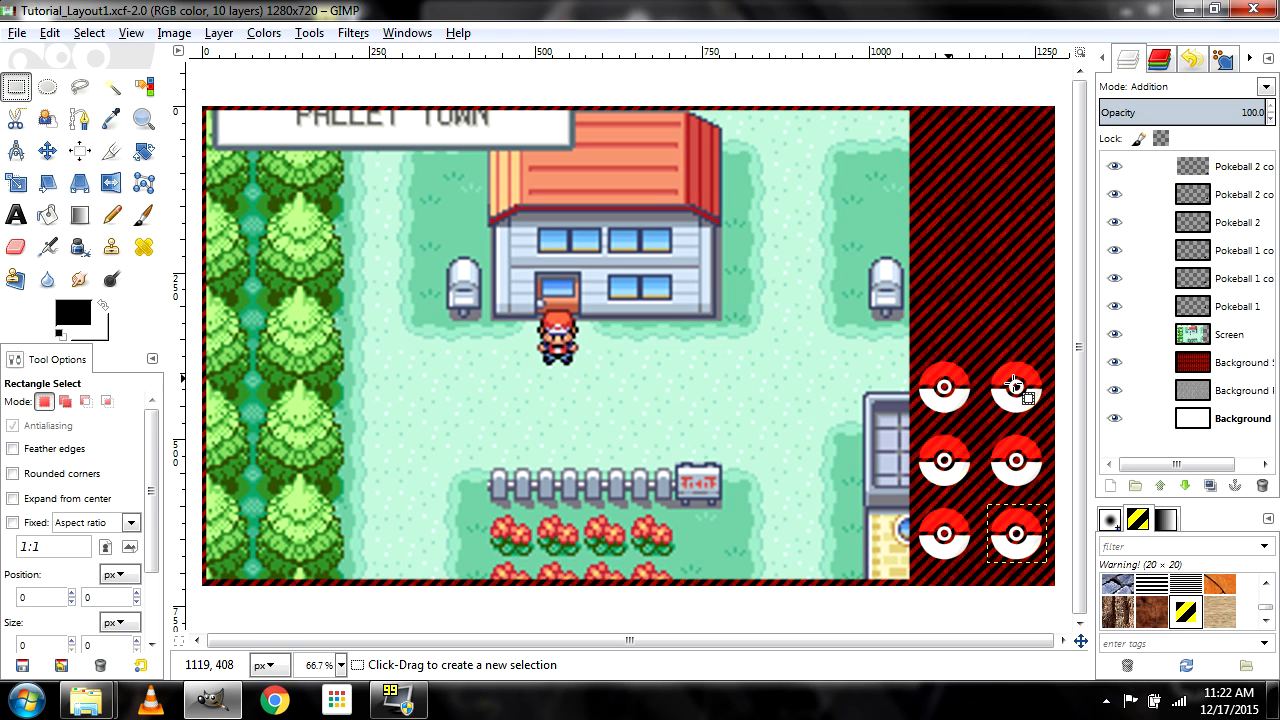
{"action": "left_click", "coordinate": [1226, 168]}
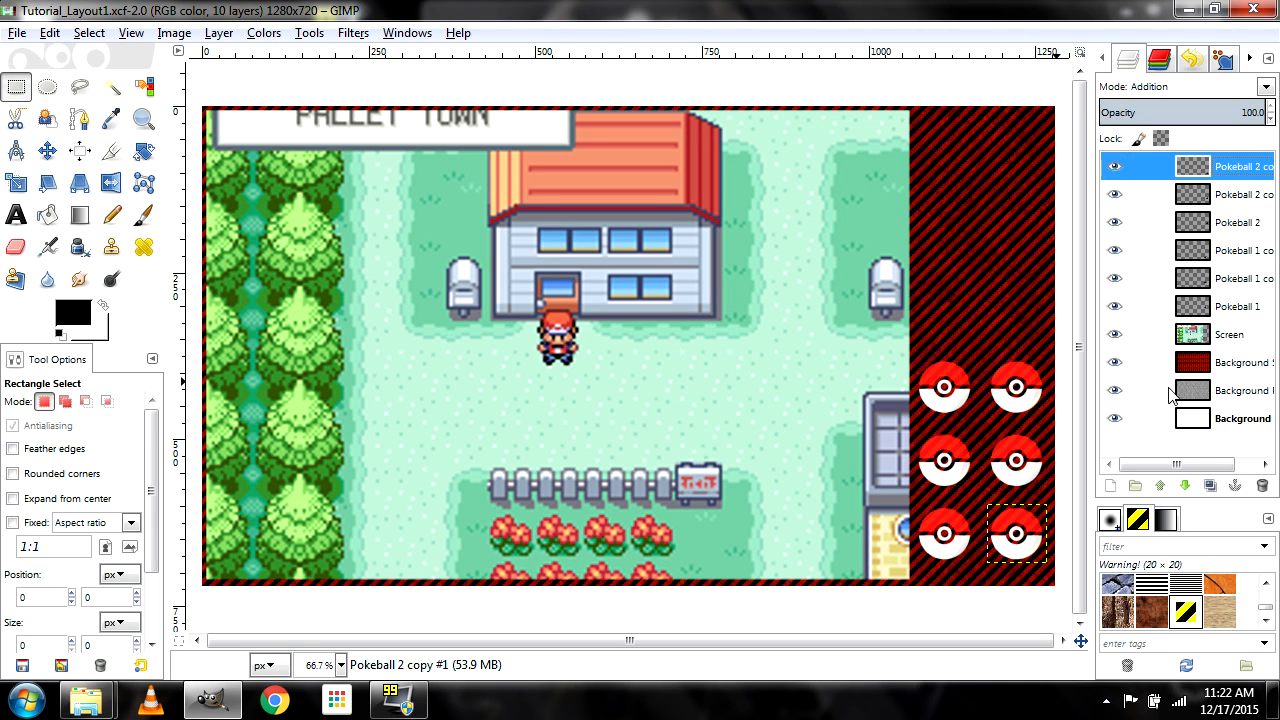
{"action": "left_click", "coordinate": [1110, 487]}
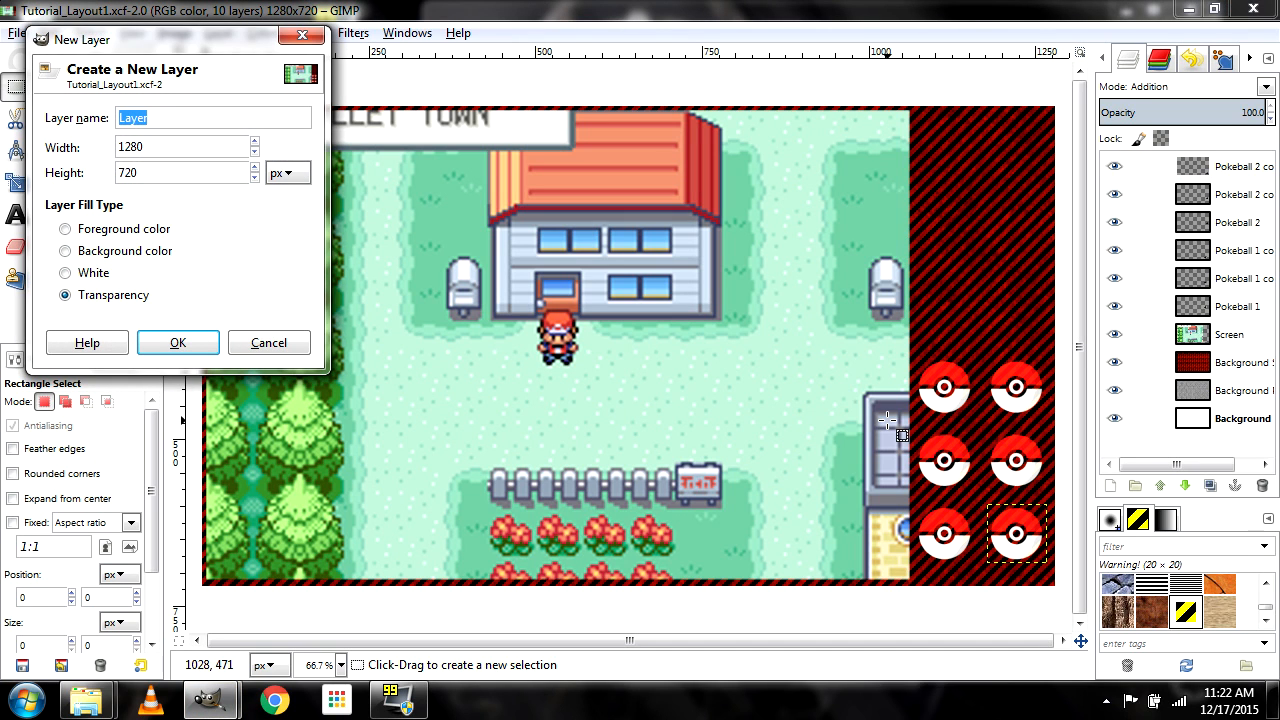
{"action": "type", "text": "Name Box"}
{"action": "key", "text": "Return"}
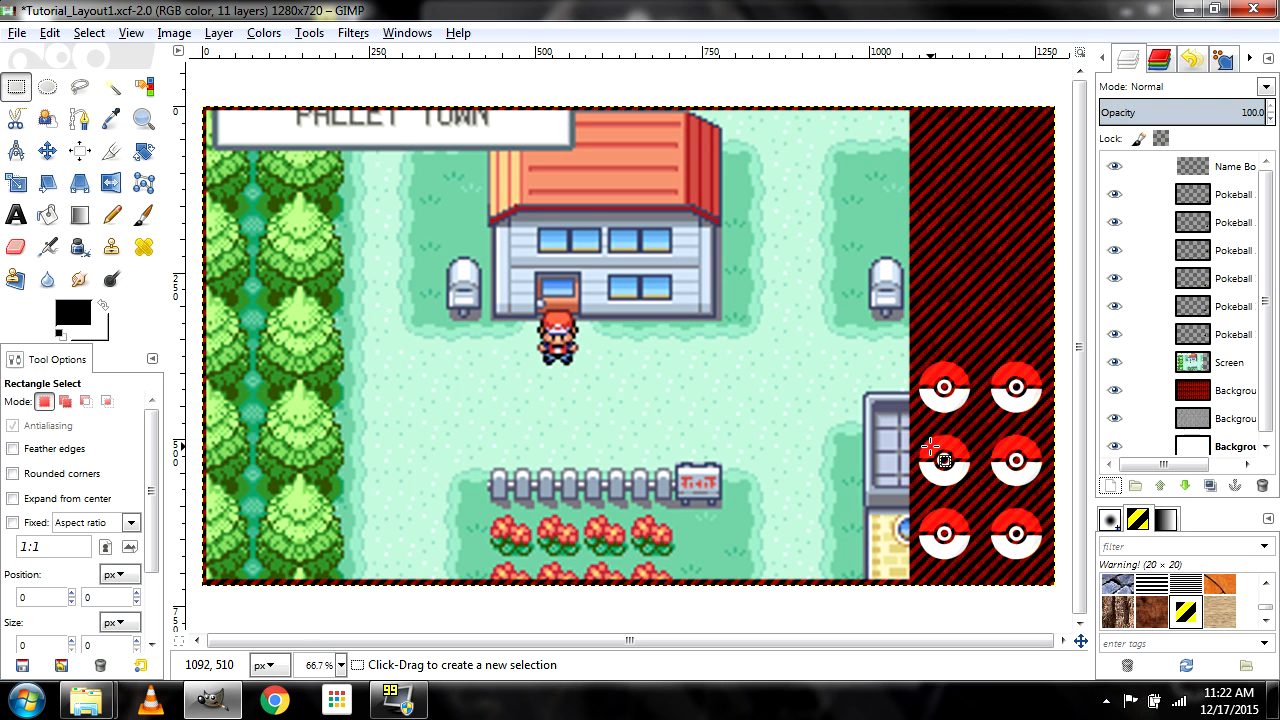
{"action": "key", "text": "1"}
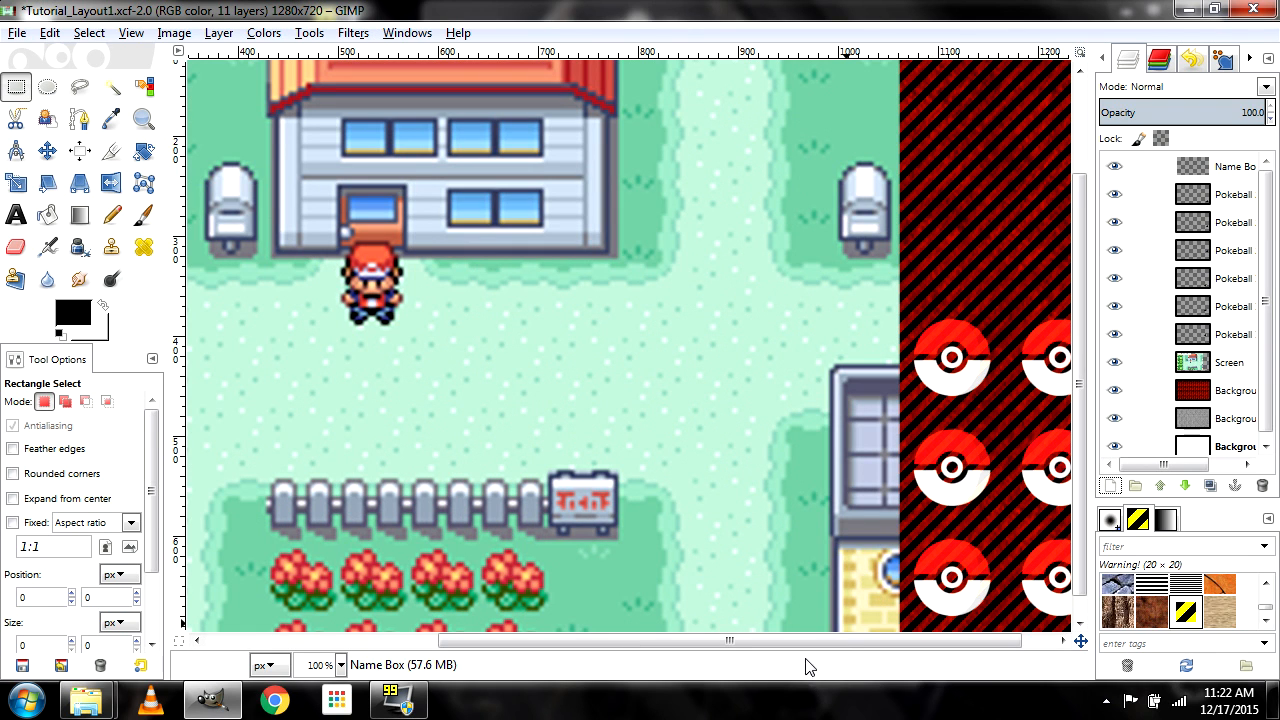
{"action": "left_click_drag", "start_coordinate": [808, 647], "coordinate": [840, 645]}
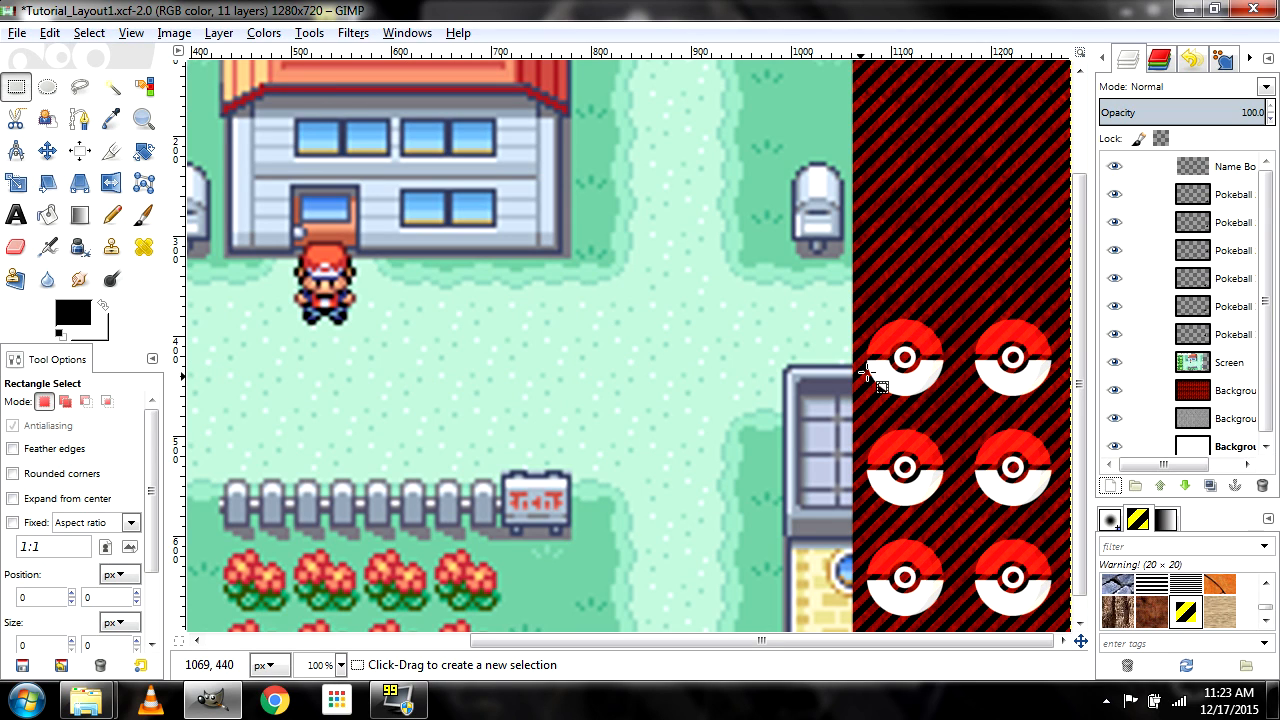
Select a rectangle of about 102 × 30 px across the lower part of the upper-left Pokeball, starting near 1066, 439
{"action": "left_click_drag", "start_coordinate": [861, 375], "coordinate": [958, 410]}
{"action": "key", "text": "shift"}
{"action": "key", "text": "shift"}
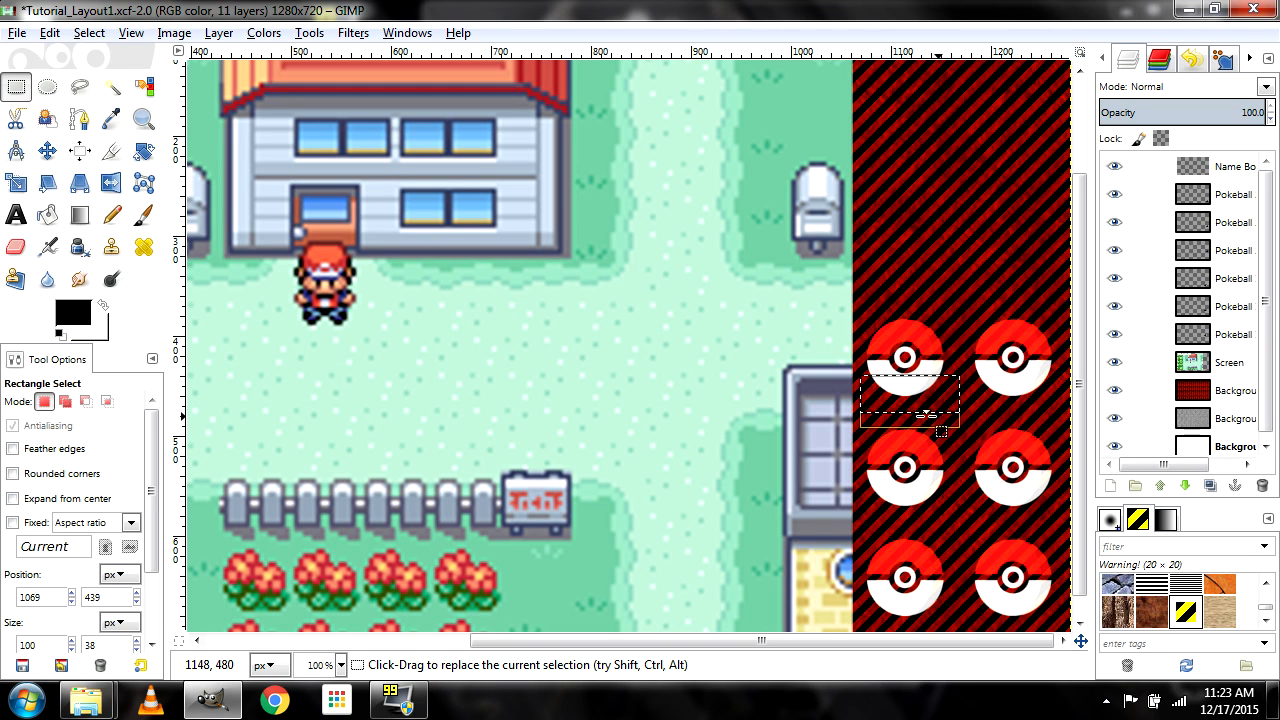
{"action": "left_click_drag", "start_coordinate": [858, 395], "coordinate": [856, 395]}
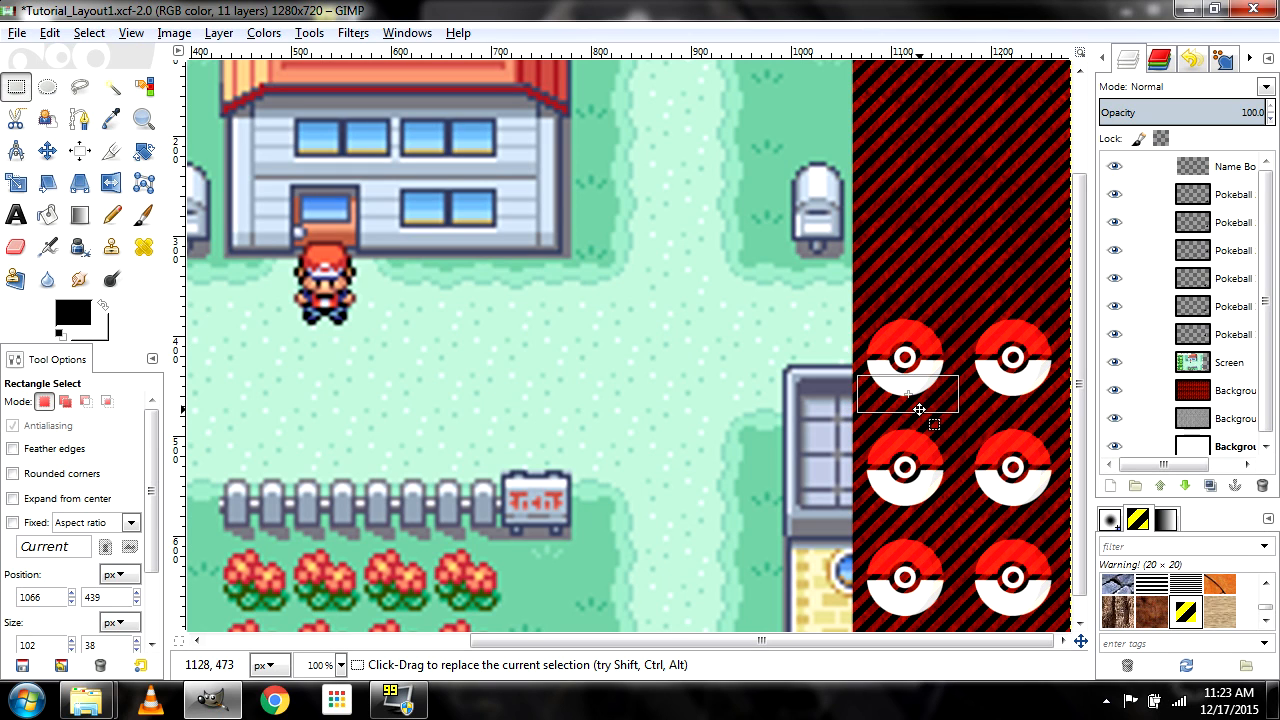
{"action": "left_click_drag", "start_coordinate": [907, 428], "coordinate": [907, 421]}
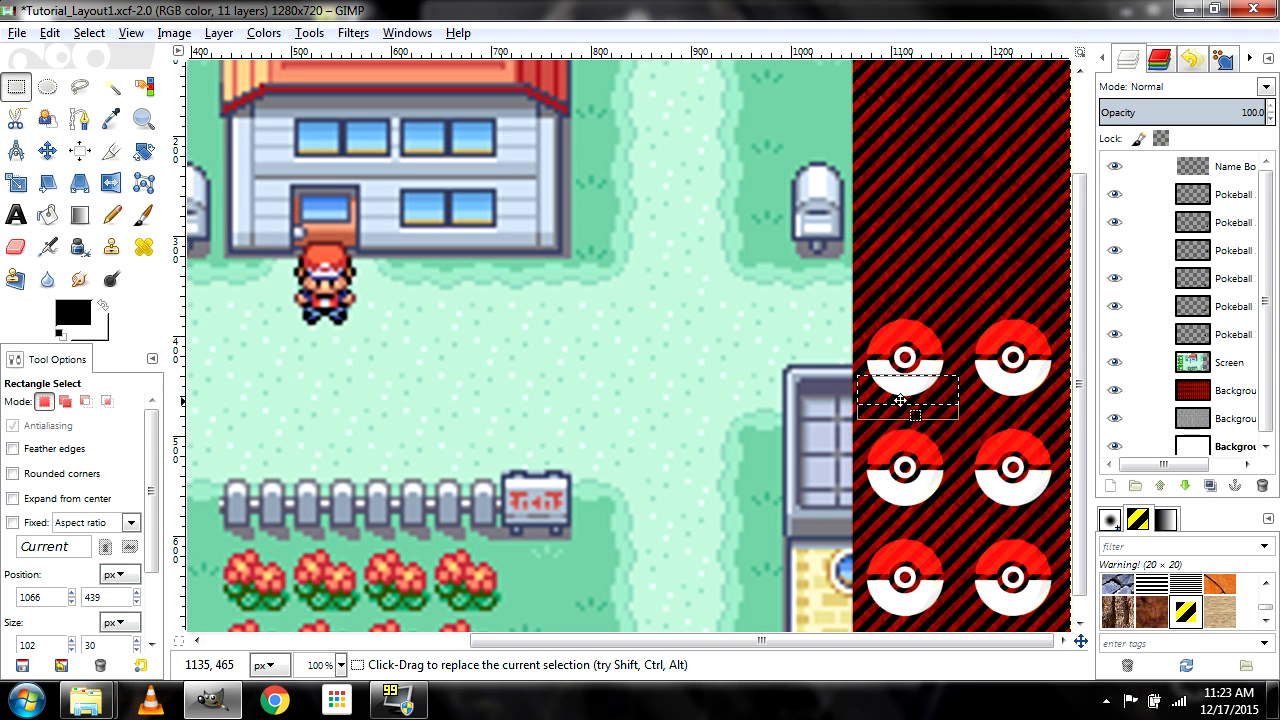
{"action": "key", "text": "minus"}
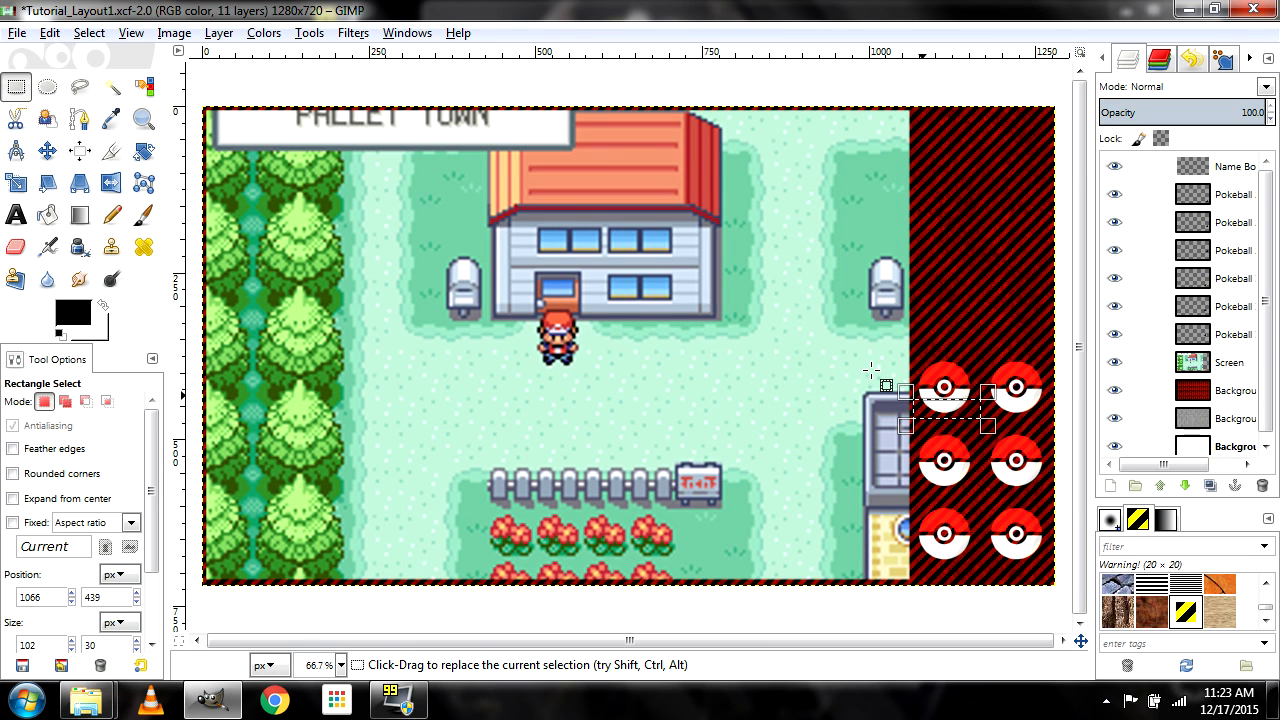
{"action": "key", "text": "1"}
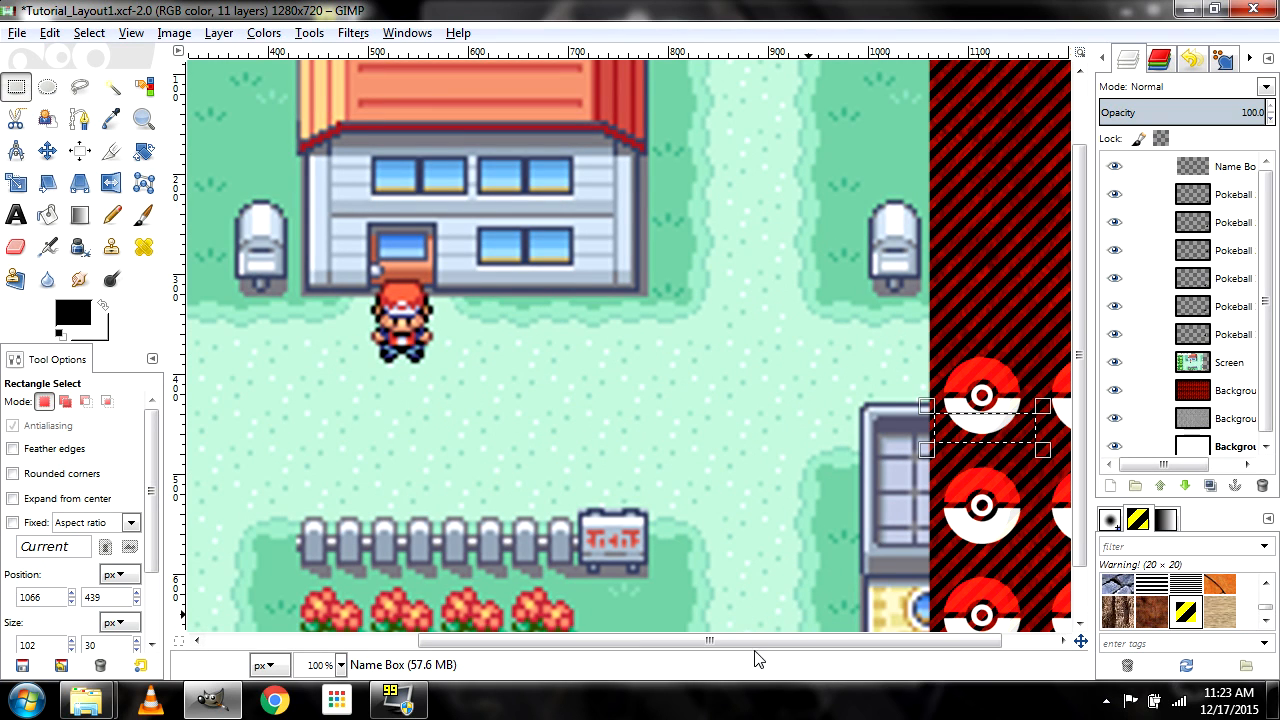
{"action": "left_click_drag", "start_coordinate": [760, 645], "coordinate": [887, 645]}
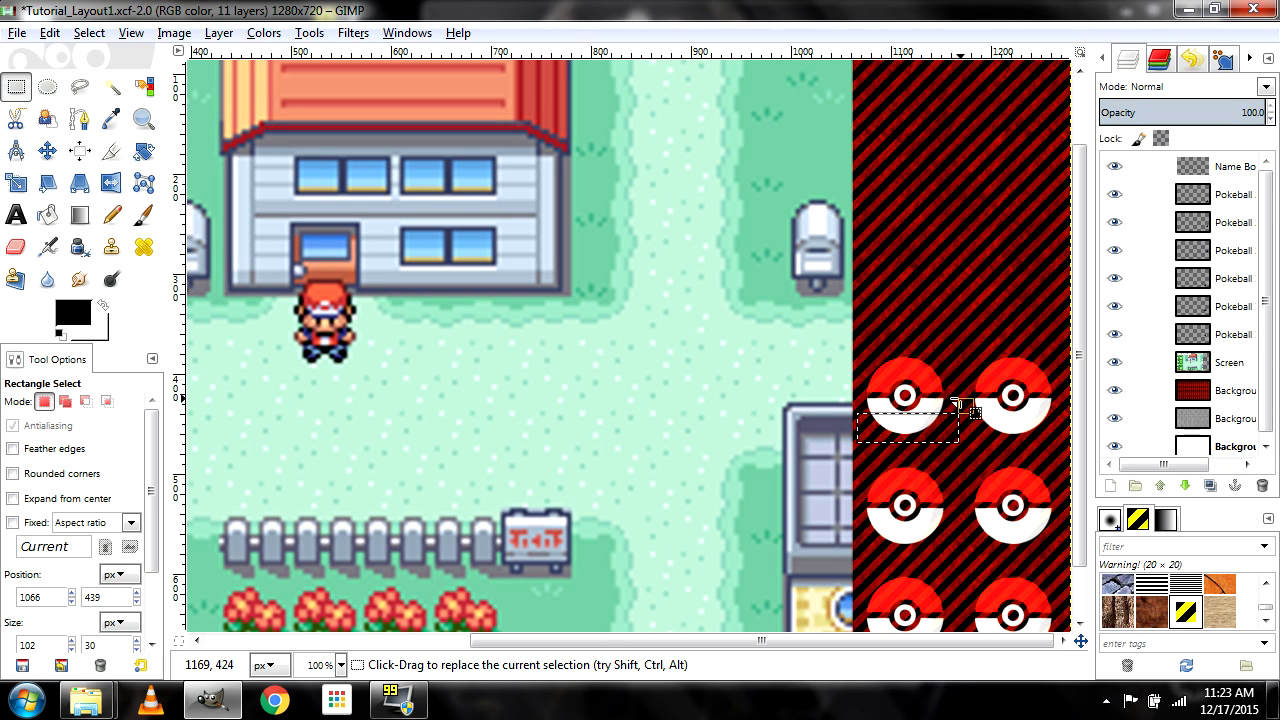
Fill the selected rectangle on the Name Box layer with the black foreground color and clear the selection
{"action": "left_click", "coordinate": [1232, 172]}
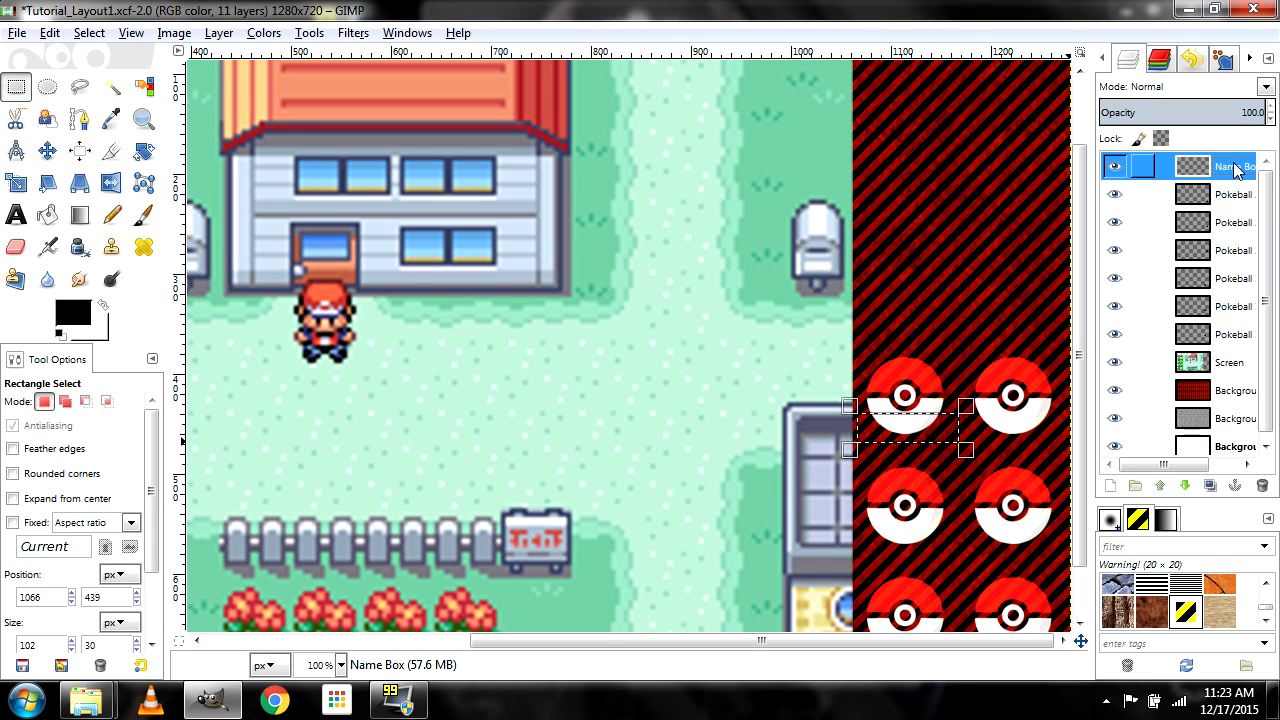
{"action": "left_click", "coordinate": [48, 217]}
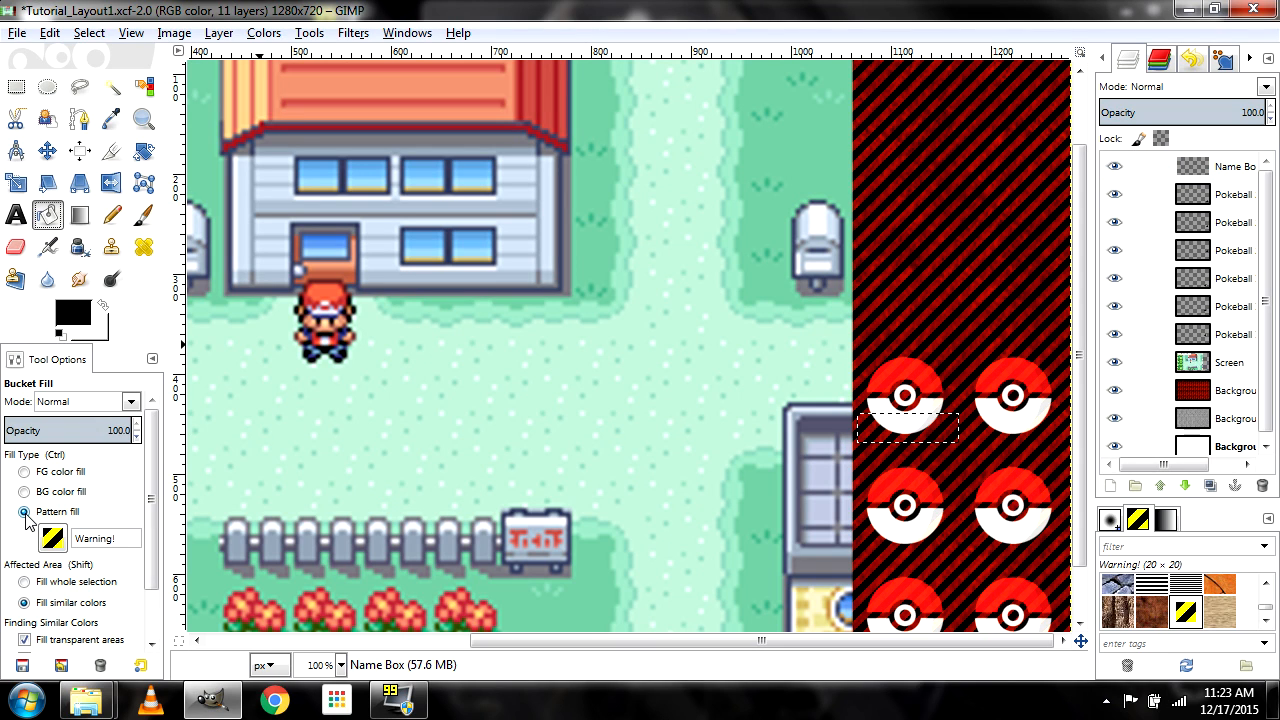
{"action": "left_click", "coordinate": [951, 506]}
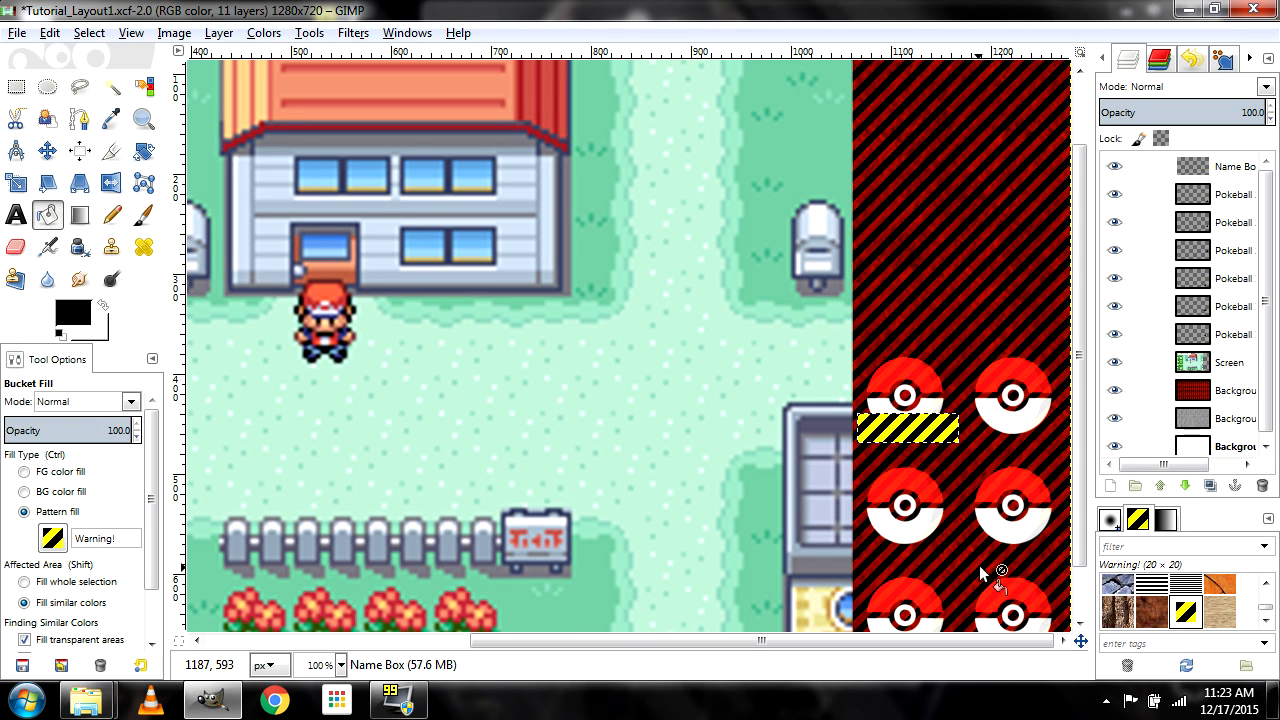
{"action": "key", "text": "ctrl+z"}
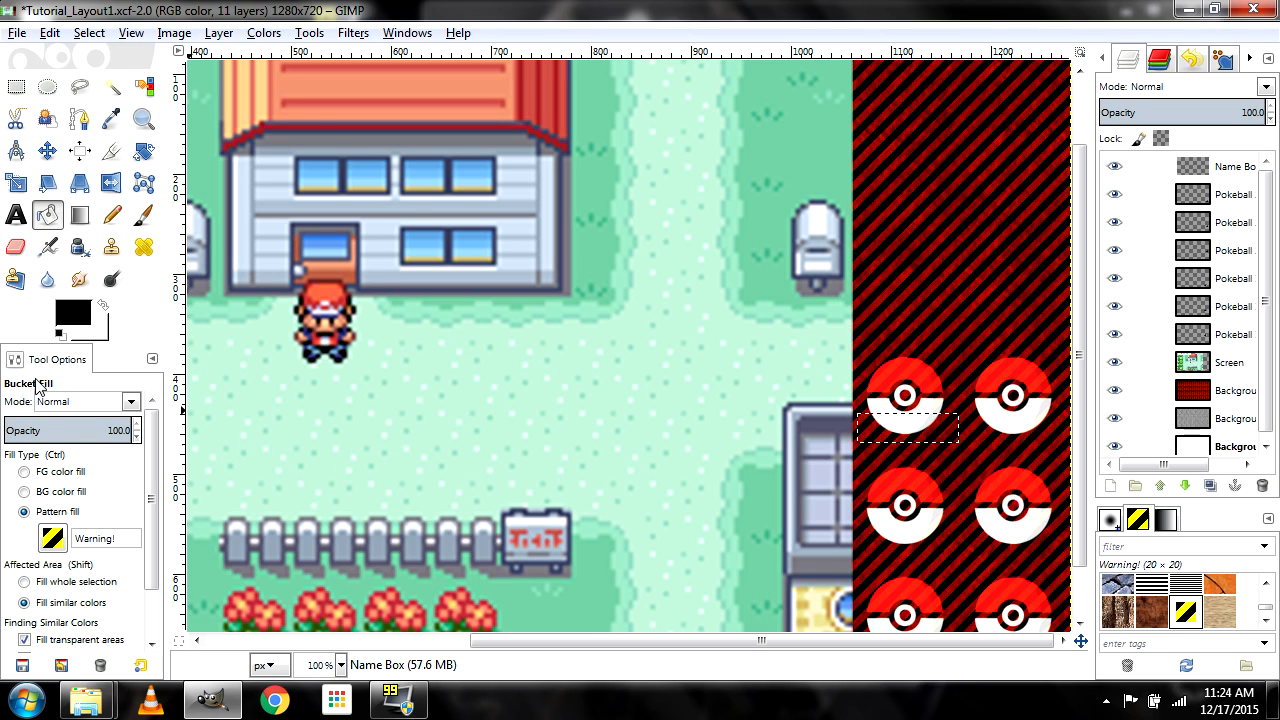
{"action": "left_click", "coordinate": [25, 472]}
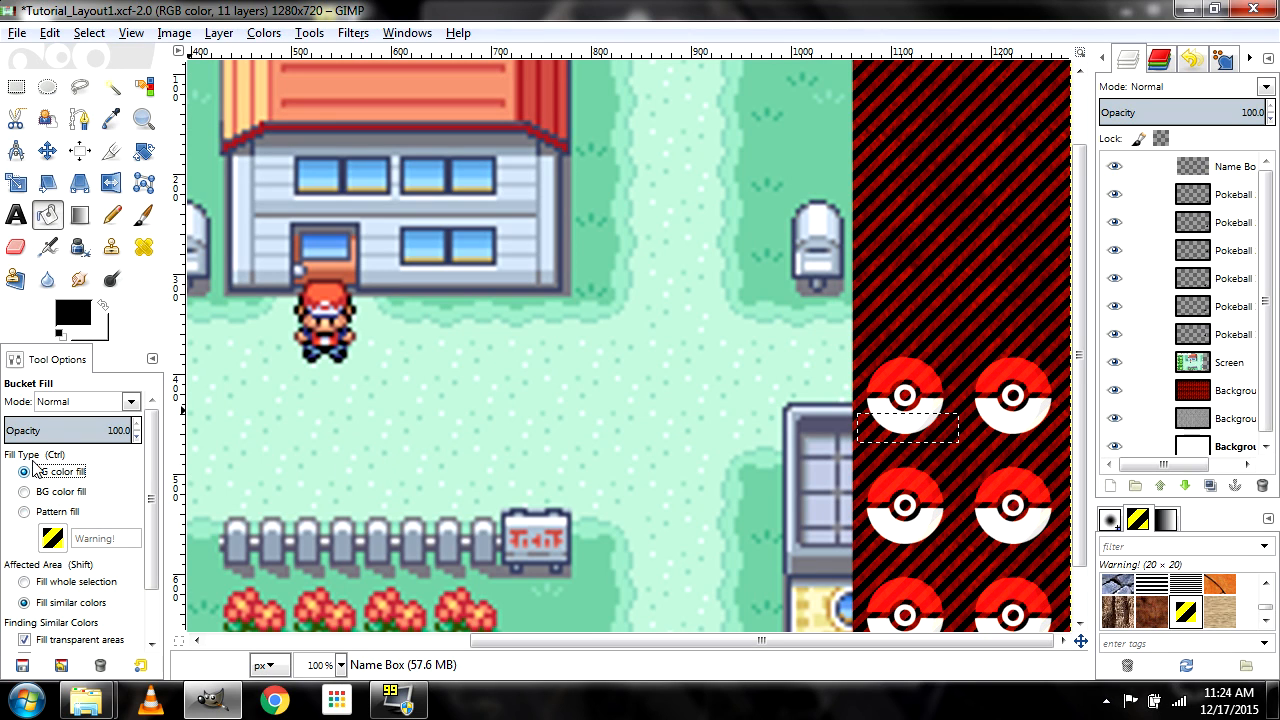
{"action": "left_click", "coordinate": [885, 440]}
{"action": "key", "text": "ctrl"}
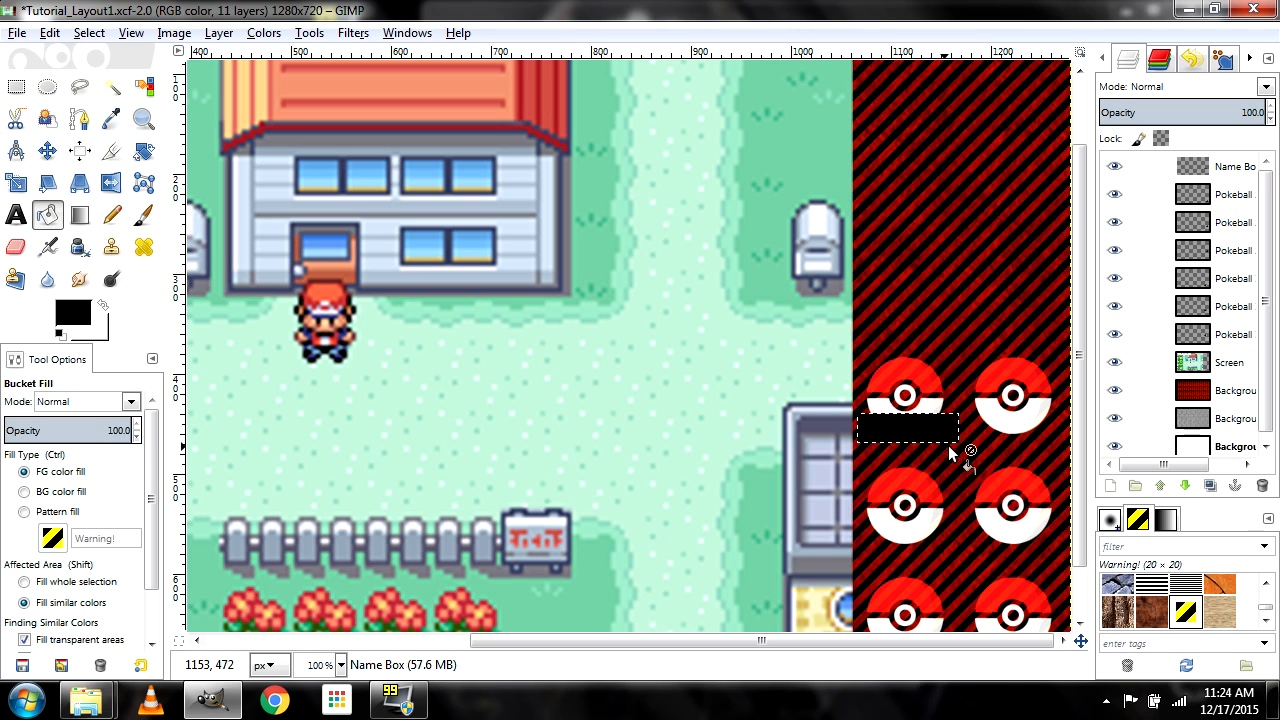
{"action": "key", "text": "ctrl+shift+a"}
{"action": "left_click", "coordinate": [47, 150]}
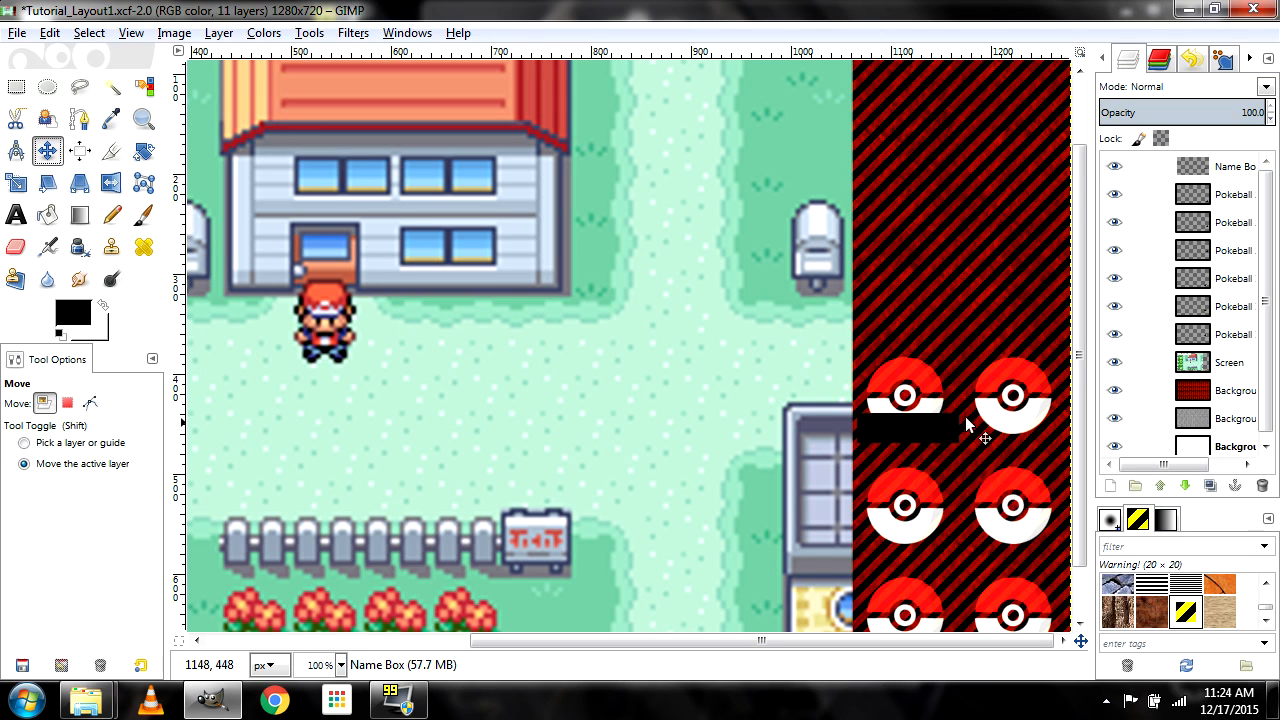
{"action": "mouse_move", "coordinate": [935, 432]}
{"action": "left_mouse_down"}
{"action": "mouse_move", "coordinate": [910, 450]}
{"action": "mouse_move", "coordinate": [904, 412]}
{"action": "mouse_move", "coordinate": [902, 435]}
{"action": "mouse_move", "coordinate": [957, 421]}
{"action": "left_mouse_up"}
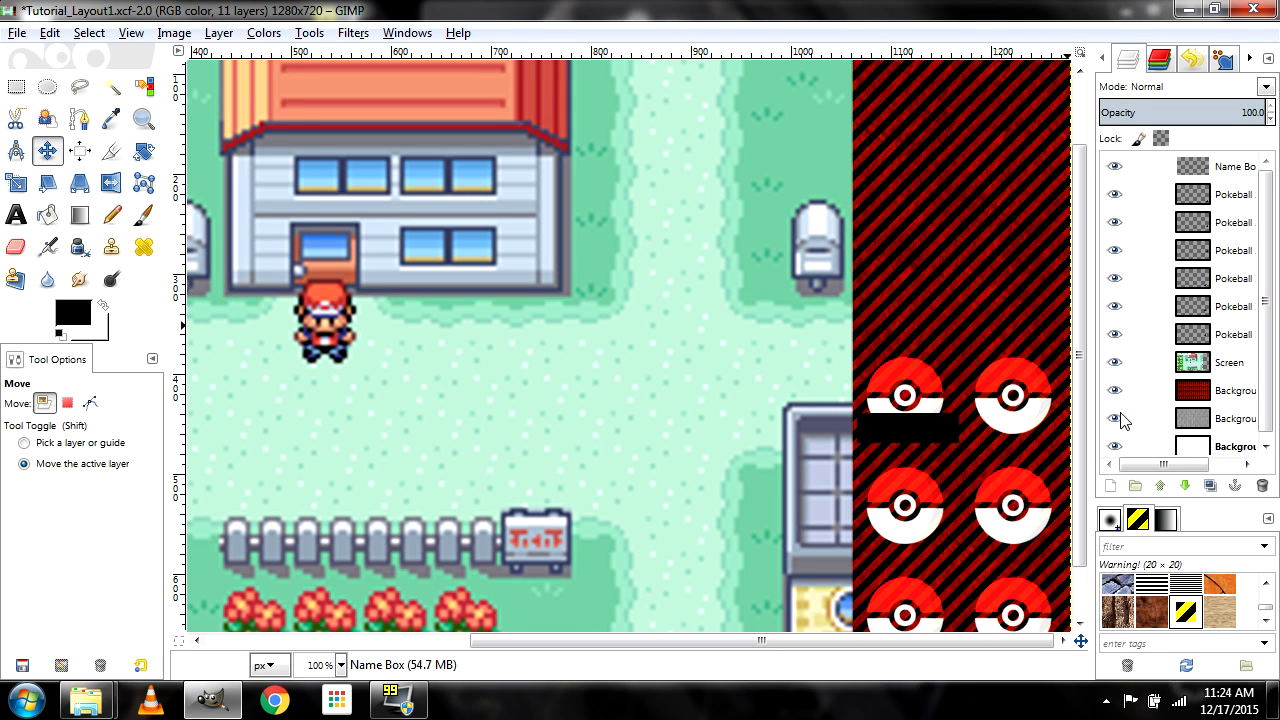
Add the text "Pokemon" over the black name box and color it white
{"action": "left_click", "coordinate": [18, 214]}
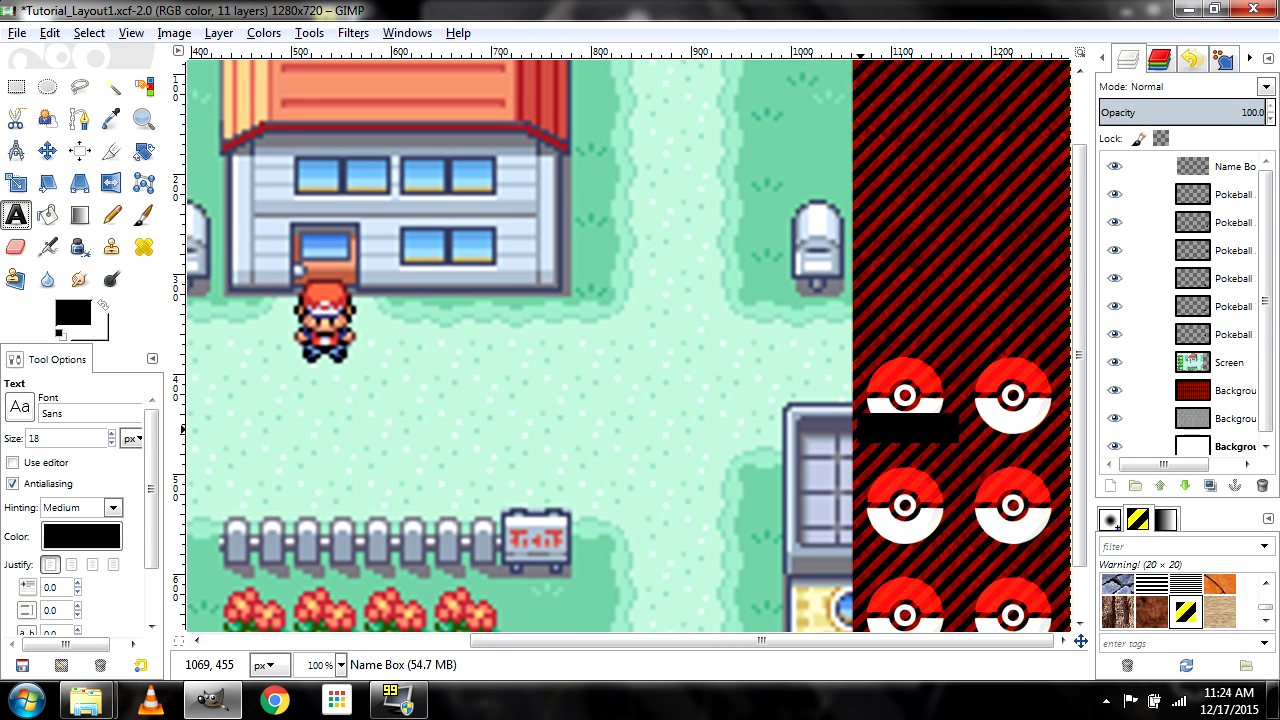
{"action": "left_click", "coordinate": [862, 430]}
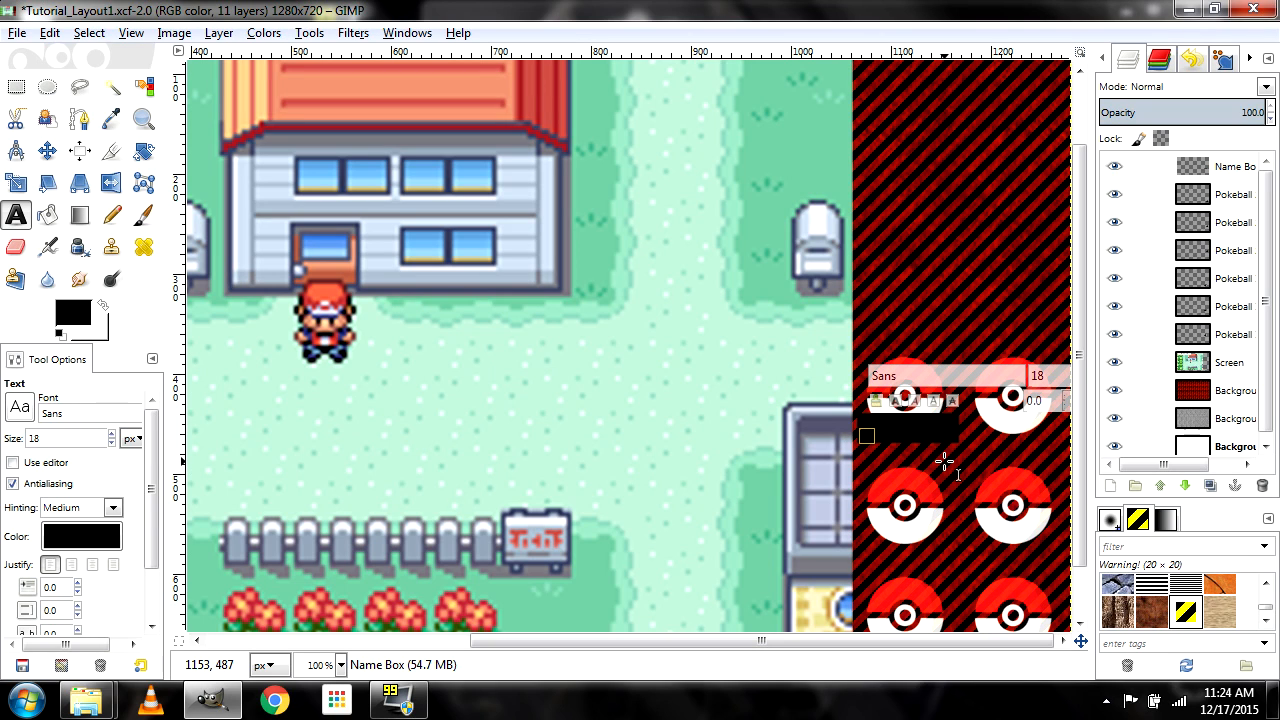
{"action": "type", "text": "Pokemon"}
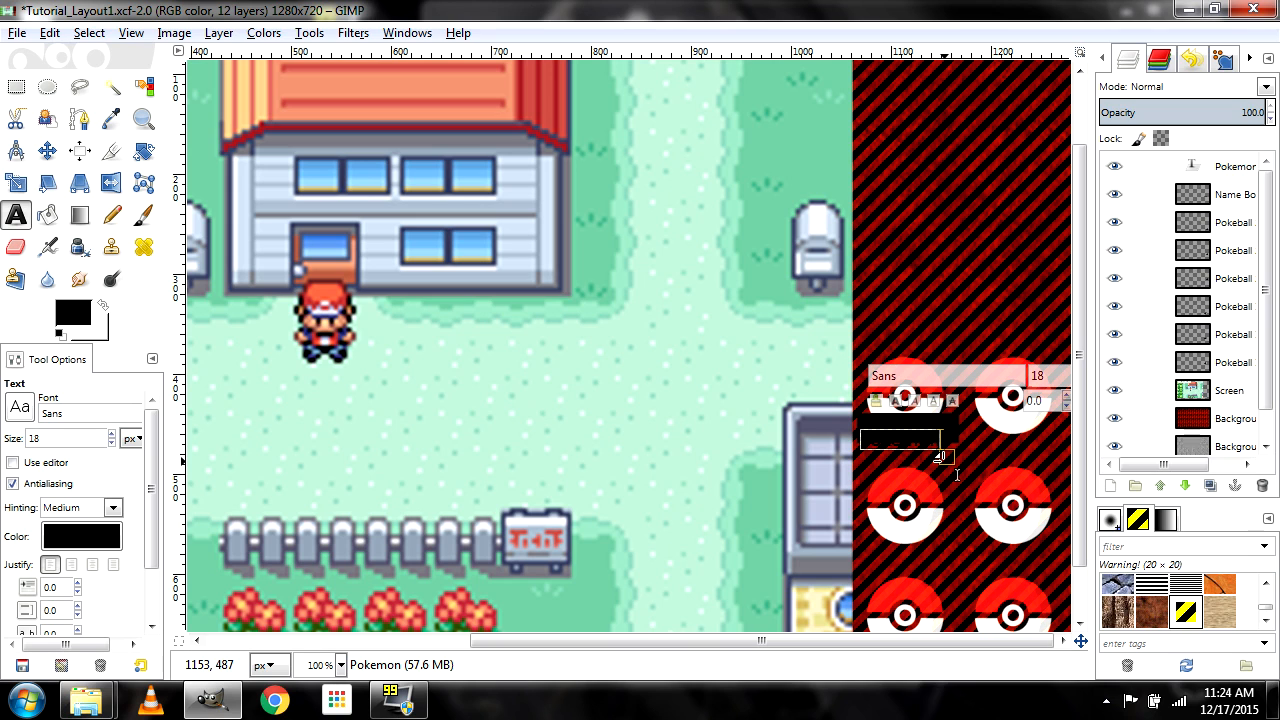
{"action": "key", "text": "ctrl+a"}
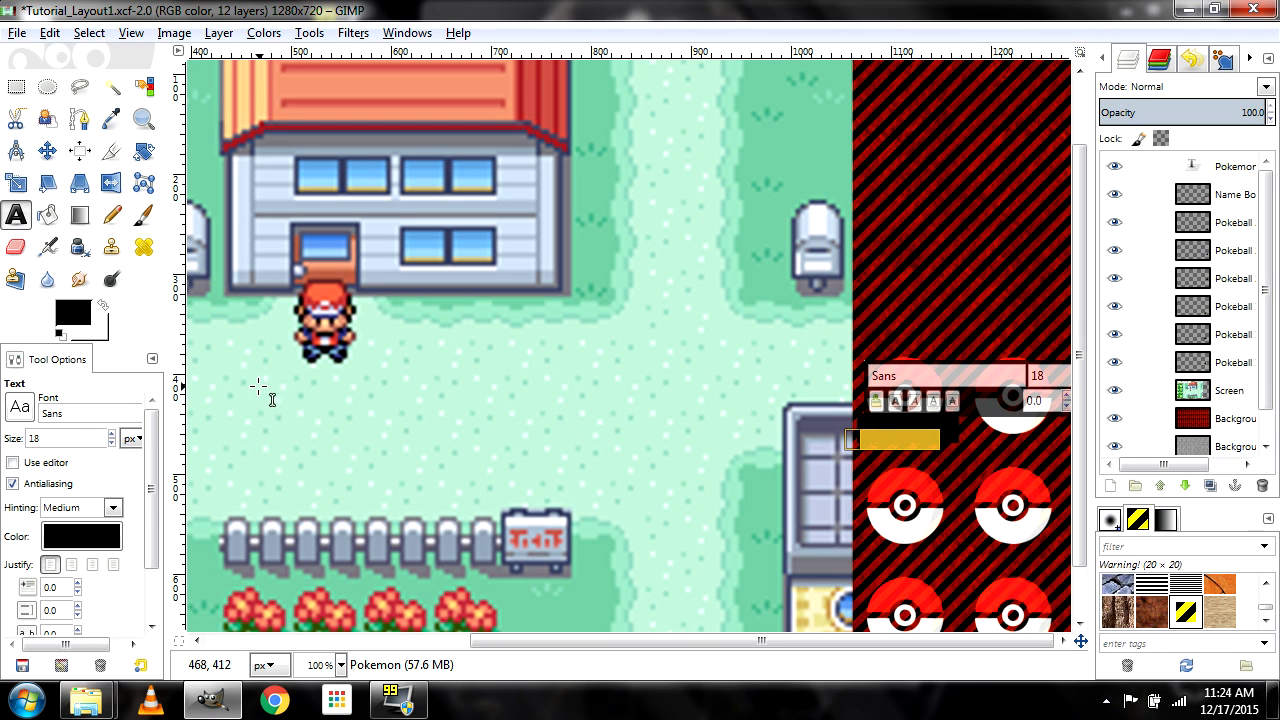
{"action": "left_click", "coordinate": [88, 537]}
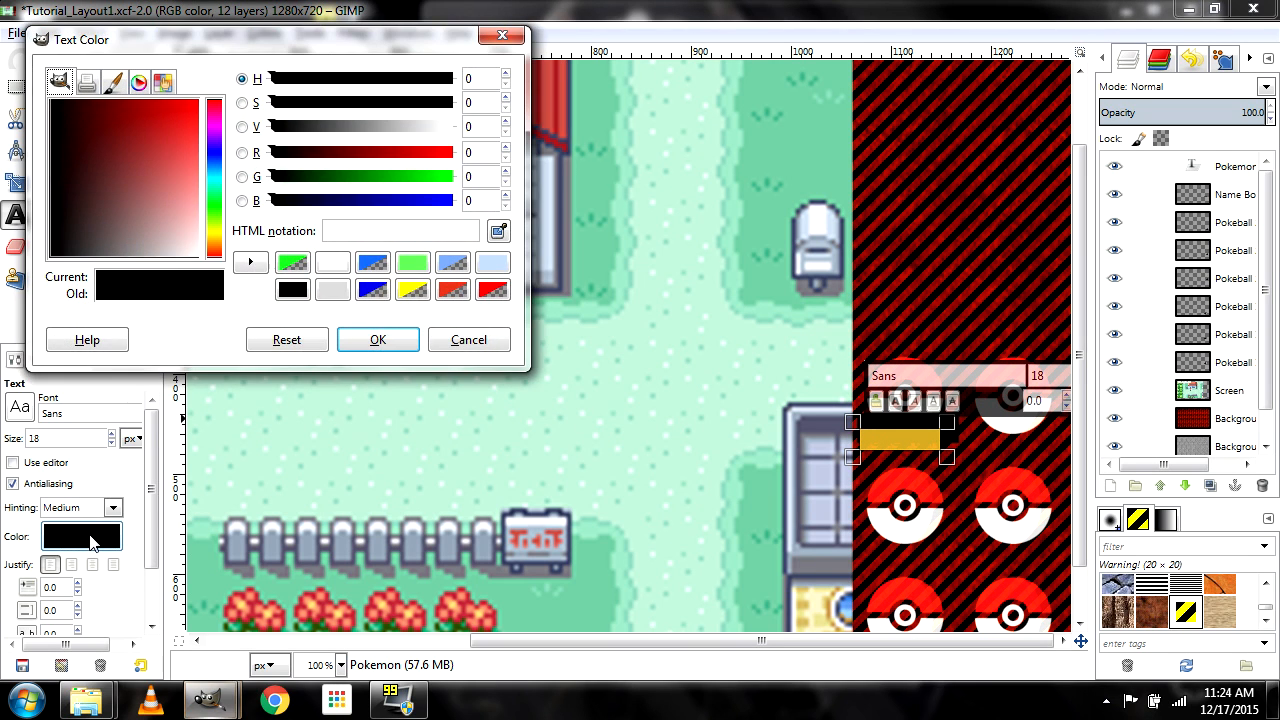
{"action": "left_click_drag", "start_coordinate": [171, 243], "coordinate": [199, 258]}
{"action": "left_click", "coordinate": [380, 341]}
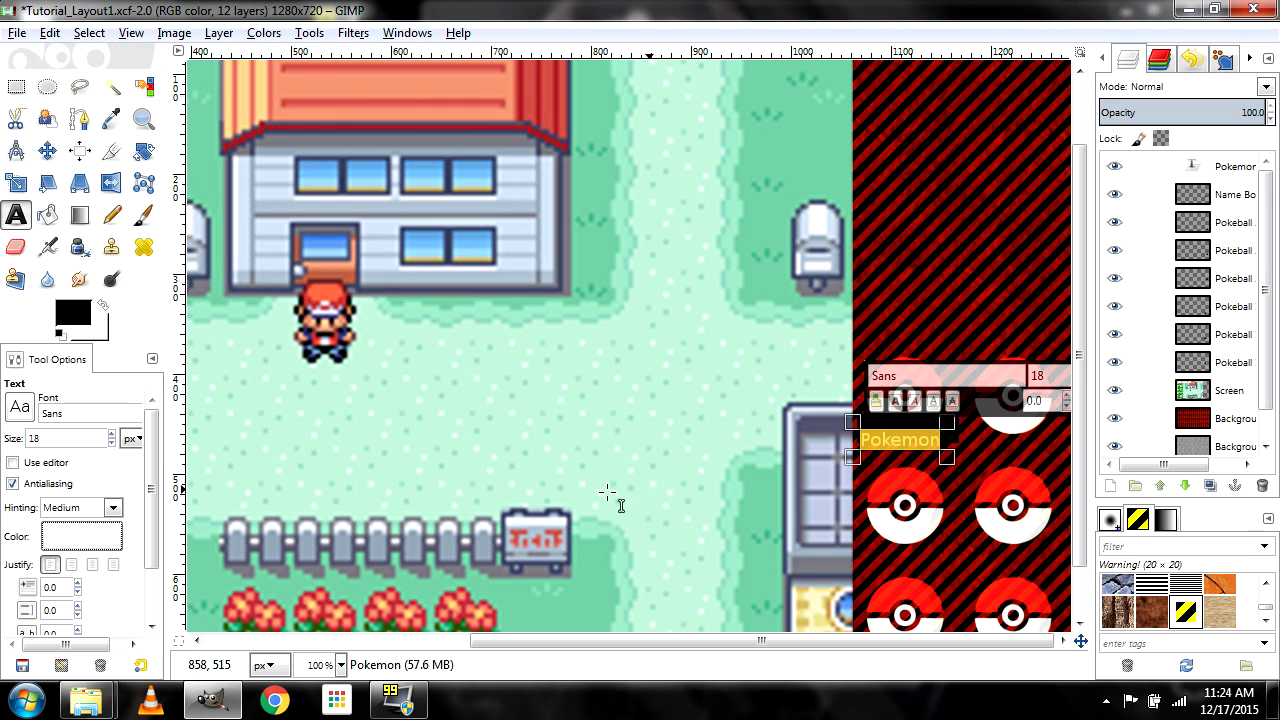
Change the font of the "Pokemon" text to Passion
{"action": "double_click", "coordinate": [55, 413]}
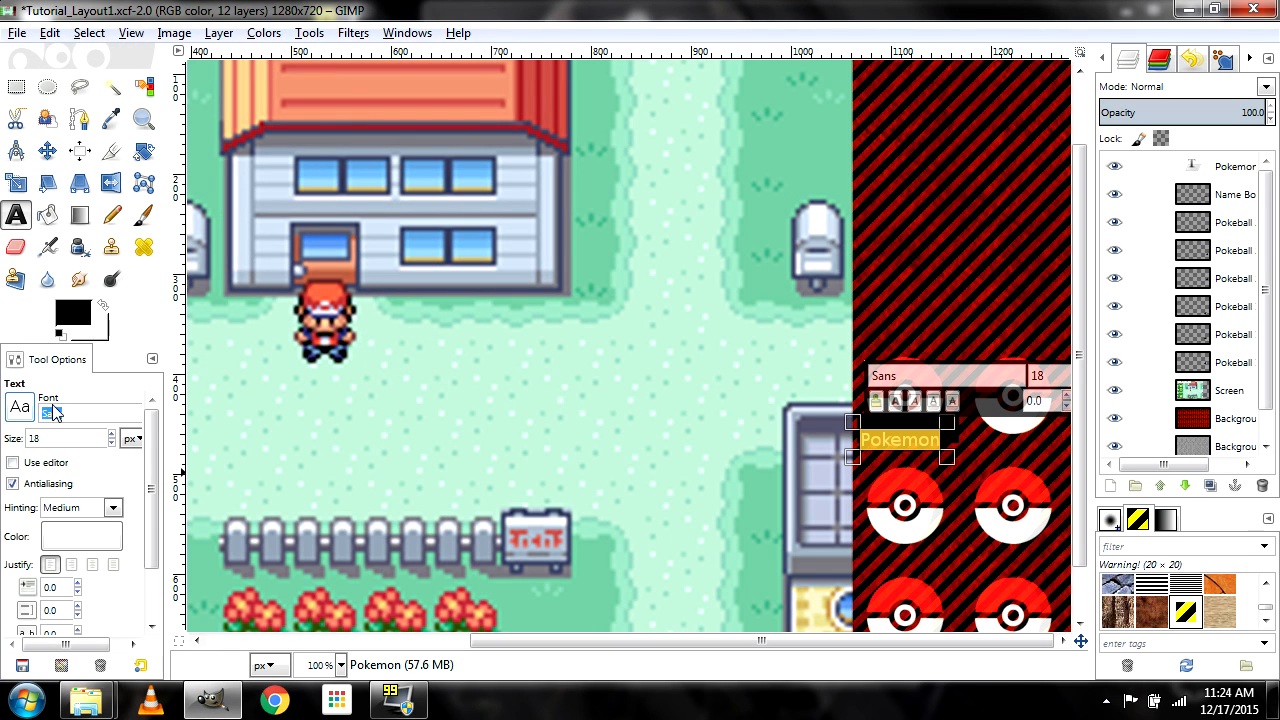
{"action": "left_click", "coordinate": [1020, 382]}
{"action": "left_click_drag", "start_coordinate": [909, 377], "coordinate": [863, 376]}
{"action": "type", "text": "pass"}
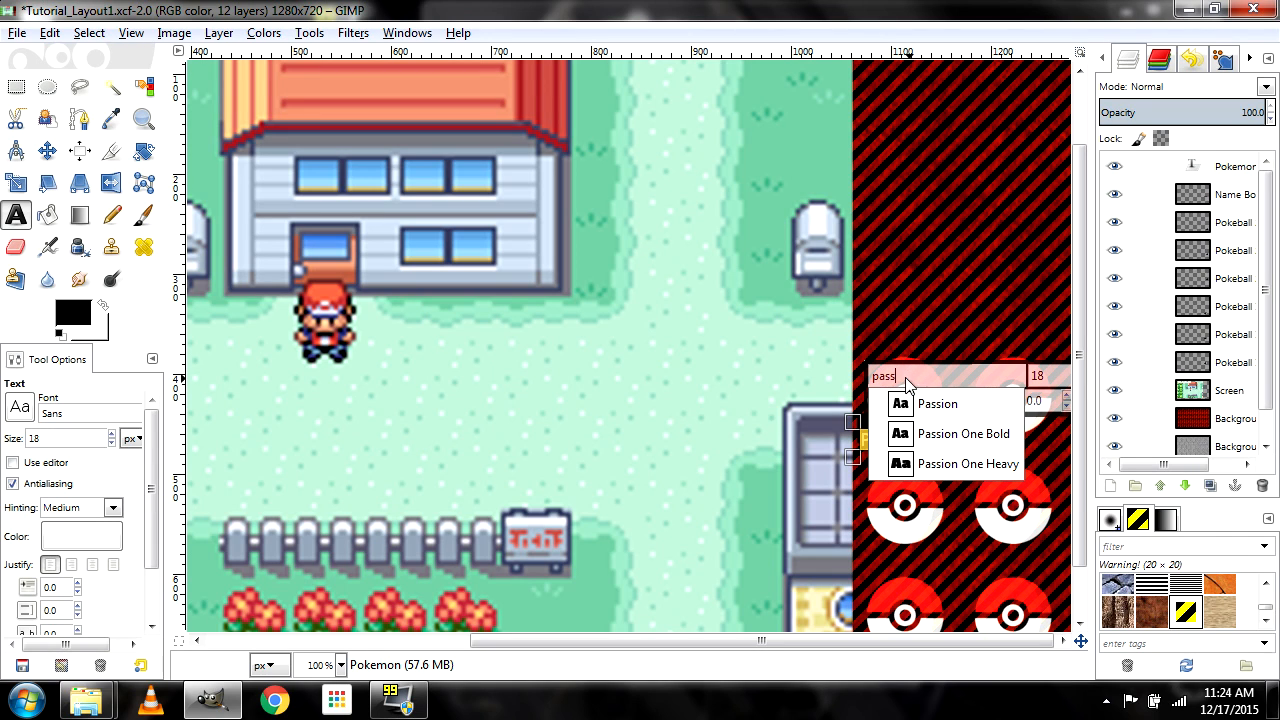
{"action": "left_click", "coordinate": [949, 405]}
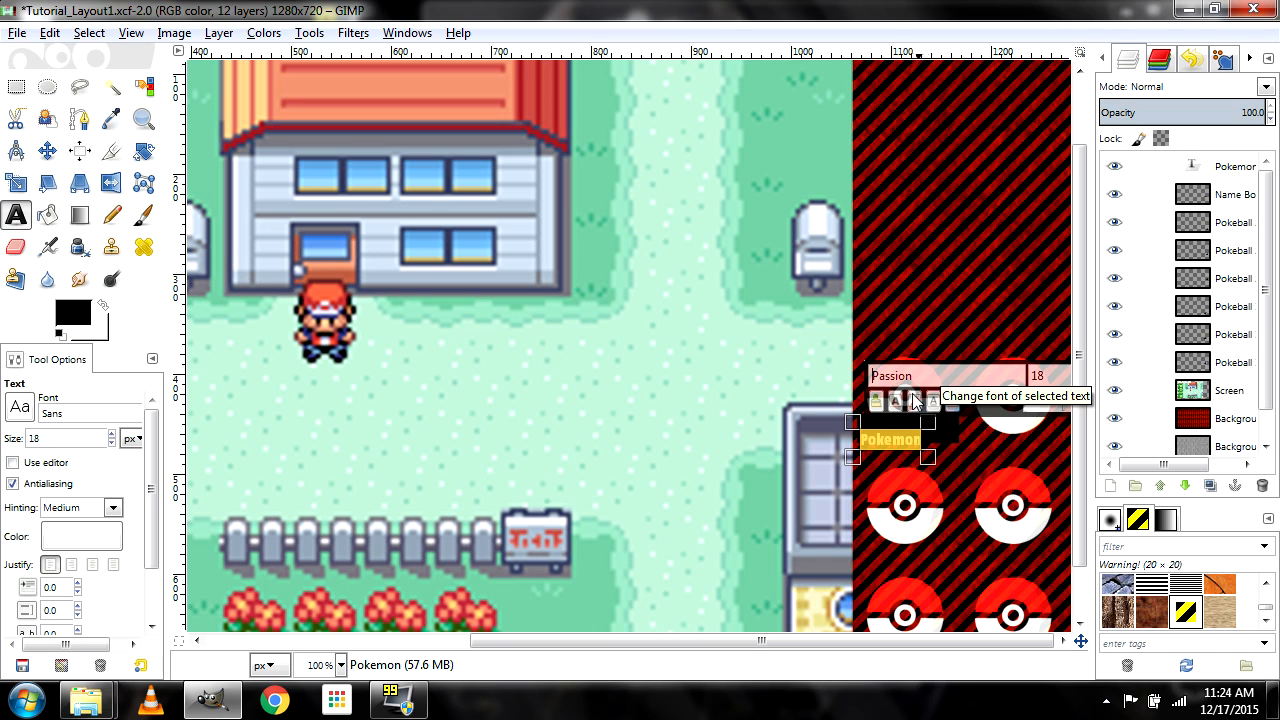
{"action": "left_click", "coordinate": [906, 439]}
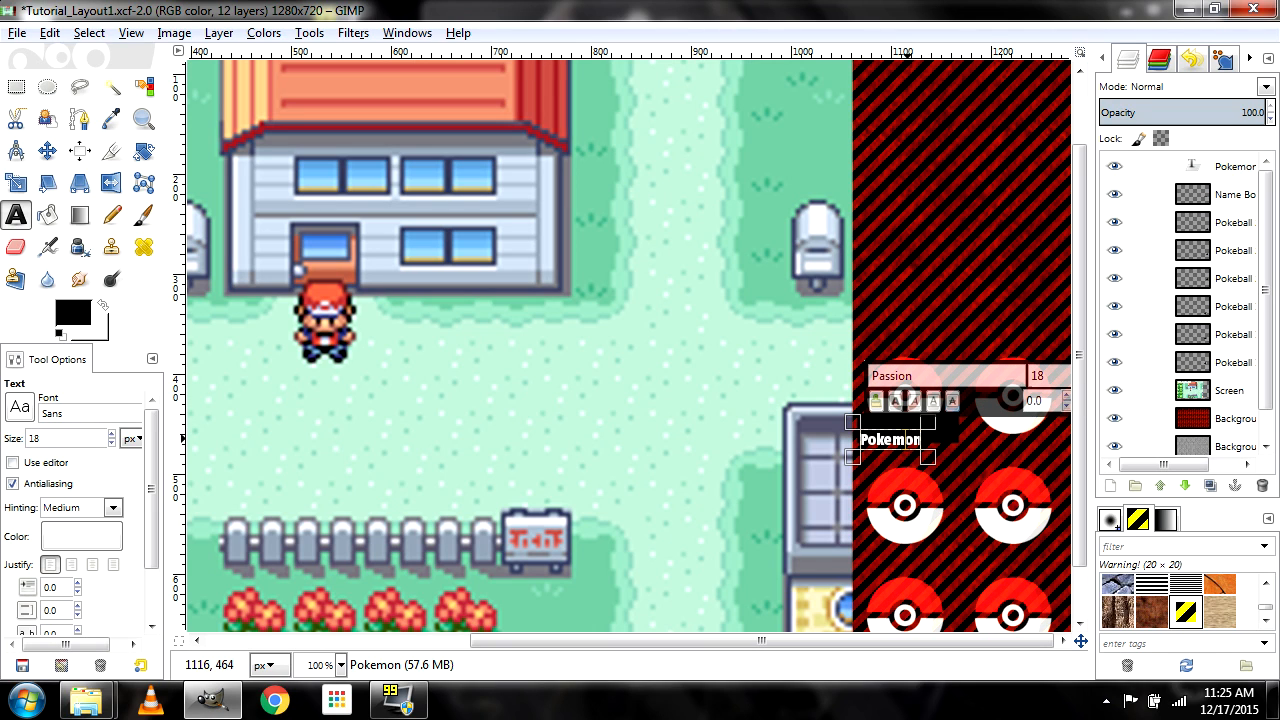
Move the "Pokemon" text slightly up and toward the left end of the black name box
{"action": "left_click", "coordinate": [47, 150]}
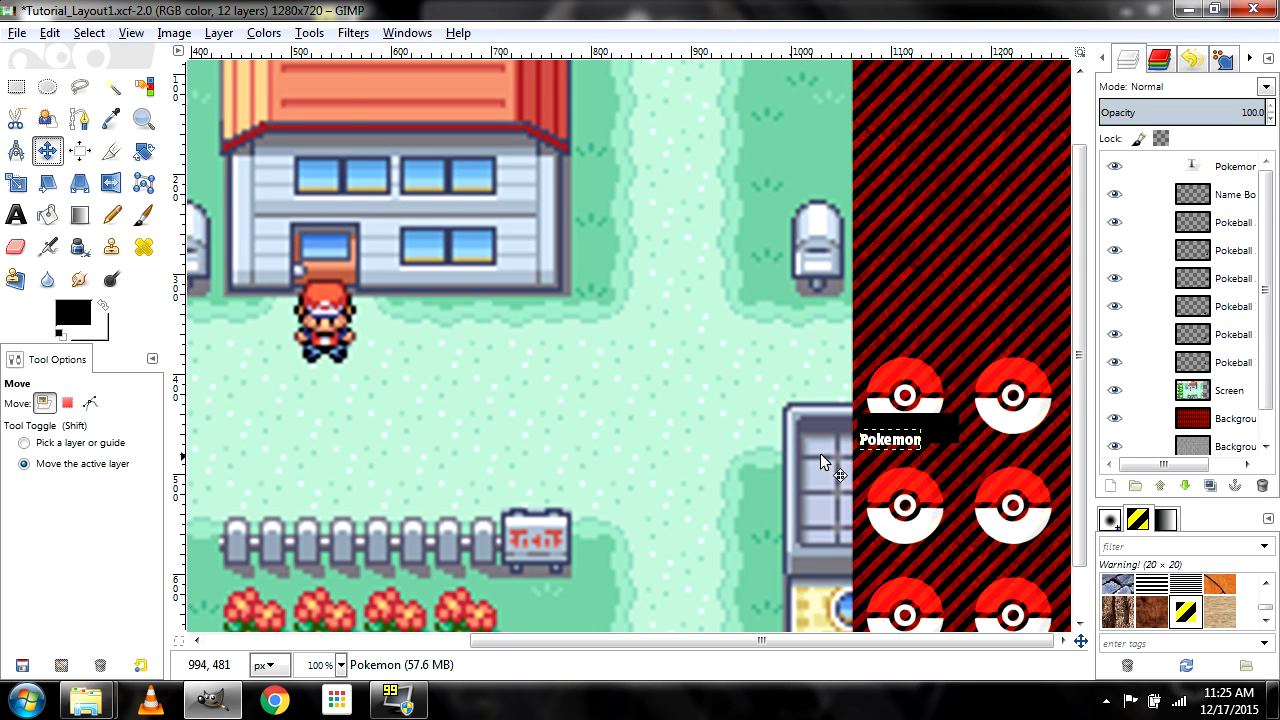
{"action": "left_click_drag", "start_coordinate": [881, 448], "coordinate": [883, 434]}
{"action": "key", "text": "minus"}
{"action": "key", "text": "minus"}
{"action": "key", "text": "plus"}
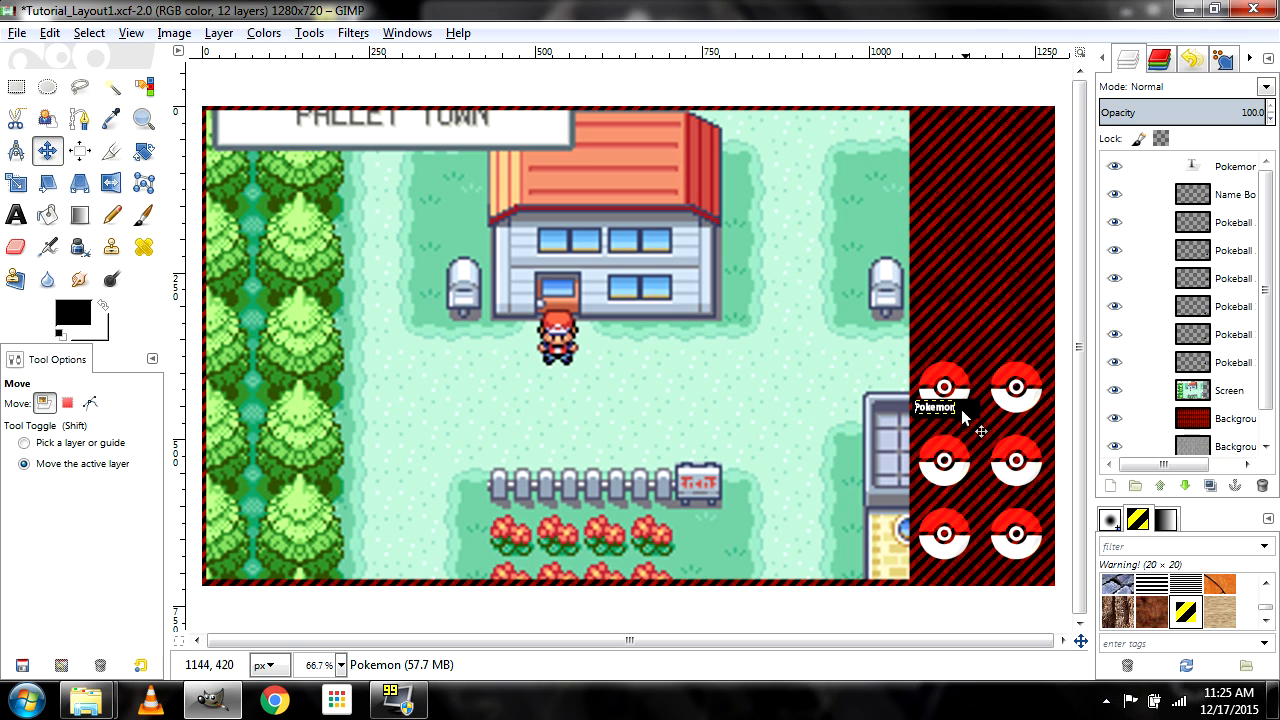
{"action": "left_click_drag", "start_coordinate": [931, 409], "coordinate": [928, 409]}
{"action": "key", "text": "plus"}
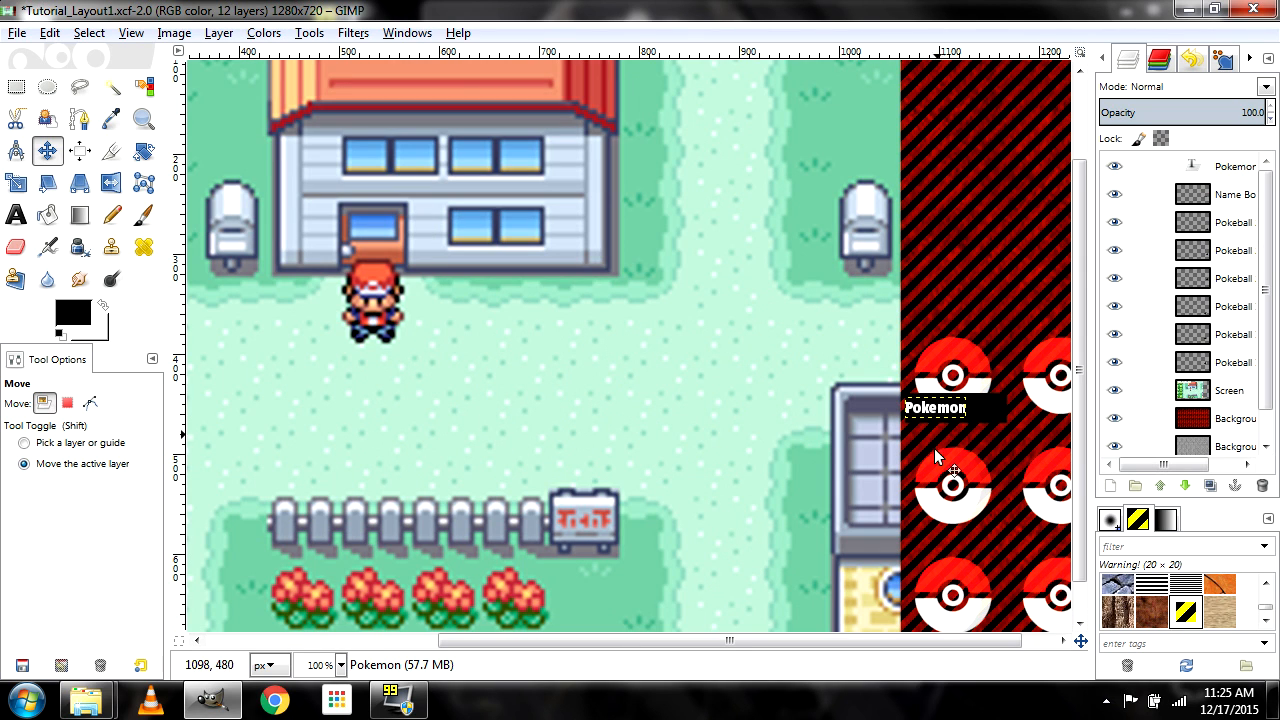
Set the size of the "Pokemon" text to 24
{"action": "left_click", "coordinate": [16, 214]}
{"action": "left_click", "coordinate": [932, 409]}
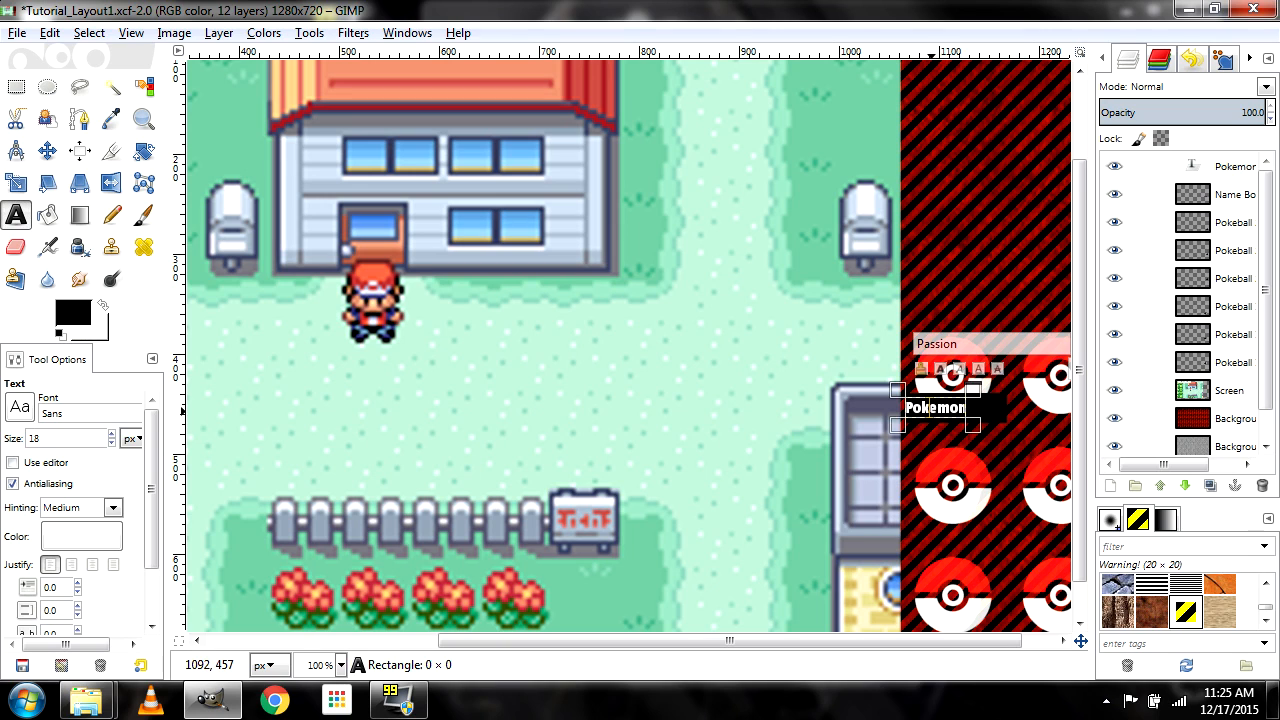
{"action": "left_click_drag", "start_coordinate": [729, 643], "coordinate": [761, 643]}
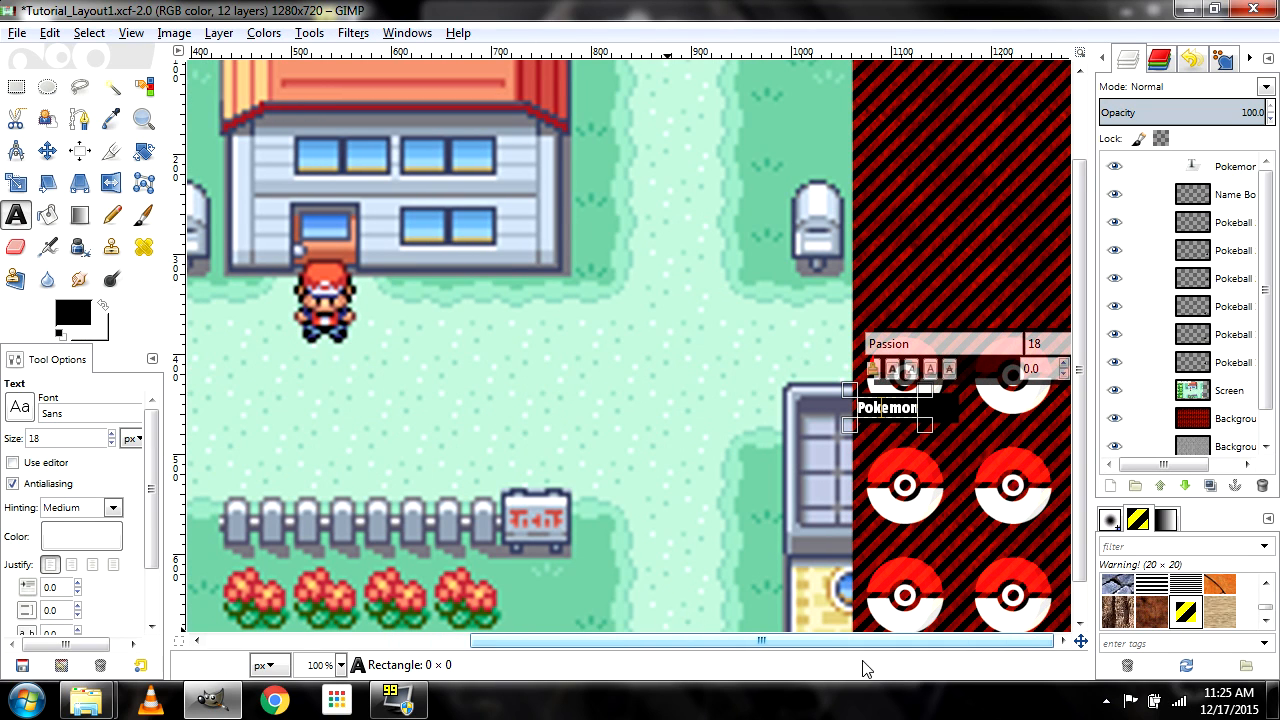
{"action": "double_click", "coordinate": [887, 420]}
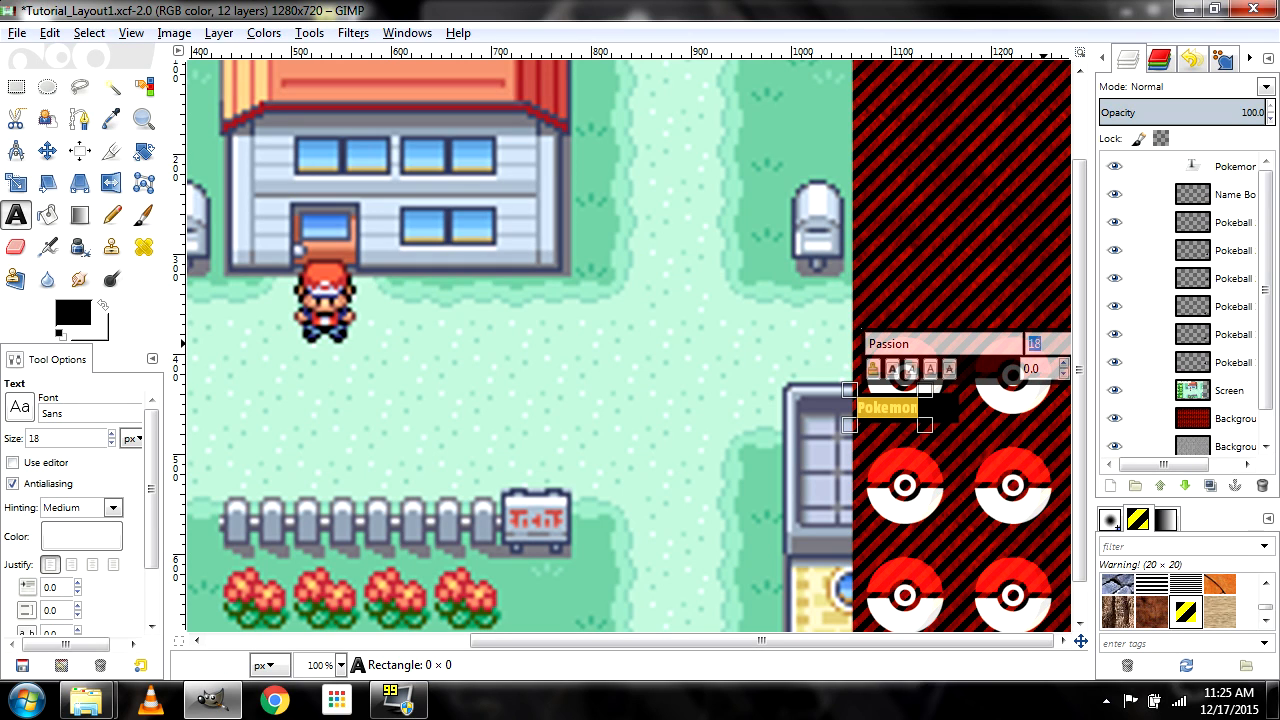
{"action": "key", "text": "Return"}
{"action": "left_click_drag", "start_coordinate": [1043, 343], "coordinate": [1035, 340]}
{"action": "key", "text": "Return"}
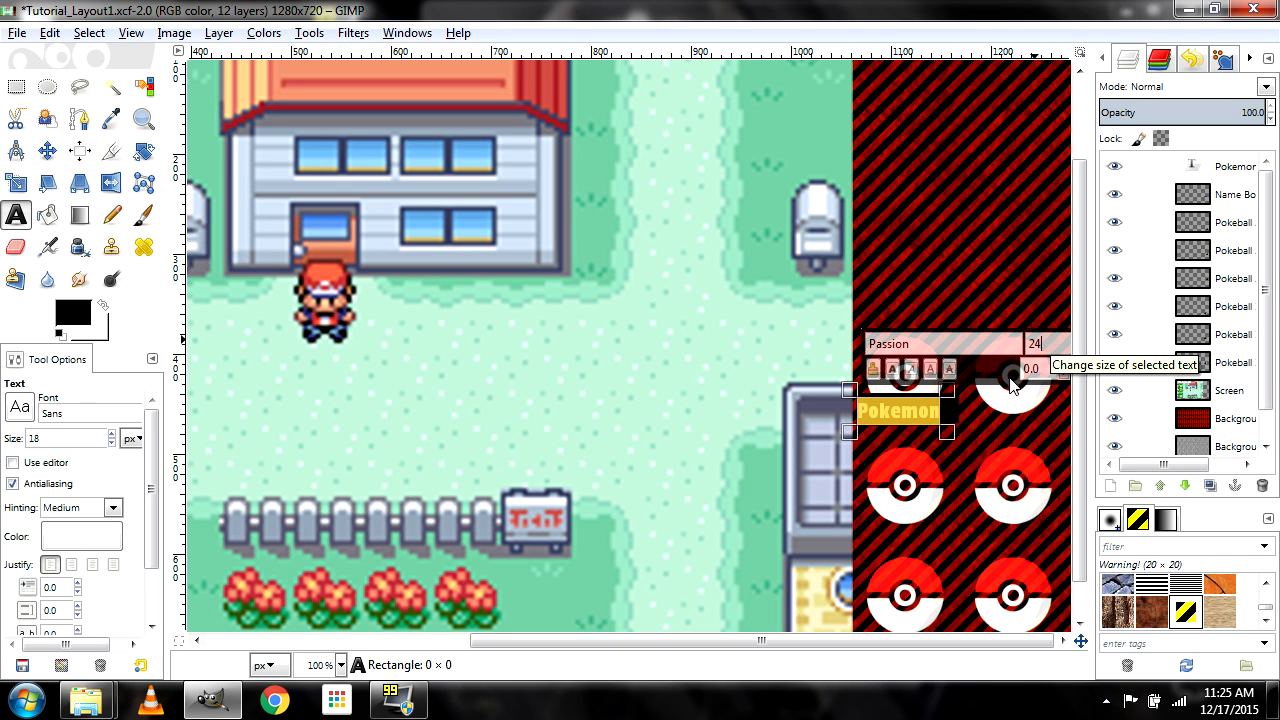
{"action": "left_click", "coordinate": [919, 414]}
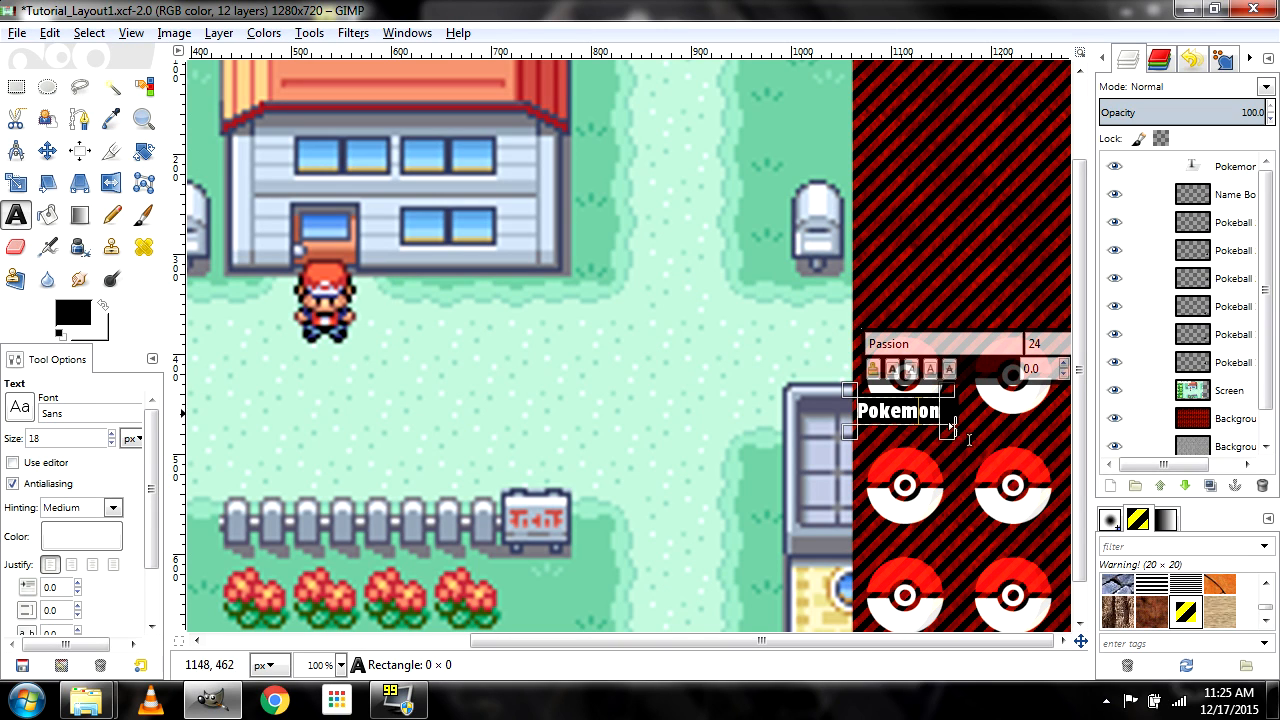
Nudge the "Pokemon" text up to center it vertically in the name box, and make the Background Paper layer active
{"action": "left_click", "coordinate": [47, 150]}
{"action": "left_click_drag", "start_coordinate": [896, 418], "coordinate": [897, 416]}
{"action": "key", "text": "Up"}
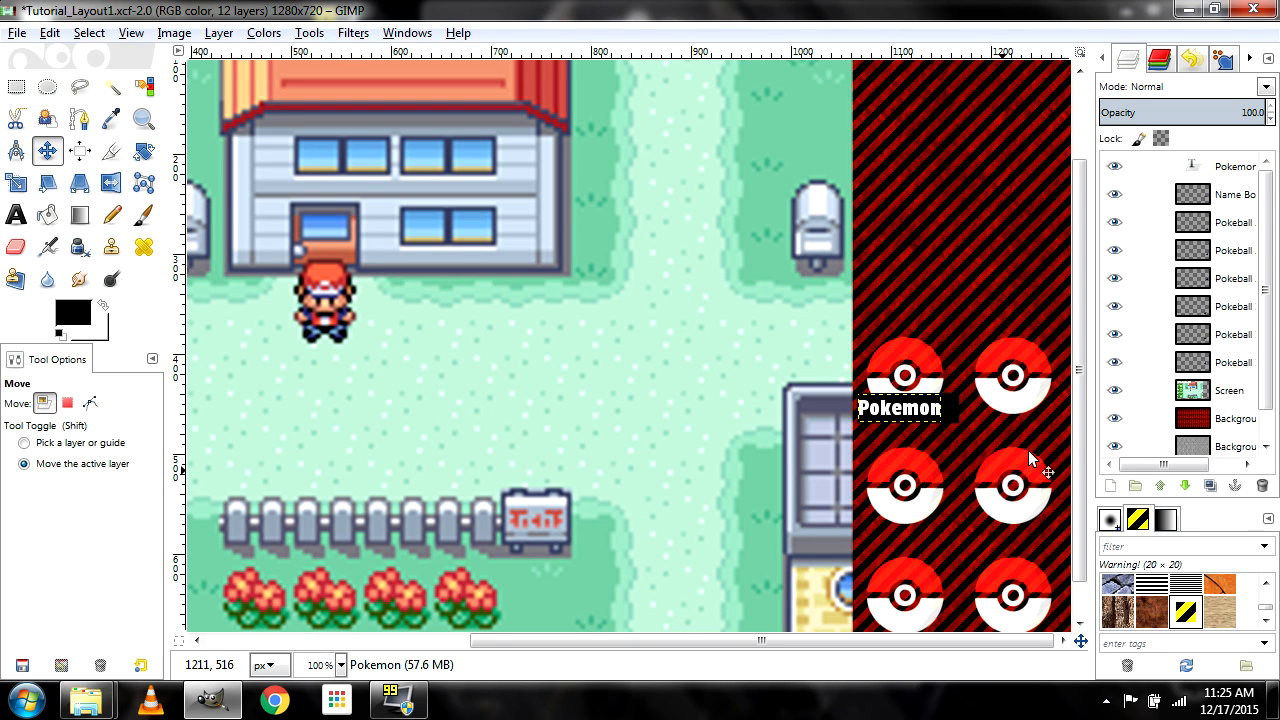
{"action": "left_click", "coordinate": [1242, 446]}
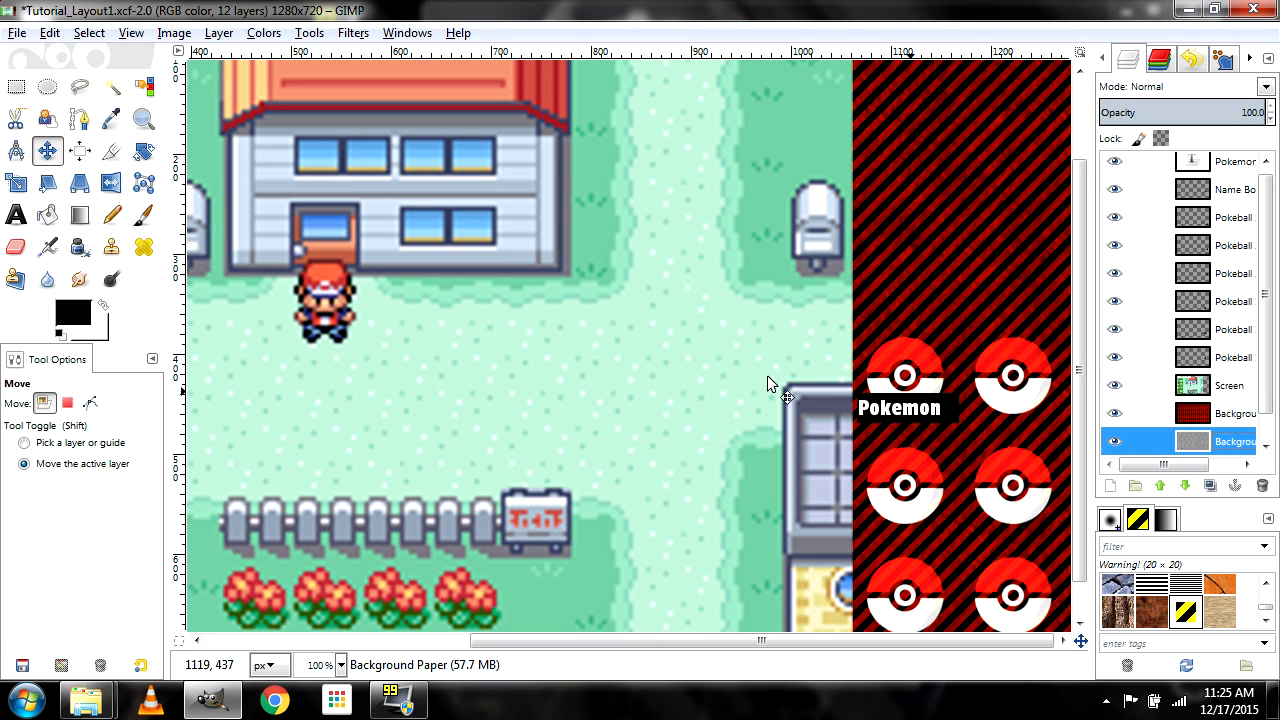
{"action": "key", "text": "minus"}
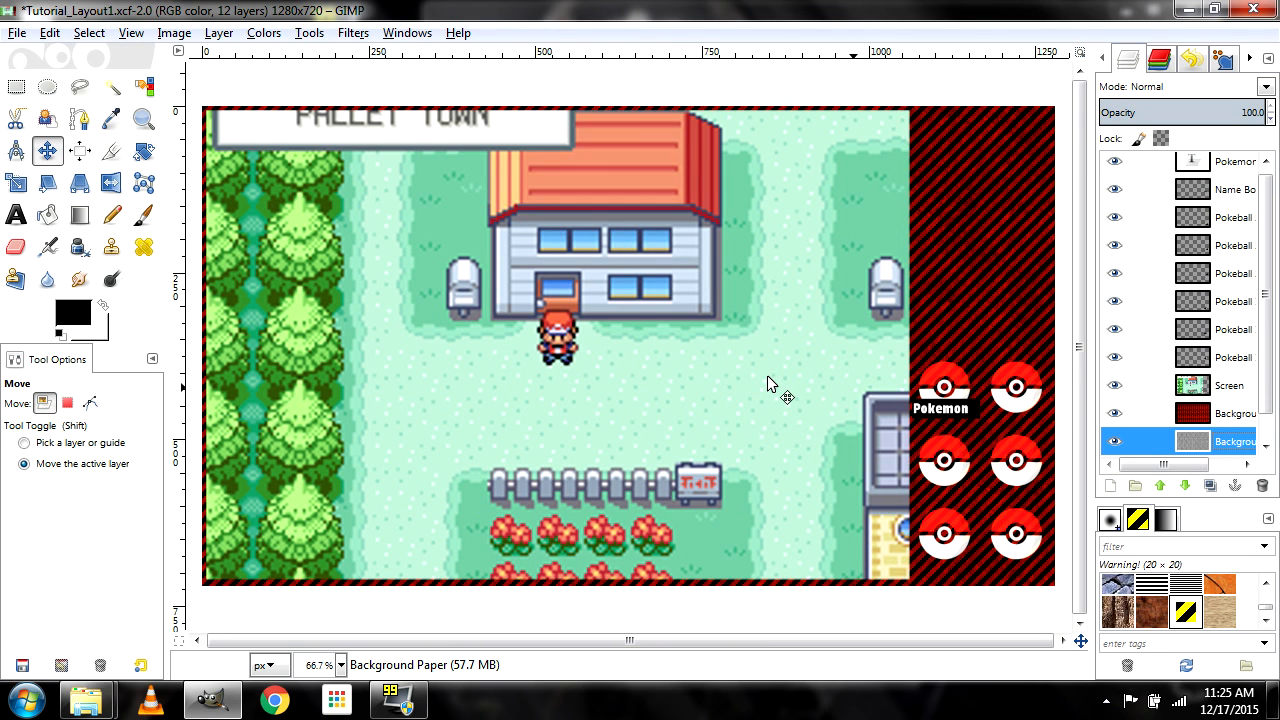
Try replacing the "Pokemon" text in the name box with "Stuff", and undo the replacement
{"action": "key", "text": "minus"}
{"action": "key", "text": "plus"}
{"action": "key", "text": "plus"}
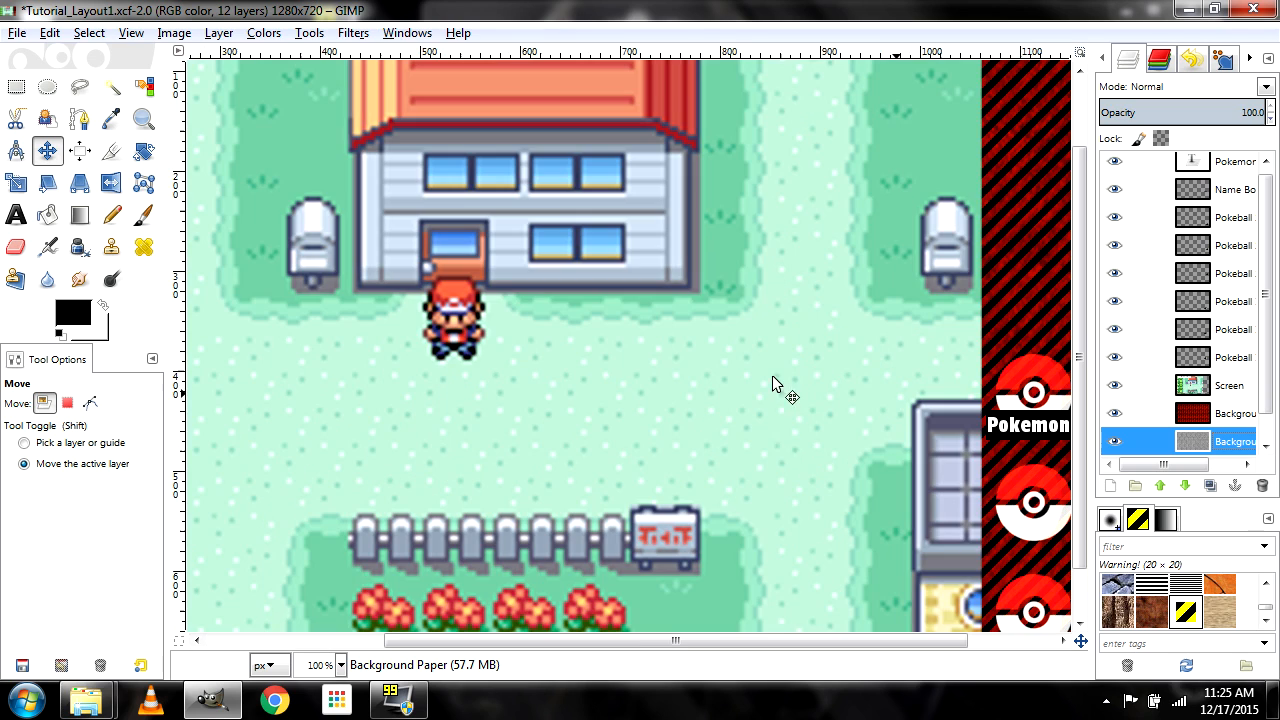
{"action": "left_click_drag", "start_coordinate": [786, 641], "coordinate": [1062, 620]}
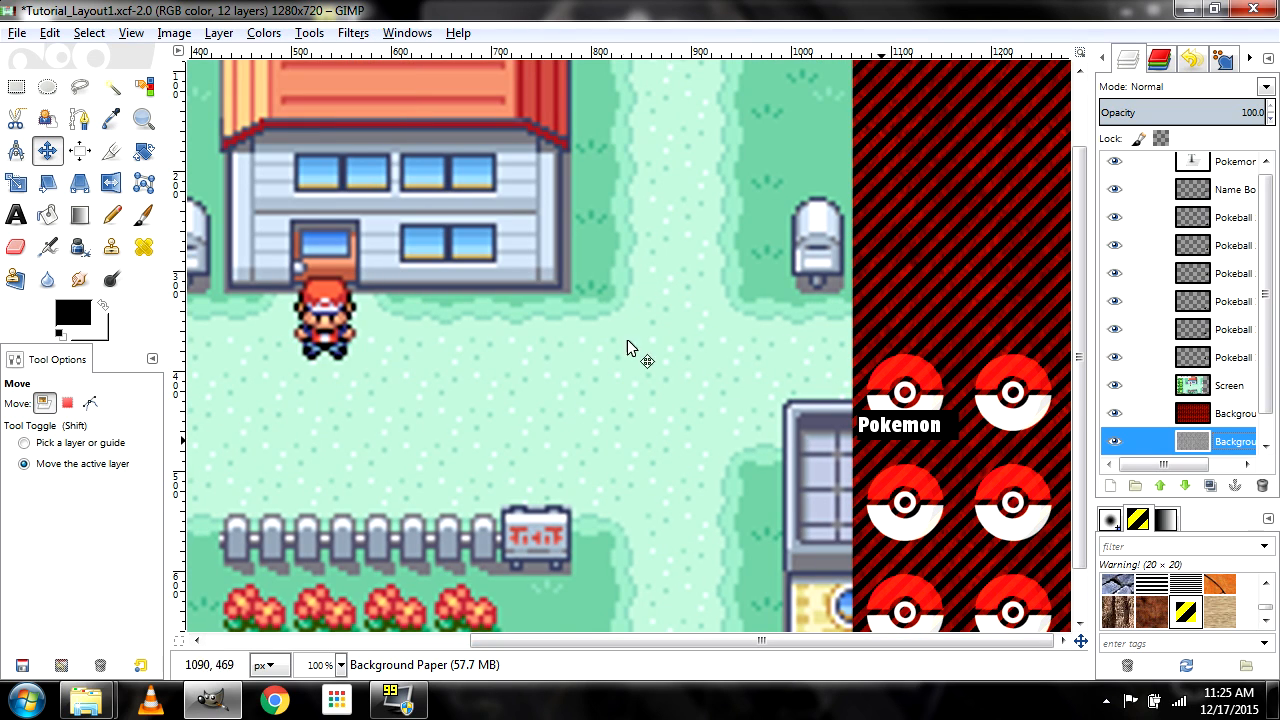
{"action": "left_click", "coordinate": [15, 214]}
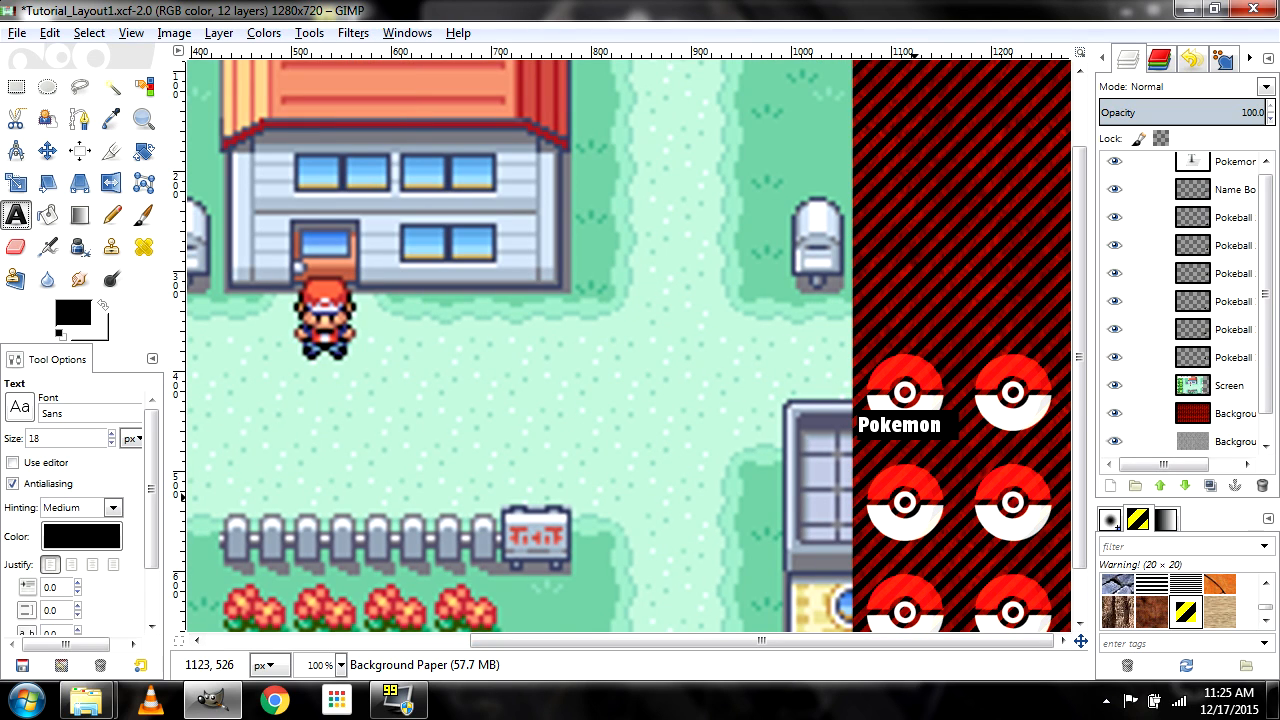
{"action": "left_click_drag", "start_coordinate": [866, 424], "coordinate": [930, 424]}
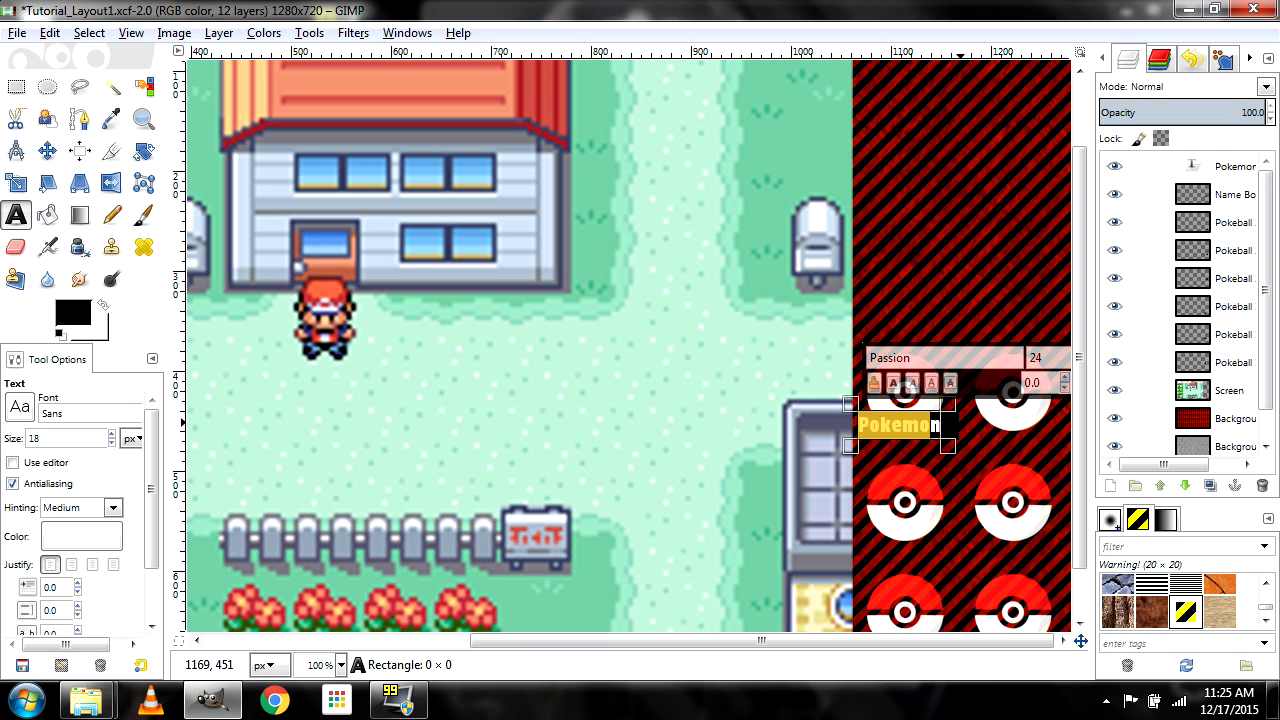
{"action": "left_click", "coordinate": [942, 424]}
{"action": "type", "text": "Stuff"}
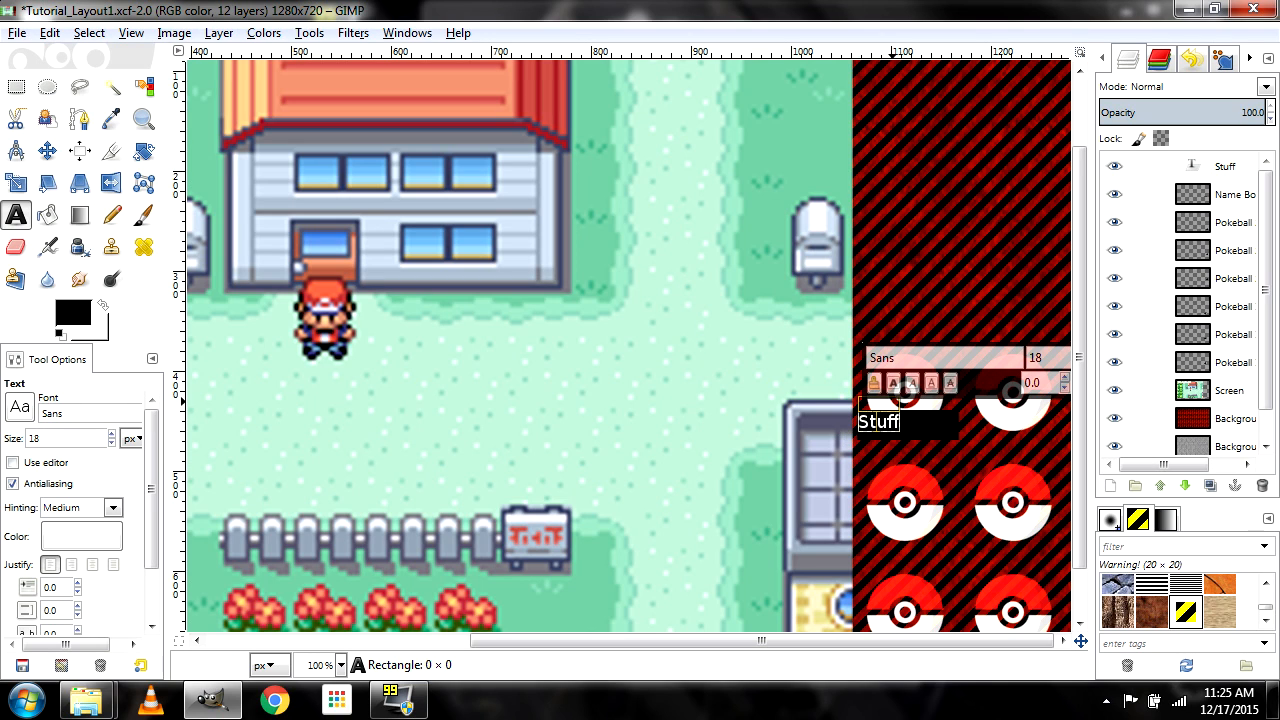
{"action": "left_click", "coordinate": [47, 151]}
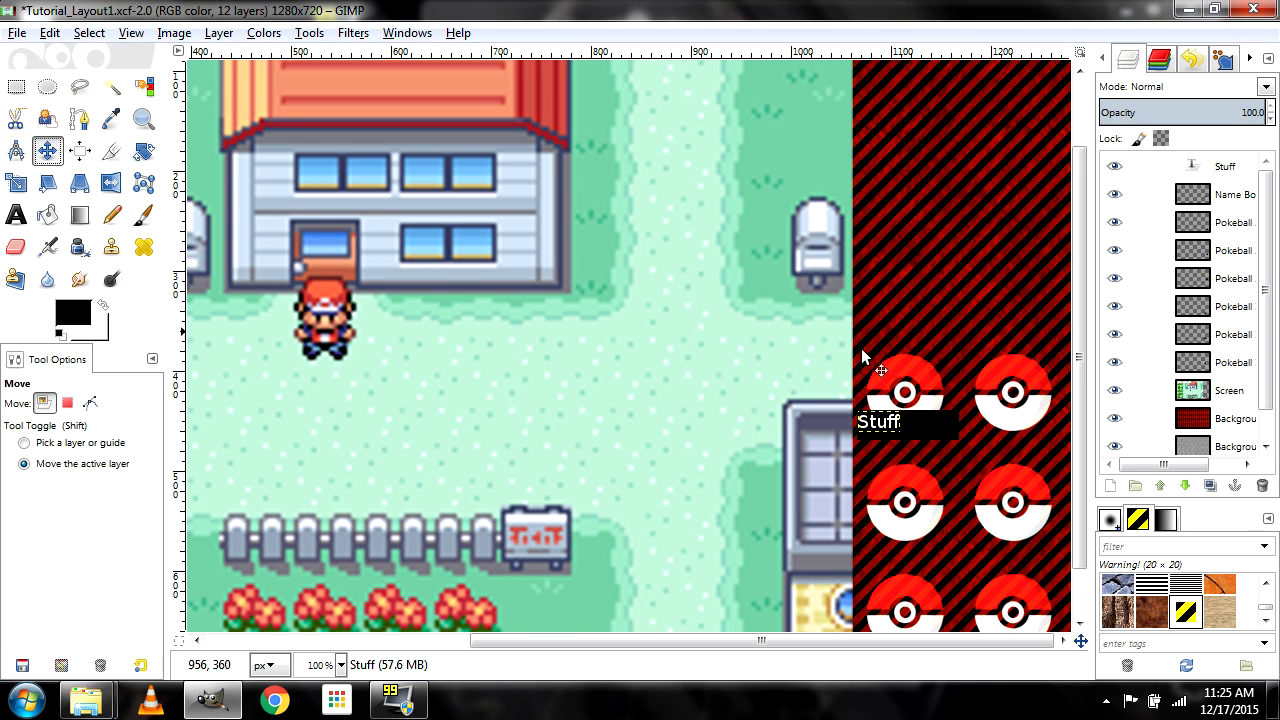
{"action": "key", "text": "ctrl+z"}
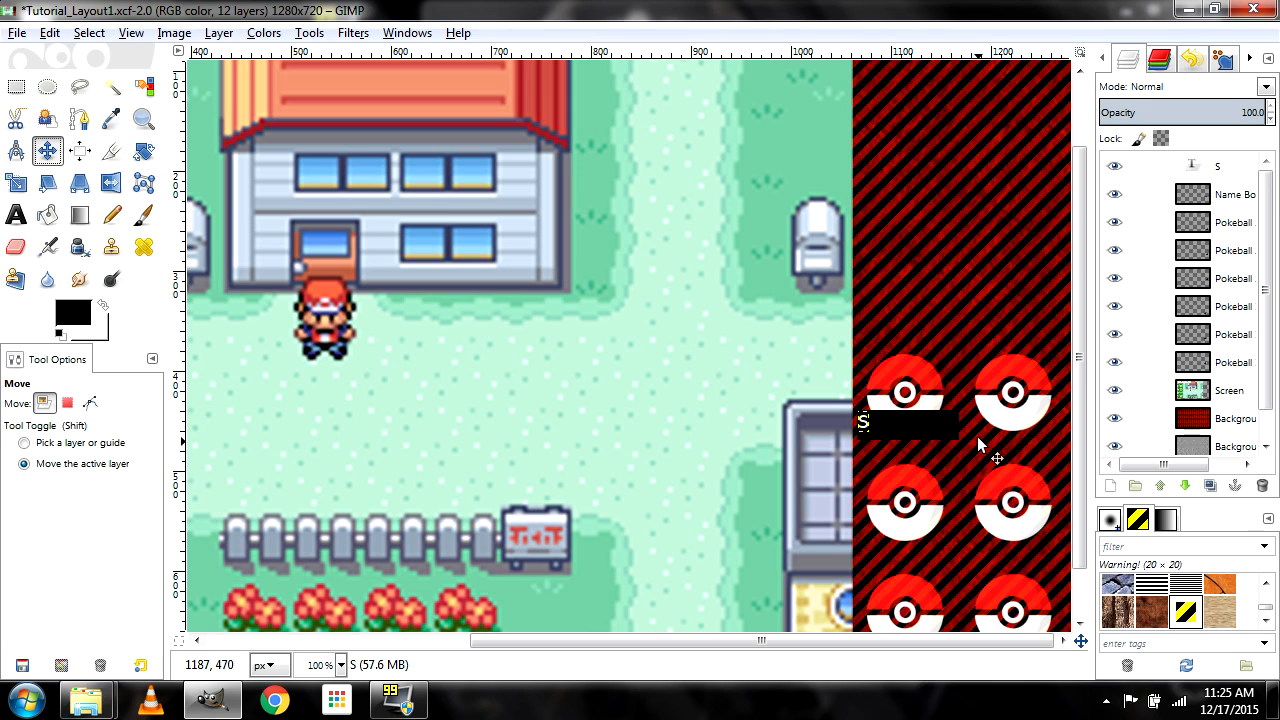
{"action": "key", "text": "ctrl+z"}
Replace the letters after the initial P of "Pokemon" with "Pikachu" and delete the extra leading P, preserving the text formatting
{"action": "left_click", "coordinate": [16, 214]}
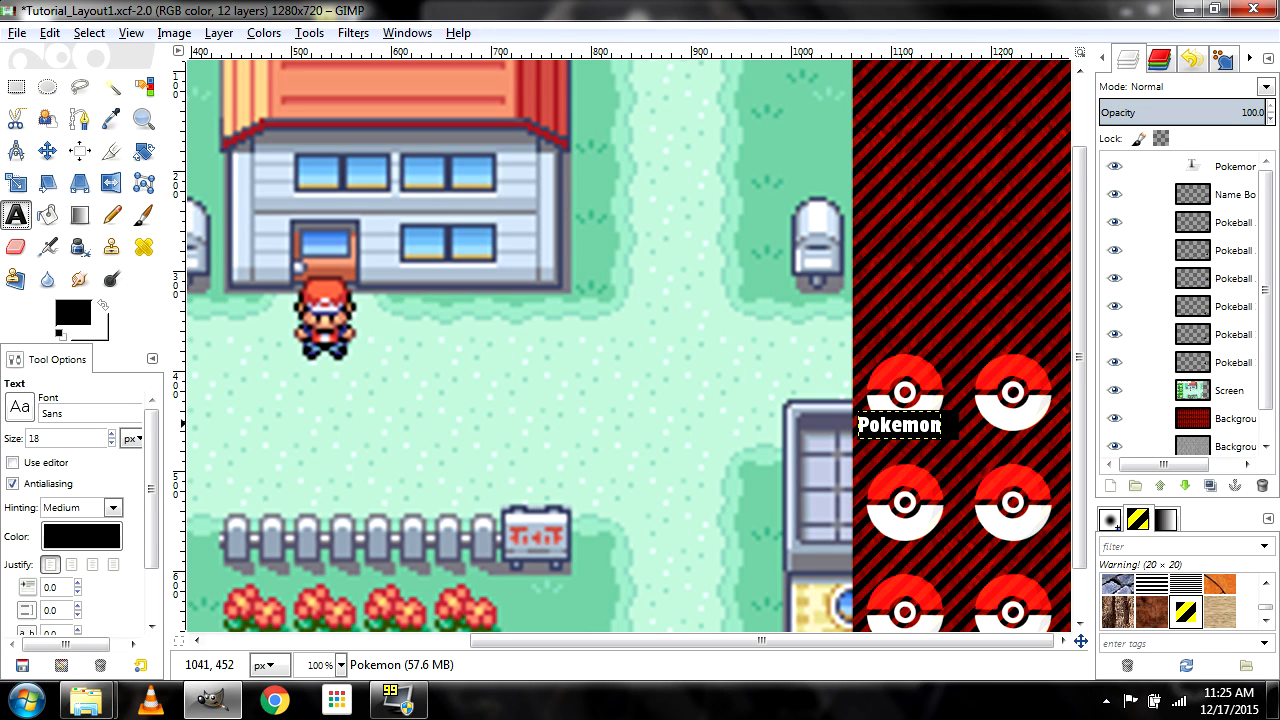
{"action": "left_click", "coordinate": [872, 426]}
{"action": "left_click_drag", "start_coordinate": [872, 426], "coordinate": [938, 422]}
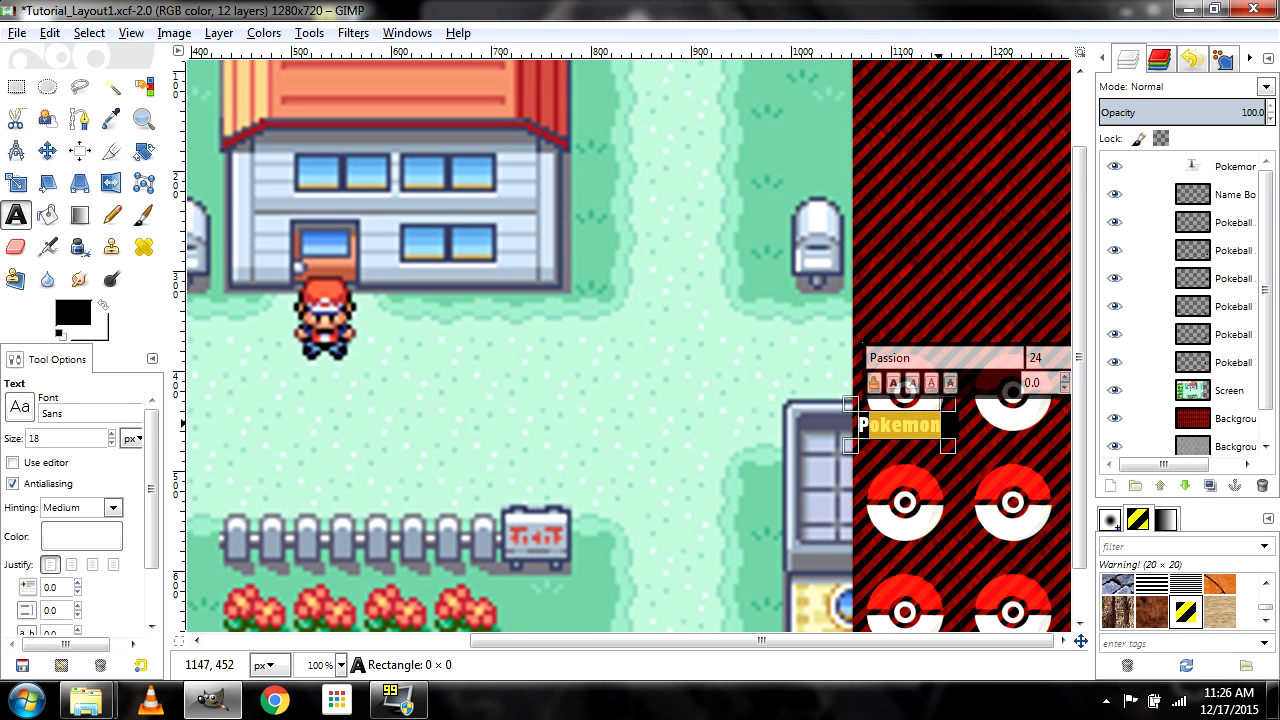
{"action": "left_click", "coordinate": [878, 431]}
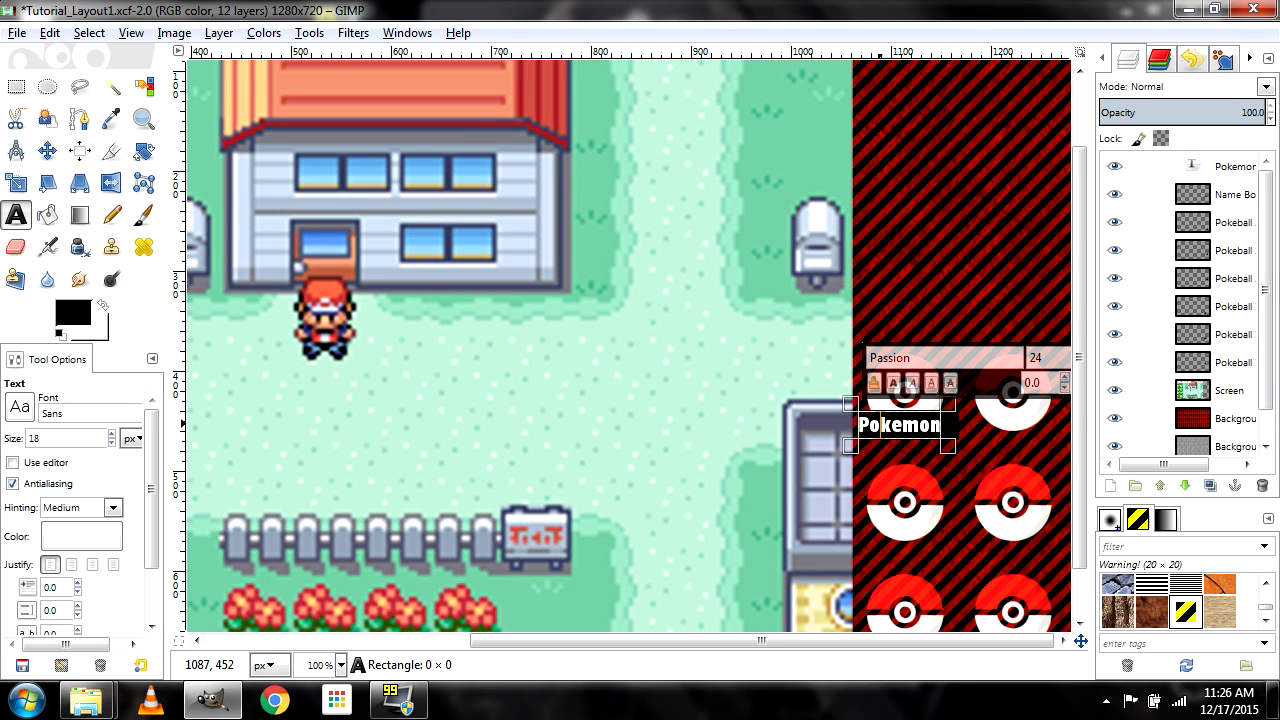
{"action": "left_click_drag", "start_coordinate": [870, 425], "coordinate": [942, 422]}
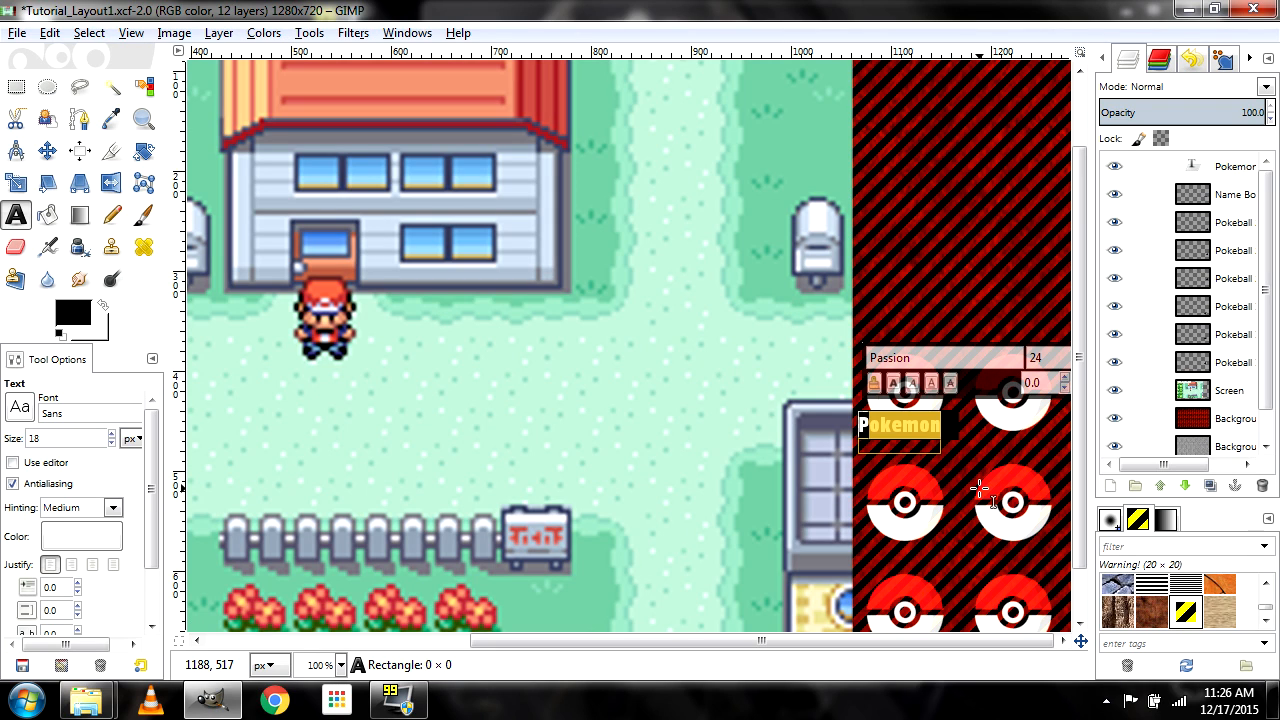
{"action": "type", "text": "Pikachu"}
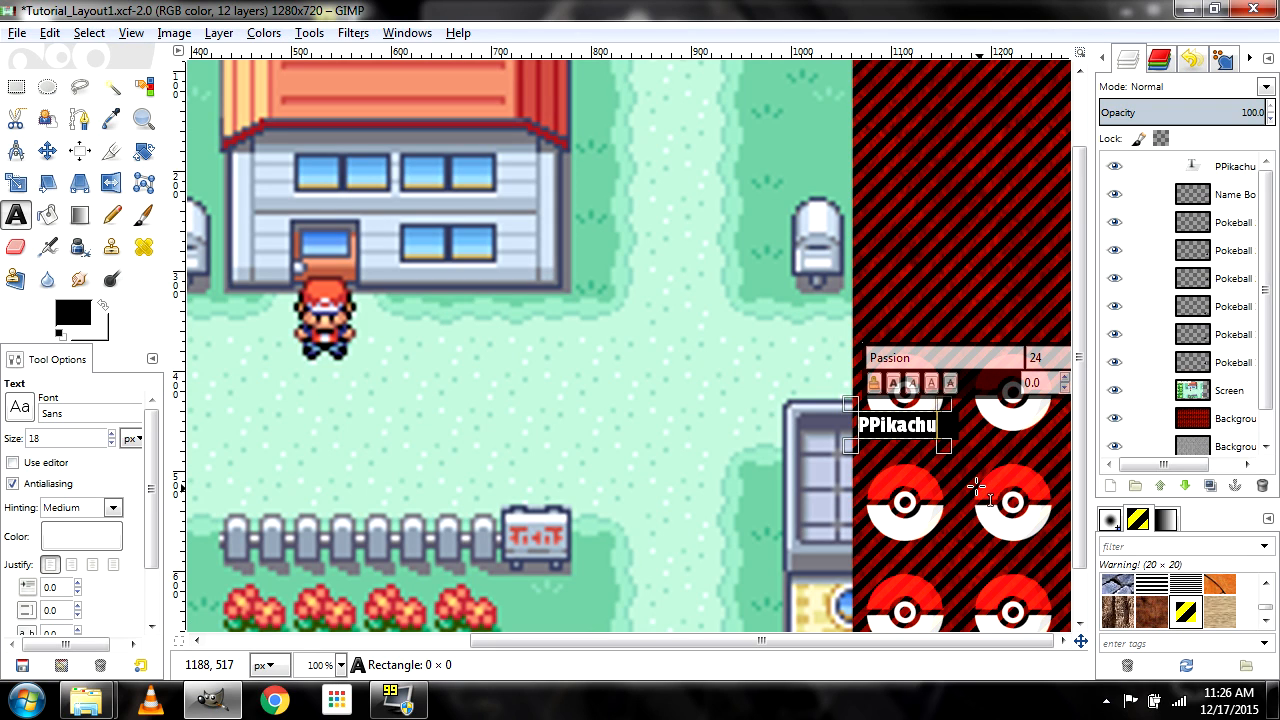
{"action": "left_click", "coordinate": [864, 422]}
{"action": "key", "text": "BackSpace"}
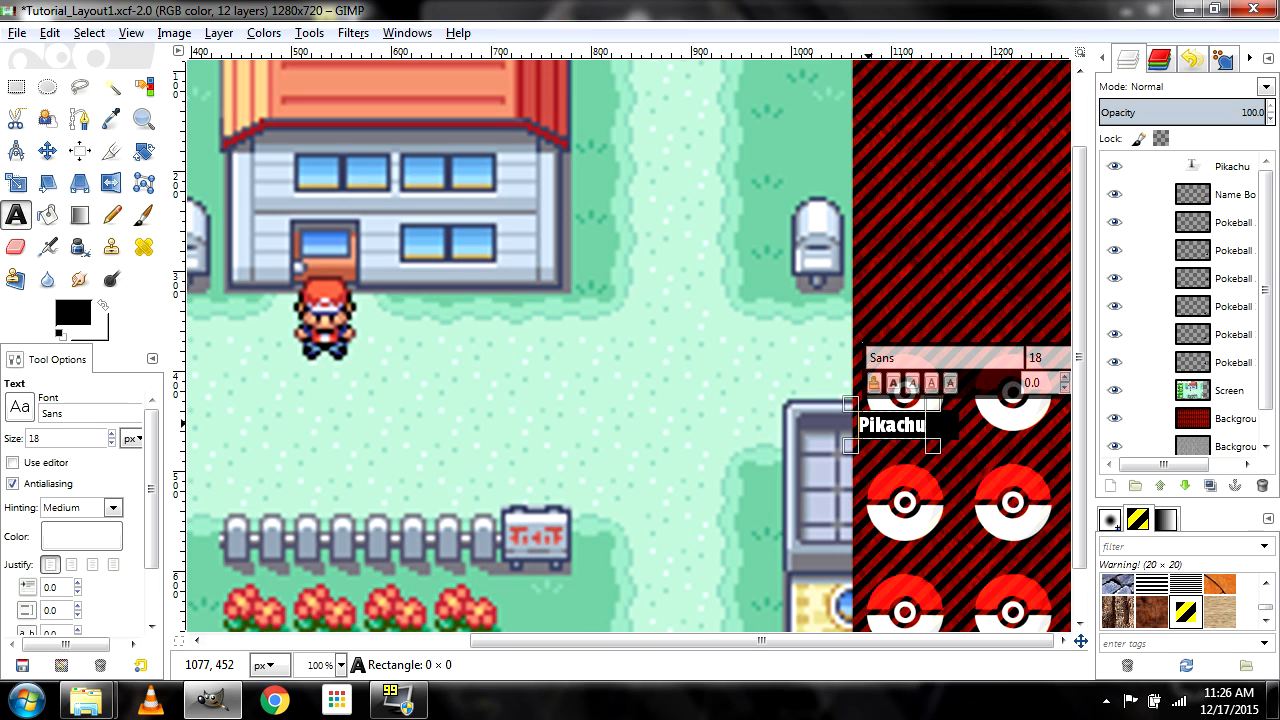
Check the font and size of the "Pikachu" text, finish editing it and save the image
{"action": "left_click_drag", "start_coordinate": [862, 426], "coordinate": [911, 422]}
{"action": "left_click", "coordinate": [908, 359]}
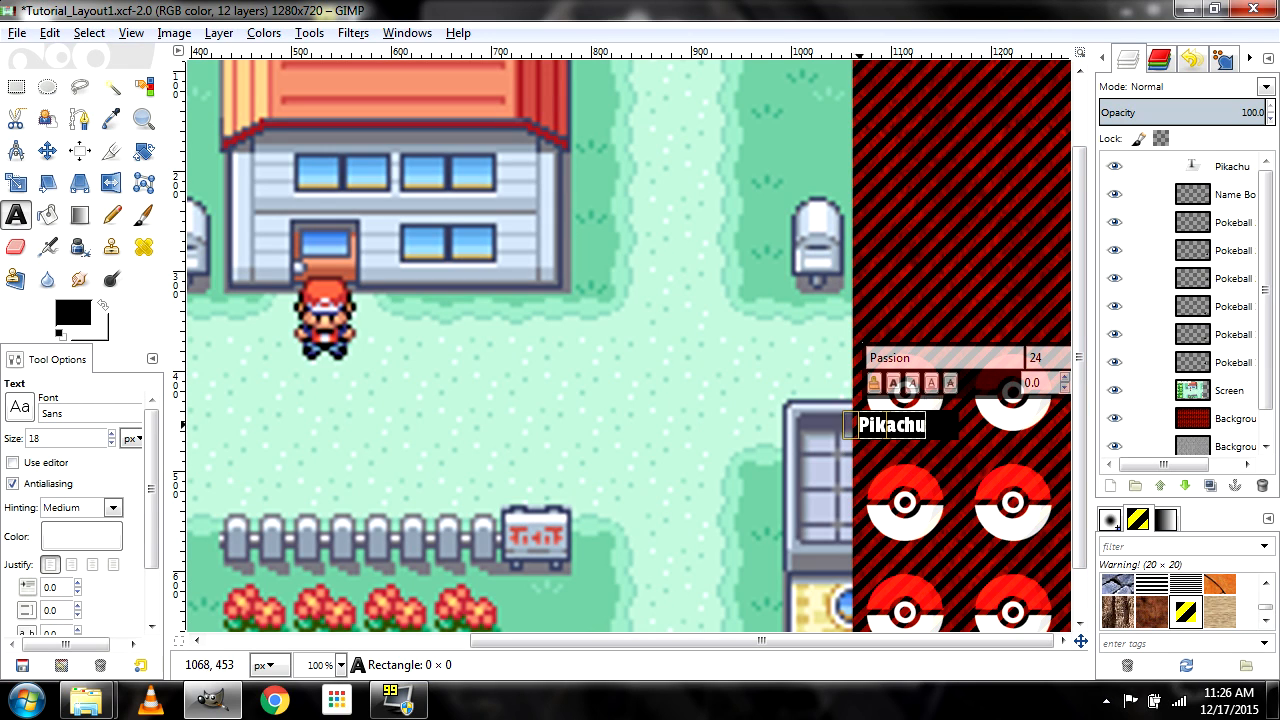
{"action": "left_click", "coordinate": [47, 150]}
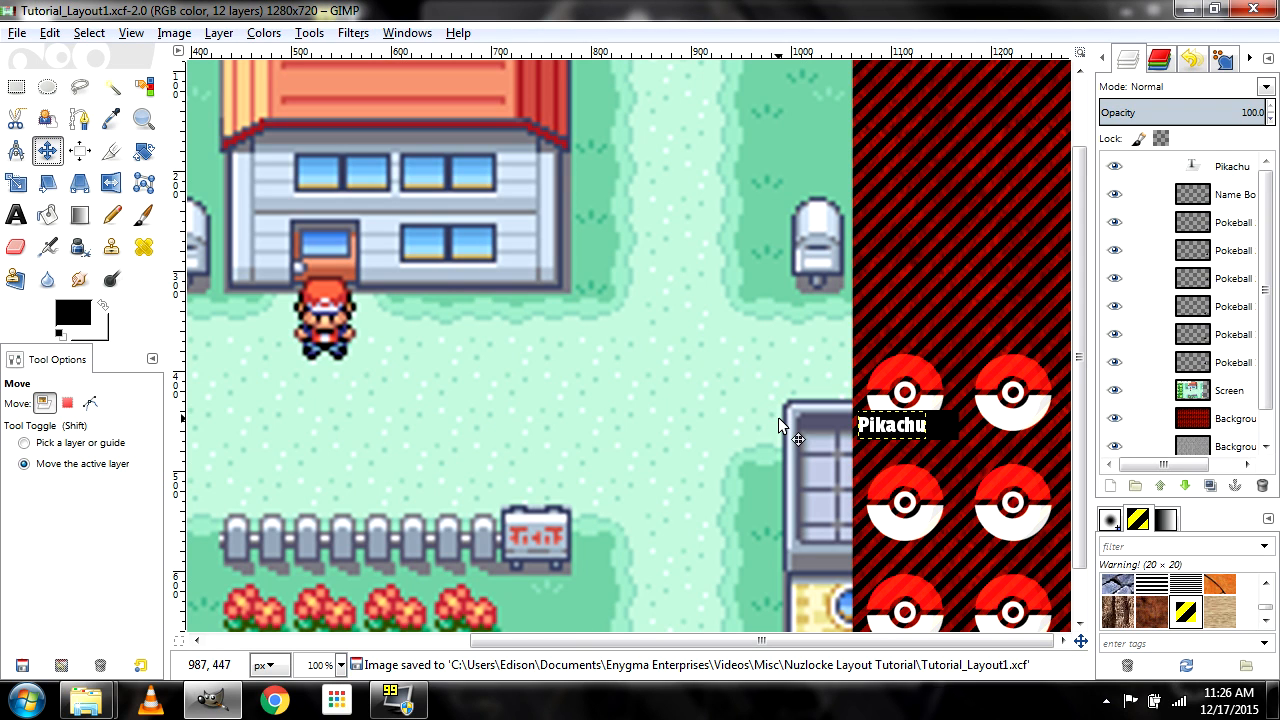
Duplicate the Name Box layer
{"action": "key", "text": "minus"}
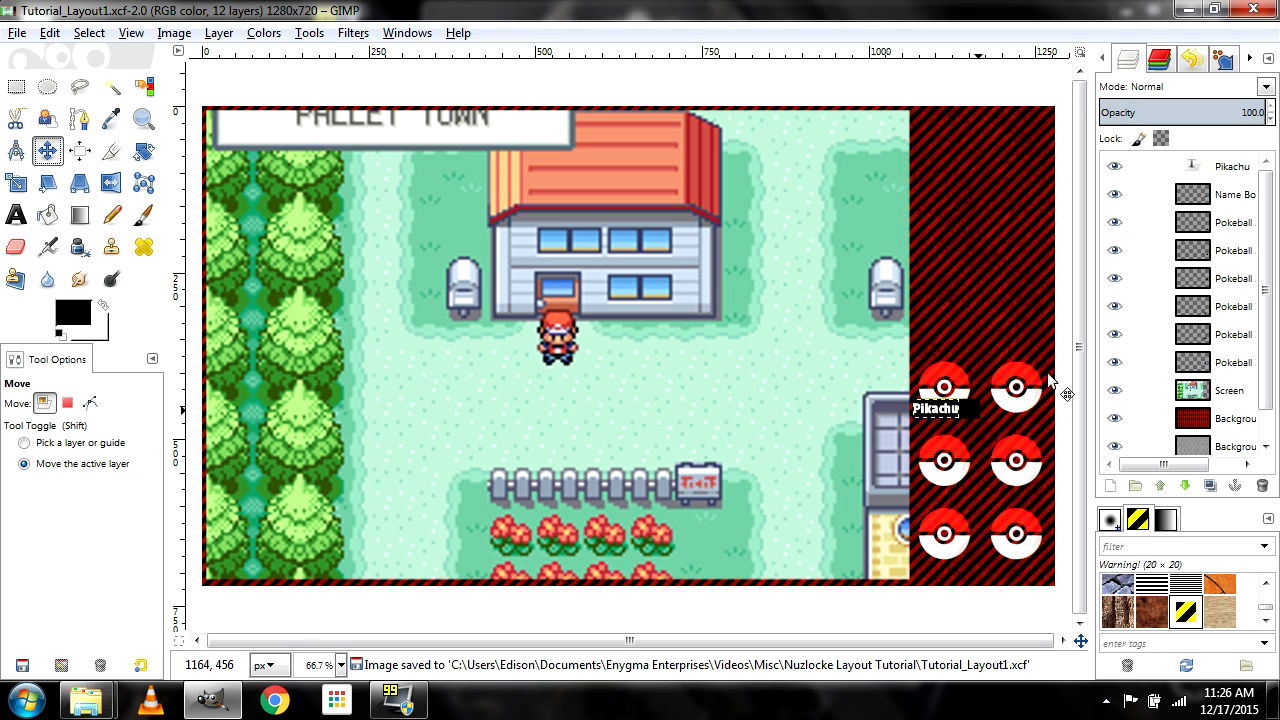
{"action": "left_click", "coordinate": [1140, 194]}
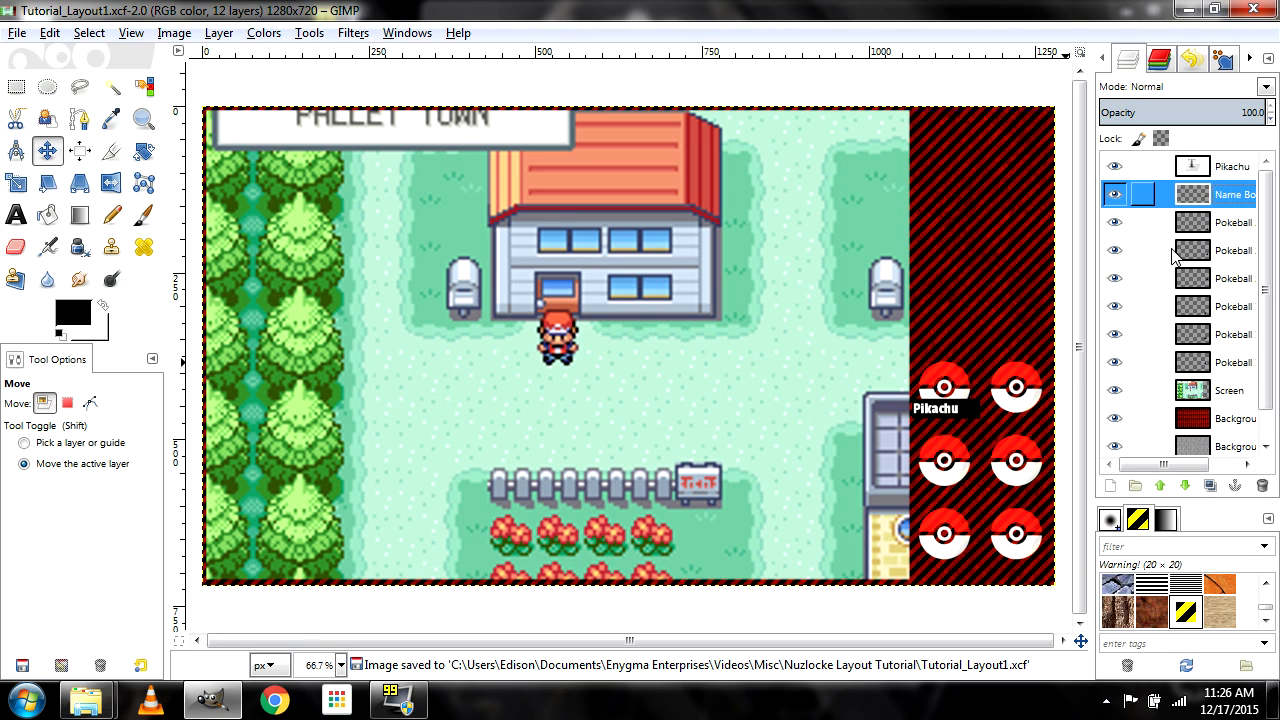
{"action": "right_click", "coordinate": [1118, 195]}
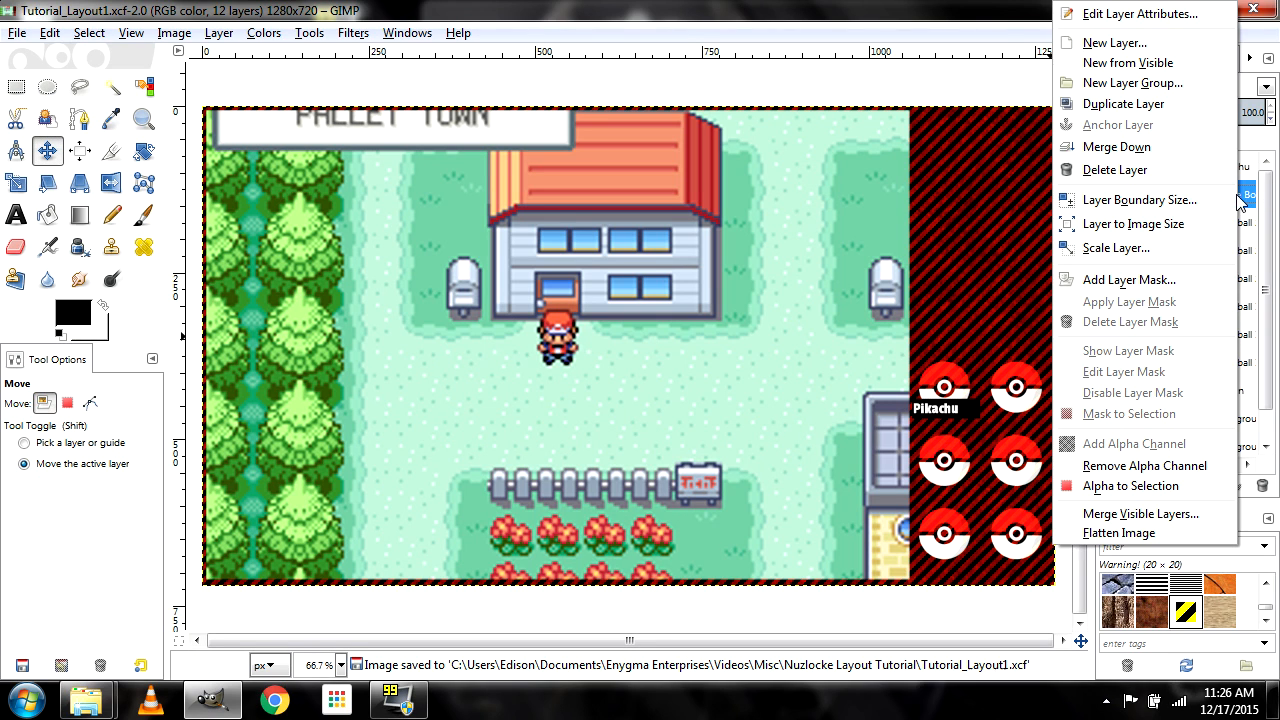
{"action": "left_click", "coordinate": [1158, 104]}
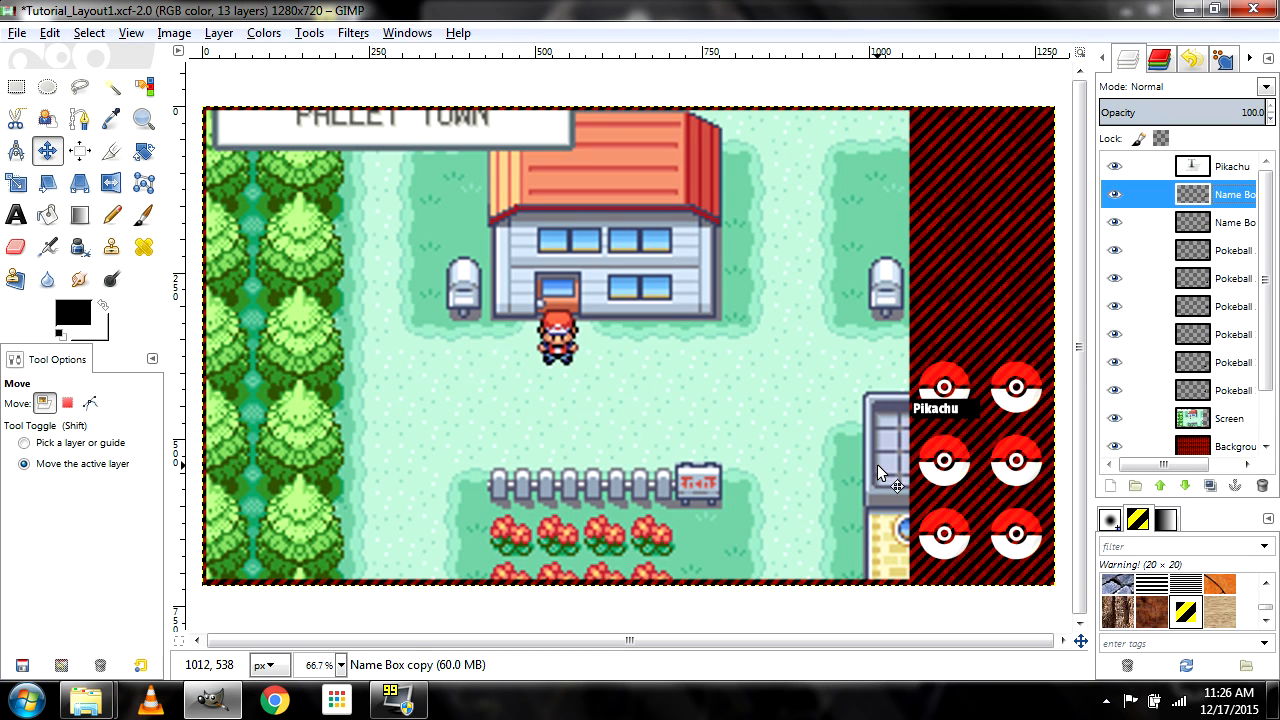
Move the name box copy horizontally to the right until it covers the lower part of the upper-right Pokeball
{"action": "scroll", "coordinate": [877, 464], "scroll_direction": "up", "scroll_amount": 1}
{"action": "left_click_drag", "start_coordinate": [853, 650], "coordinate": [971, 643]}
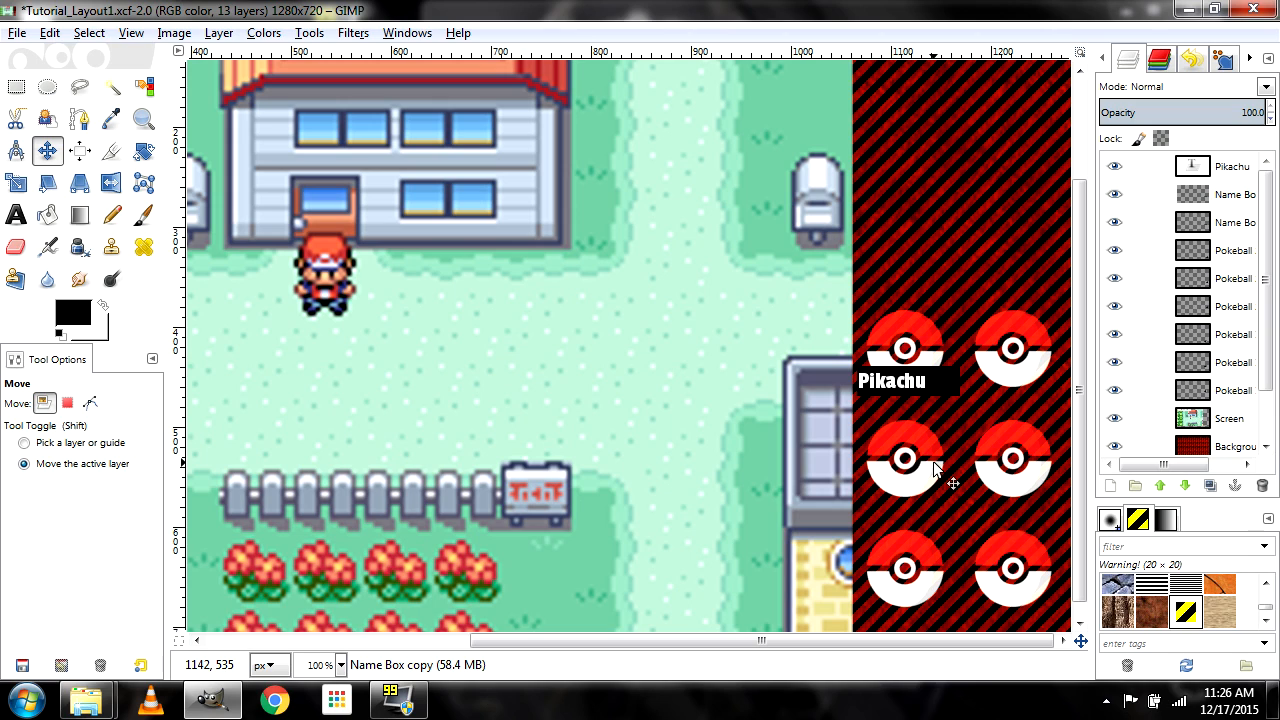
{"action": "key", "text": "Right"}
{"action": "key", "text": "Right"}
{"action": "key", "text": "Right"}
{"action": "key", "text": "Right"}
{"action": "key", "text": "Right"}
{"action": "key", "text": "Right"}
{"action": "key", "text": "Right"}
{"action": "key", "text": "Right"}
{"action": "key", "text": "Right"}
{"action": "key", "text": "Right"}
{"action": "key", "text": "Right"}
{"action": "key", "text": "Right"}
{"action": "key", "text": "Right"}
{"action": "key", "text": "Right"}
{"action": "key", "text": "Right"}
{"action": "key", "text": "Right"}
{"action": "key", "text": "Right"}
{"action": "key", "text": "Right"}
{"action": "key", "text": "Right"}
{"action": "key", "text": "Right"}
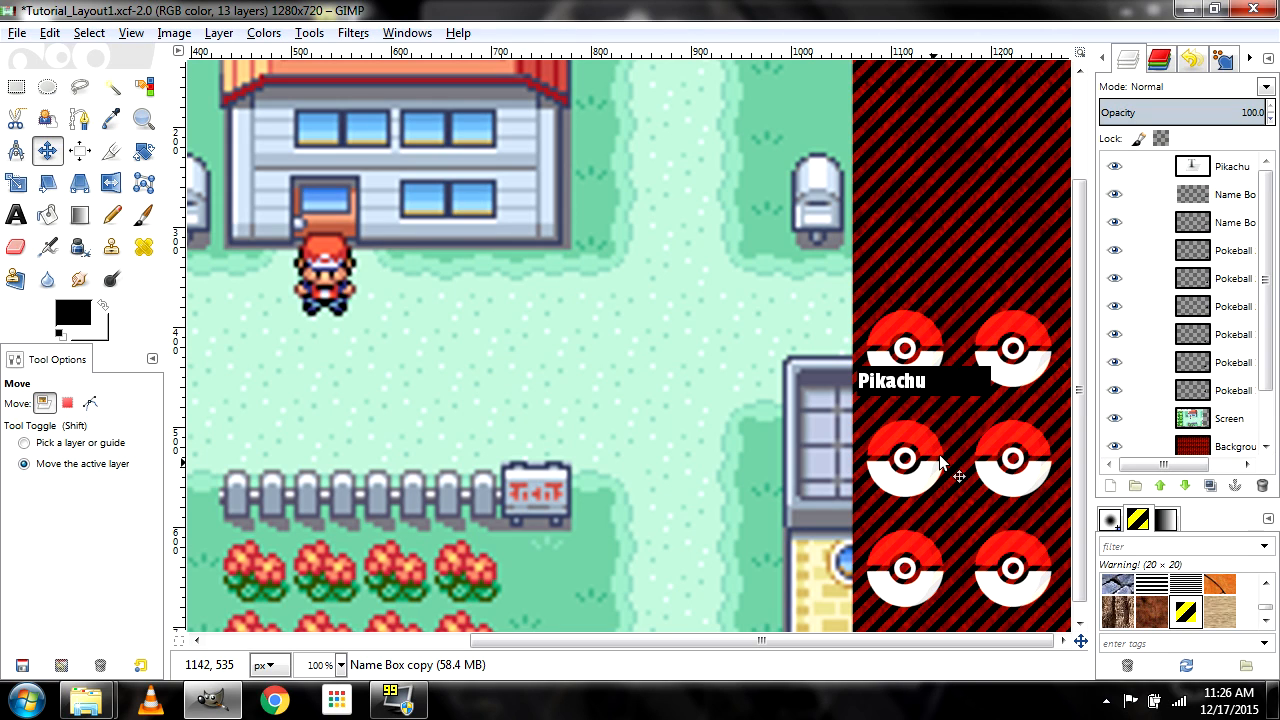
{"action": "left_click_drag", "start_coordinate": [951, 443], "coordinate": [1019, 431]}
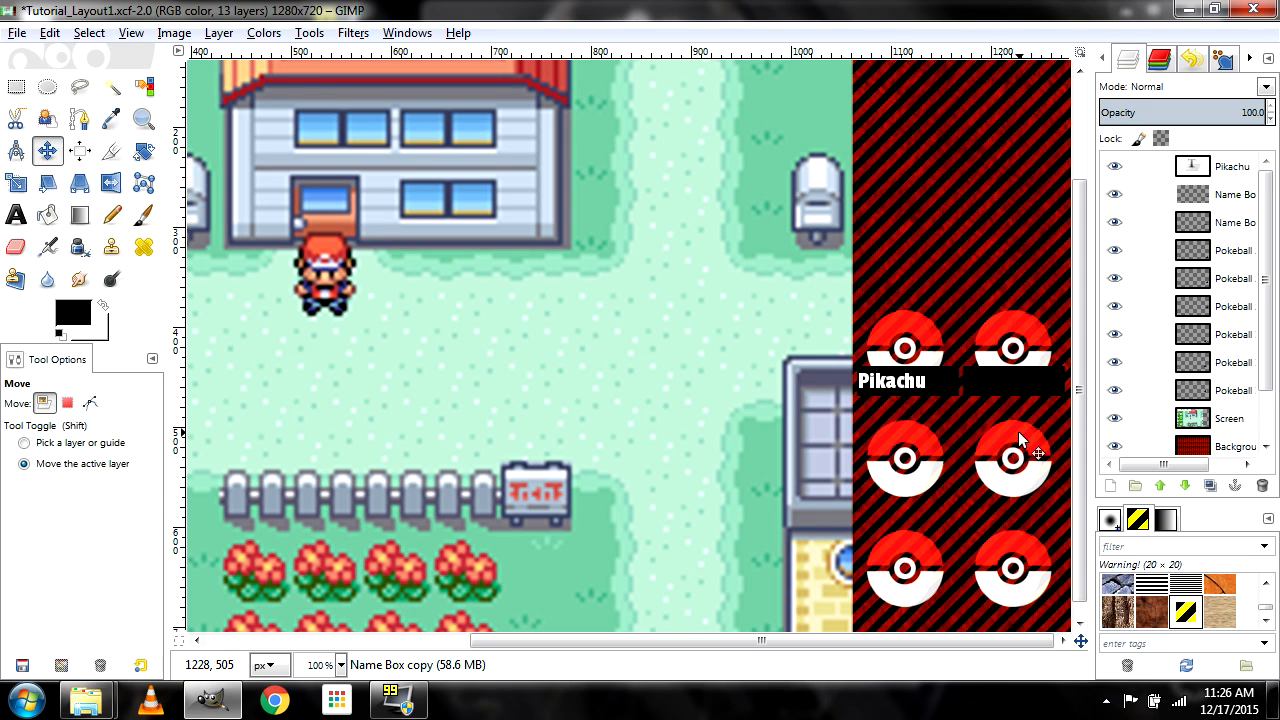
Duplicate the original Name Box layer and move the copy straight down over the middle-left Pokeball
{"action": "scroll", "coordinate": [1018, 431], "scroll_direction": "down", "scroll_amount": 1}
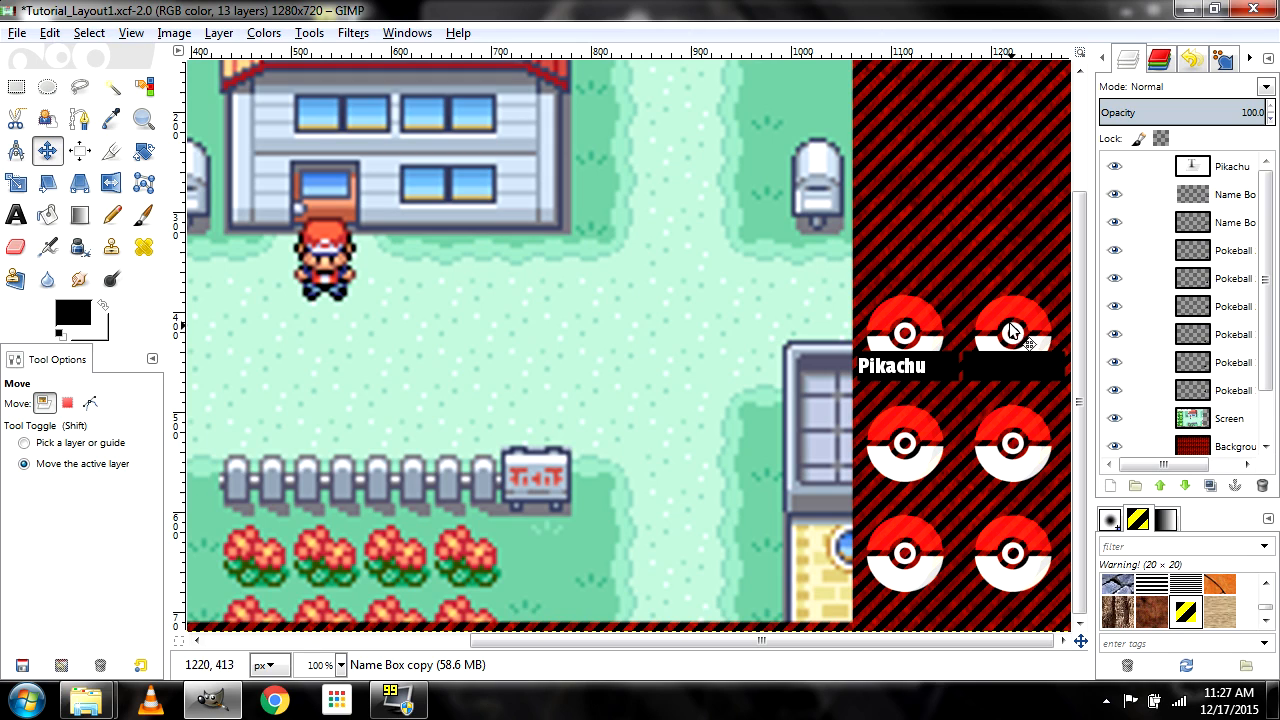
{"action": "left_click", "coordinate": [1230, 226]}
{"action": "right_click", "coordinate": [1230, 226]}
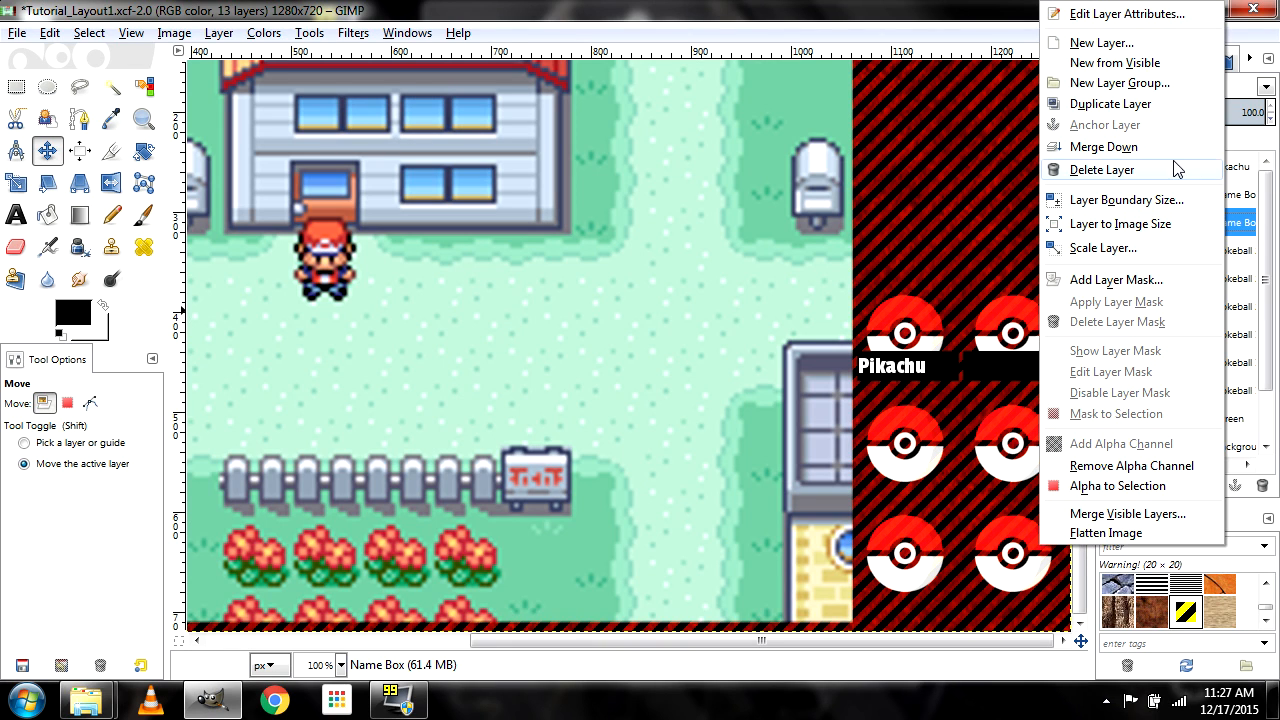
{"action": "left_click", "coordinate": [1110, 104]}
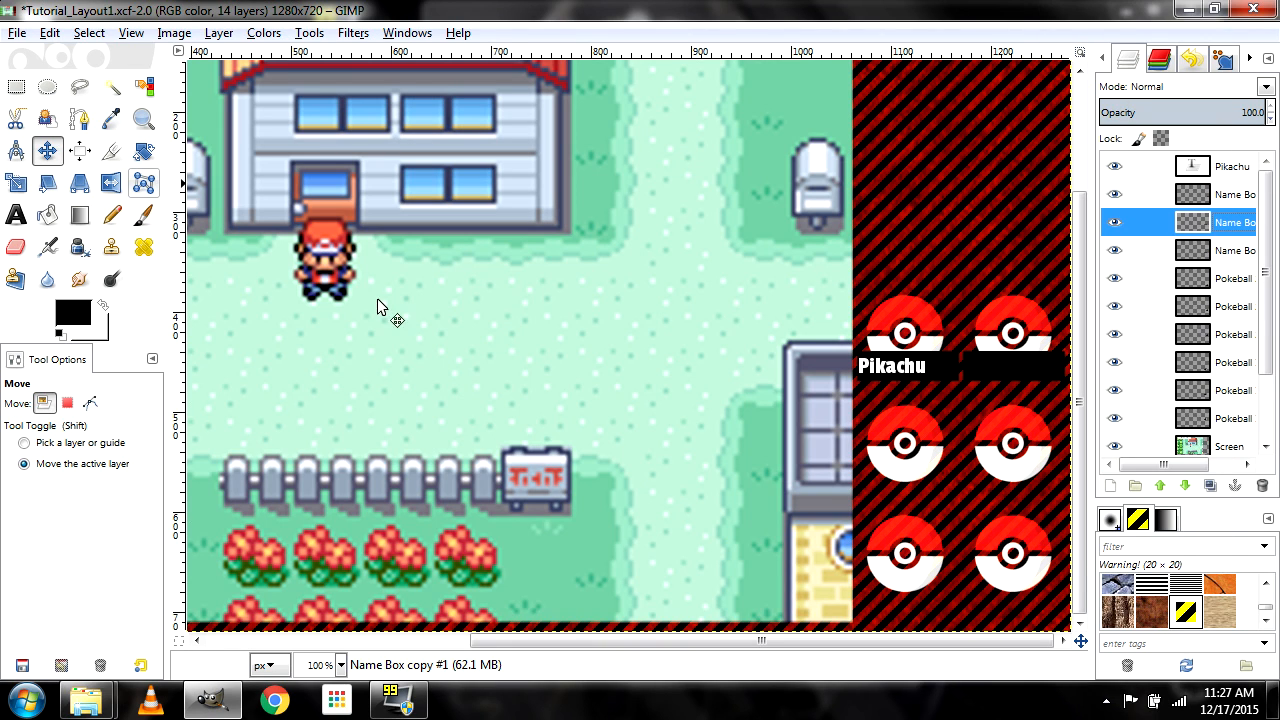
{"action": "left_click_drag", "start_coordinate": [956, 384], "coordinate": [953, 493]}
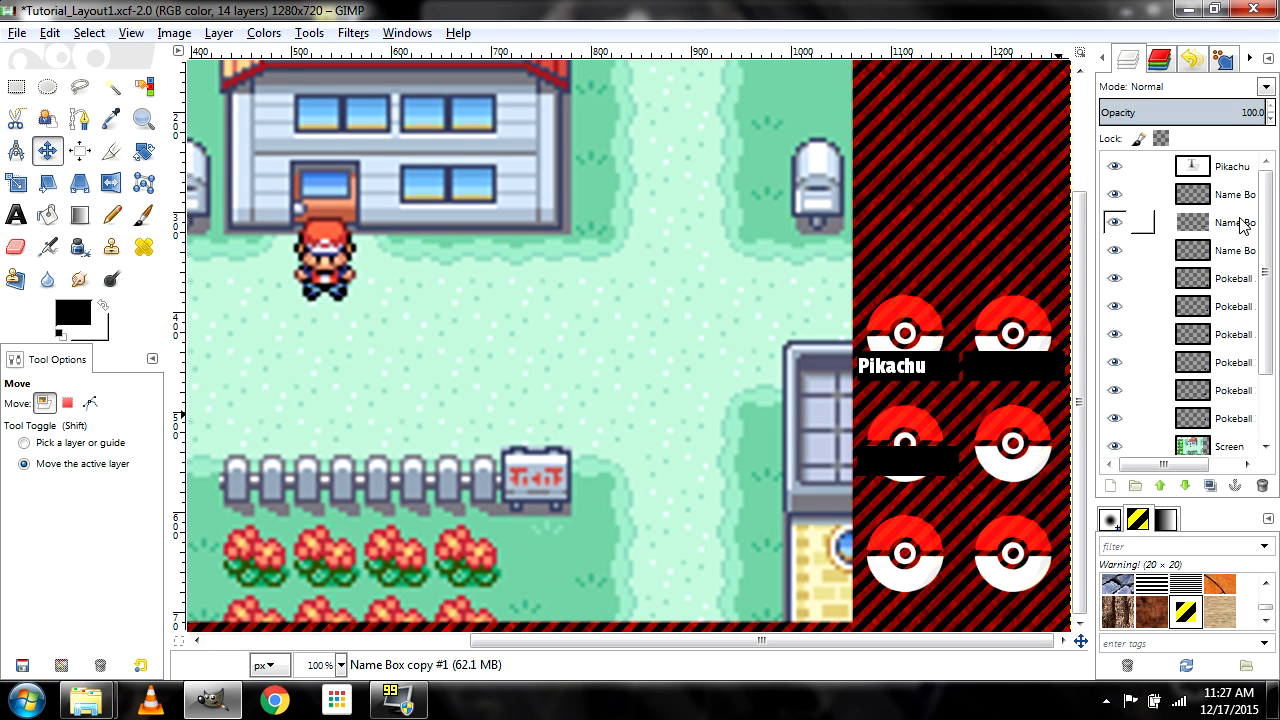
Duplicate the middle-left name box layer and move the copy down over the lower part of the bottom-left Pokeball
{"action": "right_click", "coordinate": [1240, 222]}
{"action": "left_click", "coordinate": [1150, 100]}
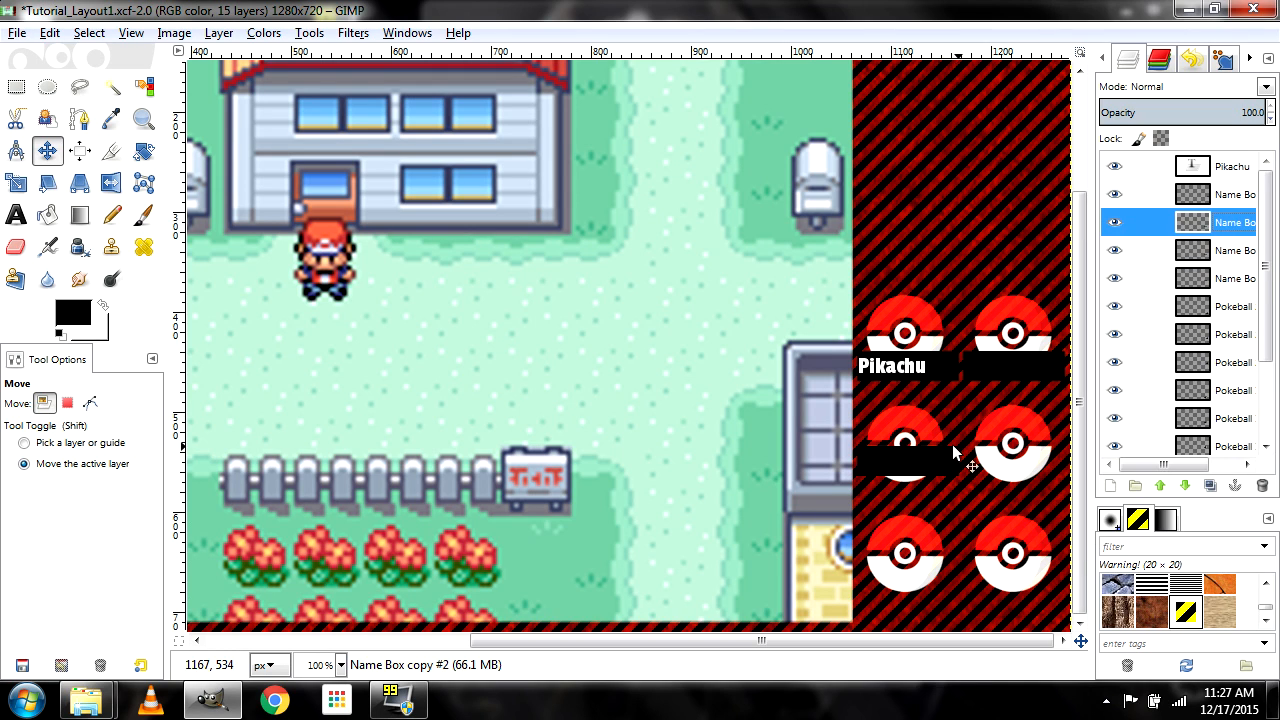
{"action": "left_click_drag", "start_coordinate": [958, 435], "coordinate": [959, 552]}
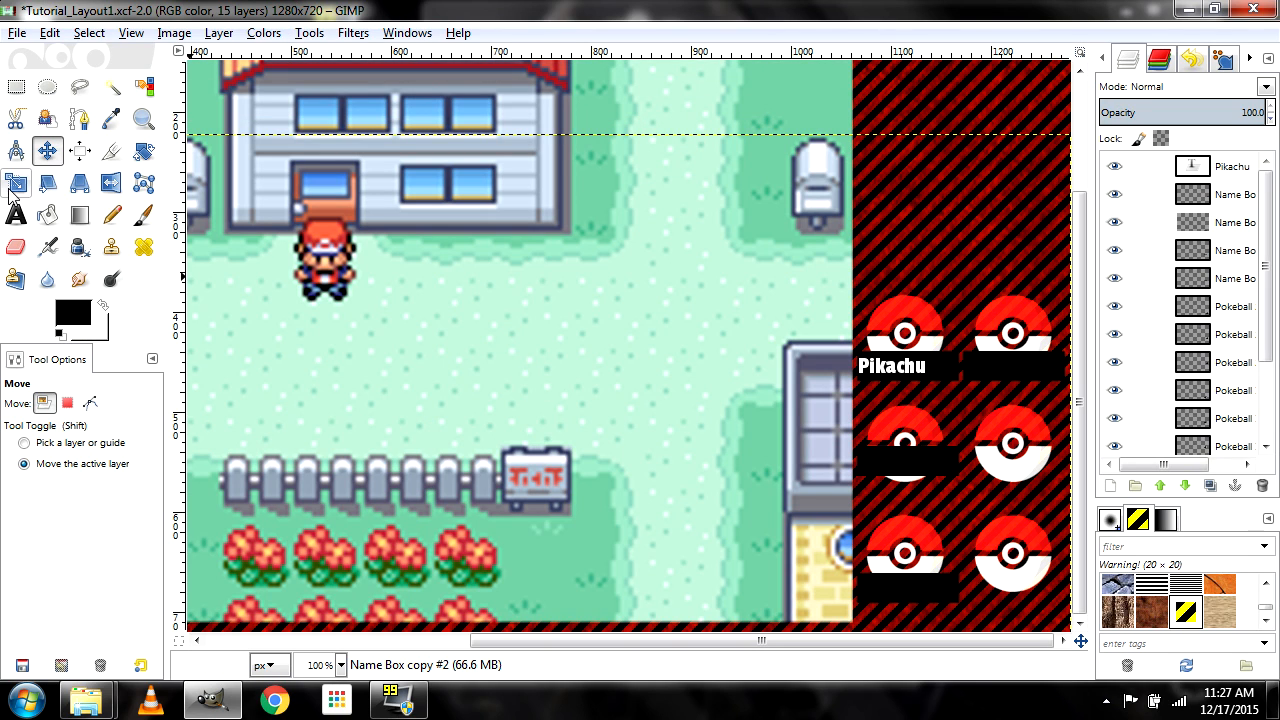
Try to align the left-column name boxes with the Align tool, hiding the Pikachu text layer to pick the boxes
{"action": "left_click", "coordinate": [80, 150]}
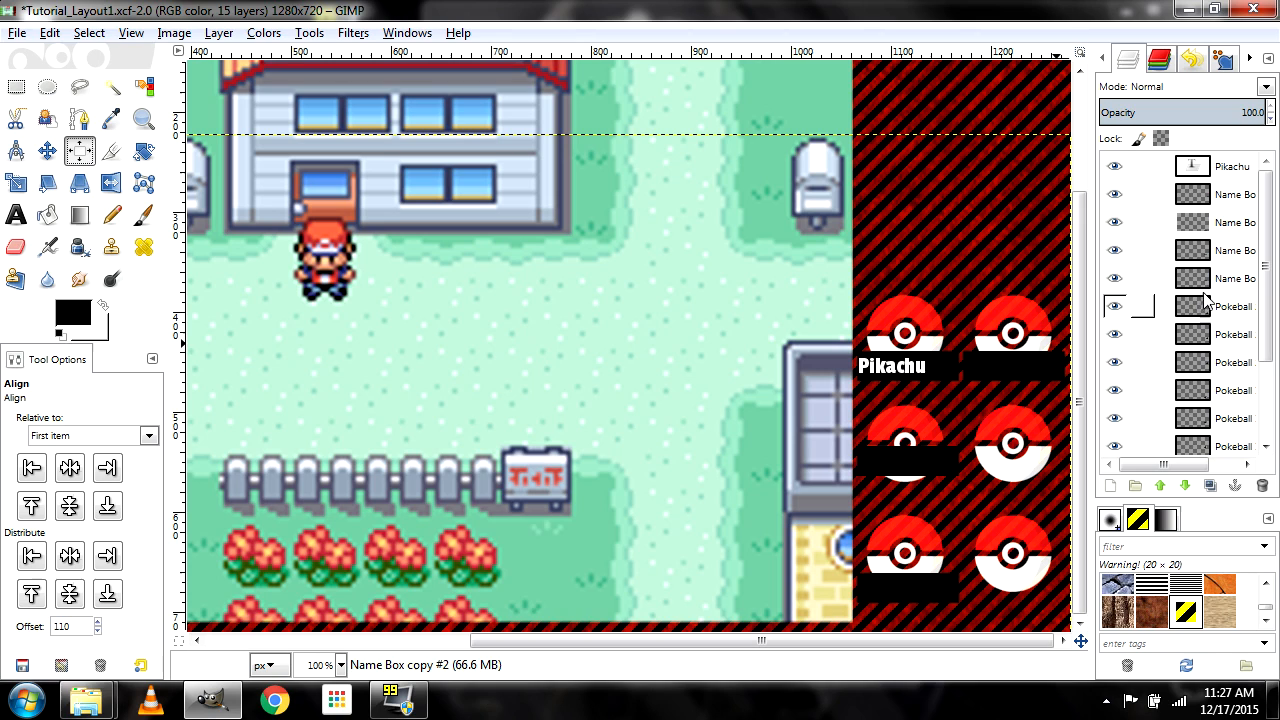
{"action": "left_click", "coordinate": [1114, 166]}
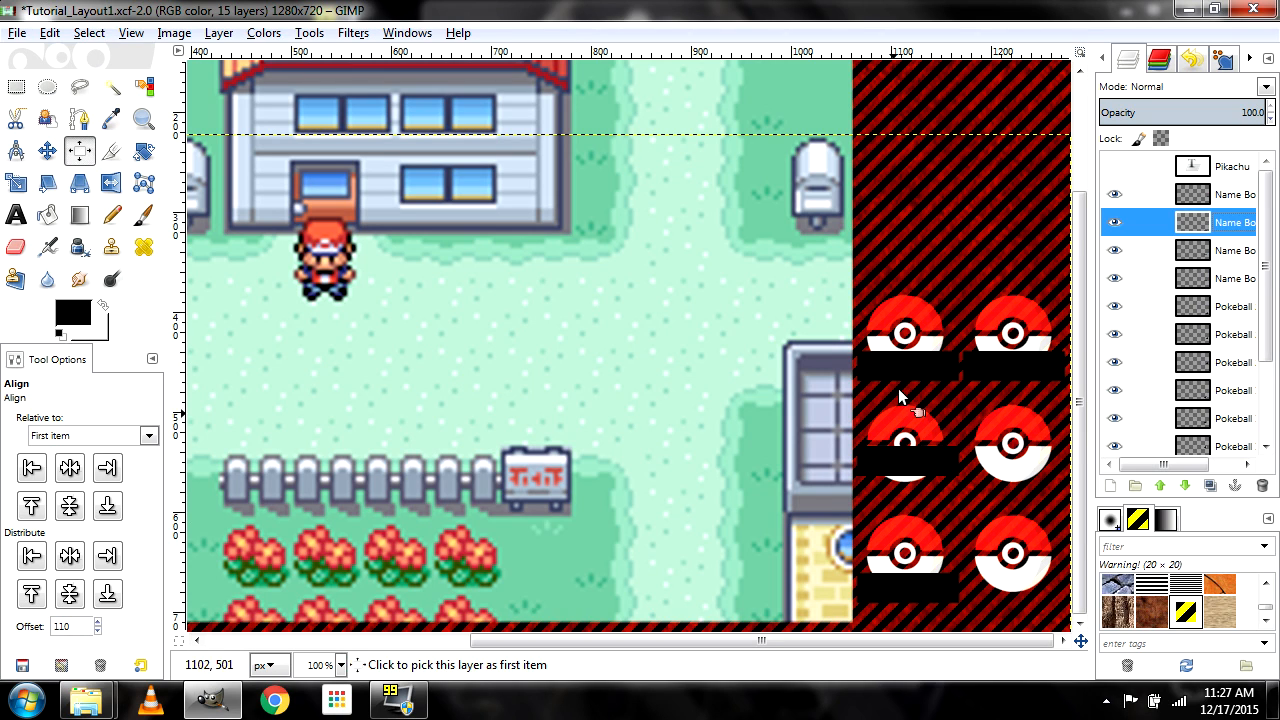
{"action": "left_click", "coordinate": [916, 459]}
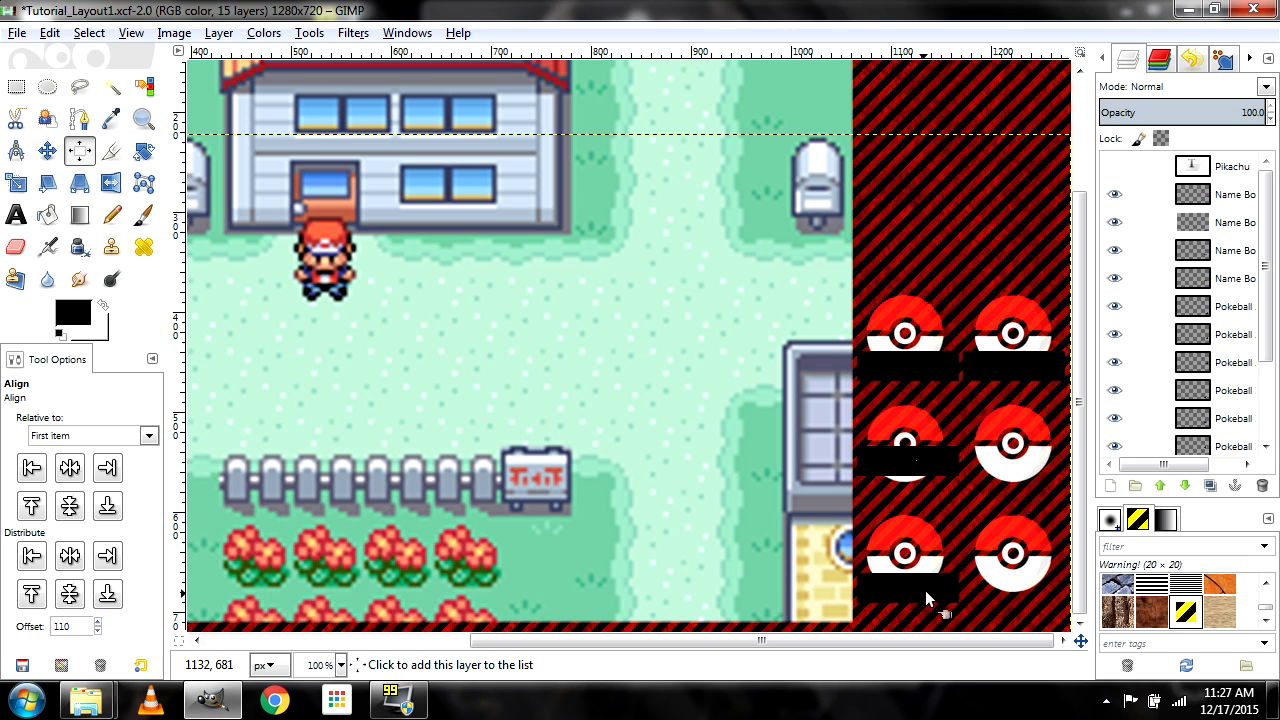
{"action": "left_click", "coordinate": [47, 150]}
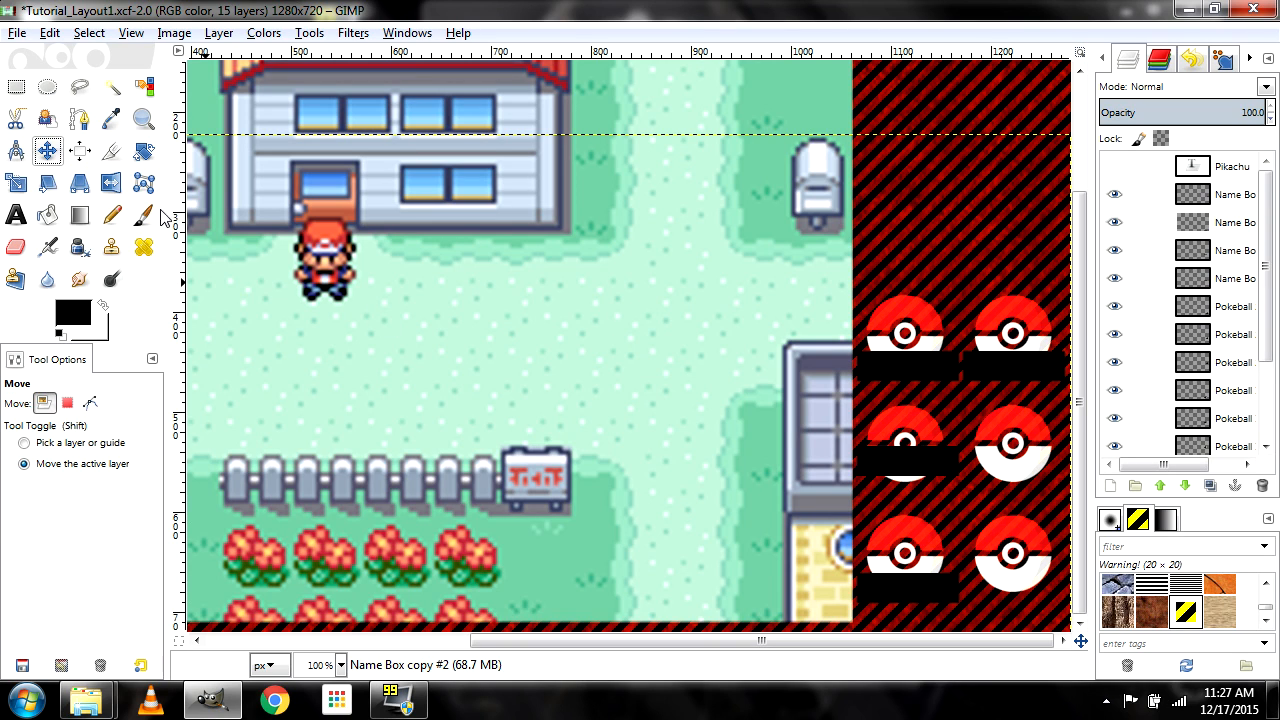
Undo hiding the Pikachu text layer and adding the middle-left and bottom-left name box copies
{"action": "key", "text": "ctrl+z"}
{"action": "key", "text": "ctrl+z"}
{"action": "key", "text": "ctrl+z"}
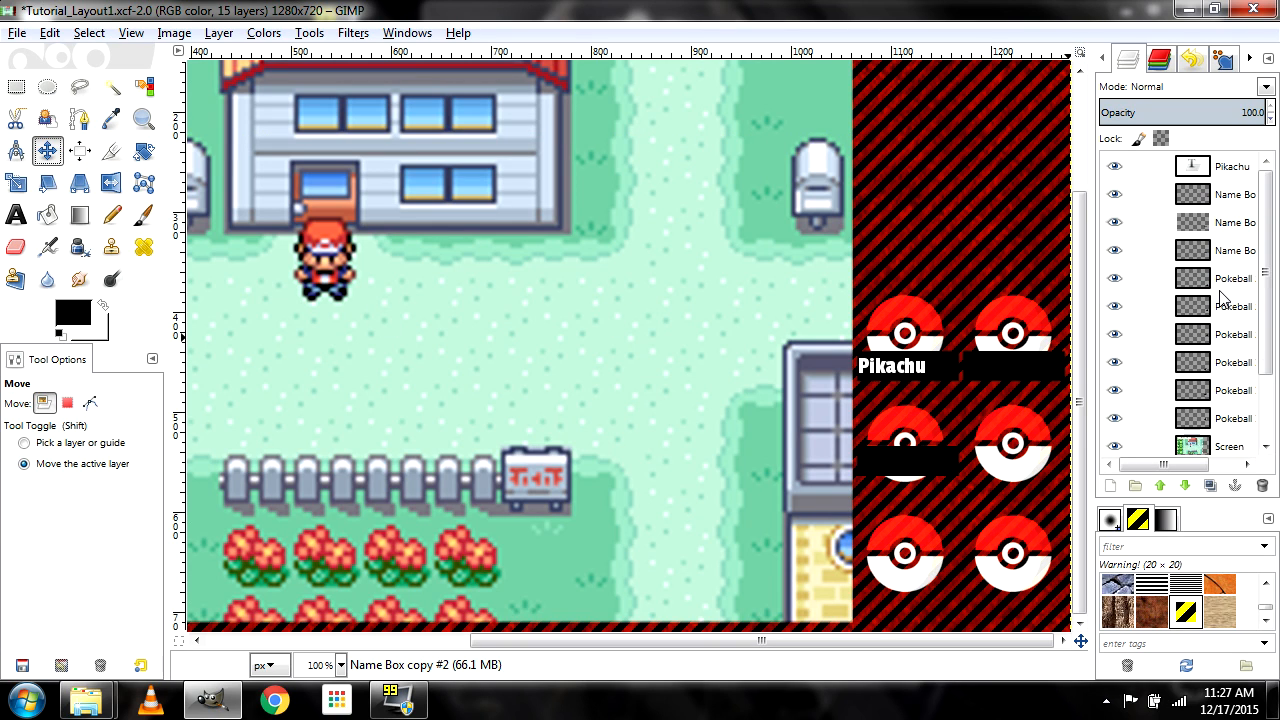
{"action": "key", "text": "ctrl+z"}
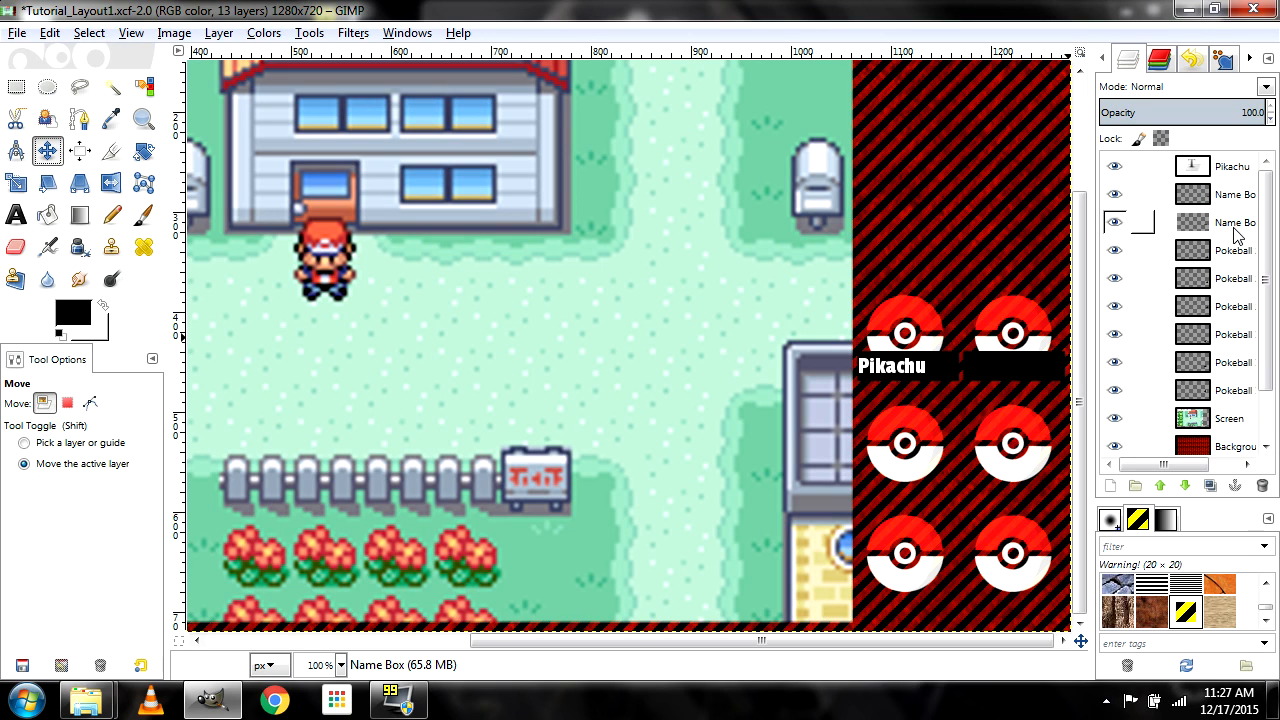
Make the original Name Box layer active and toggle neighbouring layers' visibility to identify which box each layer holds
{"action": "left_click", "coordinate": [1142, 222]}
{"action": "left_click", "coordinate": [1117, 254]}
{"action": "left_click", "coordinate": [1117, 254]}
{"action": "left_click", "coordinate": [1120, 190]}
{"action": "left_click", "coordinate": [1117, 194]}
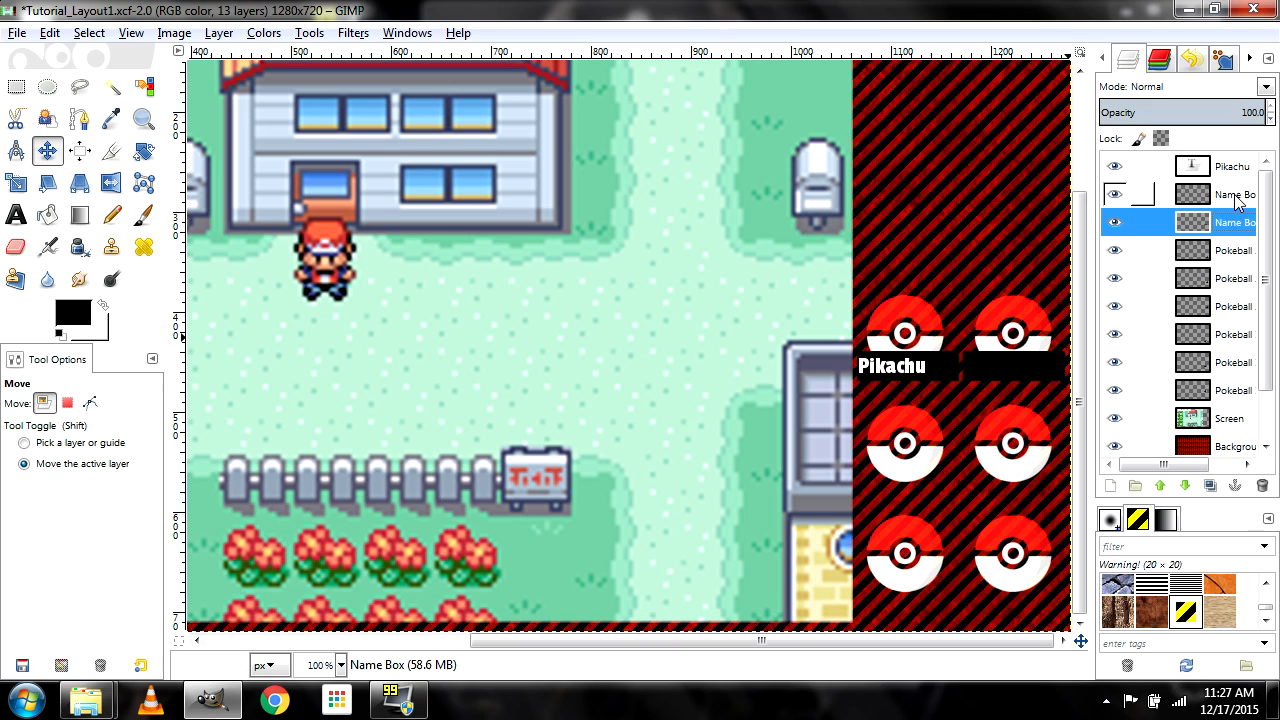
Delete the duplicate name box layer covering the top-right Pokeball, keeping only the box behind the Pikachu text
{"action": "left_click", "coordinate": [1184, 200]}
{"action": "left_click", "coordinate": [1262, 485]}
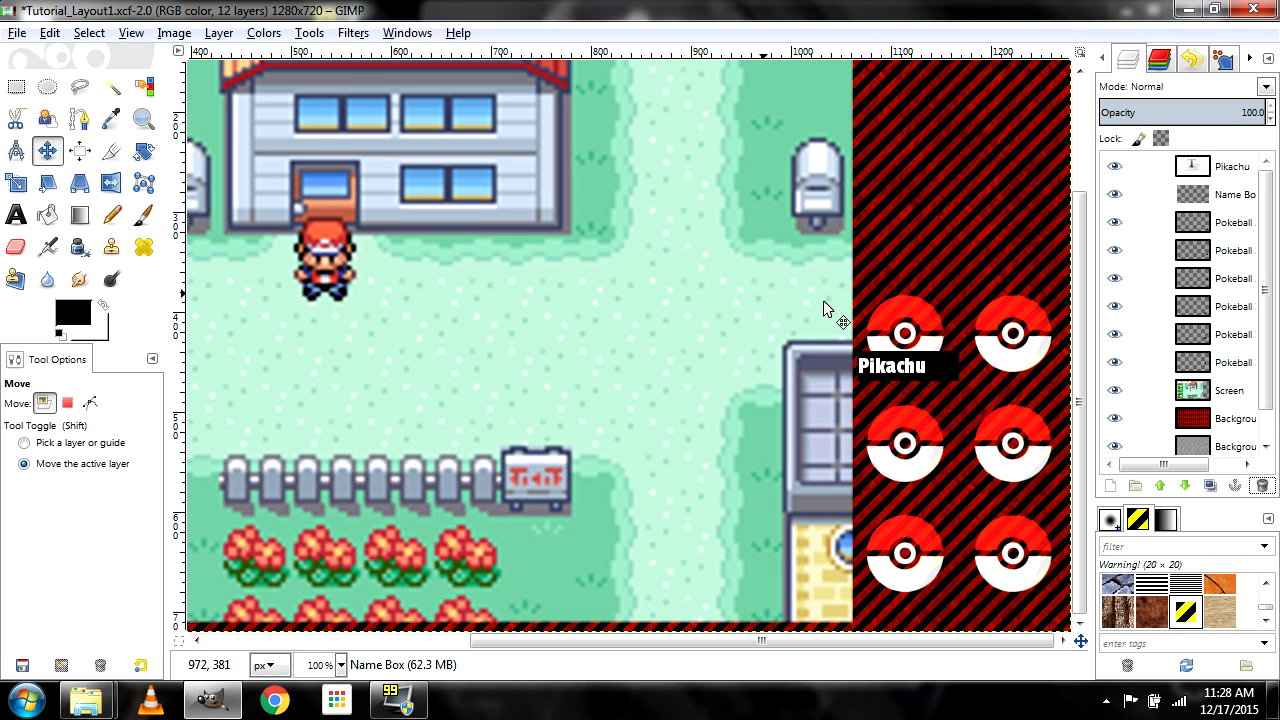
Move the remaining name box off the striped sidebar to inspect its layer boundary, and return it behind the Pikachu text
{"action": "left_click_drag", "start_coordinate": [965, 370], "coordinate": [851, 437]}
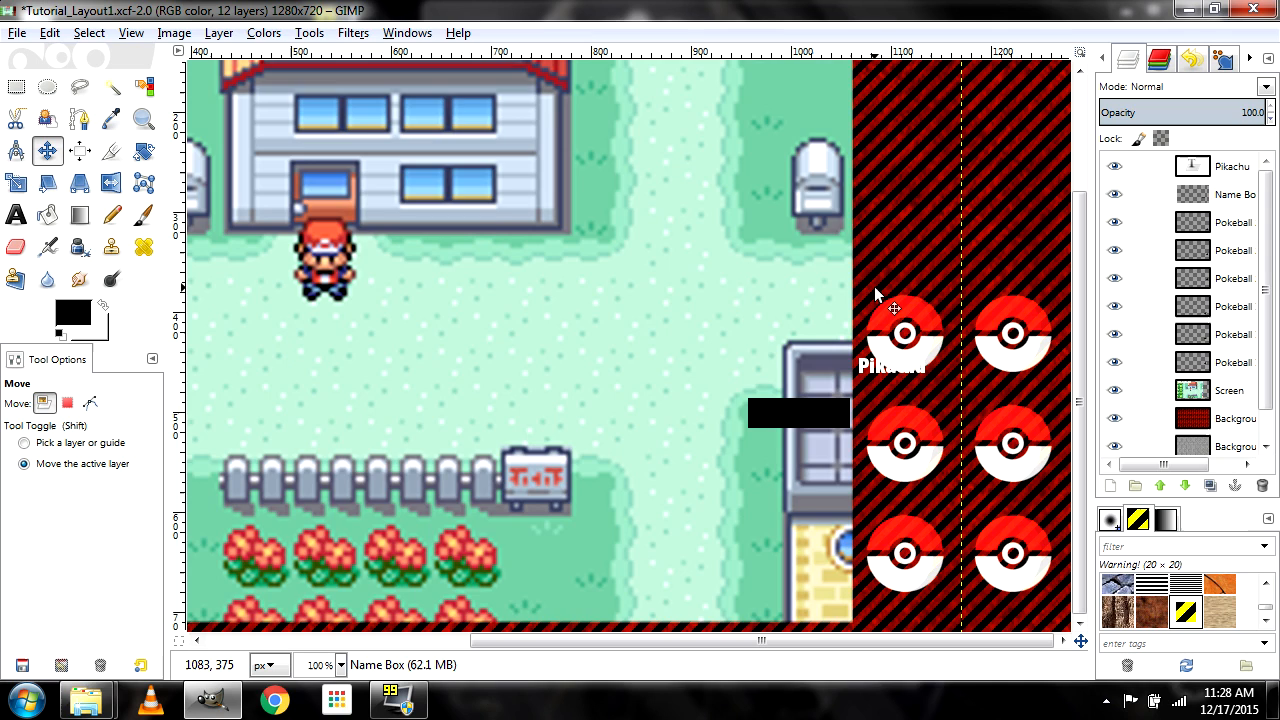
{"action": "key", "text": "minus"}
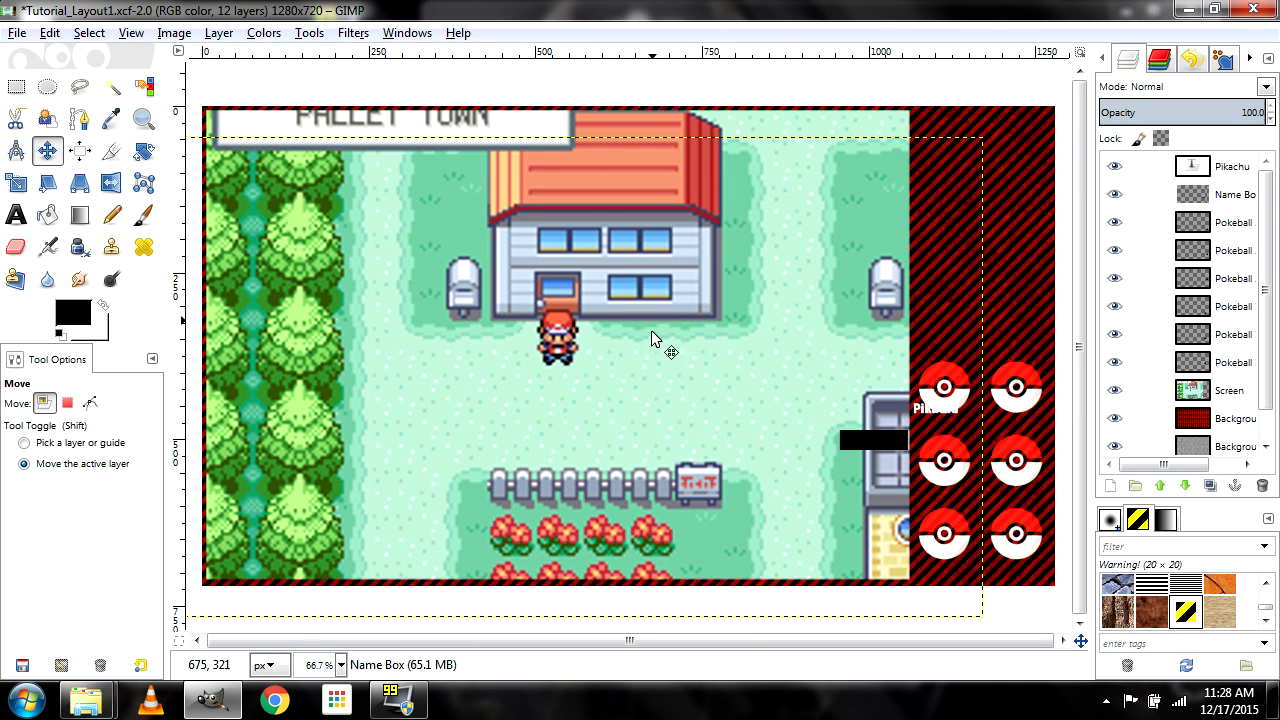
{"action": "key", "text": "ctrl"}
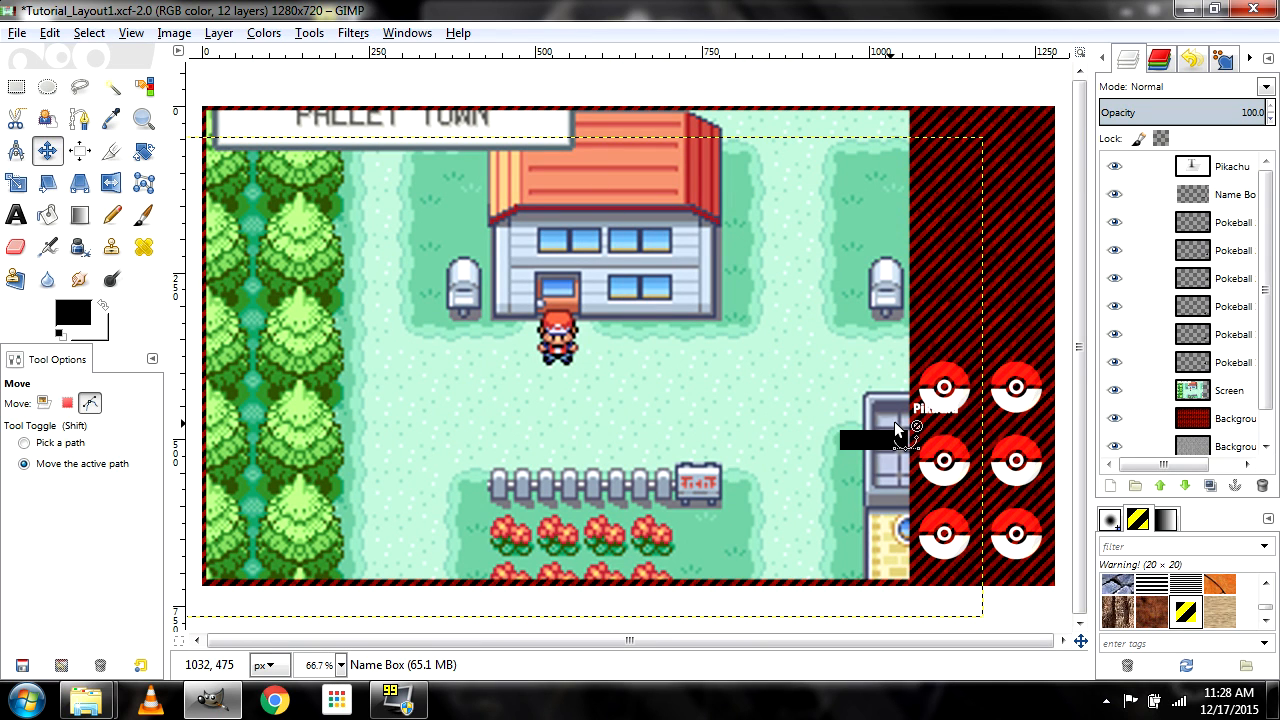
{"action": "left_click_drag", "start_coordinate": [895, 422], "coordinate": [935, 405]}
{"action": "key", "text": "plus"}
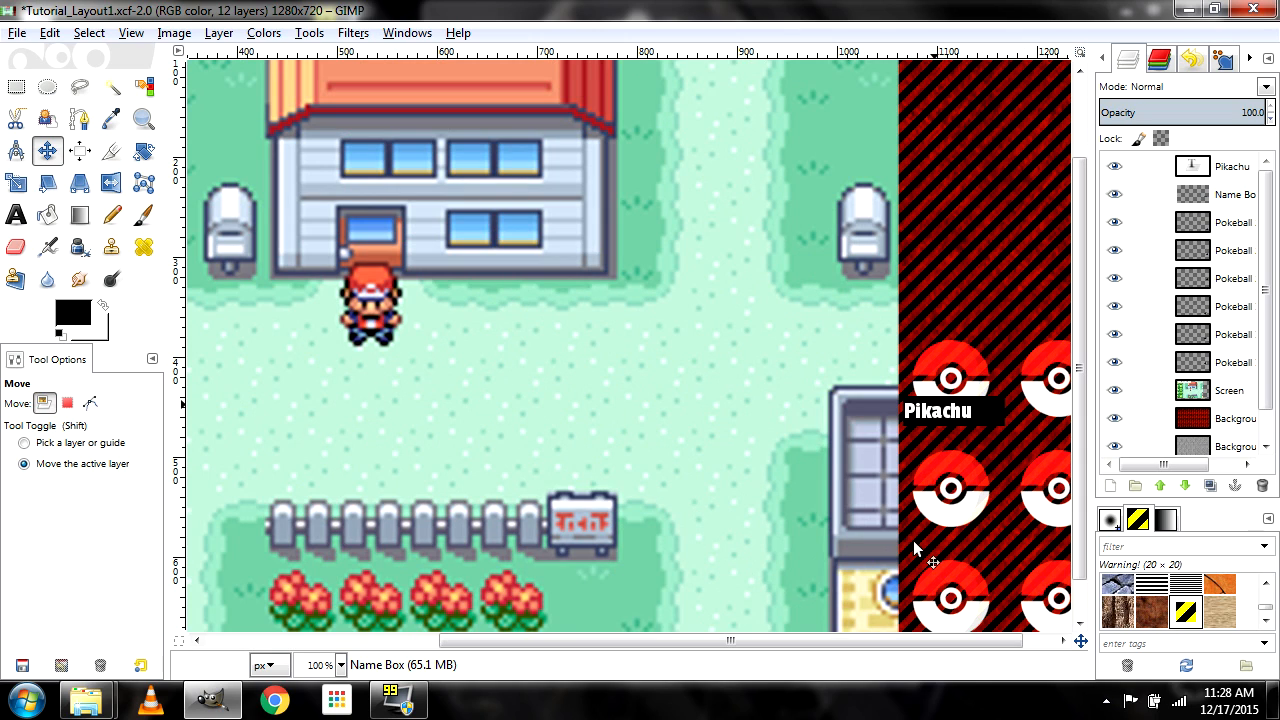
{"action": "left_click_drag", "start_coordinate": [880, 640], "coordinate": [915, 640]}
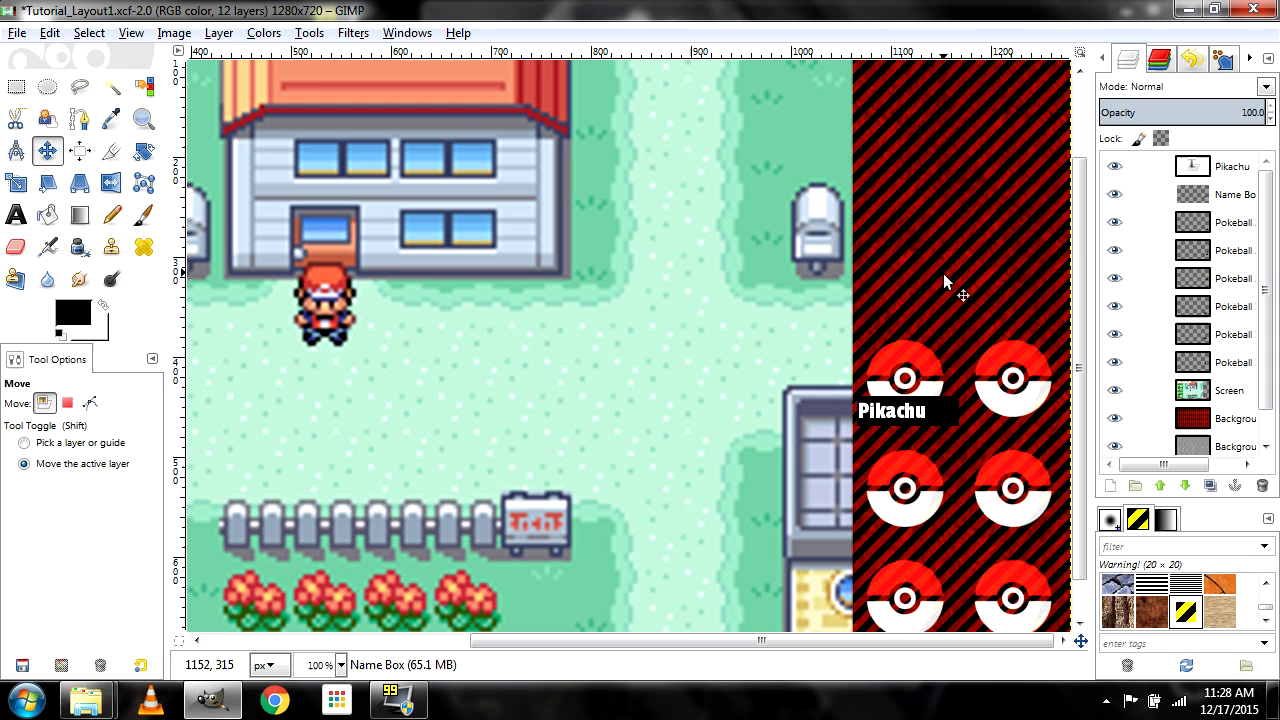
Select the name box's shape with Alpha to Selection, cut it, and paste it as a new layer
{"action": "right_click", "coordinate": [1236, 204]}
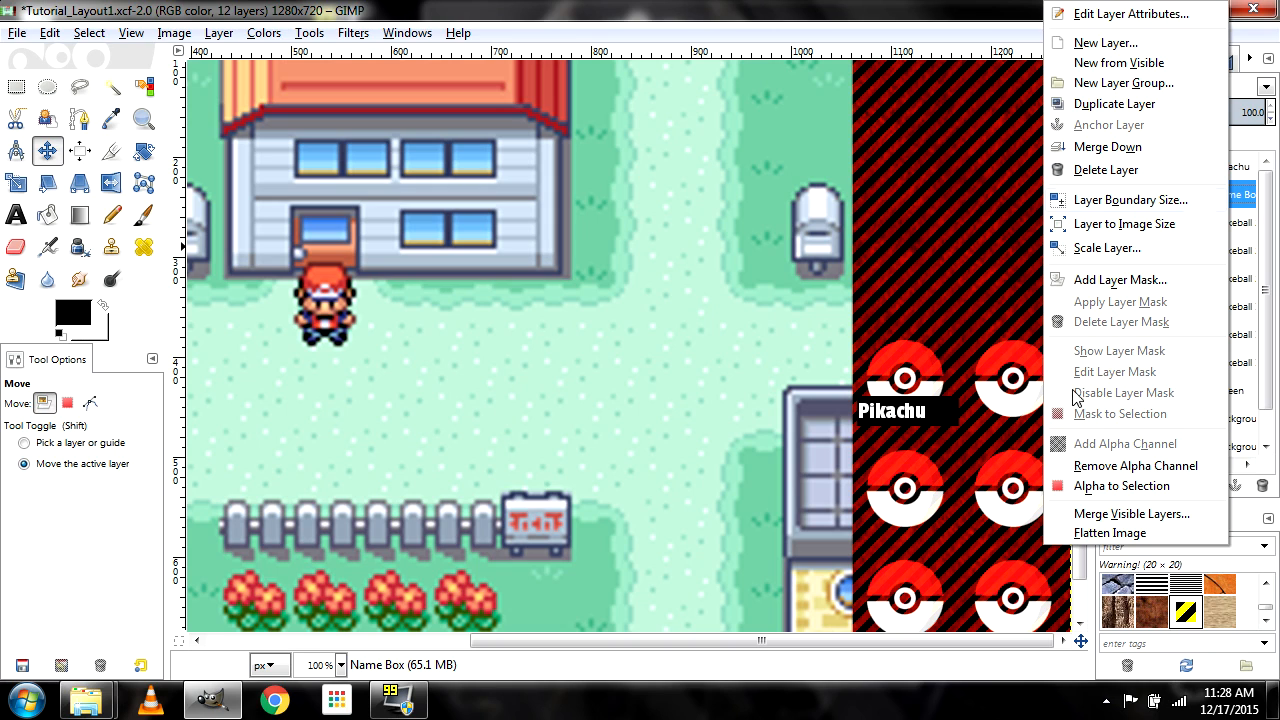
{"action": "left_click", "coordinate": [1107, 487]}
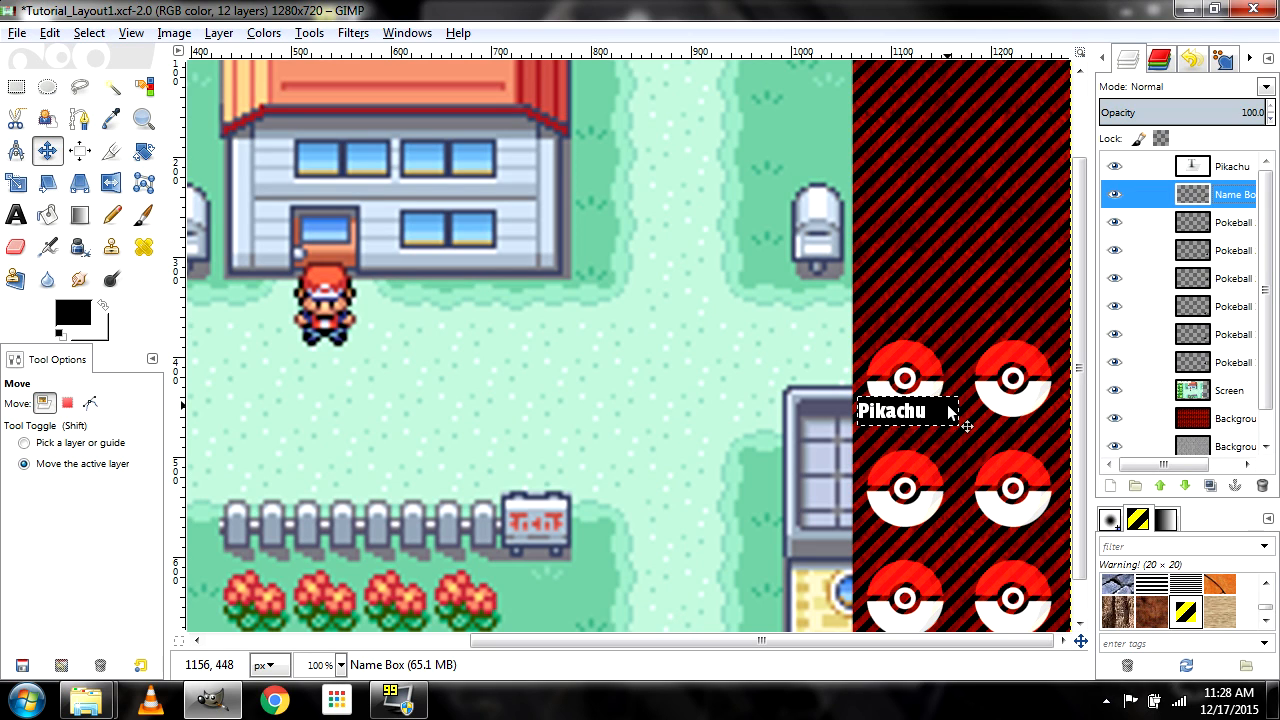
{"action": "key", "text": "ctrl+x"}
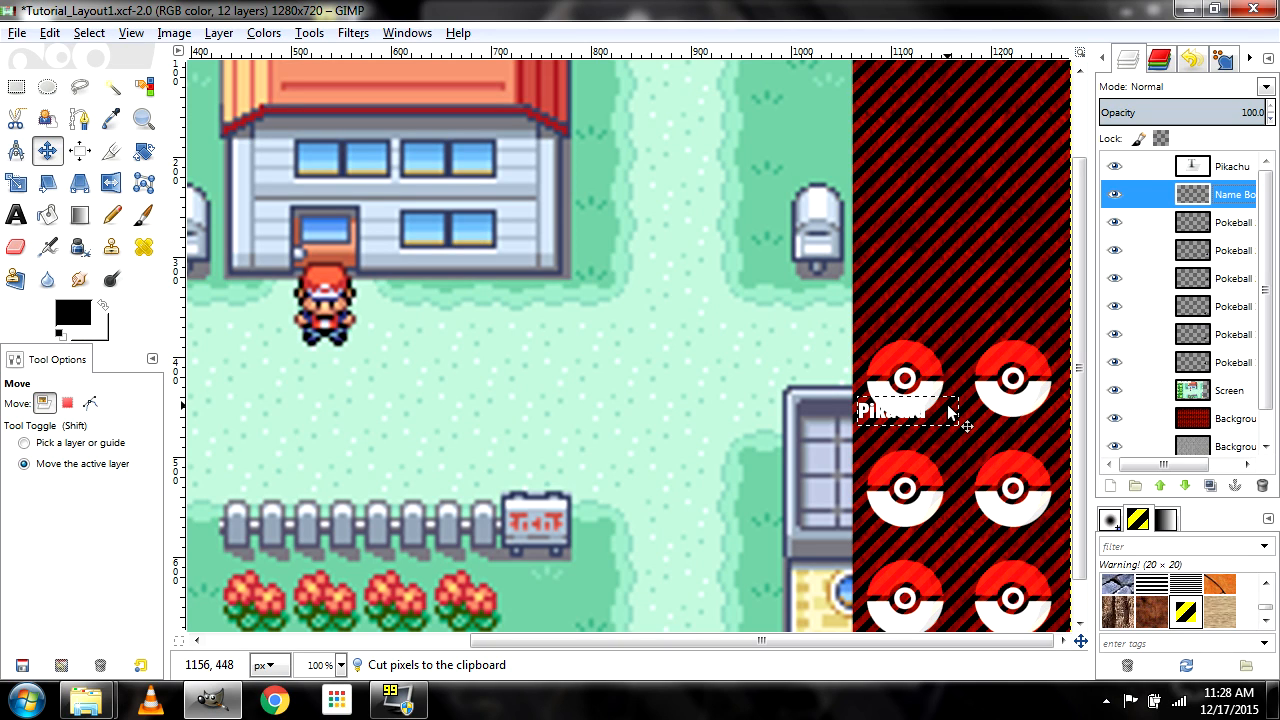
{"action": "key", "text": "ctrl+v"}
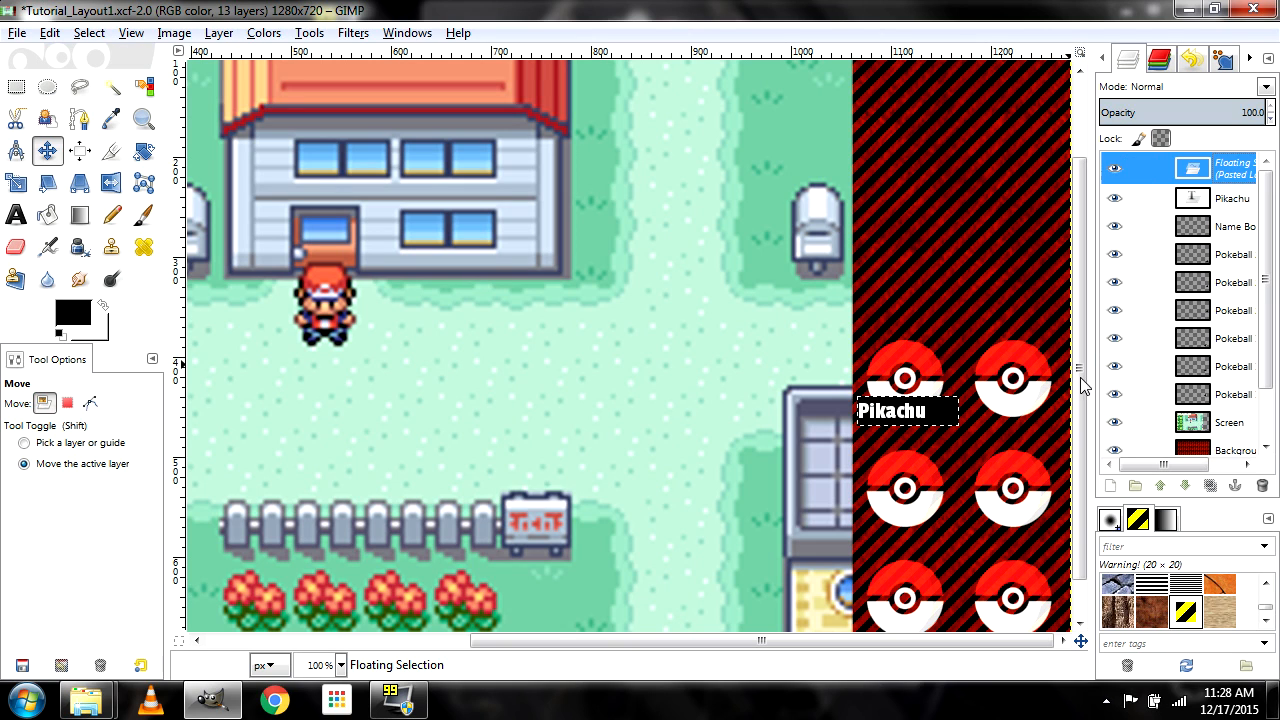
{"action": "left_click", "coordinate": [1109, 487]}
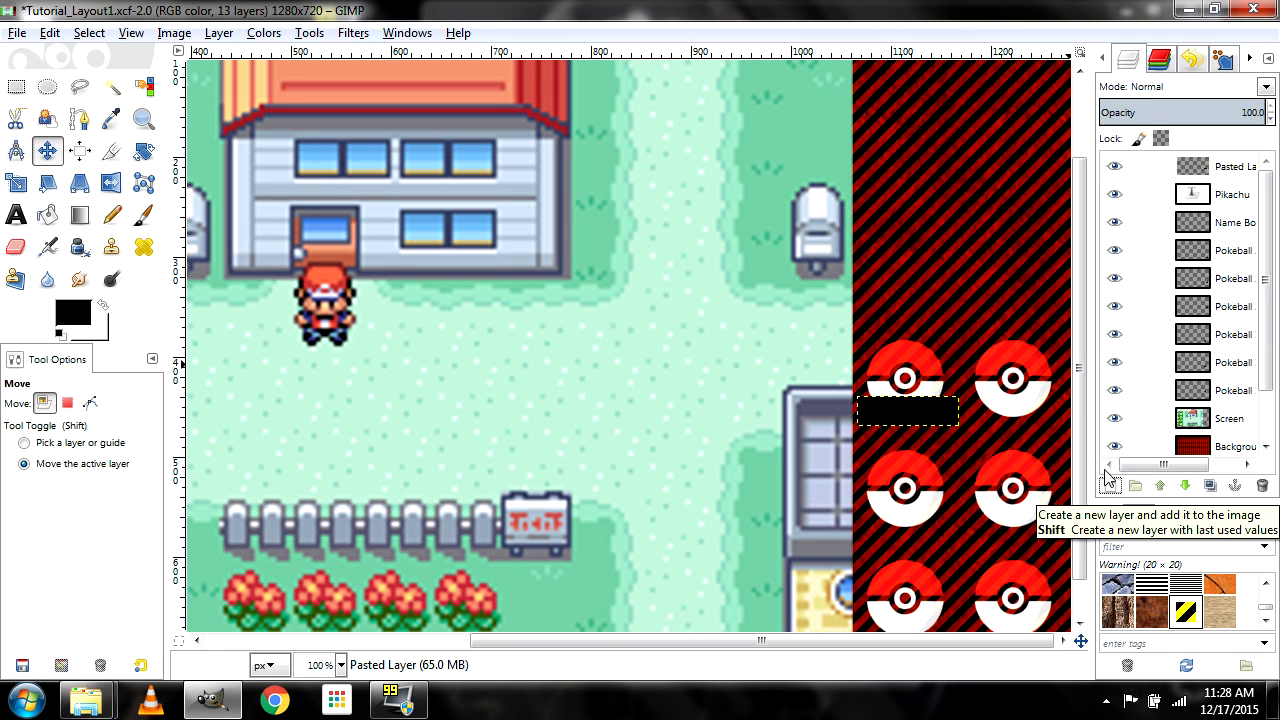
Place the pasted layer directly below the Pikachu text layer and delete the emptied Name Box layer
{"action": "left_click_drag", "start_coordinate": [1237, 215], "coordinate": [1238, 210]}
{"action": "left_click", "coordinate": [1240, 226]}
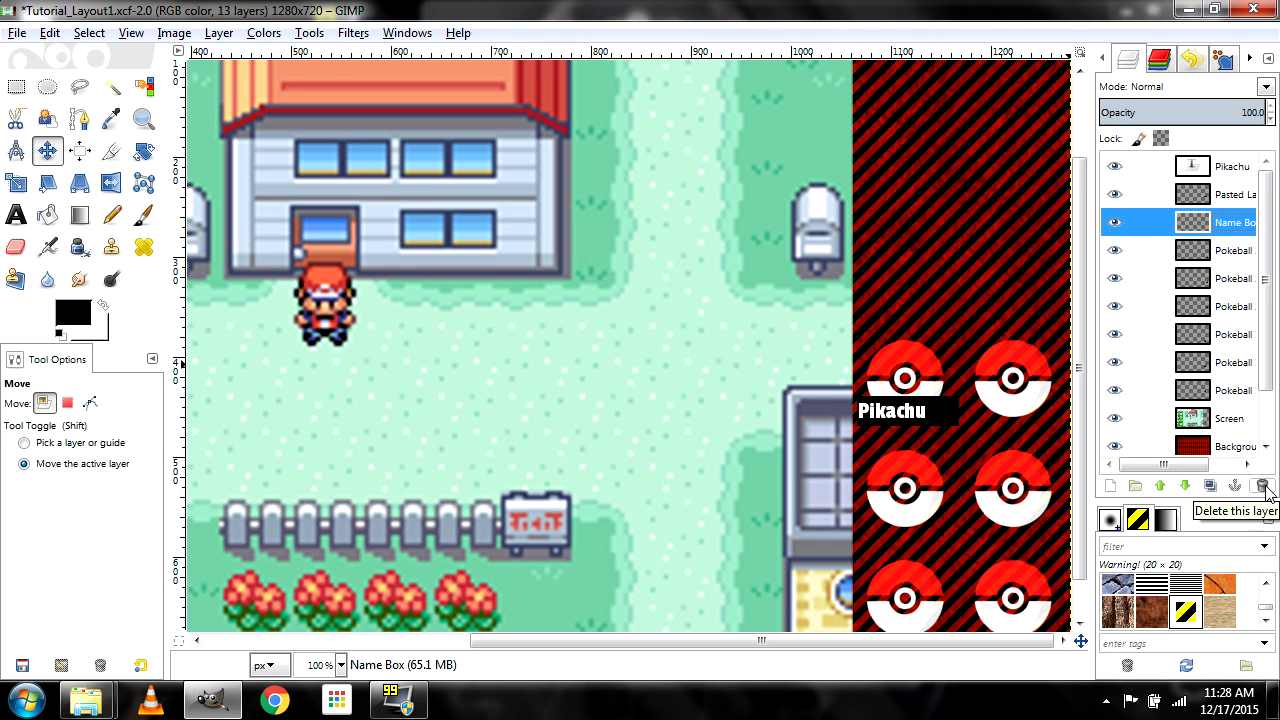
{"action": "left_click", "coordinate": [1262, 485]}
Rename the pasted layer to Name Box
{"action": "double_click", "coordinate": [1230, 195]}
{"action": "type", "text": "Name Bo"}
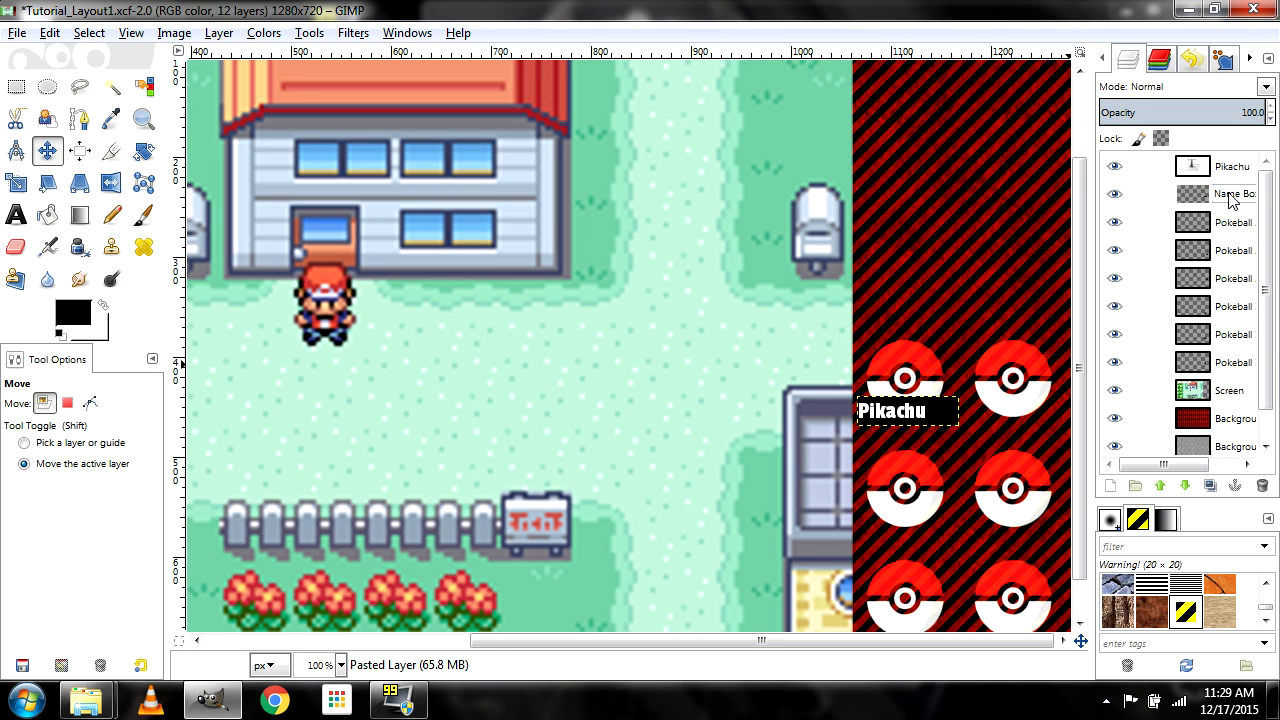
{"action": "key", "text": "Return"}
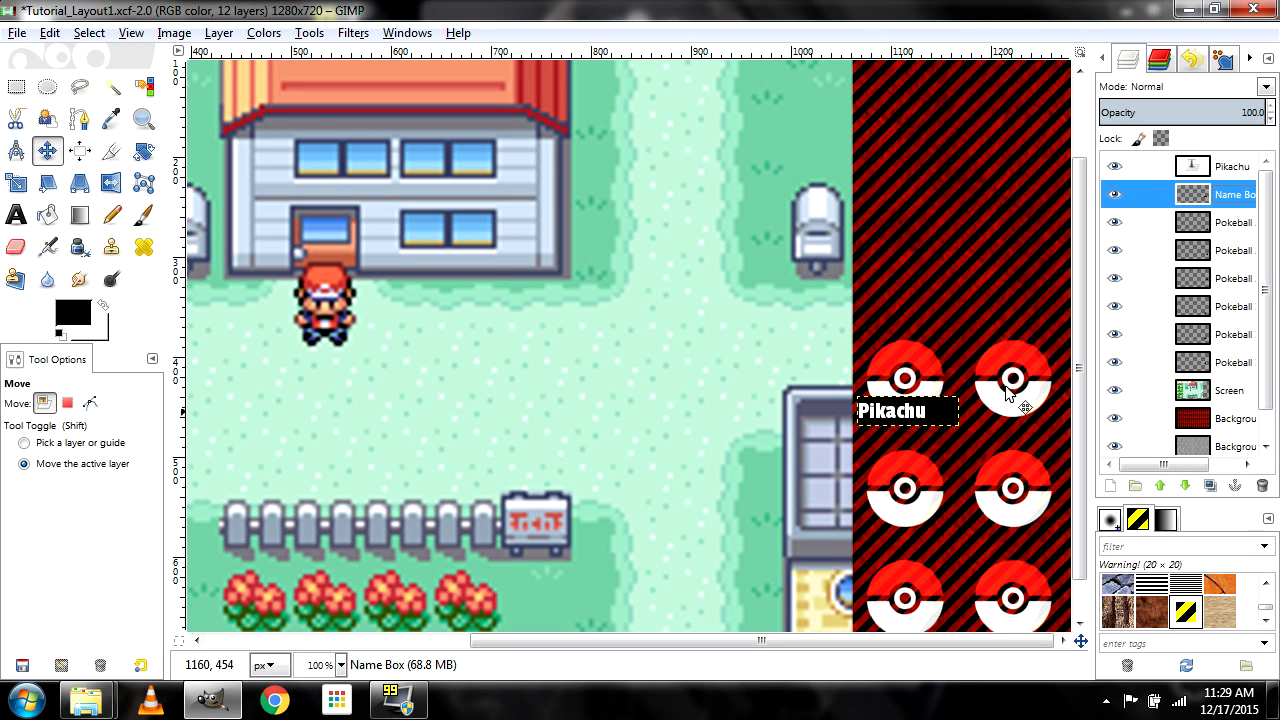
Save the current layout image
{"action": "scroll", "coordinate": [1055, 395], "scroll_direction": "down", "scroll_amount": 1}
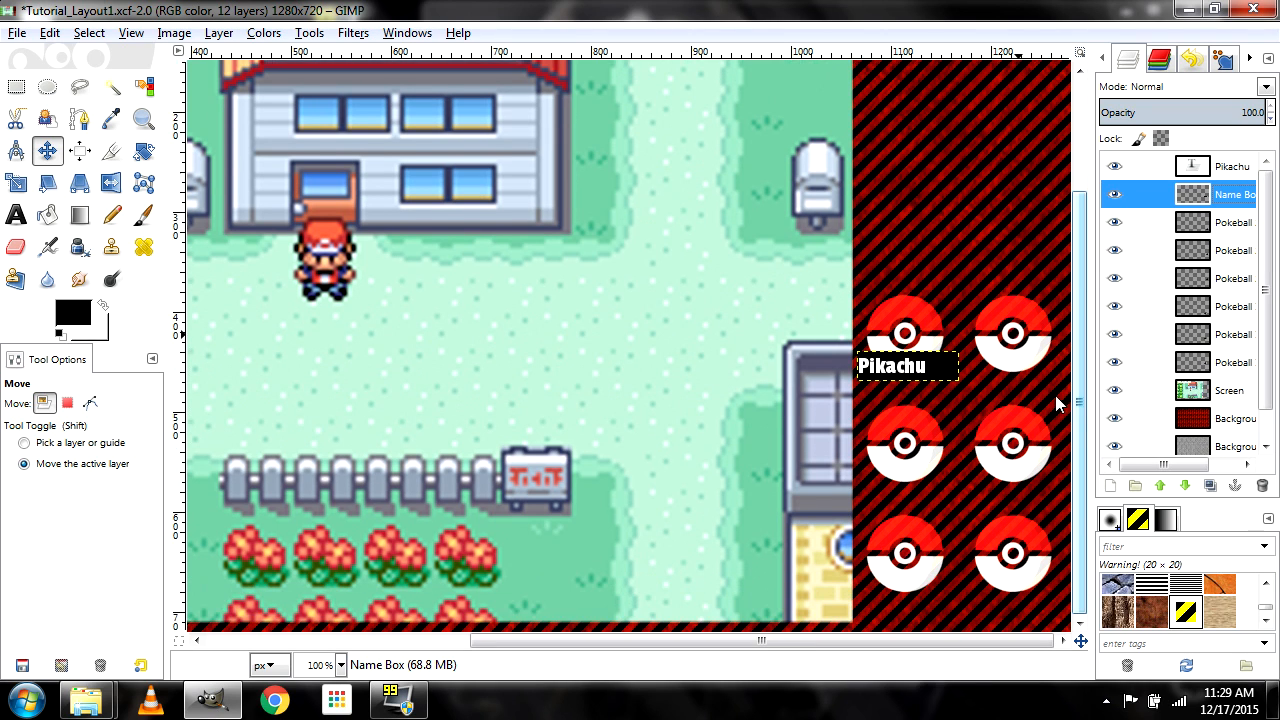
{"action": "key", "text": "ctrl+s"}
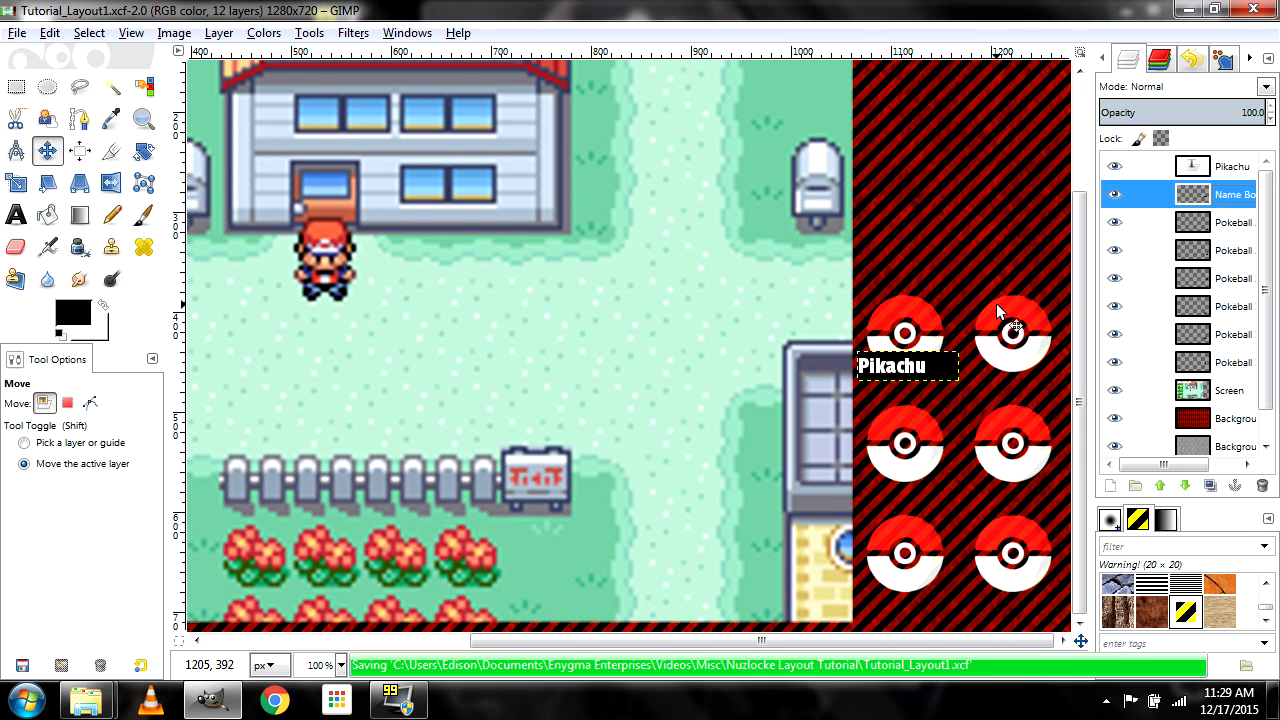
Duplicate the Name Box layer and move the copy straight down about 93 px, over the middle Poké Ball in the left column
{"action": "right_click", "coordinate": [1234, 193]}
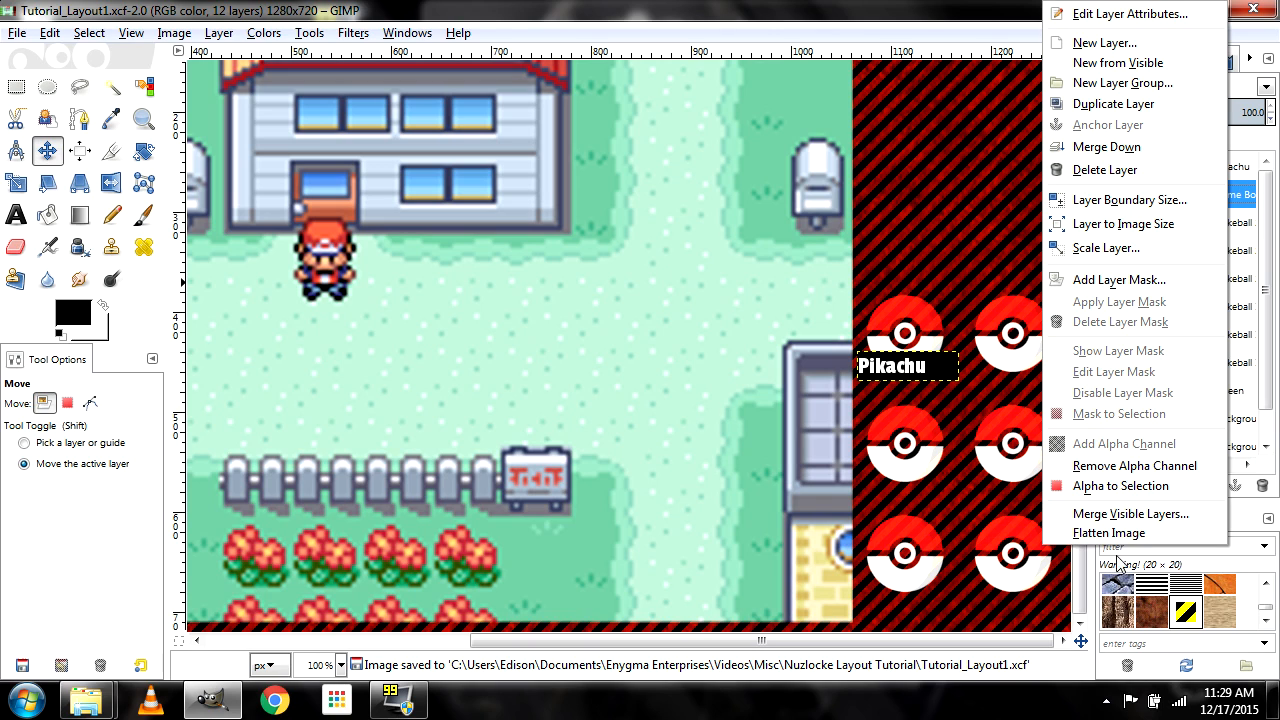
{"action": "left_click", "coordinate": [1243, 197]}
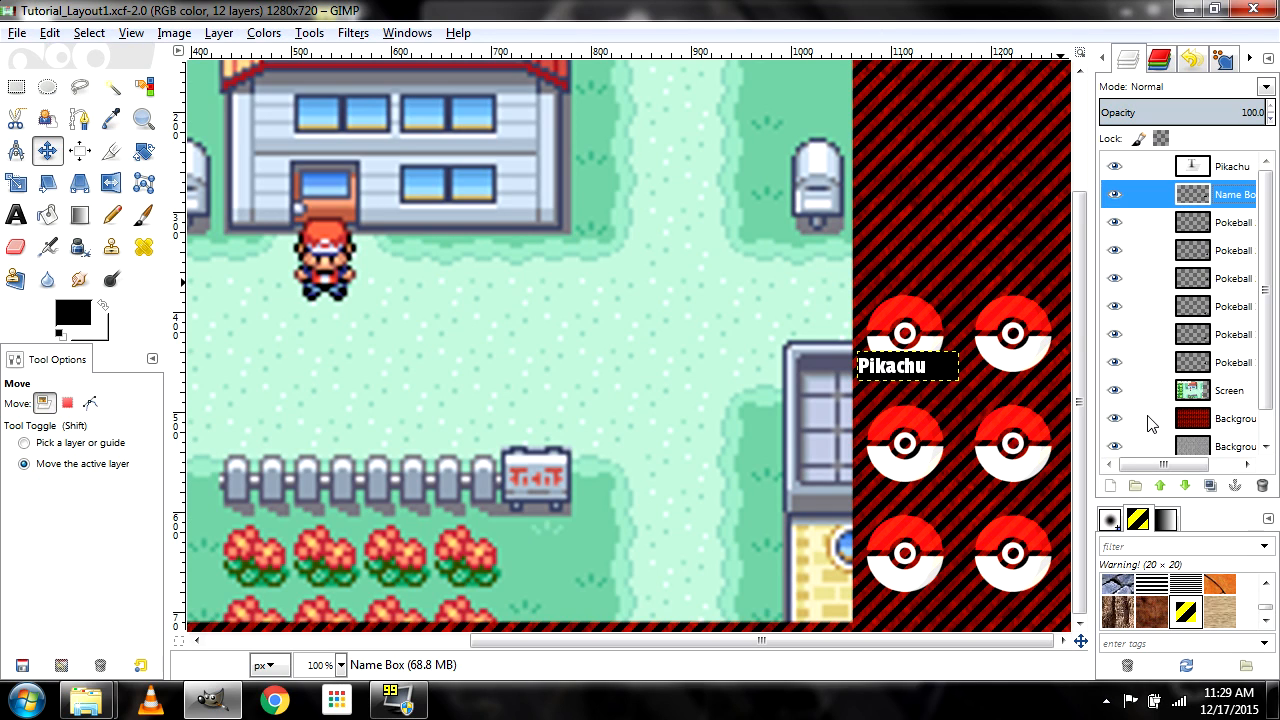
{"action": "left_click", "coordinate": [1231, 200]}
{"action": "right_click", "coordinate": [1237, 203]}
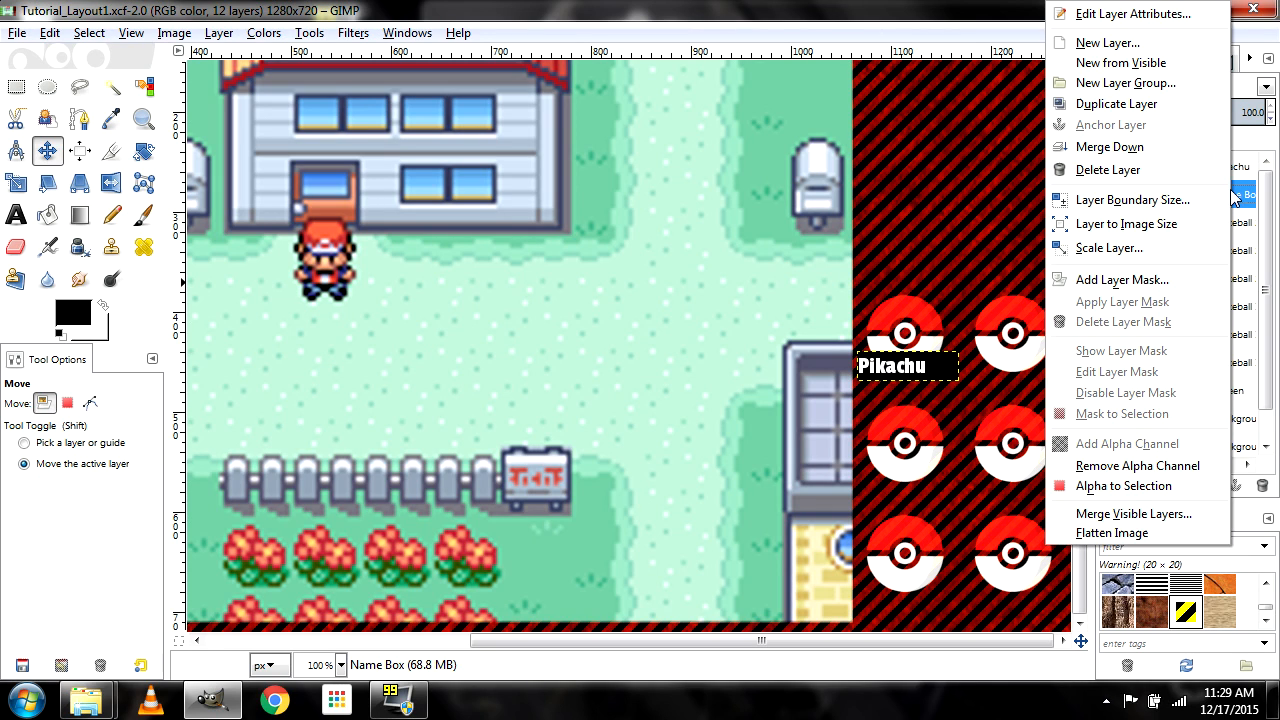
{"action": "left_click", "coordinate": [1116, 104]}
{"action": "left_click_drag", "start_coordinate": [954, 376], "coordinate": [955, 469]}
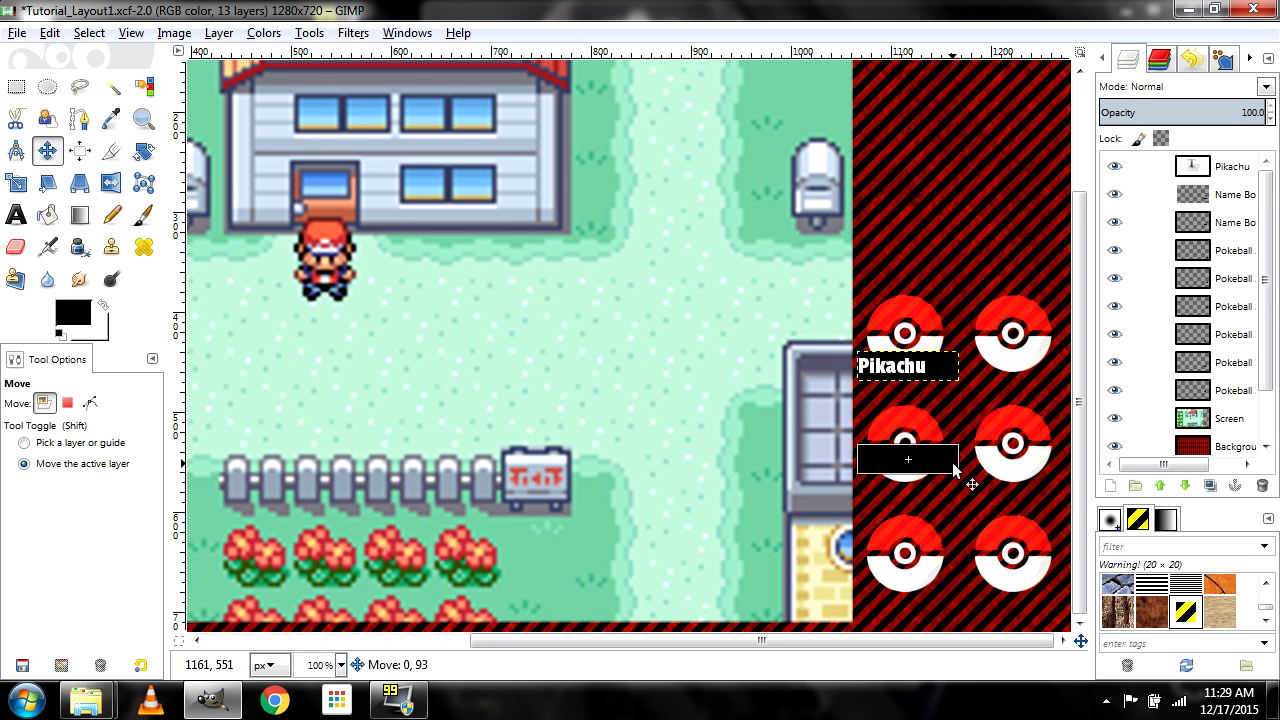
Duplicate the middle name box and move the copy straight down over the lowest Poké Ball in the left column
{"action": "right_click", "coordinate": [1240, 199]}
{"action": "left_click", "coordinate": [1116, 104]}
{"action": "left_click_drag", "start_coordinate": [960, 465], "coordinate": [960, 570]}
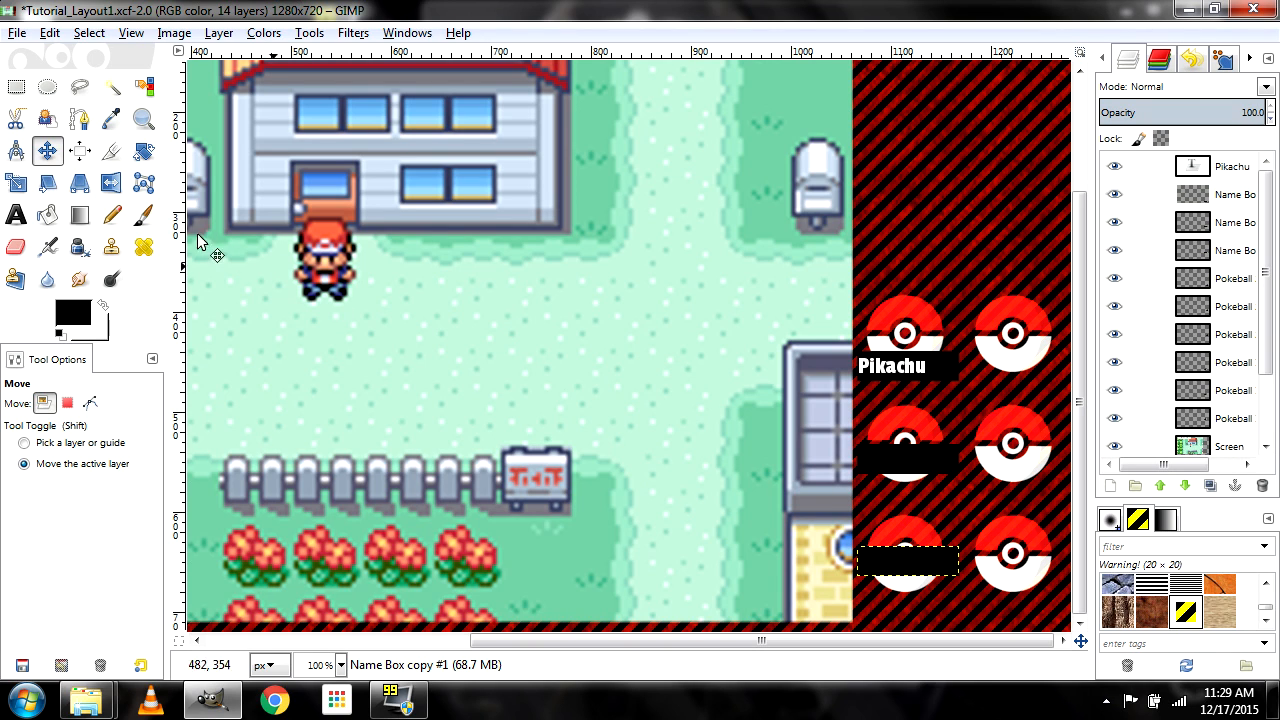
Hide the Pikachu text layer and ready the Align tool with no layer picked
{"action": "left_click", "coordinate": [1114, 172]}
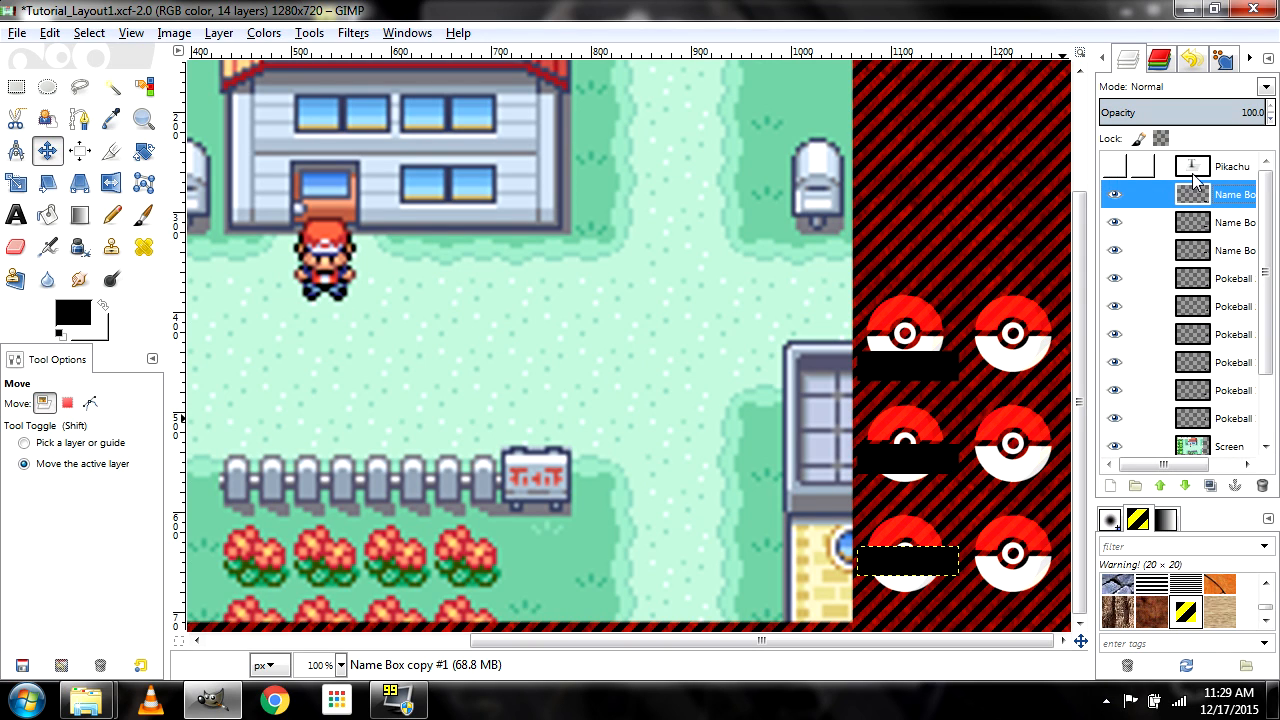
{"action": "left_click", "coordinate": [80, 150]}
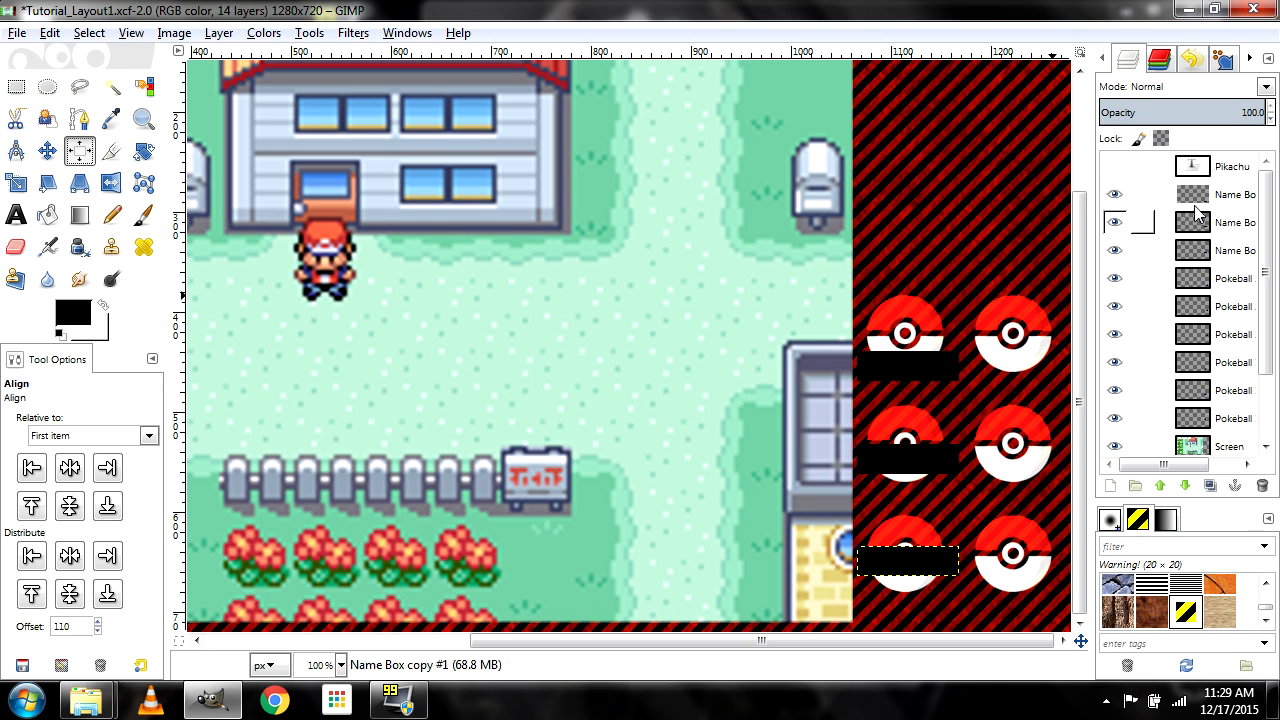
{"action": "left_click", "coordinate": [1116, 166]}
{"action": "left_click", "coordinate": [889, 370]}
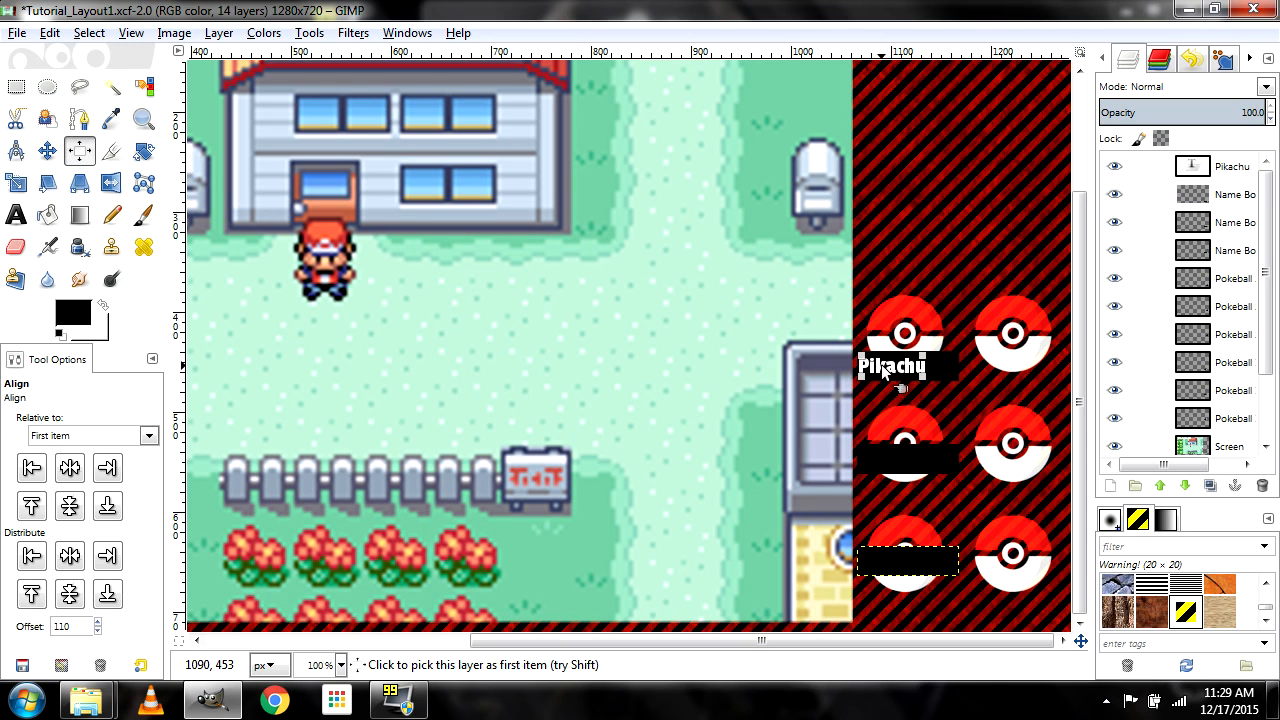
{"action": "left_click", "coordinate": [1116, 166]}
{"action": "left_click", "coordinate": [1228, 194]}
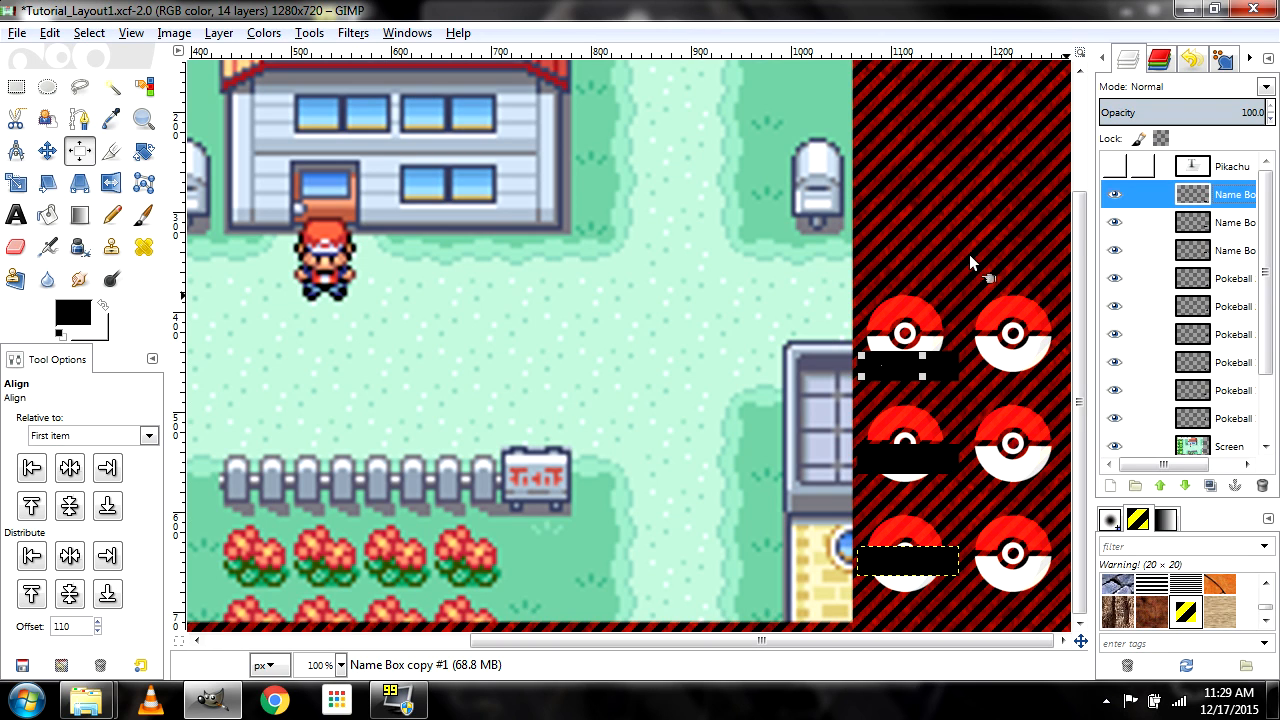
{"action": "left_click", "coordinate": [47, 151]}
{"action": "left_click", "coordinate": [79, 151]}
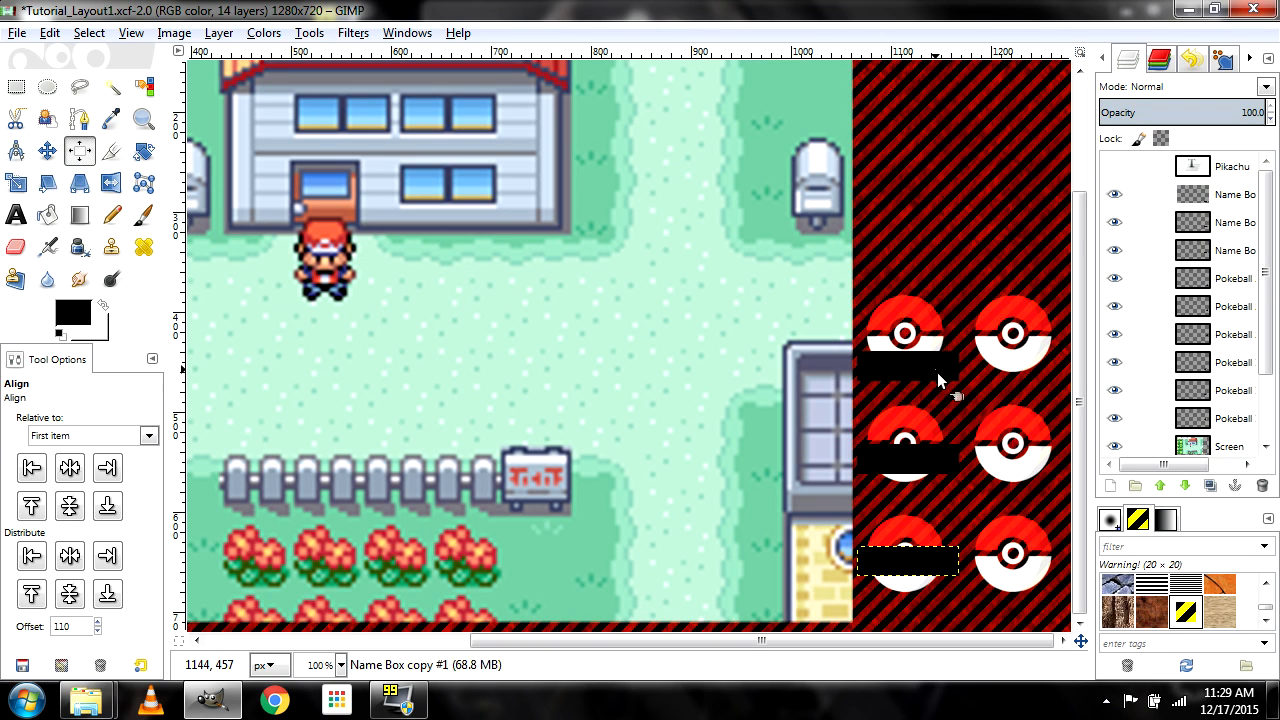
Distribute the three left-column name boxes vertically by their centers, relative to the first item with an offset of 110
{"action": "left_click", "coordinate": [937, 372]}
{"action": "left_click", "coordinate": [941, 461], "text": "shift"}
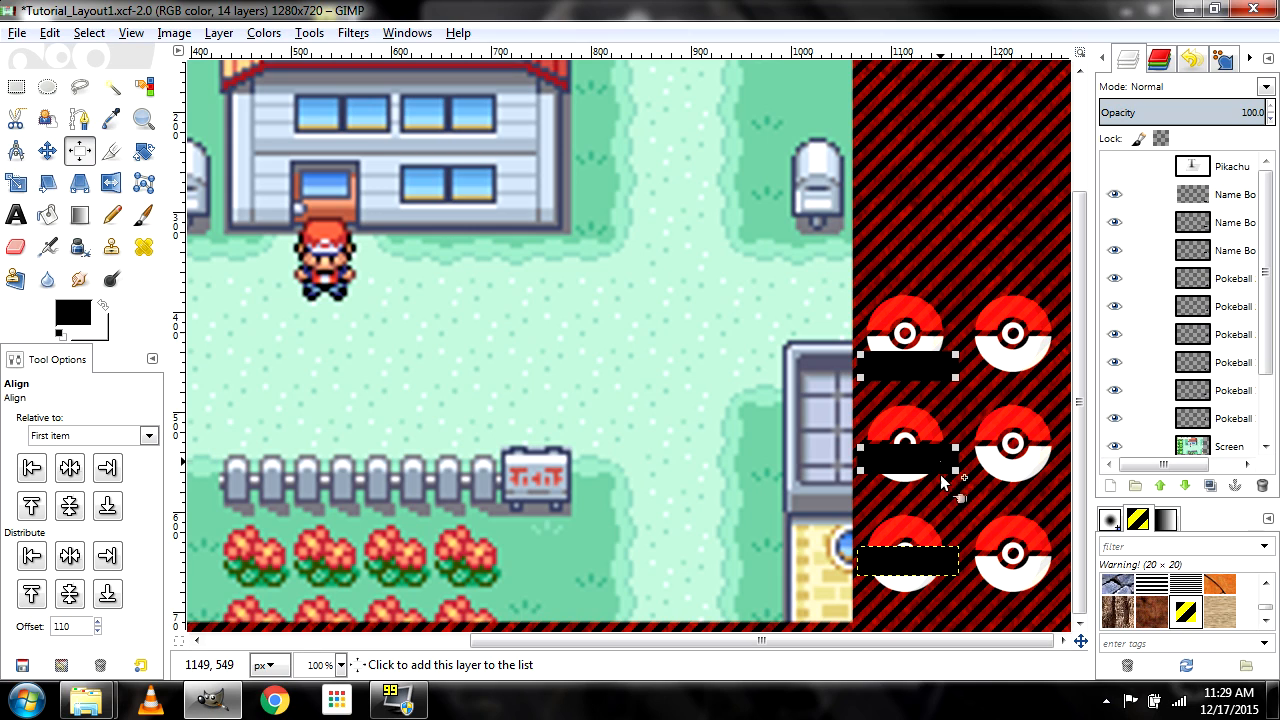
{"action": "left_click", "coordinate": [937, 559], "text": "shift"}
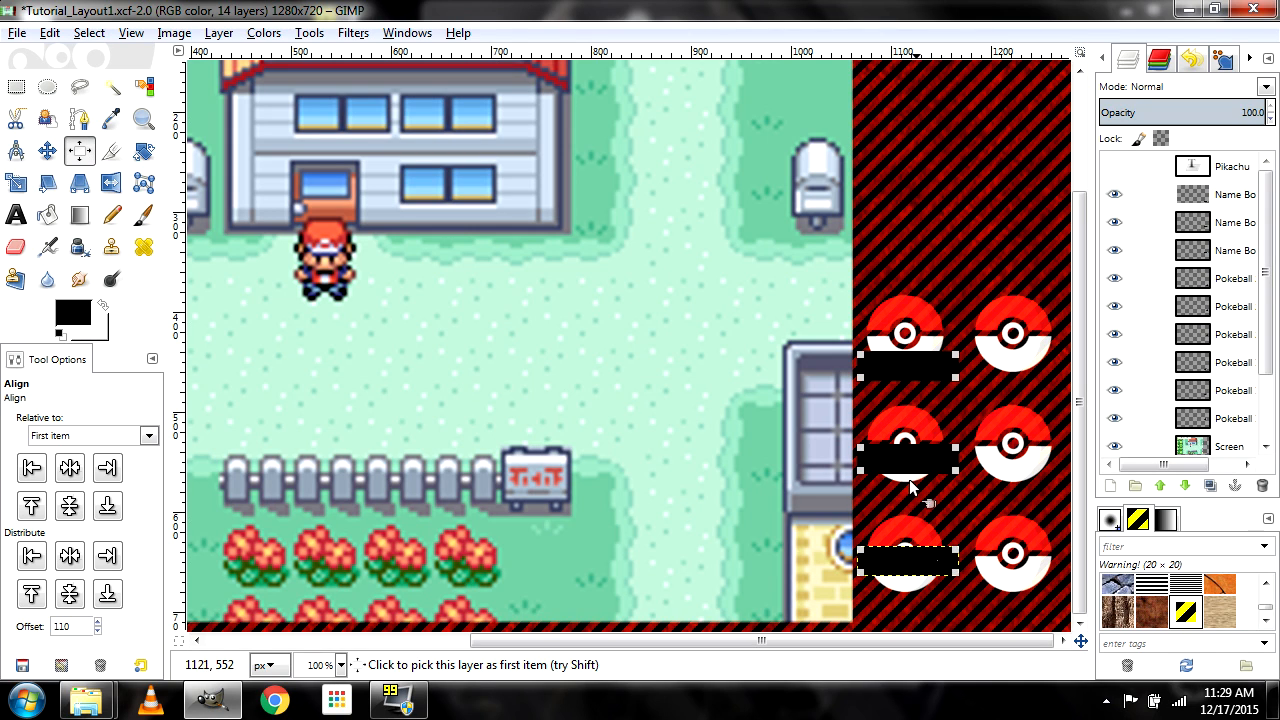
{"action": "left_click", "coordinate": [69, 594]}
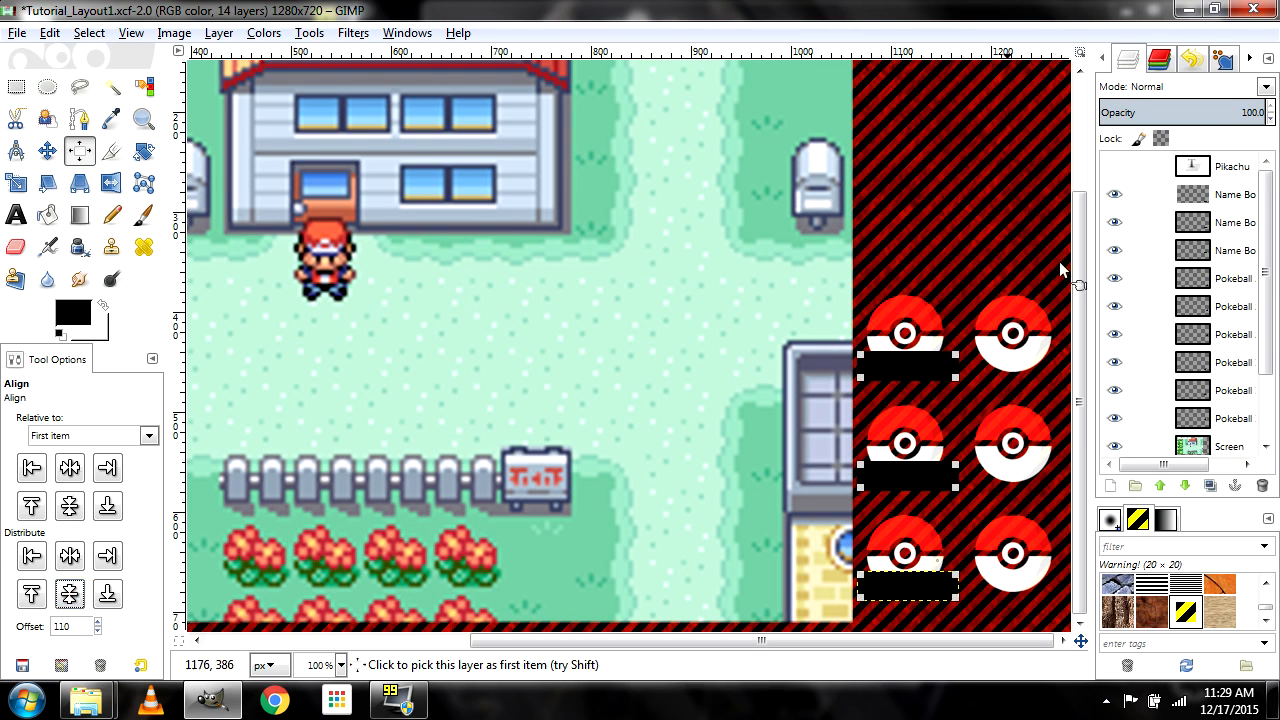
Duplicate the original top-left name box and move the copy sideways beneath the top Poké Ball in the right column
{"action": "left_click", "coordinate": [47, 150]}
{"action": "left_click", "coordinate": [1238, 252]}
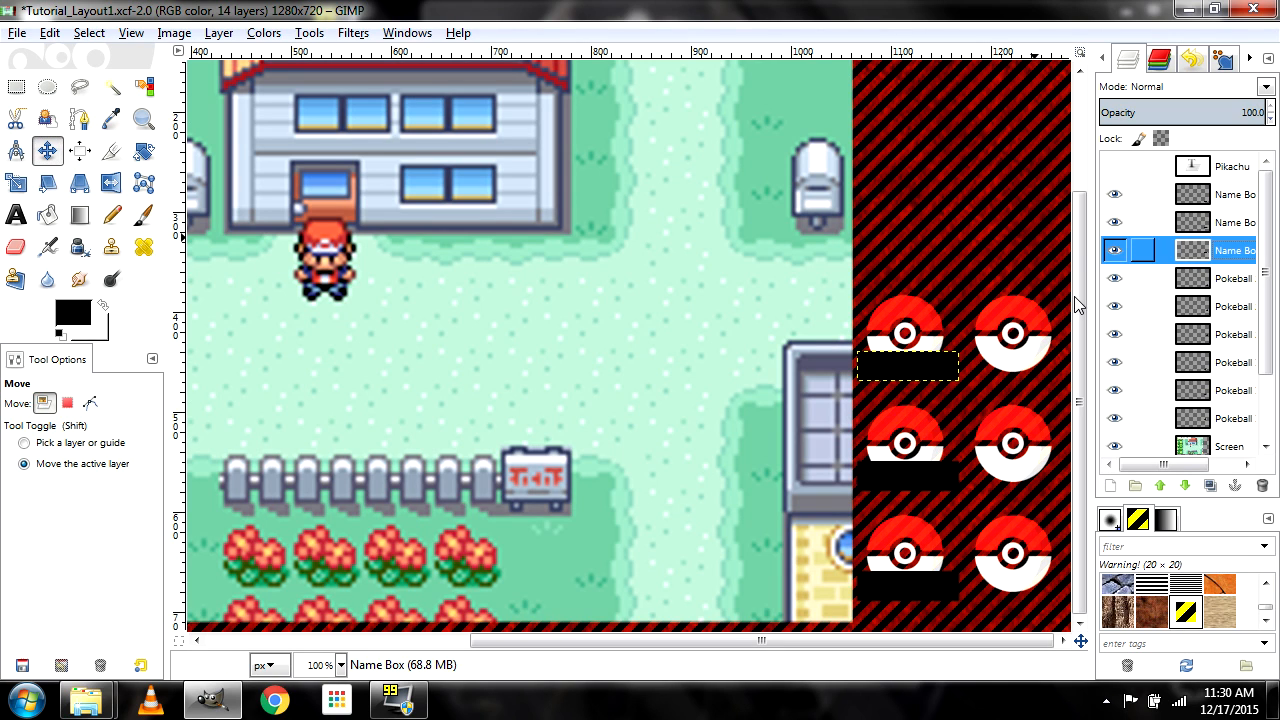
{"action": "right_click", "coordinate": [1218, 248]}
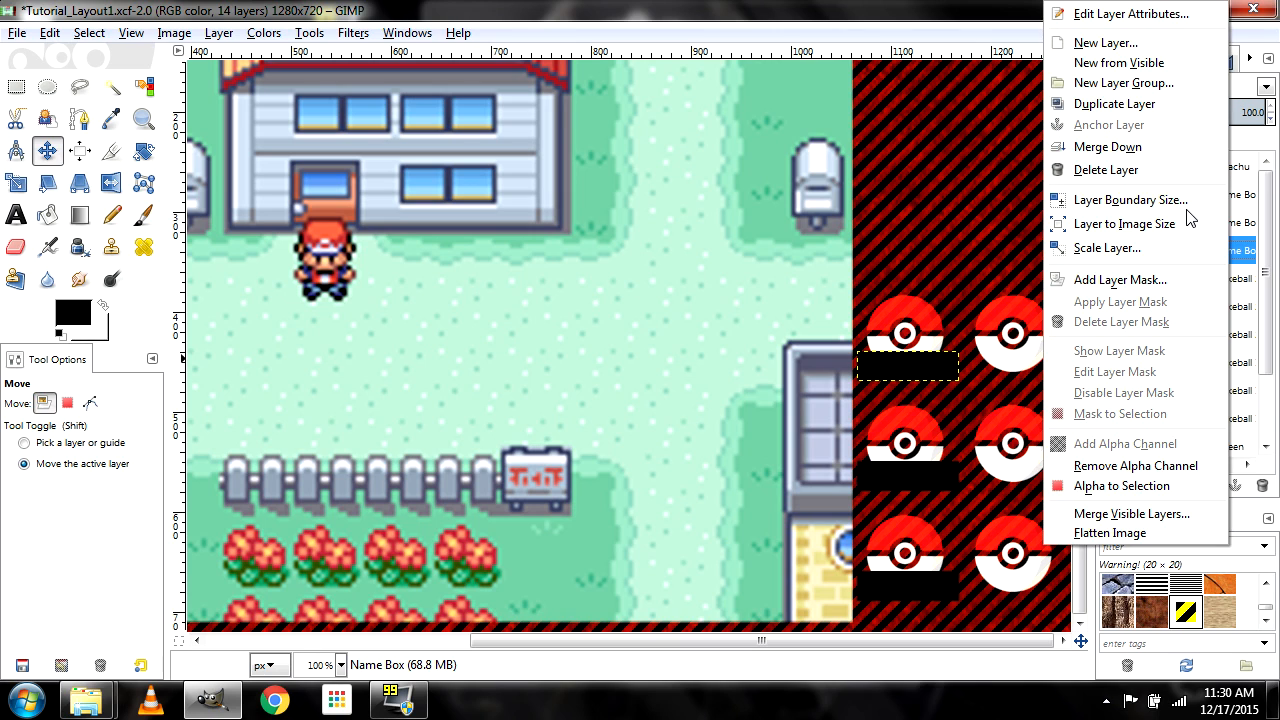
{"action": "left_click", "coordinate": [1150, 109]}
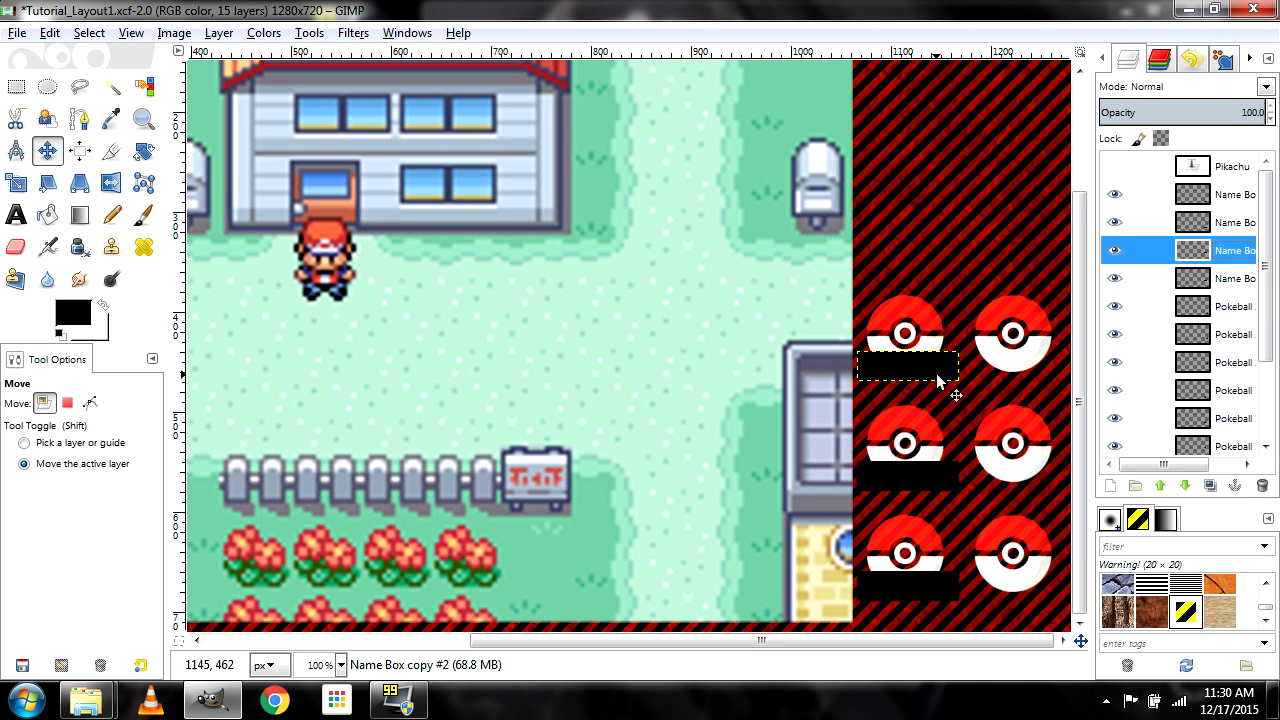
{"action": "left_click_drag", "start_coordinate": [936, 373], "coordinate": [1044, 380]}
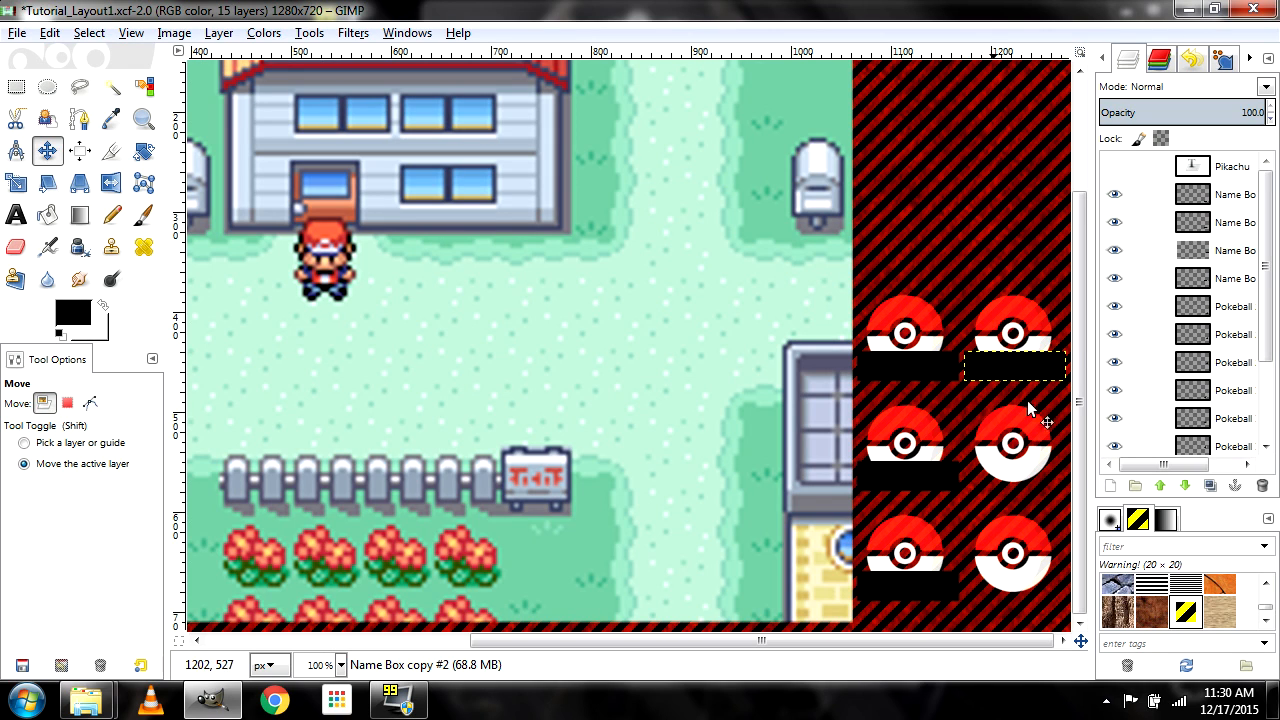
Raise the right-column name box layer above the other name boxes and place a duplicate of it below the middle-right Poké Ball
{"action": "left_click_drag", "start_coordinate": [1246, 251], "coordinate": [1233, 203]}
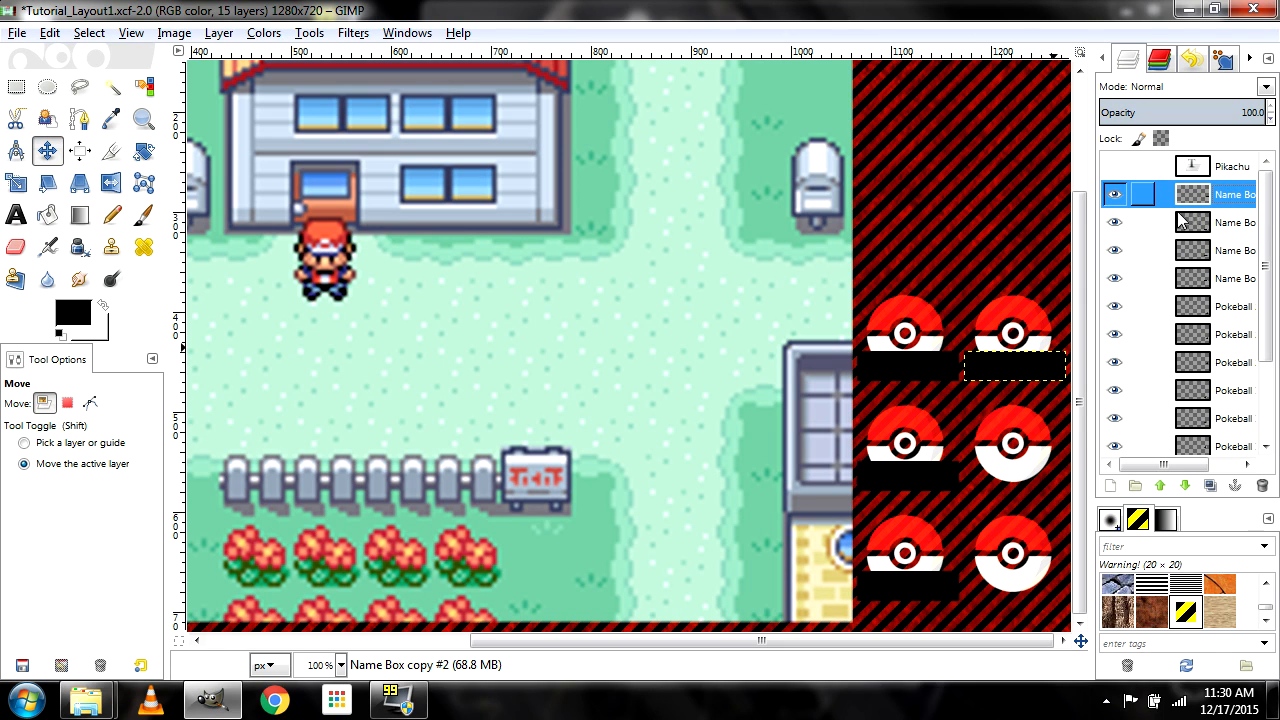
{"action": "right_click", "coordinate": [1232, 200]}
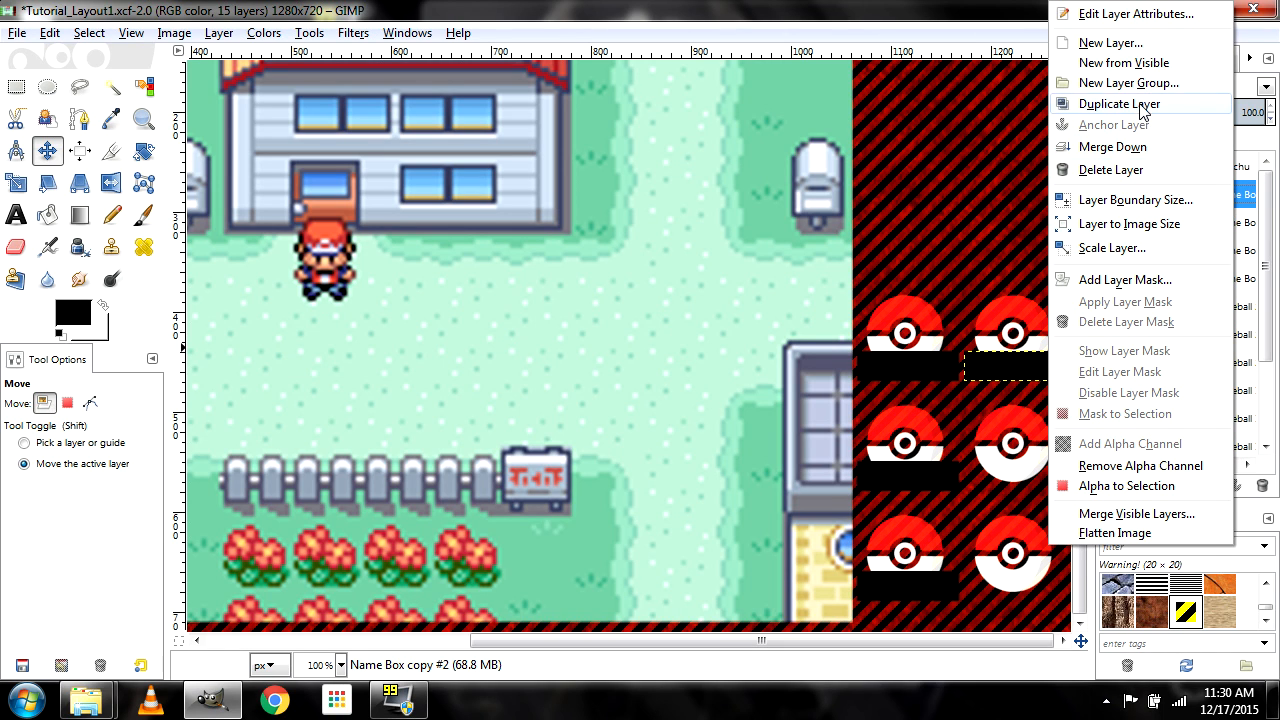
{"action": "left_click", "coordinate": [1140, 104]}
{"action": "left_click_drag", "start_coordinate": [1019, 396], "coordinate": [1033, 476]}
Duplicate the middle-right name box and move the copy down over the lowest Poké Ball in the right column
{"action": "right_click", "coordinate": [1235, 207]}
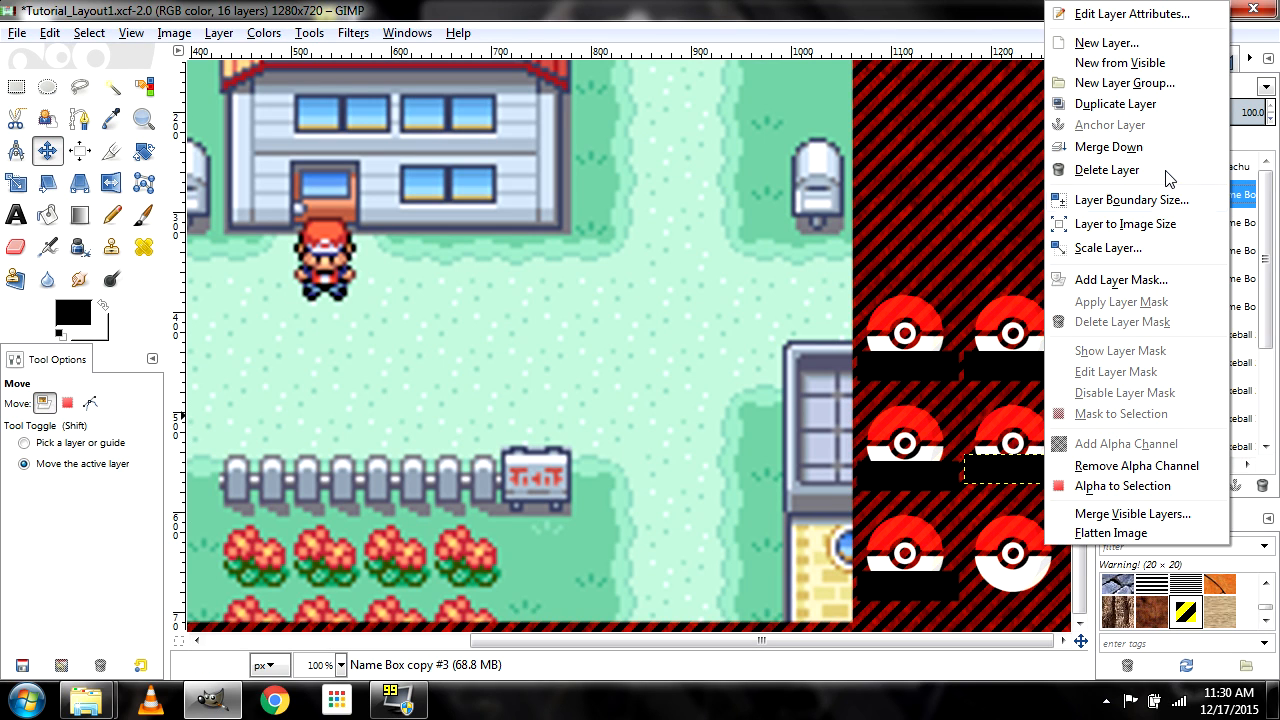
{"action": "left_click", "coordinate": [1129, 106]}
{"action": "left_click_drag", "start_coordinate": [1039, 487], "coordinate": [1039, 588]}
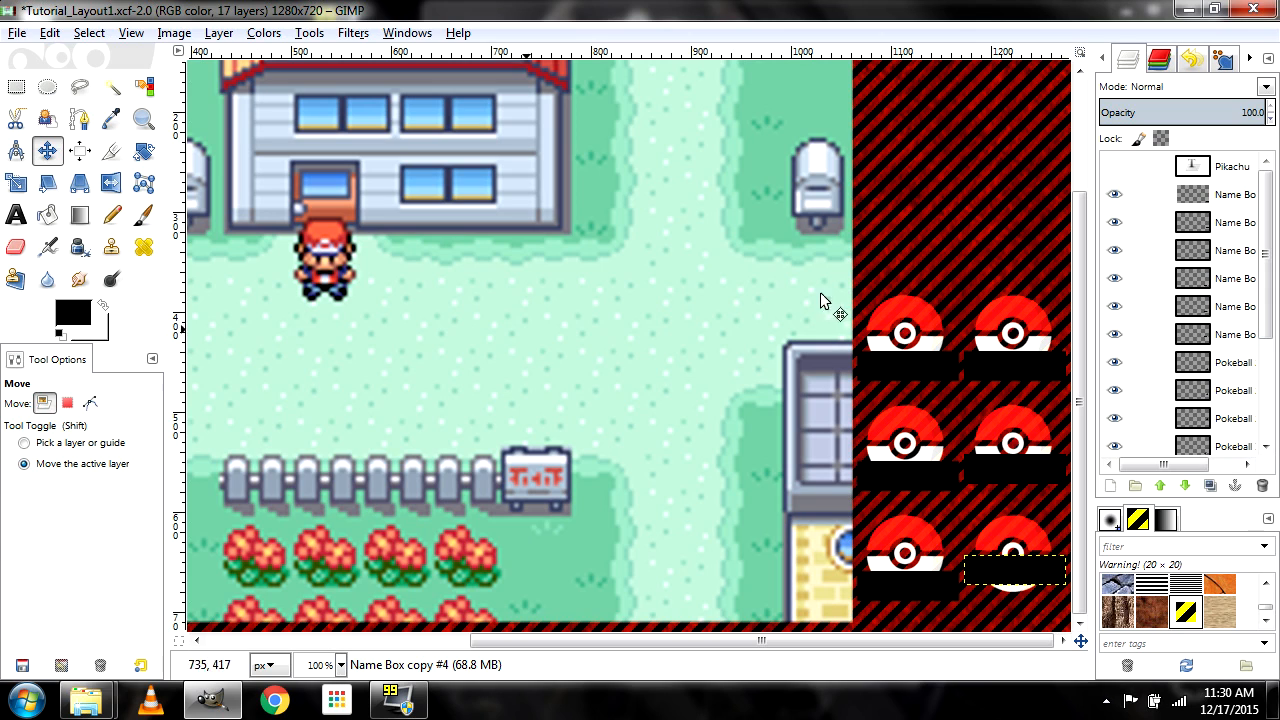
Distribute the three right-column name boxes vertically by their centers, relative to the first item with an offset of 110
{"action": "left_click", "coordinate": [79, 150]}
{"action": "left_click", "coordinate": [1041, 367]}
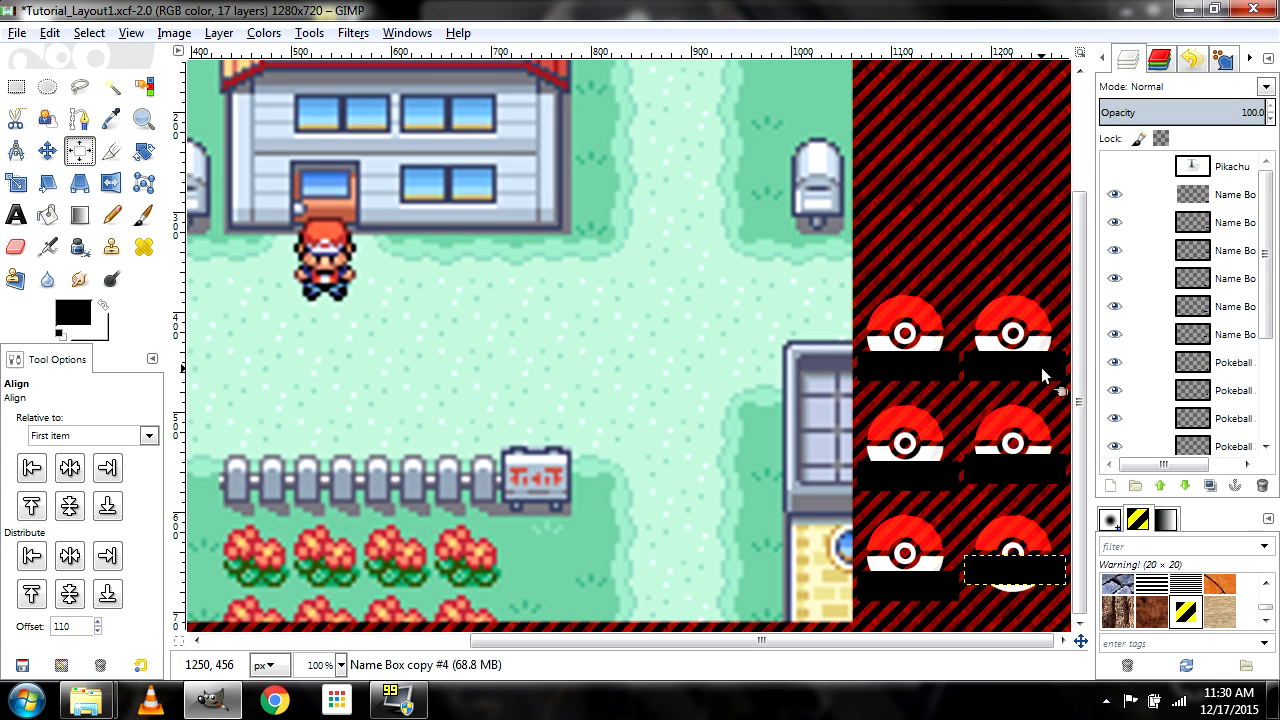
{"action": "left_click", "coordinate": [1038, 576], "text": "shift"}
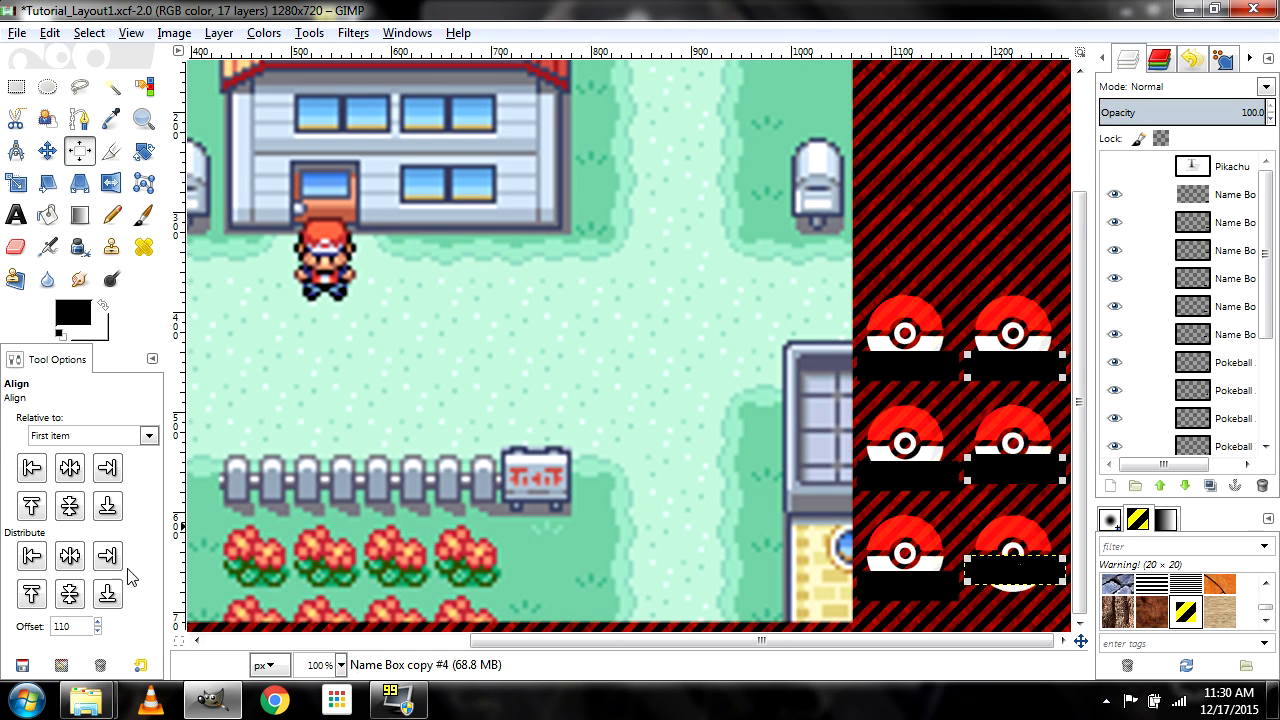
{"action": "left_click", "coordinate": [69, 594]}
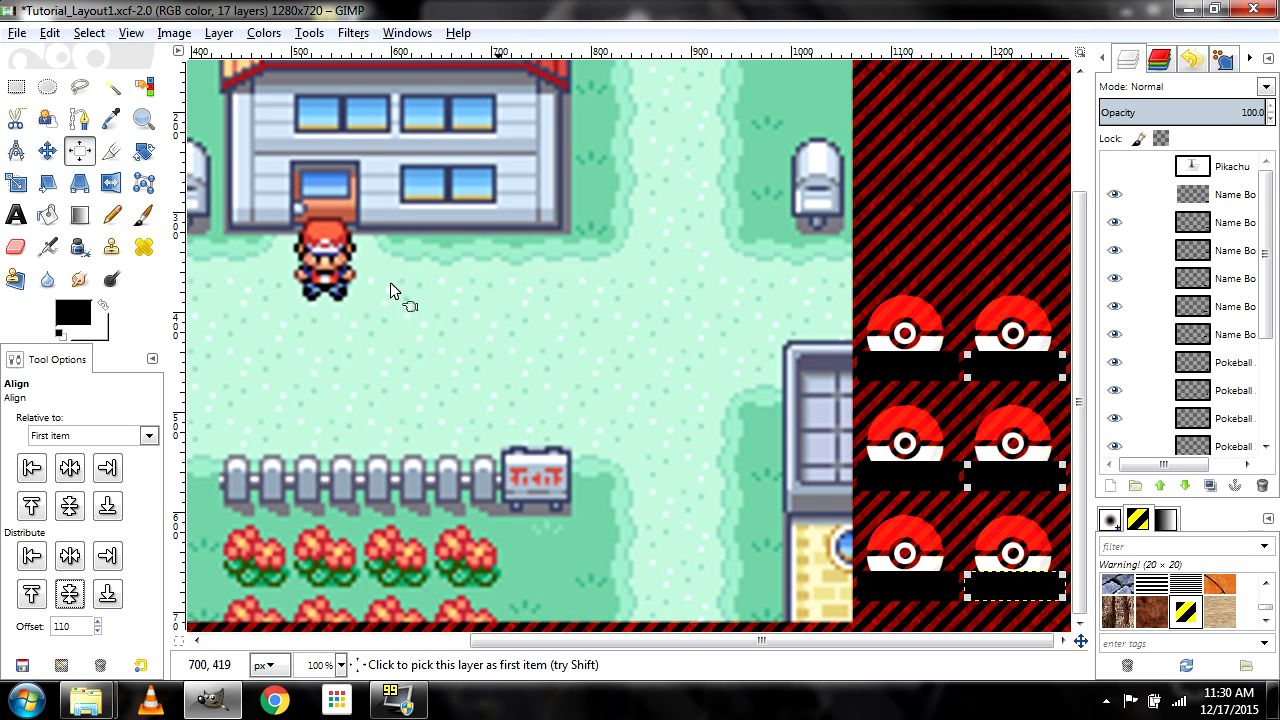
Show the Pikachu text layer again and place a duplicate of it in the top-right name box
{"action": "left_click", "coordinate": [47, 150]}
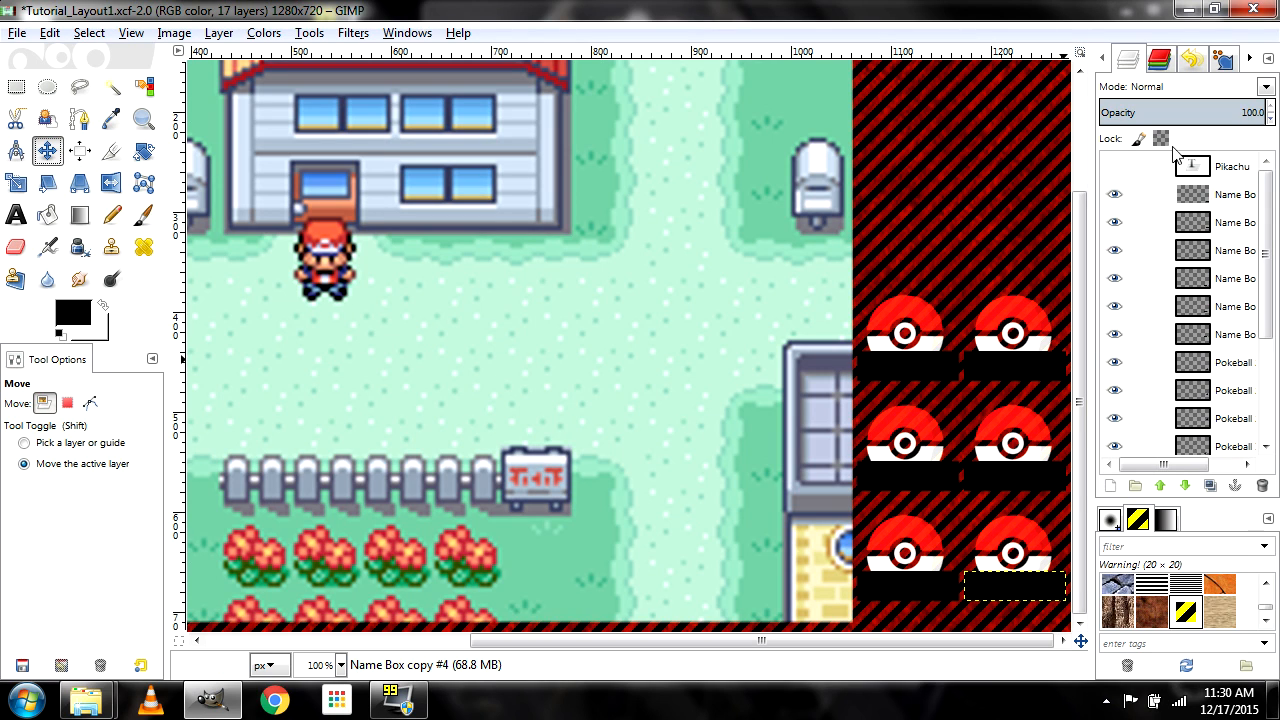
{"action": "left_click", "coordinate": [1113, 168]}
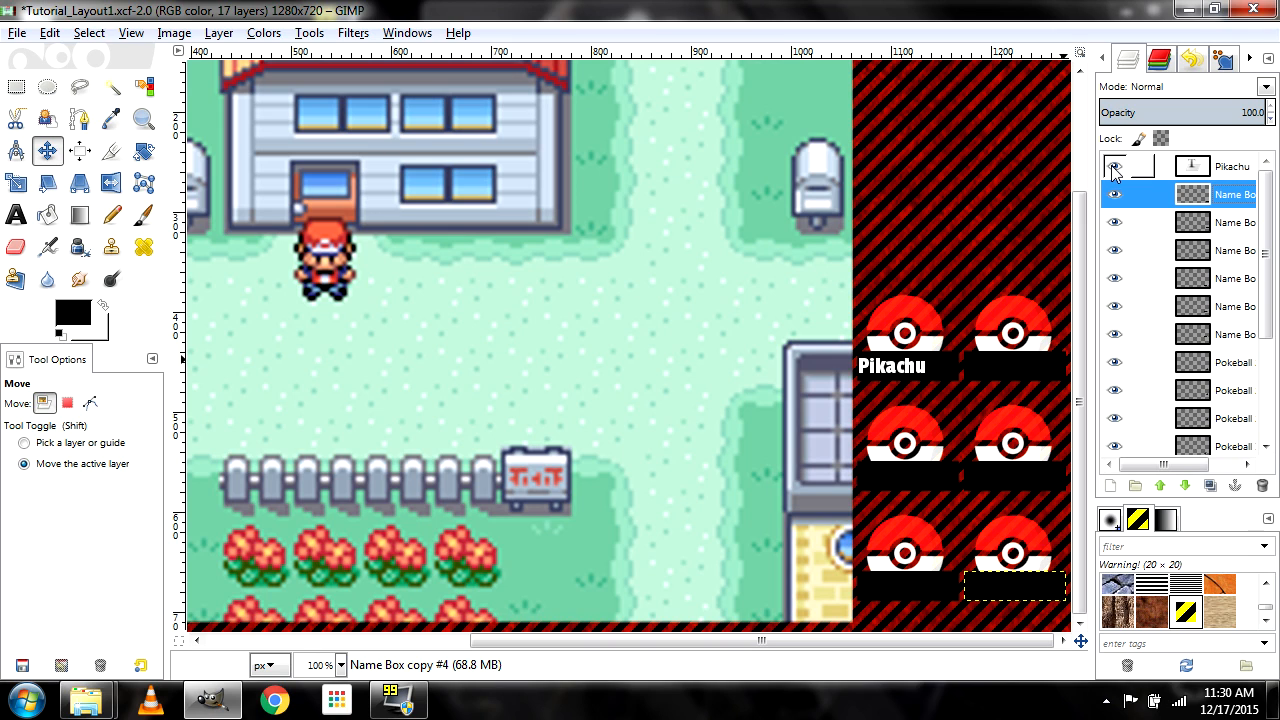
{"action": "left_click", "coordinate": [1224, 168]}
{"action": "right_click", "coordinate": [1219, 166]}
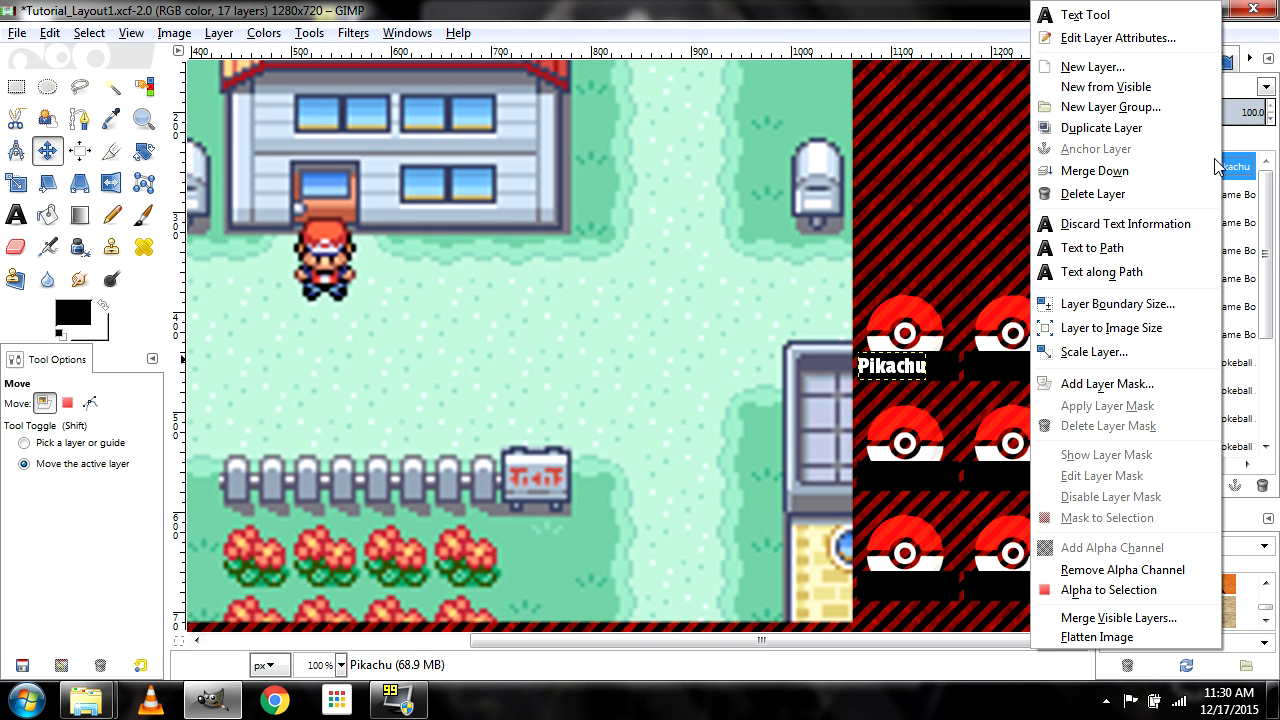
{"action": "left_click", "coordinate": [1160, 128]}
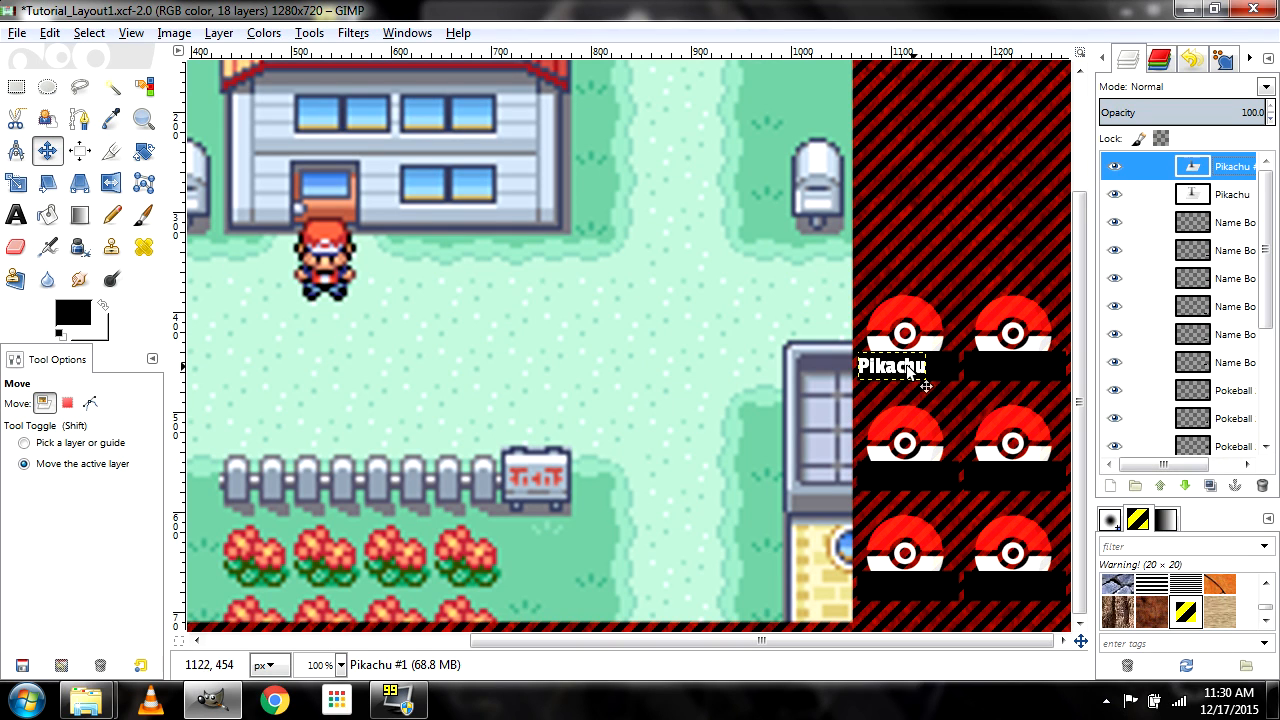
{"action": "left_click_drag", "start_coordinate": [908, 374], "coordinate": [1013, 383]}
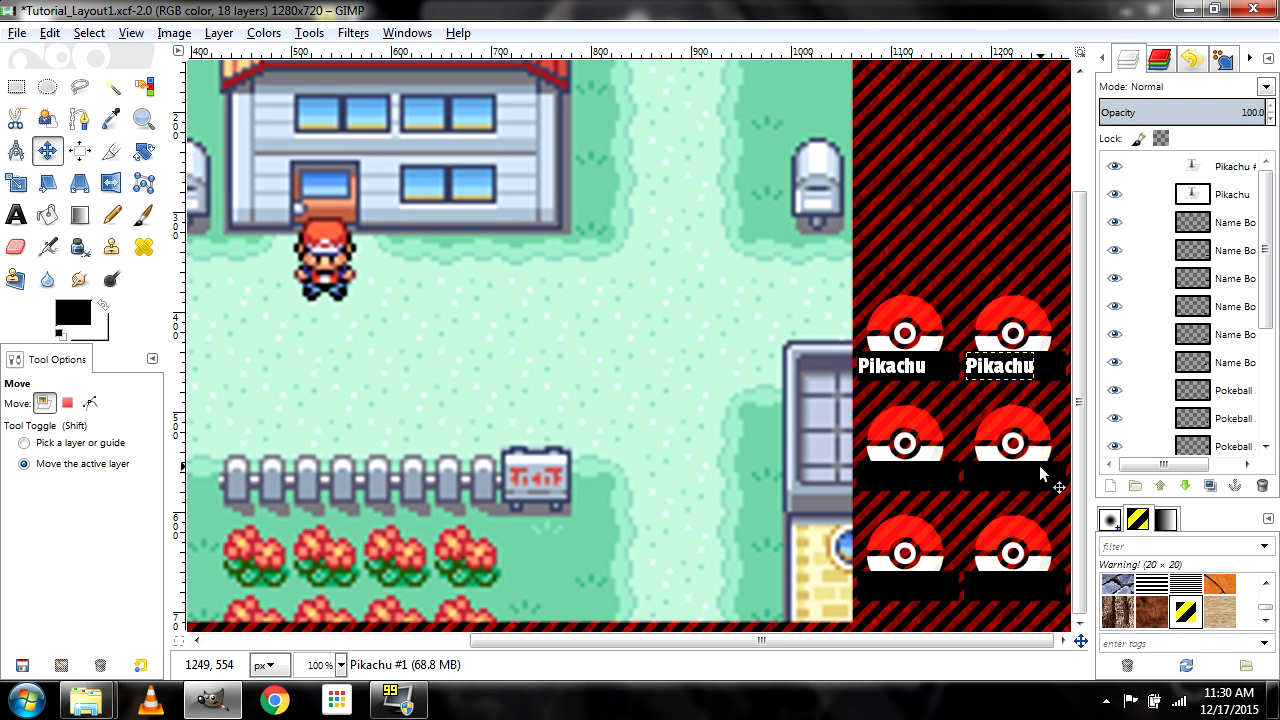
Duplicate the original Pikachu text layer and move the copy straight down over the middle Poké Ball in the left column
{"action": "right_click", "coordinate": [1232, 194]}
{"action": "left_click", "coordinate": [1165, 128]}
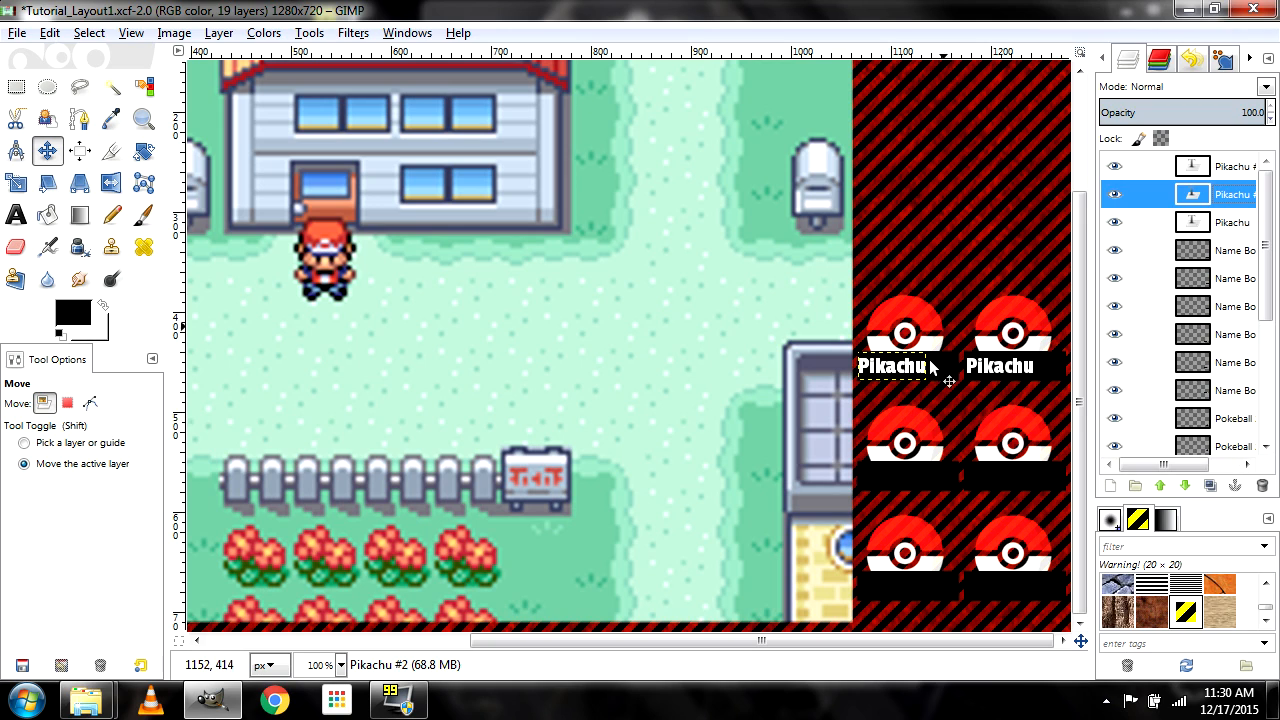
{"action": "left_click_drag", "start_coordinate": [930, 375], "coordinate": [931, 455]}
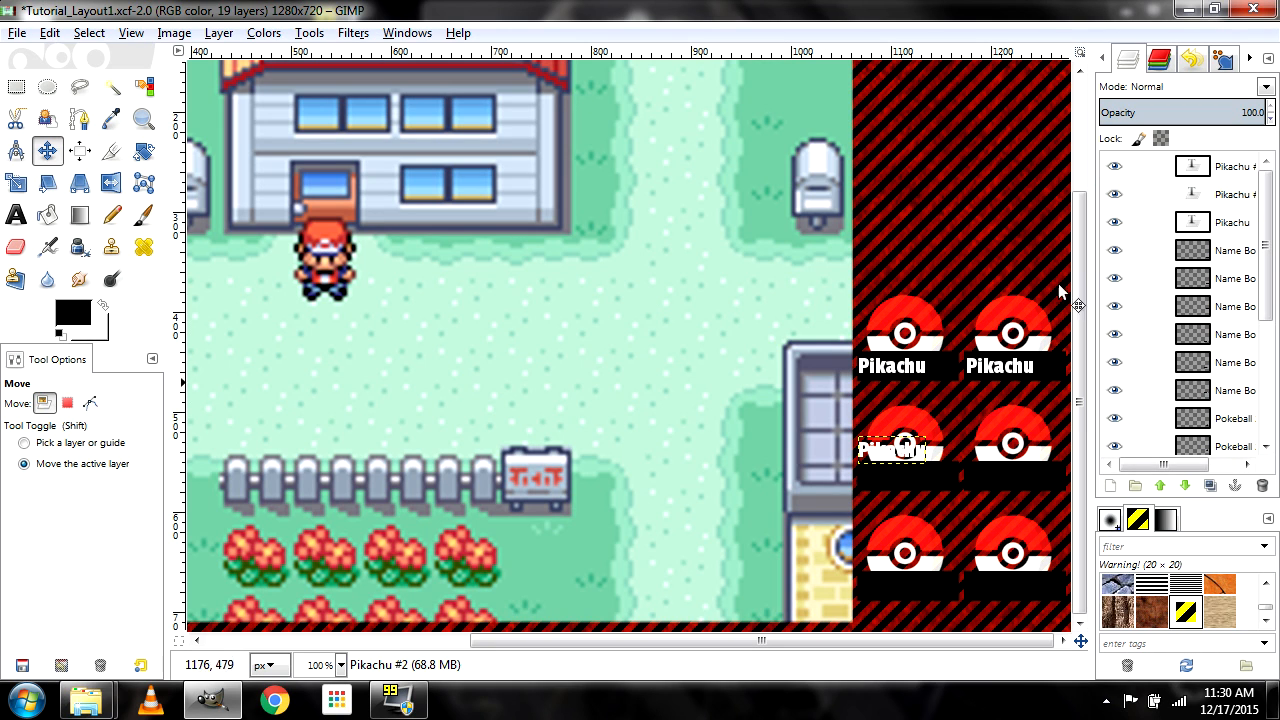
Duplicate the middle-left Pikachu text and move the copy straight down into the bottom-left name box
{"action": "right_click", "coordinate": [1236, 192]}
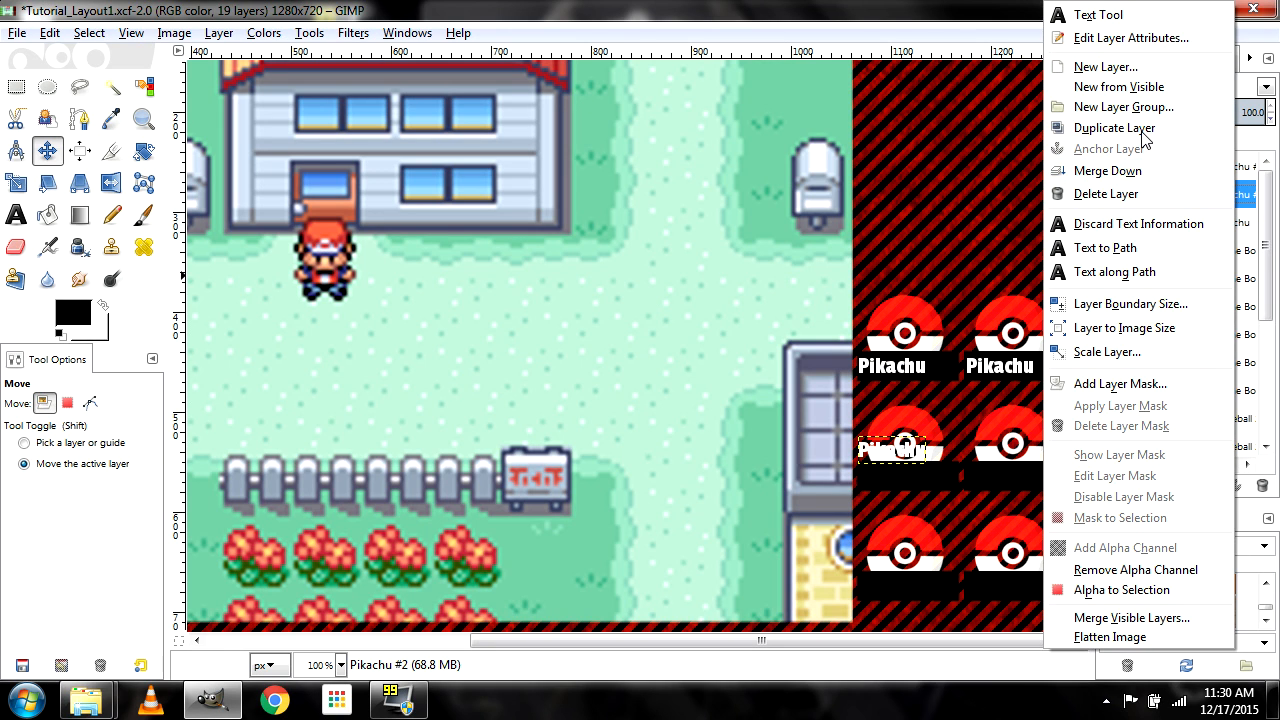
{"action": "left_click", "coordinate": [1143, 131]}
{"action": "left_click_drag", "start_coordinate": [941, 466], "coordinate": [944, 592]}
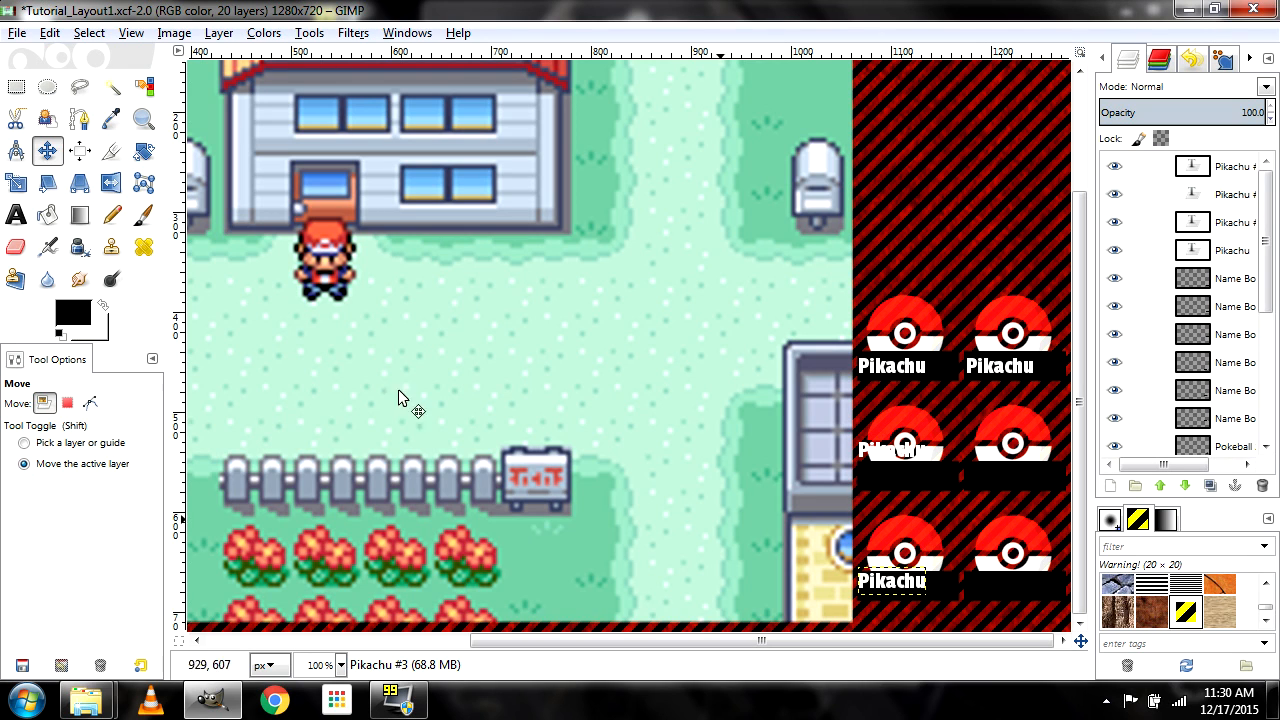
Distribute the three left-column Pikachu texts vertically by their centers, relative to the first item with an offset of 110
{"action": "left_click", "coordinate": [79, 150]}
{"action": "left_click", "coordinate": [883, 374]}
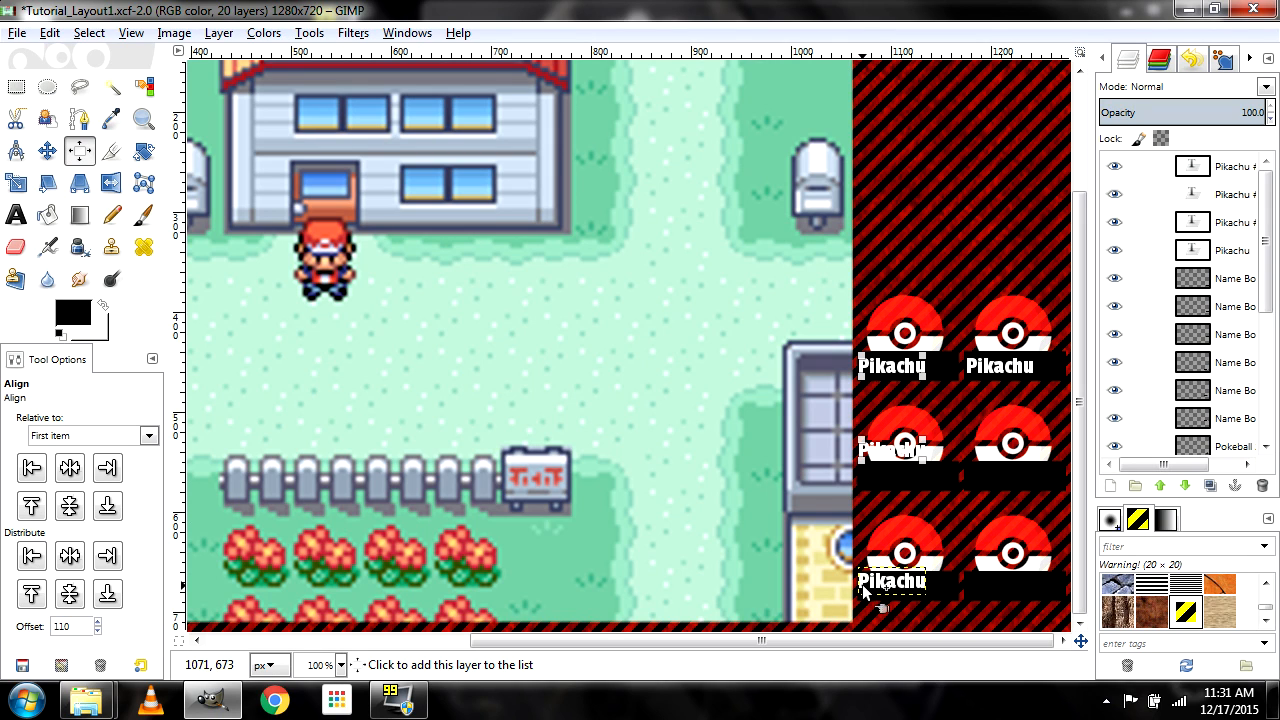
{"action": "left_click", "coordinate": [72, 600]}
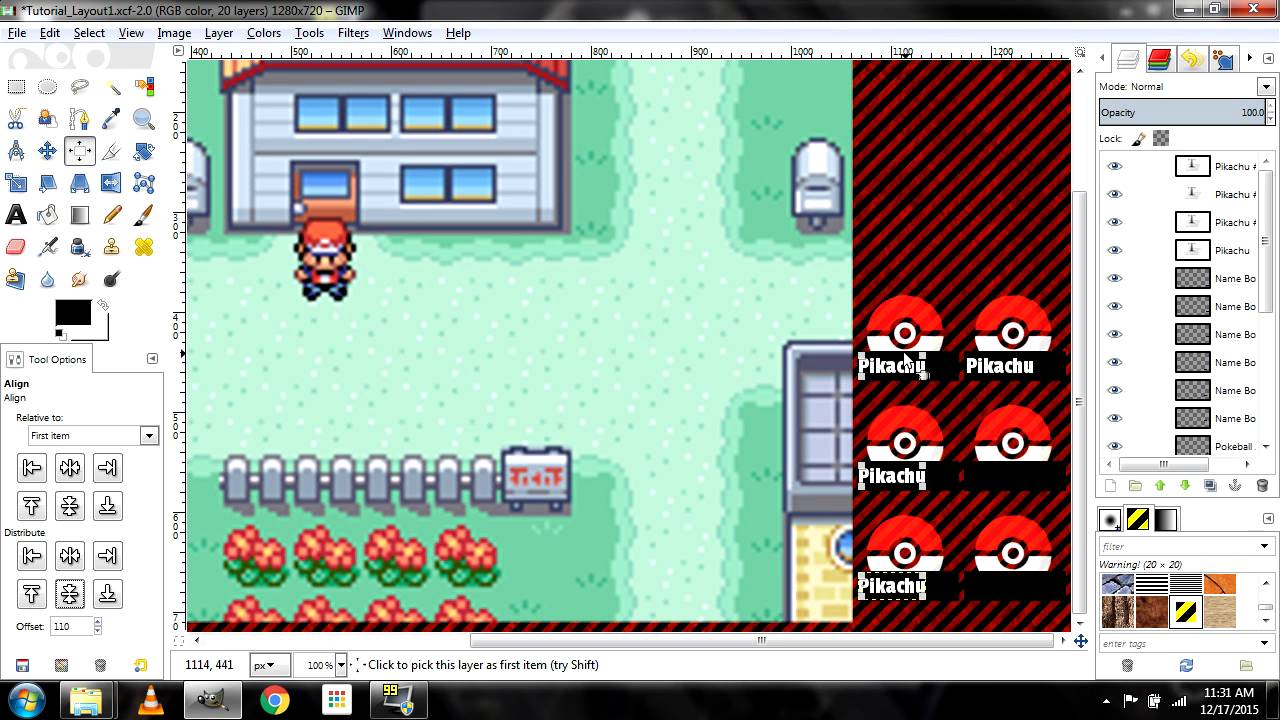
Duplicate the top-right Pikachu text layer and move the copy straight down to just above the middle Poké Ball in the right column
{"action": "left_click", "coordinate": [1238, 230]}
{"action": "left_click", "coordinate": [1240, 256]}
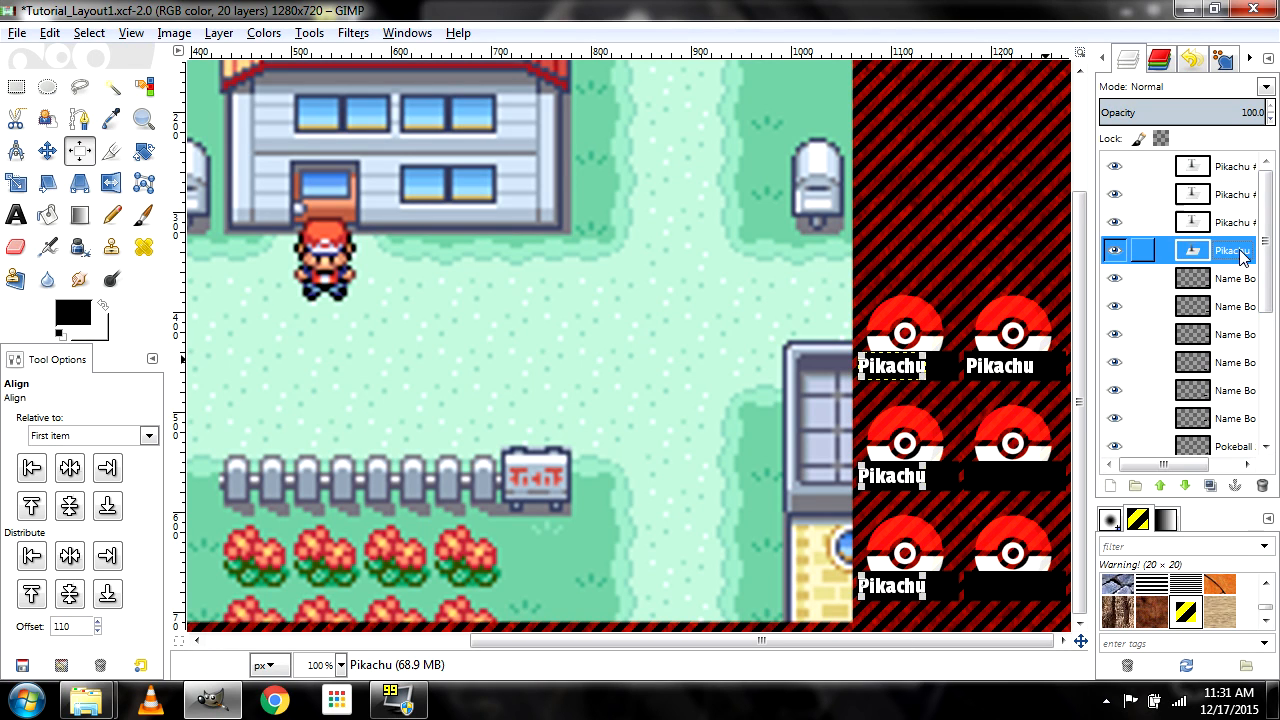
{"action": "left_click", "coordinate": [1240, 222]}
{"action": "left_click", "coordinate": [1242, 166]}
{"action": "right_click", "coordinate": [1240, 168]}
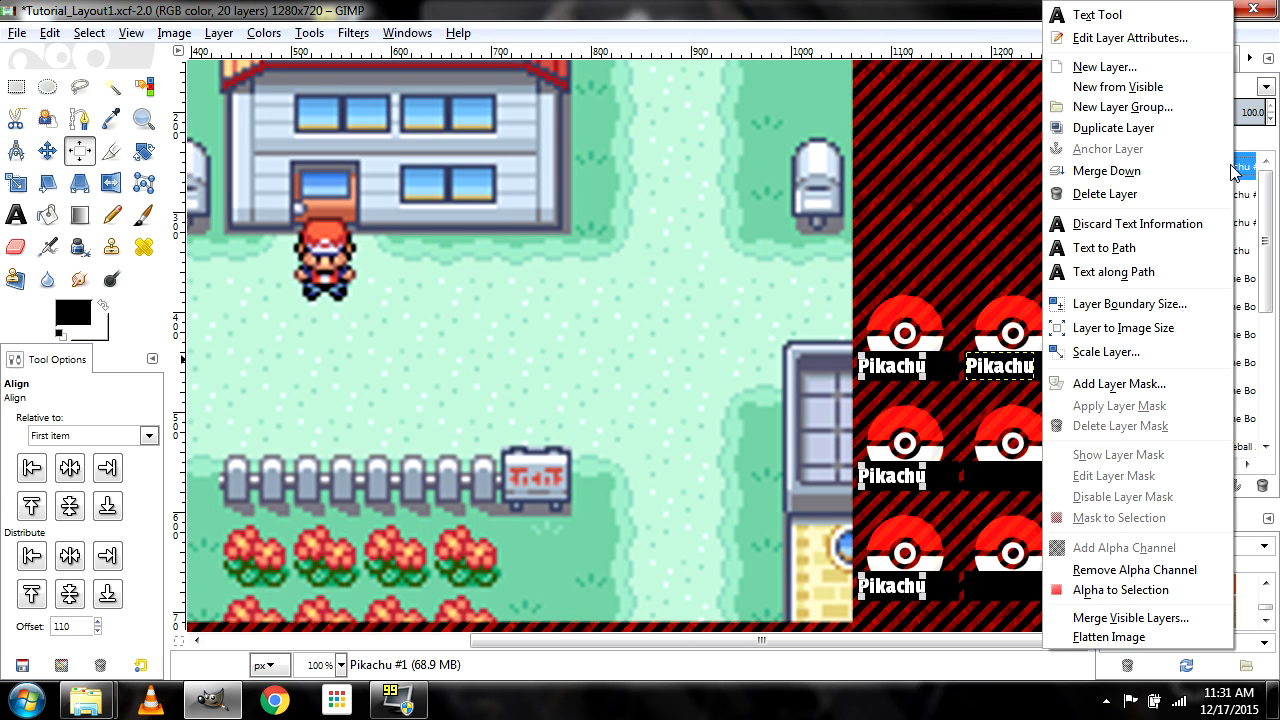
{"action": "left_click", "coordinate": [1113, 128]}
{"action": "left_click", "coordinate": [47, 150]}
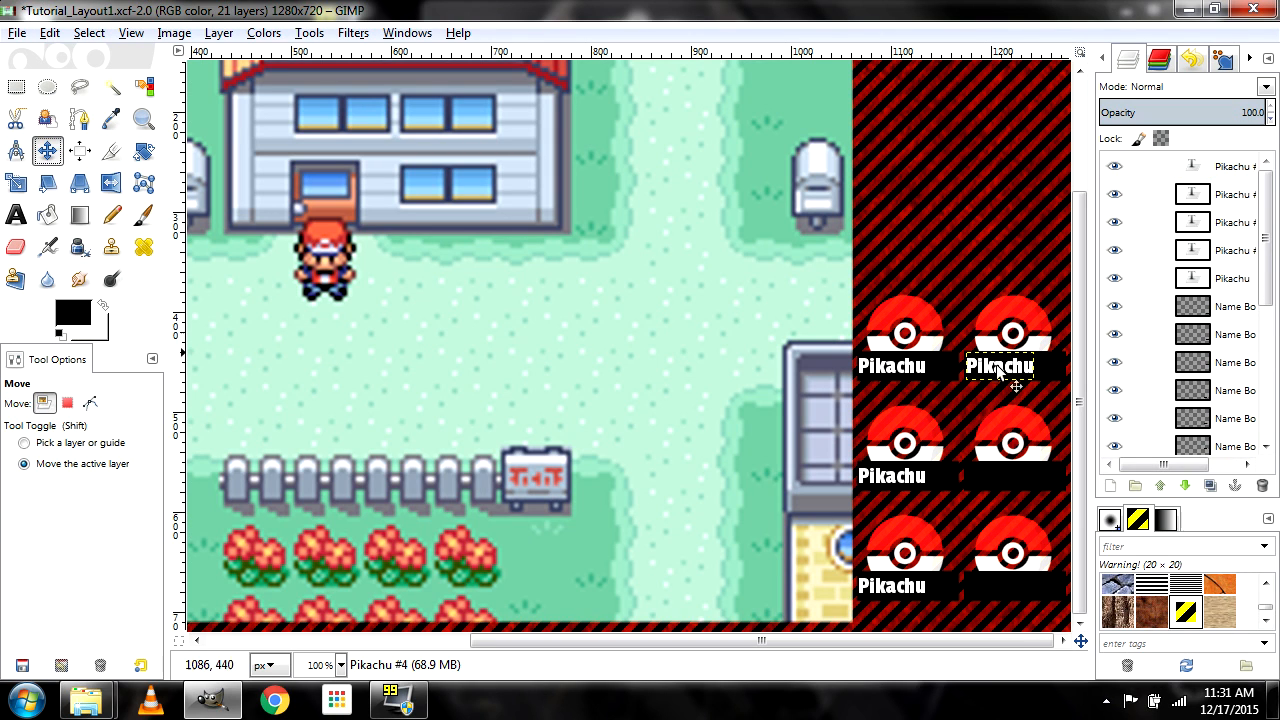
{"action": "left_click_drag", "start_coordinate": [997, 370], "coordinate": [997, 410]}
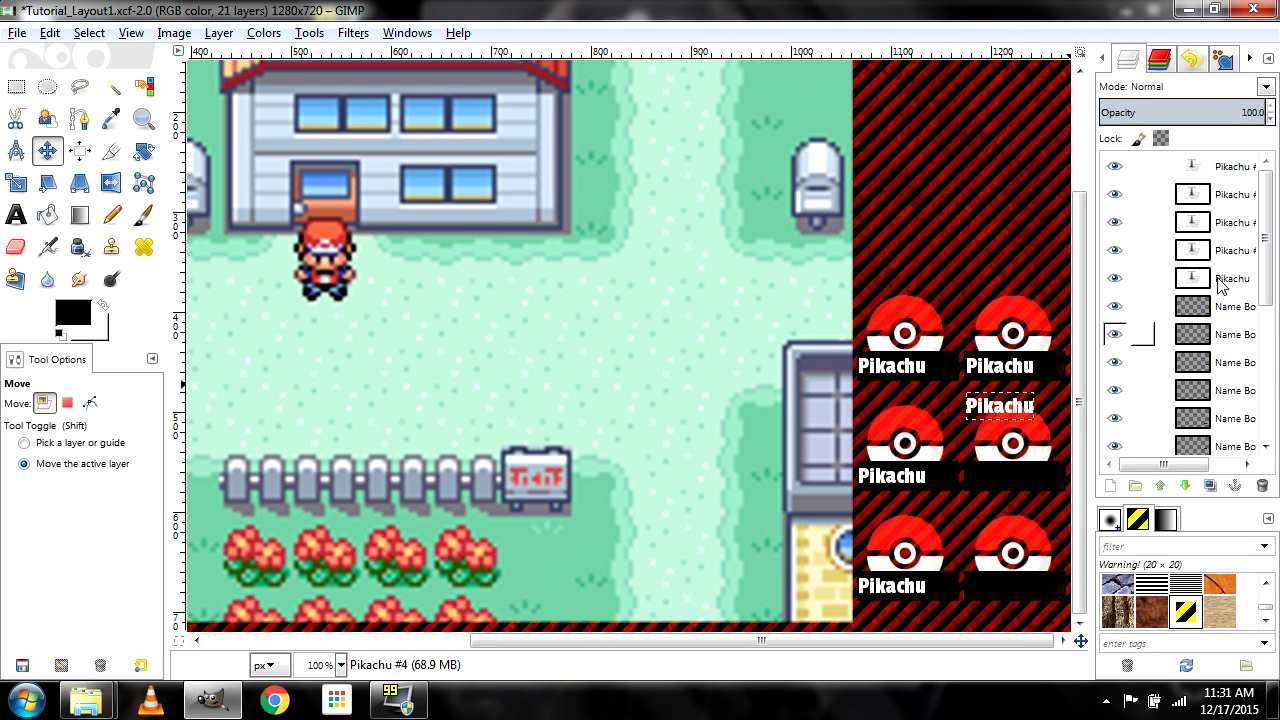
Duplicate the newly moved right-column Pikachu text and move this copy straight down over the middle Poké Ball
{"action": "right_click", "coordinate": [1237, 166]}
{"action": "left_click", "coordinate": [1113, 128]}
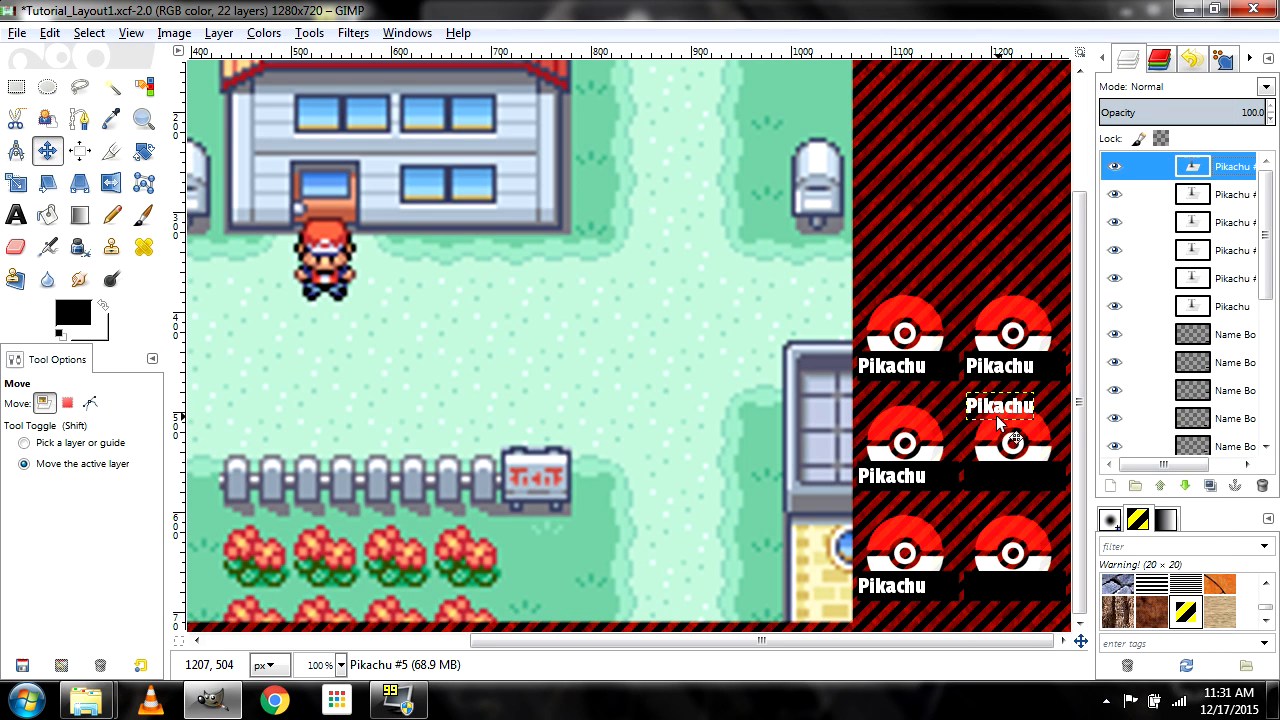
{"action": "left_click_drag", "start_coordinate": [997, 416], "coordinate": [997, 451]}
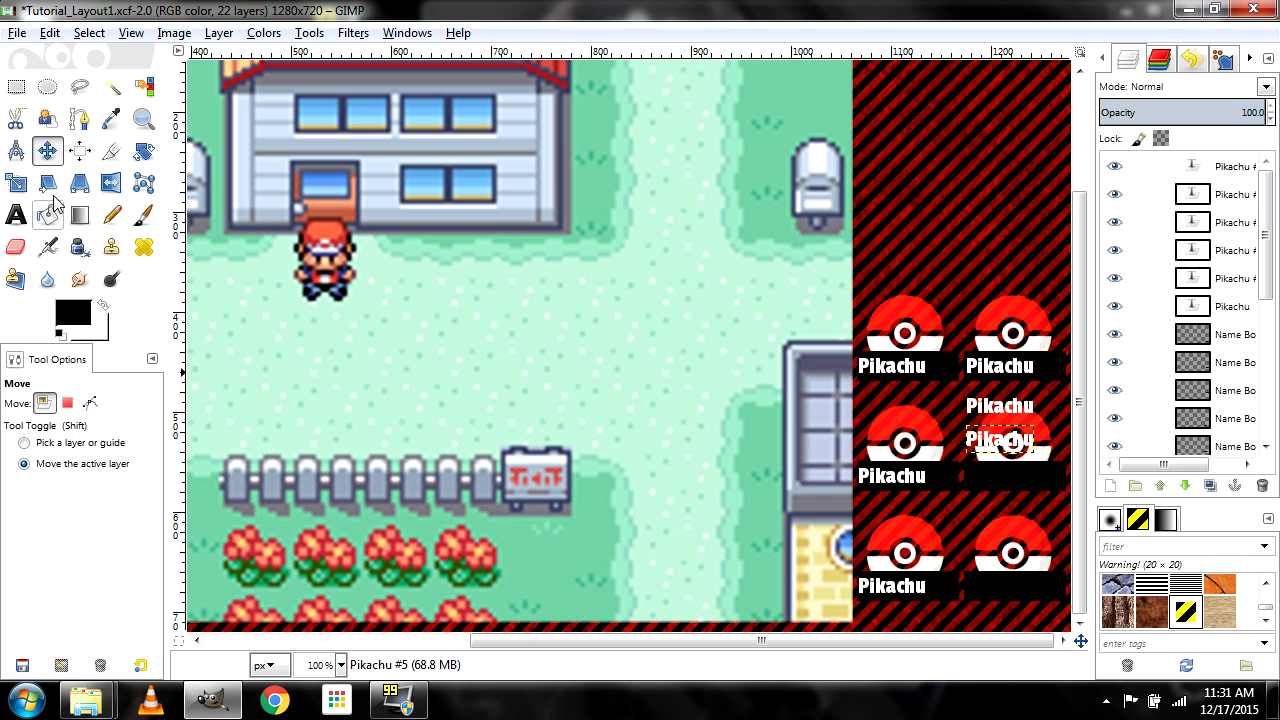
Distribute the three right-column Pikachu texts vertically by their centers with an offset of 110, relative to the first item, and save the image
{"action": "left_click", "coordinate": [81, 156]}
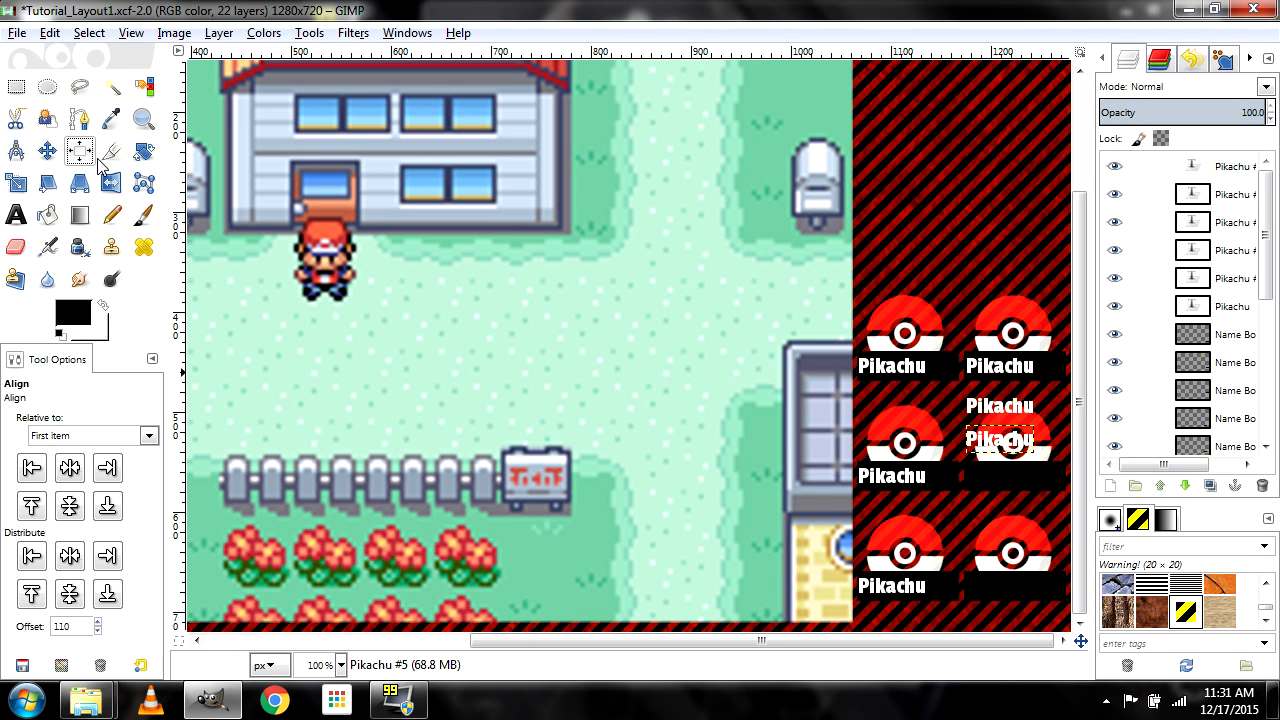
{"action": "left_click", "coordinate": [998, 368]}
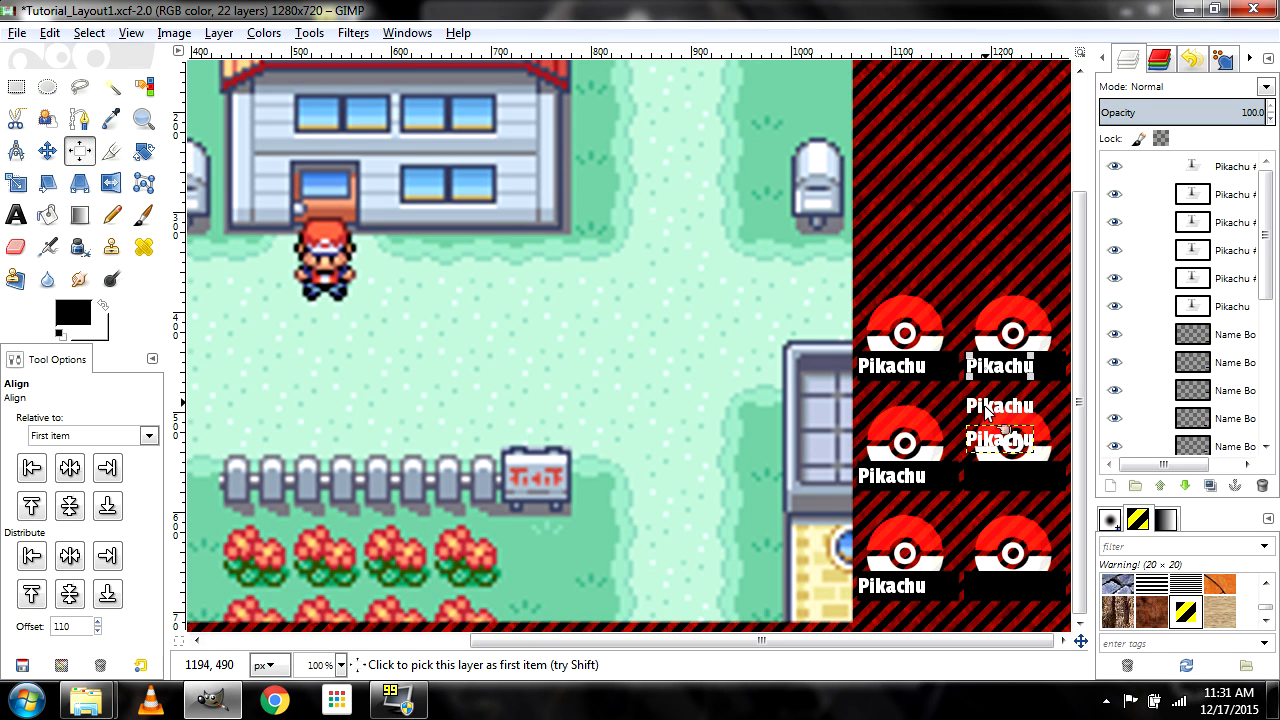
{"action": "left_click", "coordinate": [981, 411], "text": "shift"}
{"action": "left_click", "coordinate": [981, 440], "text": "shift"}
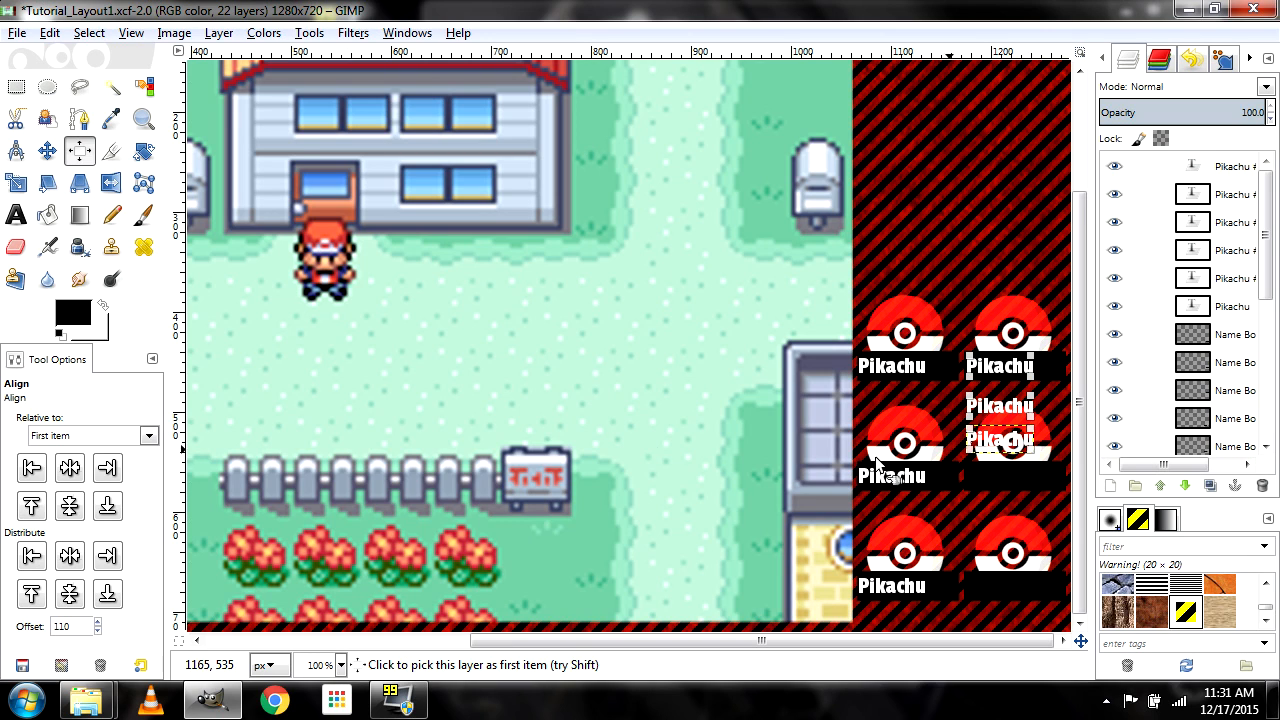
{"action": "left_click", "coordinate": [69, 594]}
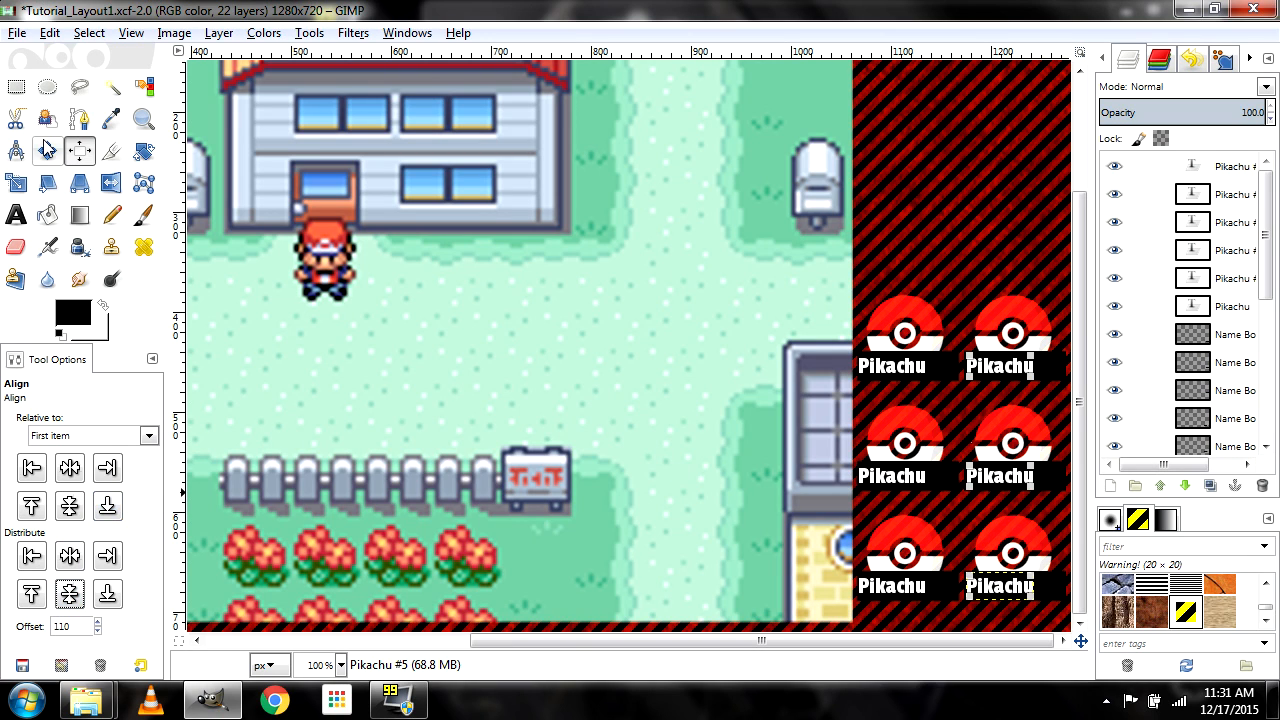
{"action": "key", "text": "m"}
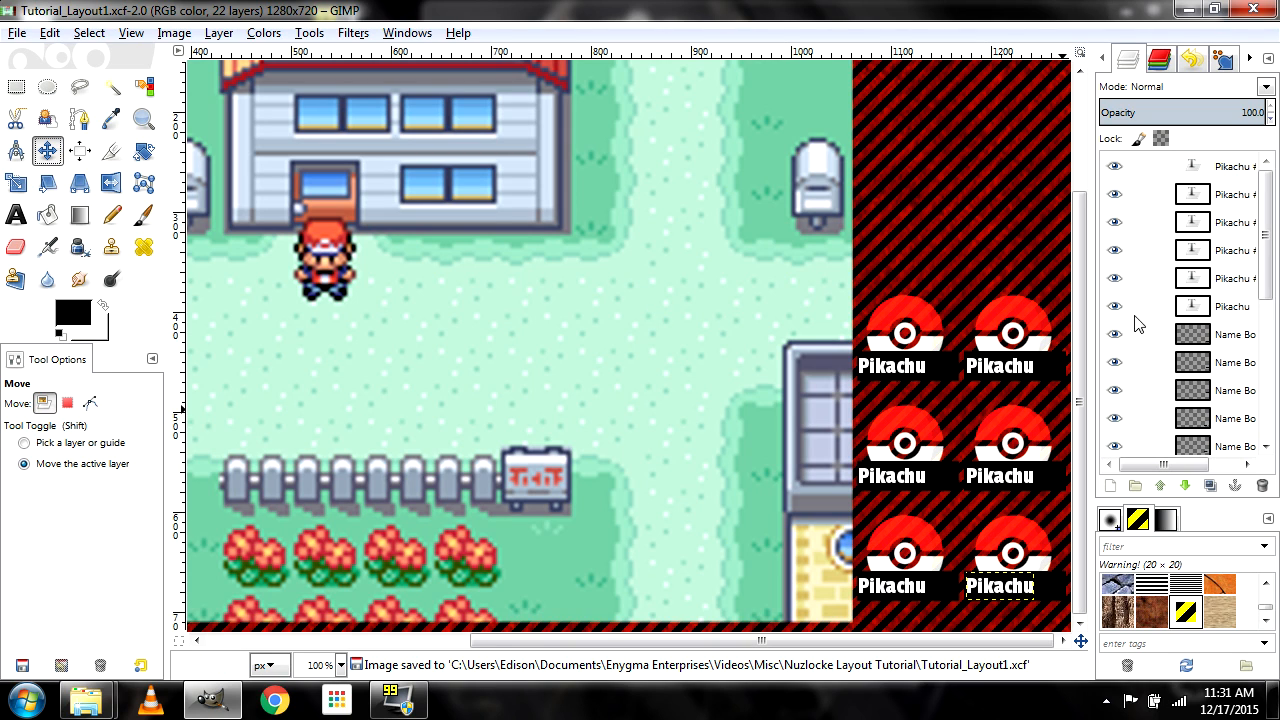
Hide all the Pikachu text layers except the original one in the top-left name box
{"action": "left_click_drag", "start_coordinate": [1114, 166], "coordinate": [1120, 312]}
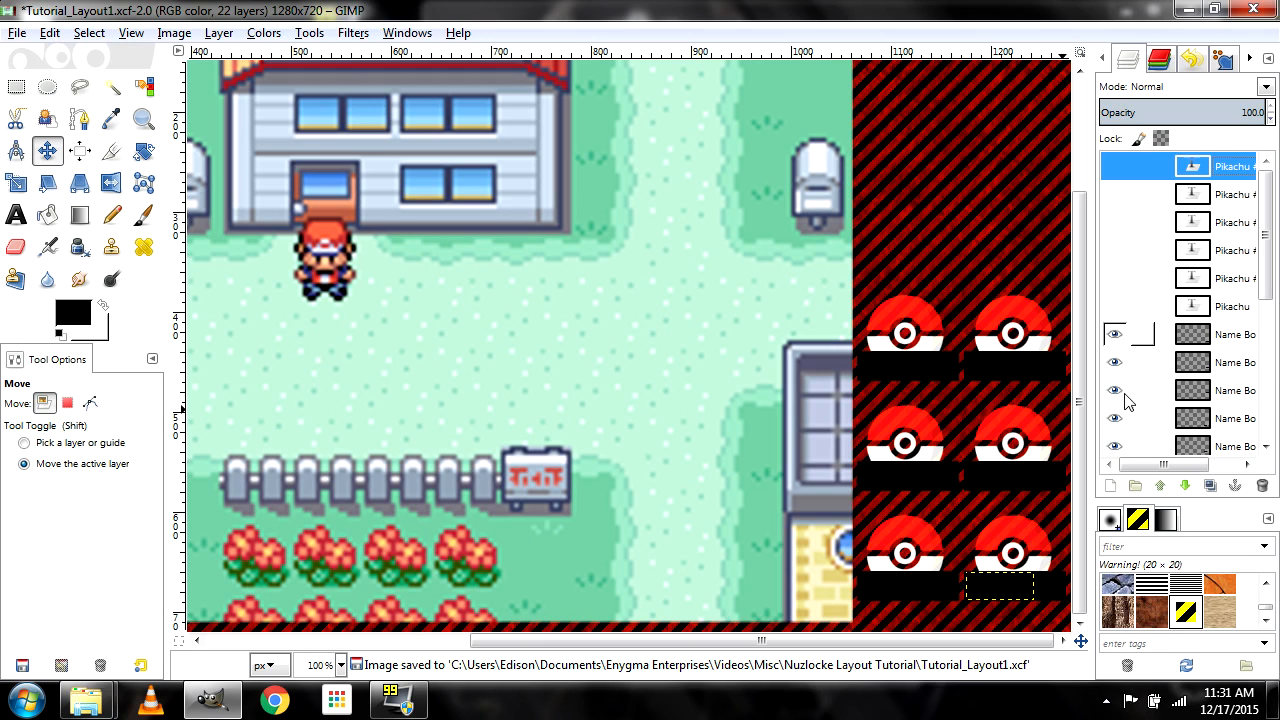
{"action": "left_click", "coordinate": [1114, 308]}
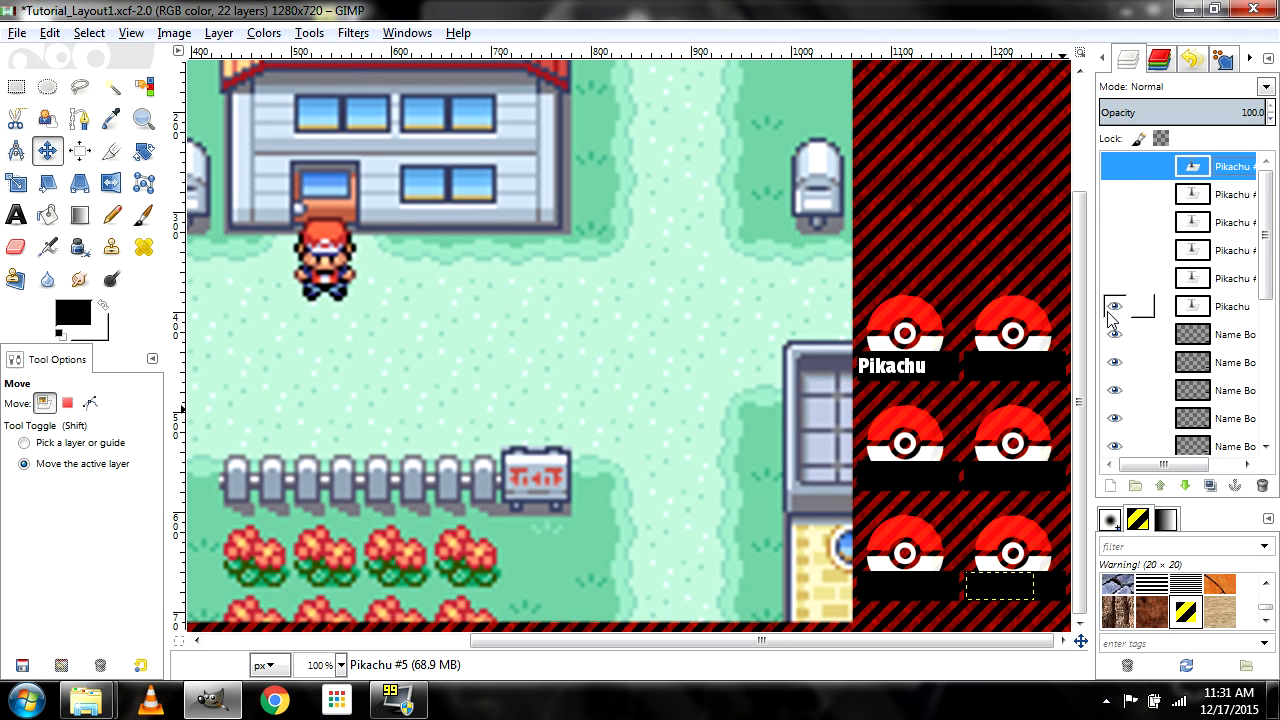
Replace the text in the top-left name box with "Charry"
{"action": "left_click", "coordinate": [16, 215]}
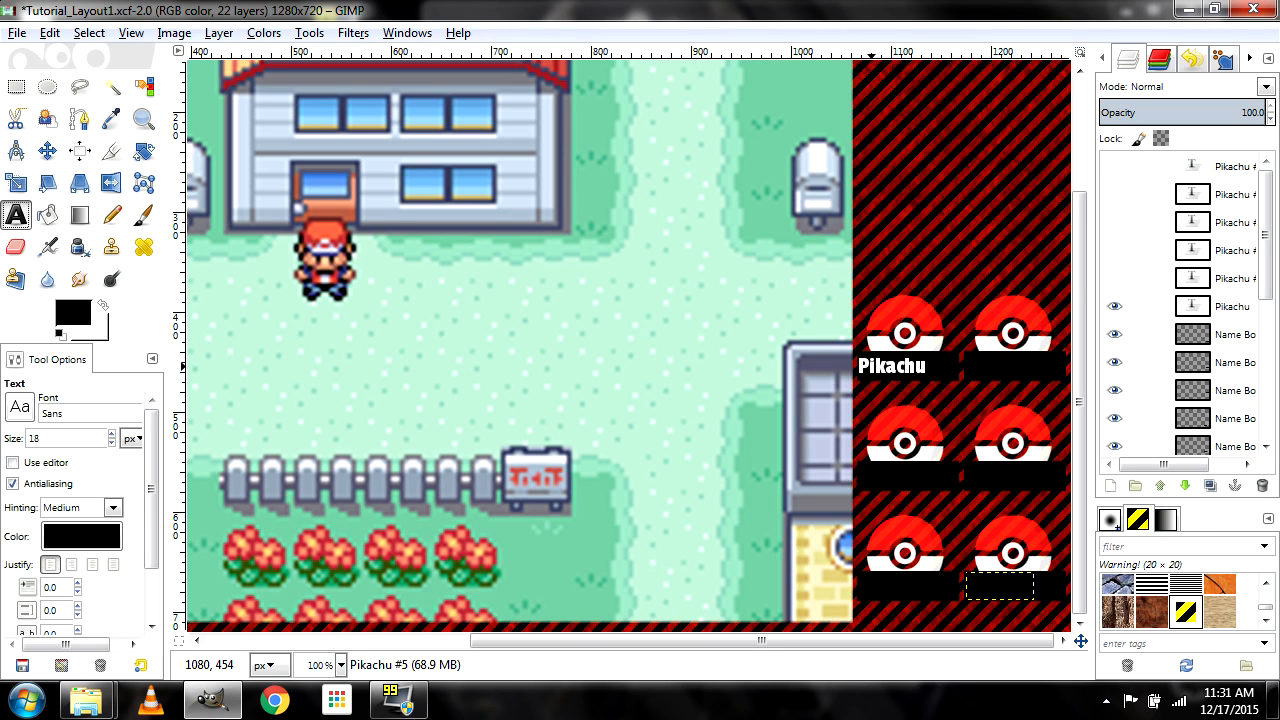
{"action": "left_click", "coordinate": [898, 365]}
{"action": "left_click_drag", "start_coordinate": [907, 377], "coordinate": [955, 377]}
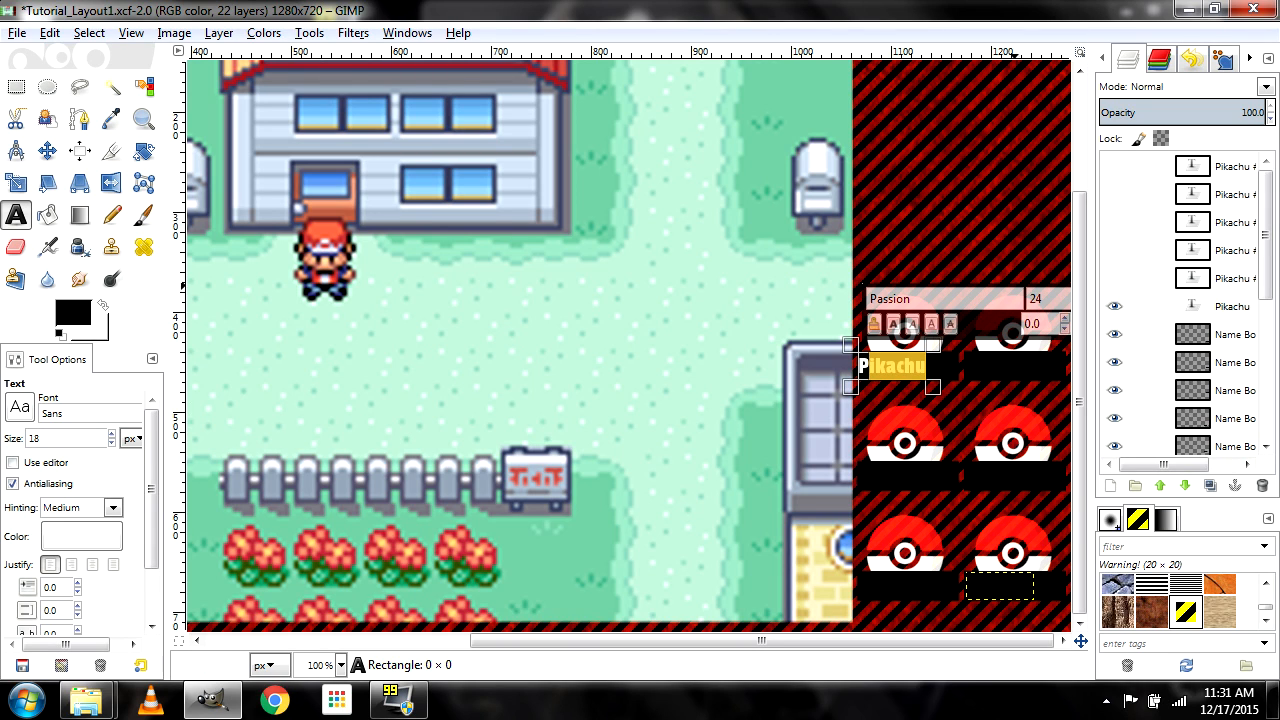
{"action": "type", "text": "Charry"}
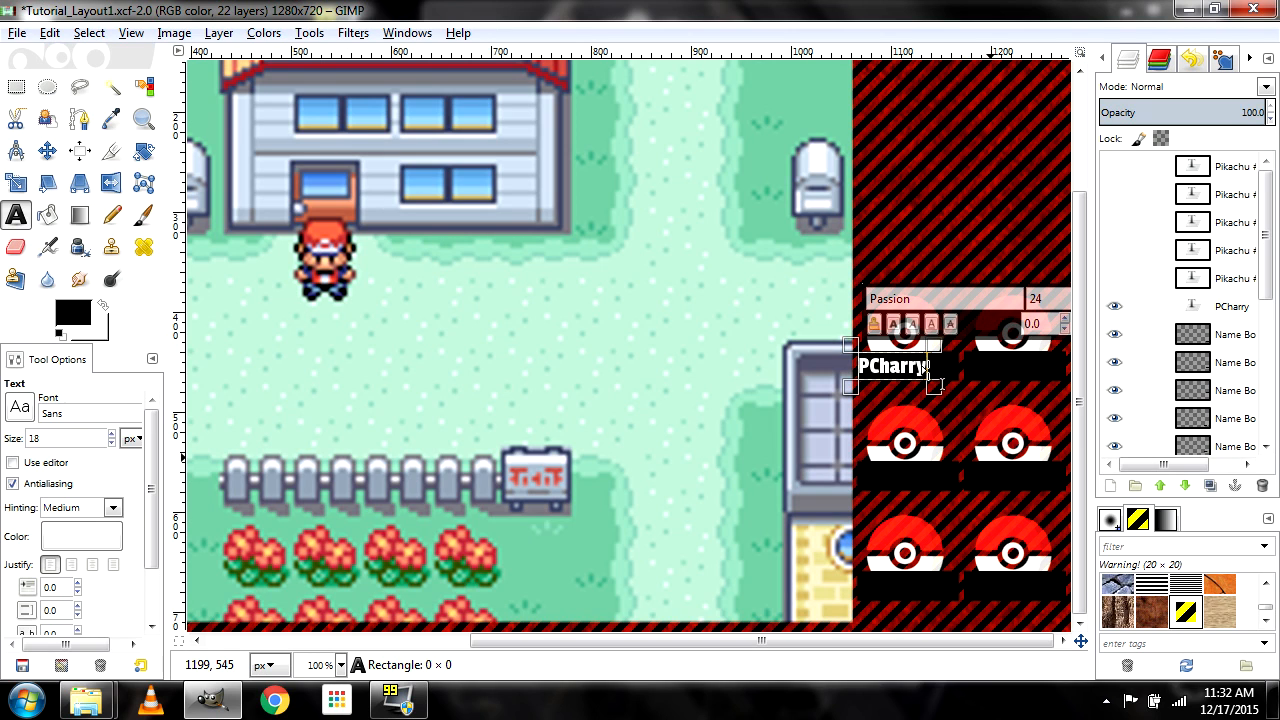
{"action": "left_click", "coordinate": [864, 368]}
{"action": "key", "text": "Delete"}
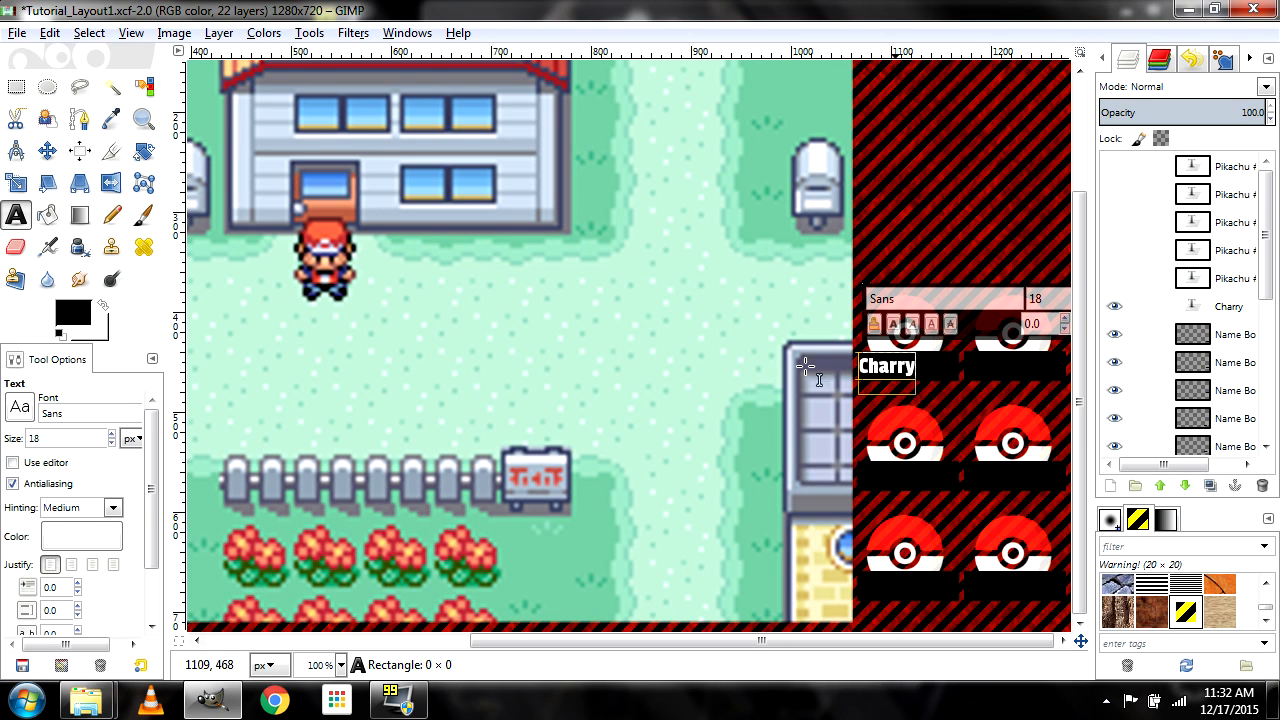
Change the top-left name text back to "Pikachu" and save the image
{"action": "left_click_drag", "start_coordinate": [870, 368], "coordinate": [946, 371]}
{"action": "type", "text": "Pikachu"}
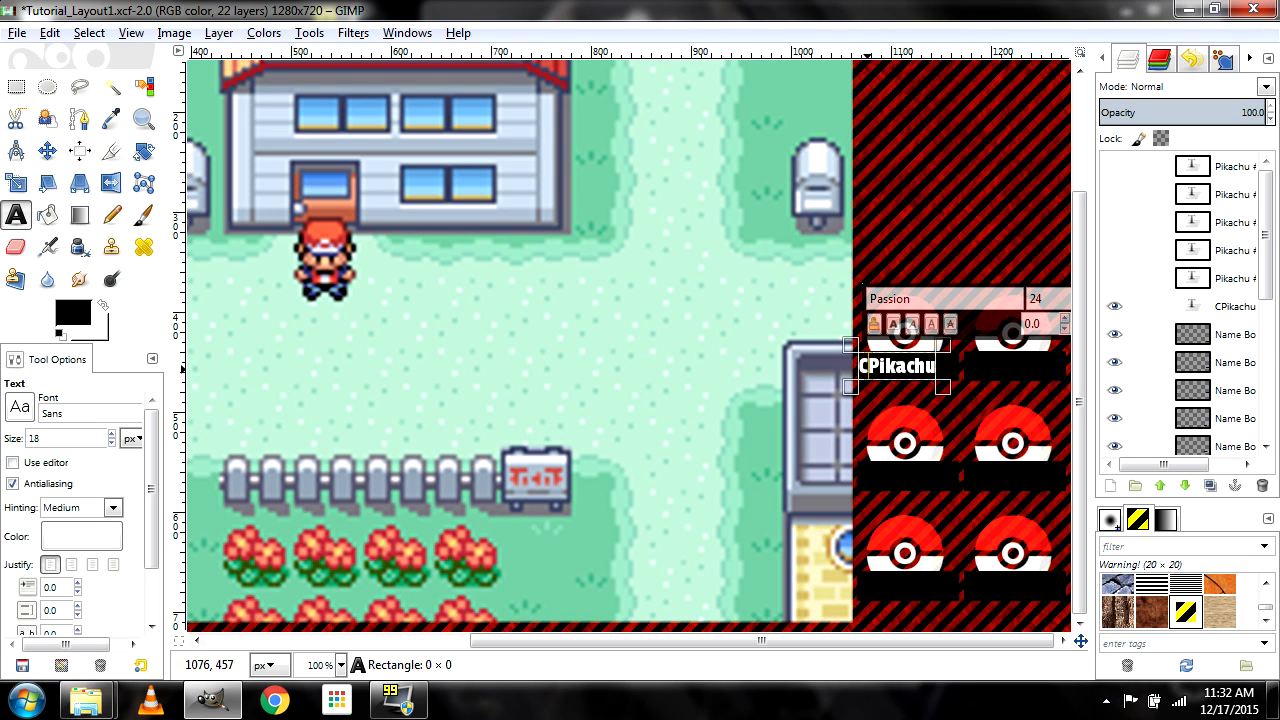
{"action": "left_click", "coordinate": [868, 369]}
{"action": "key", "text": "BackSpace"}
{"action": "left_click", "coordinate": [47, 151]}
{"action": "key", "text": "ctrl+s"}
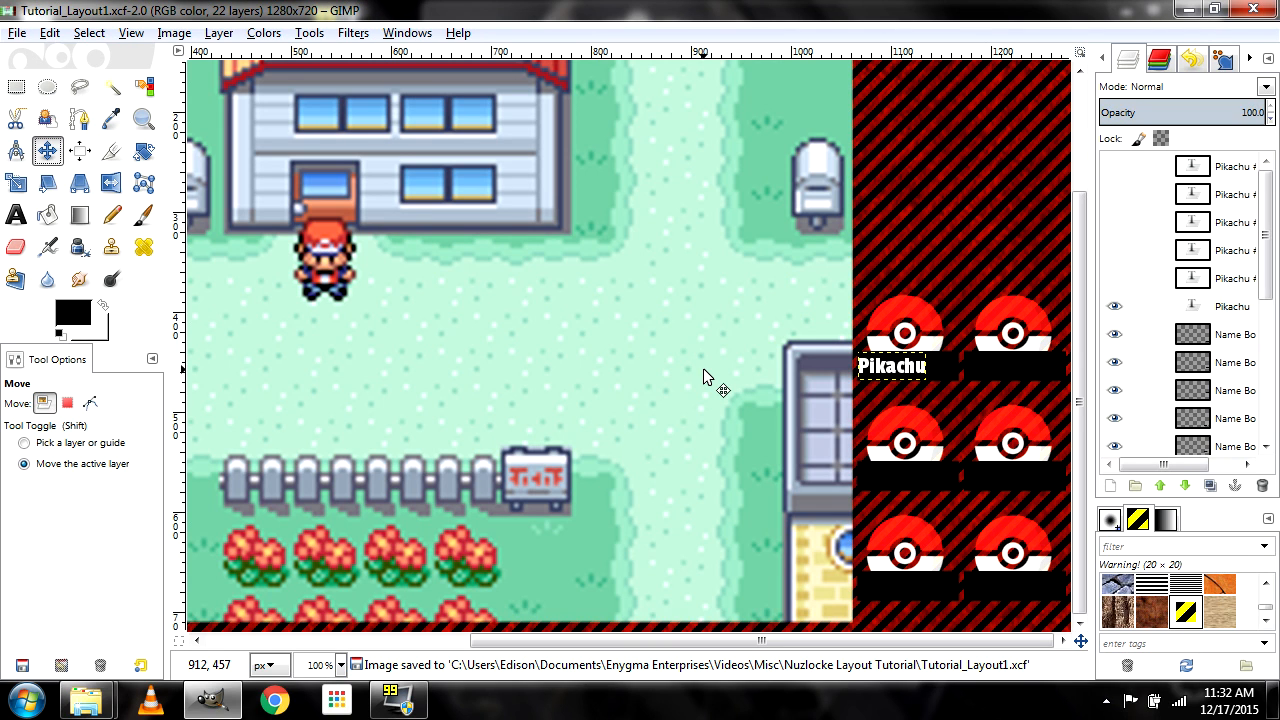
Switch to the NuzTut Graphics window in Windows Explorer and open the Pokemon Graphics folder inside Enygma Enterprises
{"action": "key", "text": "minus"}
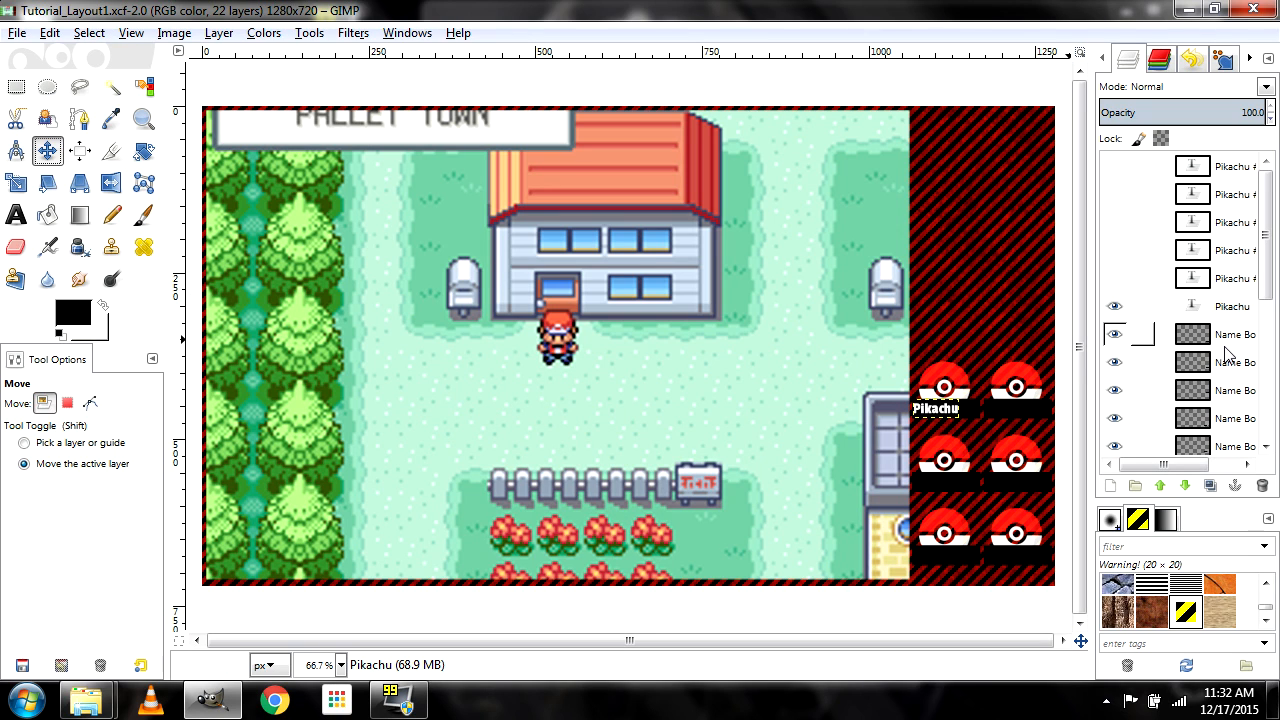
{"action": "mouse_move", "coordinate": [1266, 273]}
{"action": "left_mouse_down"}
{"action": "mouse_move", "coordinate": [1267, 342]}
{"action": "mouse_move", "coordinate": [1266, 295]}
{"action": "left_mouse_up"}
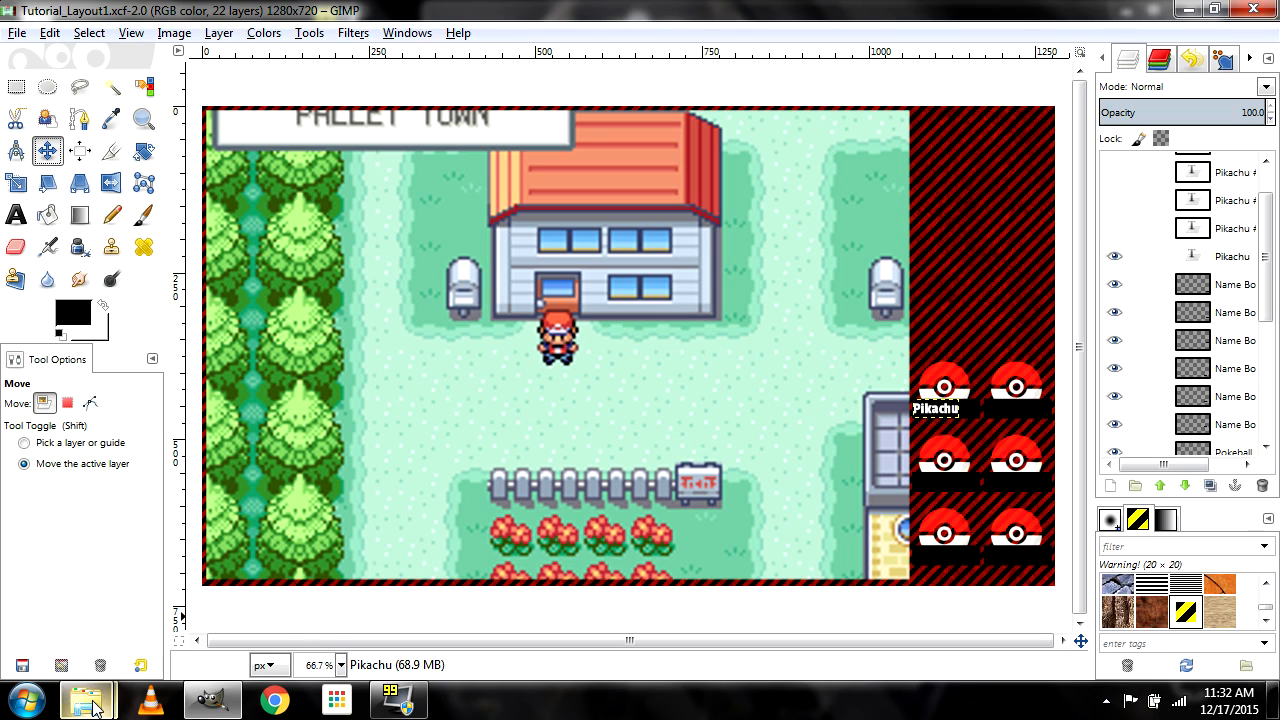
{"action": "mouse_move", "coordinate": [95, 702]}
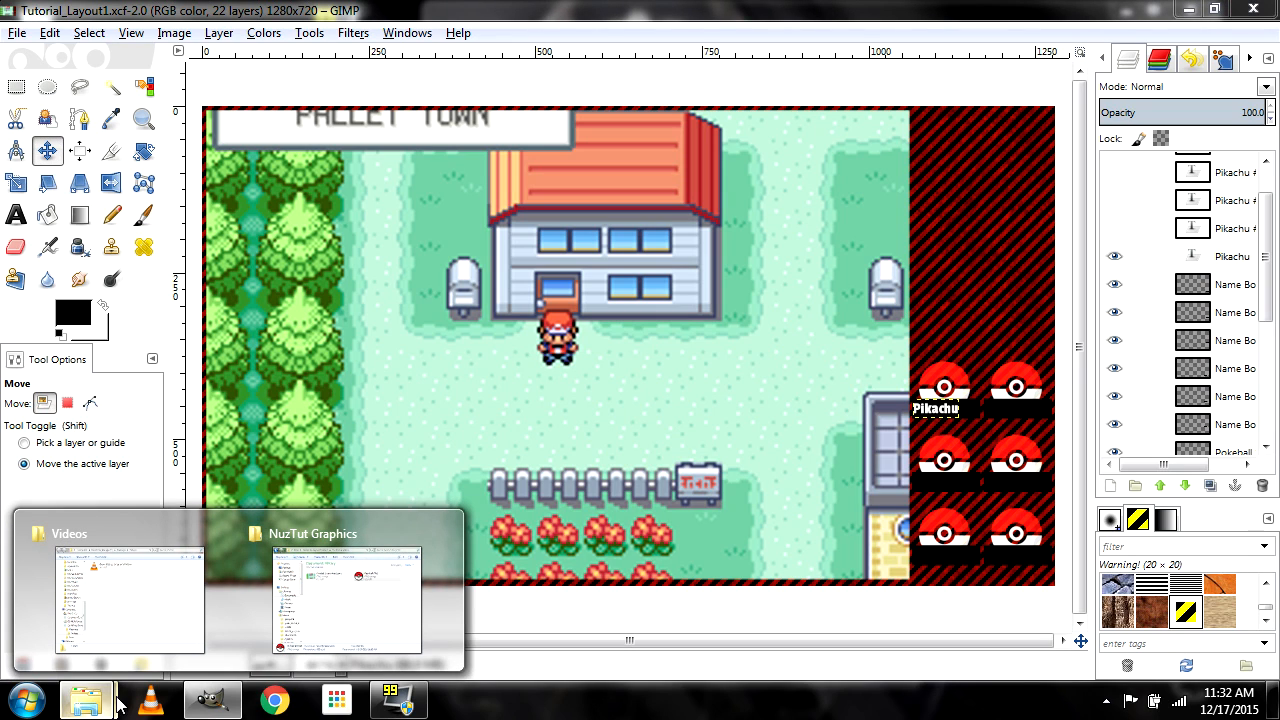
{"action": "left_click", "coordinate": [386, 594]}
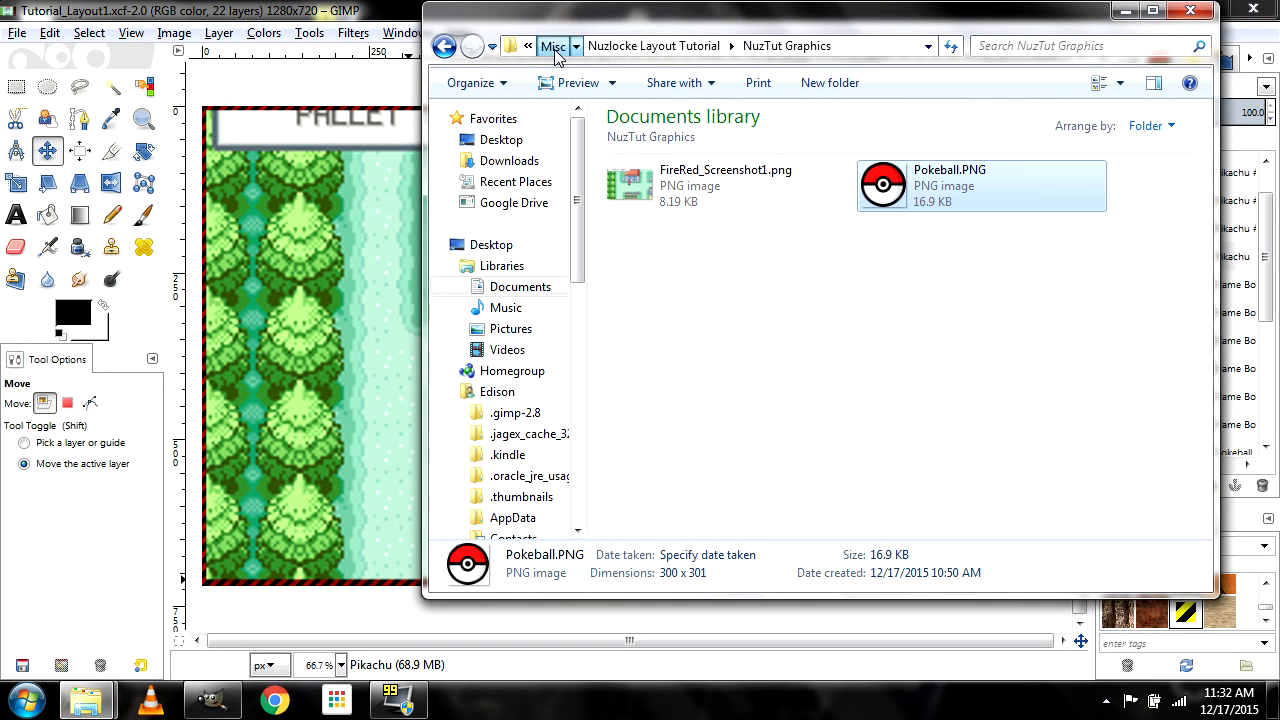
{"action": "left_click", "coordinate": [550, 46]}
{"action": "left_click", "coordinate": [690, 46]}
{"action": "double_click", "coordinate": [726, 252]}
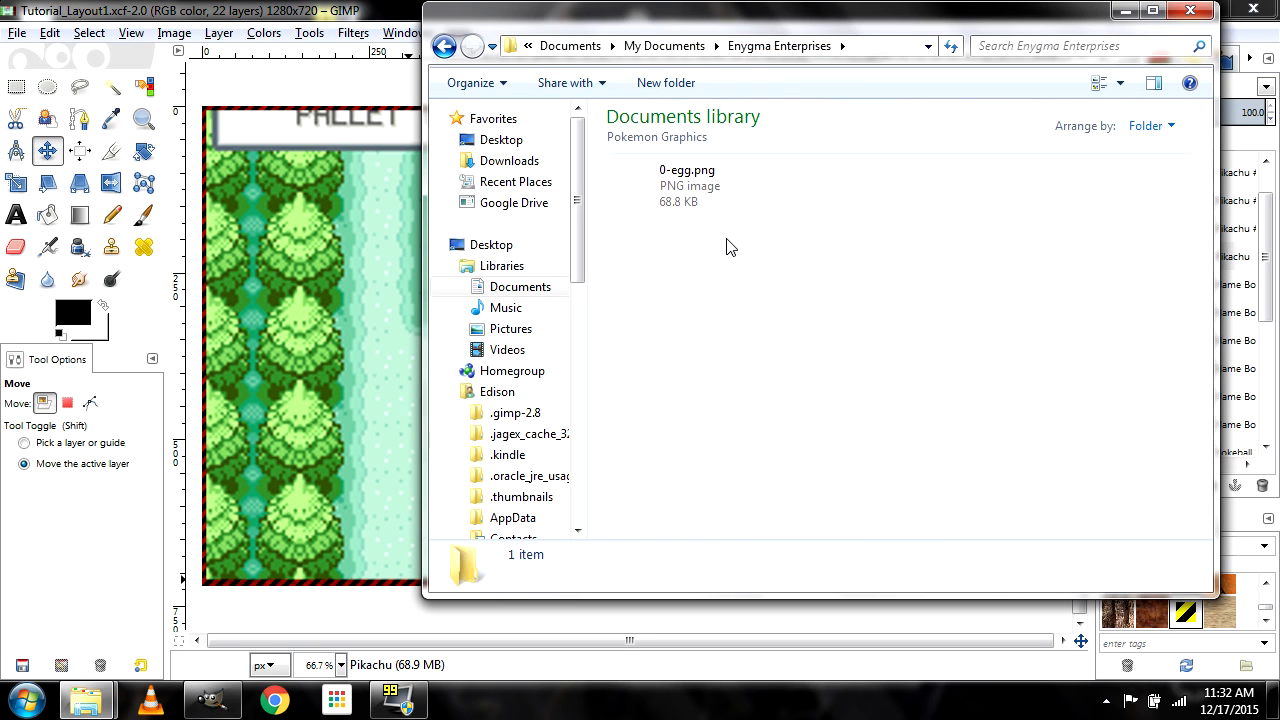
Look through the numbered PNG images in the Pokemon Graphics folder for the Pikachu picture
{"action": "scroll", "coordinate": [1171, 324], "scroll_direction": "down", "scroll_amount": 5}
{"action": "scroll", "coordinate": [1173, 326], "scroll_direction": "down", "scroll_amount": 20}
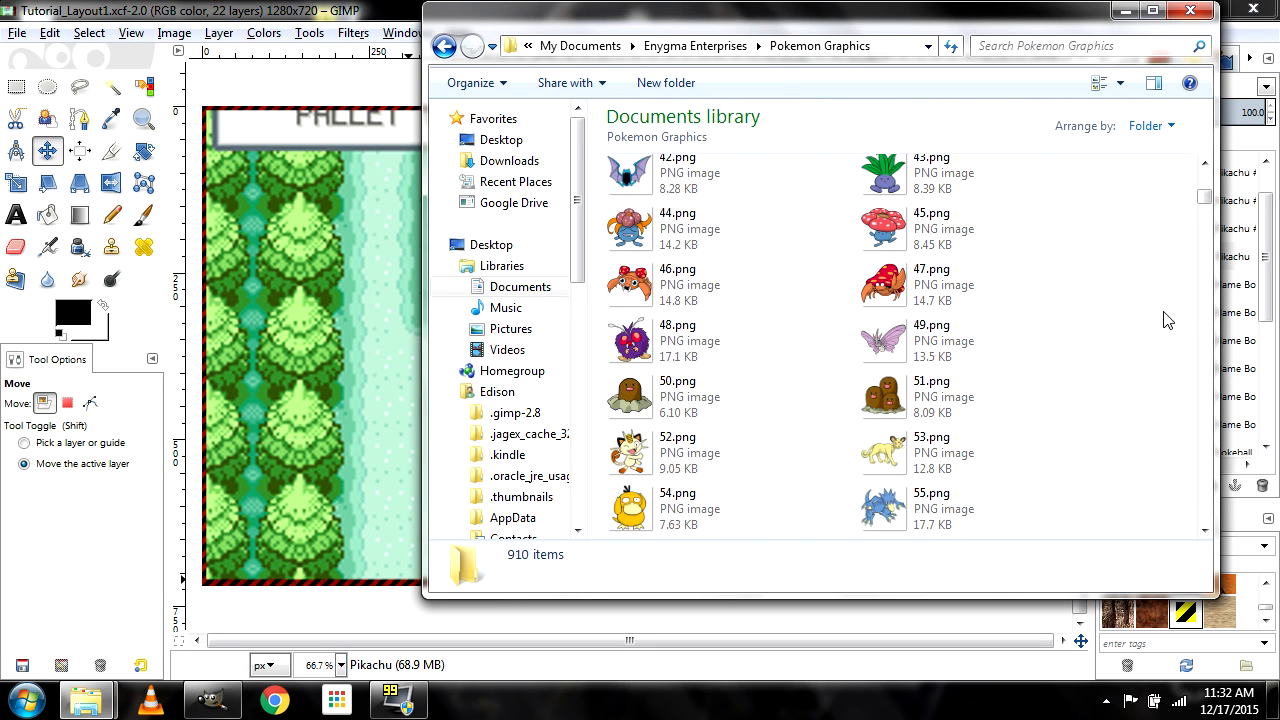
{"action": "scroll", "coordinate": [1150, 325], "scroll_direction": "down", "scroll_amount": 17}
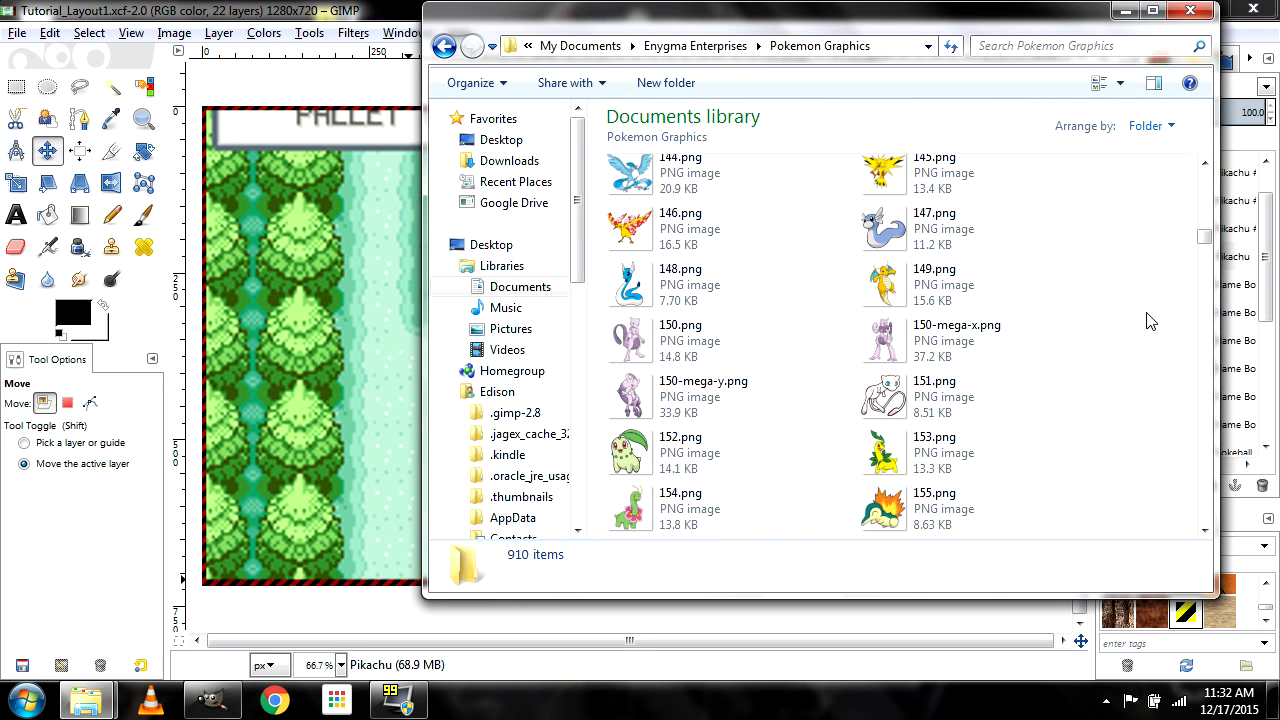
{"action": "scroll", "coordinate": [1148, 318], "scroll_direction": "up", "scroll_amount": 9}
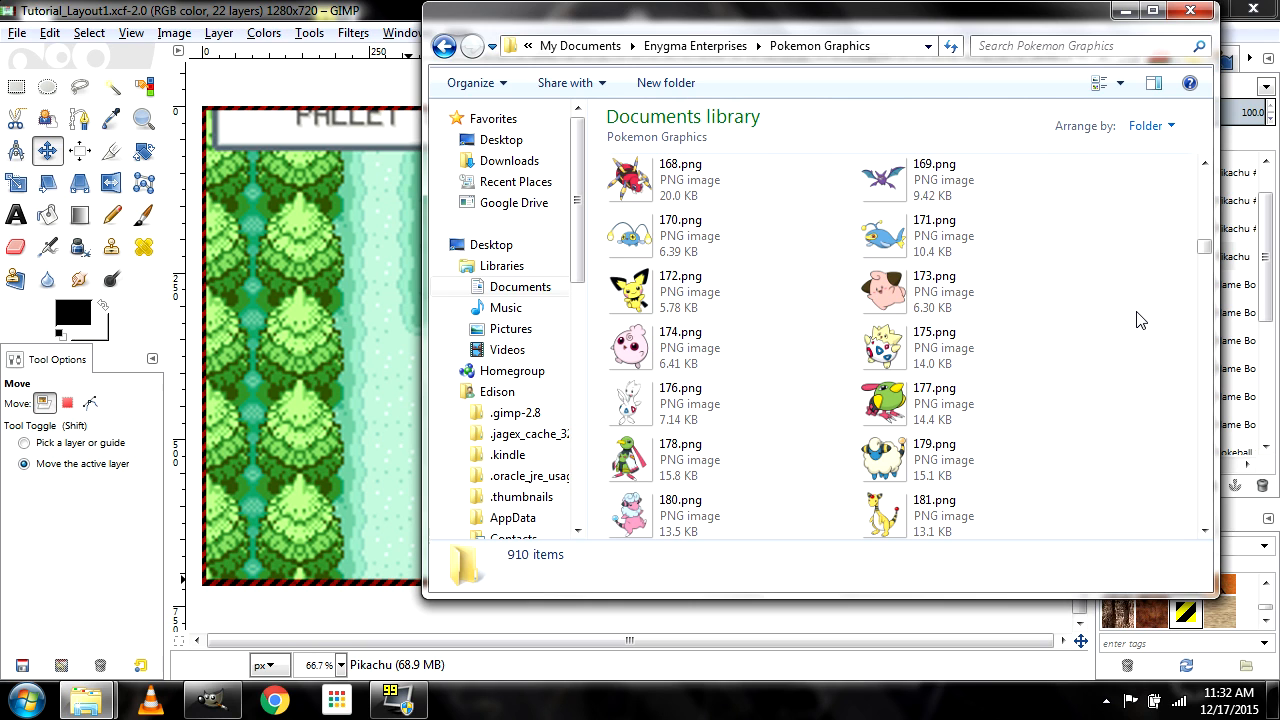
{"action": "scroll", "coordinate": [1138, 320], "scroll_direction": "up", "scroll_amount": 10}
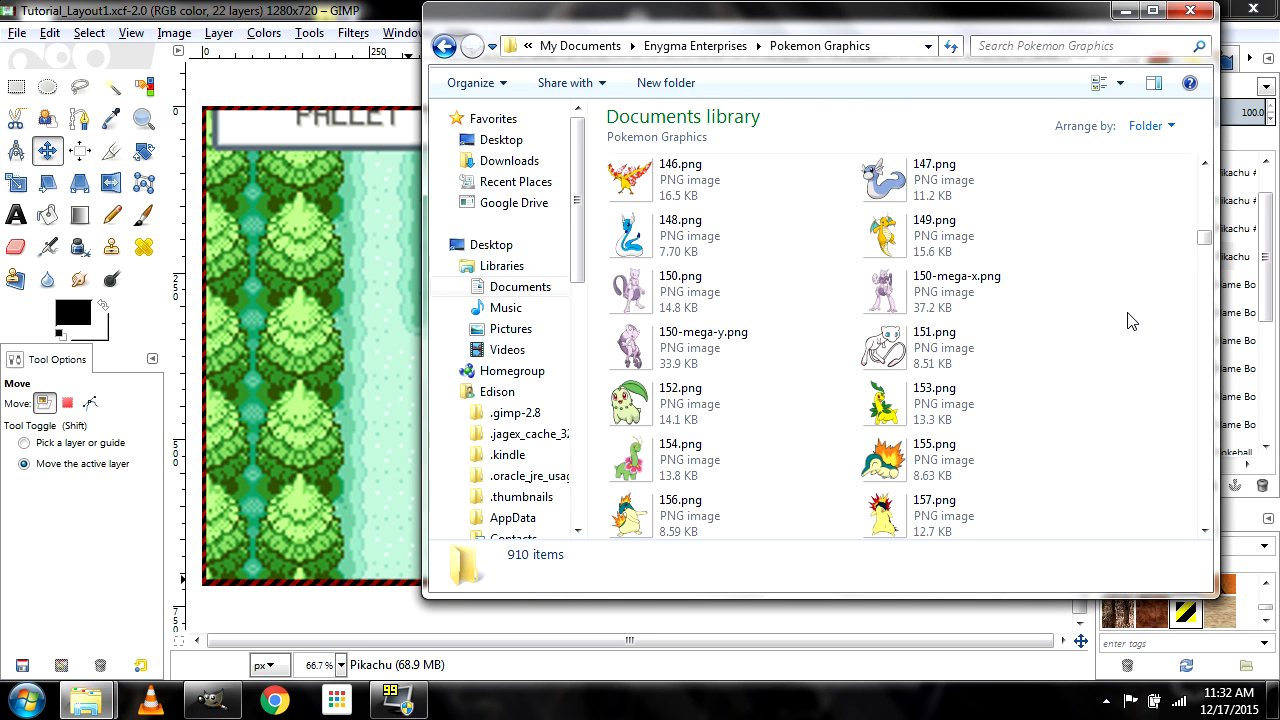
{"action": "scroll", "coordinate": [1125, 325], "scroll_direction": "down", "scroll_amount": 3}
{"action": "scroll", "coordinate": [1122, 328], "scroll_direction": "up", "scroll_amount": 14}
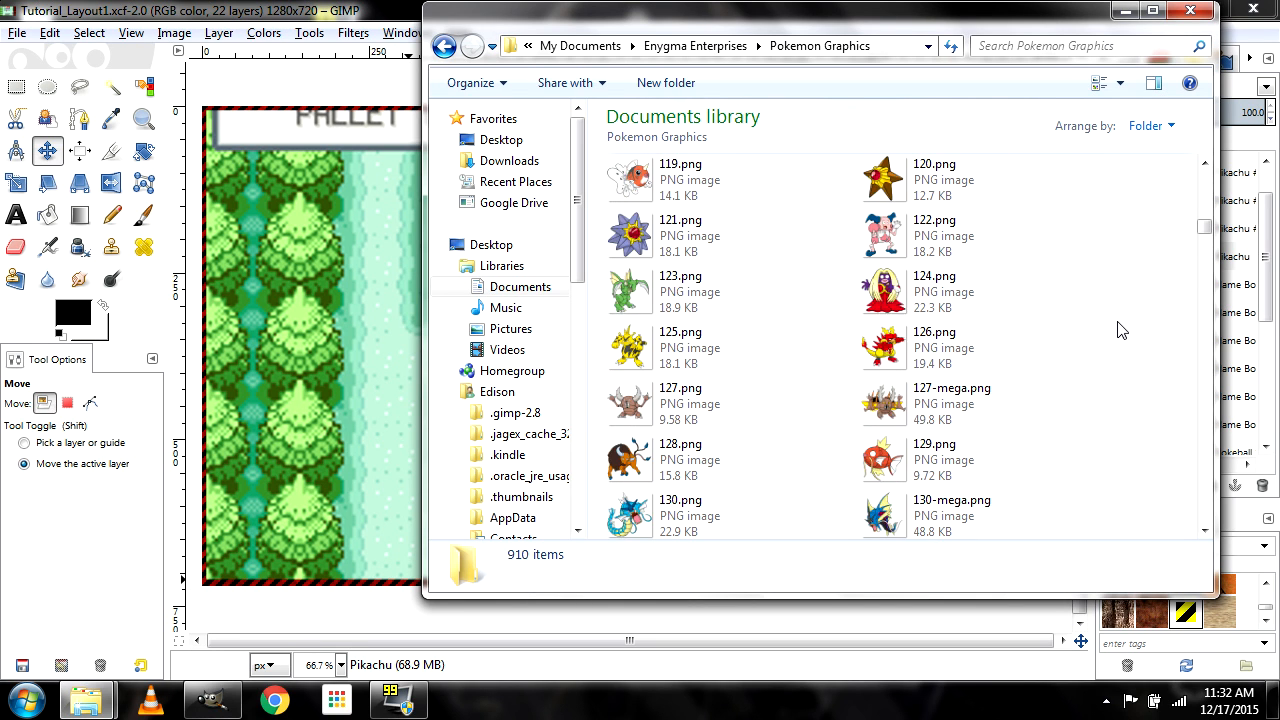
{"action": "scroll", "coordinate": [1121, 331], "scroll_direction": "up", "scroll_amount": 6}
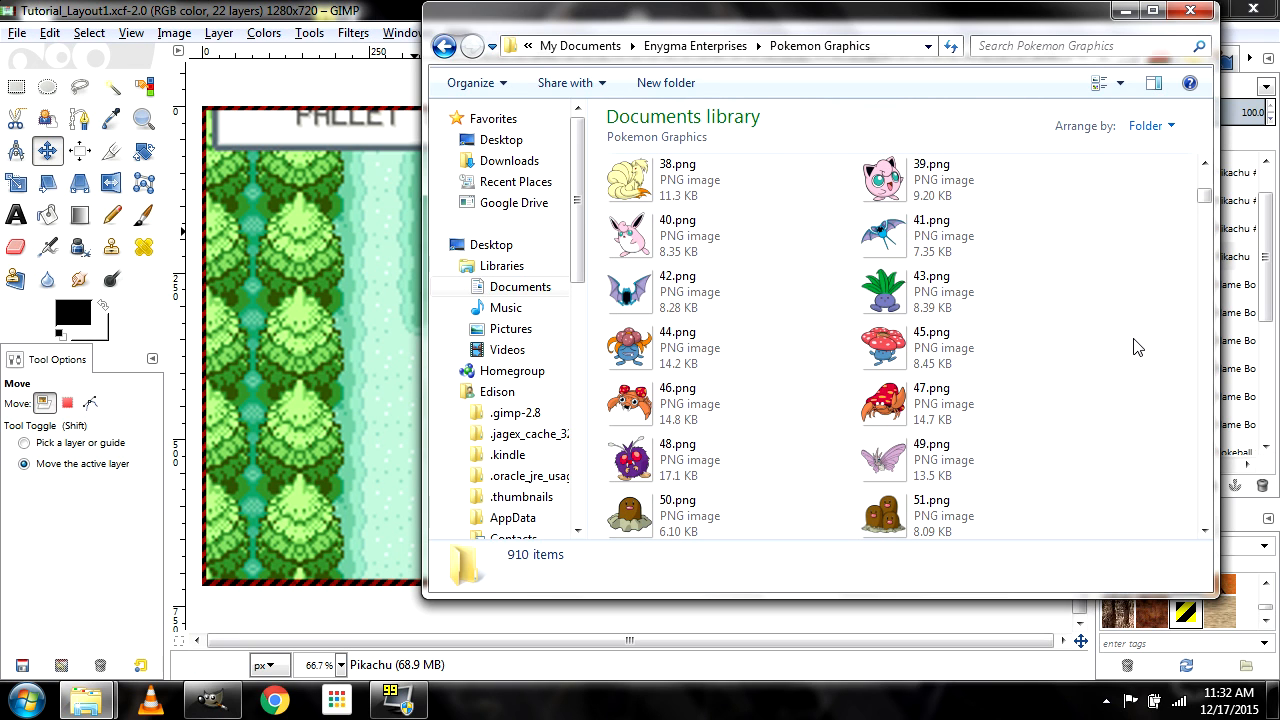
{"action": "scroll", "coordinate": [1136, 340], "scroll_direction": "up", "scroll_amount": 6}
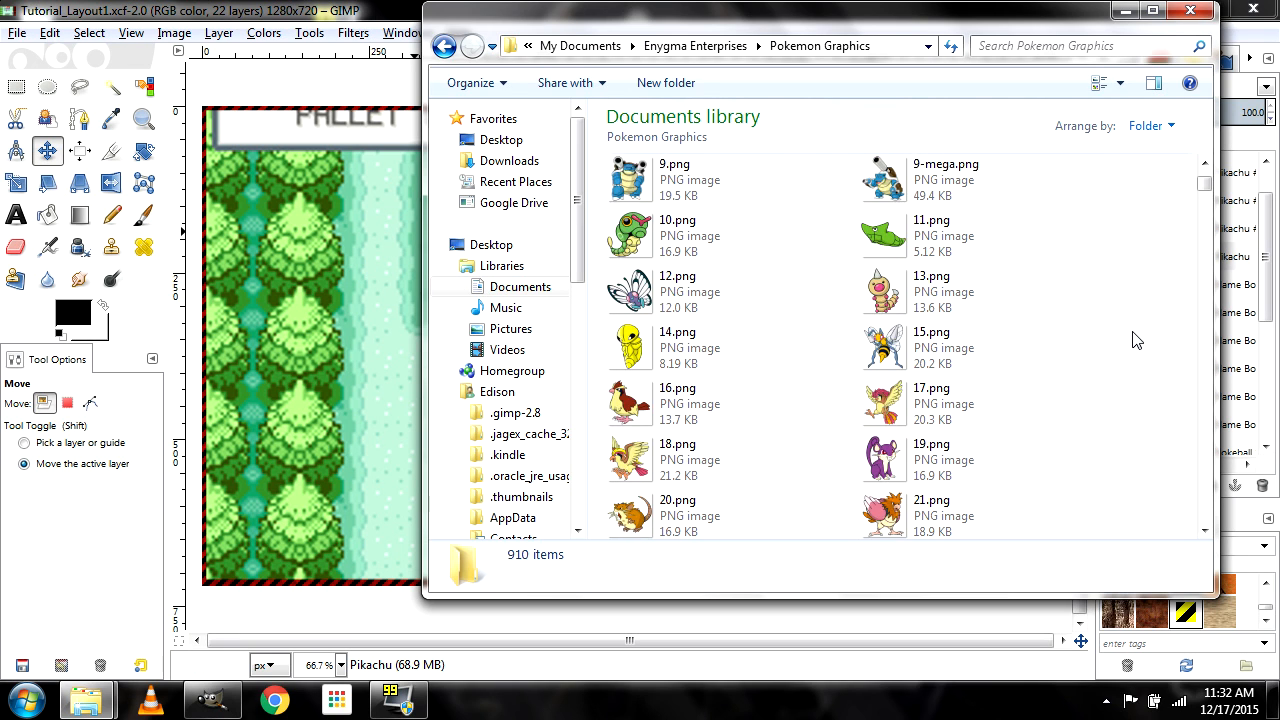
{"action": "scroll", "coordinate": [1132, 340], "scroll_direction": "down", "scroll_amount": 2}
{"action": "scroll", "coordinate": [1124, 340], "scroll_direction": "down", "scroll_amount": 1}
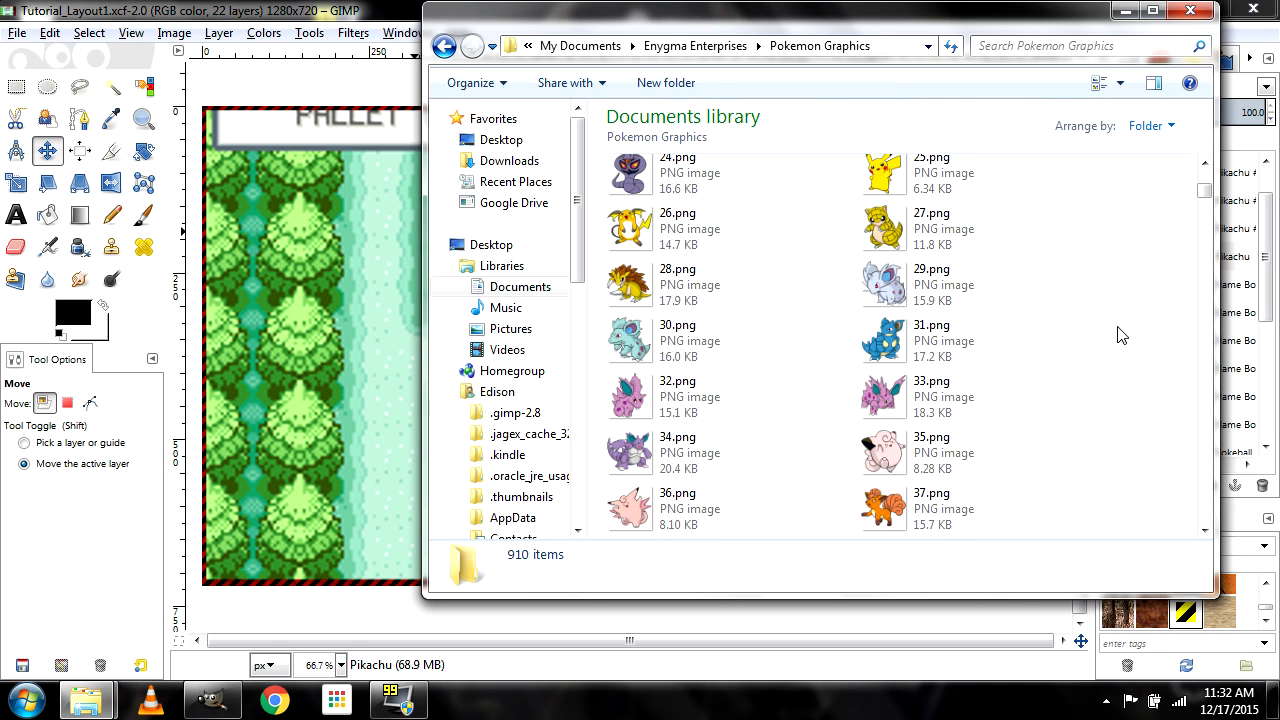
{"action": "scroll", "coordinate": [1023, 249], "scroll_direction": "up", "scroll_amount": 1}
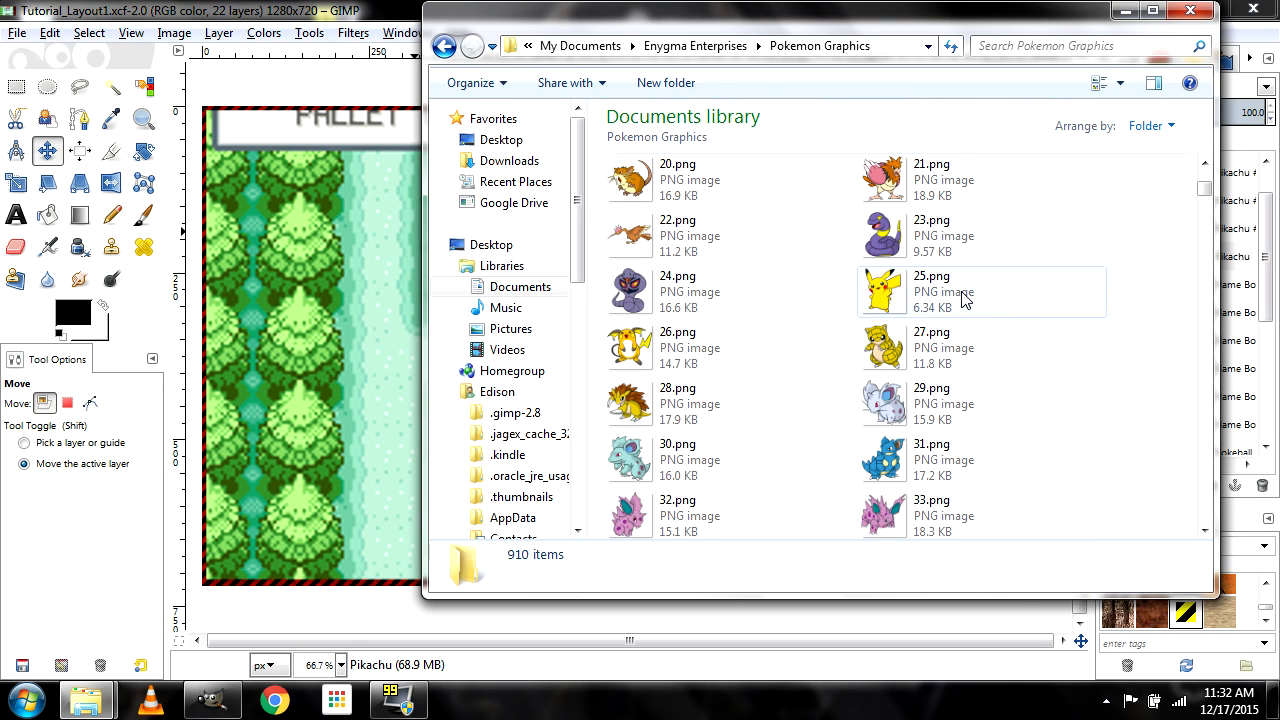
Add 25.png from the Pokemon Graphics folder as a layer and place it between the Name Box and Pokeball layers
{"action": "left_click", "coordinate": [950, 305]}
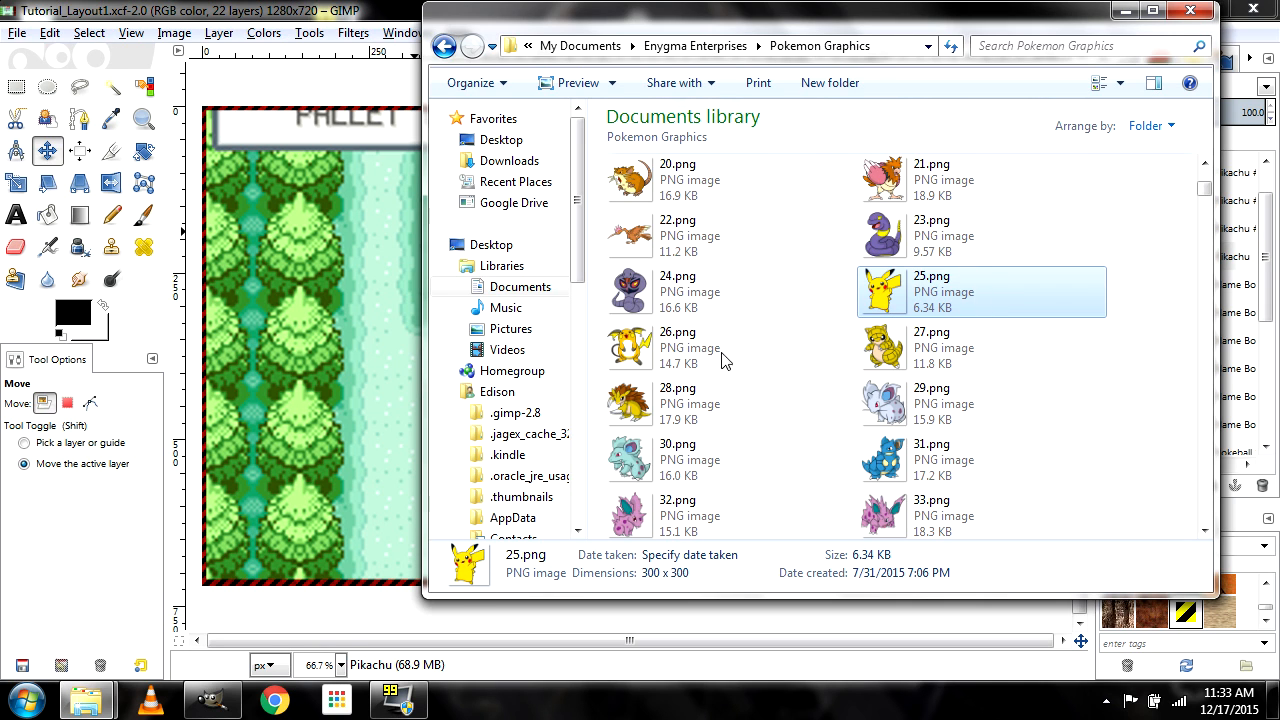
{"action": "left_click_drag", "start_coordinate": [261, 354], "coordinate": [262, 356]}
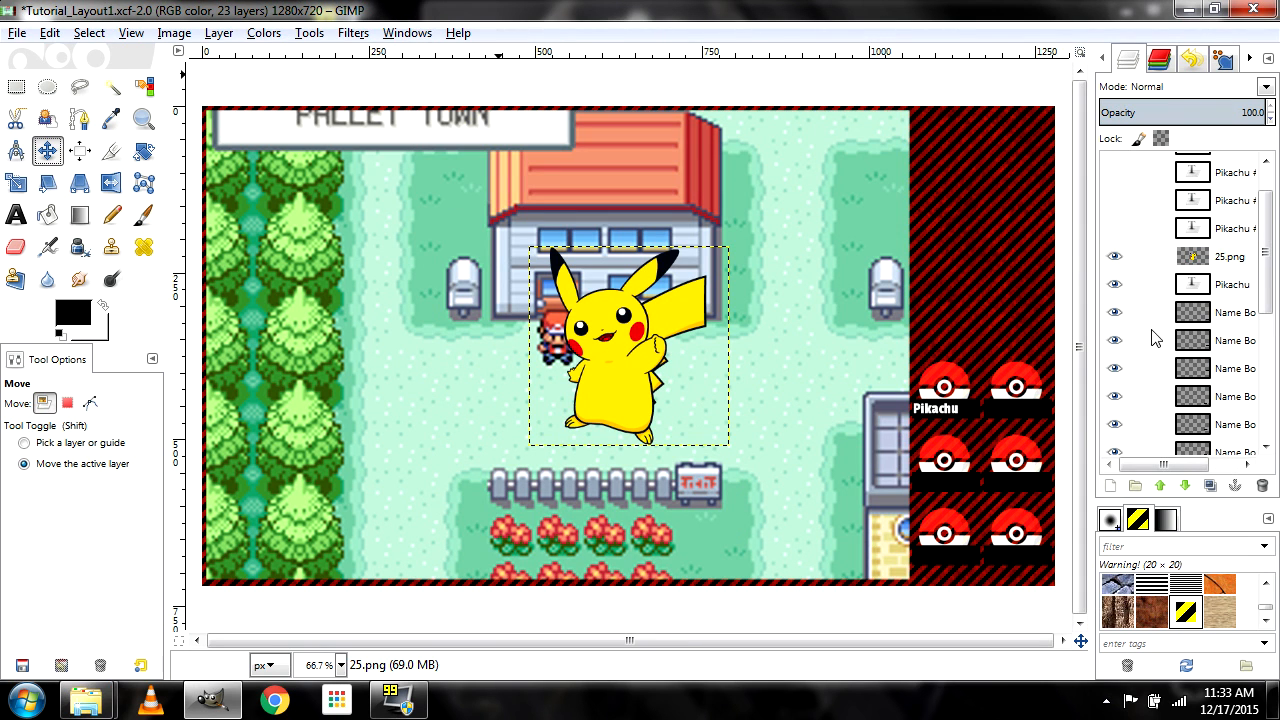
{"action": "left_click_drag", "start_coordinate": [1243, 256], "coordinate": [1238, 318]}
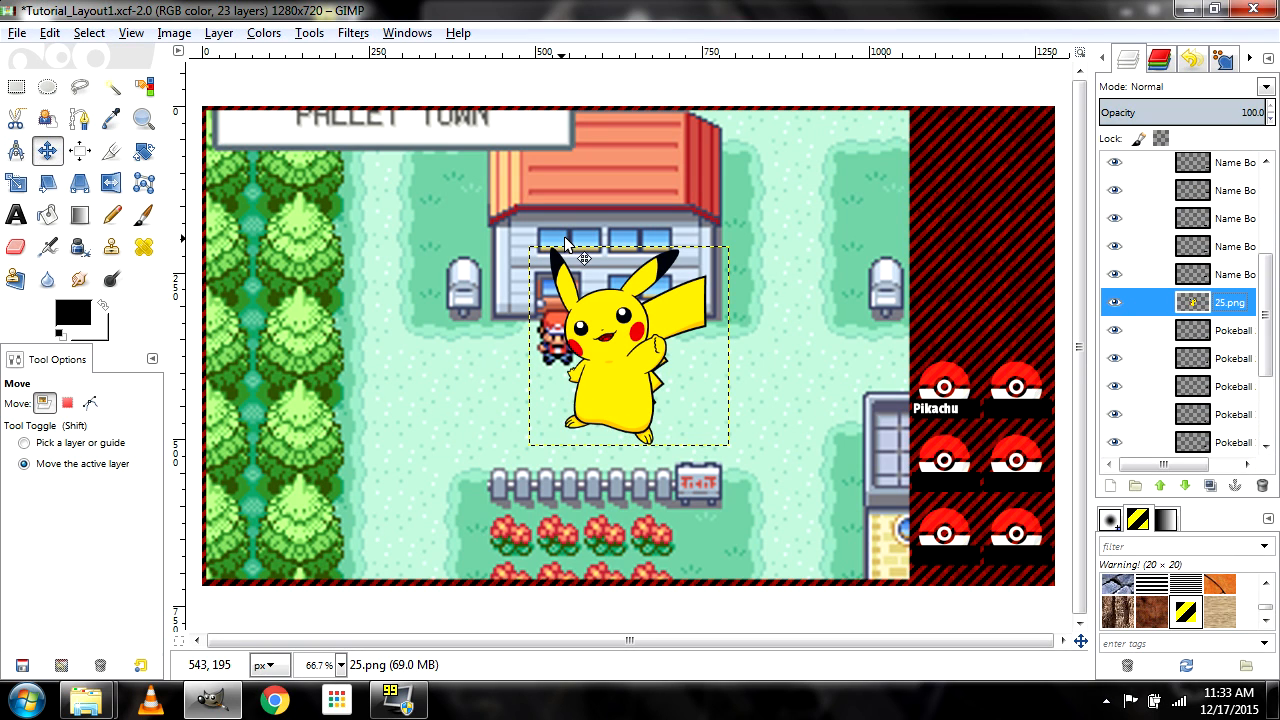
{"action": "scroll", "coordinate": [1268, 282], "scroll_direction": "up", "scroll_amount": 1}
{"action": "left_click_drag", "start_coordinate": [1268, 282], "coordinate": [1262, 248]}
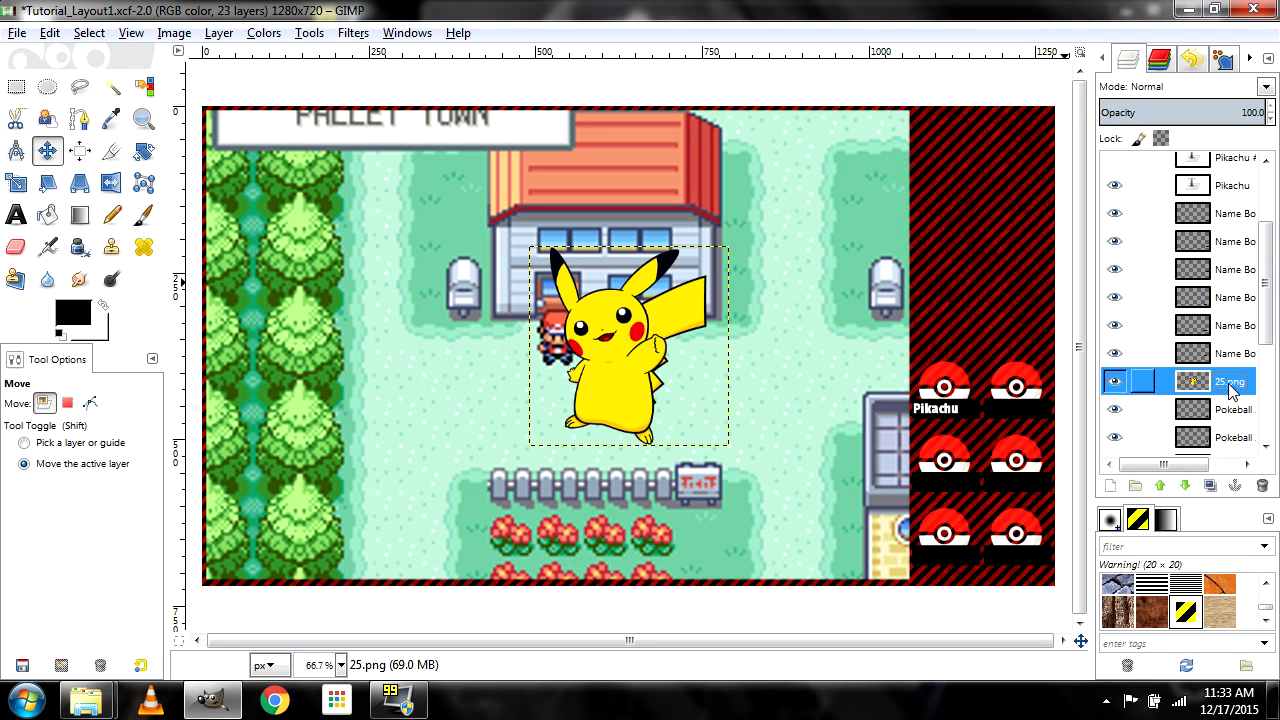
{"action": "left_click", "coordinate": [86, 700]}
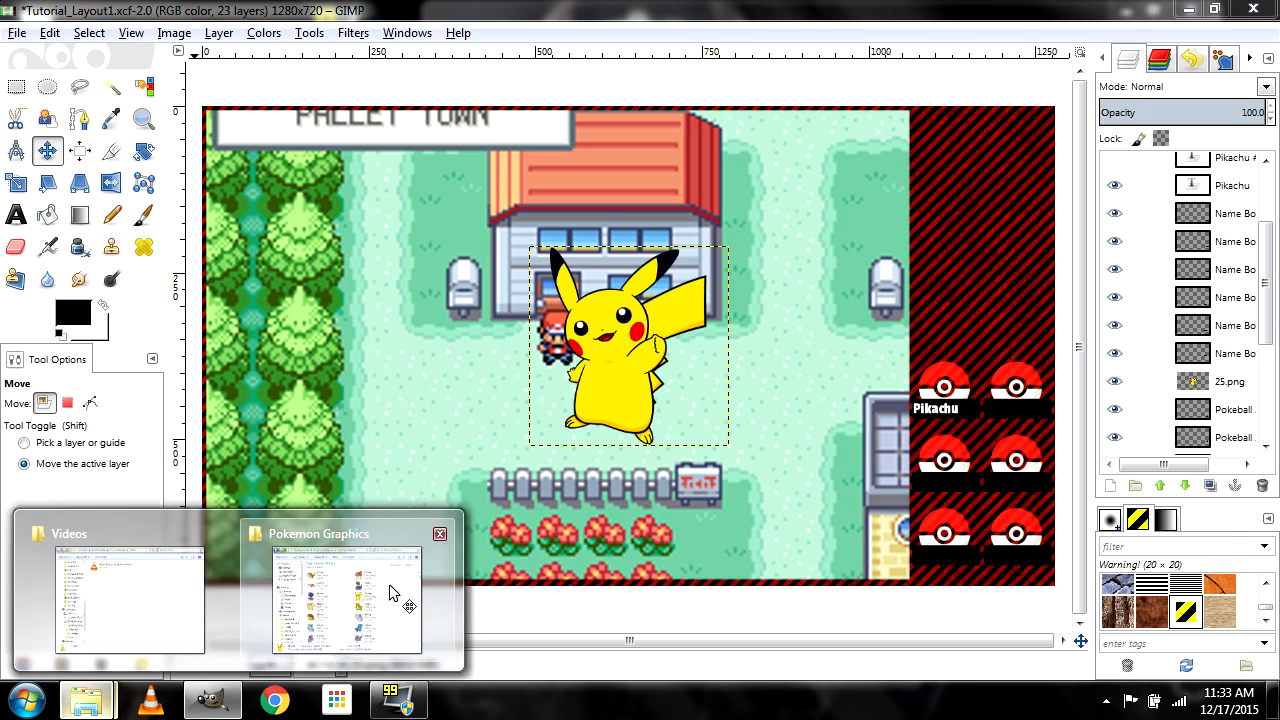
{"action": "left_click", "coordinate": [390, 588]}
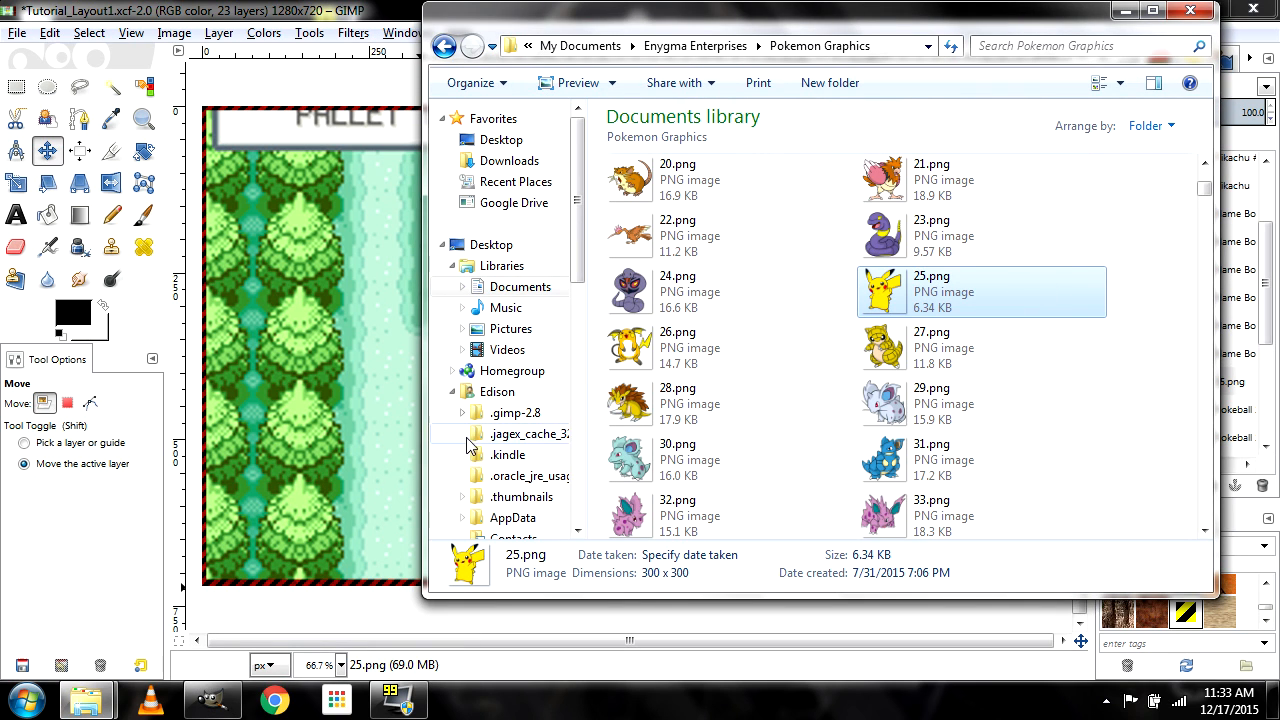
{"action": "left_click", "coordinate": [318, 12]}
Shift the large Pikachu image slightly away from the player character and rename its 25.png layer to "Pikachu"
{"action": "left_click_drag", "start_coordinate": [622, 375], "coordinate": [661, 381]}
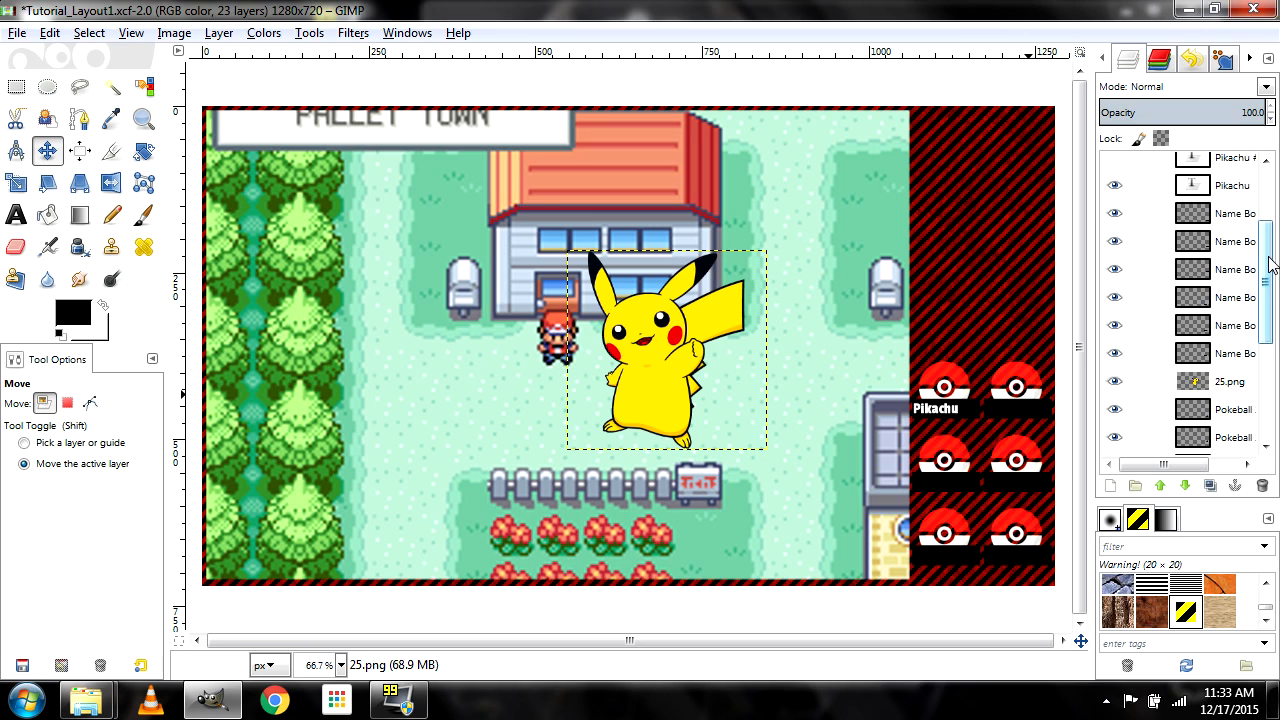
{"action": "left_click", "coordinate": [1240, 386]}
{"action": "double_click", "coordinate": [1232, 381]}
{"action": "key", "text": "Return"}
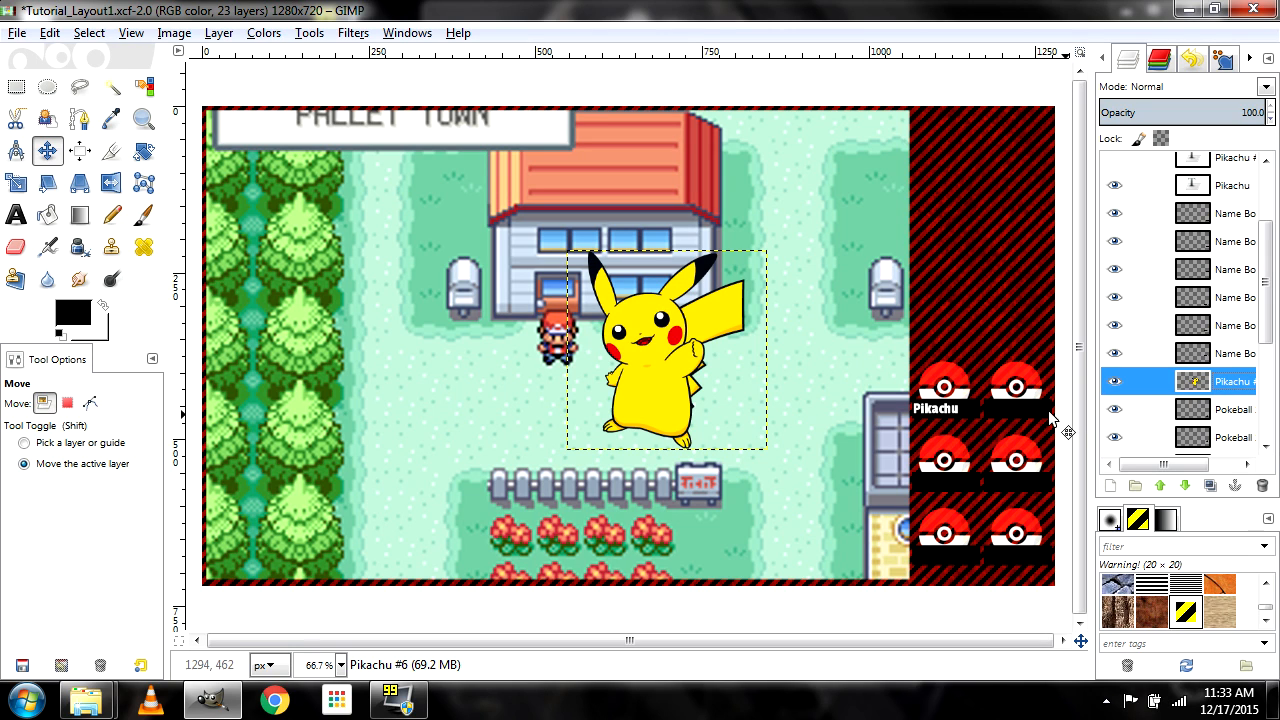
{"action": "double_click", "coordinate": [1228, 382]}
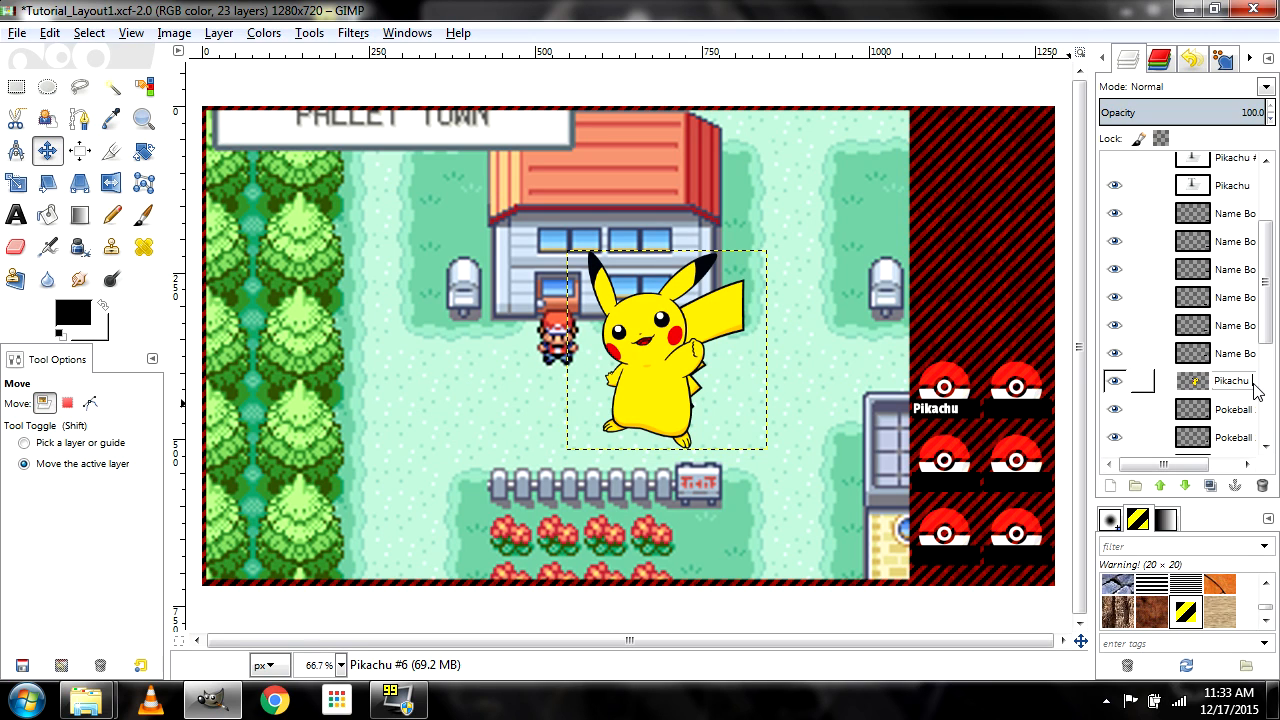
{"action": "key", "text": "Return"}
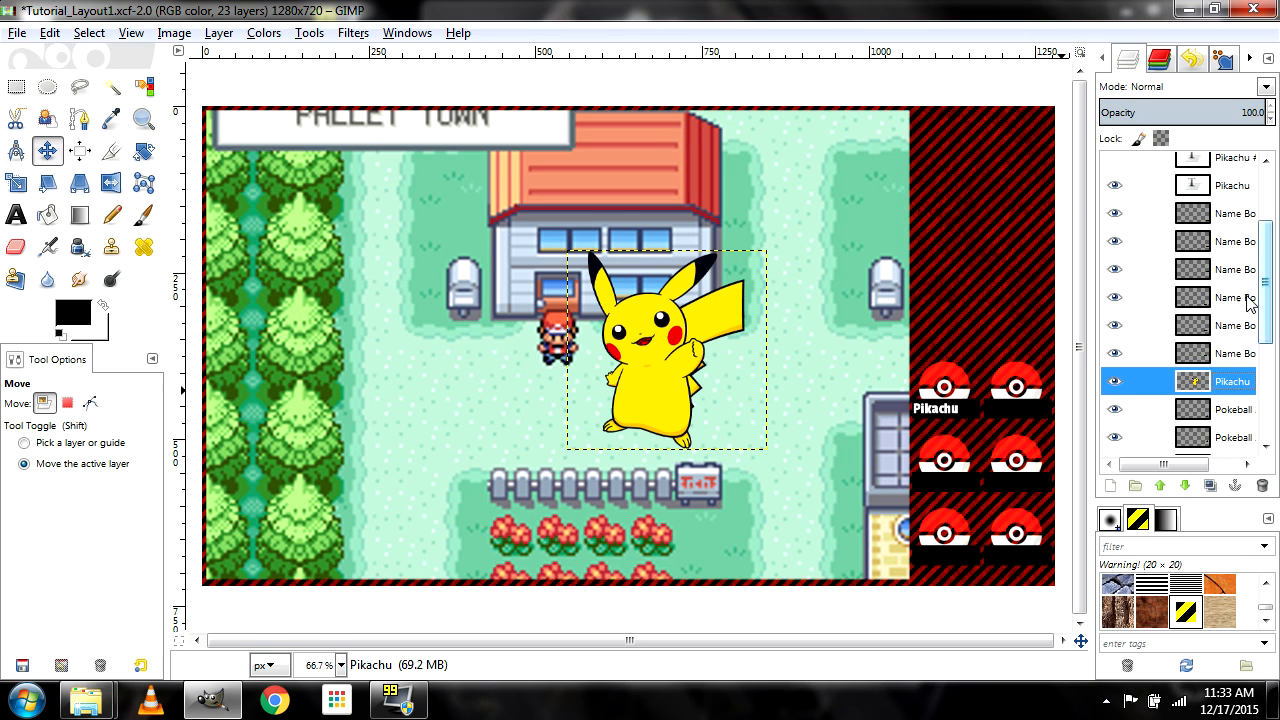
Move the Pikachu image to the open path beside the house and start scaling its layer
{"action": "left_click_drag", "start_coordinate": [705, 371], "coordinate": [775, 428]}
{"action": "left_click_drag", "start_coordinate": [726, 365], "coordinate": [907, 427]}
{"action": "left_click_drag", "start_coordinate": [977, 447], "coordinate": [731, 412]}
{"action": "left_click", "coordinate": [15, 184]}
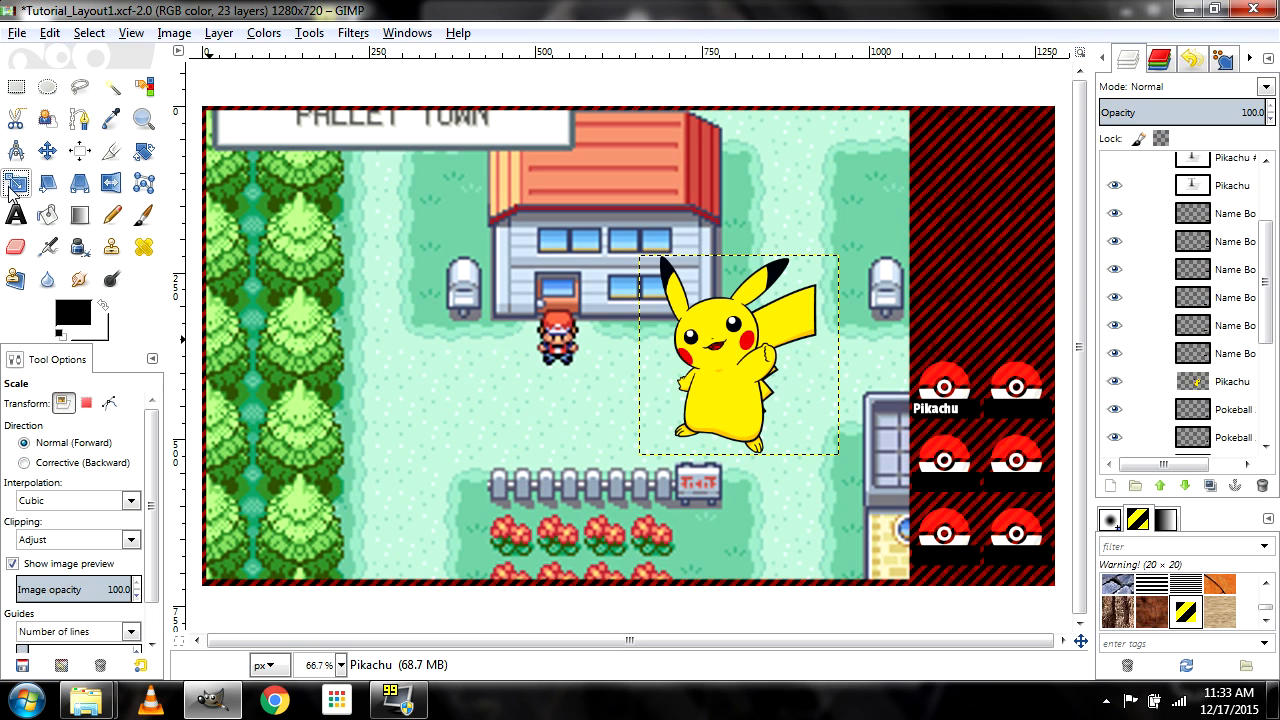
{"action": "left_click", "coordinate": [717, 345]}
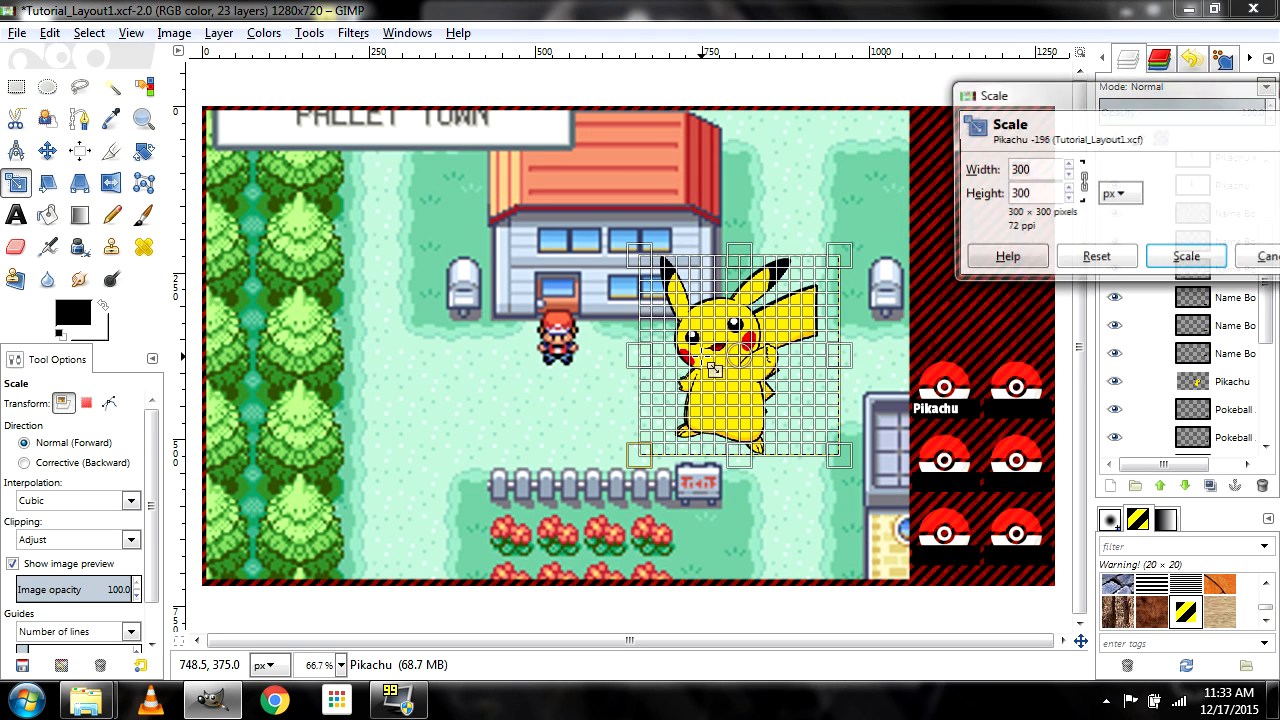
{"action": "left_click", "coordinate": [1084, 184]}
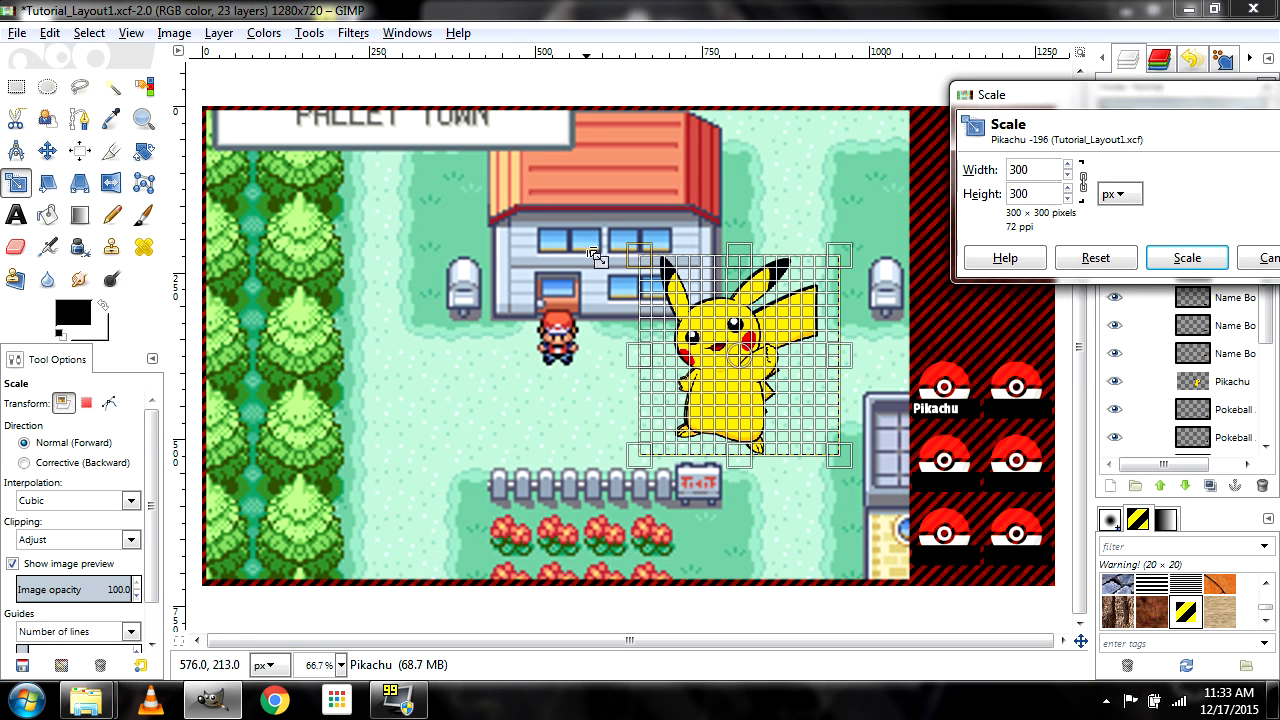
{"action": "left_click", "coordinate": [1084, 184]}
{"action": "left_click_drag", "start_coordinate": [740, 256], "coordinate": [981, 392]}
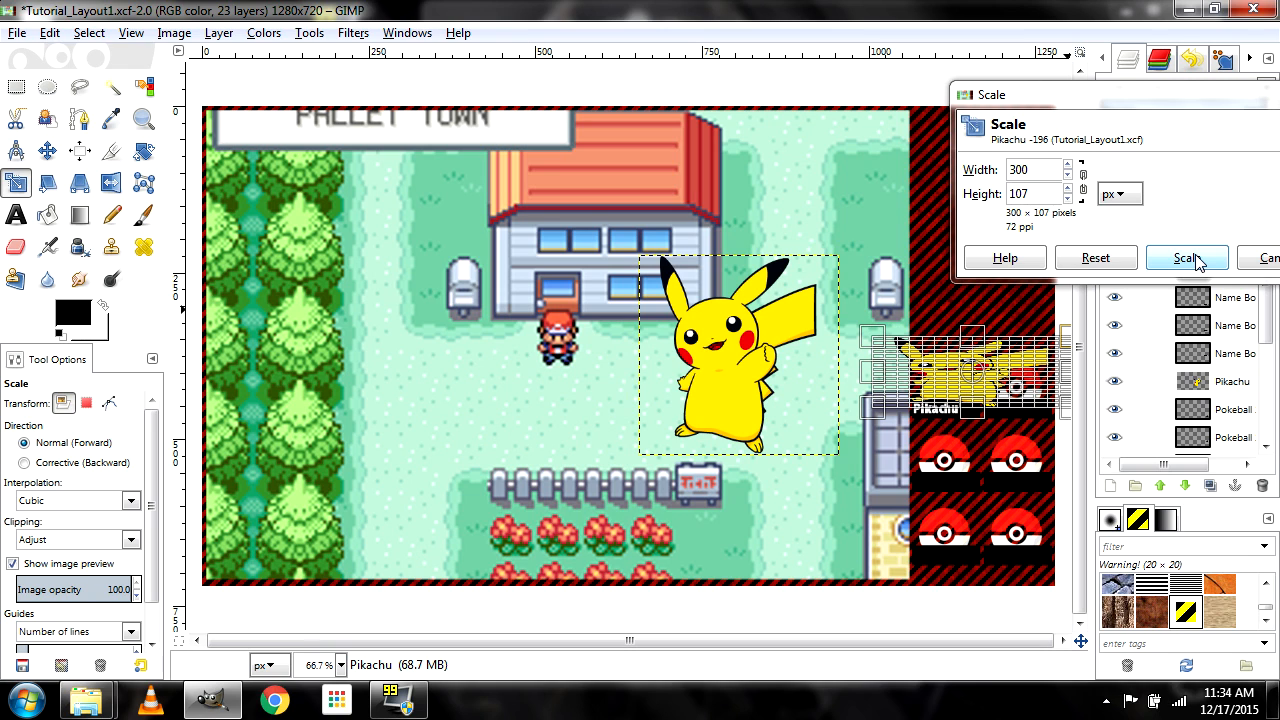
{"action": "left_click", "coordinate": [1094, 260]}
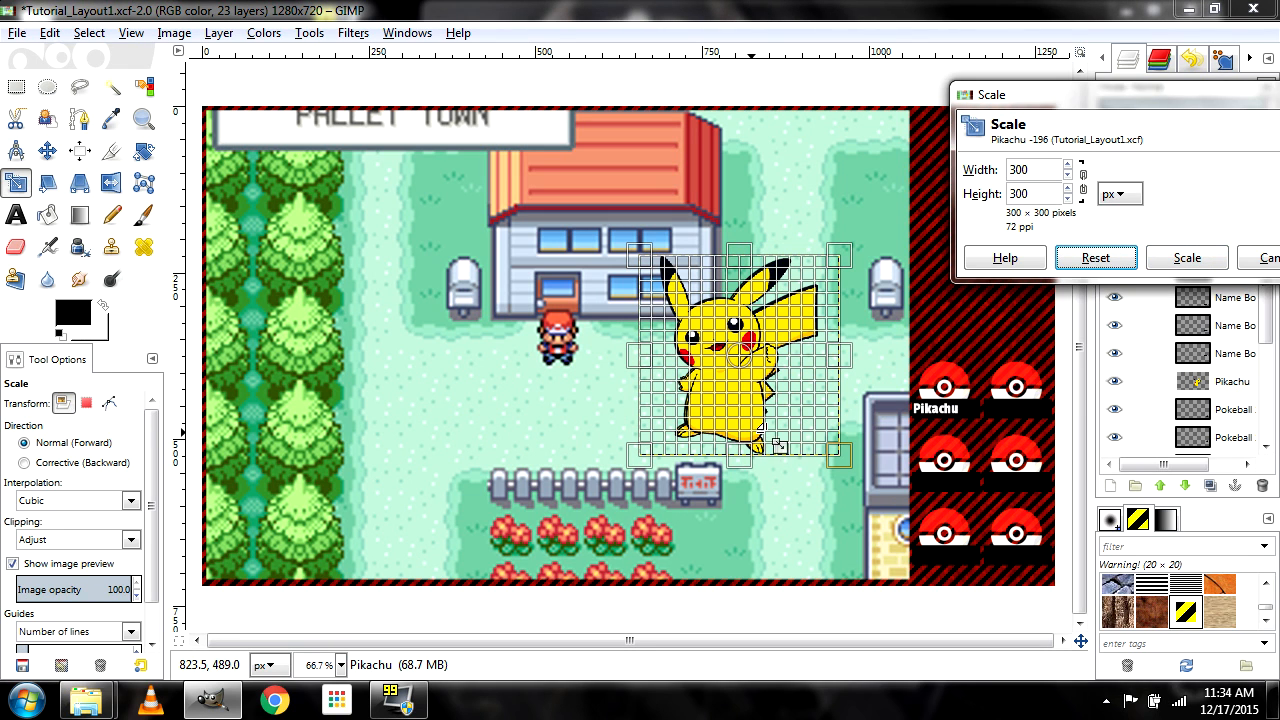
Scale the Pikachu image proportionally to 105 × 105 px and position it over the top-left Poké Ball
{"action": "left_click", "coordinate": [1084, 184]}
{"action": "left_click_drag", "start_coordinate": [643, 259], "coordinate": [670, 340]}
{"action": "left_click_drag", "start_coordinate": [748, 318], "coordinate": [961, 400]}
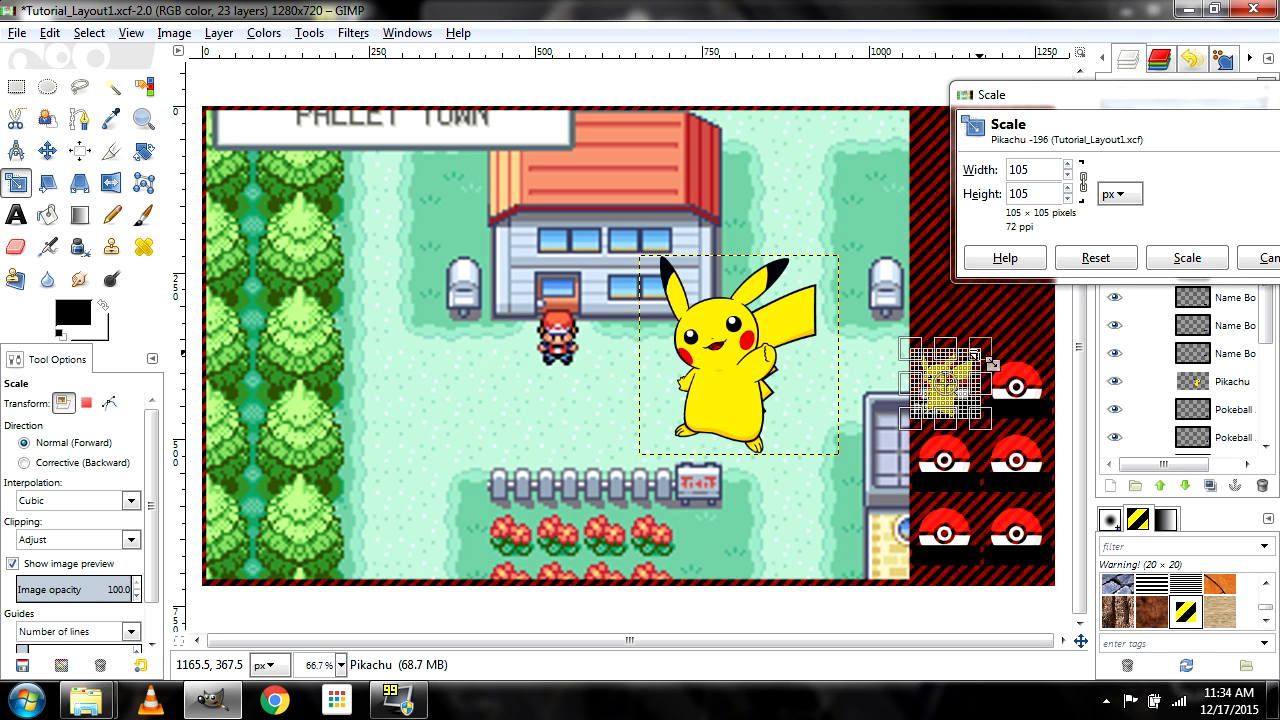
{"action": "left_click", "coordinate": [1188, 258]}
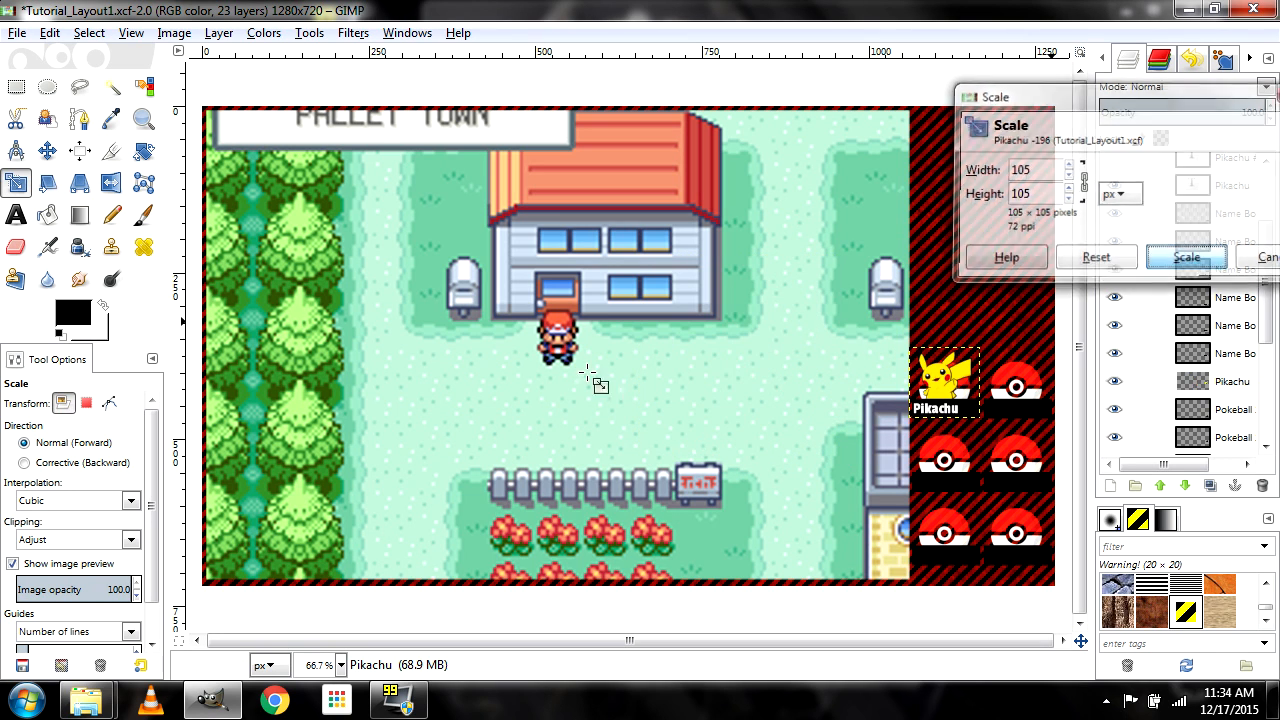
{"action": "left_click", "coordinate": [47, 150]}
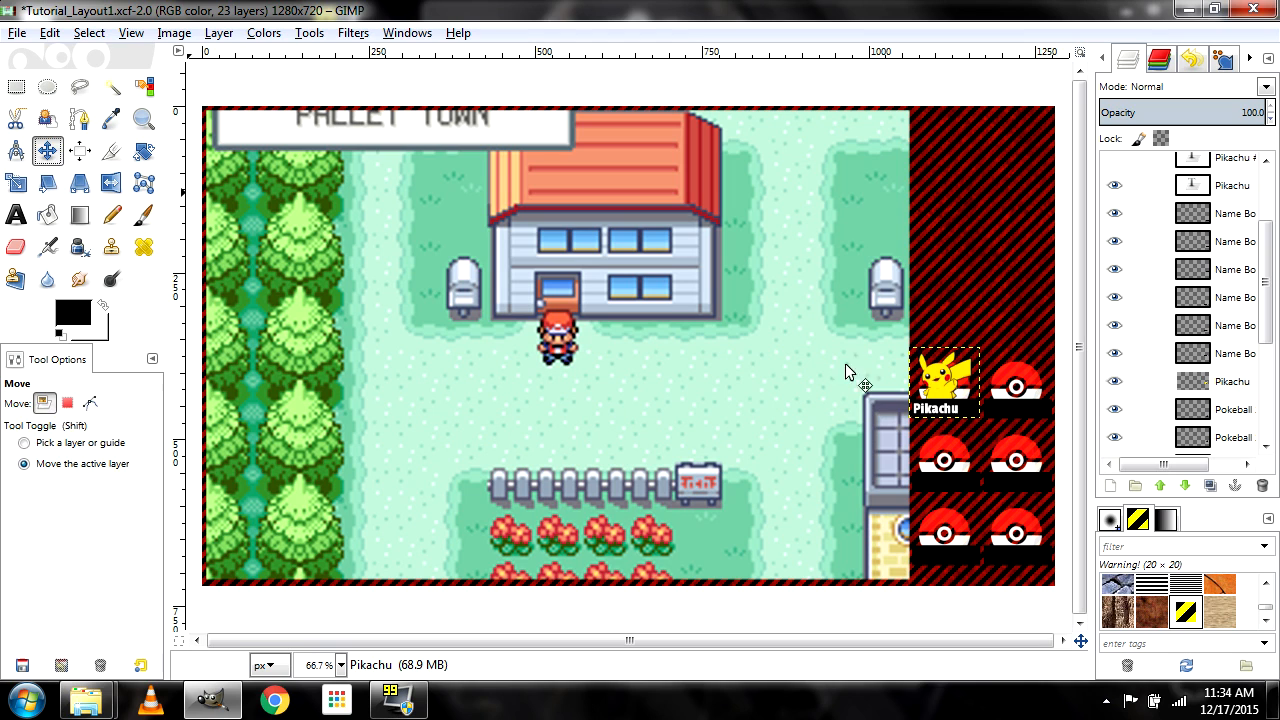
{"action": "left_click_drag", "start_coordinate": [963, 376], "coordinate": [961, 374]}
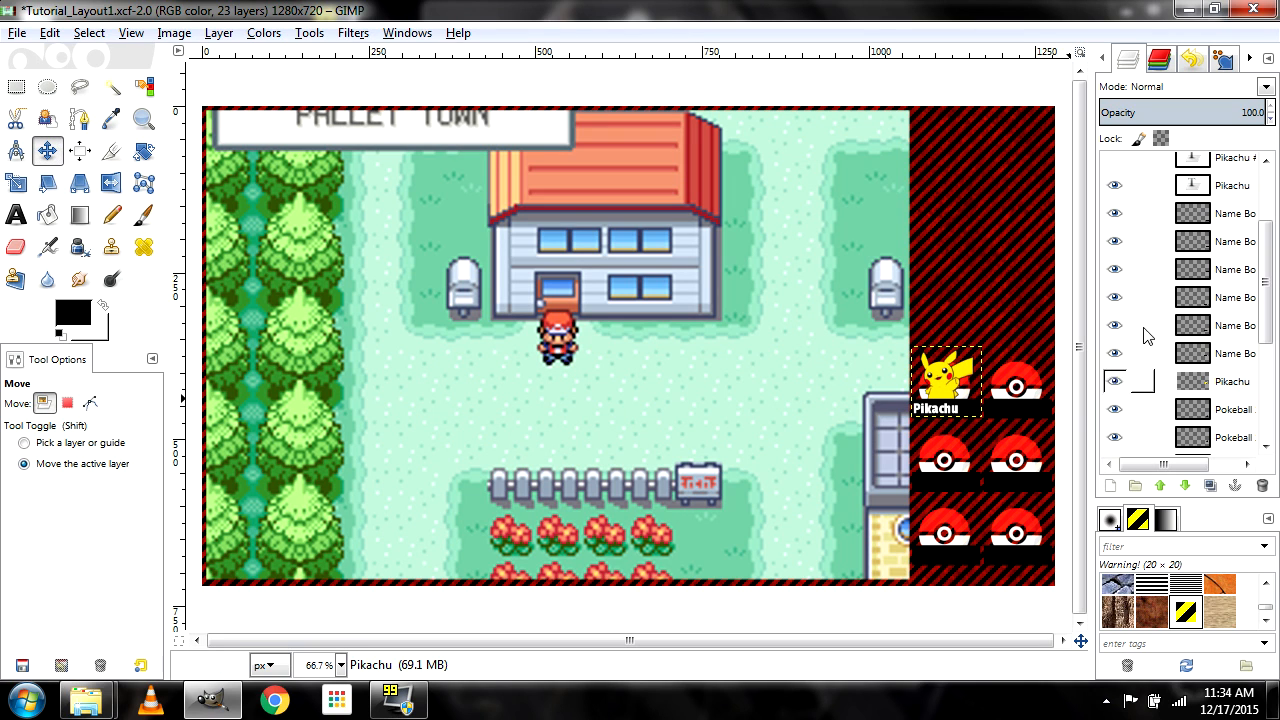
Select the white Background layer and examine the placed Pikachu image at 100% zoom
{"action": "scroll", "coordinate": [1235, 430], "scroll_direction": "down", "scroll_amount": 5}
{"action": "left_click", "coordinate": [1232, 413]}
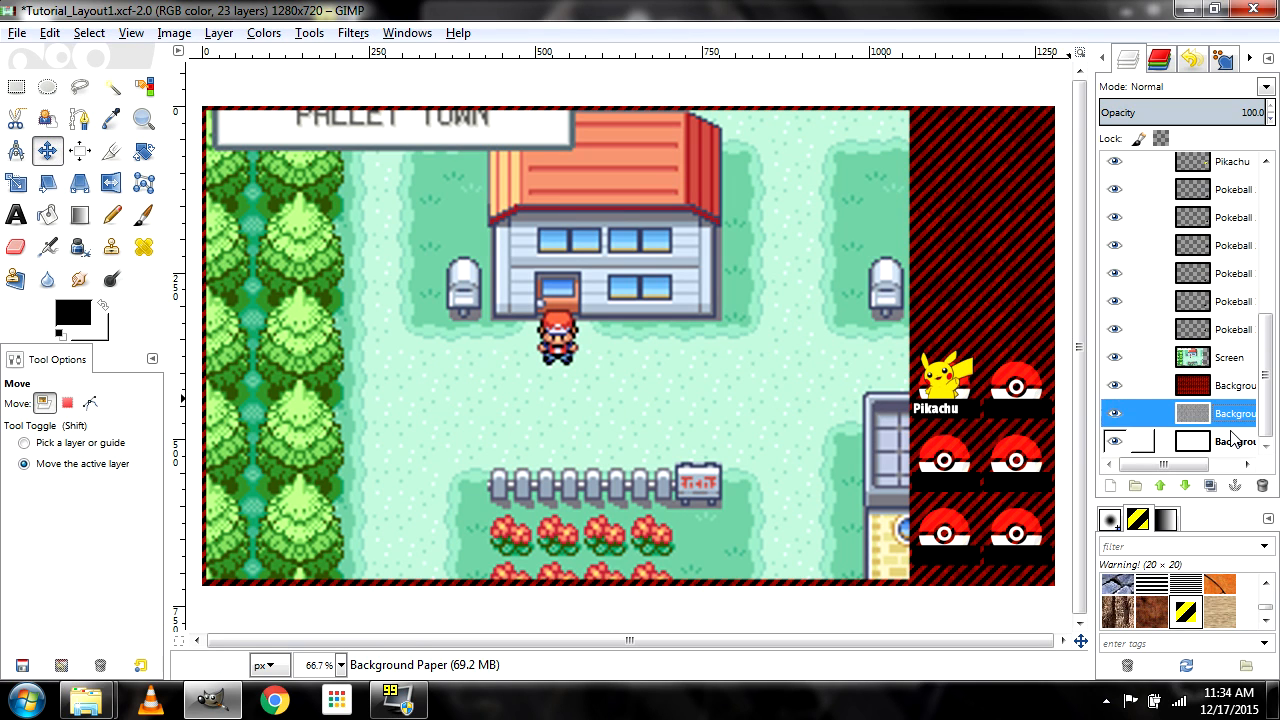
{"action": "left_click", "coordinate": [1232, 441]}
{"action": "scroll", "coordinate": [937, 423], "scroll_direction": "up", "scroll_amount": 1}
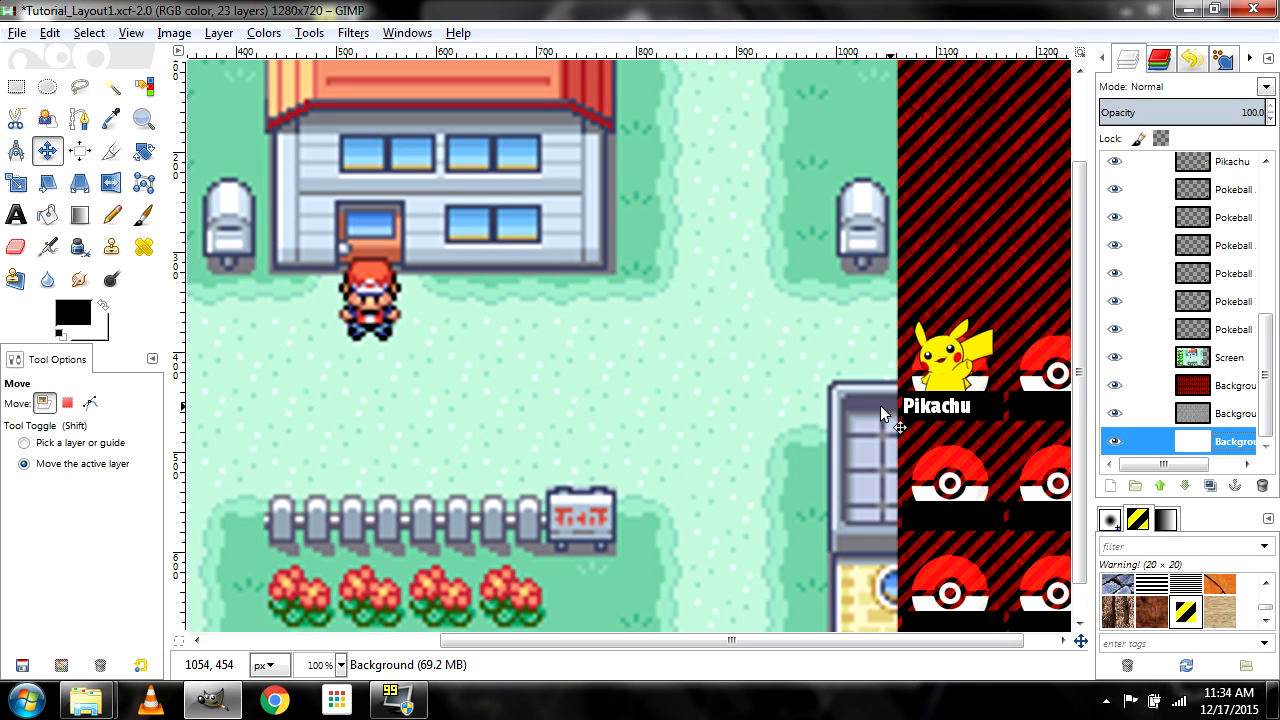
{"action": "key", "text": "minus"}
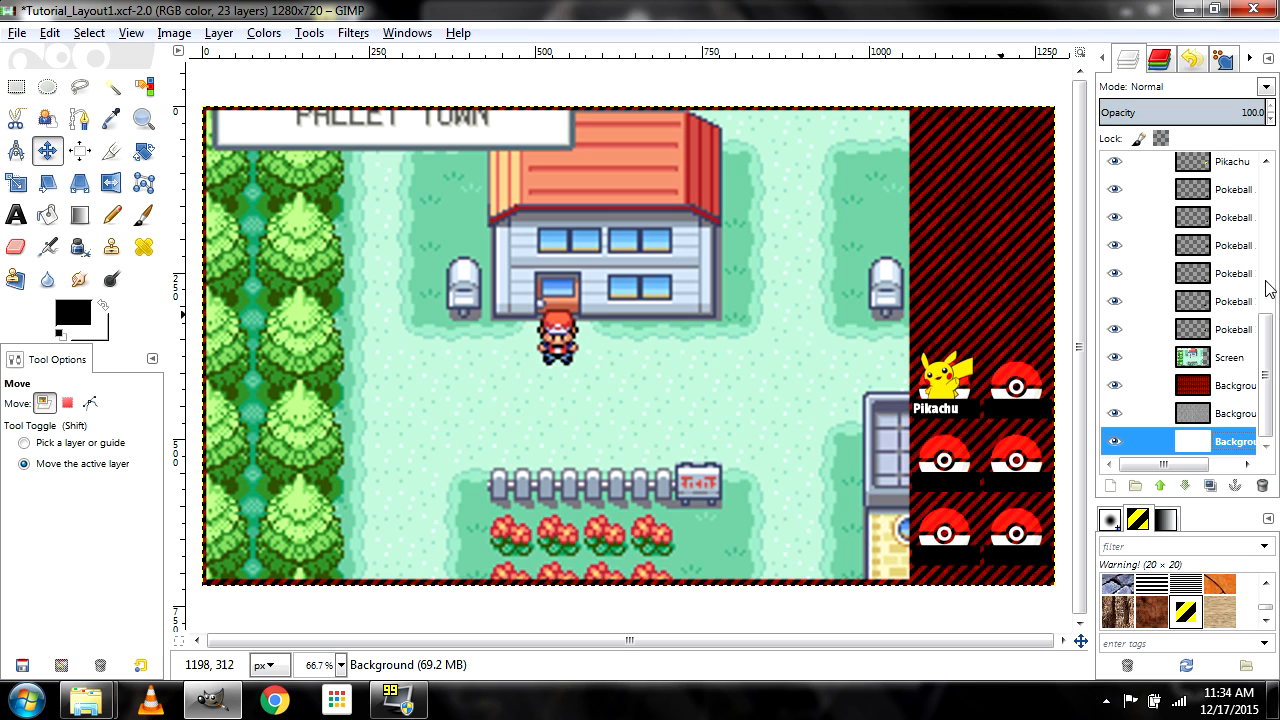
Hide the Pikachu image layer and show it again
{"action": "scroll", "coordinate": [1233, 268], "scroll_direction": "up", "scroll_amount": 3}
{"action": "scroll", "coordinate": [1233, 268], "scroll_direction": "up", "scroll_amount": 2}
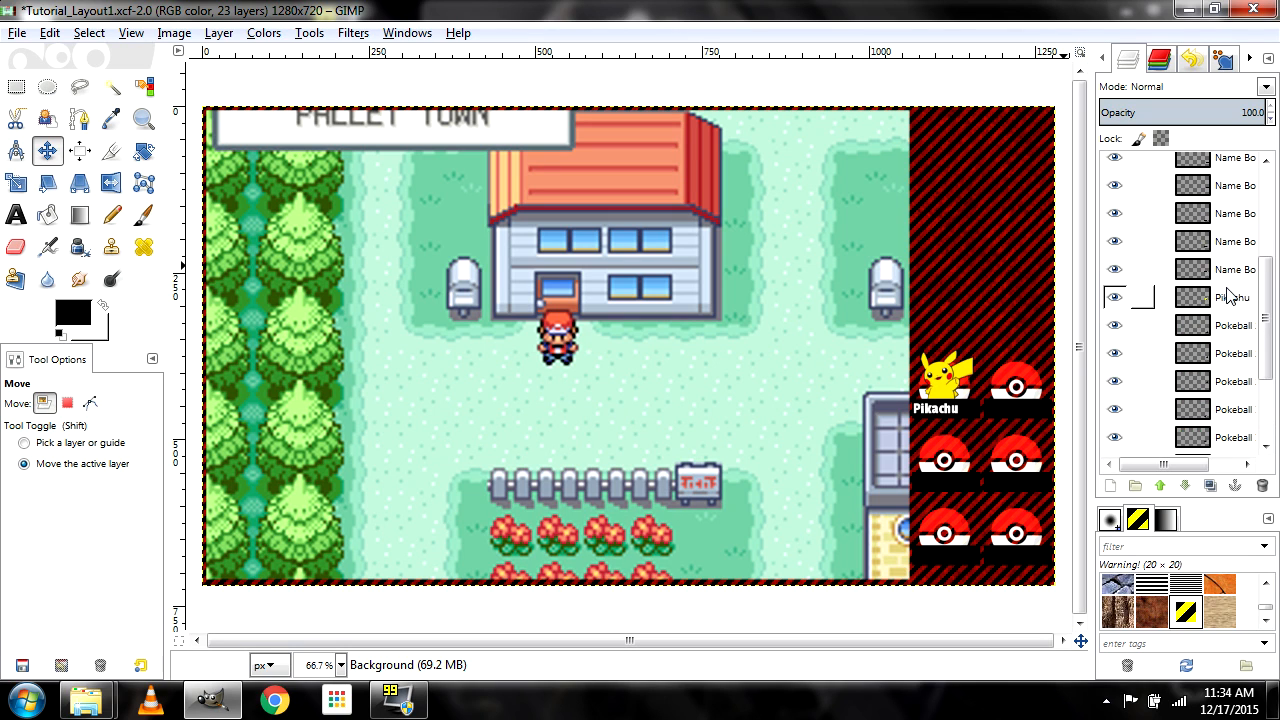
{"action": "left_click", "coordinate": [1125, 297]}
{"action": "left_click", "coordinate": [1115, 297]}
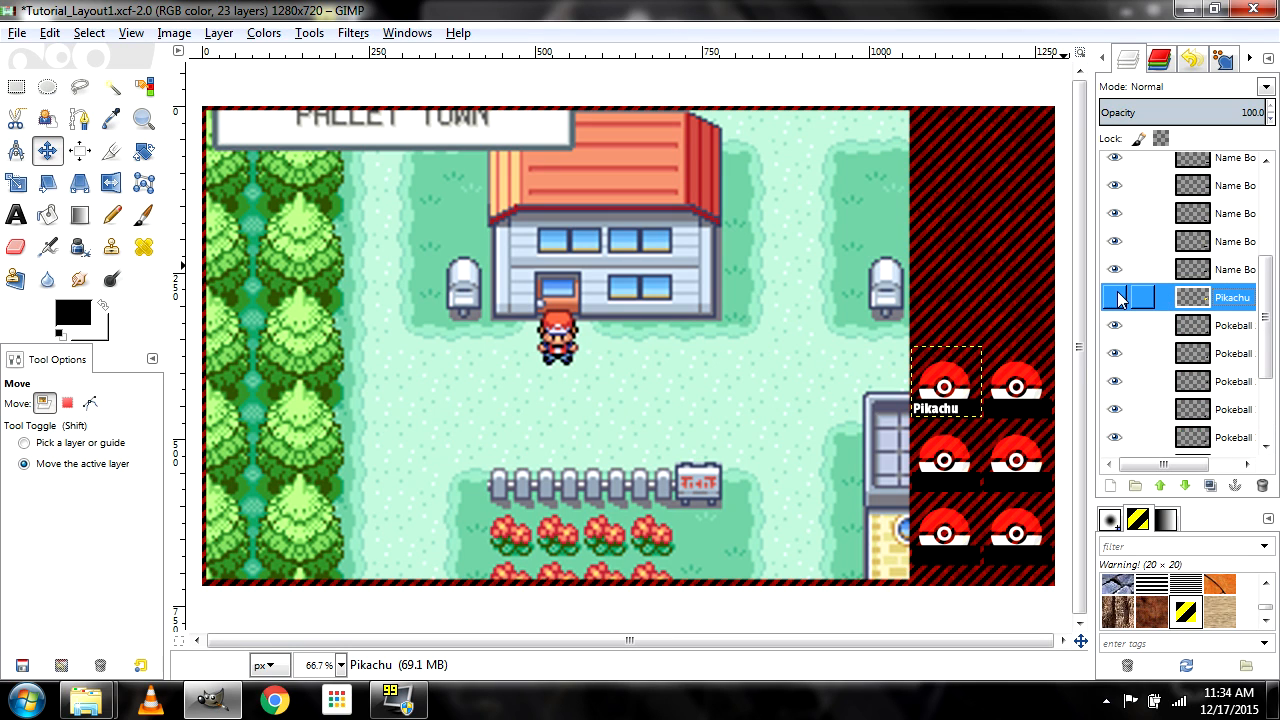
{"action": "left_click", "coordinate": [1115, 297]}
Show and hide the spare Pikachu name text layers one at a time to check which box each belongs to
{"action": "scroll", "coordinate": [1210, 293], "scroll_direction": "up", "scroll_amount": 5}
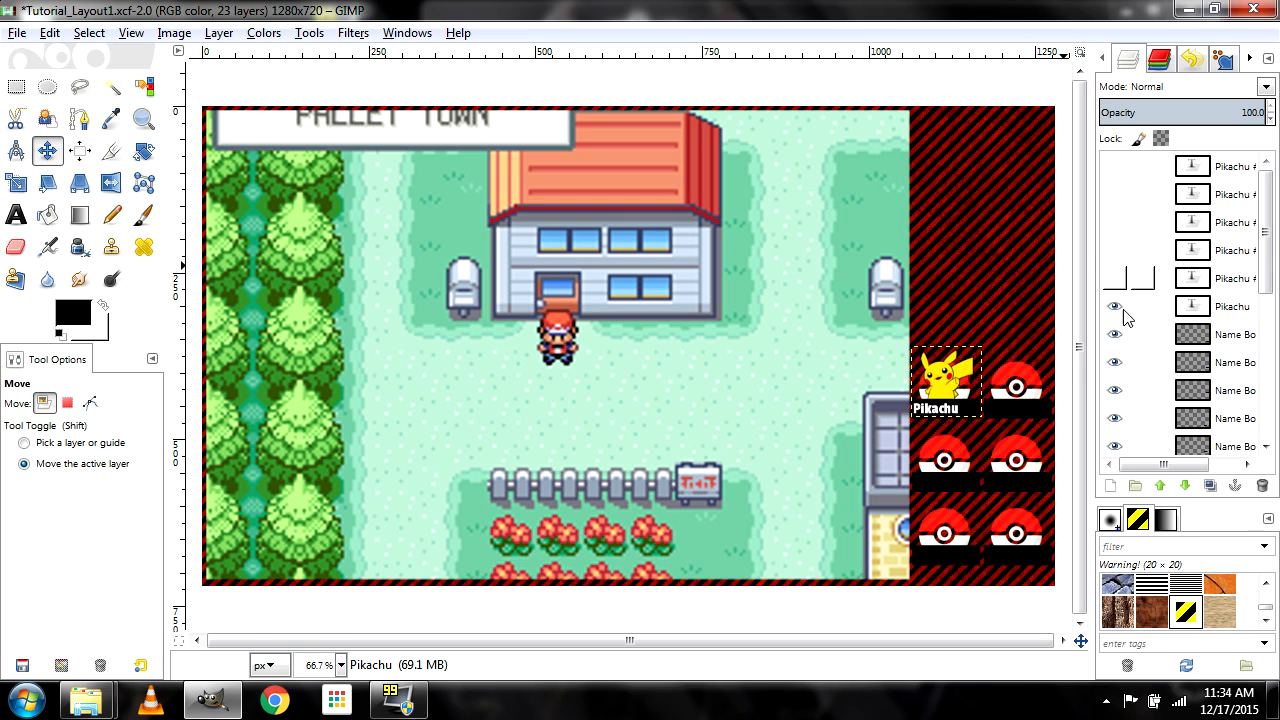
{"action": "scroll", "coordinate": [1238, 357], "scroll_direction": "down", "scroll_amount": 5}
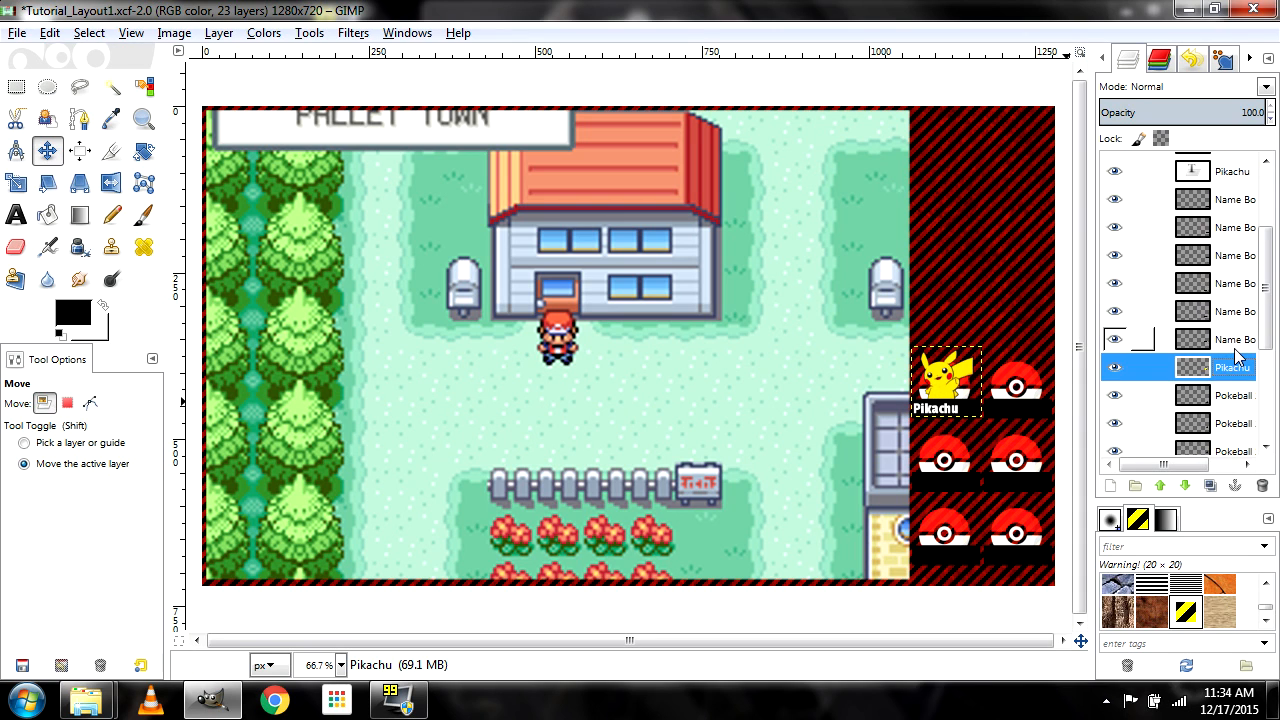
{"action": "scroll", "coordinate": [1238, 357], "scroll_direction": "down", "scroll_amount": 1}
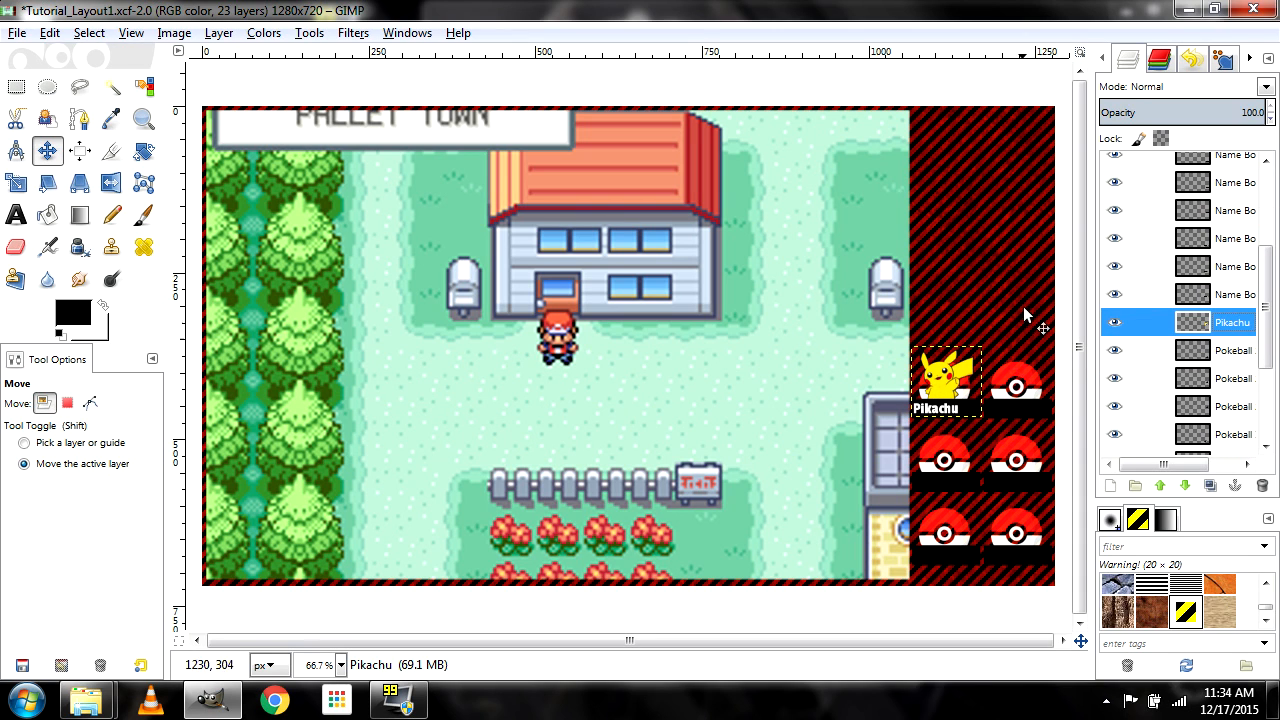
{"action": "scroll", "coordinate": [1190, 254], "scroll_direction": "up", "scroll_amount": 3}
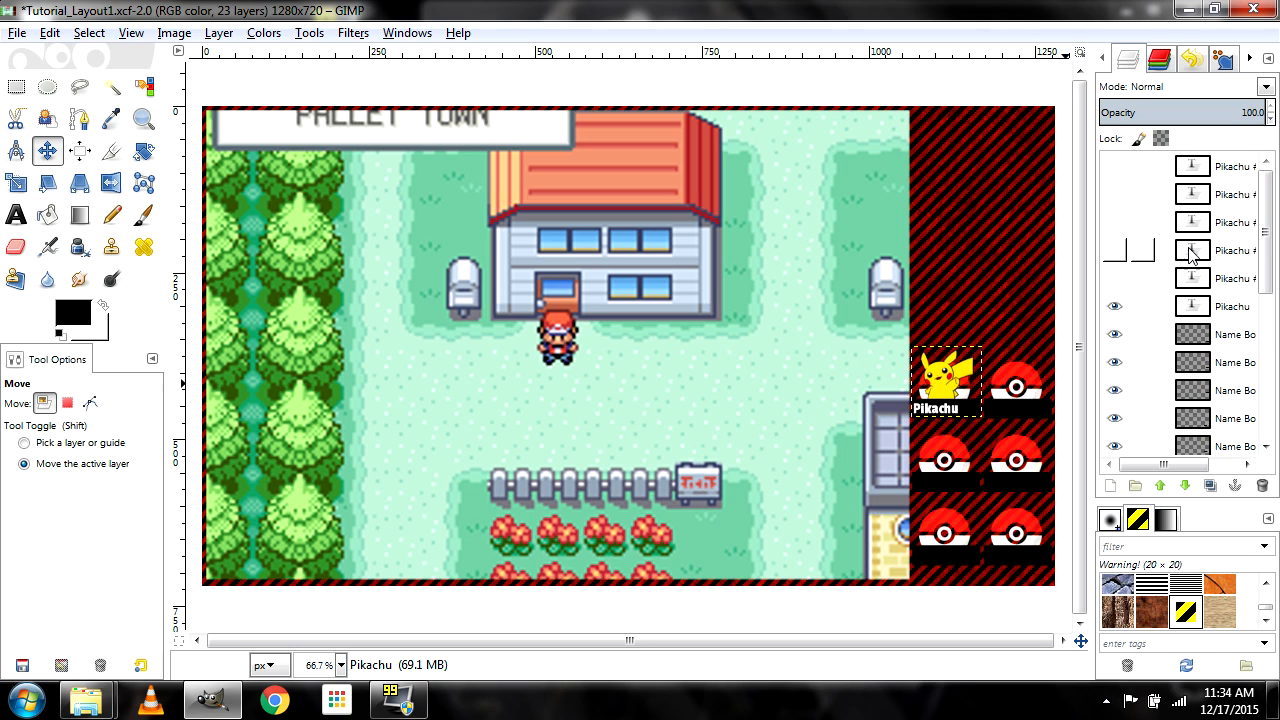
{"action": "left_click", "coordinate": [1121, 280]}
{"action": "left_click", "coordinate": [1117, 278]}
{"action": "left_click", "coordinate": [1115, 250]}
{"action": "left_click", "coordinate": [1115, 250]}
{"action": "left_click", "coordinate": [1114, 222]}
{"action": "left_click", "coordinate": [1114, 222]}
{"action": "left_click", "coordinate": [1115, 222]}
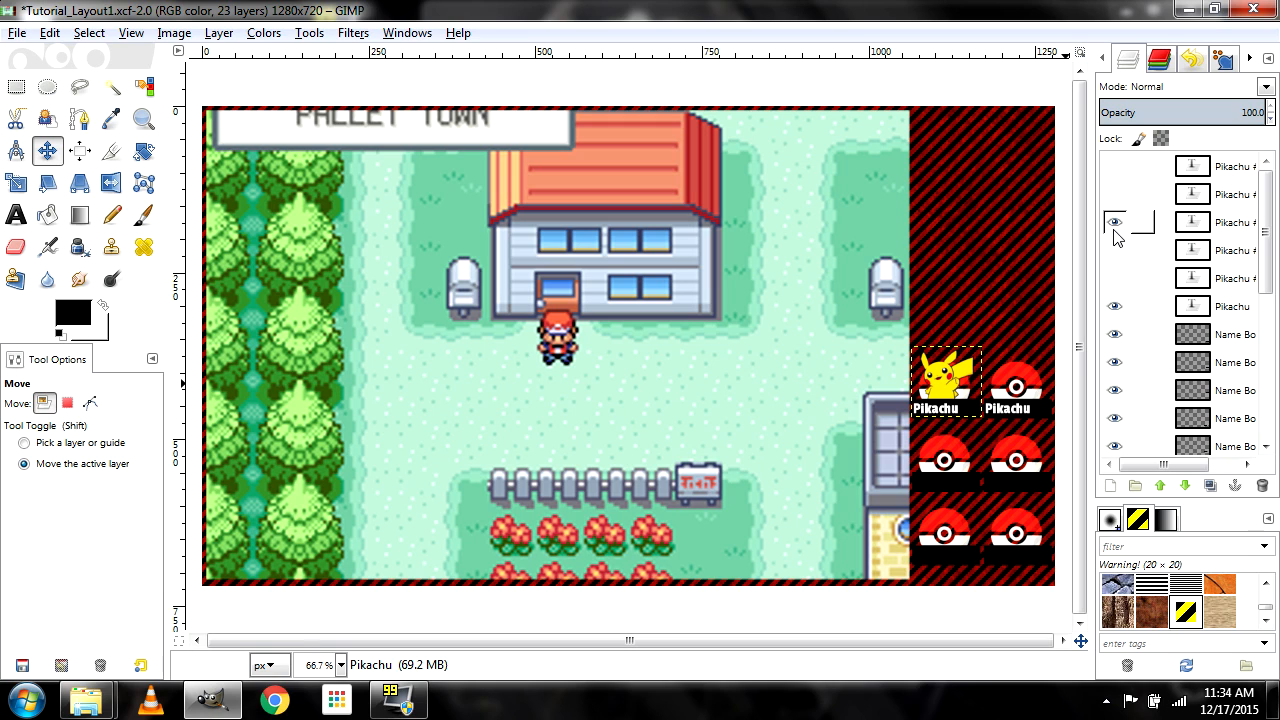
{"action": "left_click", "coordinate": [1114, 222]}
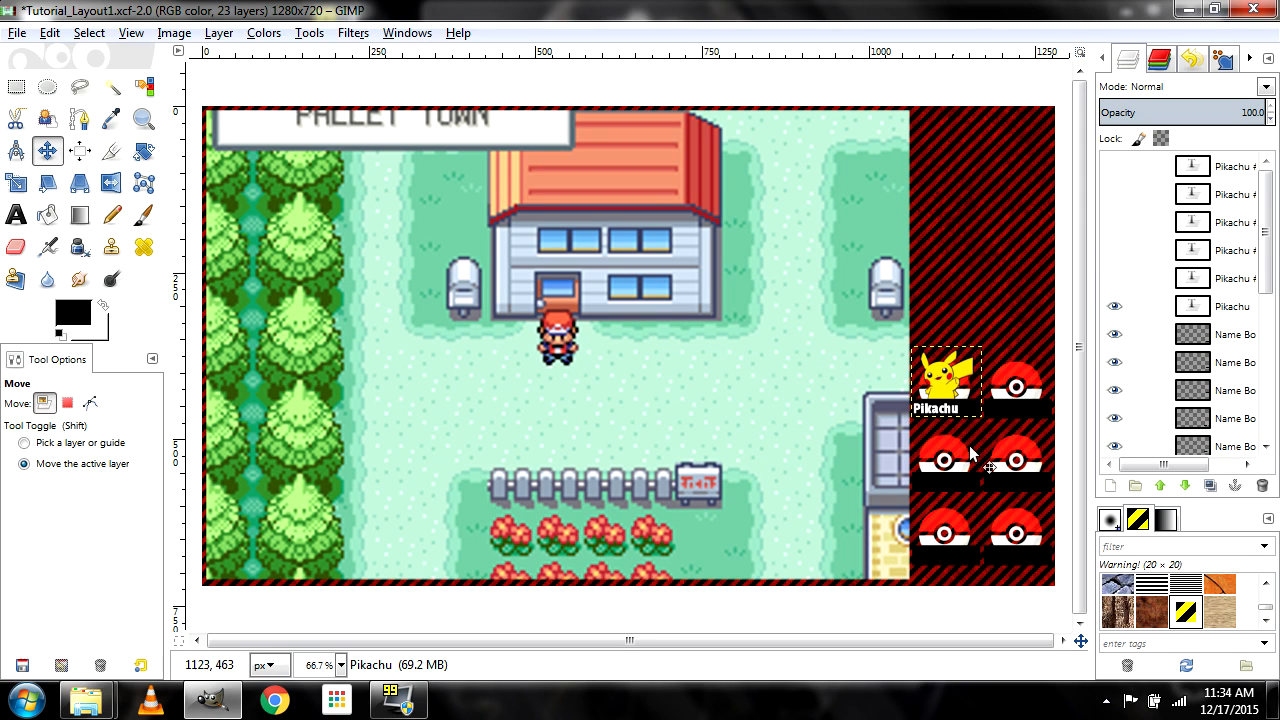
Select the Pikachu image layer below the Name Box layers and save the image
{"action": "scroll", "coordinate": [1170, 376], "scroll_direction": "down", "scroll_amount": 3}
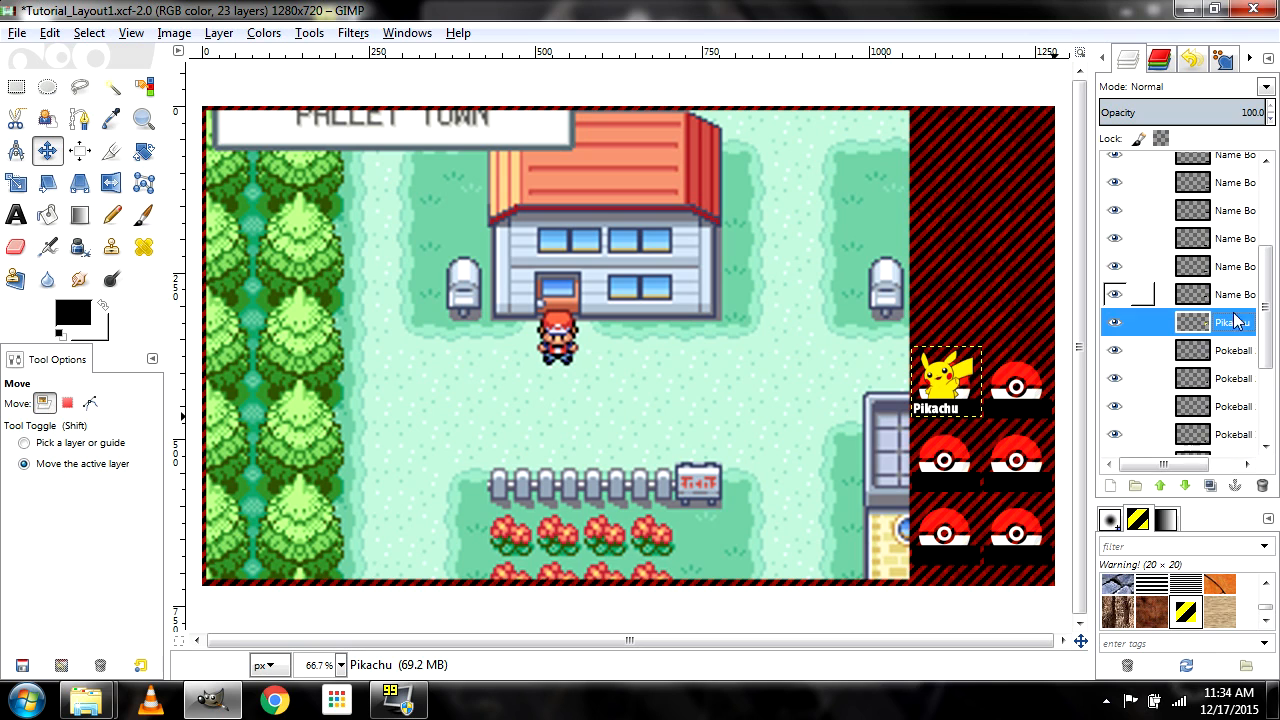
{"action": "key", "text": "Down"}
{"action": "left_click", "coordinate": [1228, 300]}
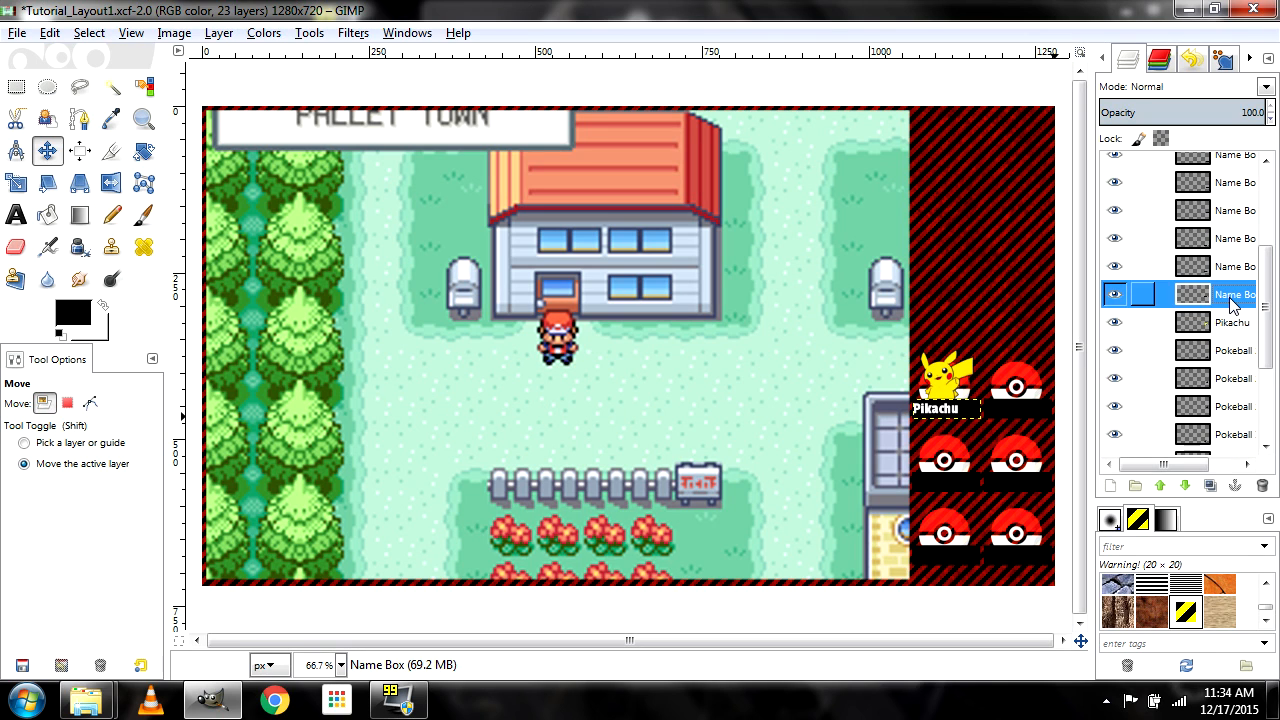
{"action": "left_click", "coordinate": [1236, 326]}
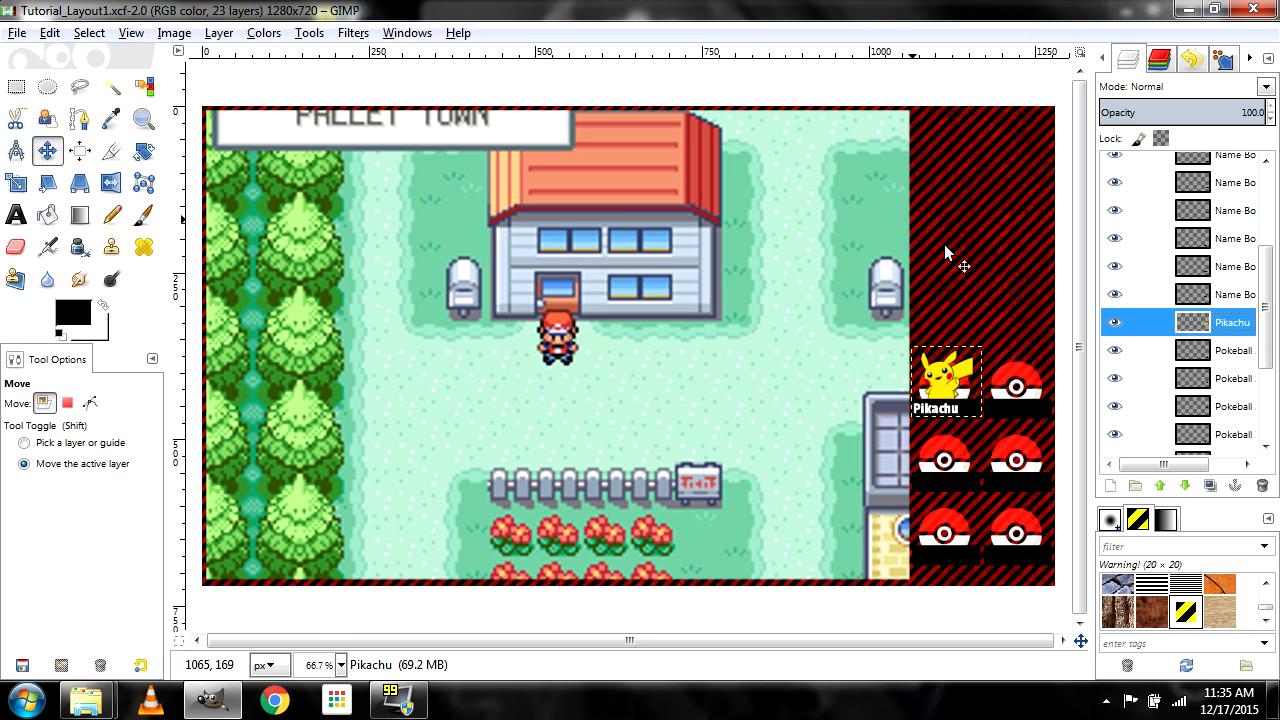
Copy the Pikachu name text and paste it as a new text on the striped panel above the Pikachu image
{"action": "scroll", "coordinate": [1230, 290], "scroll_direction": "up", "scroll_amount": 5}
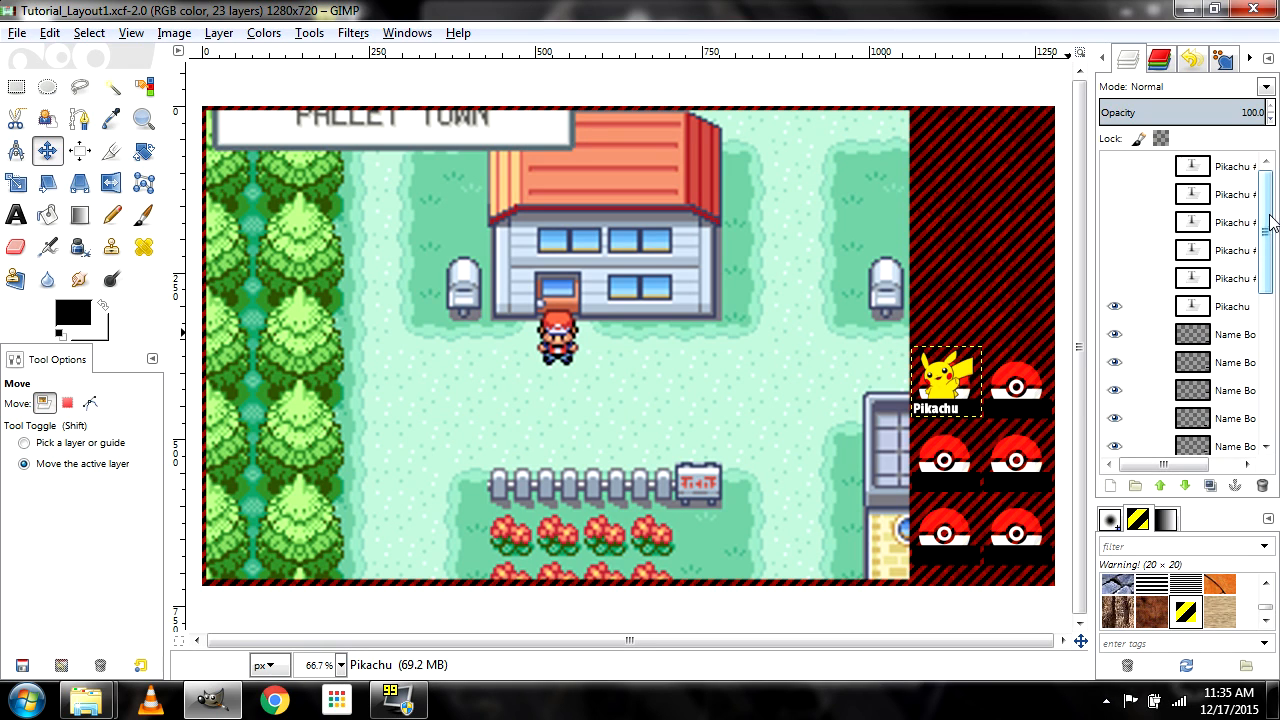
{"action": "left_click", "coordinate": [1222, 170]}
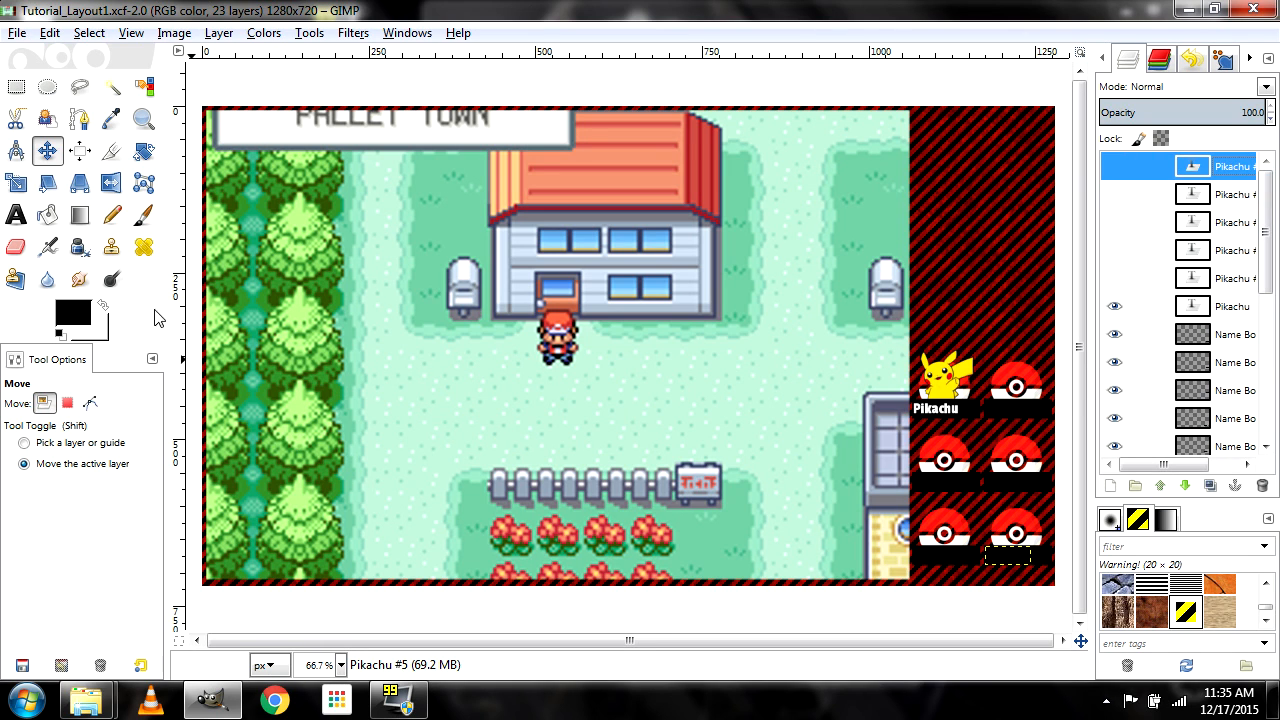
{"action": "left_click", "coordinate": [16, 218]}
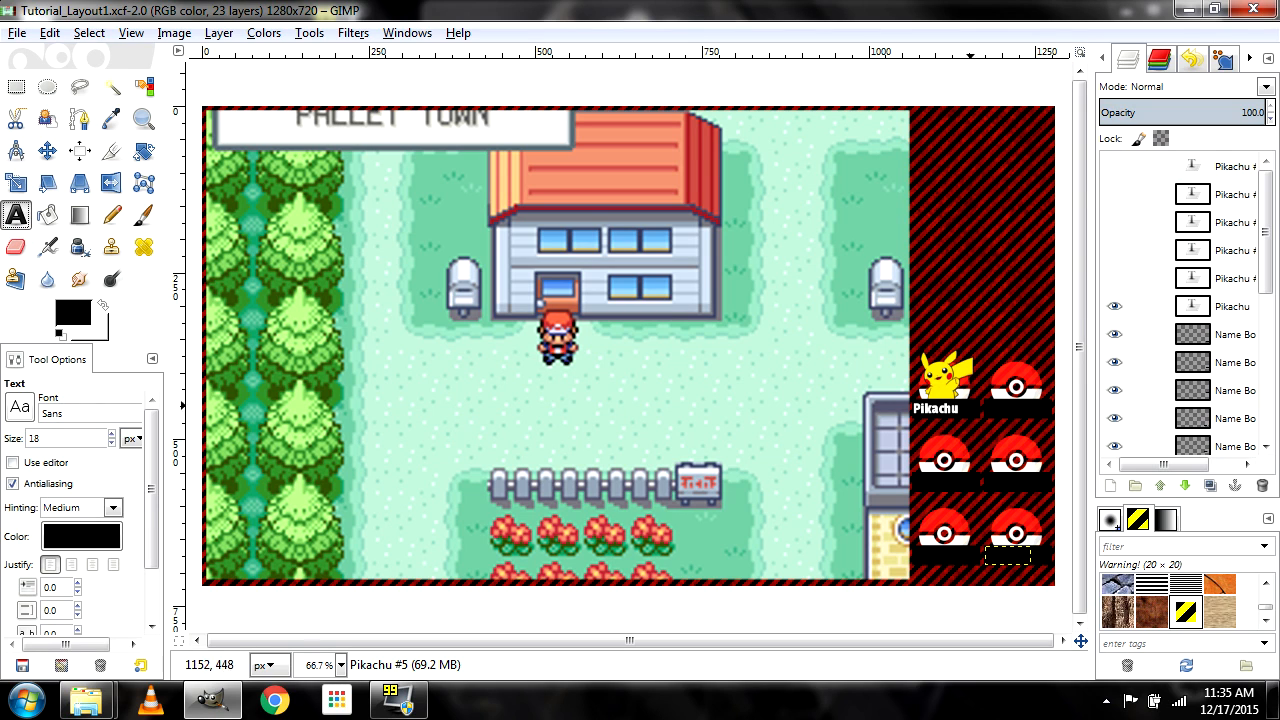
{"action": "left_click", "coordinate": [940, 409]}
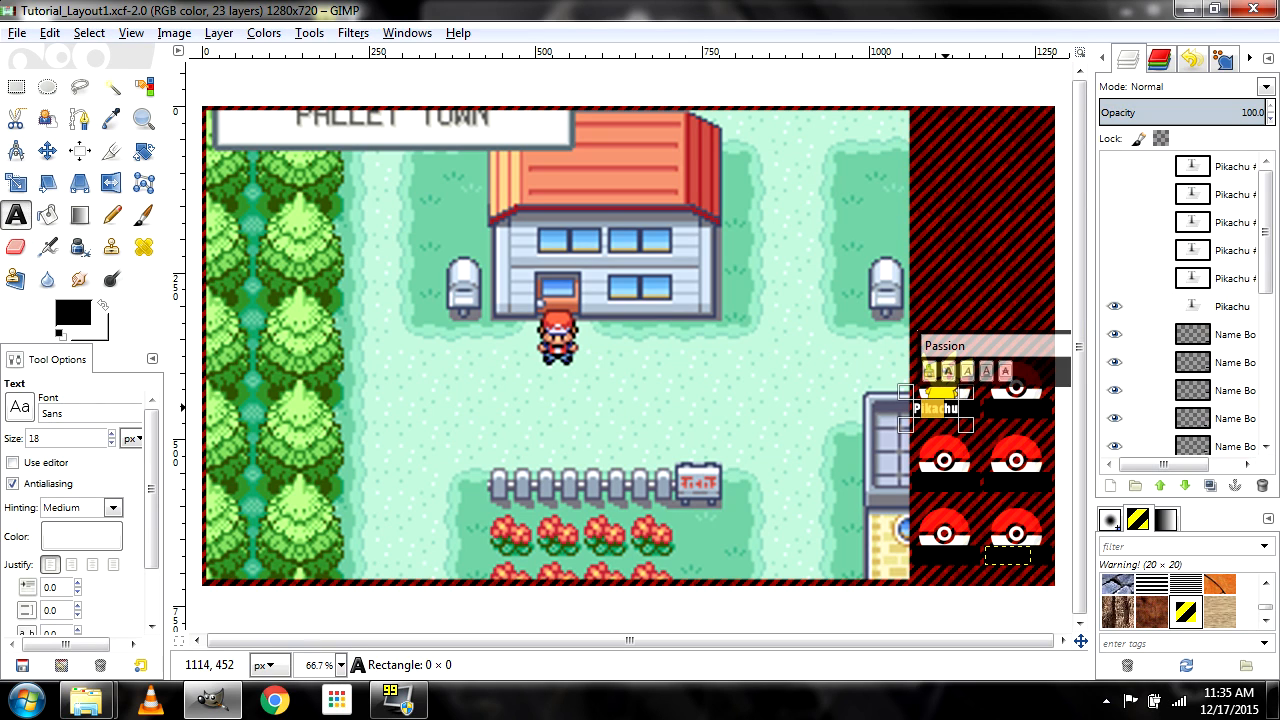
{"action": "key", "text": "ctrl+a"}
{"action": "key", "text": "ctrl+c"}
{"action": "left_click", "coordinate": [927, 318]}
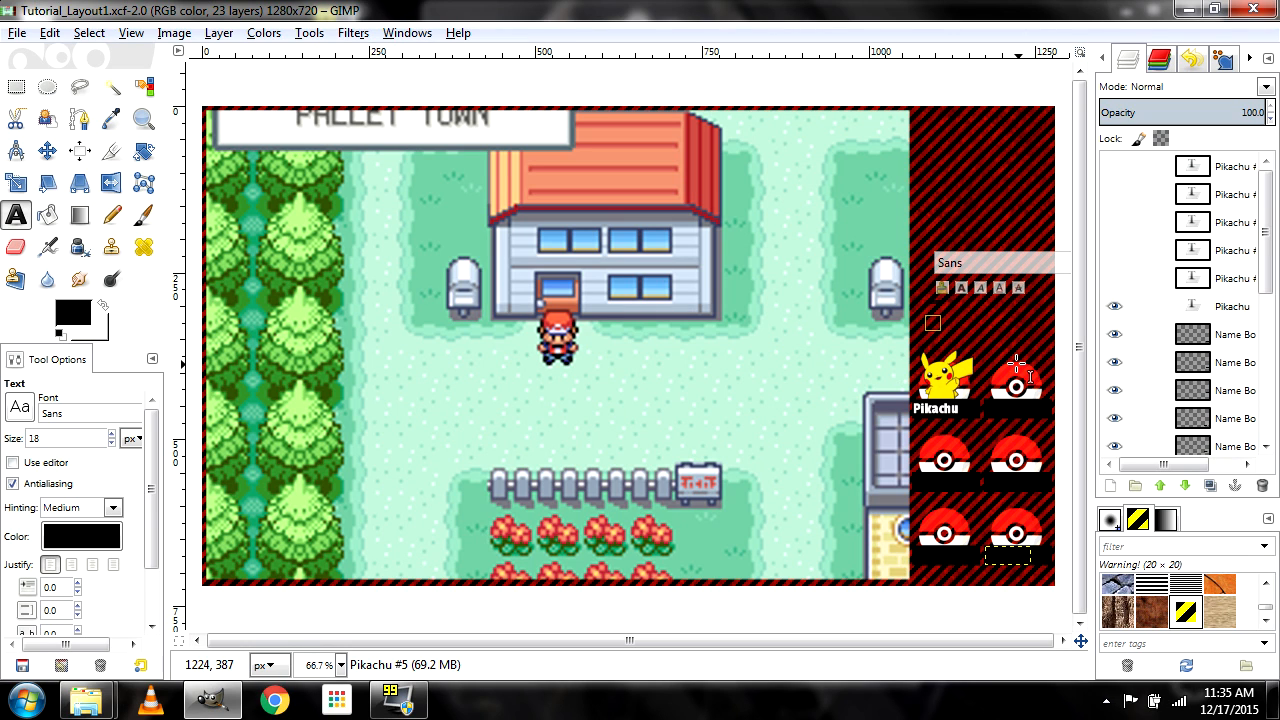
{"action": "key", "text": "ctrl+v"}
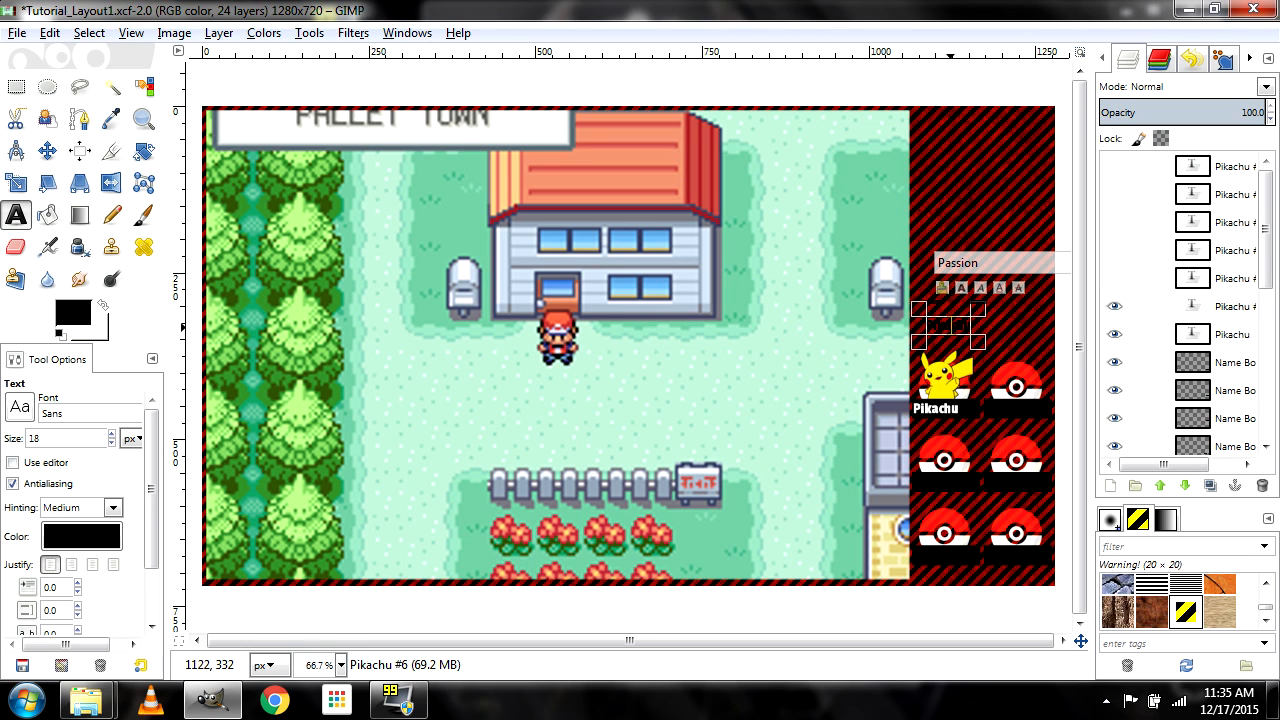
Set the color of the pasted text above the Pikachu image to white
{"action": "left_click", "coordinate": [81, 537]}
{"action": "left_click", "coordinate": [292, 262]}
{"action": "left_click", "coordinate": [378, 340]}
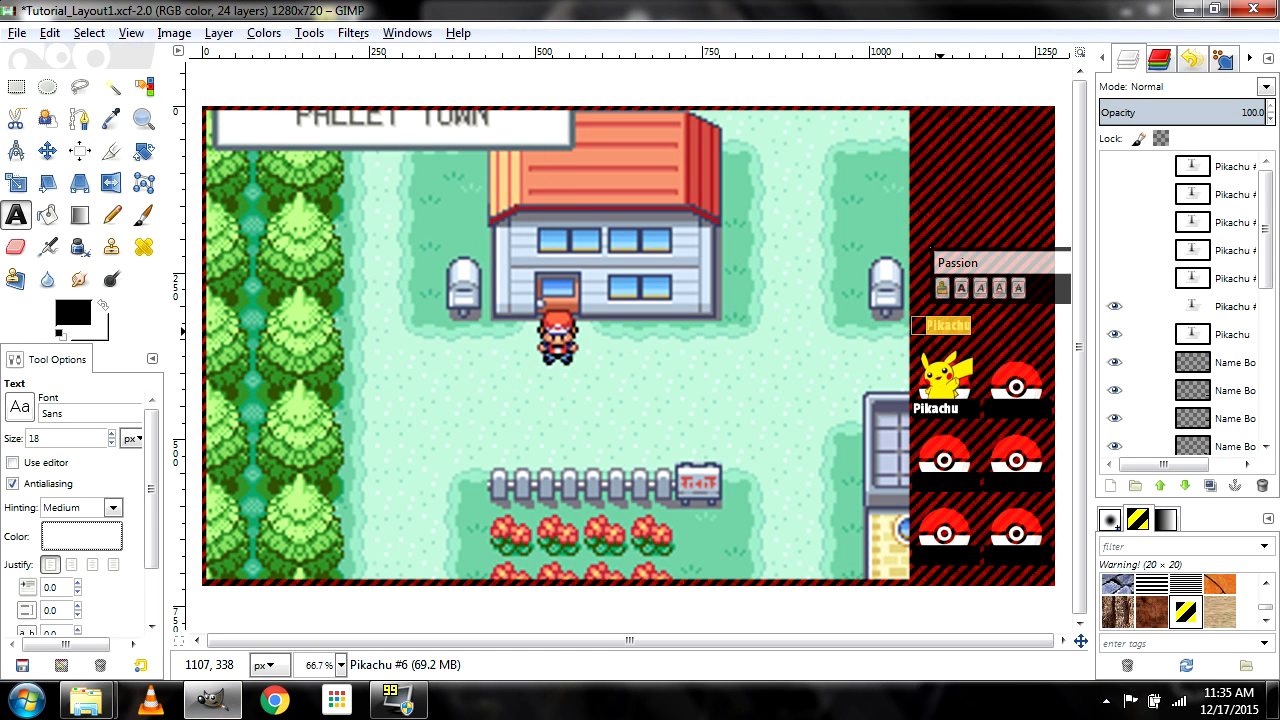
Replace the wording of the pasted text above the Pikachu image with "Deaths"
{"action": "left_click_drag", "start_coordinate": [936, 326], "coordinate": [1000, 323]}
{"action": "type", "text": "Deaths"}
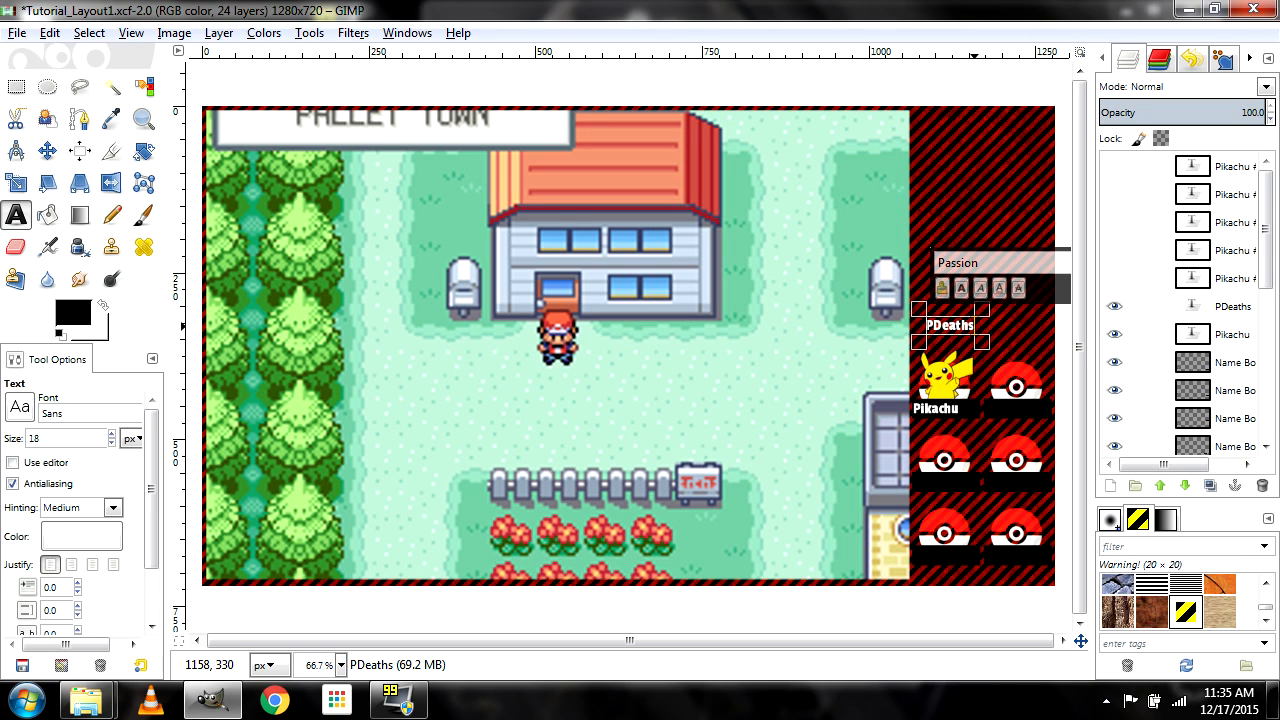
{"action": "left_click", "coordinate": [934, 326]}
{"action": "key", "text": "BackSpace"}
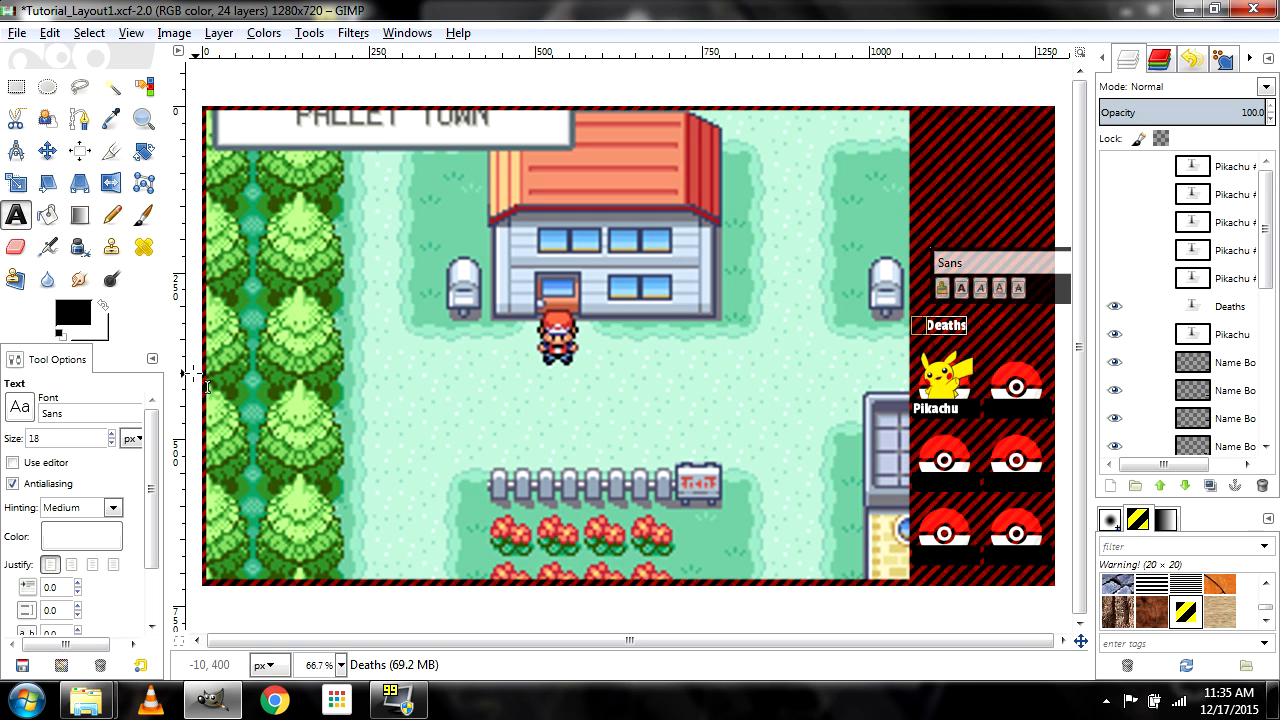
Set the justification of the Deaths text to right justified
{"action": "key", "text": "ctrl+a"}
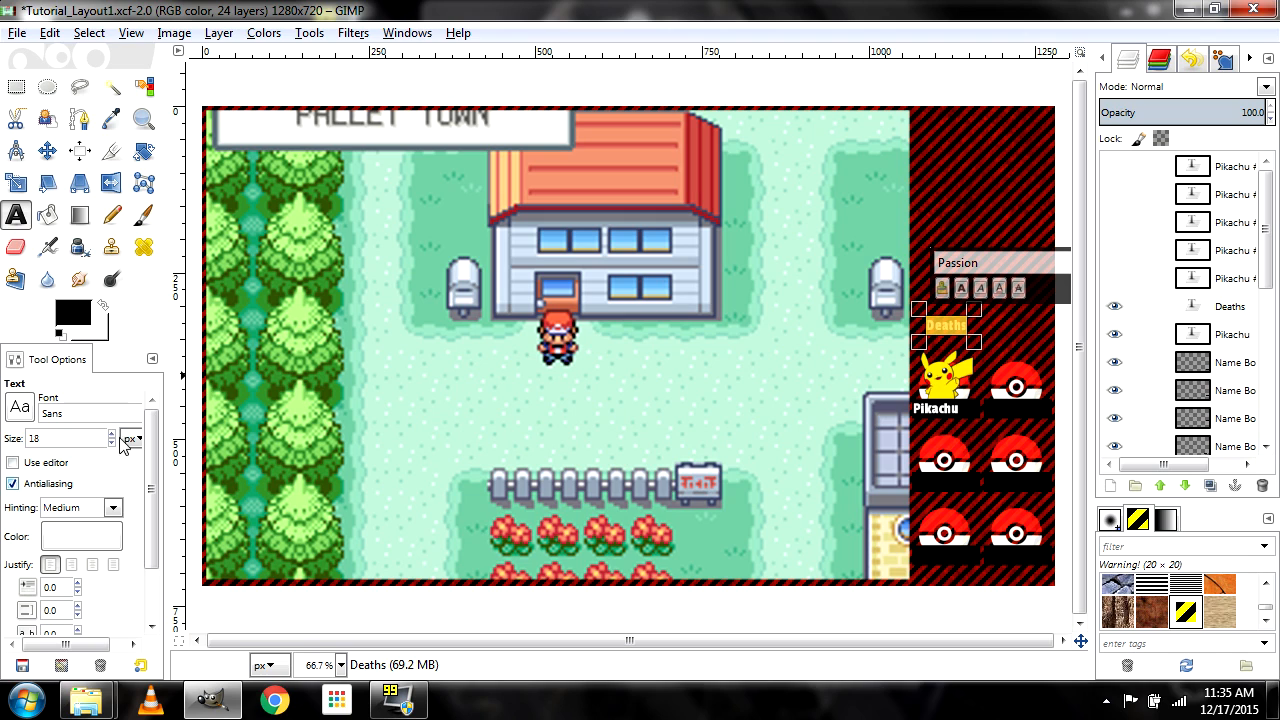
{"action": "left_click", "coordinate": [70, 565]}
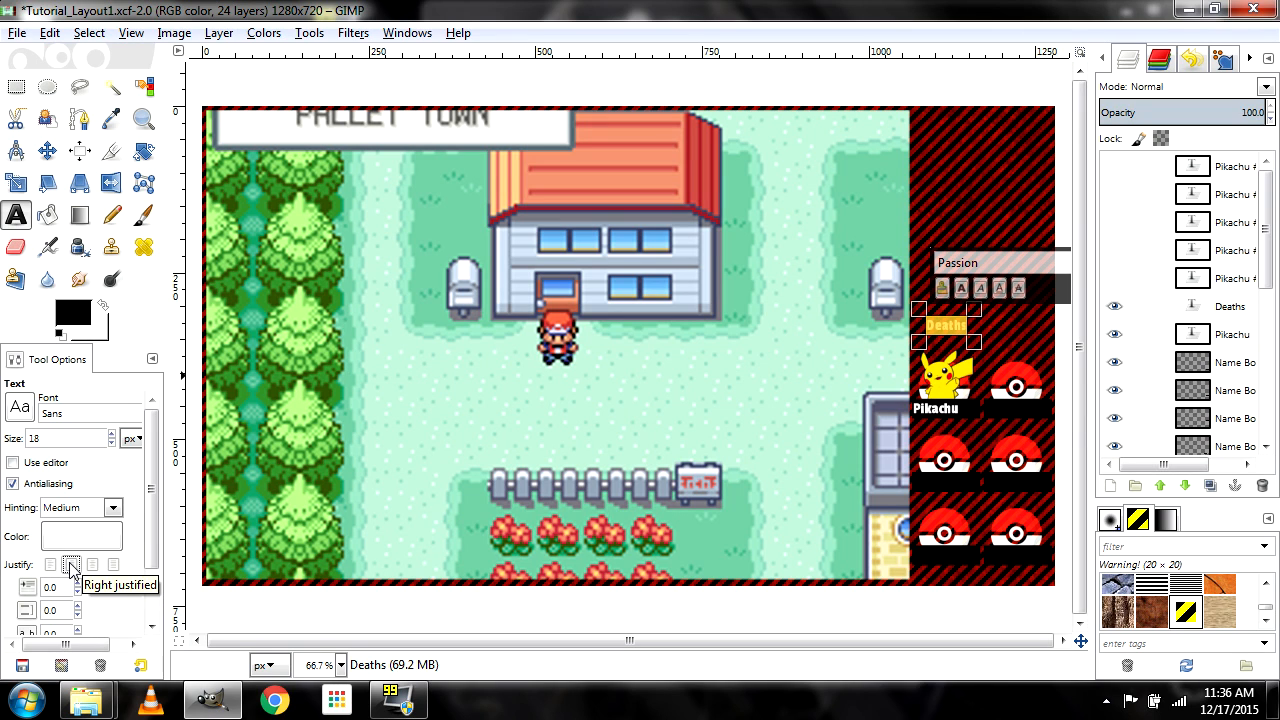
{"action": "left_click", "coordinate": [47, 150]}
{"action": "left_click", "coordinate": [16, 215]}
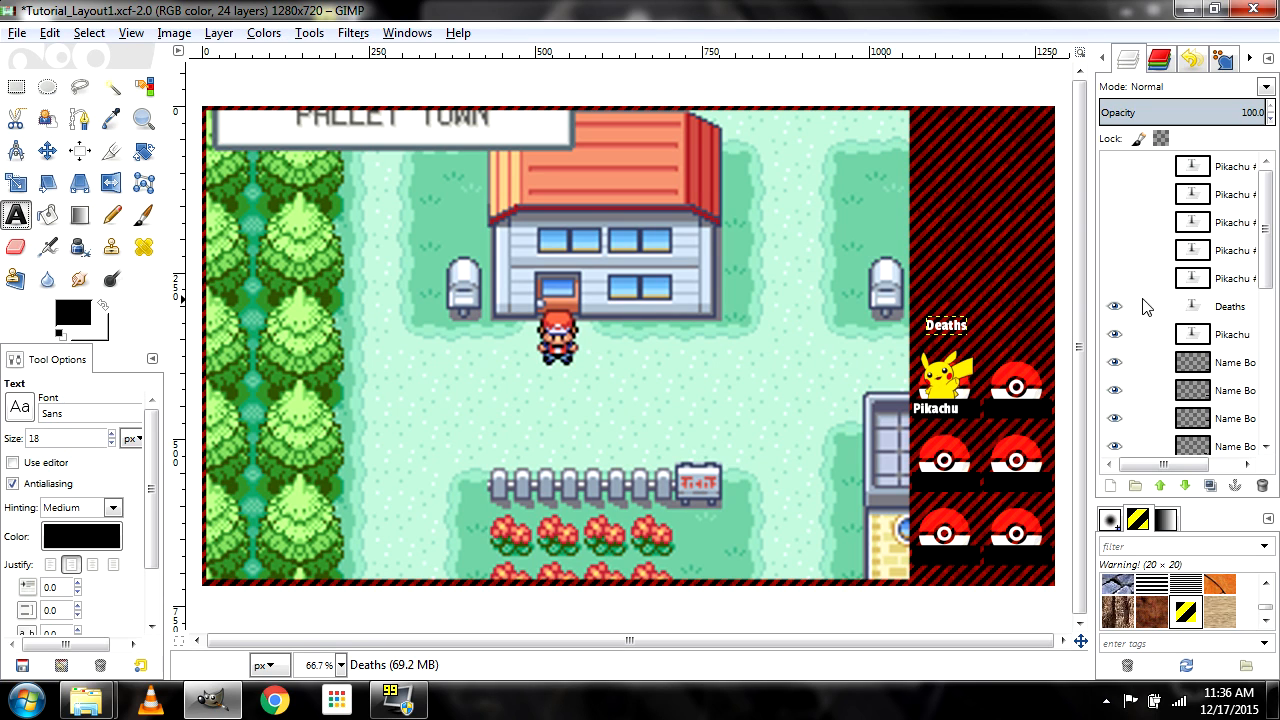
Test the justification of the Deaths text by adding trial characters after the word and deleting them
{"action": "left_click", "coordinate": [972, 332]}
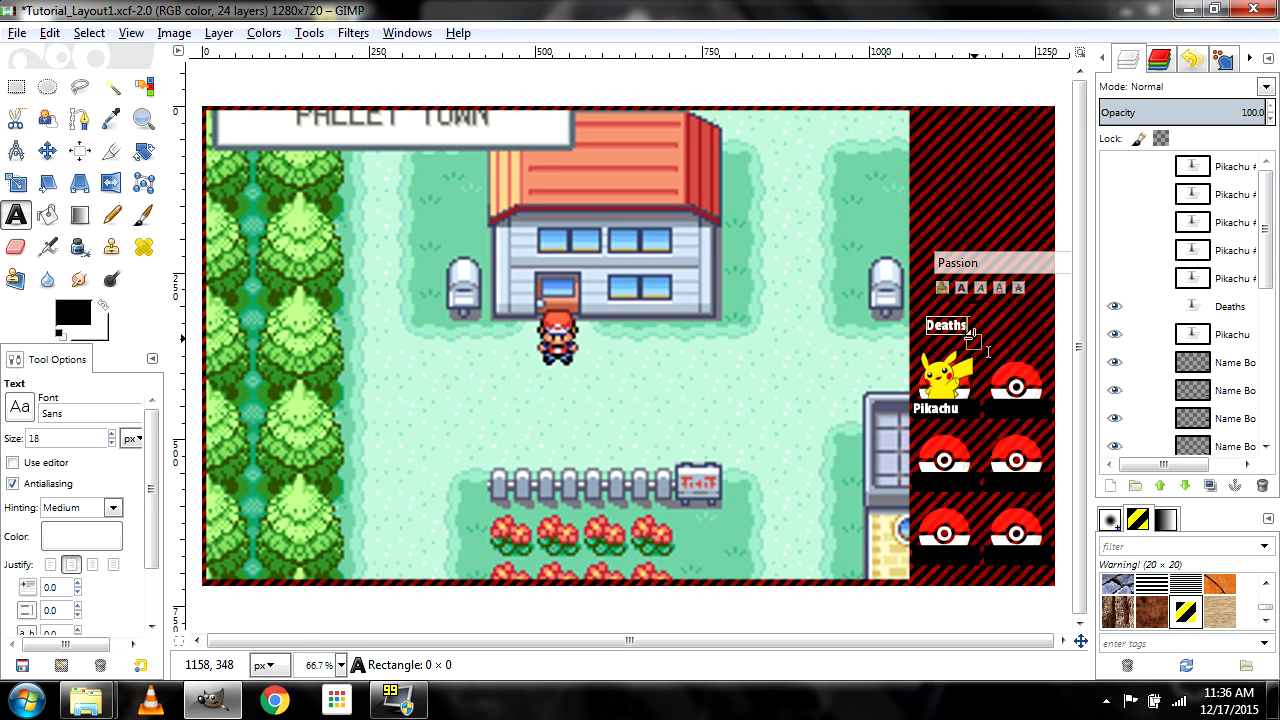
{"action": "type", "text": "rhtgkrhtk"}
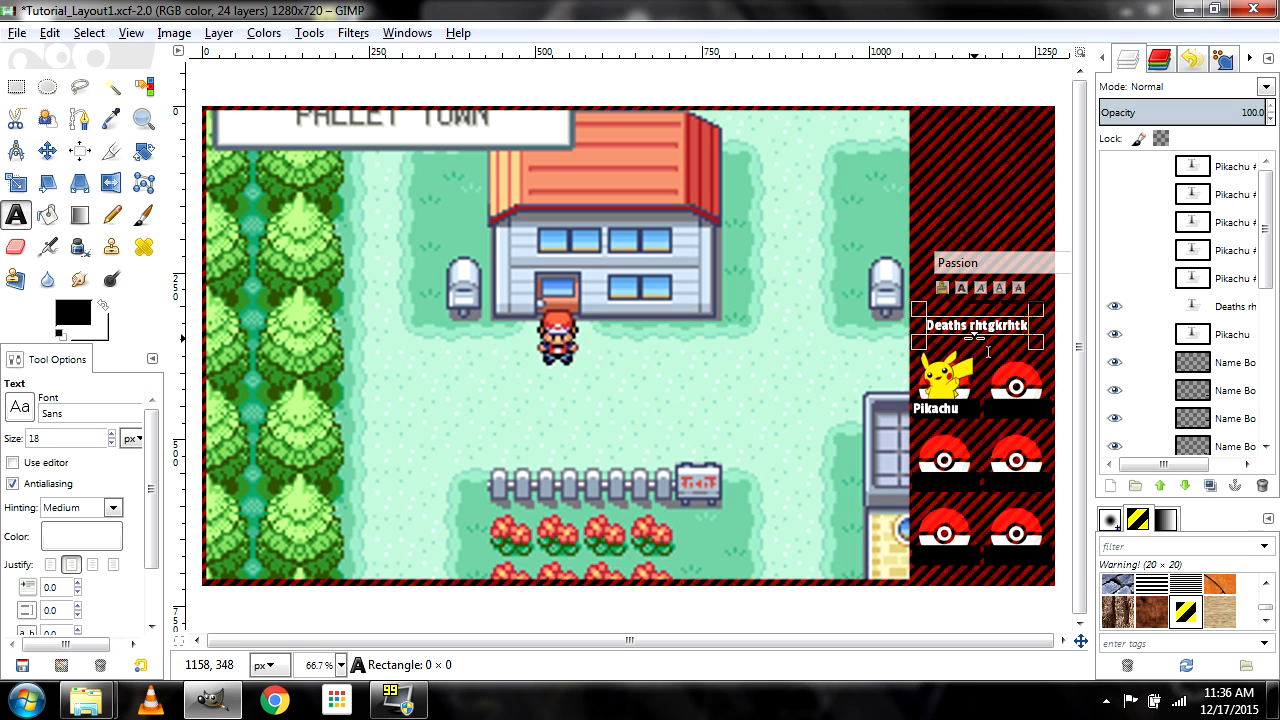
{"action": "key", "text": "BackSpace"}
{"action": "key", "text": "BackSpace"}
{"action": "key", "text": "BackSpace"}
{"action": "key", "text": "BackSpace"}
{"action": "key", "text": "BackSpace"}
{"action": "key", "text": "BackSpace"}
{"action": "key", "text": "BackSpace"}
{"action": "key", "text": "BackSpace"}
{"action": "key", "text": "BackSpace"}
{"action": "key", "text": "BackSpace"}
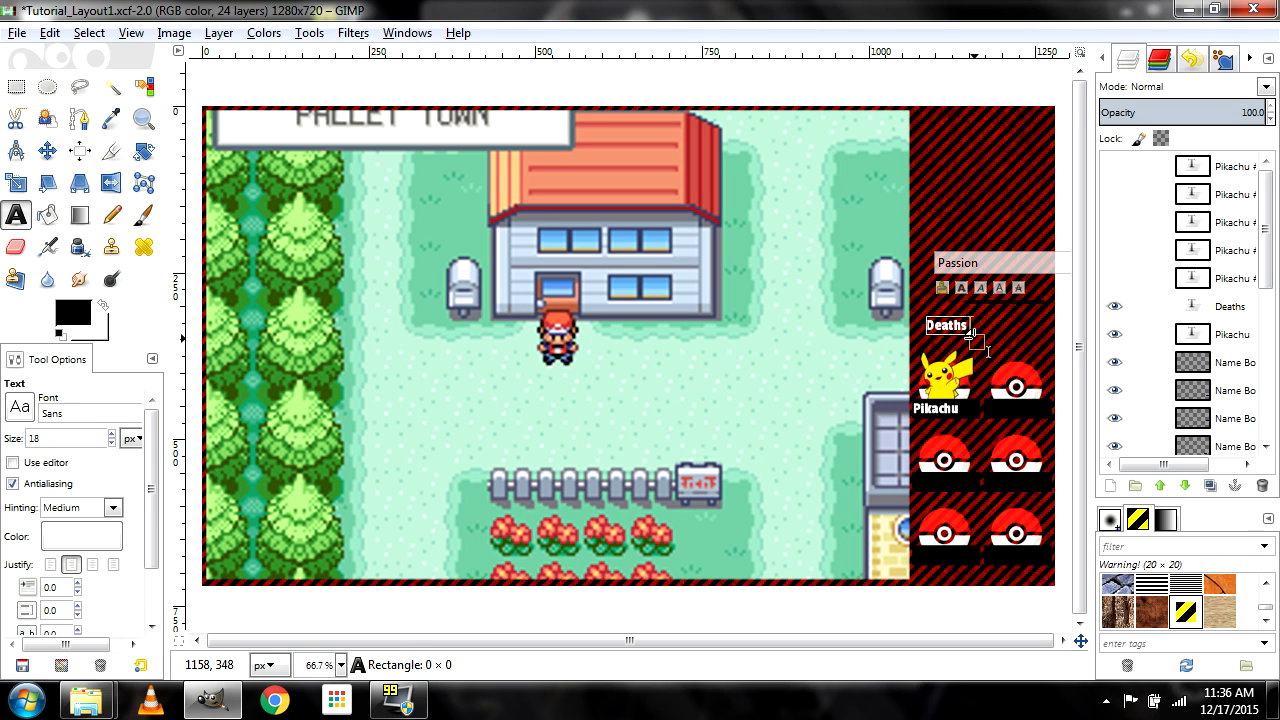
{"action": "double_click", "coordinate": [969, 333]}
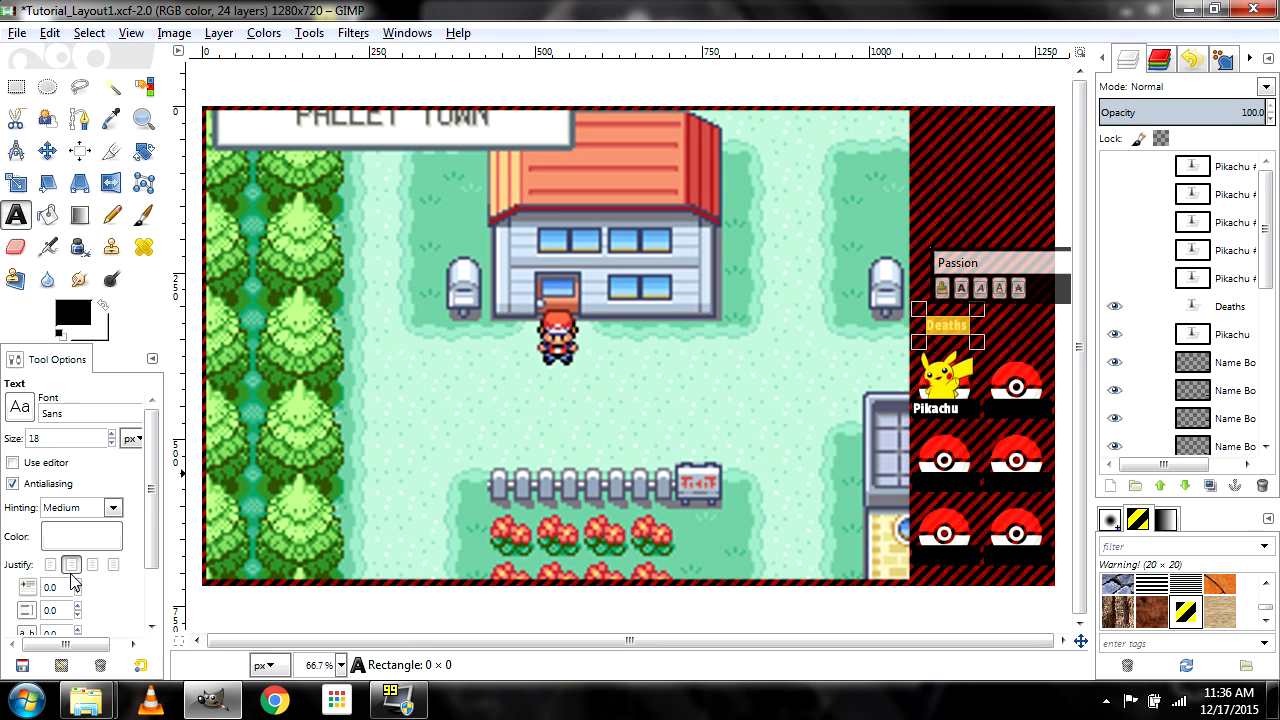
{"action": "left_click", "coordinate": [963, 330]}
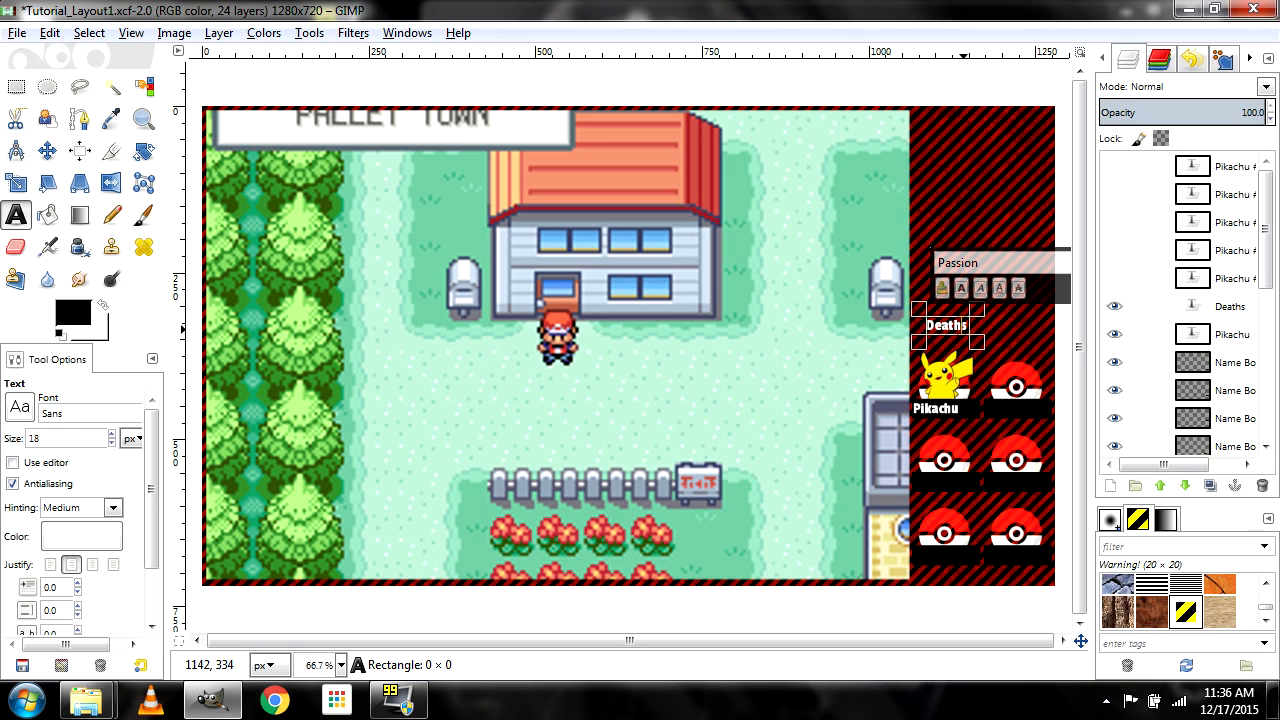
{"action": "key", "text": "Escape"}
{"action": "type", "text": "d"}
{"action": "key", "text": "BackSpace"}
{"action": "key", "text": "BackSpace"}
{"action": "left_click", "coordinate": [52, 150]}
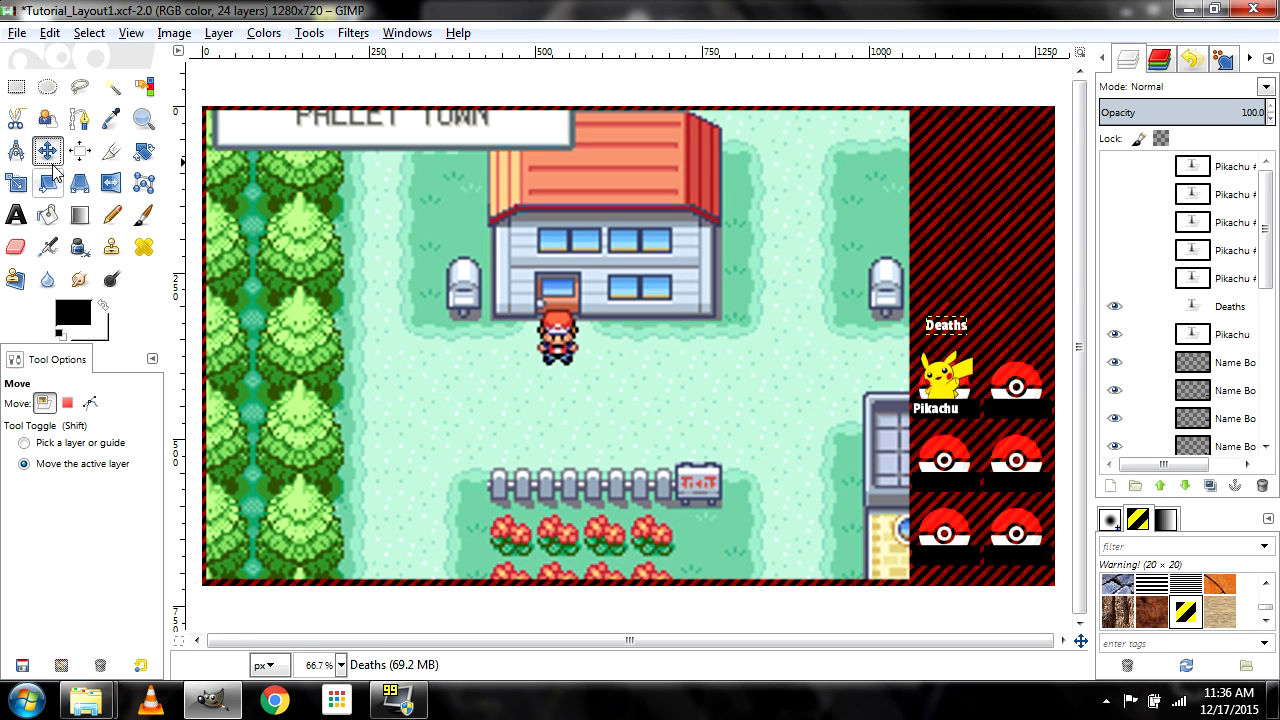
Extend the Deaths text to read "Deaths: 0" and align it with the striped panel's left edge, above Pikachu
{"action": "left_click", "coordinate": [15, 215]}
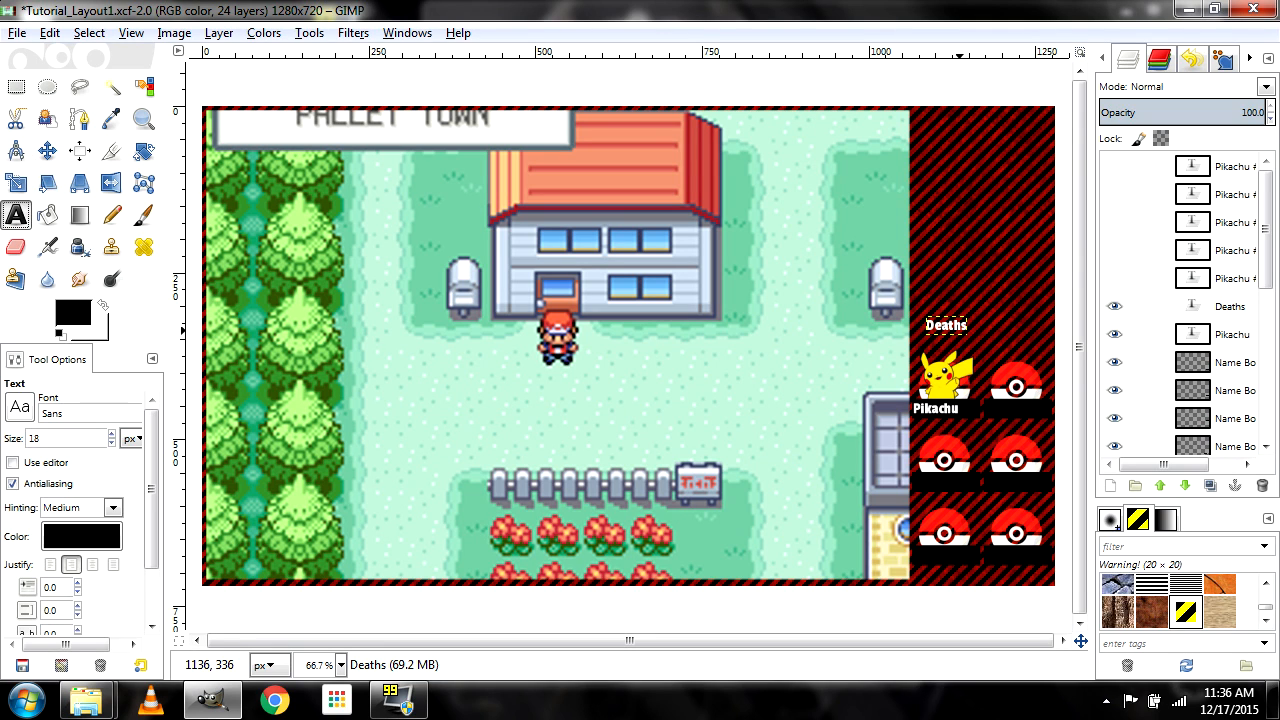
{"action": "left_click", "coordinate": [964, 330]}
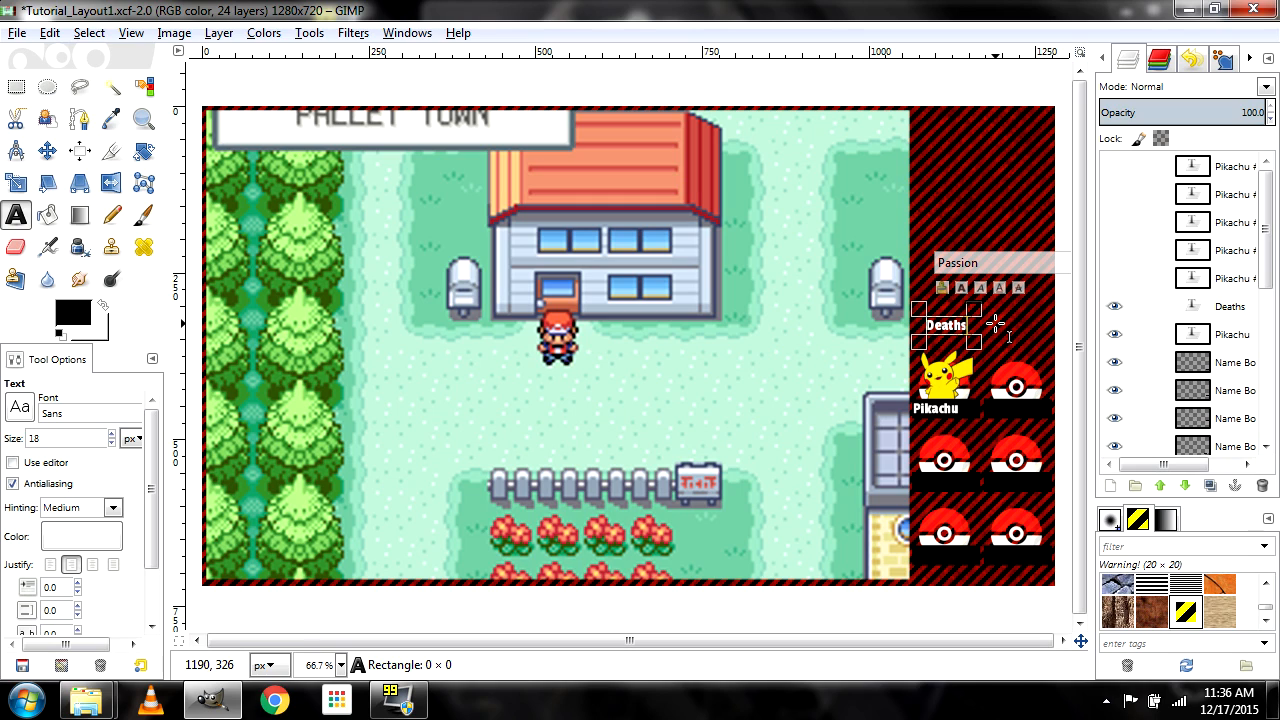
{"action": "type", "text": ": 0"}
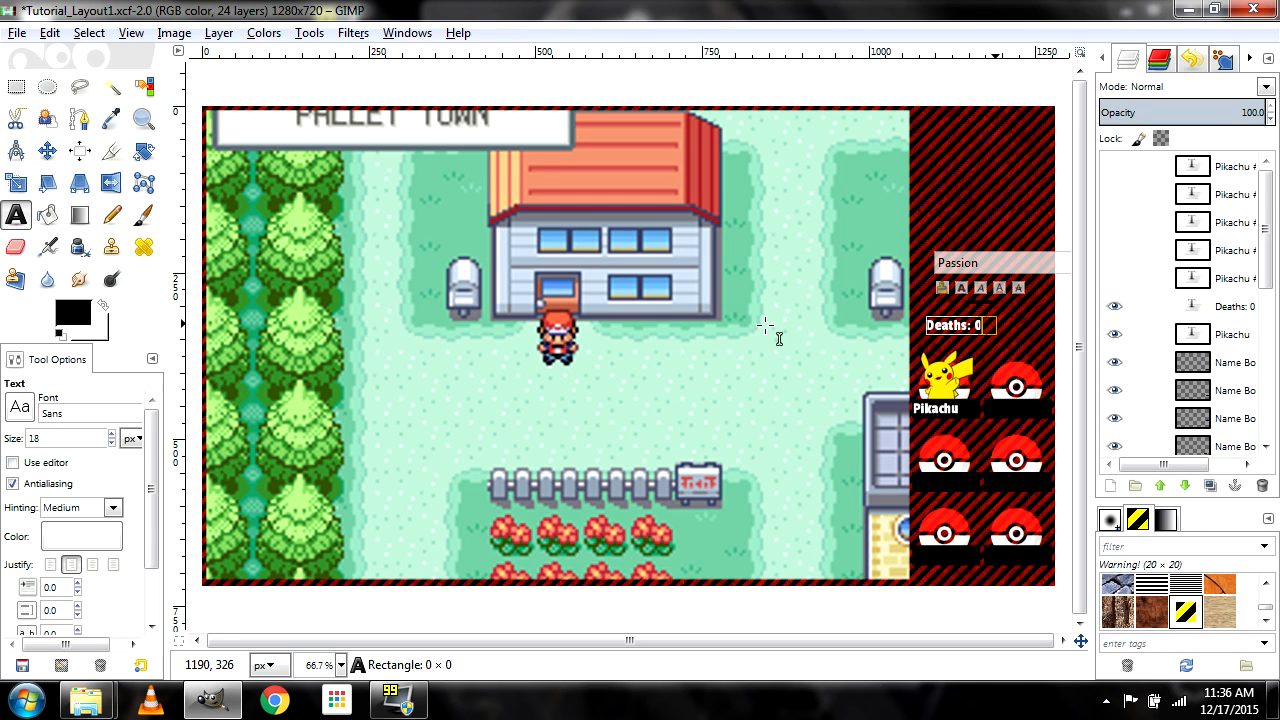
{"action": "left_click", "coordinate": [47, 150]}
{"action": "left_click_drag", "start_coordinate": [959, 331], "coordinate": [935, 322]}
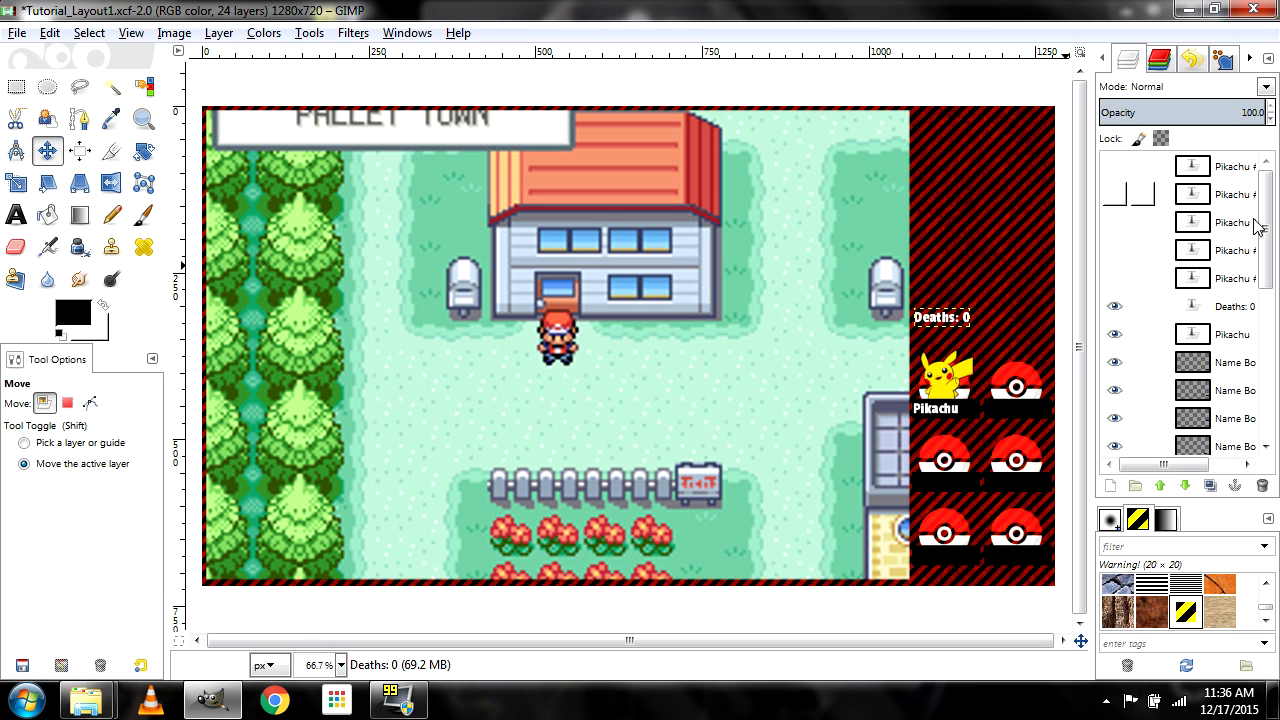
Move the Deaths: 0 text layer to the top of the layer stack
{"action": "left_click_drag", "start_coordinate": [1237, 318], "coordinate": [1230, 166]}
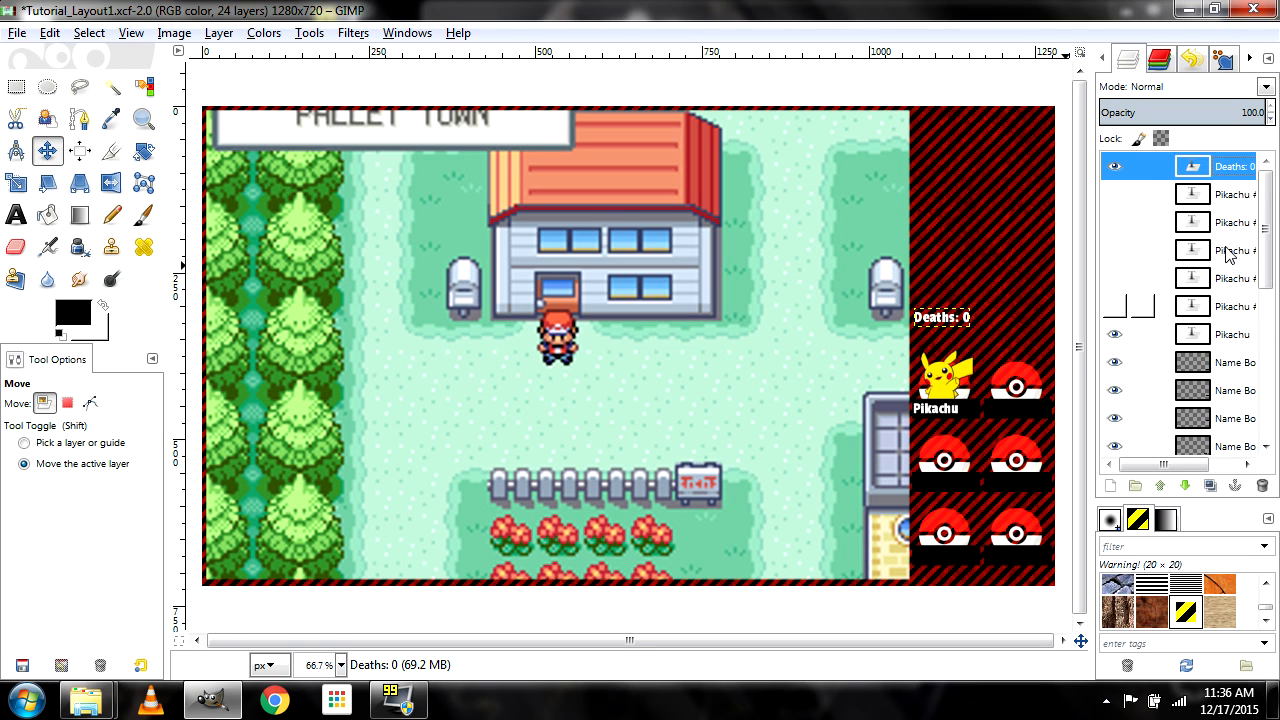
{"action": "right_click", "coordinate": [1230, 166]}
{"action": "left_click", "coordinate": [1244, 172]}
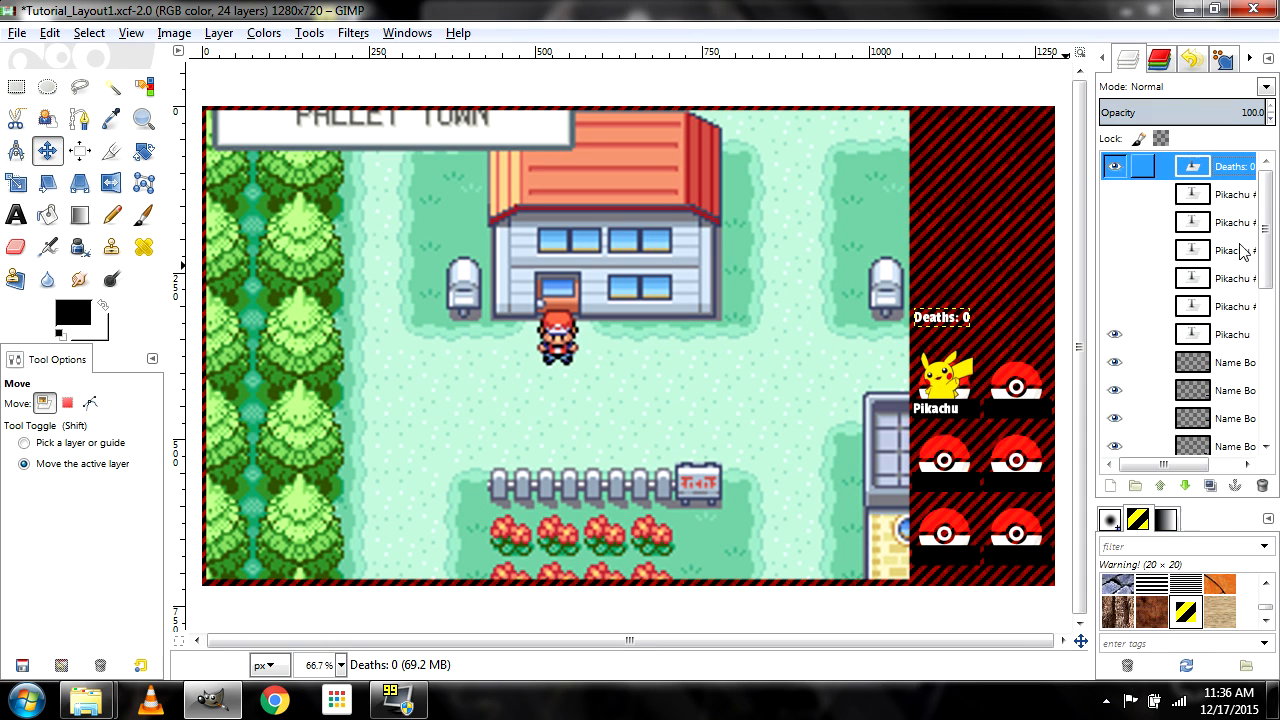
Duplicate the Deaths: 0 text layer and place the copy beside the original, above the second Poké Ball column
{"action": "right_click", "coordinate": [1238, 165]}
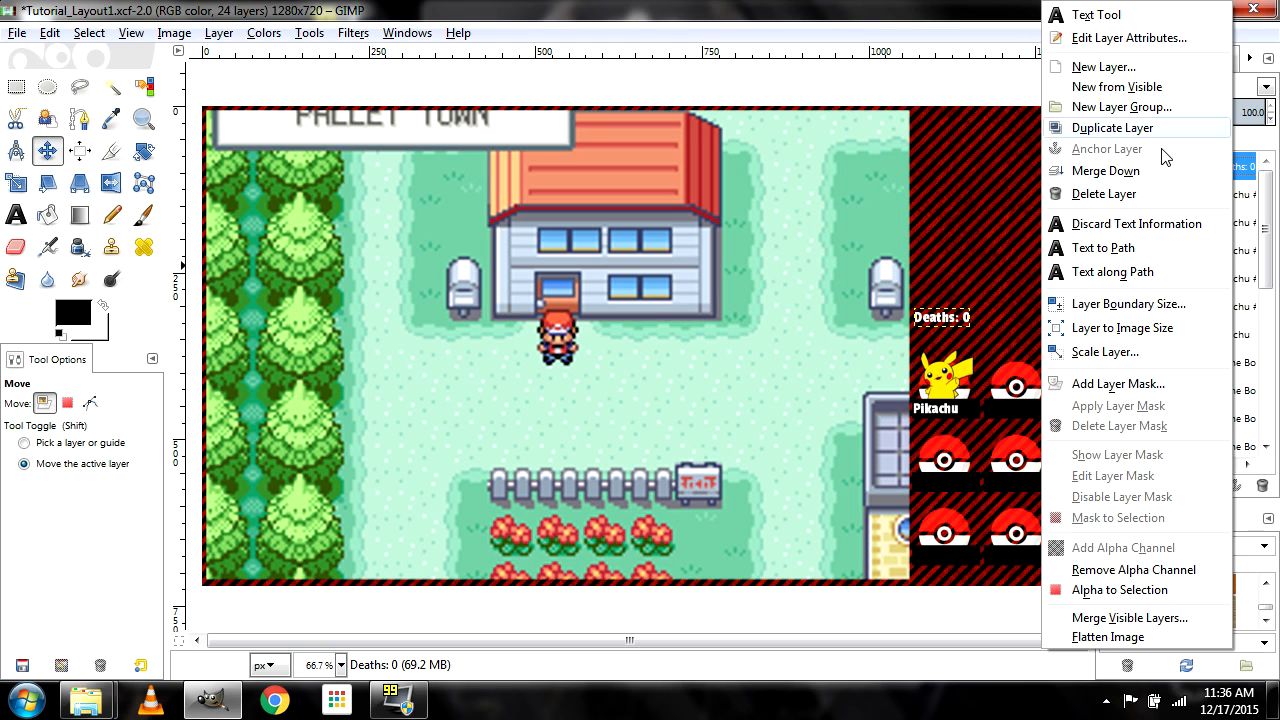
{"action": "left_click", "coordinate": [1163, 140]}
{"action": "left_click_drag", "start_coordinate": [947, 318], "coordinate": [1020, 317]}
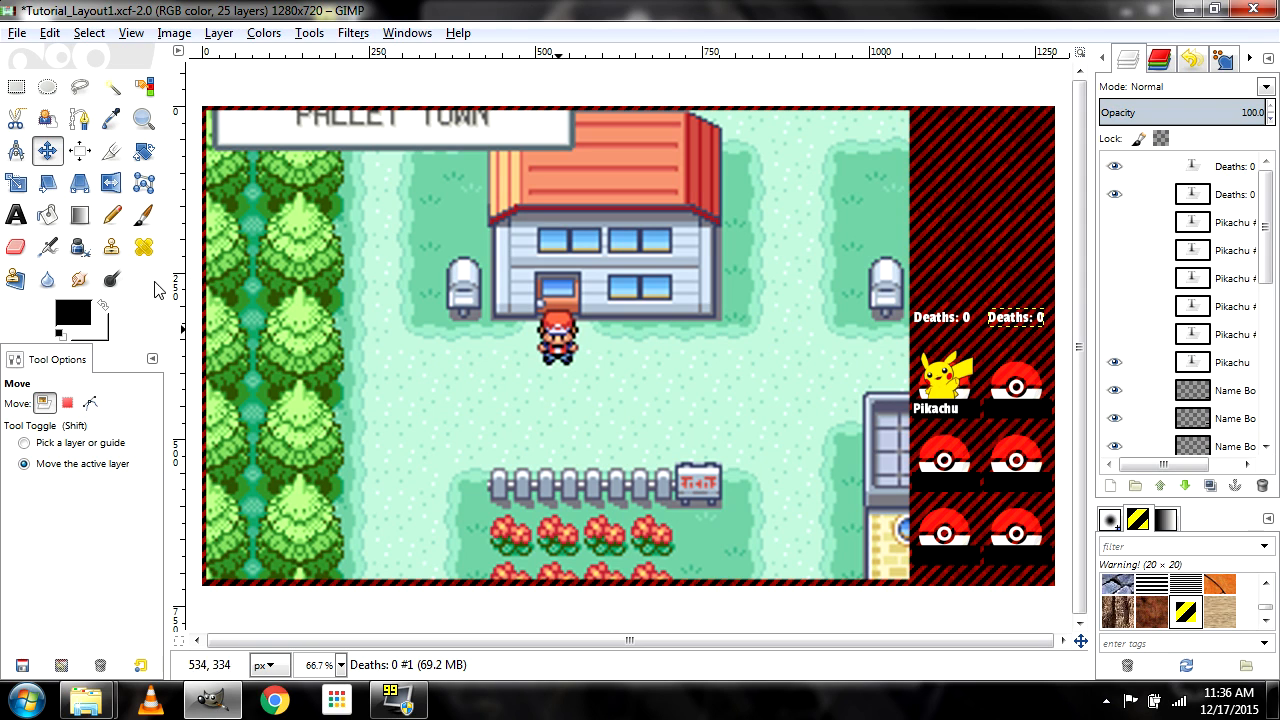
Change the duplicated text to read "Badges: 0" and shift it slightly toward the striped panel's right edge
{"action": "left_click", "coordinate": [17, 217]}
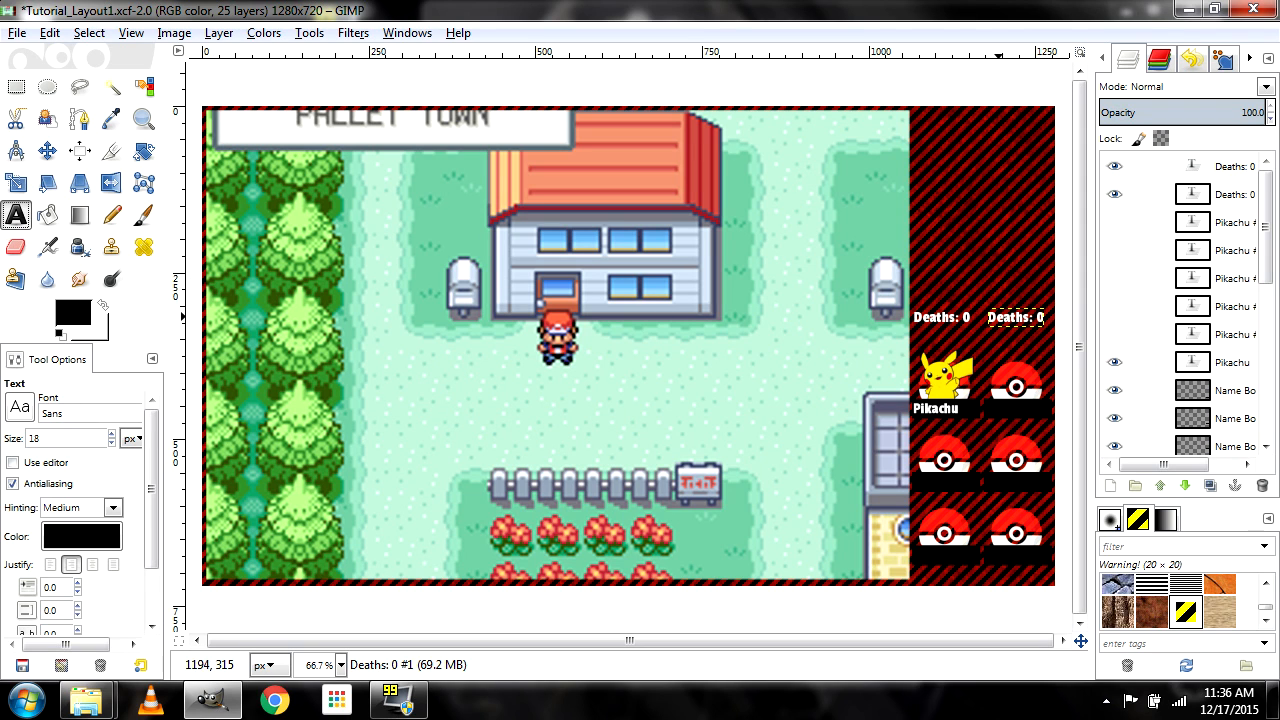
{"action": "left_click", "coordinate": [1012, 317]}
{"action": "left_click_drag", "start_coordinate": [1024, 320], "coordinate": [1029, 321]}
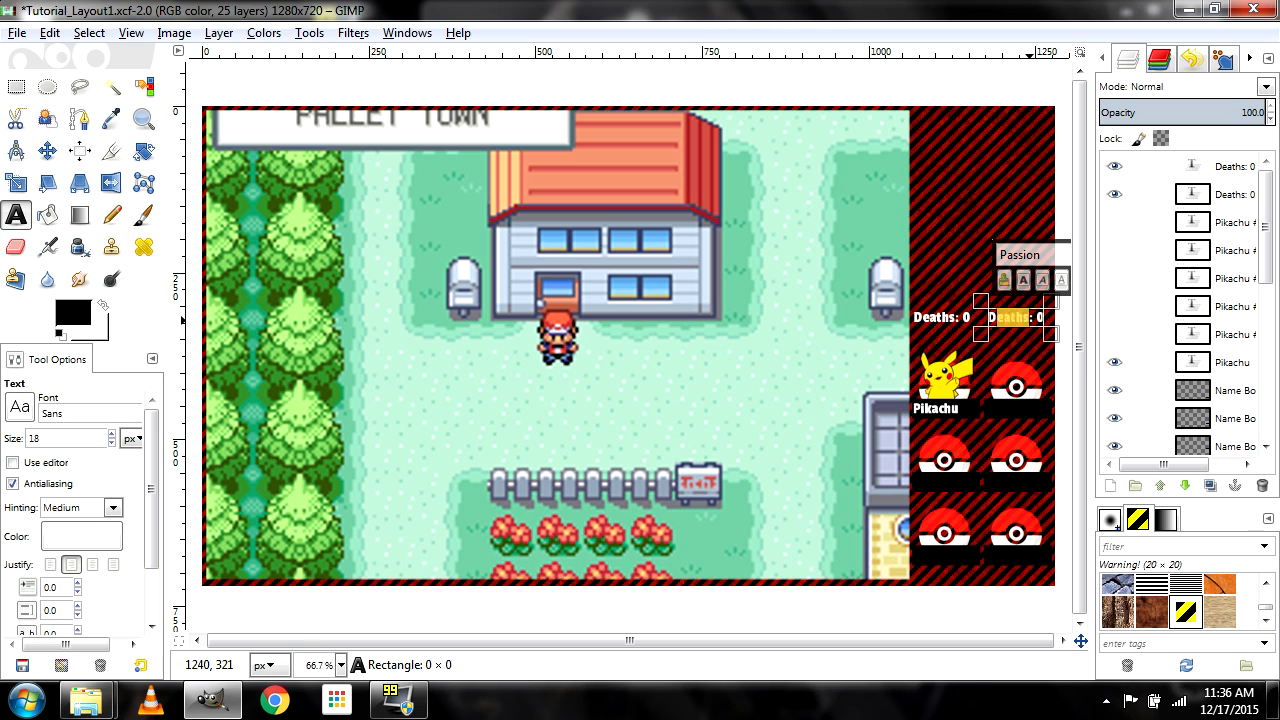
{"action": "type", "text": "Badges"}
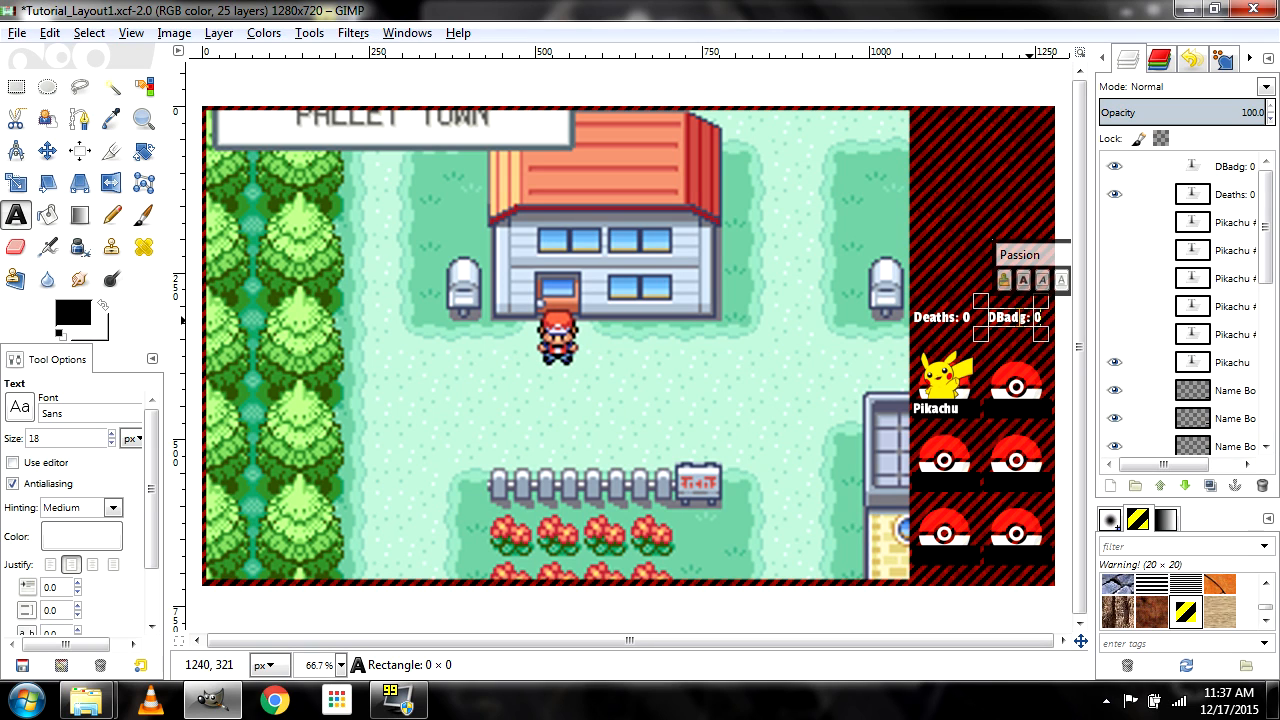
{"action": "left_click", "coordinate": [994, 317]}
{"action": "key", "text": "BackSpace"}
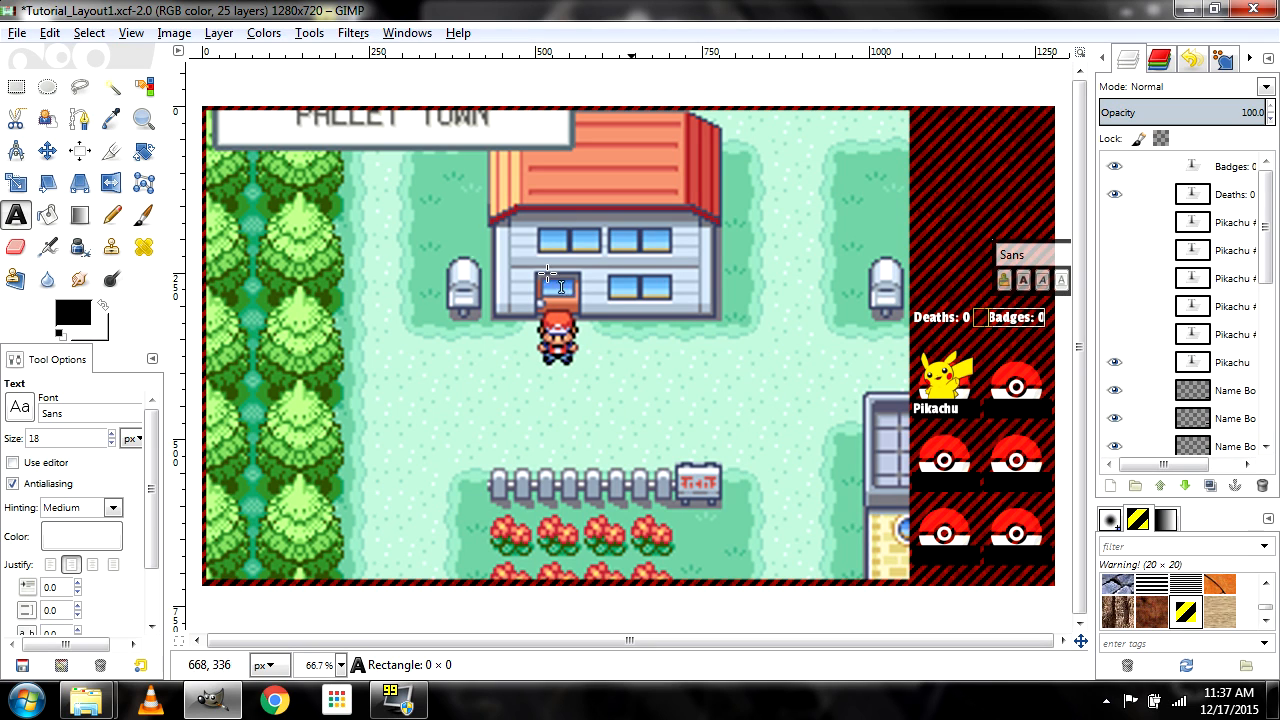
{"action": "left_click", "coordinate": [50, 151]}
{"action": "left_click_drag", "start_coordinate": [1012, 320], "coordinate": [1020, 322]}
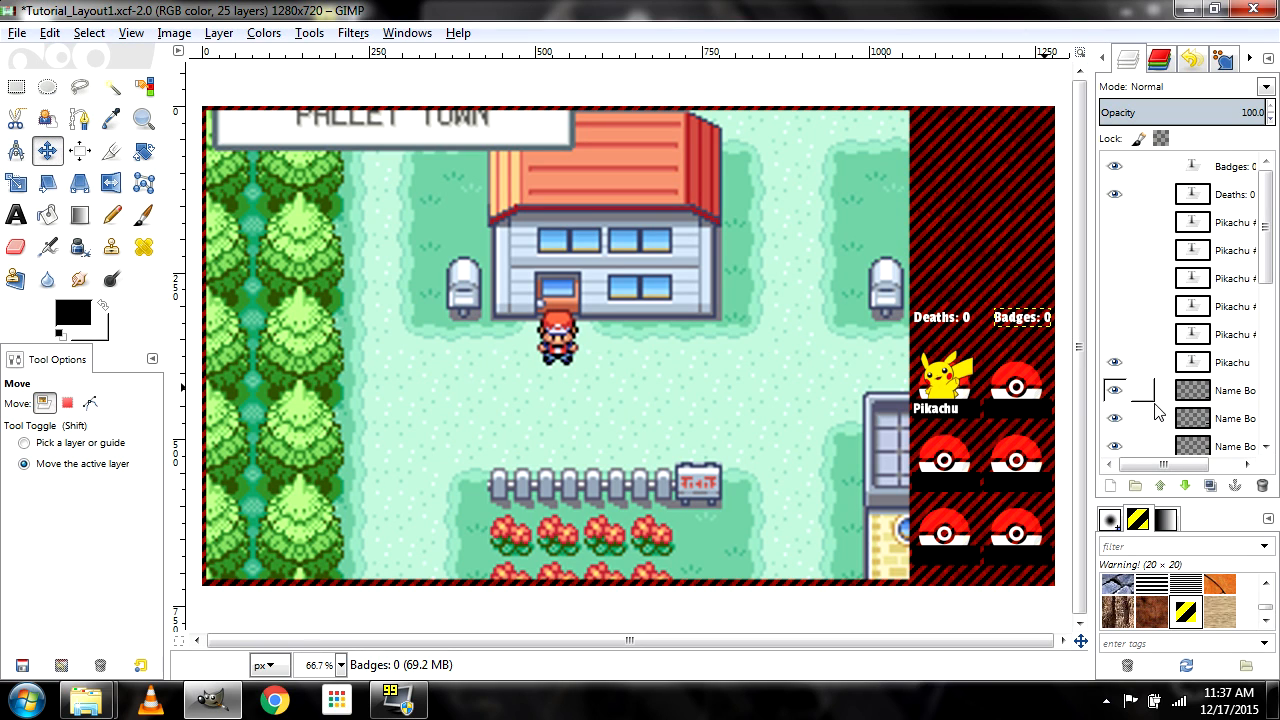
Examine the two counter texts at 100% zoom and select the Deaths: 0 layer
{"action": "left_click", "coordinate": [1224, 420]}
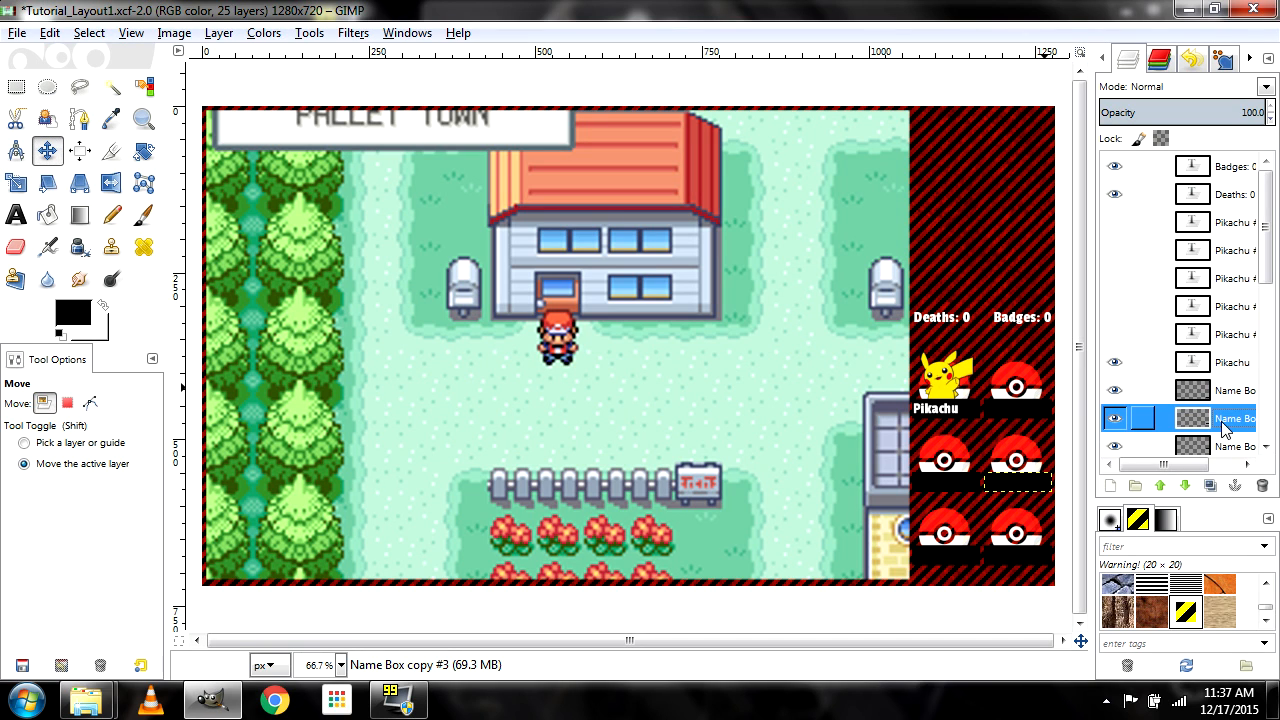
{"action": "key", "text": "1"}
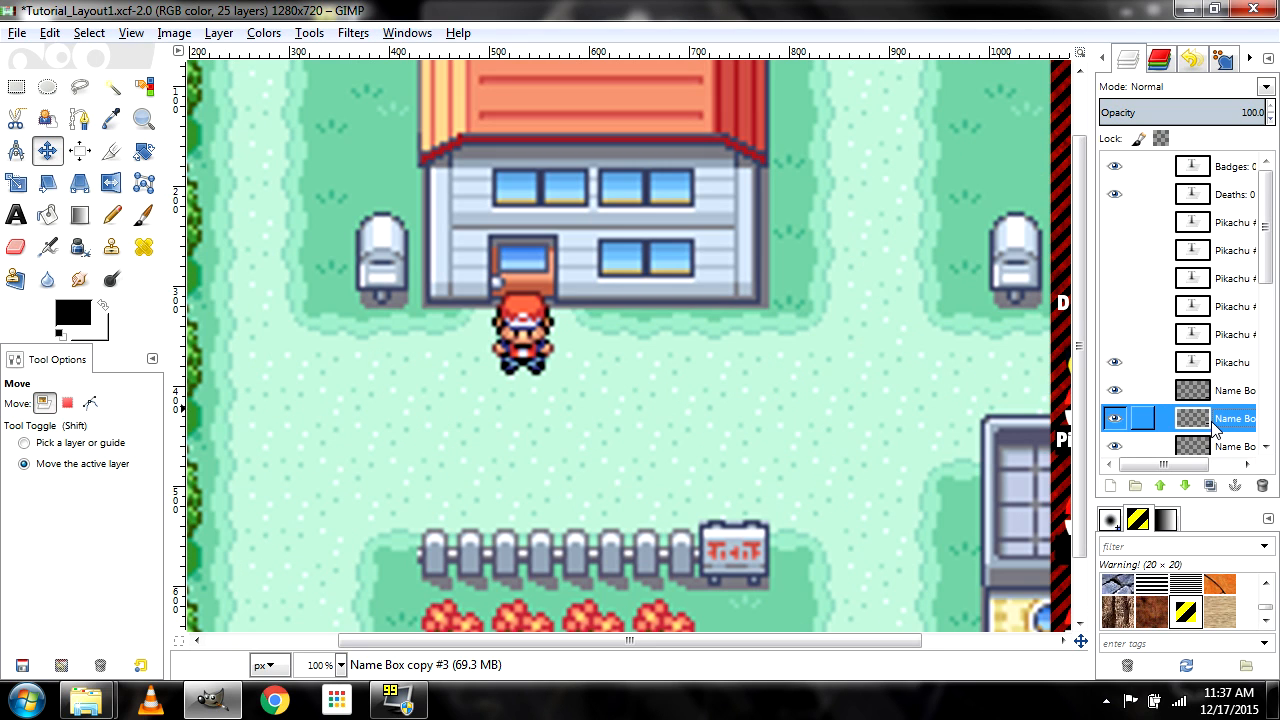
{"action": "left_click_drag", "start_coordinate": [877, 646], "coordinate": [1133, 640]}
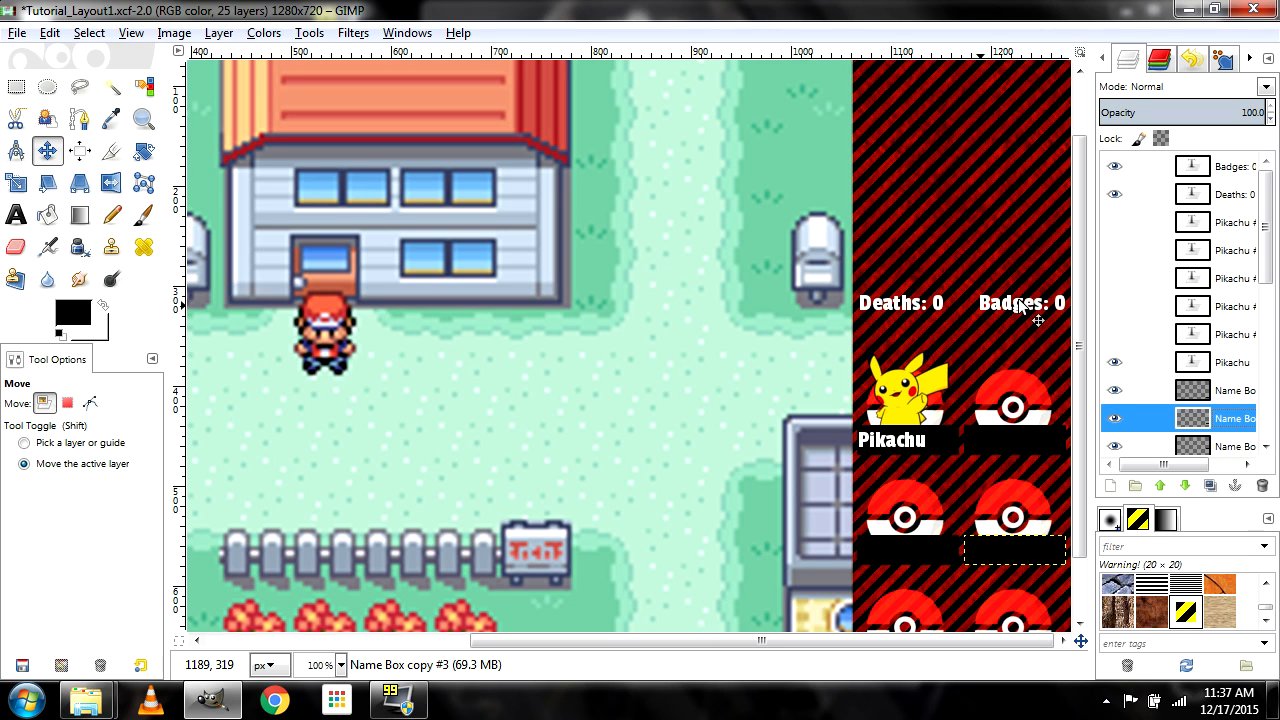
{"action": "left_click", "coordinate": [1232, 172]}
{"action": "left_click", "coordinate": [1230, 200]}
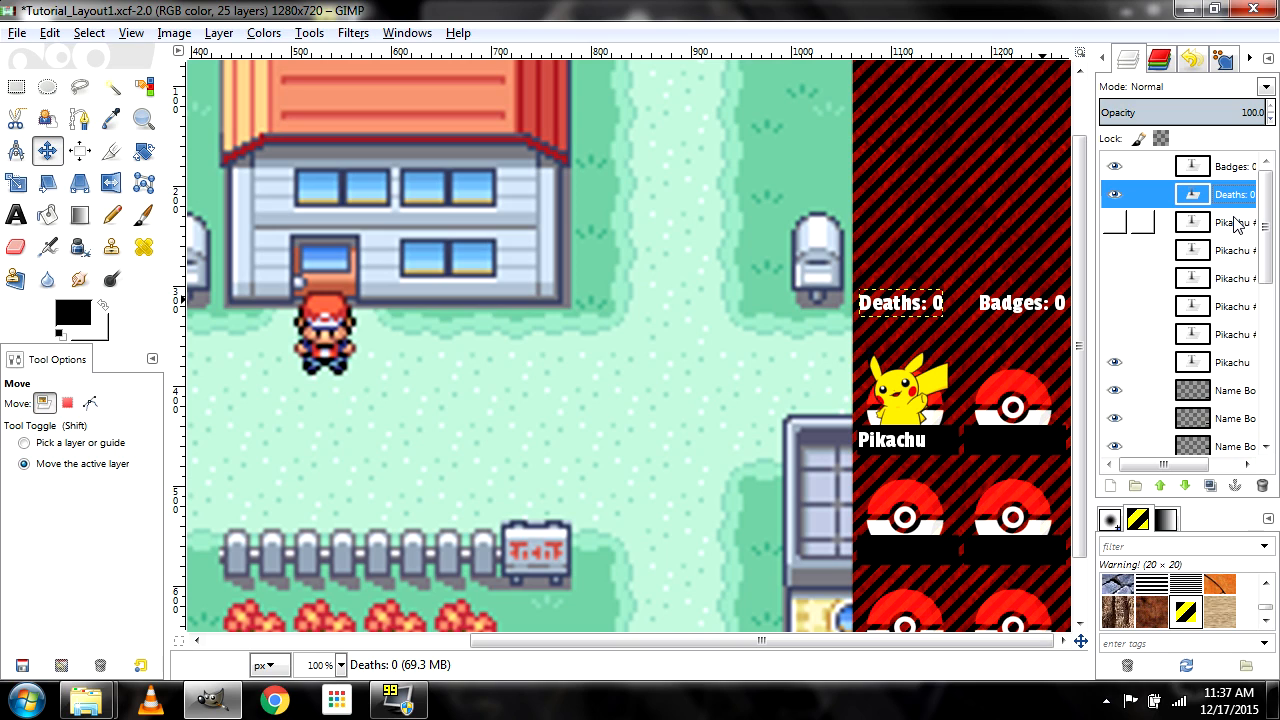
Add a transparent 1280 × 720 px layer directly beneath the Deaths: 0 text layer, above the Pikachu text layers
{"action": "left_click", "coordinate": [1236, 222]}
{"action": "left_click", "coordinate": [1228, 200]}
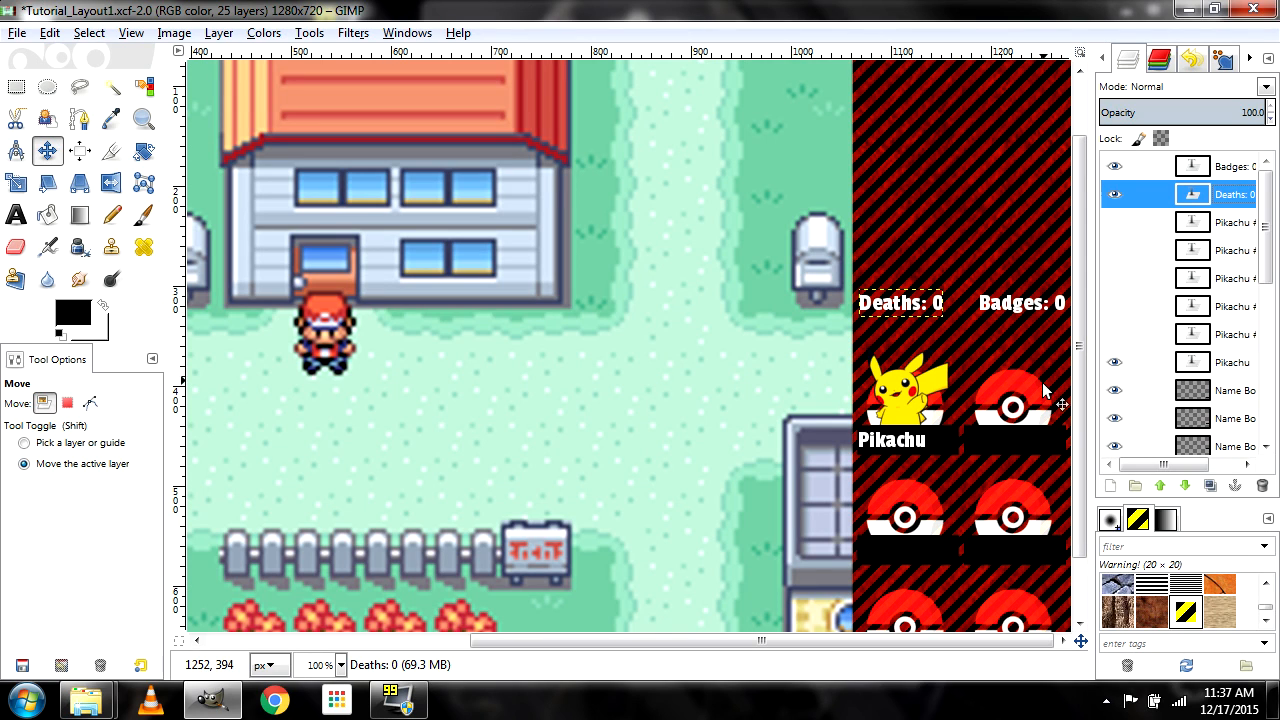
{"action": "left_click_drag", "start_coordinate": [1213, 221], "coordinate": [1113, 494]}
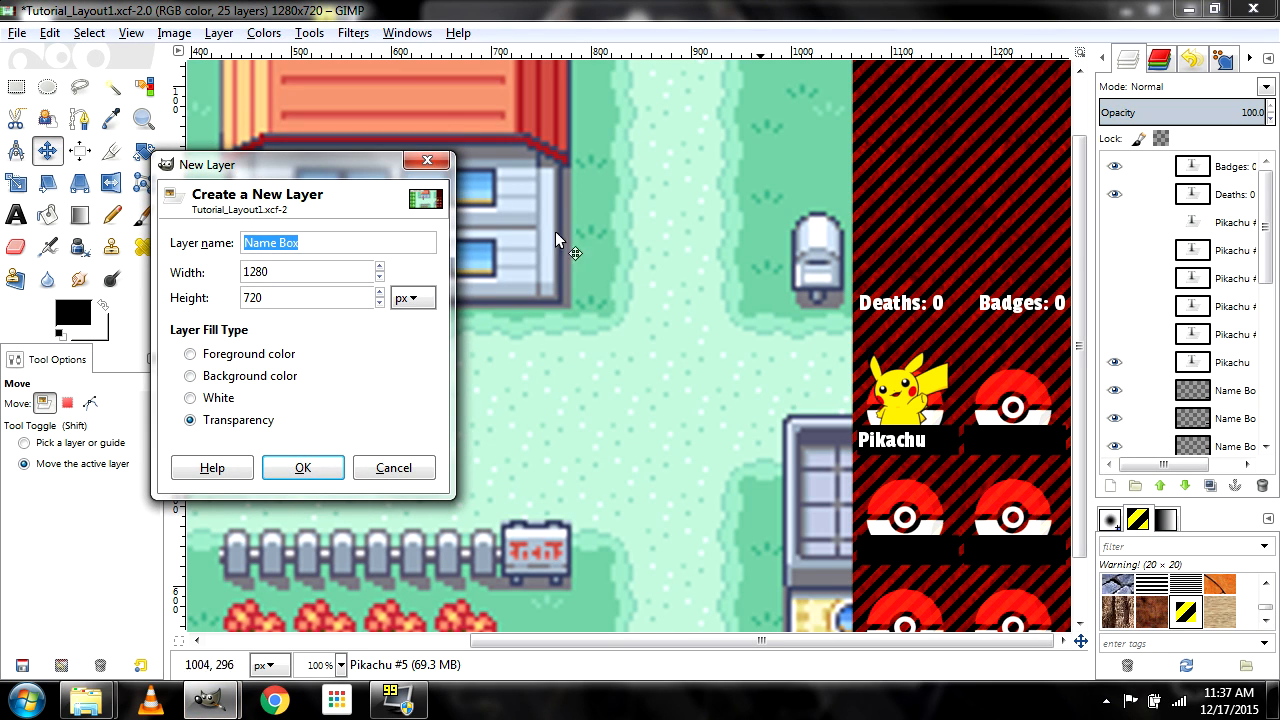
{"action": "left_click", "coordinate": [303, 468]}
Create a selection from the alpha of the Deaths: 0 text layer
{"action": "left_click_drag", "start_coordinate": [1236, 194], "coordinate": [1243, 170]}
{"action": "left_click", "coordinate": [1241, 164]}
{"action": "left_click", "coordinate": [1236, 194]}
{"action": "left_click", "coordinate": [1237, 167]}
{"action": "left_click", "coordinate": [1233, 199]}
{"action": "left_click", "coordinate": [1231, 209]}
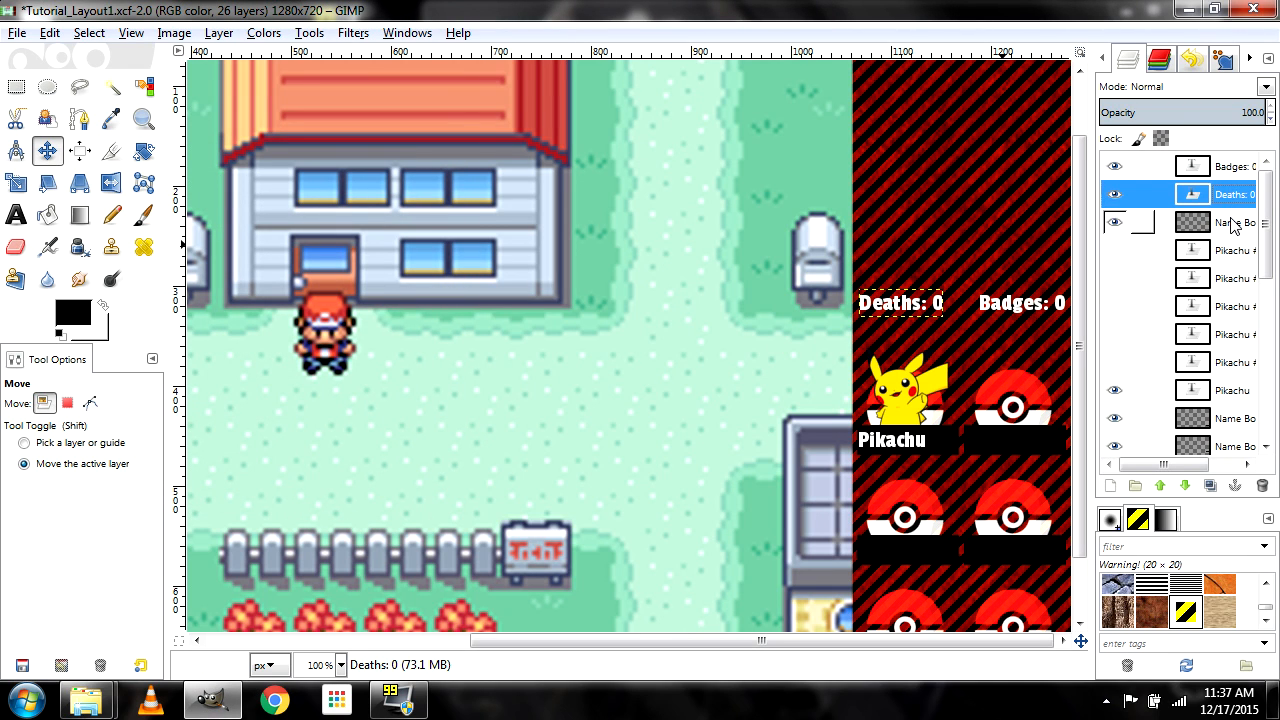
{"action": "left_click_drag", "start_coordinate": [1233, 210], "coordinate": [1235, 200]}
{"action": "right_click", "coordinate": [1233, 200]}
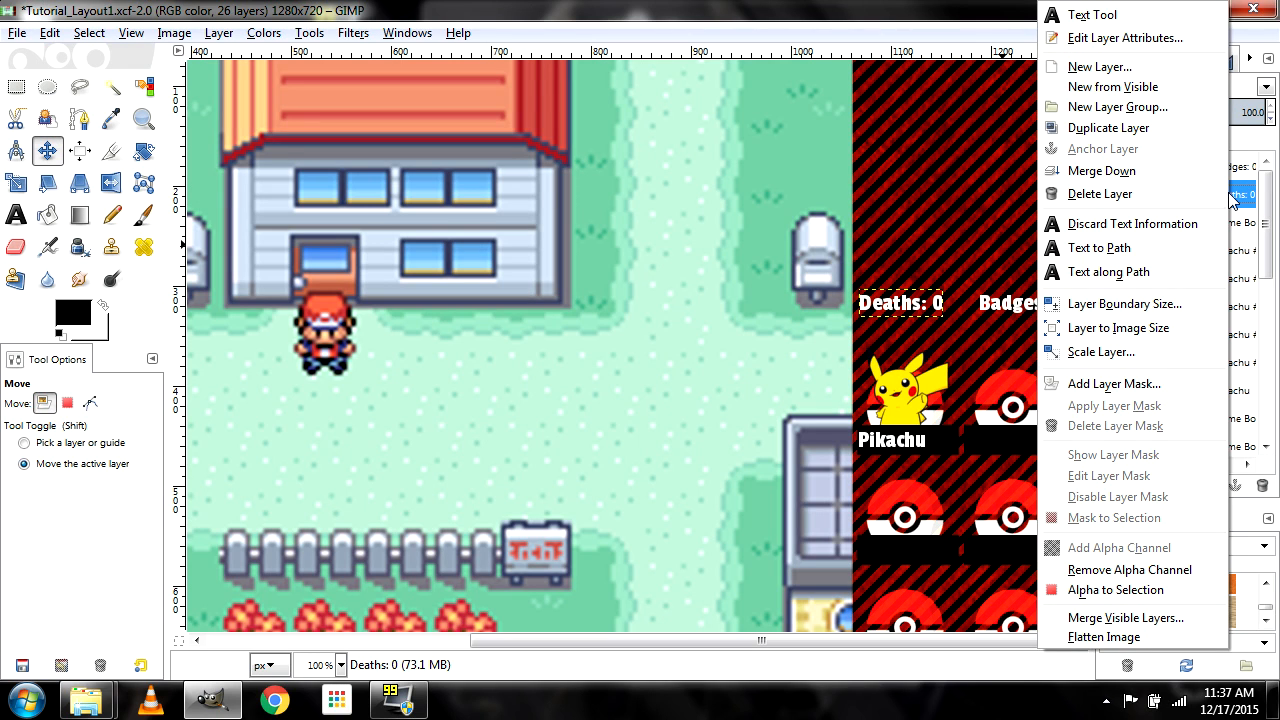
{"action": "left_click", "coordinate": [1116, 590]}
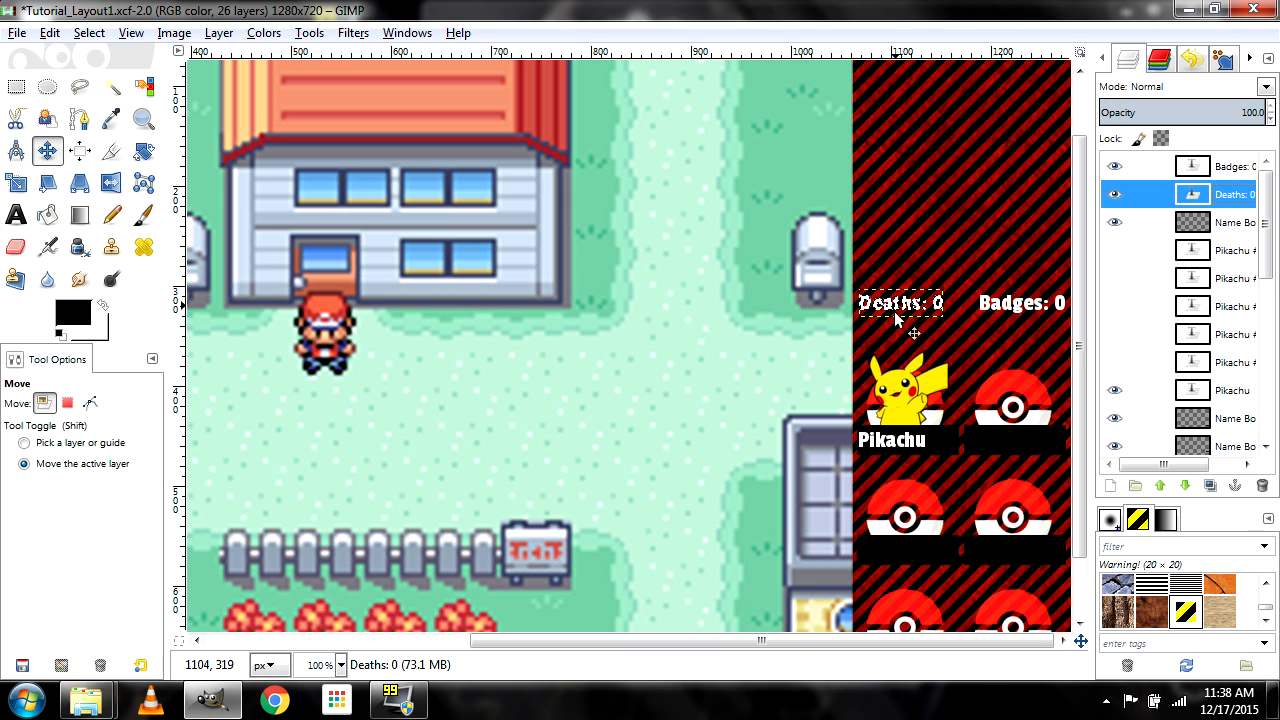
Rename the new transparent layer beneath Deaths: 0 as "Border"
{"action": "left_click", "coordinate": [1236, 232]}
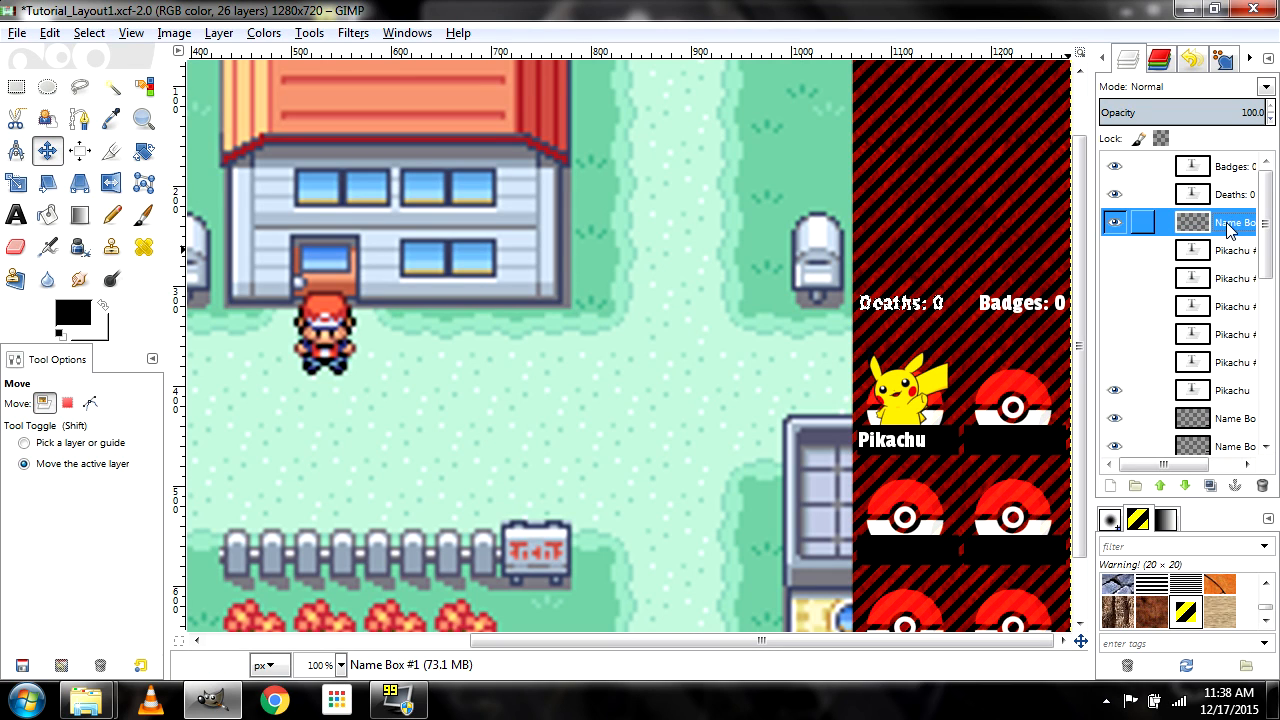
{"action": "double_click", "coordinate": [1230, 230]}
{"action": "type", "text": "Border"}
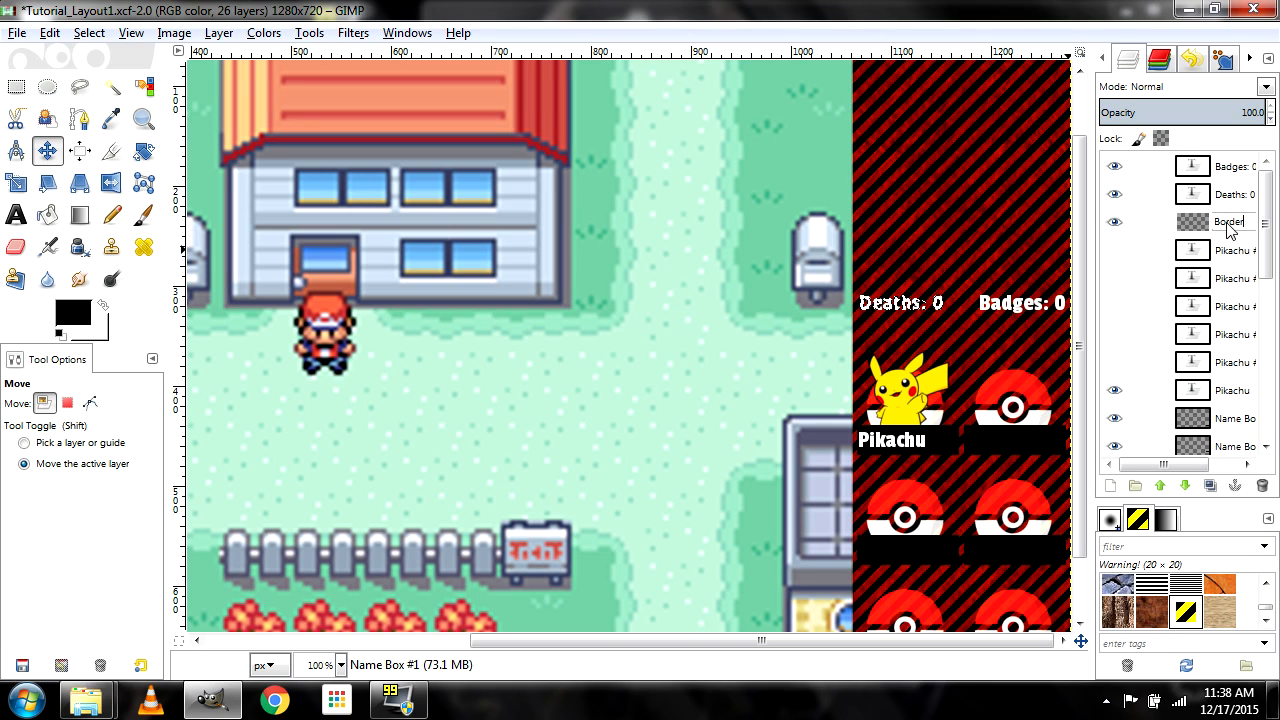
{"action": "key", "text": "Return"}
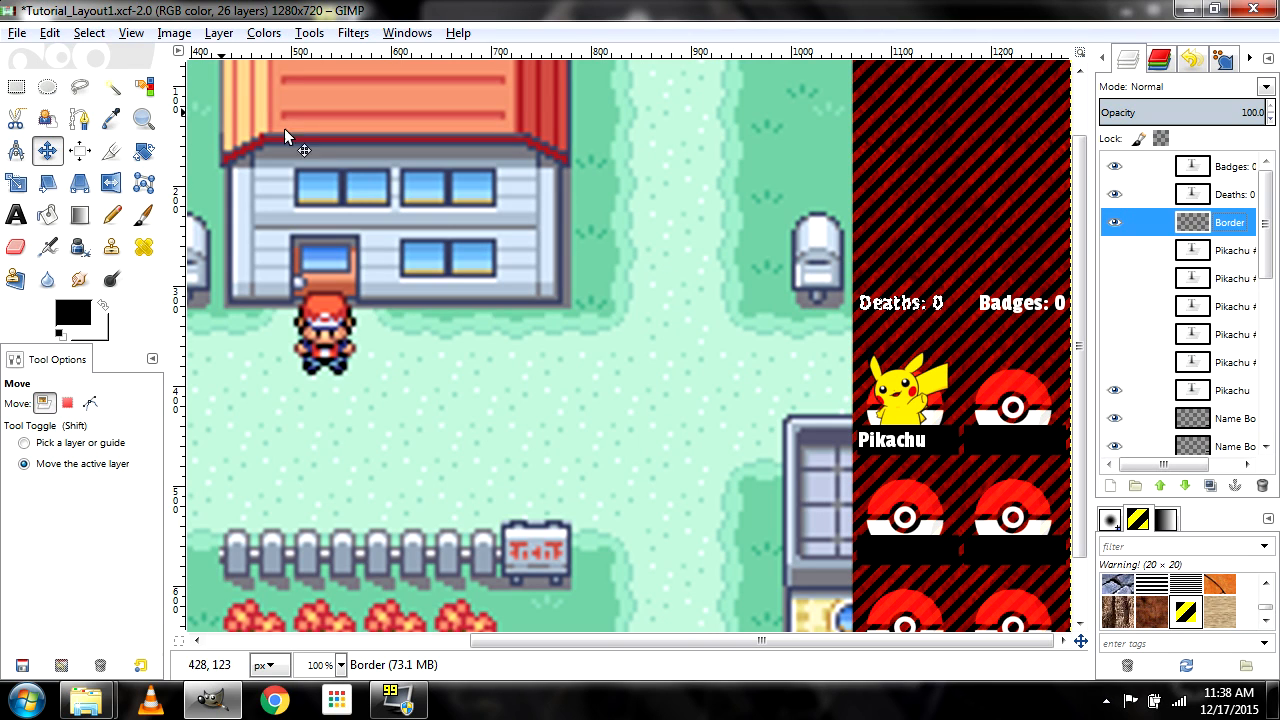
Grow the Deaths: 0 text selection by 2 px and fill it with black on the Border layer
{"action": "left_click", "coordinate": [88, 33]}
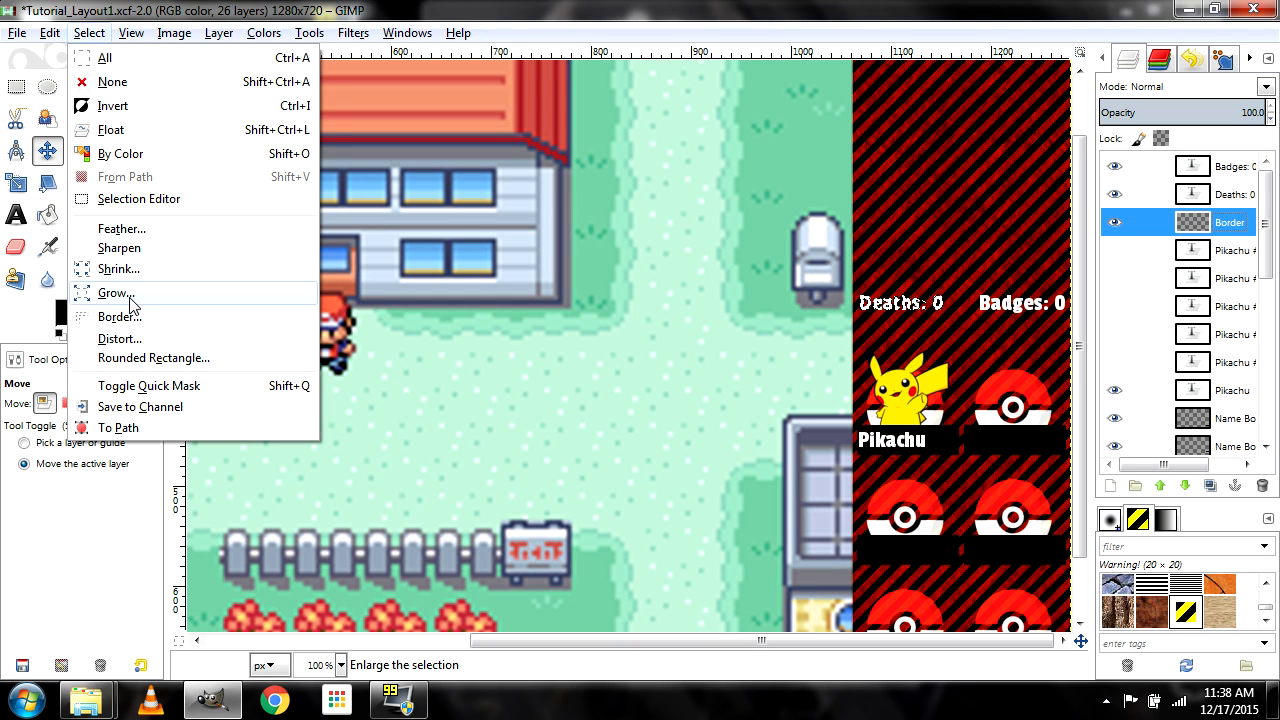
{"action": "left_click", "coordinate": [100, 293]}
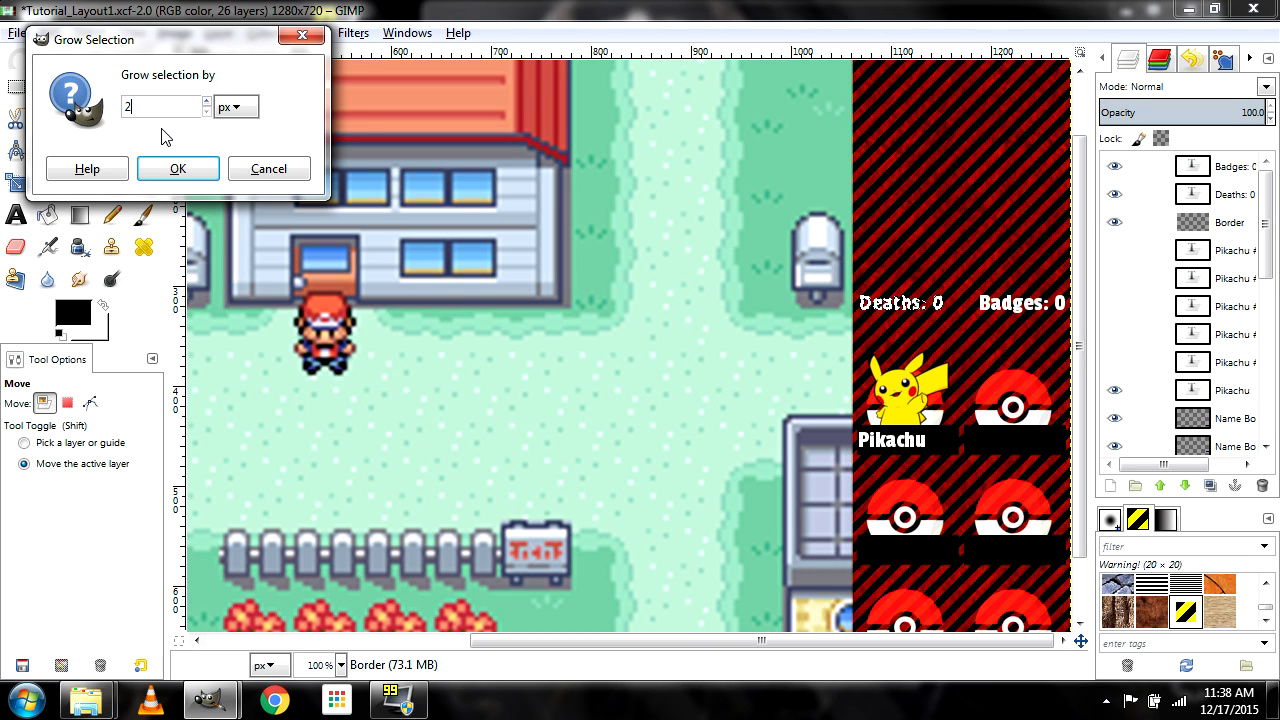
{"action": "type", "text": "2"}
{"action": "key", "text": "Return"}
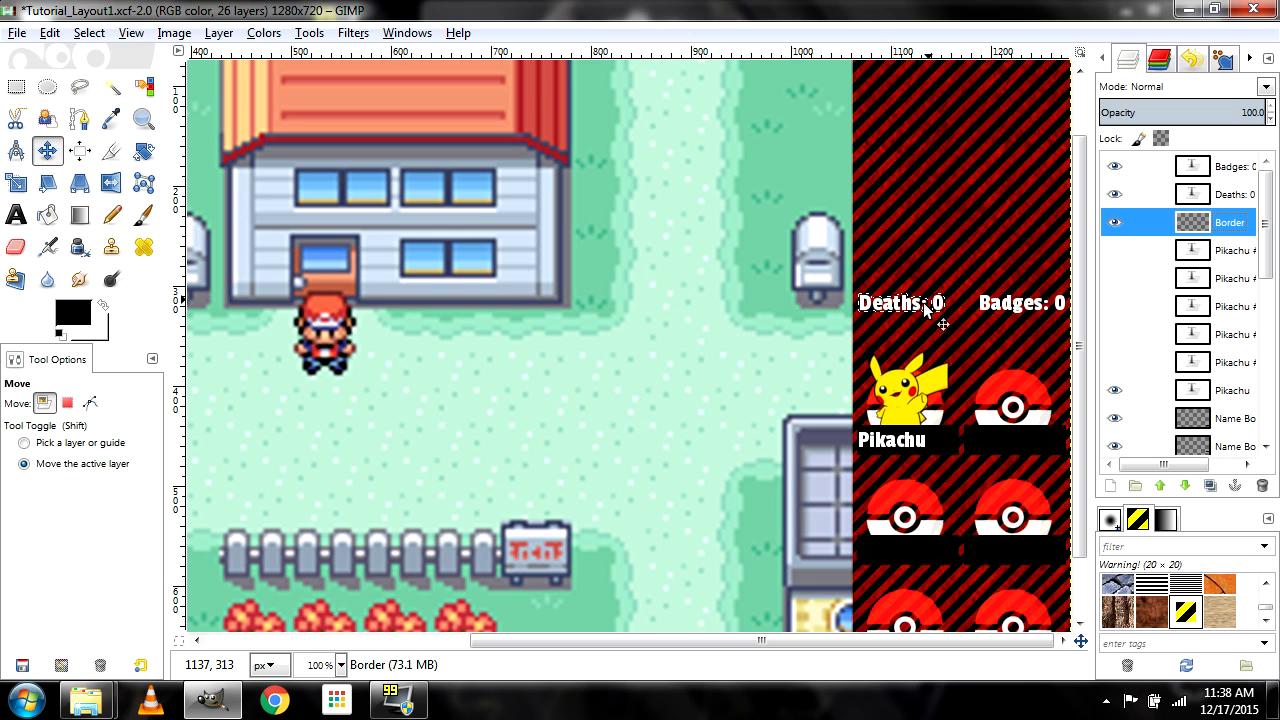
{"action": "left_click", "coordinate": [48, 214]}
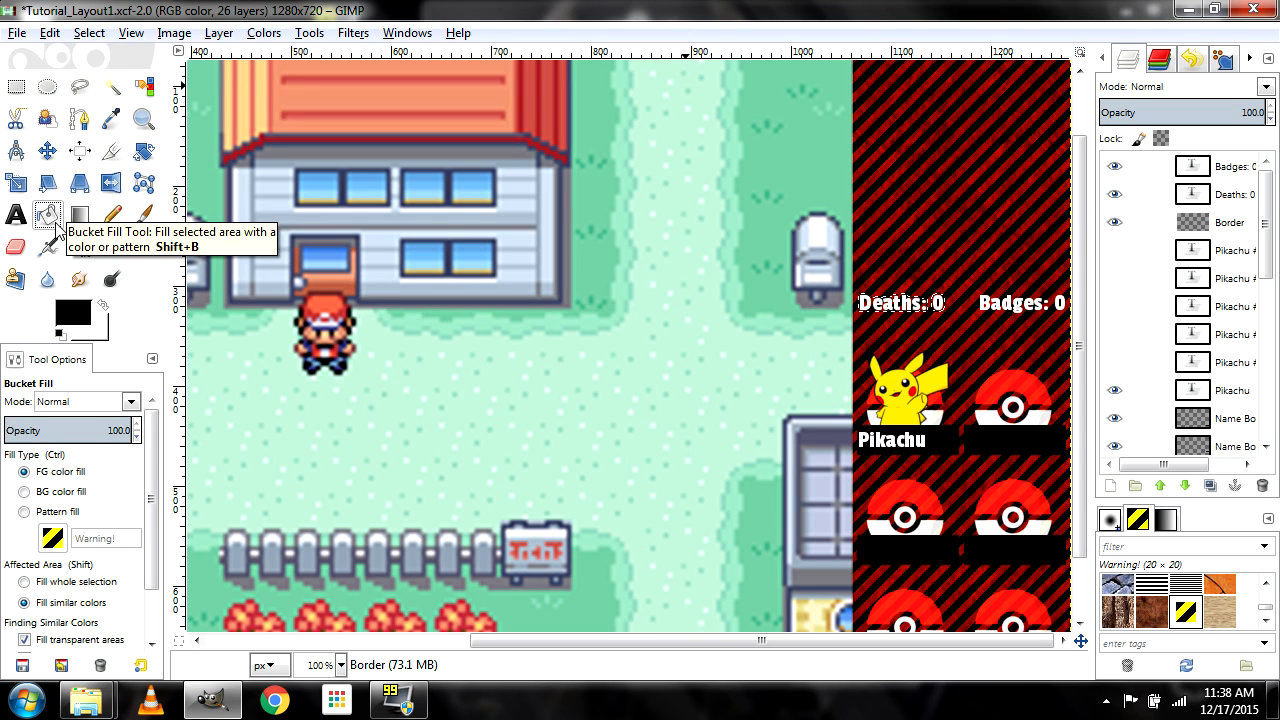
{"action": "left_click", "coordinate": [900, 314]}
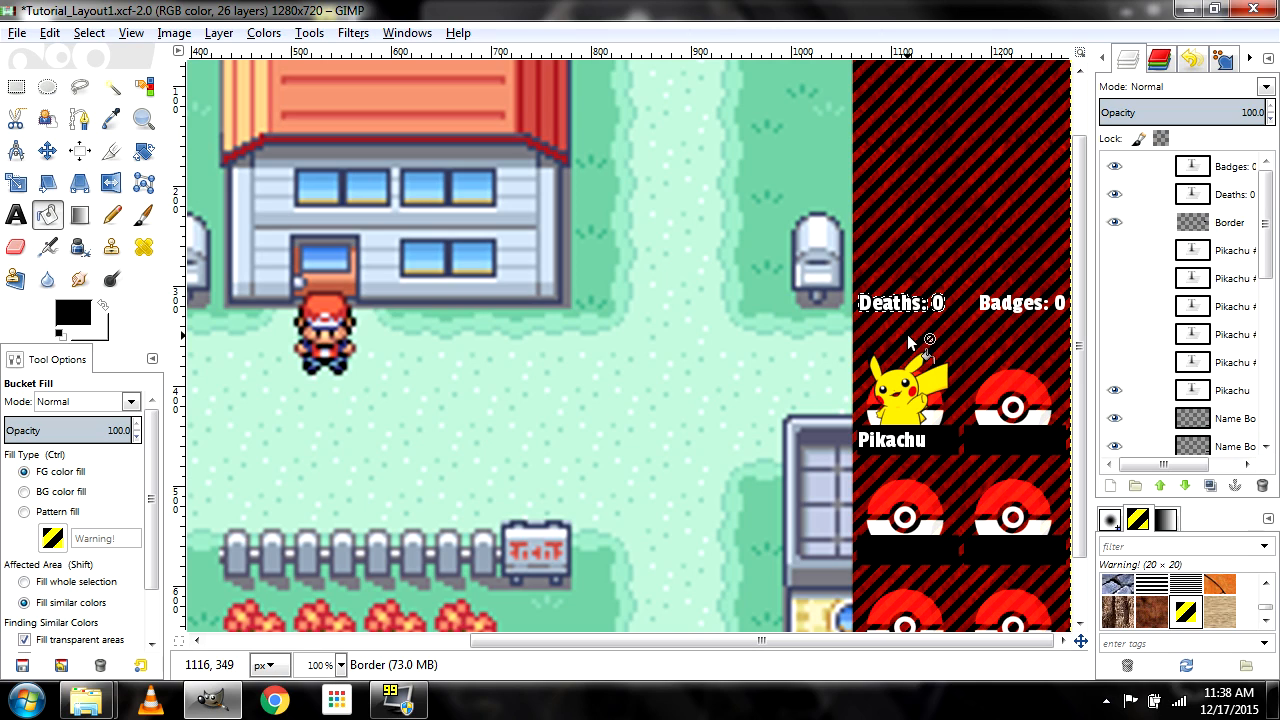
Clear the selection and toggle the Border layer's visibility to compare the Deaths text with and without its outline
{"action": "key", "text": "ctrl+shift+a"}
{"action": "left_click", "coordinate": [1122, 195]}
{"action": "left_click", "coordinate": [1124, 226]}
{"action": "left_click", "coordinate": [1116, 224]}
{"action": "left_click", "coordinate": [1116, 226]}
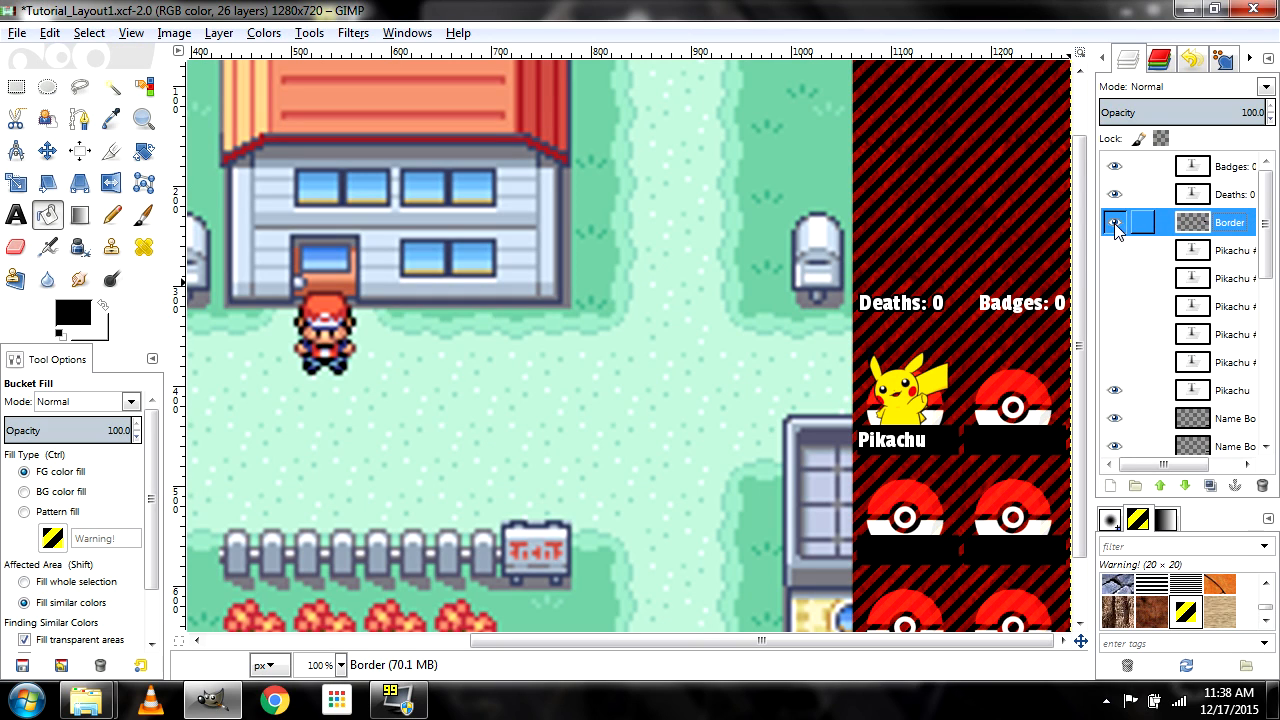
Create a selection from the alpha of the Badges: 0 text layer
{"action": "left_click", "coordinate": [1238, 170]}
{"action": "right_click", "coordinate": [1240, 168]}
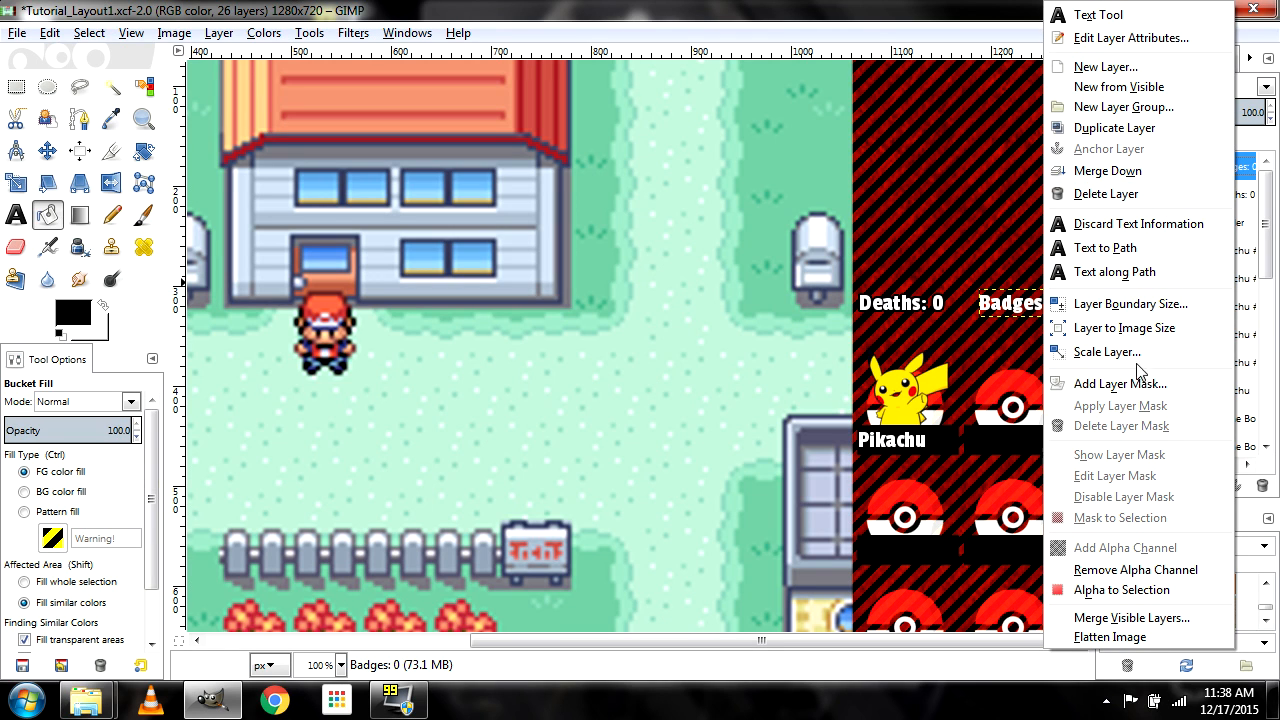
{"action": "left_click", "coordinate": [1122, 592]}
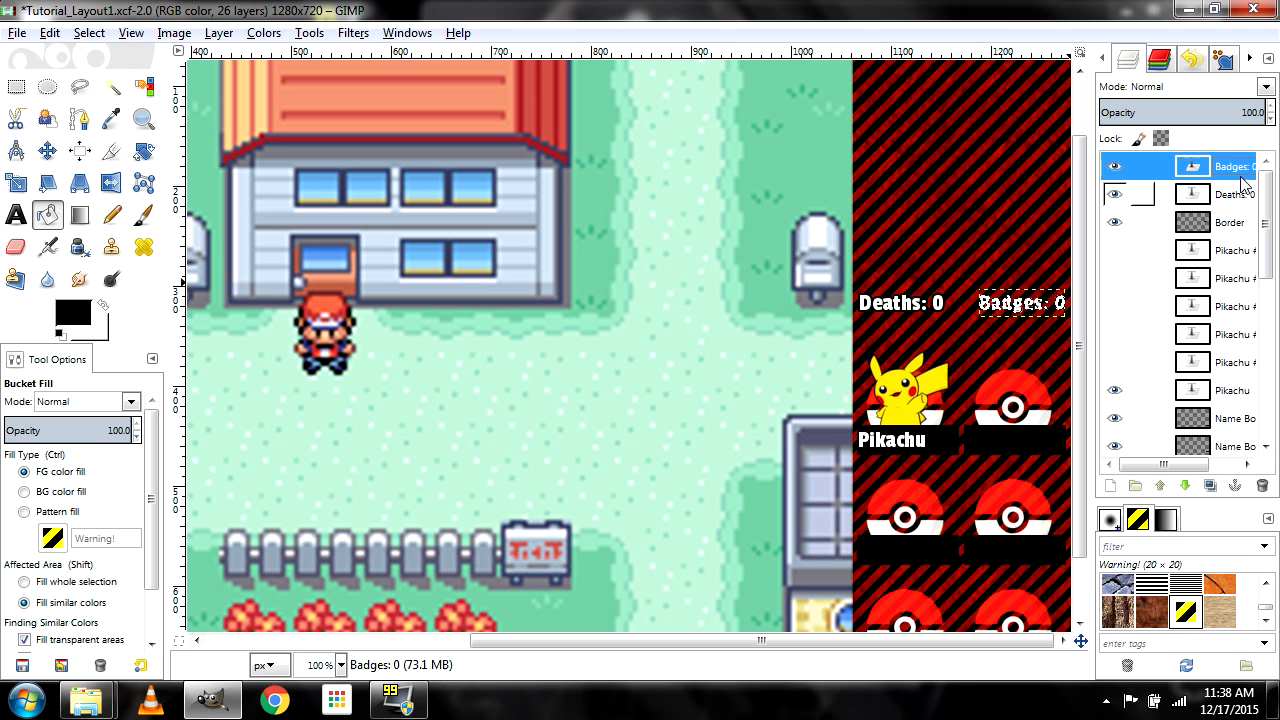
On the Border layer, grow the Badges selection by 2 px and fill it with black, clear the selection and save the layout
{"action": "left_click", "coordinate": [1140, 222]}
{"action": "left_click", "coordinate": [89, 33]}
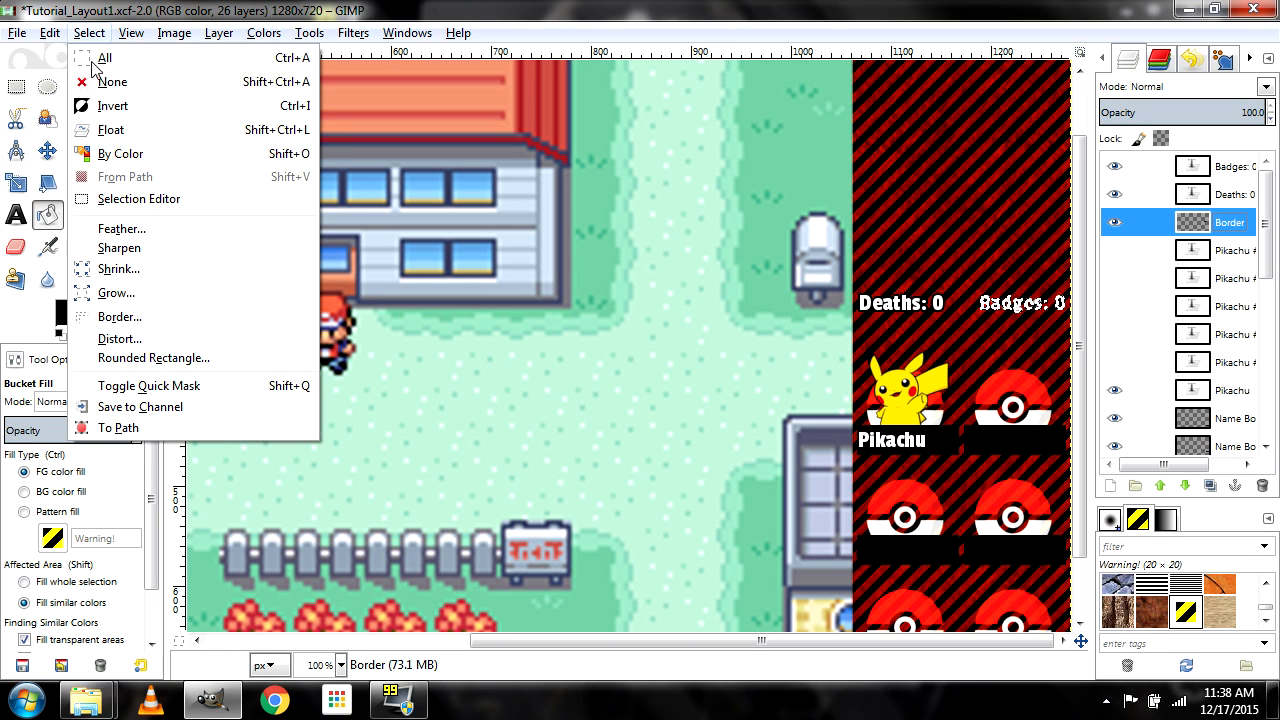
{"action": "left_click", "coordinate": [135, 297]}
{"action": "key", "text": "Return"}
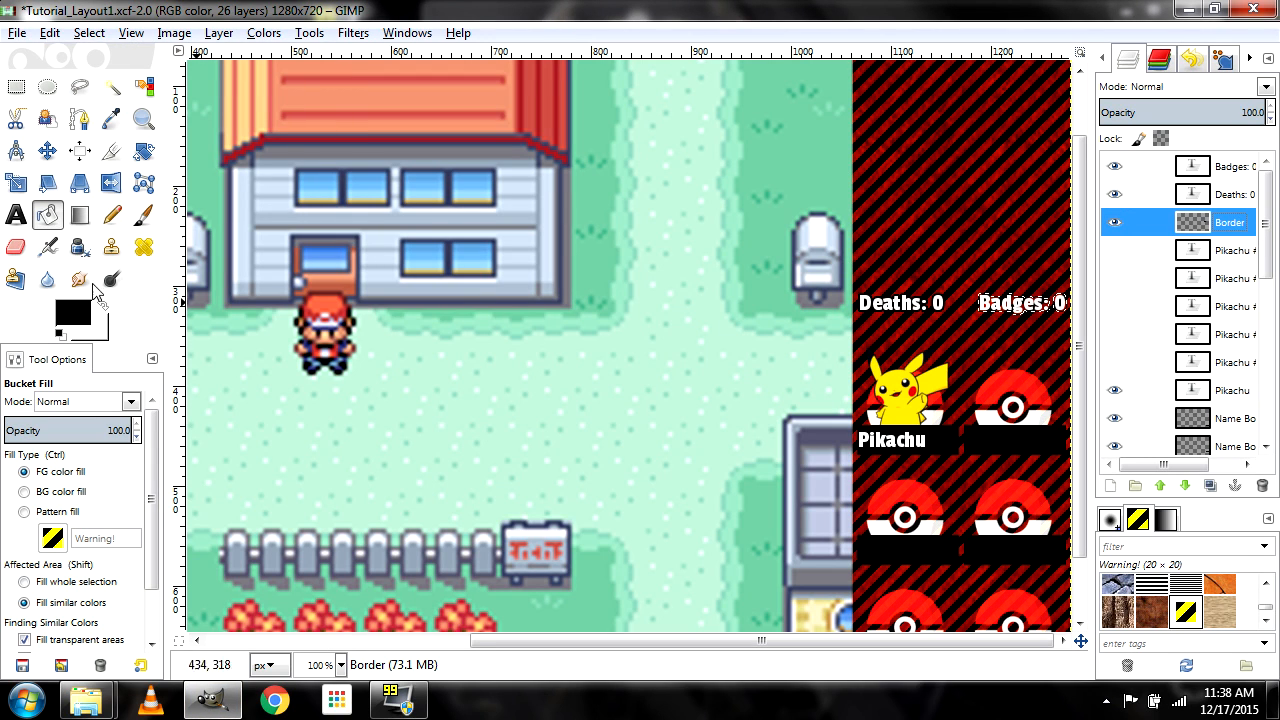
{"action": "left_click", "coordinate": [1015, 306]}
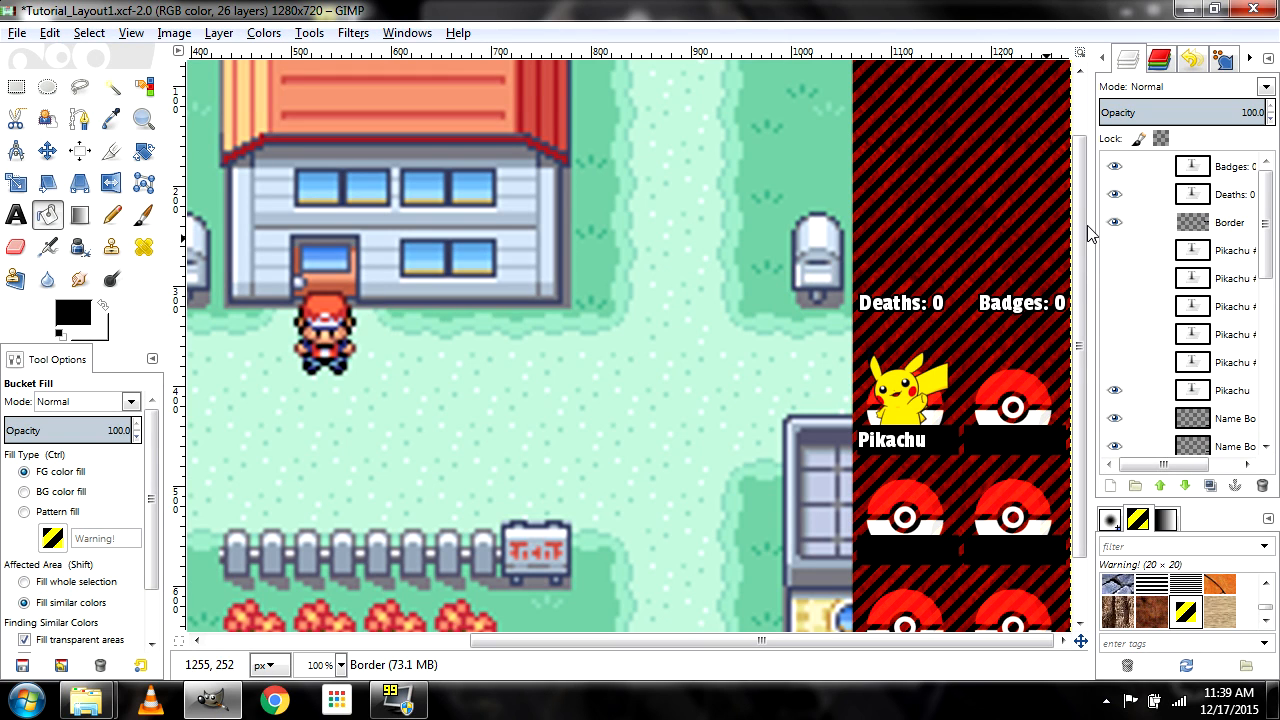
{"action": "left_click", "coordinate": [1234, 222]}
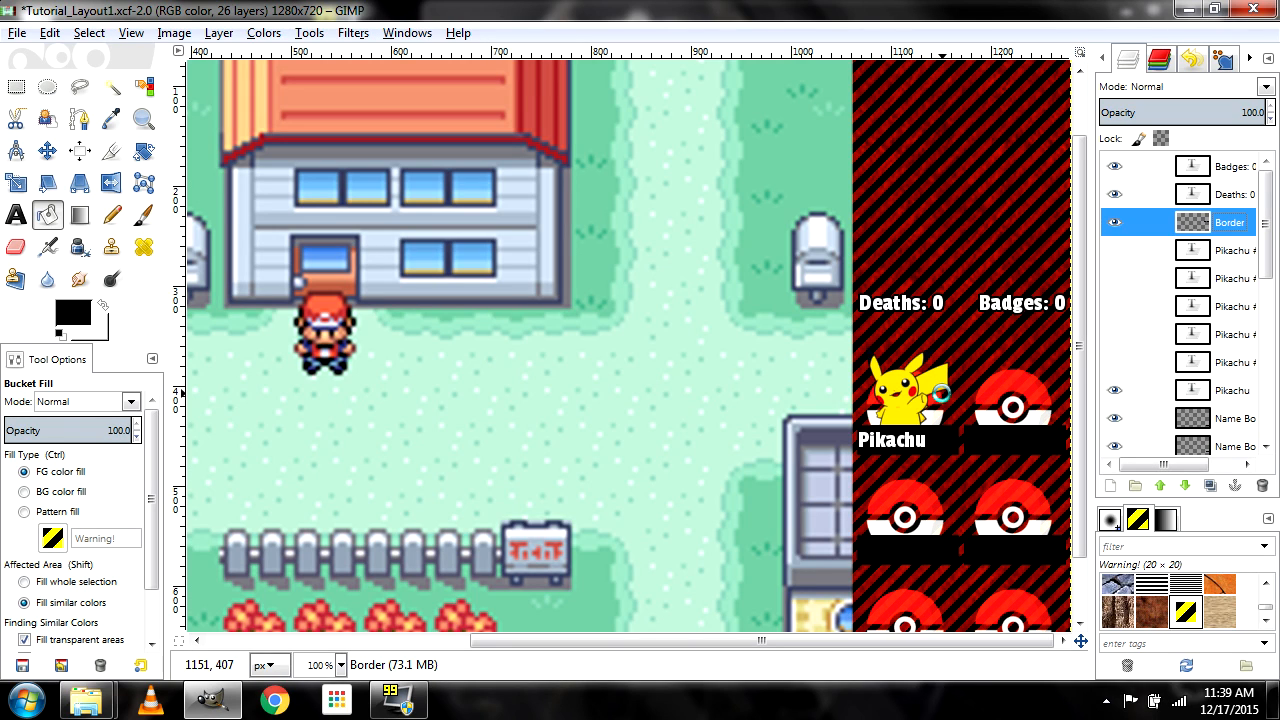
{"action": "key", "text": "ctrl+s"}
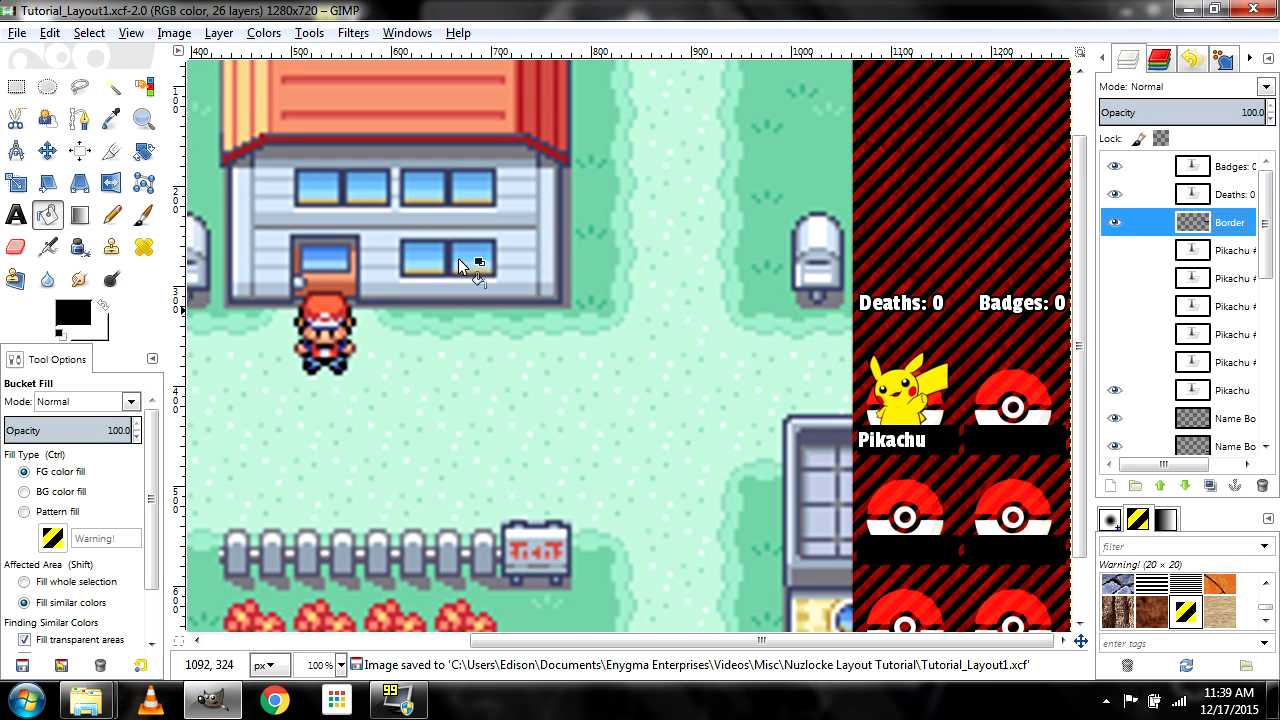
Change the Deaths counter text to read "Deaths: 1"
{"action": "left_click", "coordinate": [16, 214]}
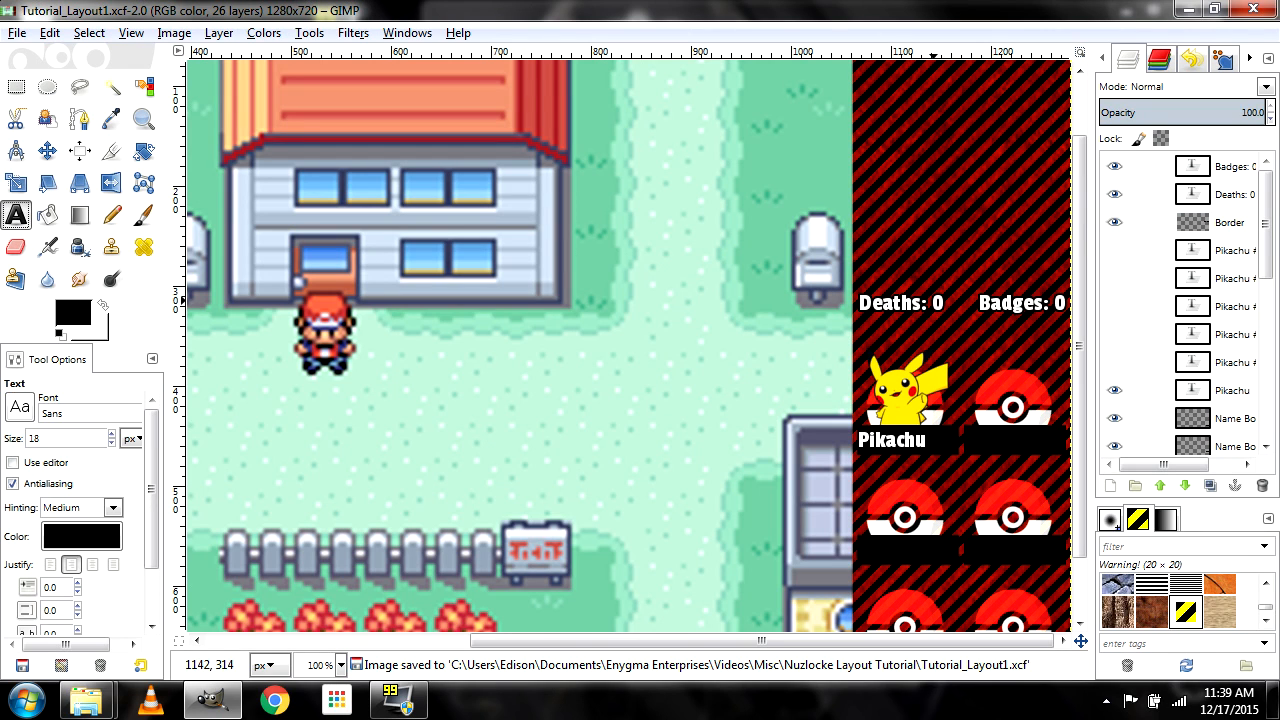
{"action": "double_click", "coordinate": [940, 303]}
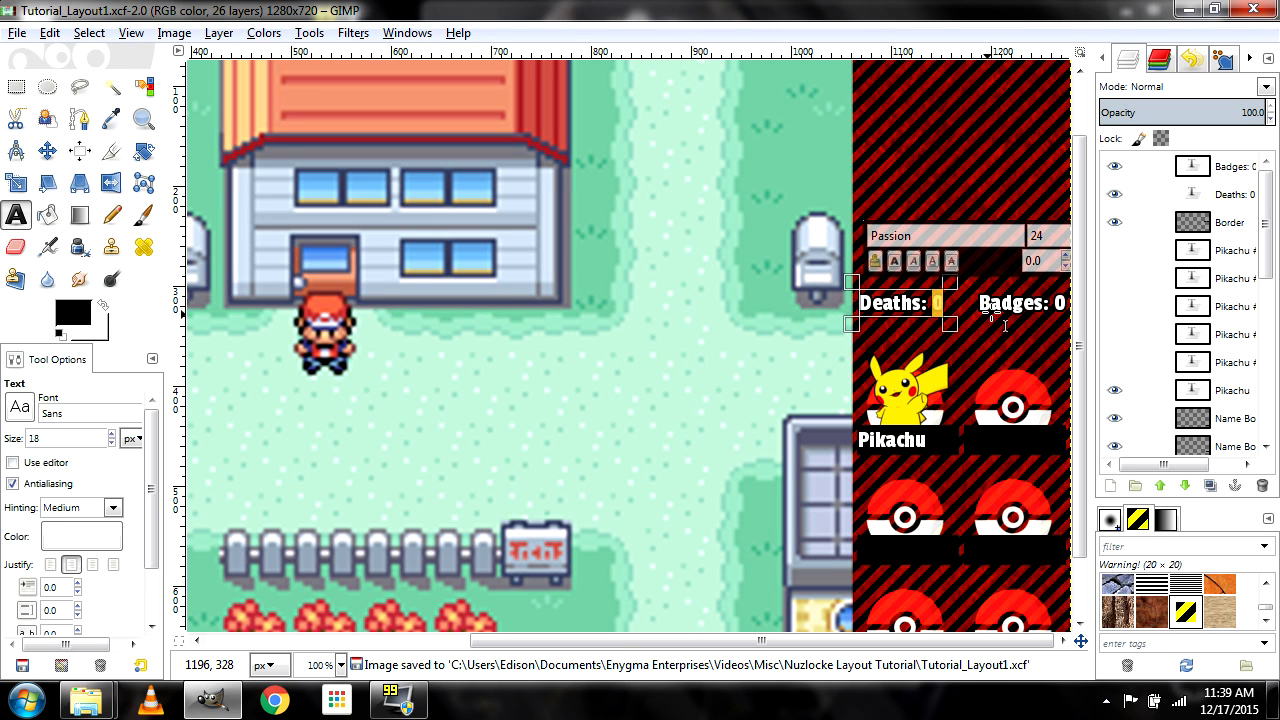
{"action": "type", "text": "1"}
{"action": "left_click", "coordinate": [47, 150]}
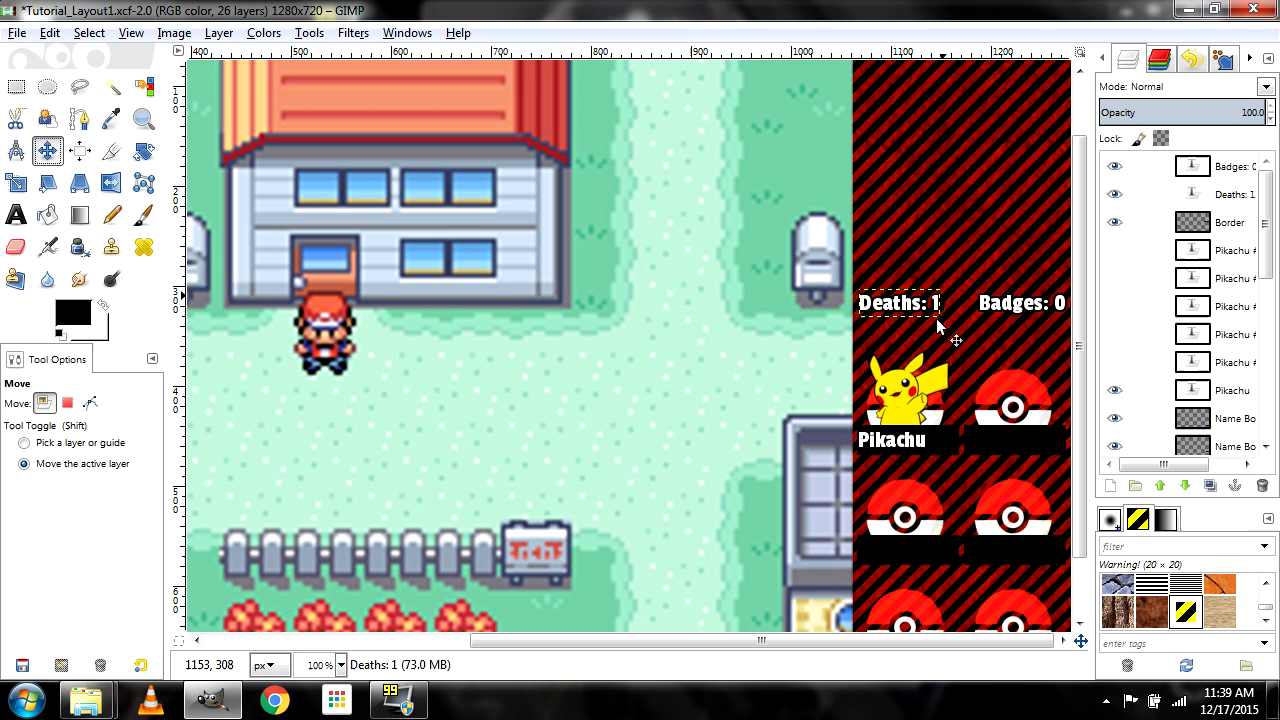
Create a selection from the alpha of the Deaths: 1 text layer
{"action": "left_click", "coordinate": [1230, 224]}
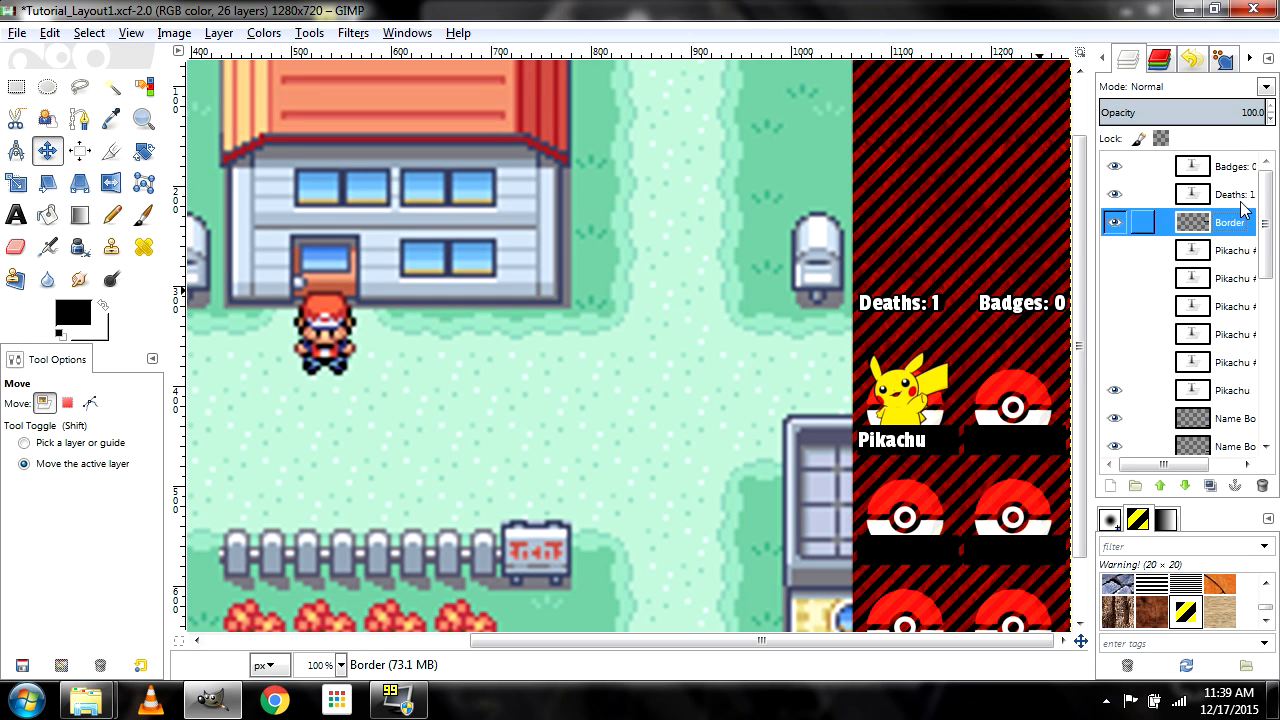
{"action": "left_click", "coordinate": [1234, 172]}
{"action": "left_click", "coordinate": [1229, 224]}
{"action": "right_click", "coordinate": [1231, 194]}
{"action": "left_click", "coordinate": [1115, 590]}
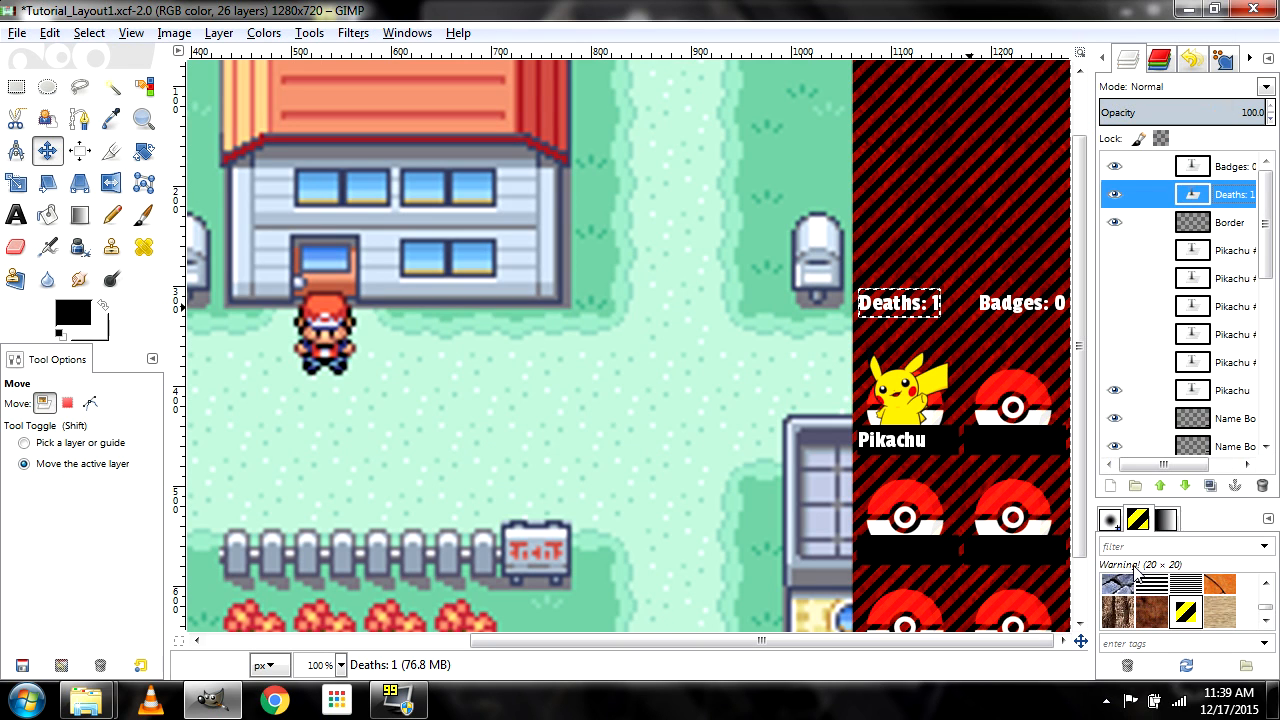
On the Border layer, grow the Deaths: 1 selection by 2 px and fill it with black
{"action": "left_click", "coordinate": [1230, 222]}
{"action": "left_click", "coordinate": [90, 33]}
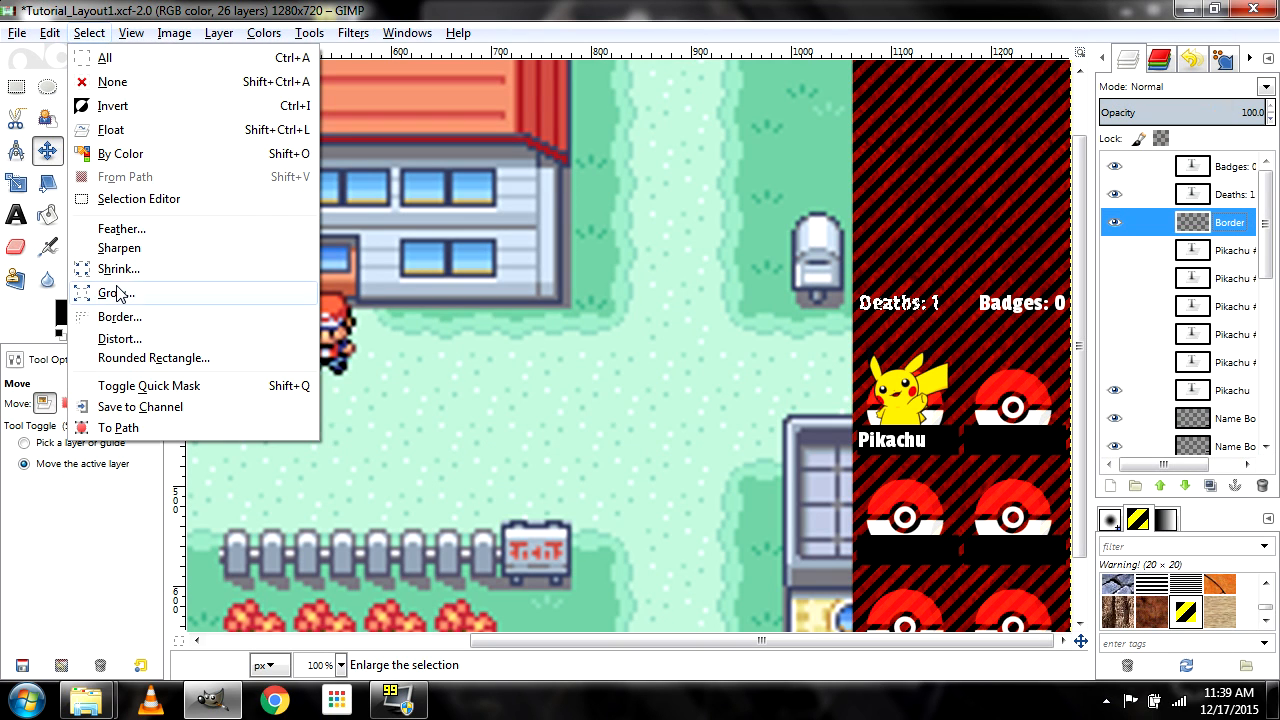
{"action": "left_click", "coordinate": [116, 292]}
{"action": "key", "text": "Return"}
{"action": "left_click", "coordinate": [47, 214]}
{"action": "left_click", "coordinate": [900, 305]}
Outline the Badges: 0 text again in black on the Border layer, using its alpha selection grown by 2 px, and clear the selection
{"action": "right_click", "coordinate": [1248, 176]}
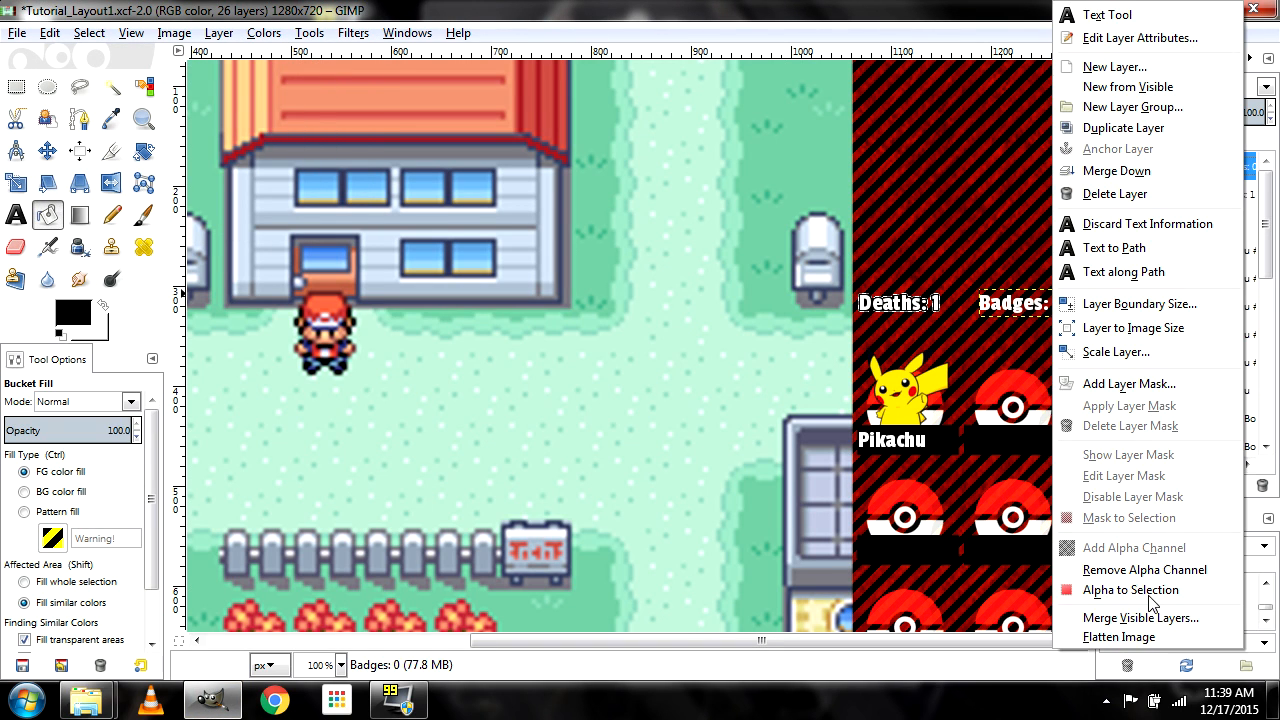
{"action": "left_click", "coordinate": [1150, 588]}
{"action": "left_click", "coordinate": [1218, 228]}
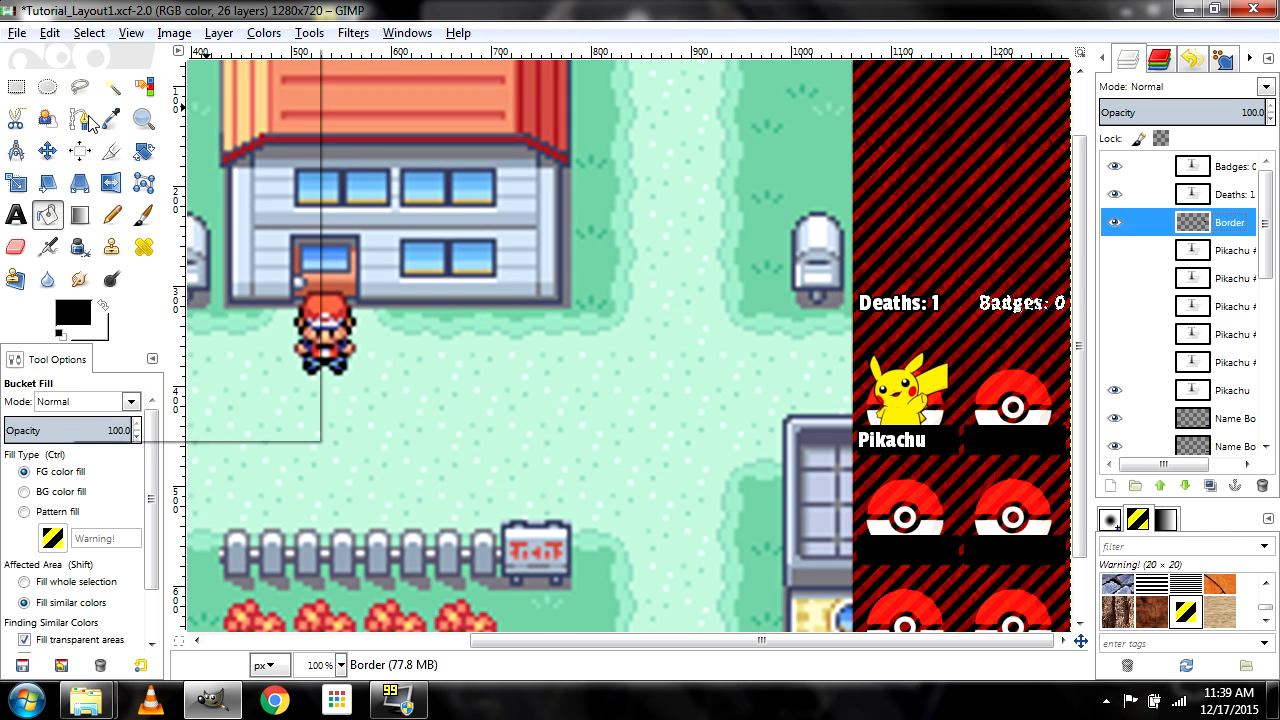
{"action": "left_click", "coordinate": [89, 32]}
{"action": "left_click", "coordinate": [118, 295]}
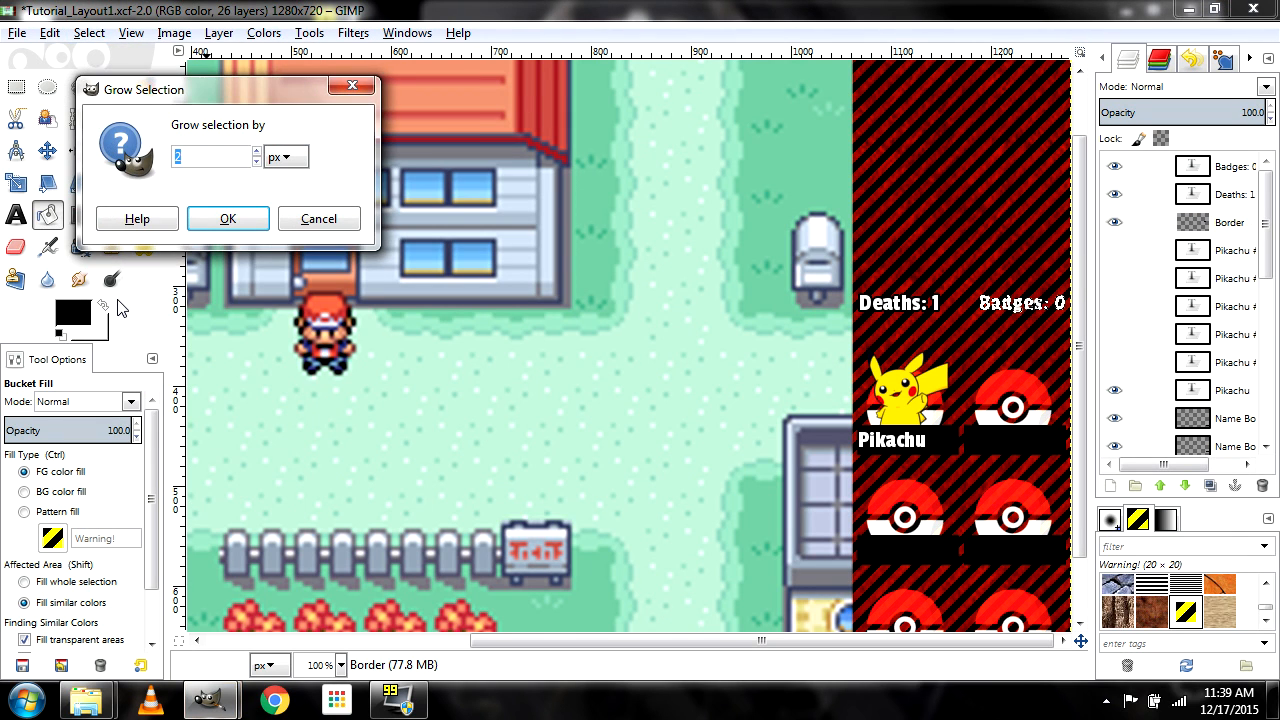
{"action": "key", "text": "Return"}
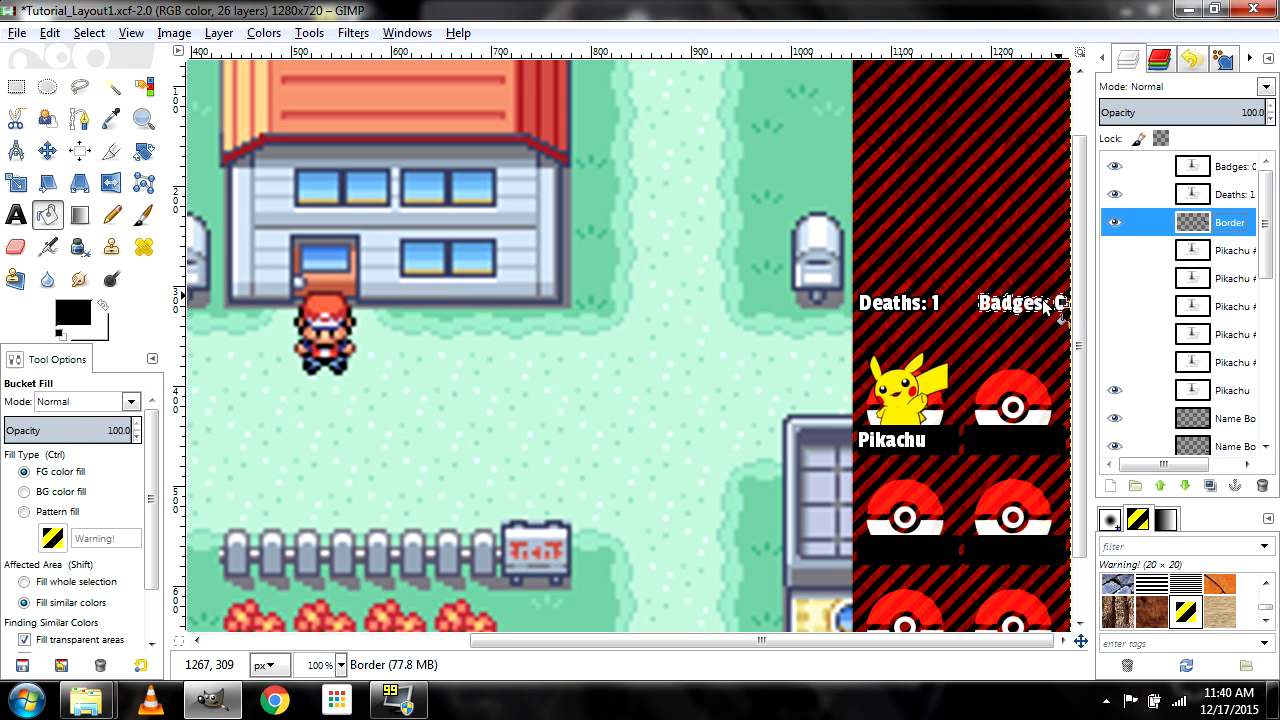
{"action": "key", "text": "ctrl"}
{"action": "key", "text": "ctrl+shift+a"}
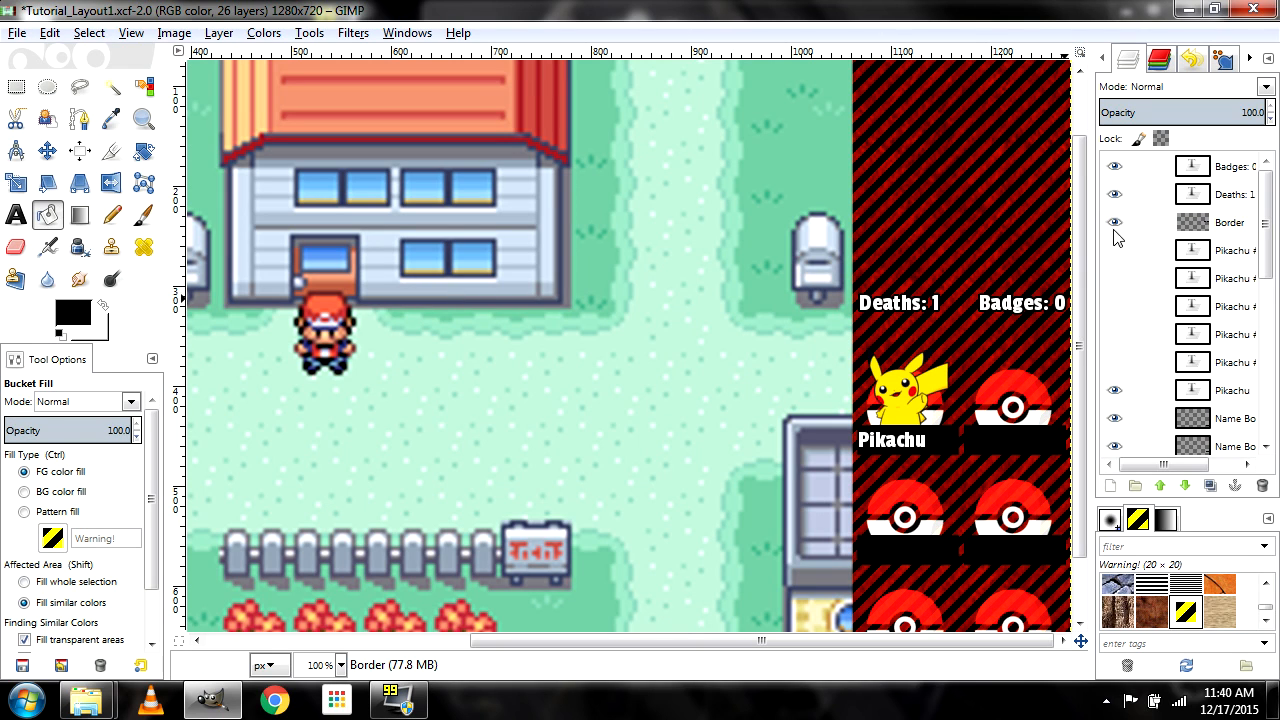
Save the layout file and switch to the Move tool
{"action": "key", "text": "ctrl+s"}
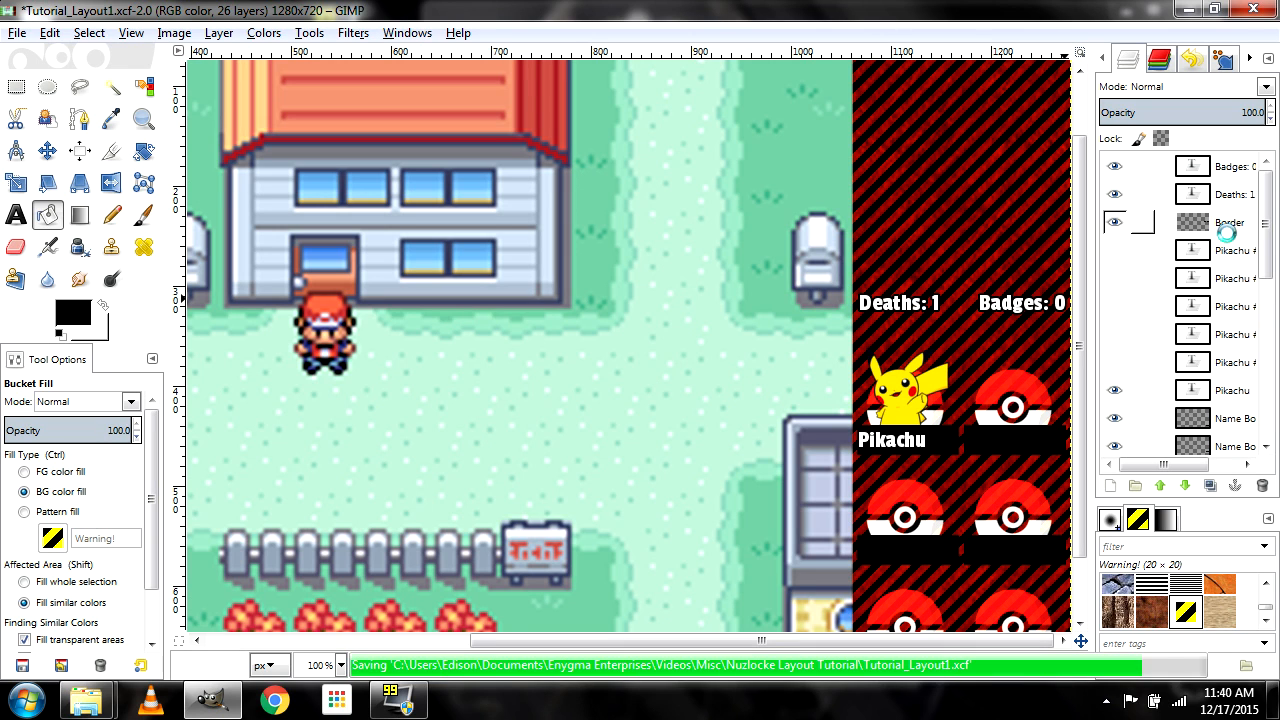
{"action": "key", "text": "minus"}
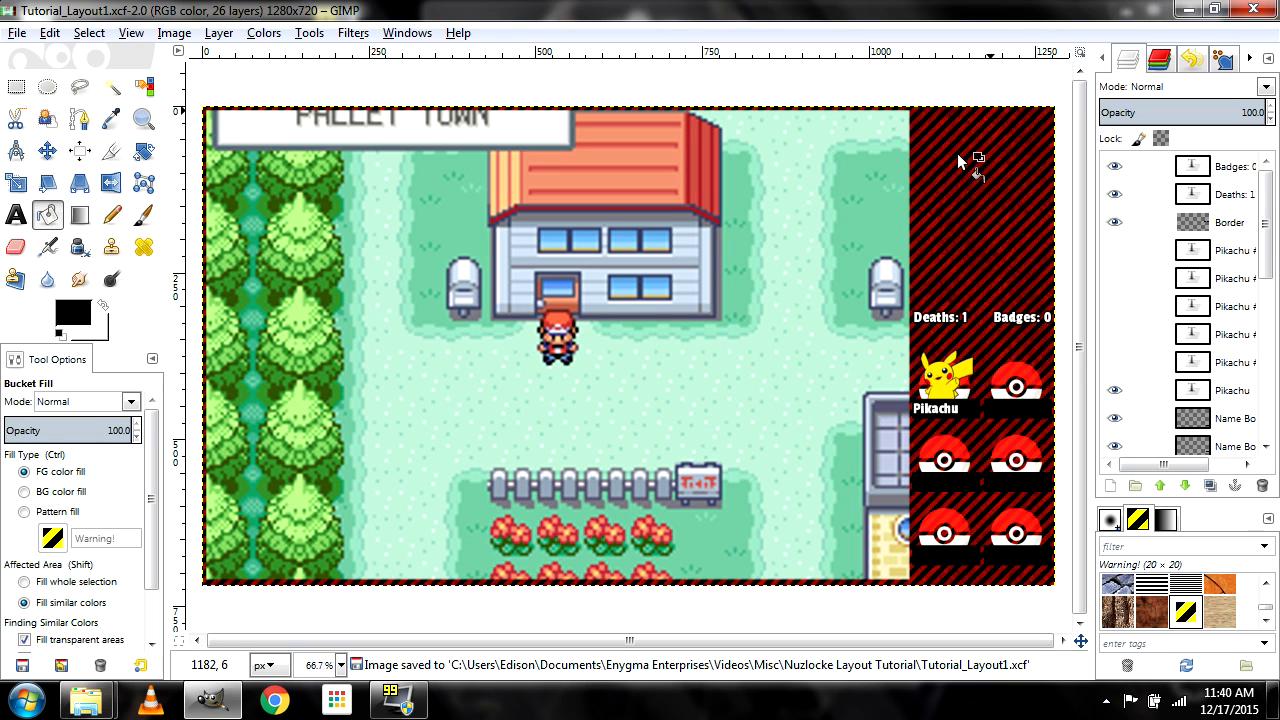
{"action": "key", "text": "m"}
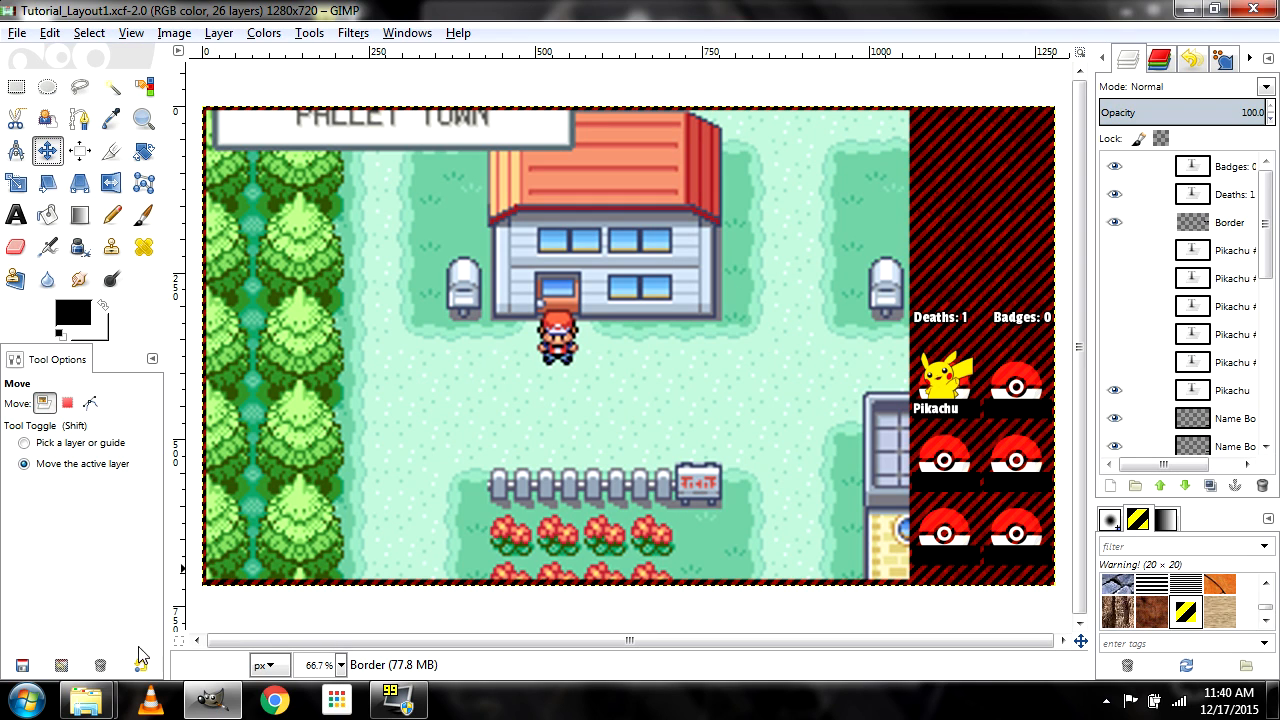
In Windows Explorer, open the Graphics folder inside Videos > Pokemon FireRed Nuzlocke
{"action": "mouse_move", "coordinate": [86, 700]}
{"action": "left_click", "coordinate": [362, 602]}
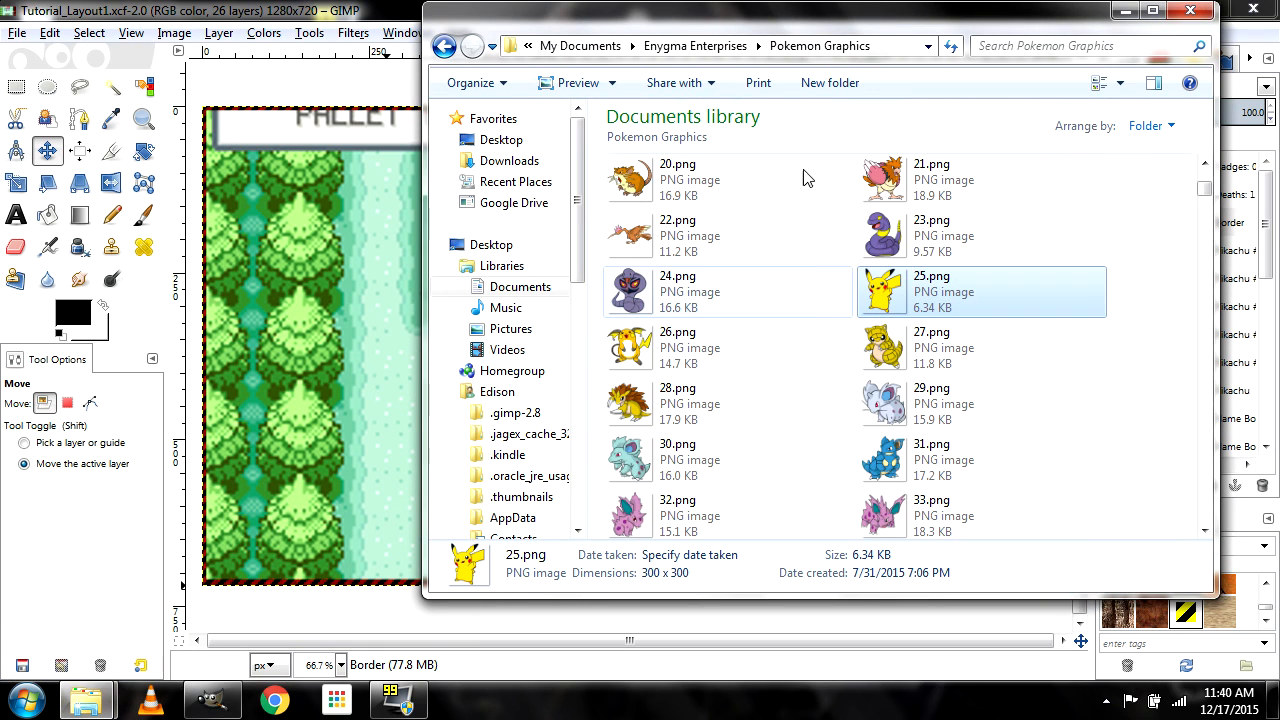
{"action": "left_click", "coordinate": [695, 46]}
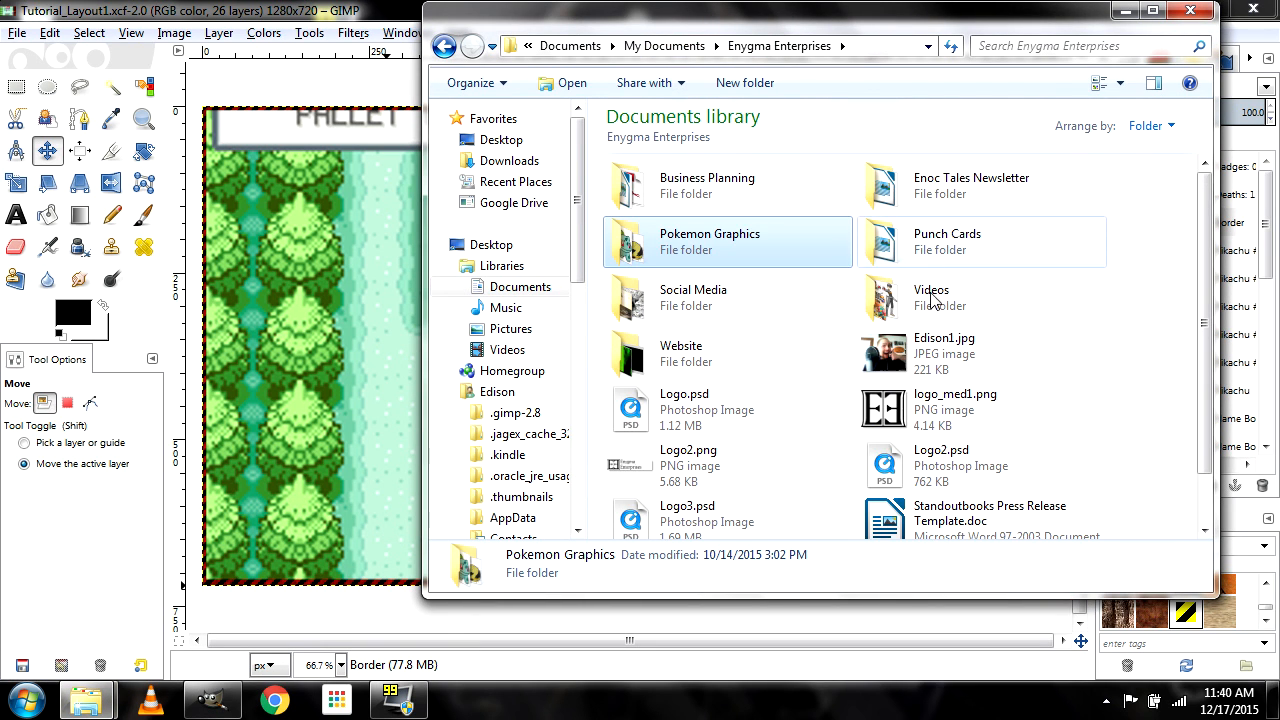
{"action": "double_click", "coordinate": [930, 300]}
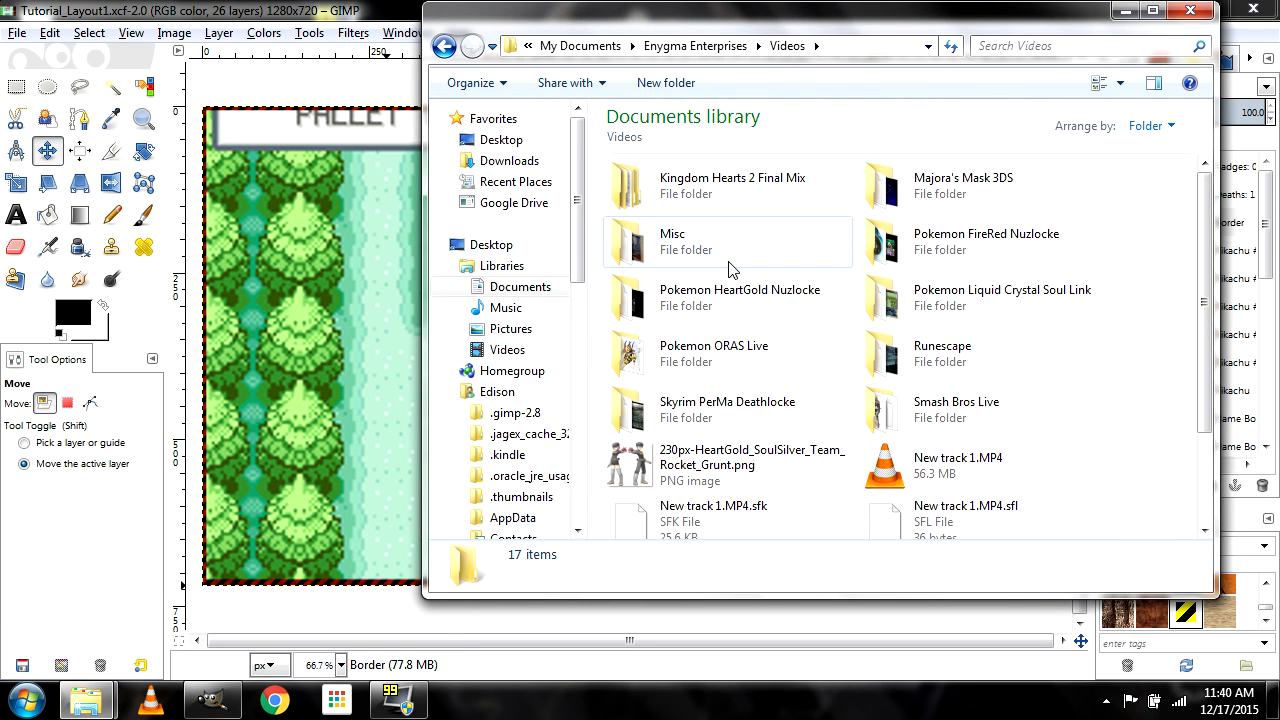
{"action": "double_click", "coordinate": [1043, 249]}
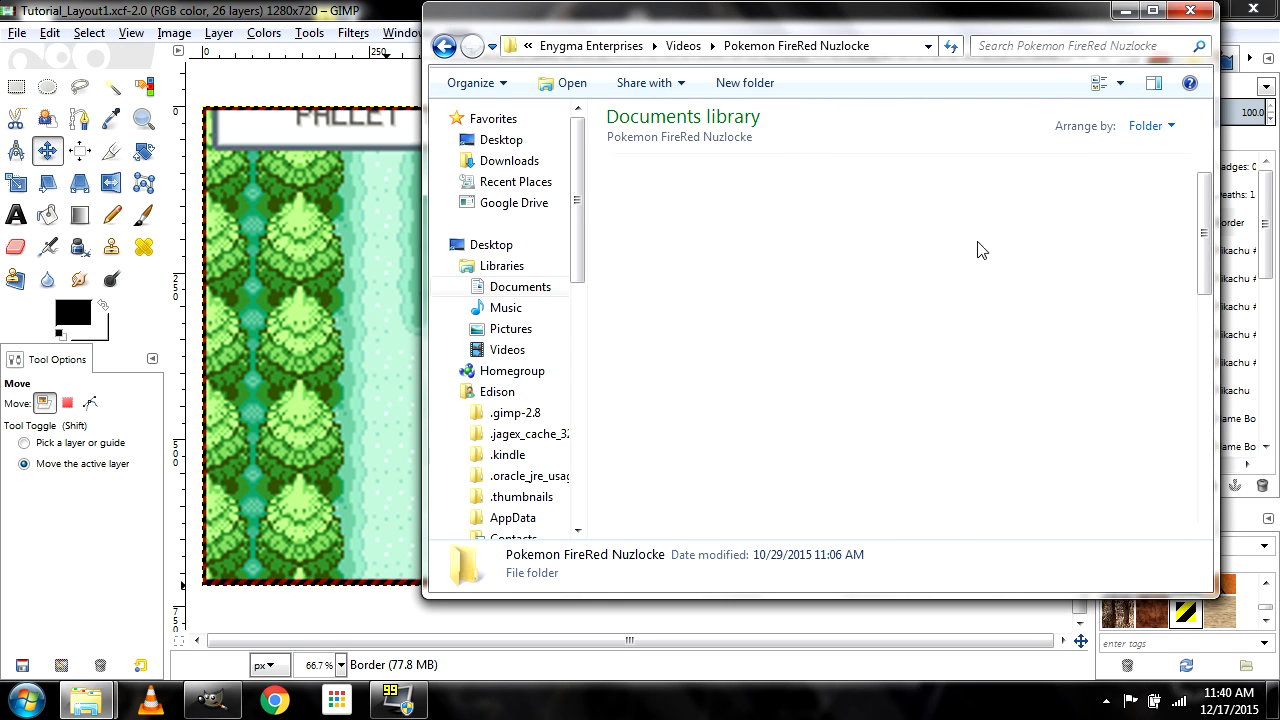
{"action": "double_click", "coordinate": [762, 183]}
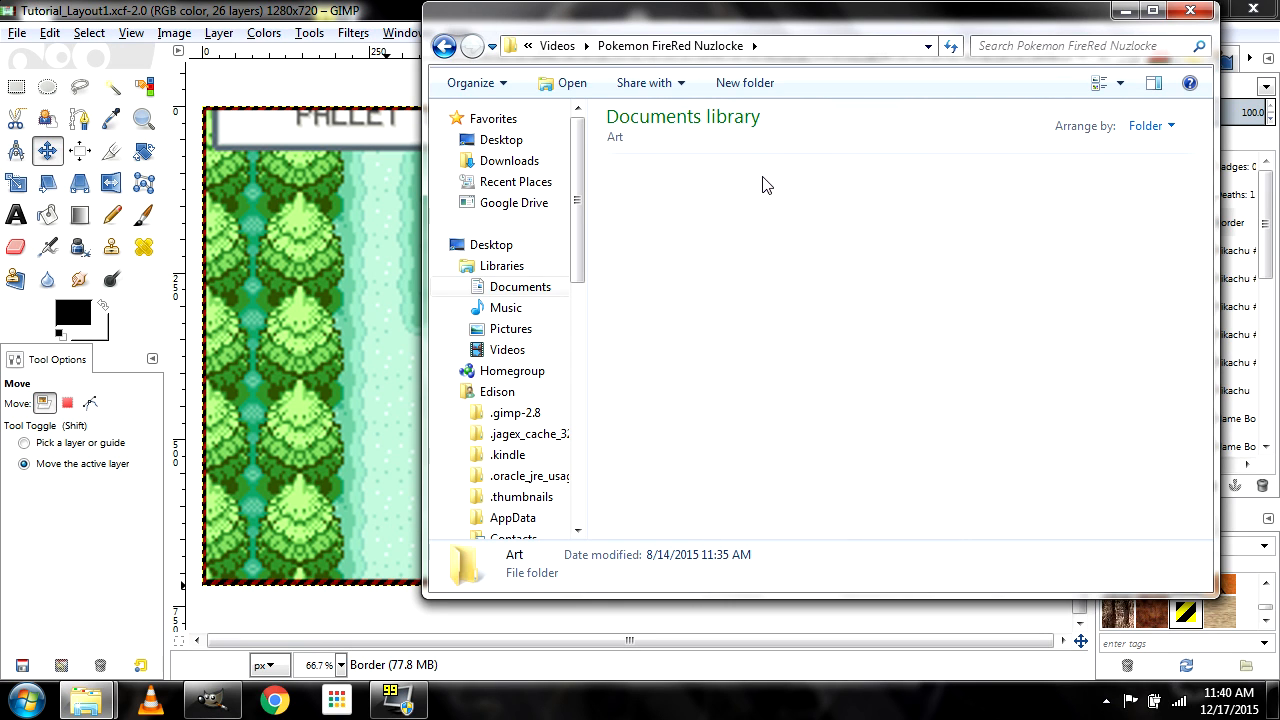
{"action": "left_click", "coordinate": [445, 47]}
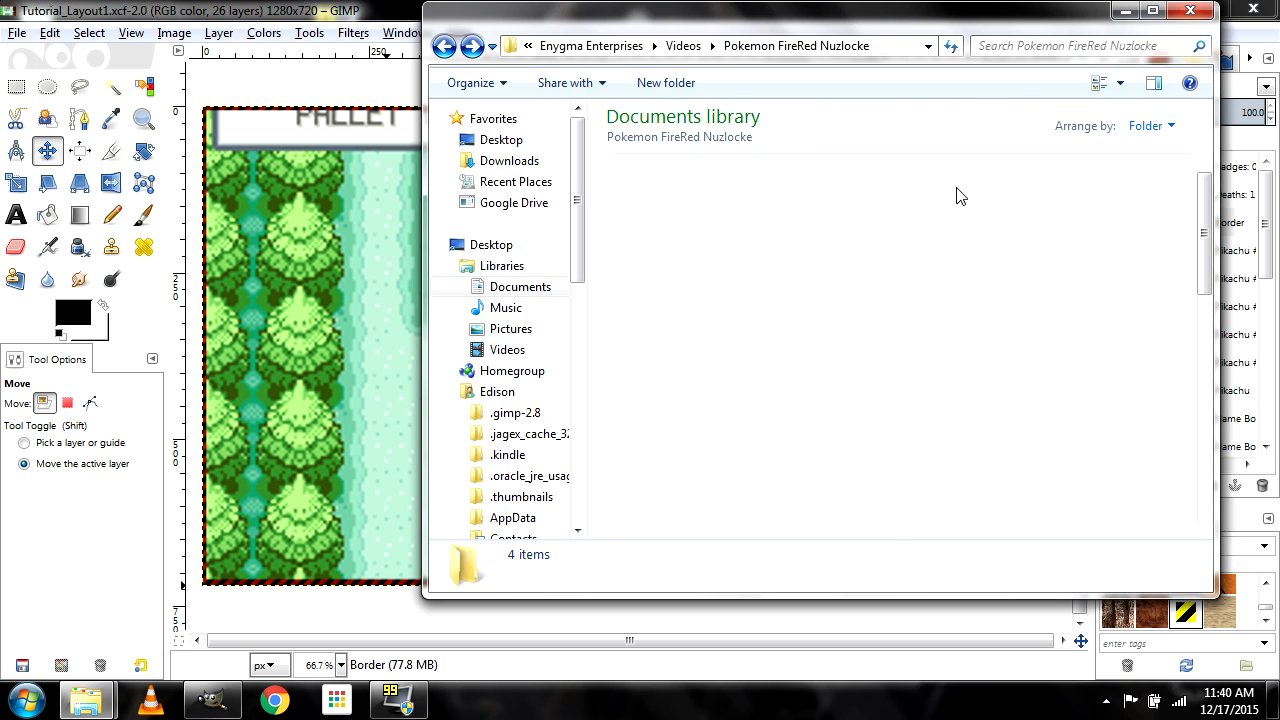
{"action": "double_click", "coordinate": [958, 192]}
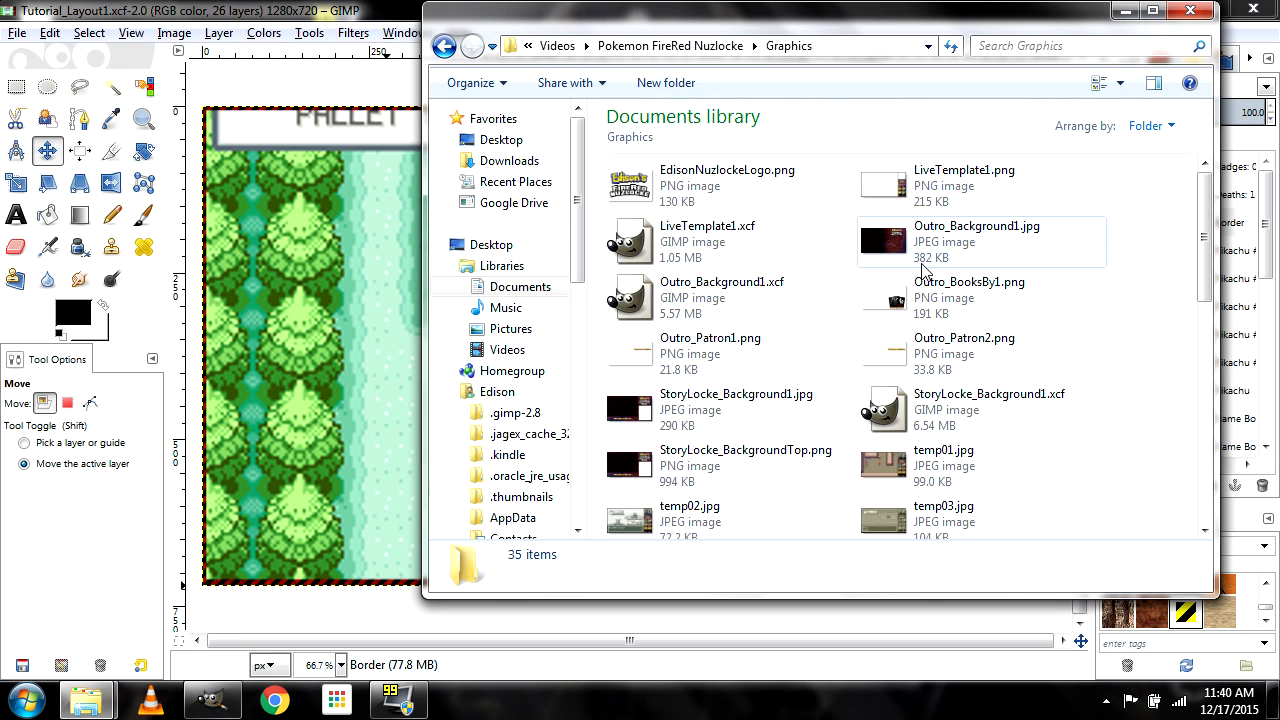
Bring EdisonNuzlockeLogo.png into the layout as a new layer and place it at the top of the layer stack
{"action": "left_click", "coordinate": [765, 189]}
{"action": "left_click_drag", "start_coordinate": [277, 270], "coordinate": [279, 271]}
{"action": "left_click_drag", "start_coordinate": [1244, 222], "coordinate": [1240, 166]}
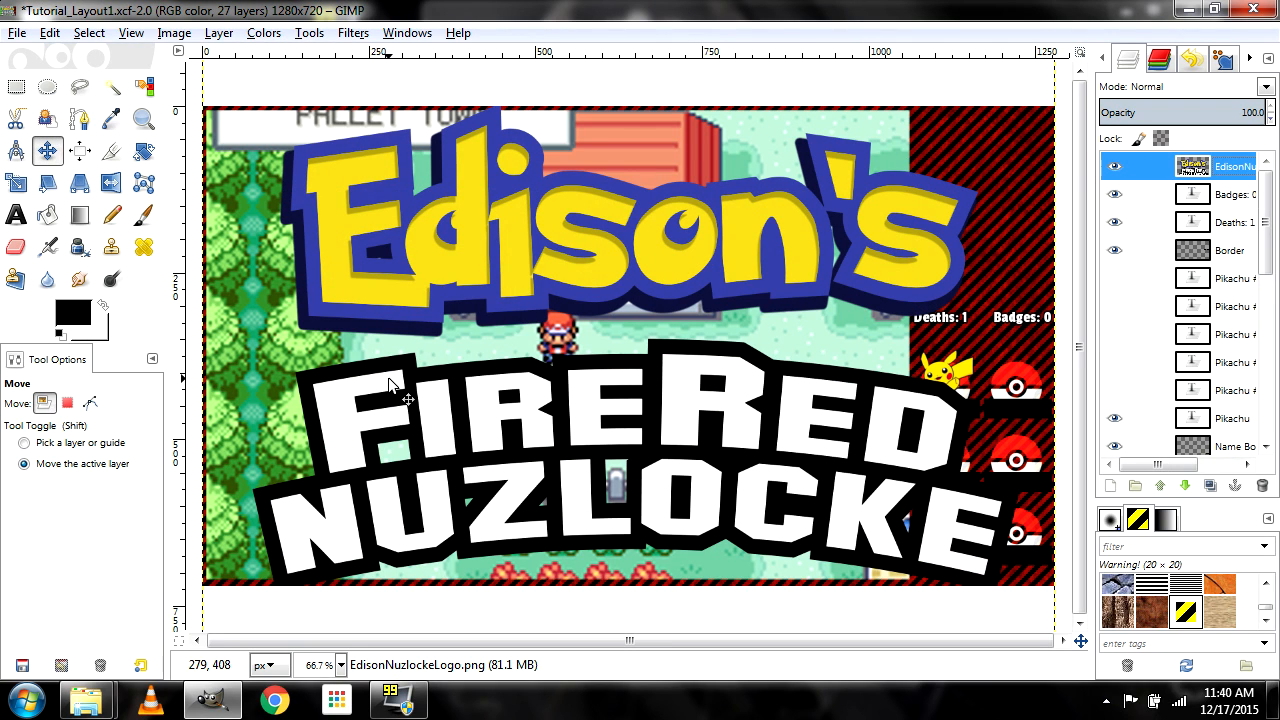
Scale the logo layer down to the width of the striped sidebar and place it at the sidebar's upper end
{"action": "scroll", "coordinate": [390, 385], "scroll_direction": "down", "scroll_amount": 1}
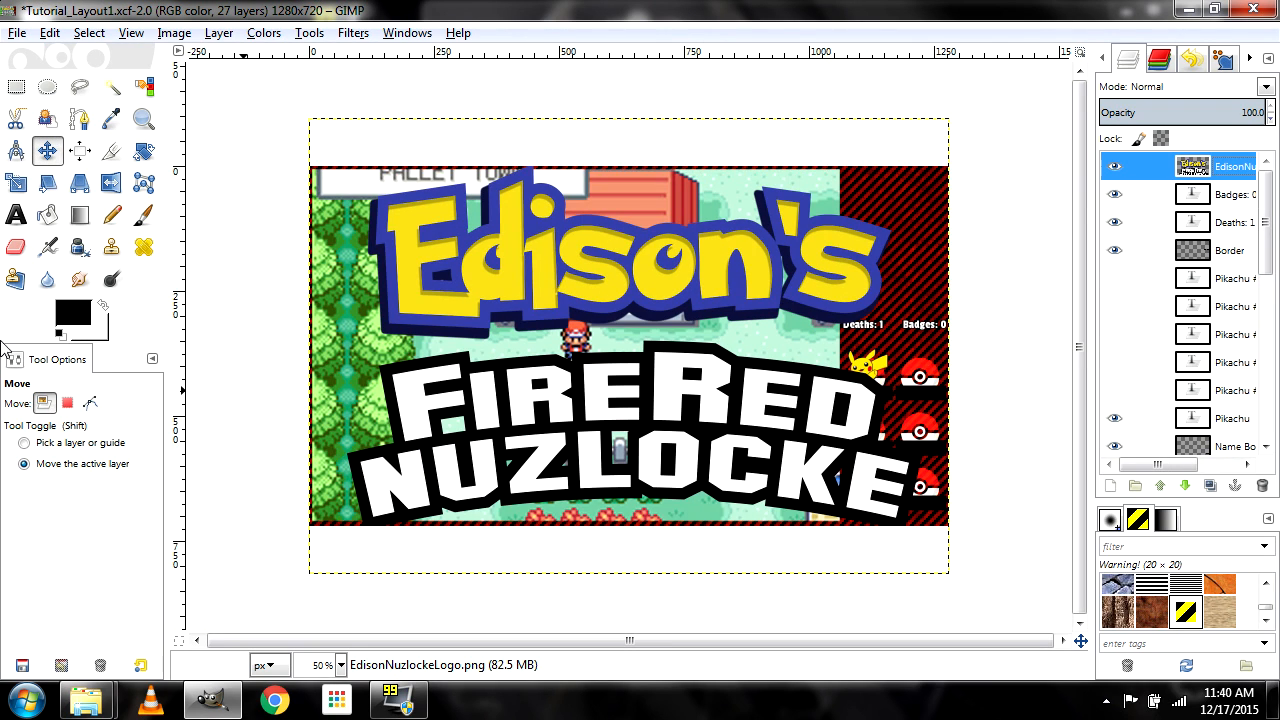
{"action": "left_click", "coordinate": [16, 182]}
{"action": "left_click", "coordinate": [535, 215]}
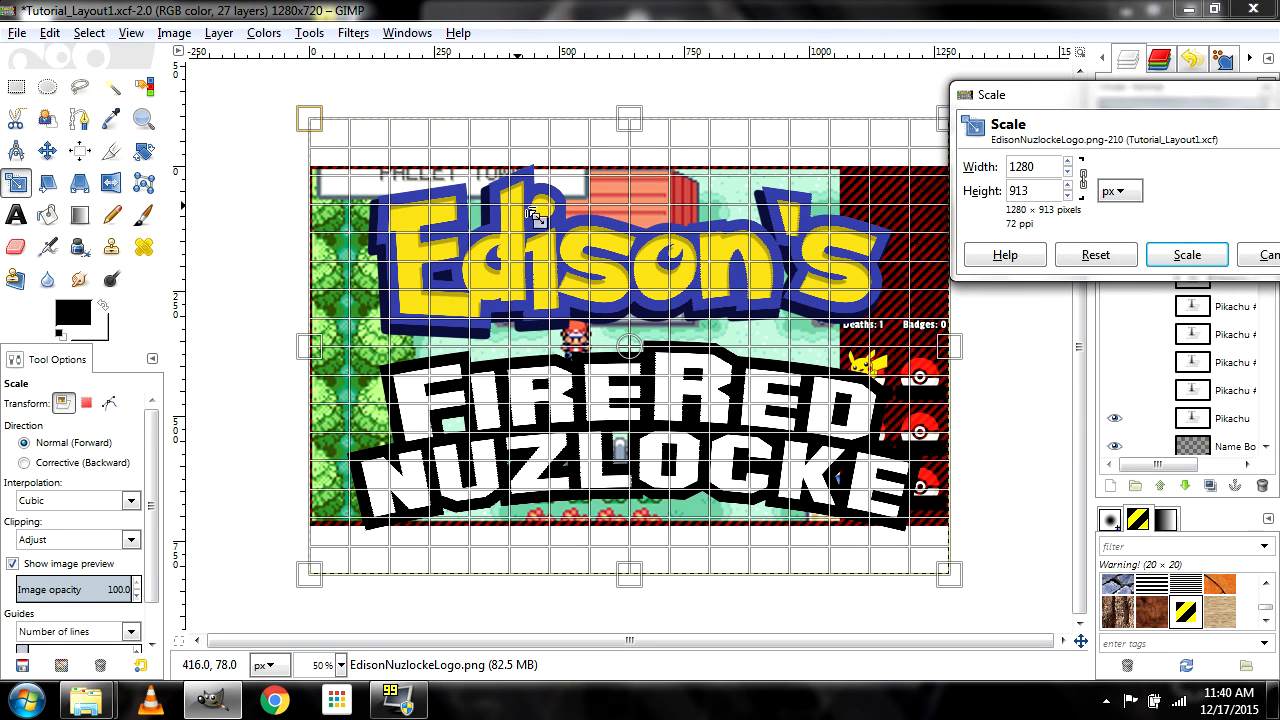
{"action": "left_click_drag", "start_coordinate": [466, 204], "coordinate": [880, 479]}
{"action": "left_click_drag", "start_coordinate": [893, 532], "coordinate": [893, 215]}
{"action": "left_click_drag", "start_coordinate": [832, 259], "coordinate": [857, 258]}
{"action": "left_click", "coordinate": [1187, 254]}
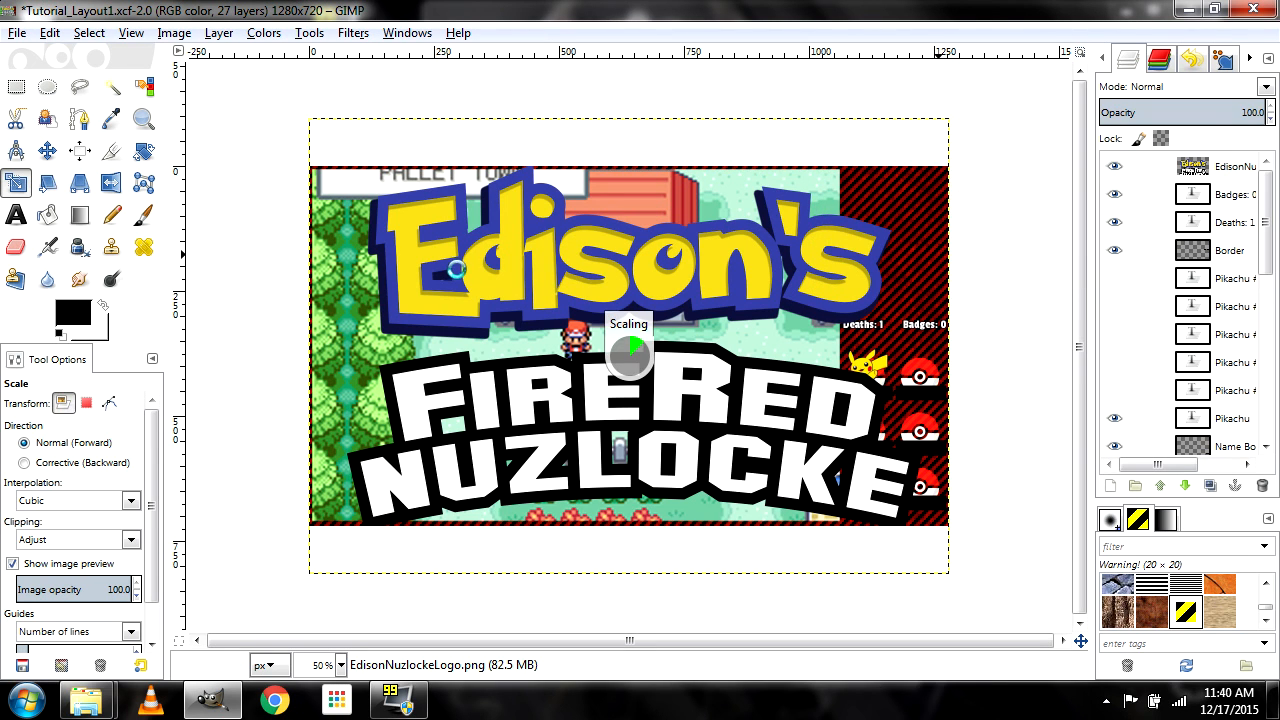
Fine-tune the logo's position at the top of the sidebar and make the bottom Background layer active
{"action": "left_click", "coordinate": [47, 150]}
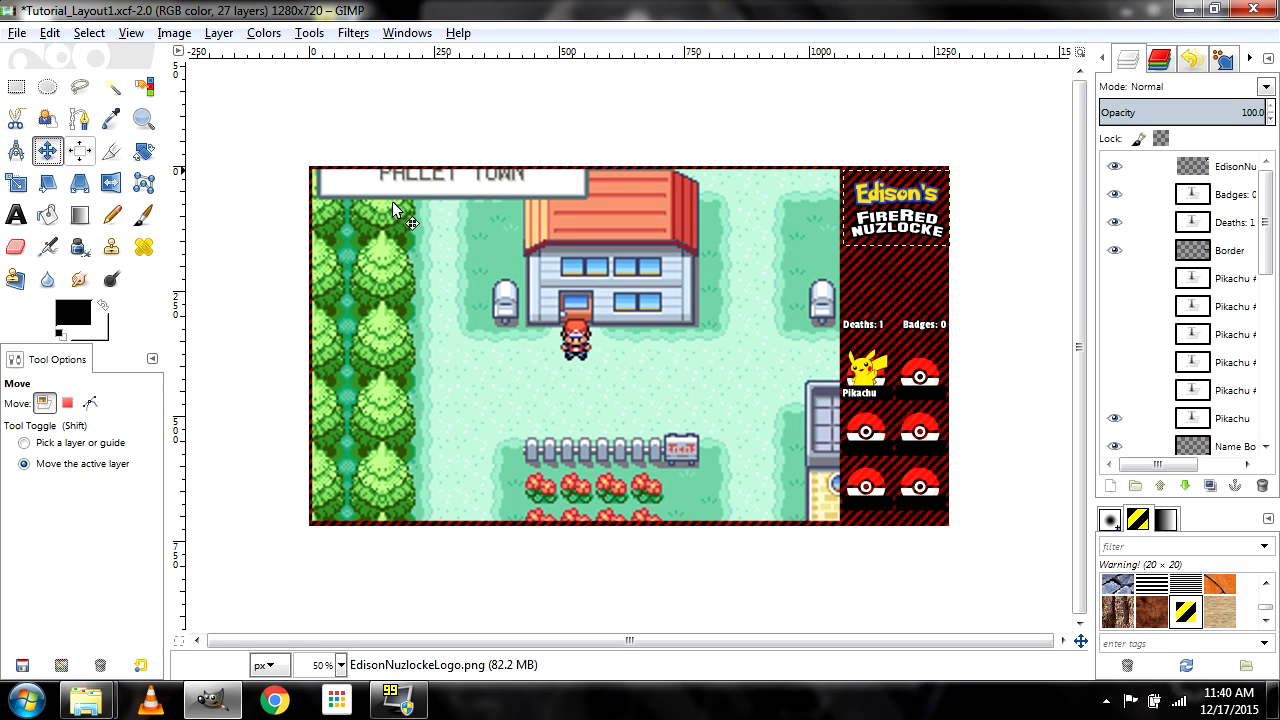
{"action": "mouse_move", "coordinate": [885, 212]}
{"action": "left_mouse_down"}
{"action": "mouse_move", "coordinate": [883, 225]}
{"action": "mouse_move", "coordinate": [890, 217]}
{"action": "left_mouse_up"}
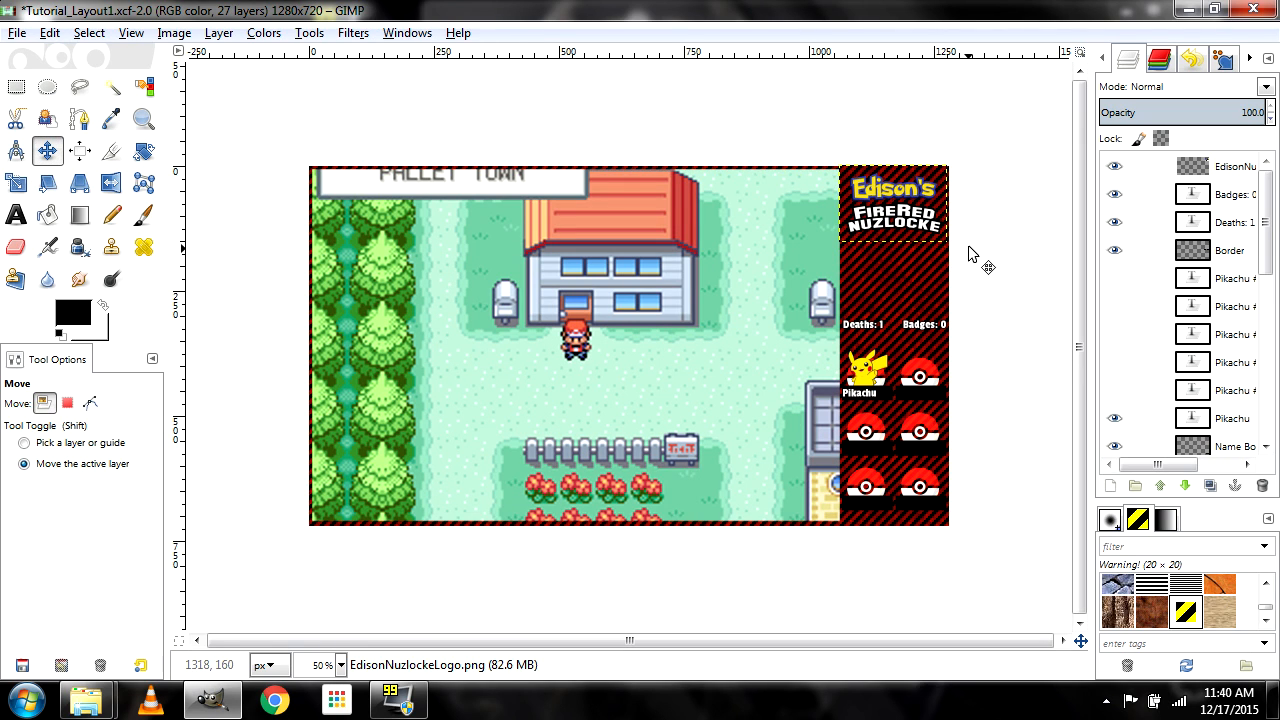
{"action": "key", "text": "plus"}
{"action": "scroll", "coordinate": [1210, 396], "scroll_direction": "down", "scroll_amount": 3}
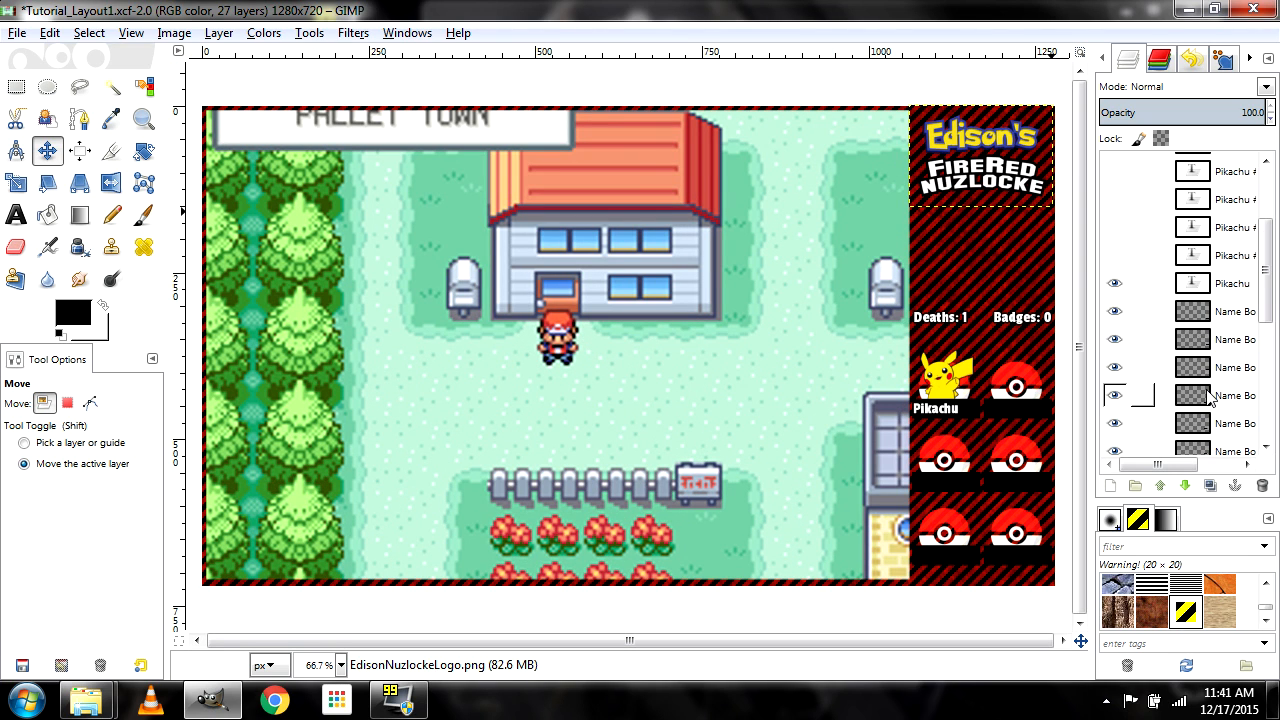
{"action": "scroll", "coordinate": [1210, 396], "scroll_direction": "down", "scroll_amount": 5}
{"action": "left_click", "coordinate": [1225, 441]}
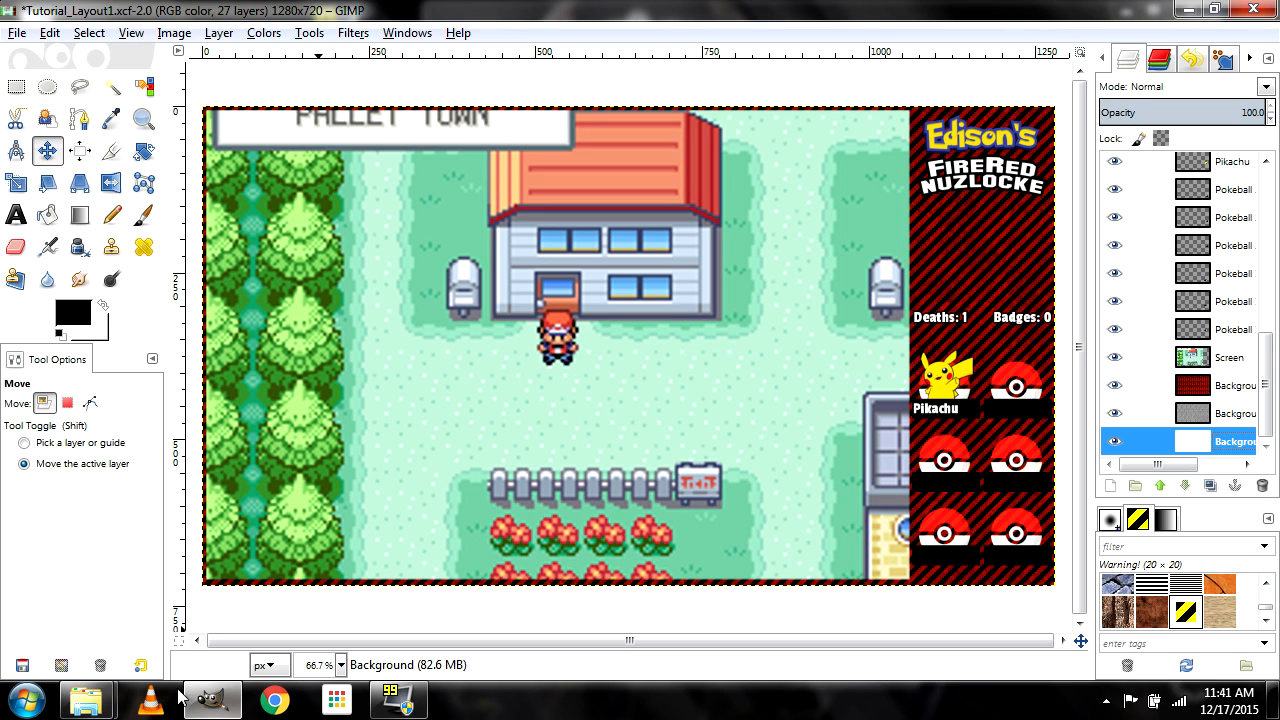
{"action": "left_click", "coordinate": [88, 700]}
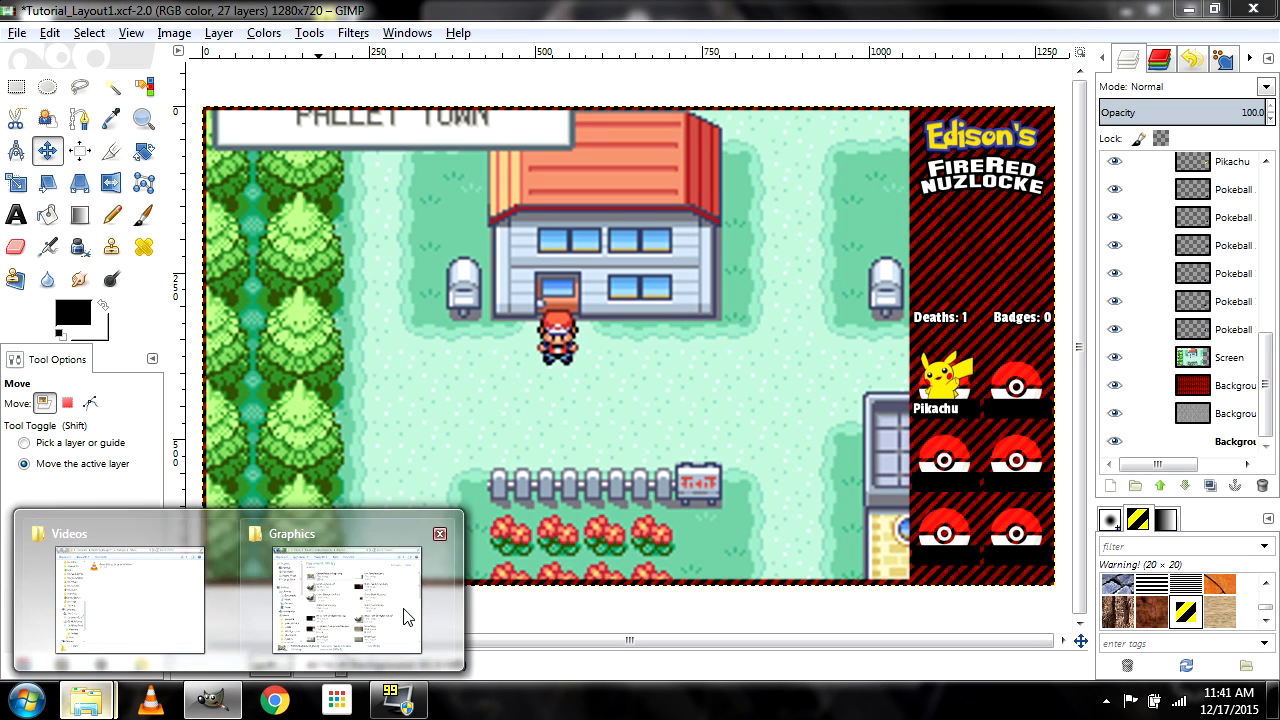
{"action": "left_click", "coordinate": [868, 9]}
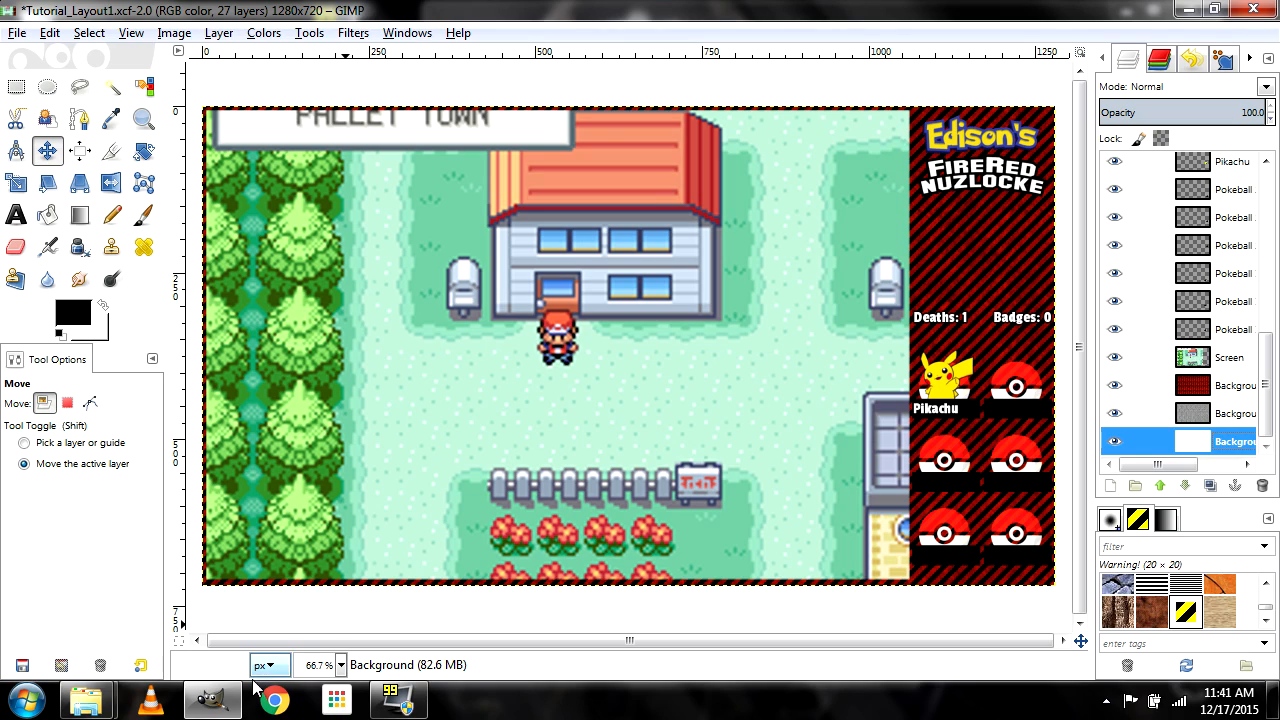
{"action": "mouse_move", "coordinate": [88, 700]}
{"action": "left_click", "coordinate": [350, 590]}
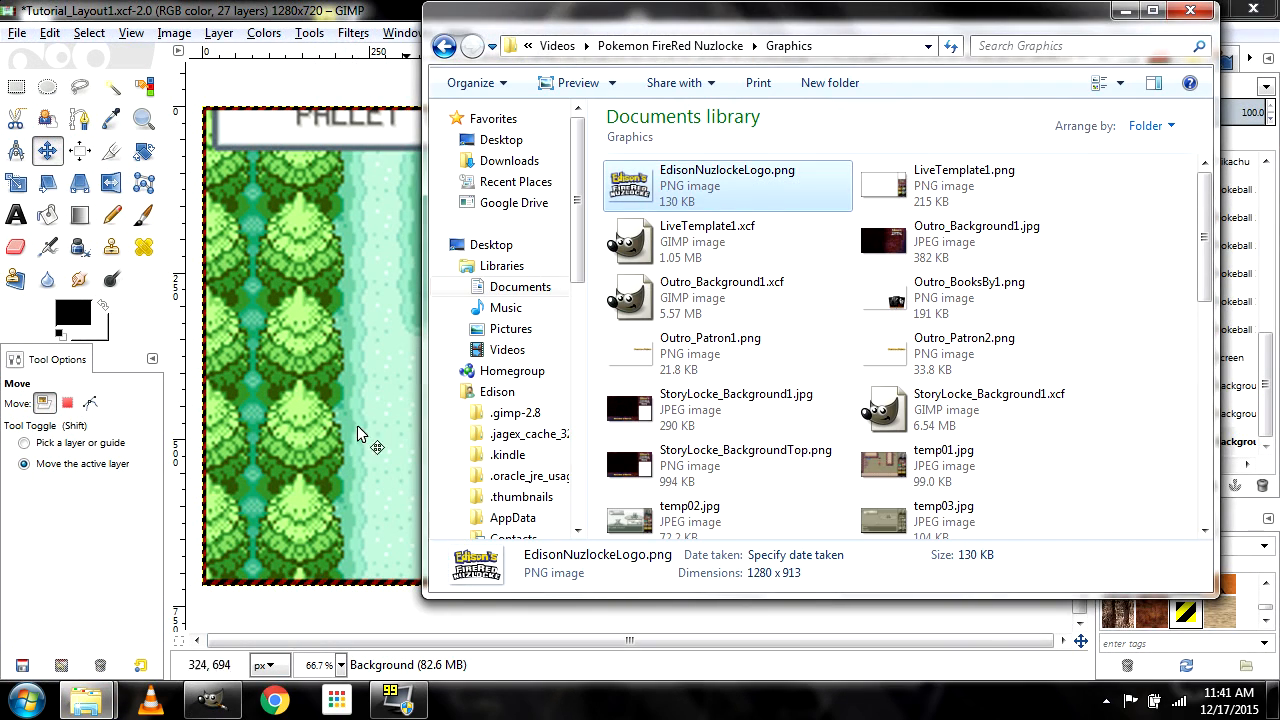
{"action": "left_click", "coordinate": [358, 435]}
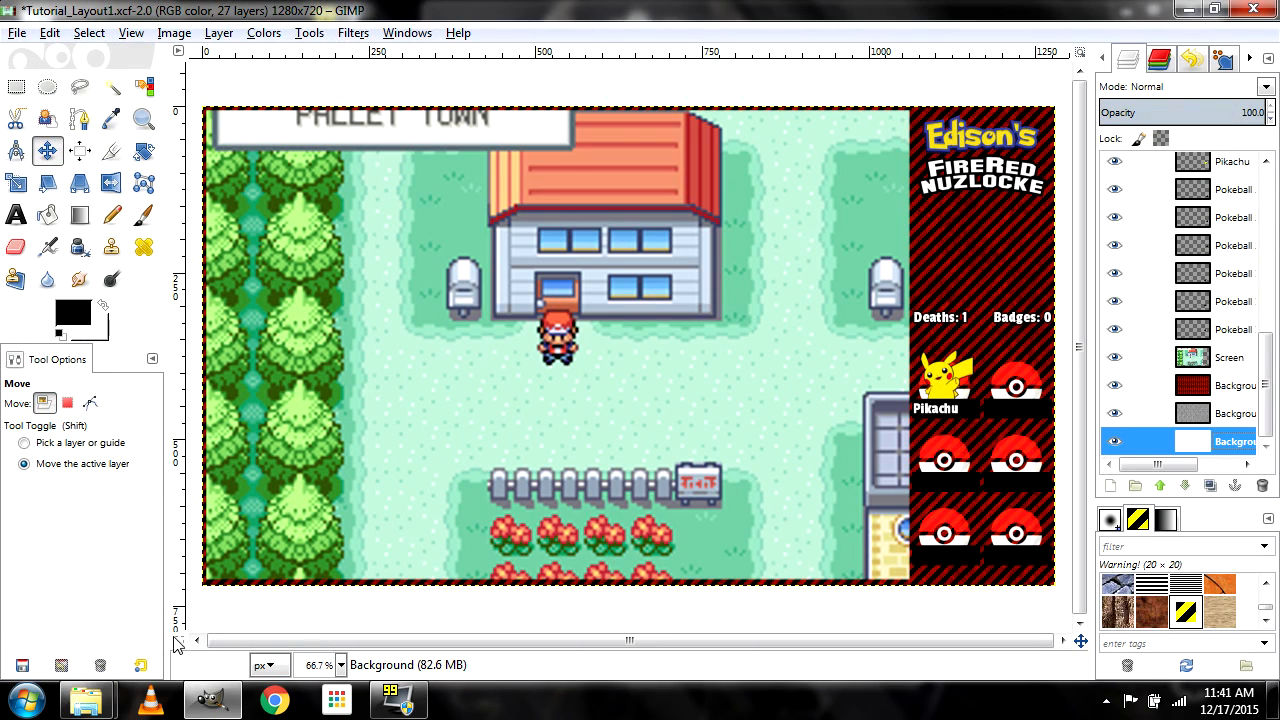
In Windows Explorer, open the LQ Graphics folder inside Videos > Pokemon Liquid Crystal Soul Link
{"action": "mouse_move", "coordinate": [88, 700]}
{"action": "left_click", "coordinate": [350, 595]}
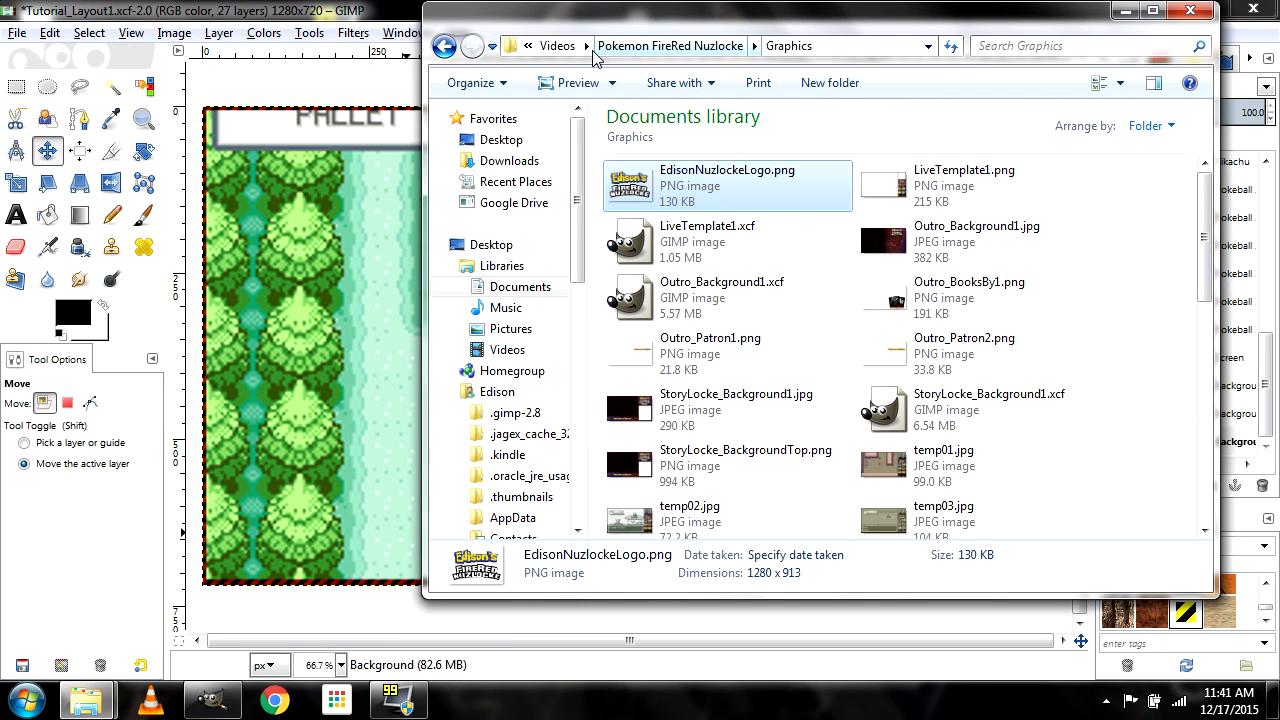
{"action": "left_click", "coordinate": [557, 46]}
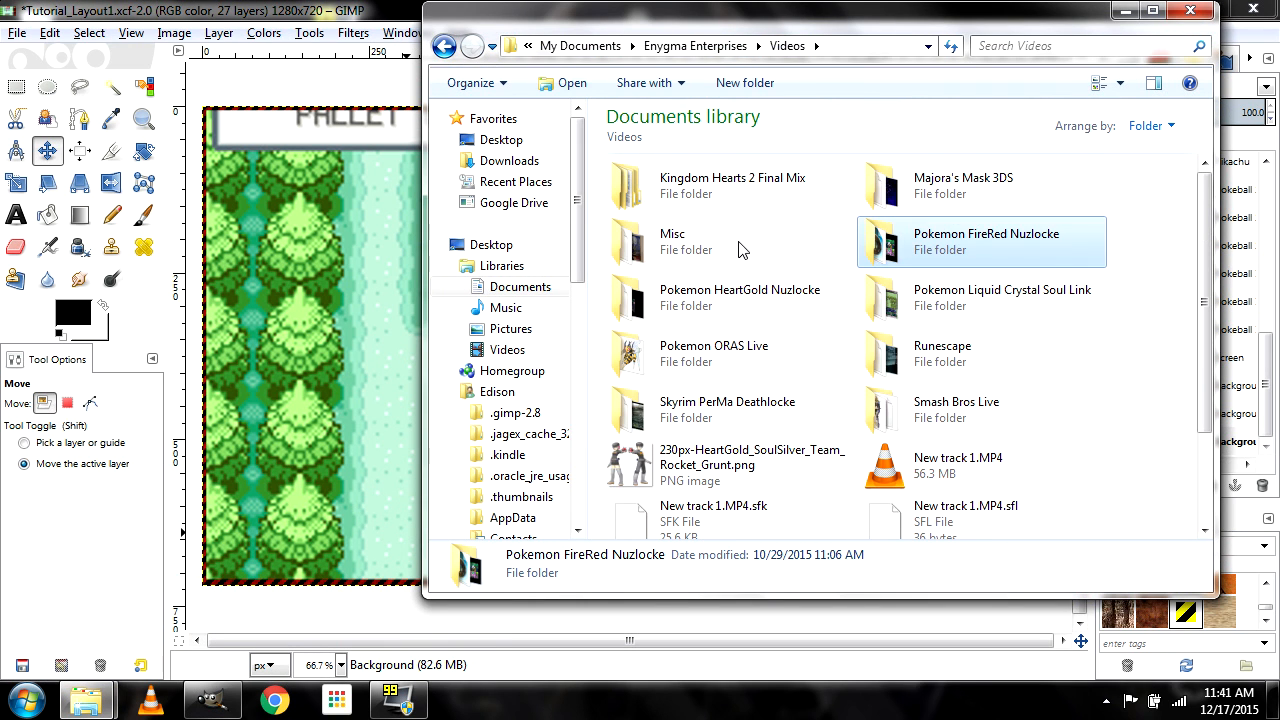
{"action": "double_click", "coordinate": [1025, 313]}
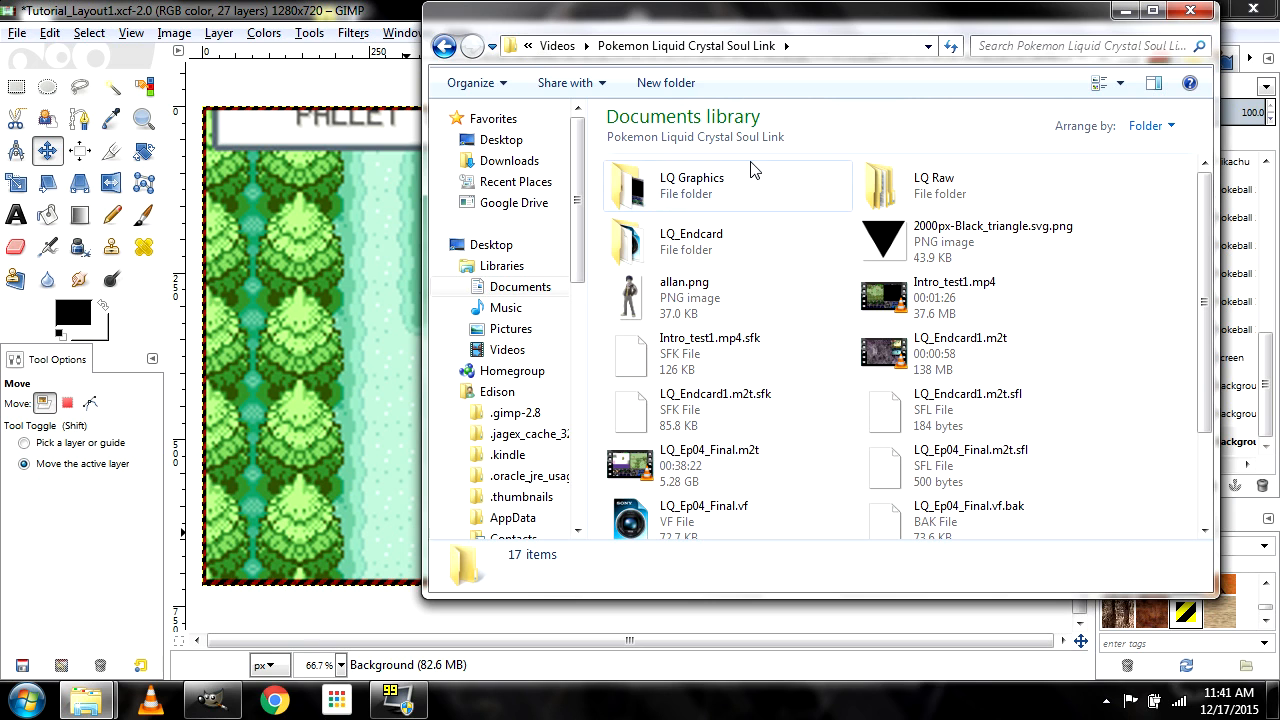
{"action": "double_click", "coordinate": [751, 177]}
Add edison_transparent1.png to the layout as a new layer and place it directly above the Screen layer
{"action": "left_click", "coordinate": [900, 200]}
{"action": "left_click_drag", "start_coordinate": [905, 190], "coordinate": [352, 298]}
{"action": "left_click_drag", "start_coordinate": [1210, 444], "coordinate": [1184, 446]}
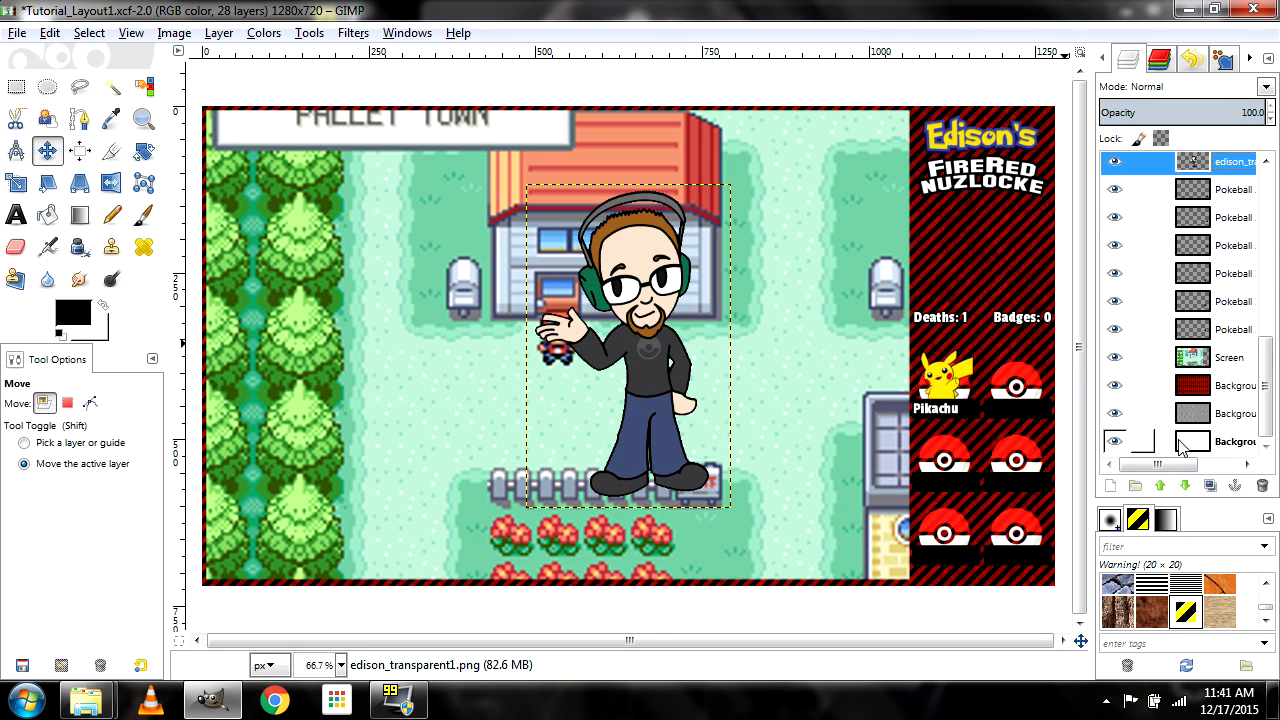
{"action": "left_click_drag", "start_coordinate": [1195, 297], "coordinate": [1225, 330]}
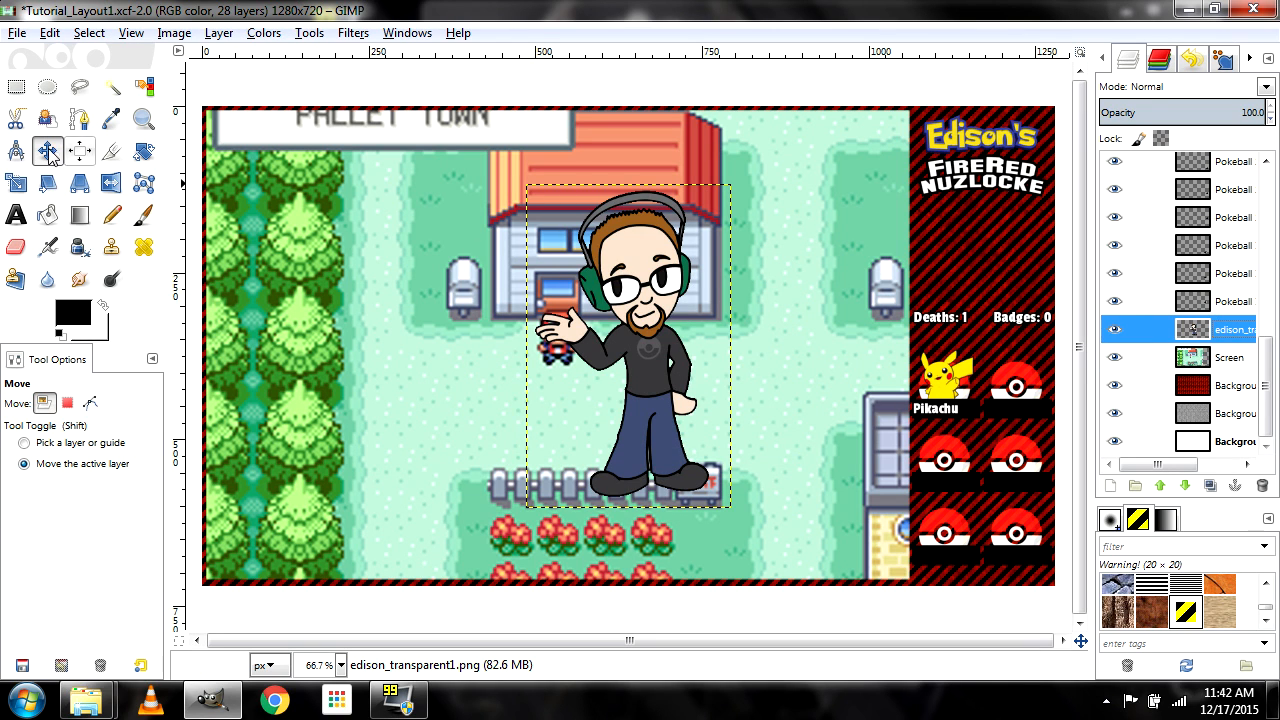
Scale the cartoon character layer down and position it in the sidebar between the logo and the Pokémon slots
{"action": "left_click", "coordinate": [15, 182]}
{"action": "left_click", "coordinate": [626, 338]}
{"action": "left_click_drag", "start_coordinate": [530, 189], "coordinate": [652, 368]}
{"action": "left_click_drag", "start_coordinate": [695, 451], "coordinate": [942, 320]}
{"action": "left_click_drag", "start_coordinate": [1083, 108], "coordinate": [290, 210]}
{"action": "left_click_drag", "start_coordinate": [925, 343], "coordinate": [975, 279]}
{"action": "left_click", "coordinate": [397, 360]}
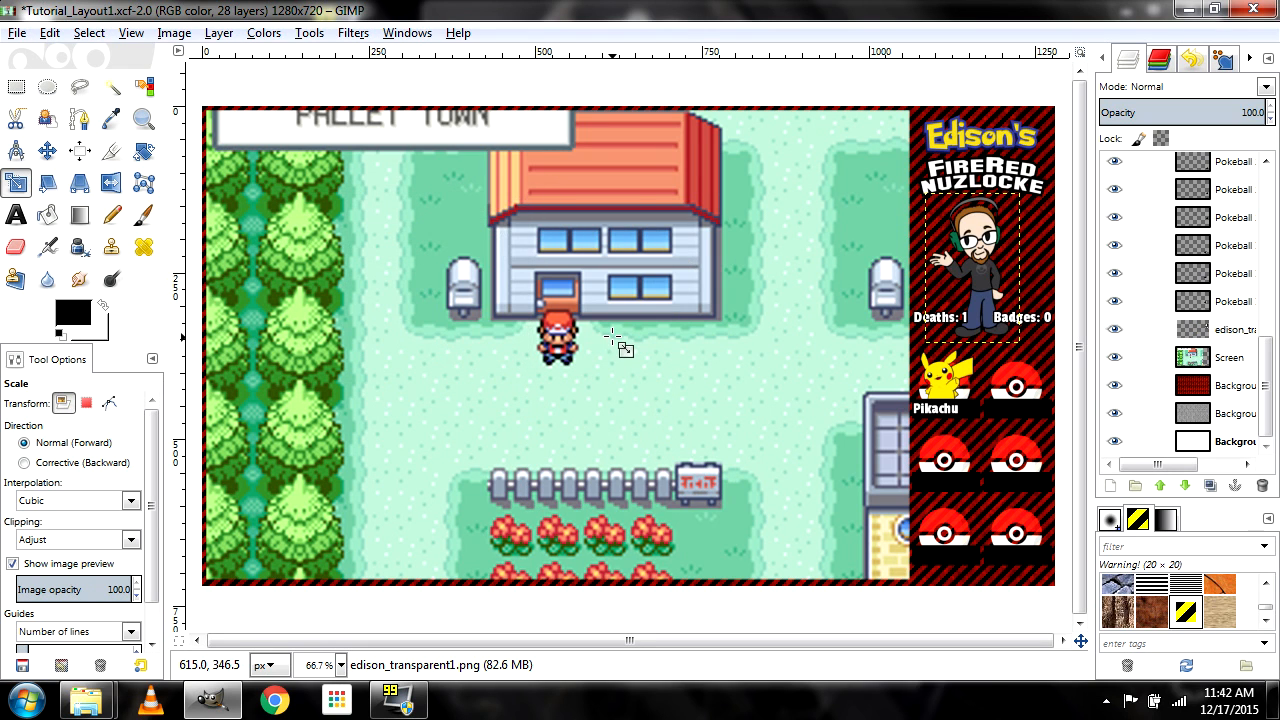
Save the layout with the Background layer active, and compare the sidebar with the grey background texture layer hidden and shown
{"action": "left_click", "coordinate": [47, 150]}
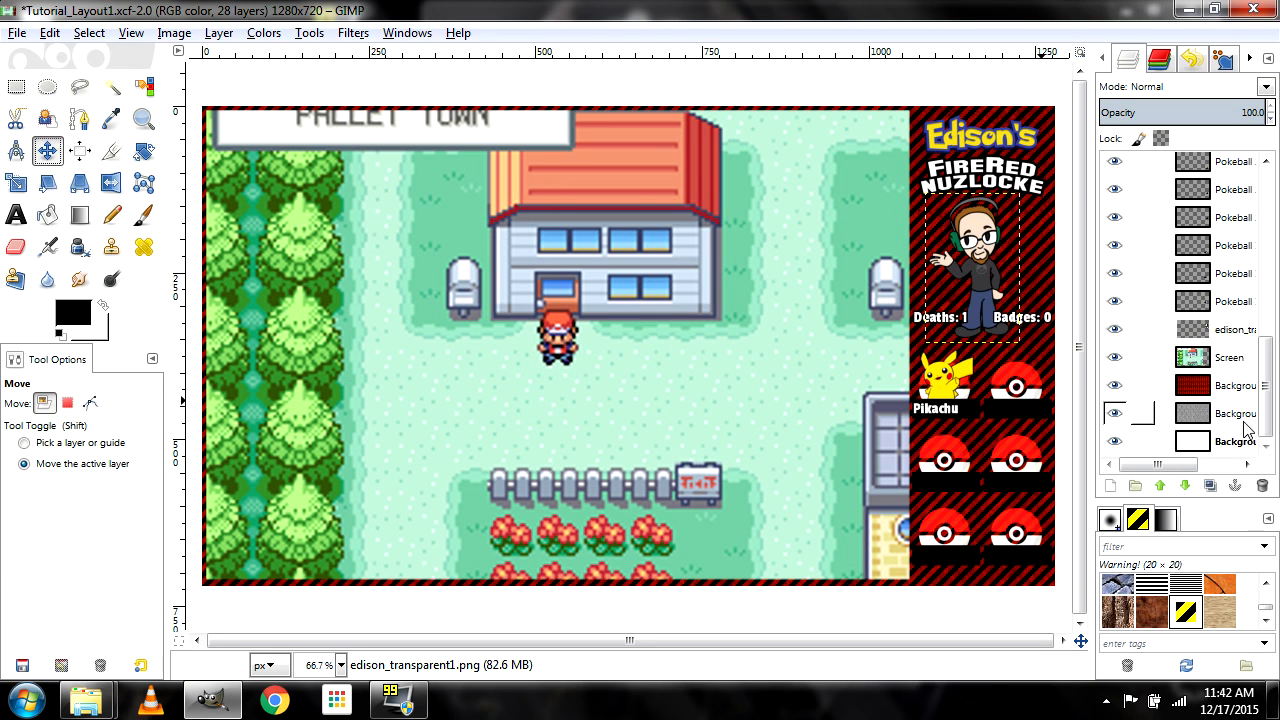
{"action": "left_click", "coordinate": [1135, 438]}
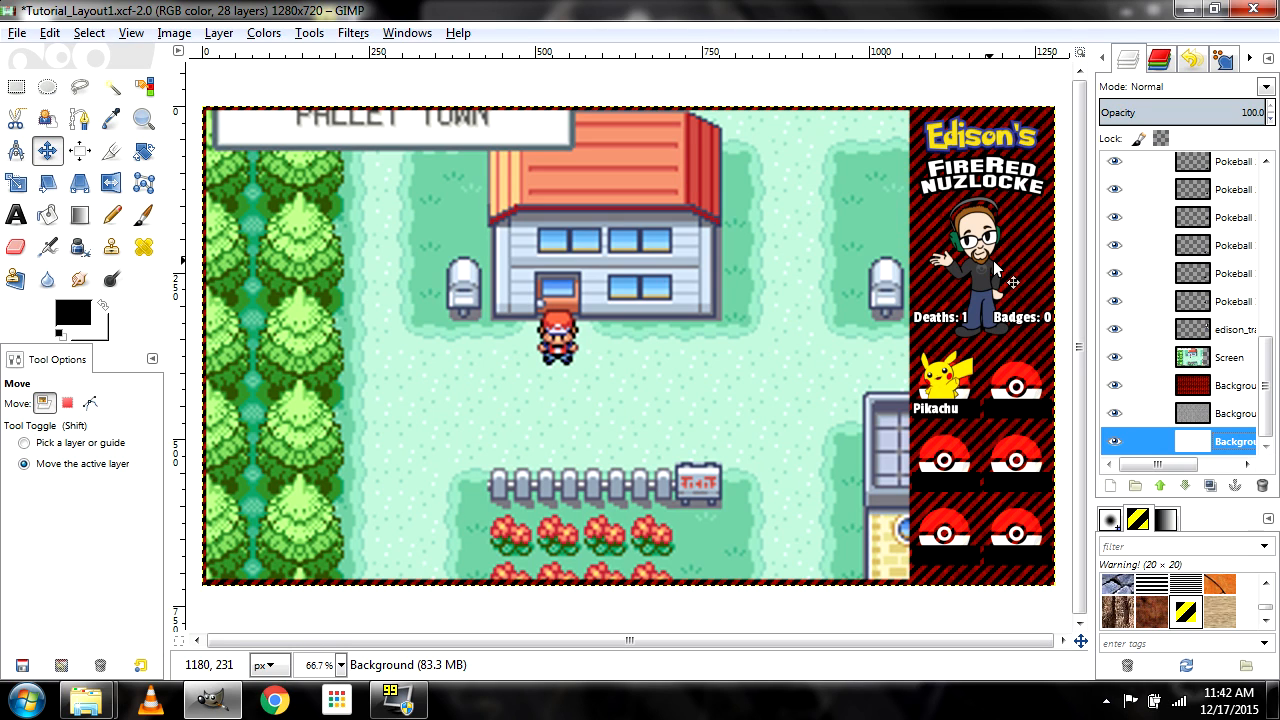
{"action": "key", "text": "ctrl+s"}
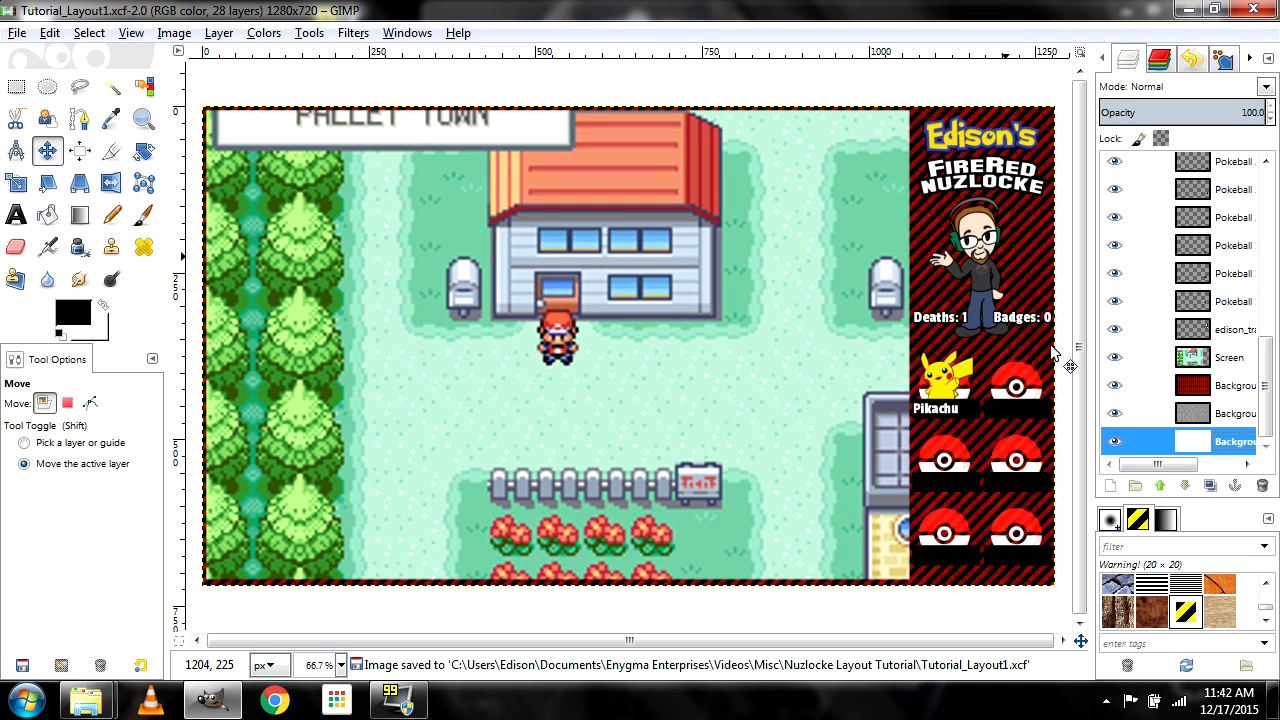
{"action": "left_click", "coordinate": [1114, 413]}
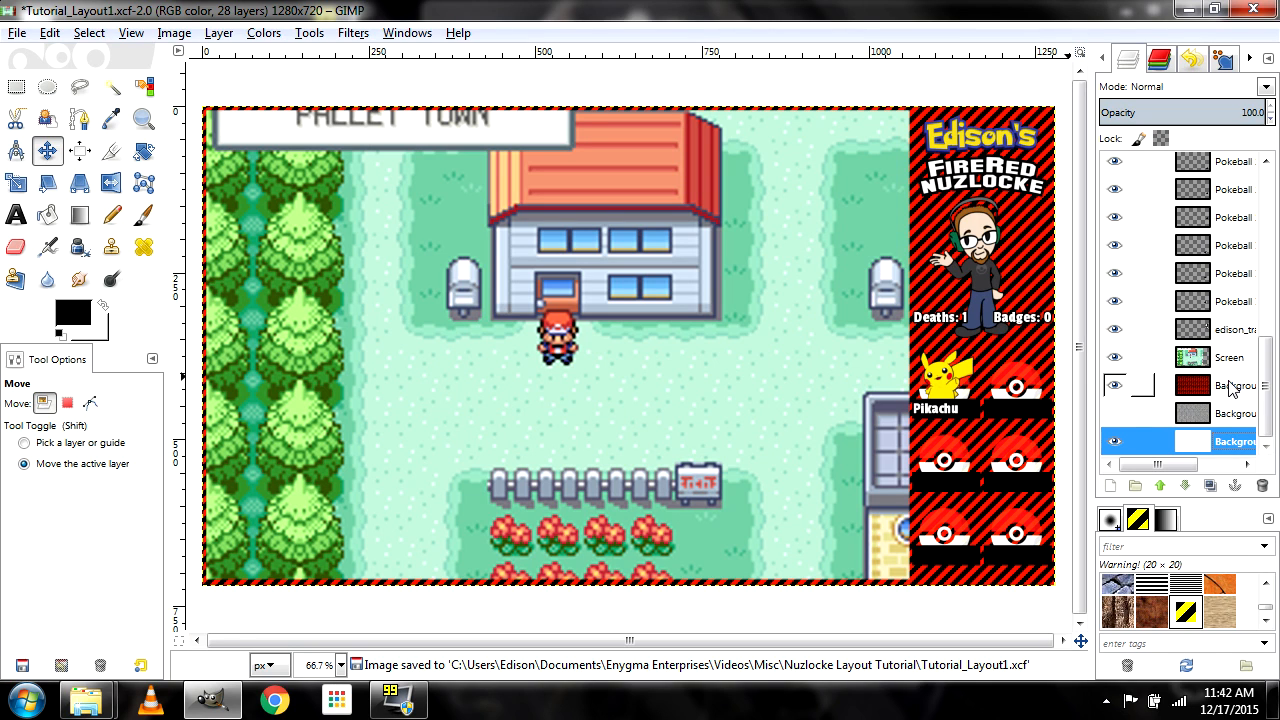
{"action": "left_click", "coordinate": [1114, 413]}
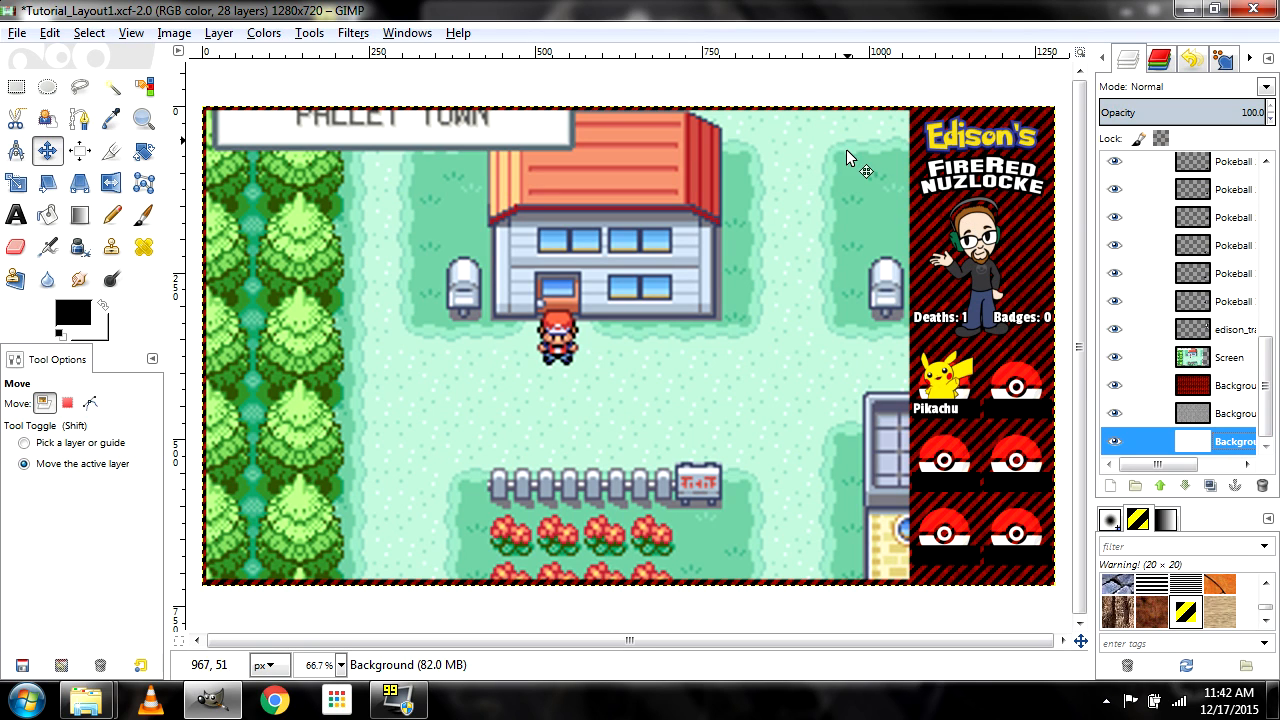
Create a selection from the alpha of the Screen layer
{"action": "left_click", "coordinate": [1236, 363]}
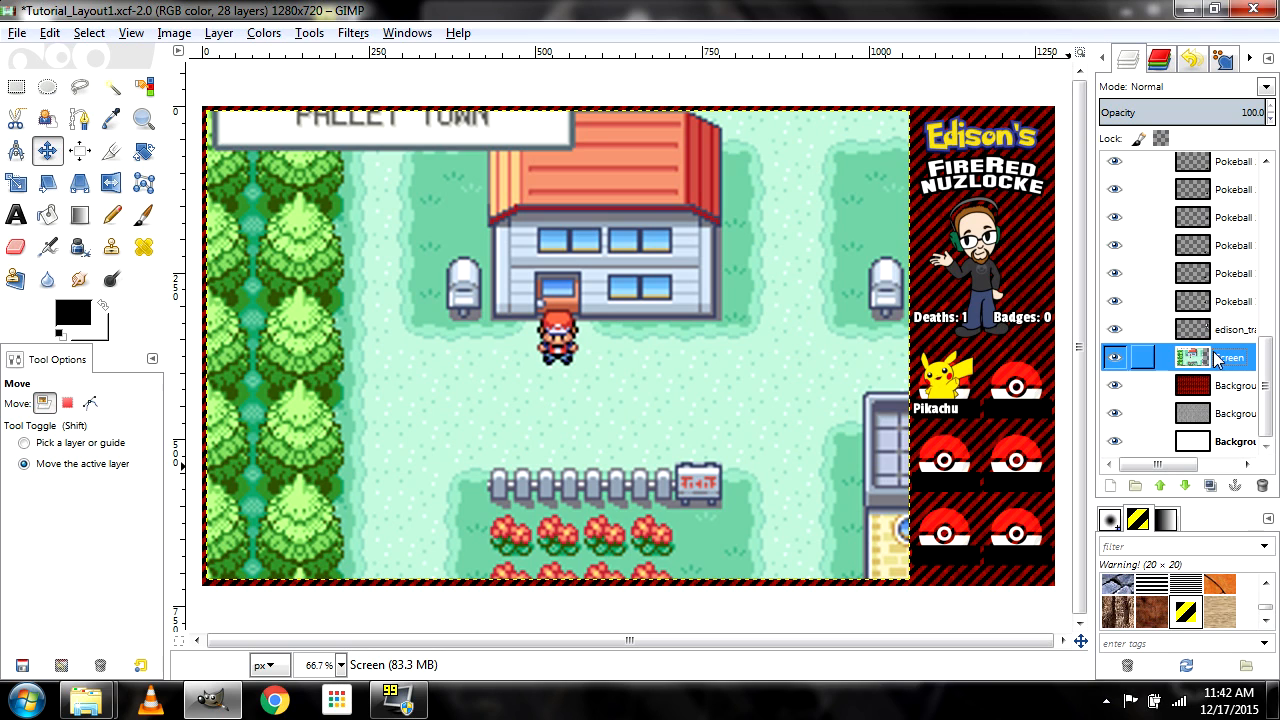
{"action": "right_click", "coordinate": [1232, 358]}
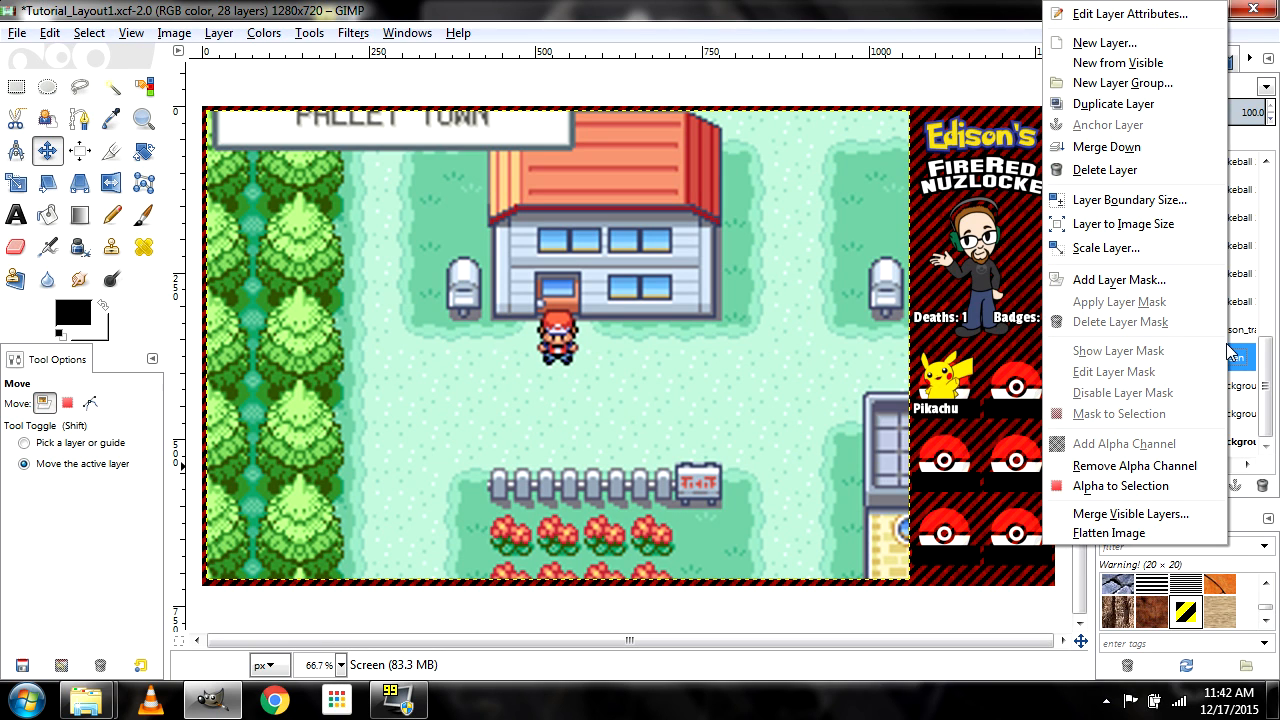
{"action": "left_click", "coordinate": [1112, 486]}
Add a transparent layer directly above the Background Stripes layer and name it Screen Border
{"action": "left_click", "coordinate": [1160, 386]}
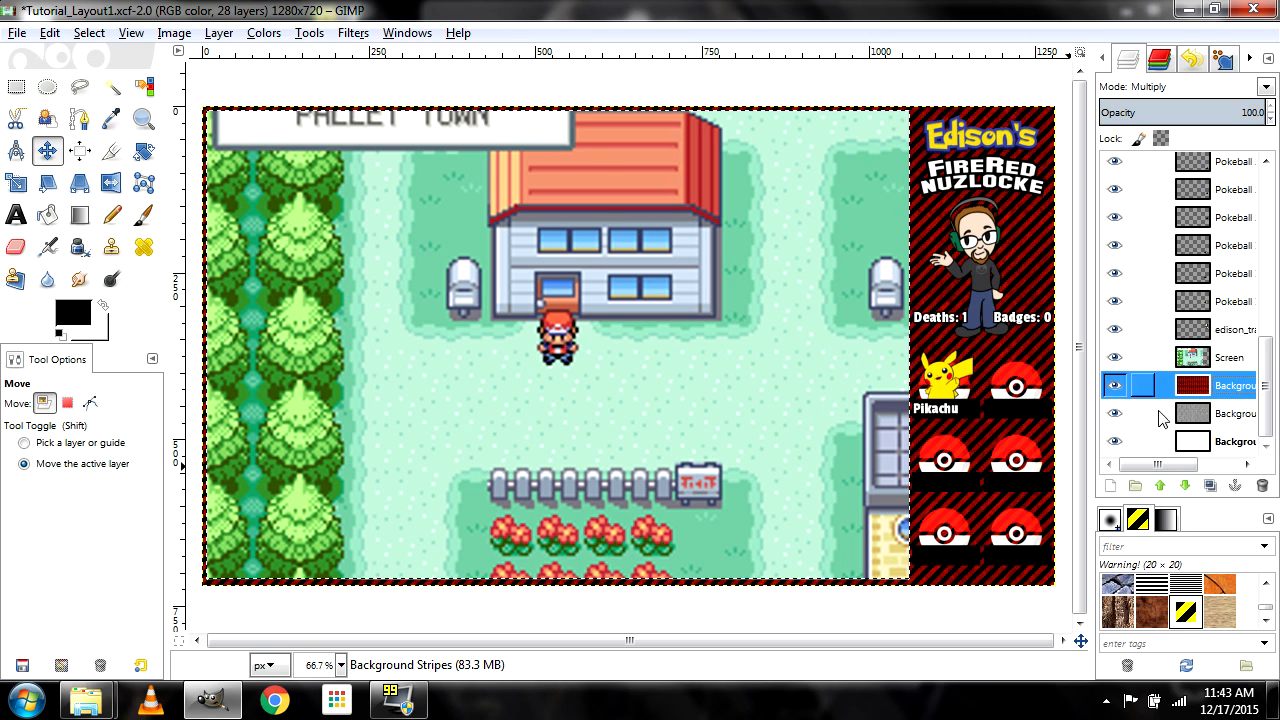
{"action": "left_click", "coordinate": [1110, 486]}
{"action": "left_click", "coordinate": [205, 370]}
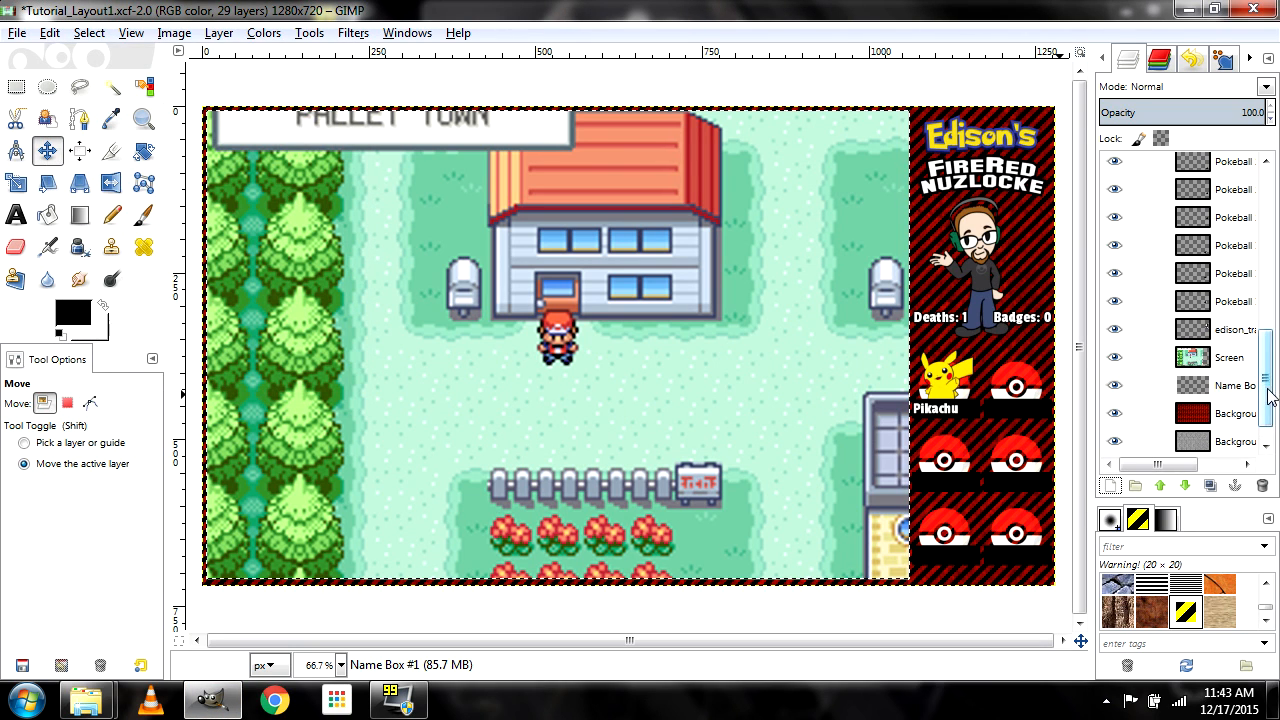
{"action": "double_click", "coordinate": [1234, 388]}
{"action": "type", "text": "Screen Bo"}
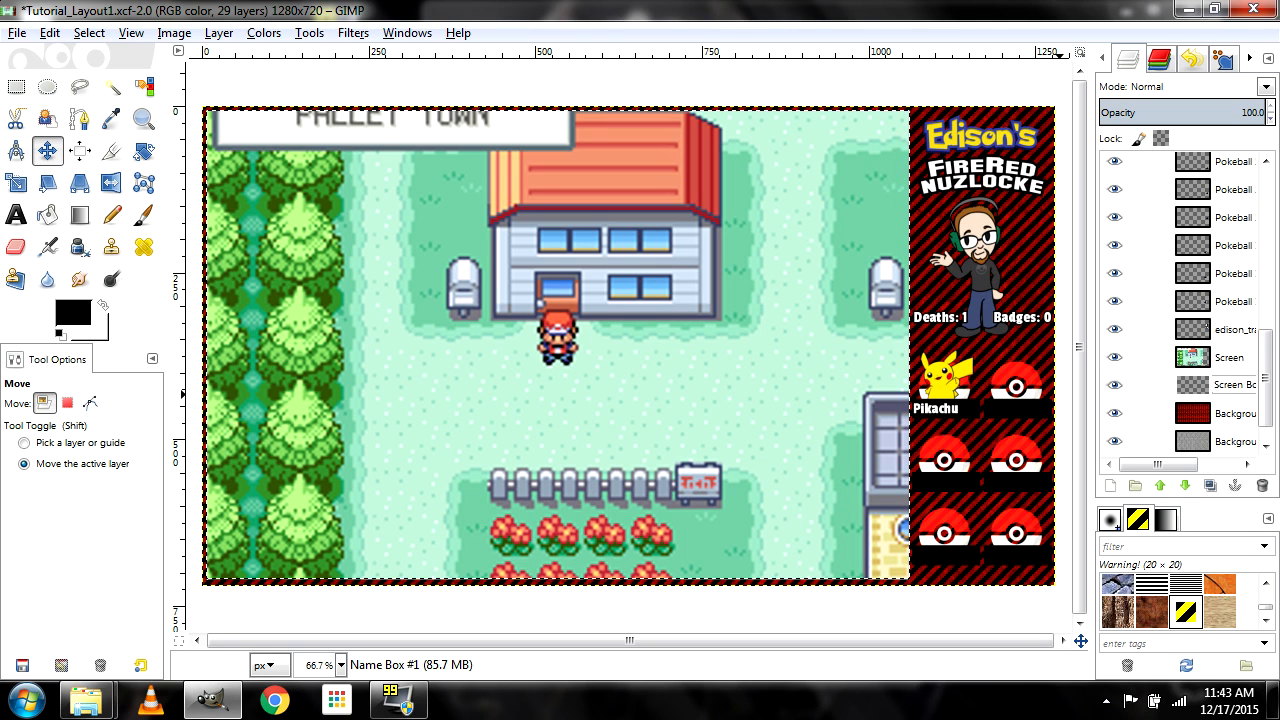
{"action": "type", "text": "rder"}
{"action": "key", "text": "Return"}
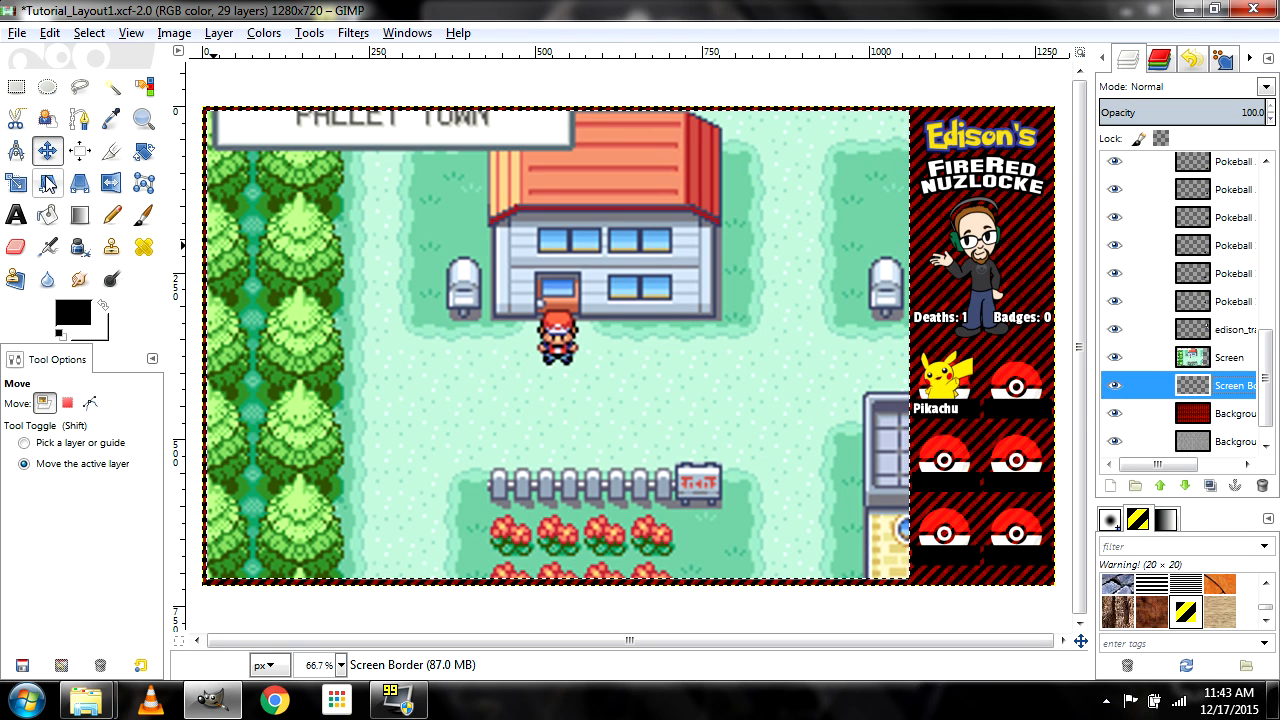
Grow the game screen selection by 3 px and fill it with black on the Screen Border layer
{"action": "left_click", "coordinate": [89, 33]}
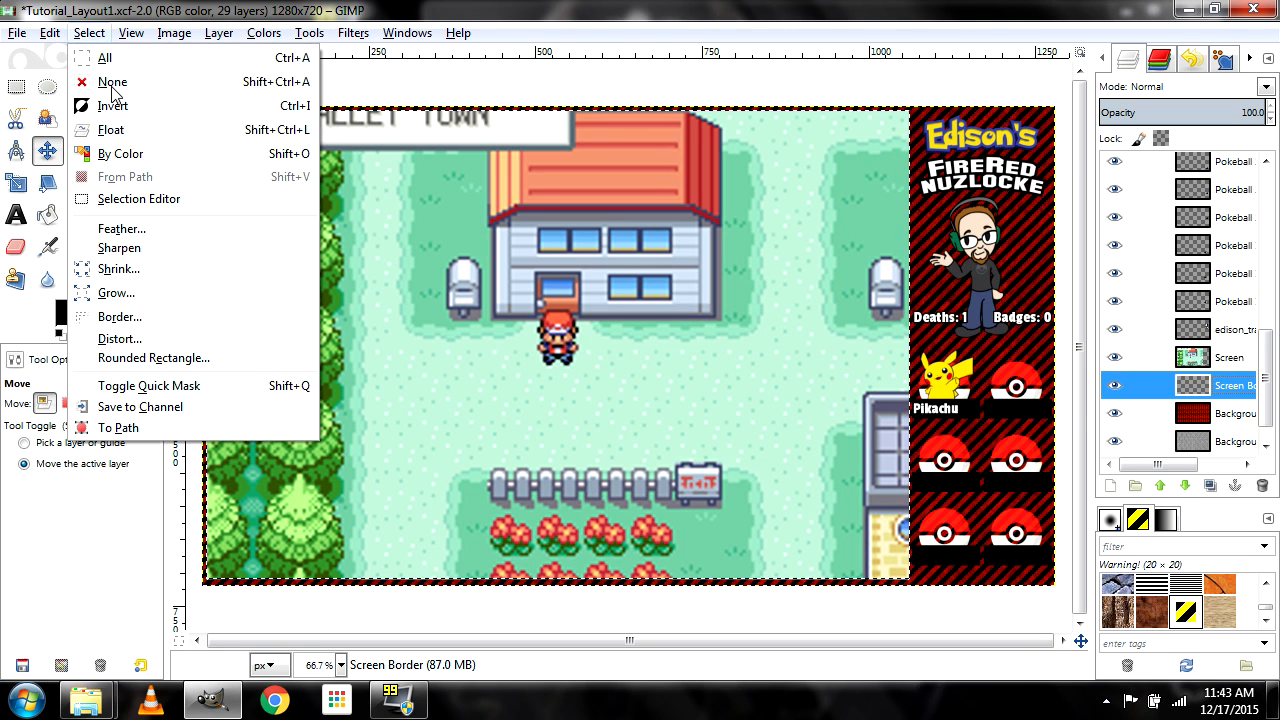
{"action": "left_click", "coordinate": [116, 293]}
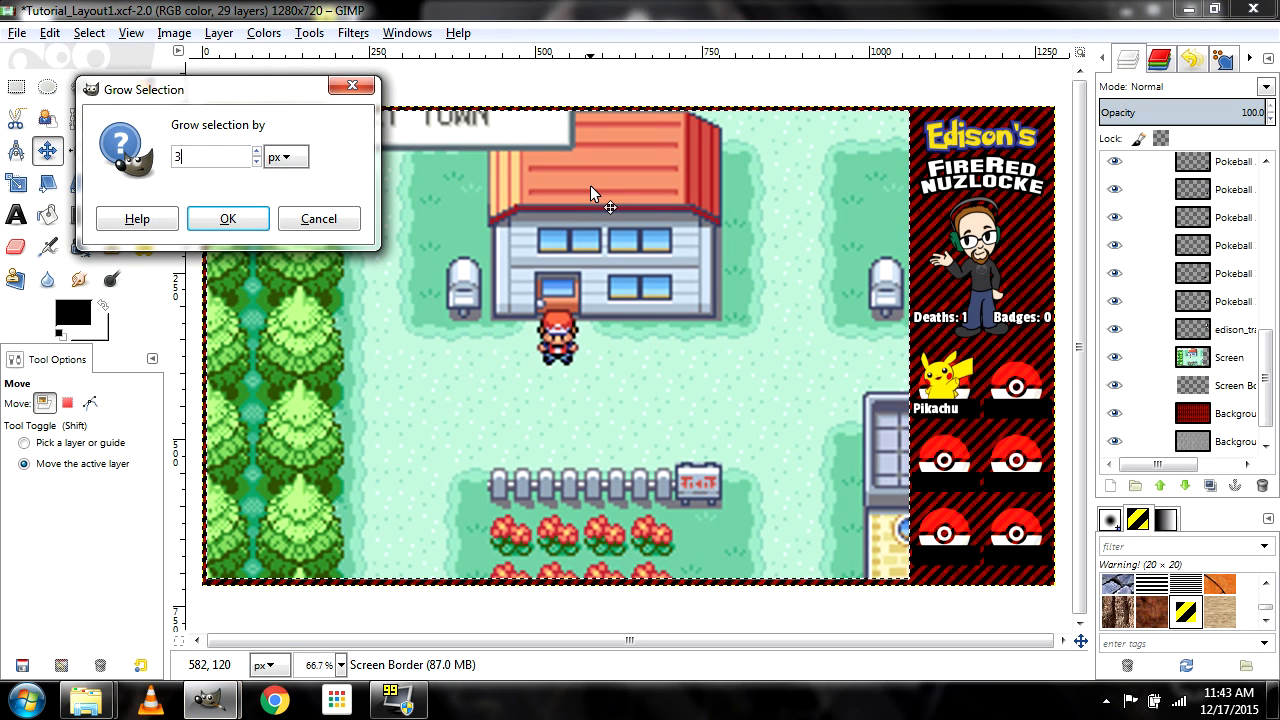
{"action": "type", "text": "3"}
{"action": "key", "text": "Return"}
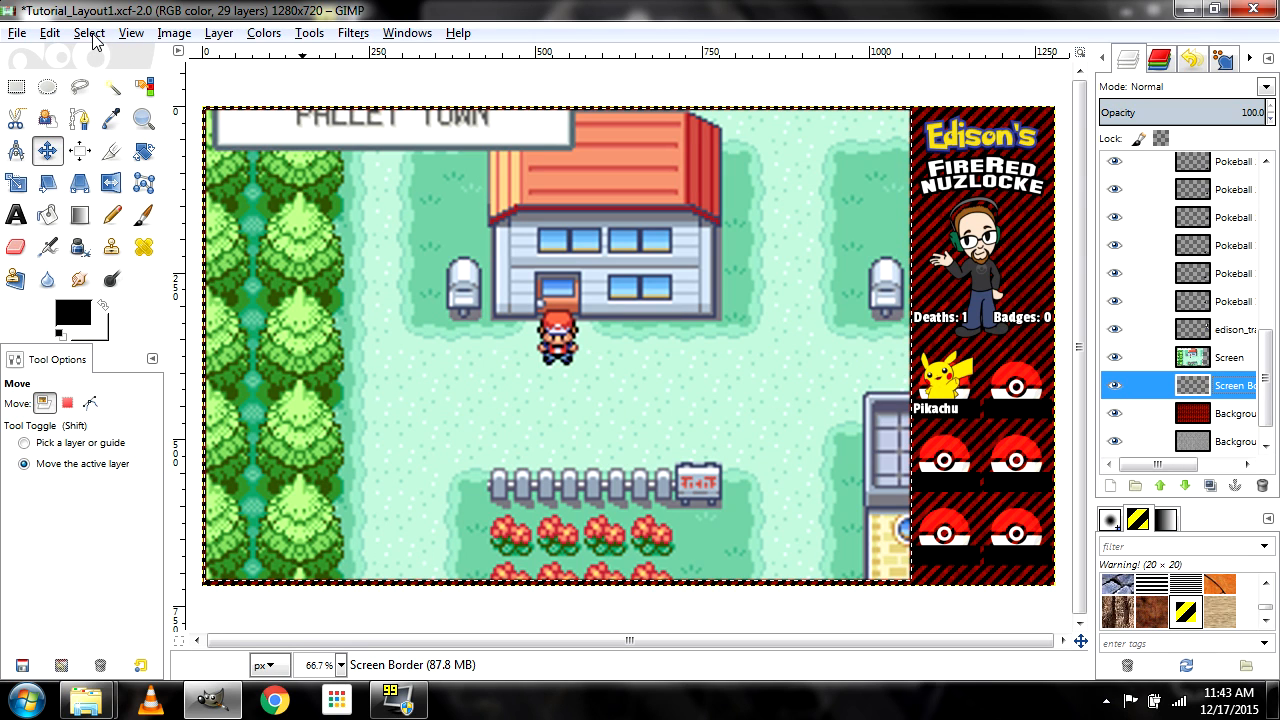
{"action": "left_click", "coordinate": [50, 222]}
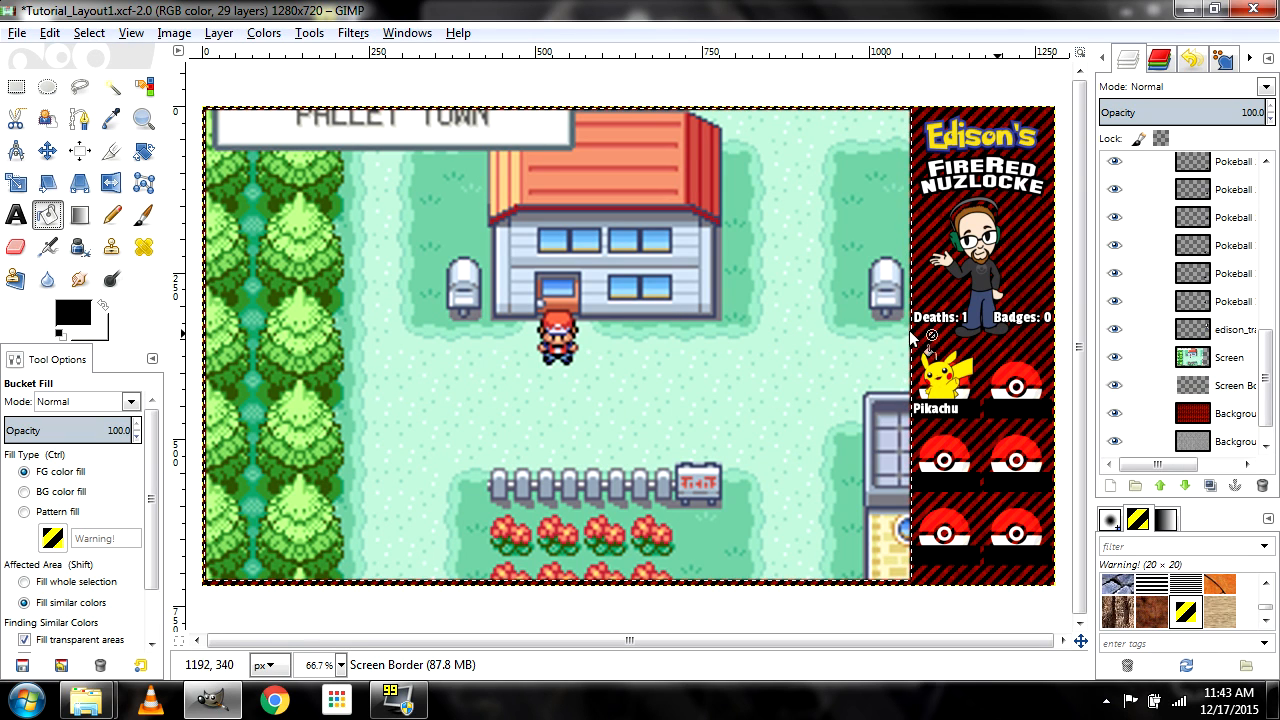
{"action": "left_click", "coordinate": [860, 336]}
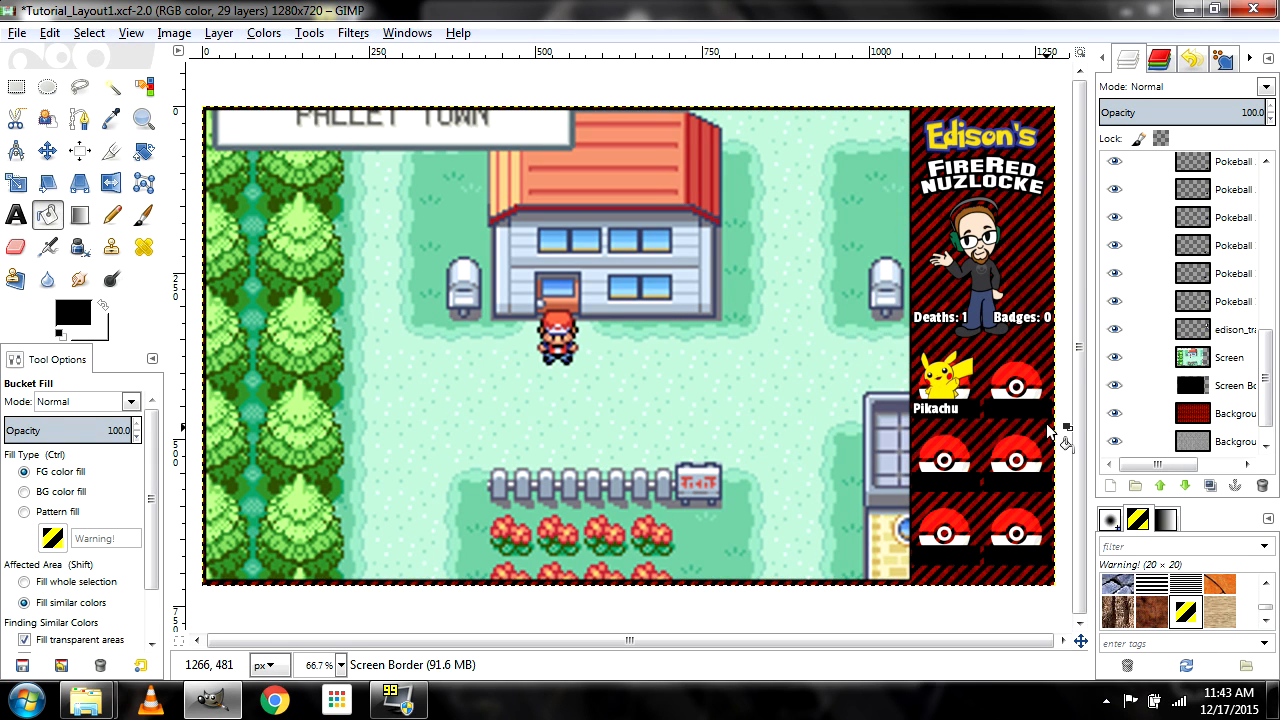
Inspect the black border along the game screen's edge and undo the last fill
{"action": "scroll", "coordinate": [1058, 431], "scroll_direction": "up", "scroll_amount": 1, "text": "ctrl"}
{"action": "scroll", "coordinate": [1050, 431], "scroll_direction": "up", "scroll_amount": 1, "text": "ctrl"}
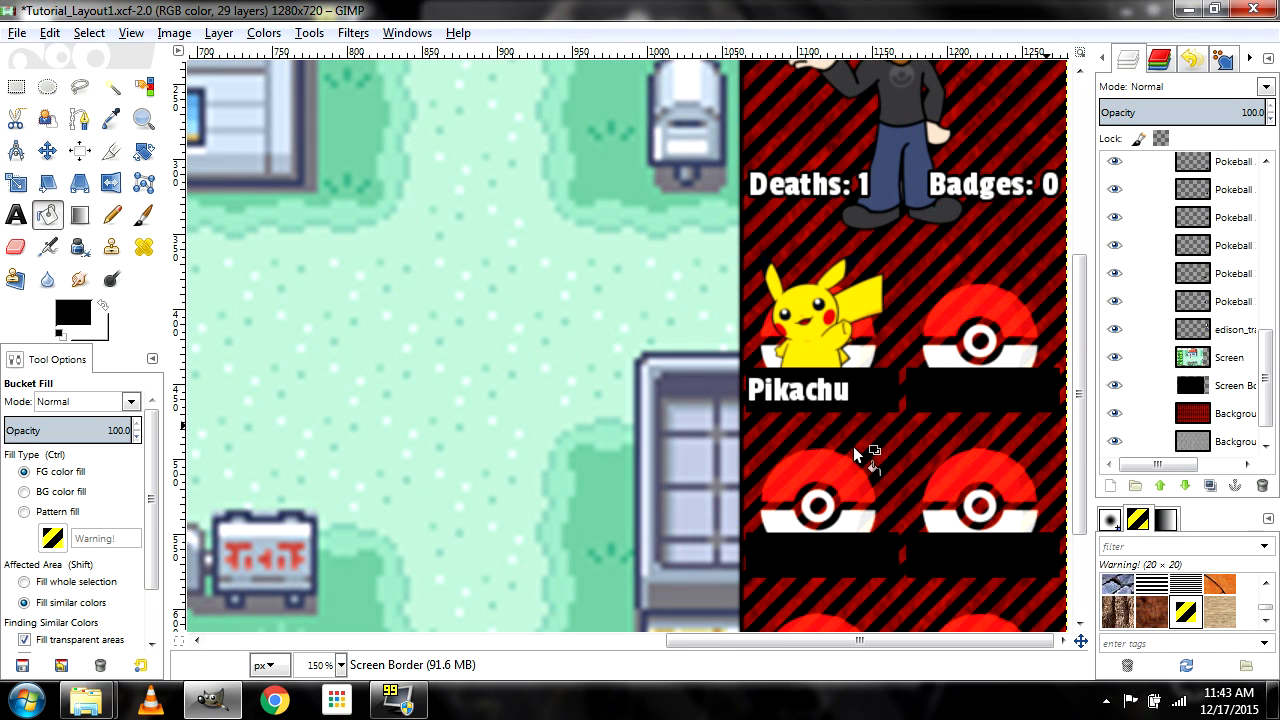
{"action": "scroll", "coordinate": [808, 469], "scroll_direction": "down", "scroll_amount": 3}
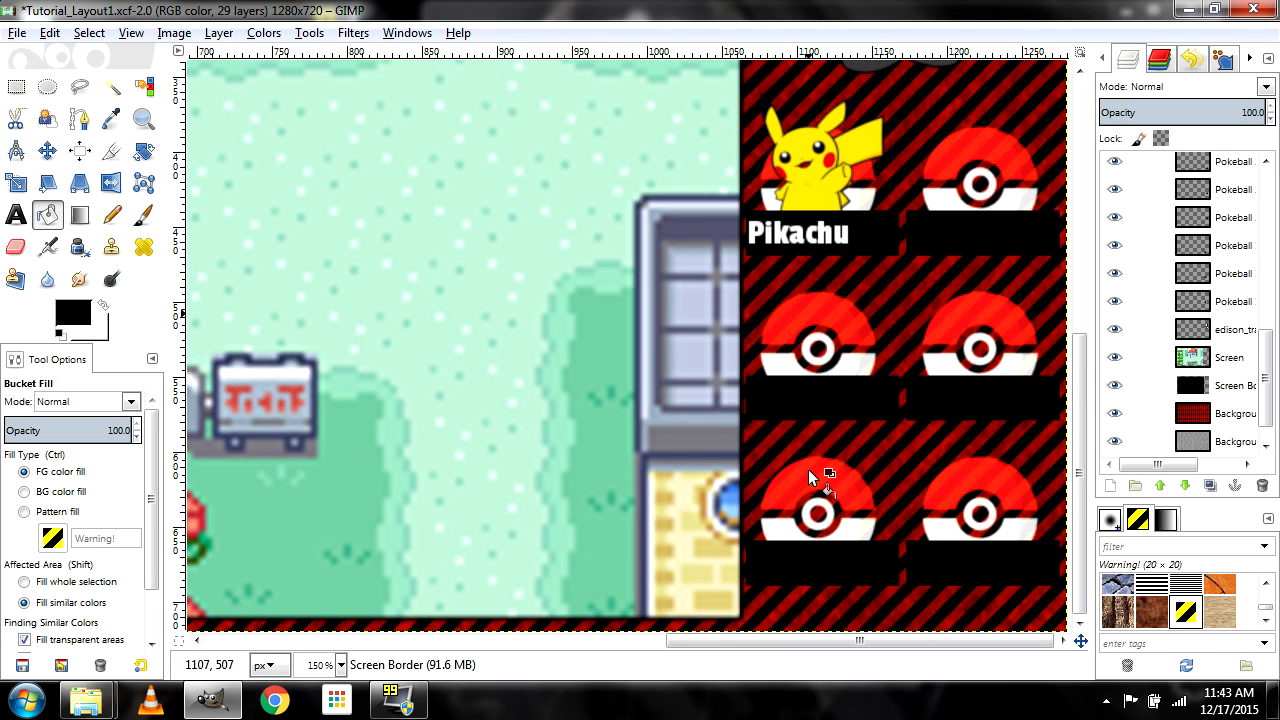
{"action": "scroll", "coordinate": [808, 469], "scroll_direction": "down", "scroll_amount": 1, "text": "ctrl"}
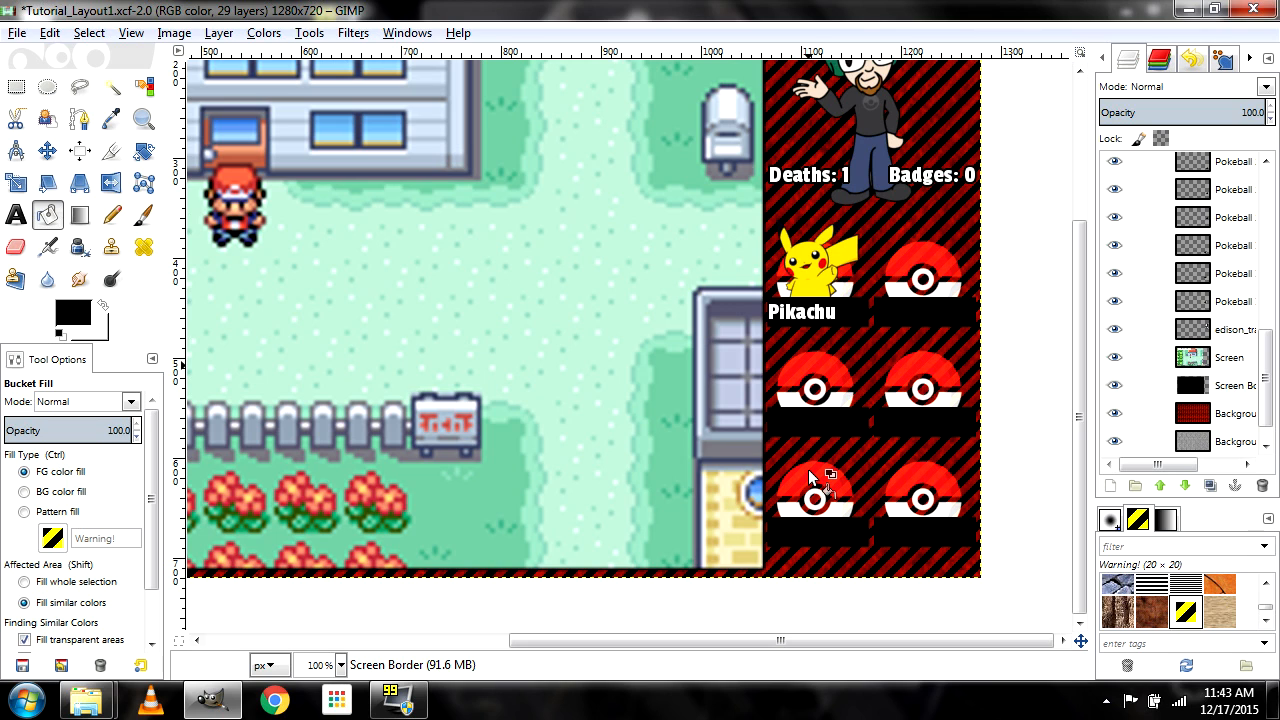
{"action": "key", "text": "ctrl+z"}
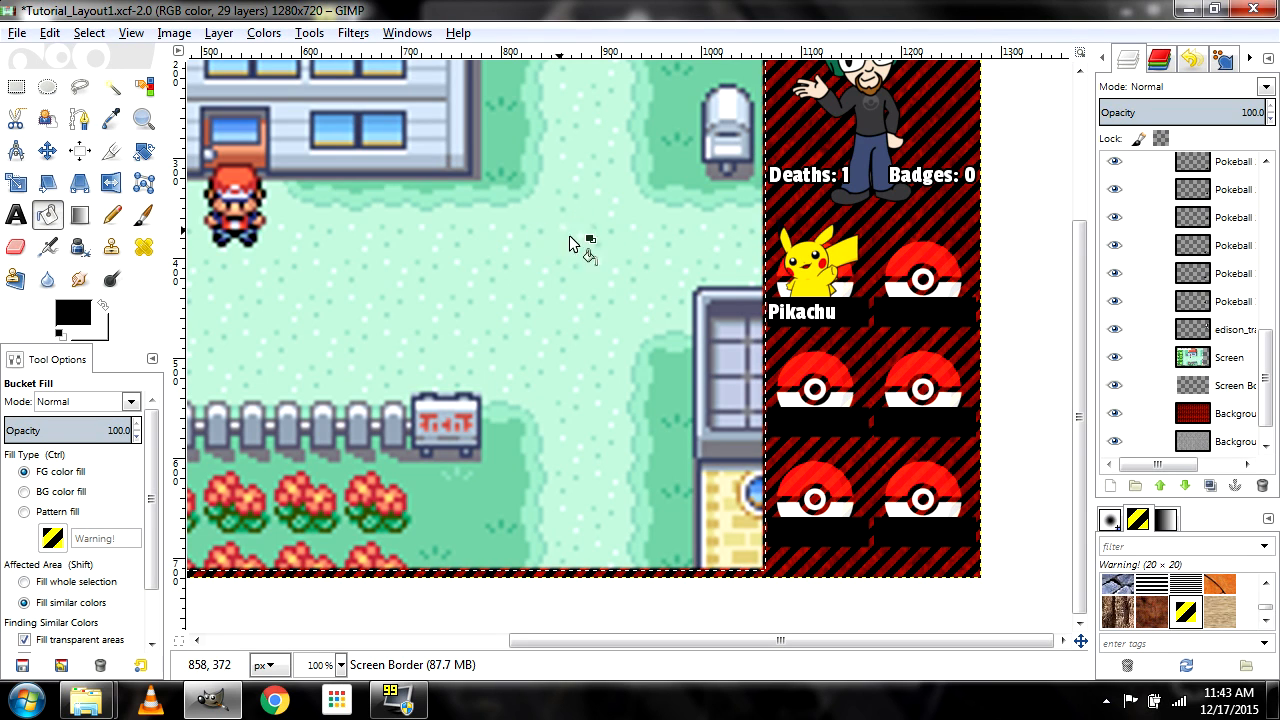
Feather the grown selection by 5 px and fill it with black on the Screen Border layer
{"action": "left_click", "coordinate": [89, 33]}
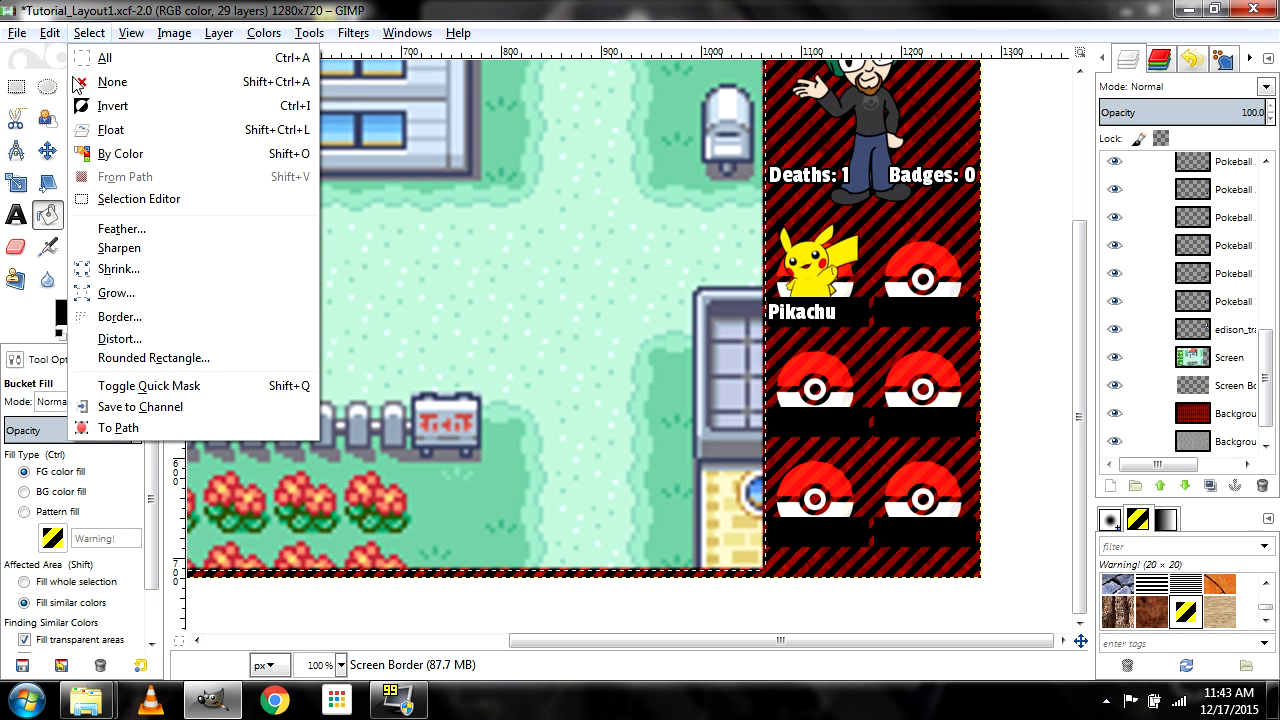
{"action": "left_click", "coordinate": [134, 231]}
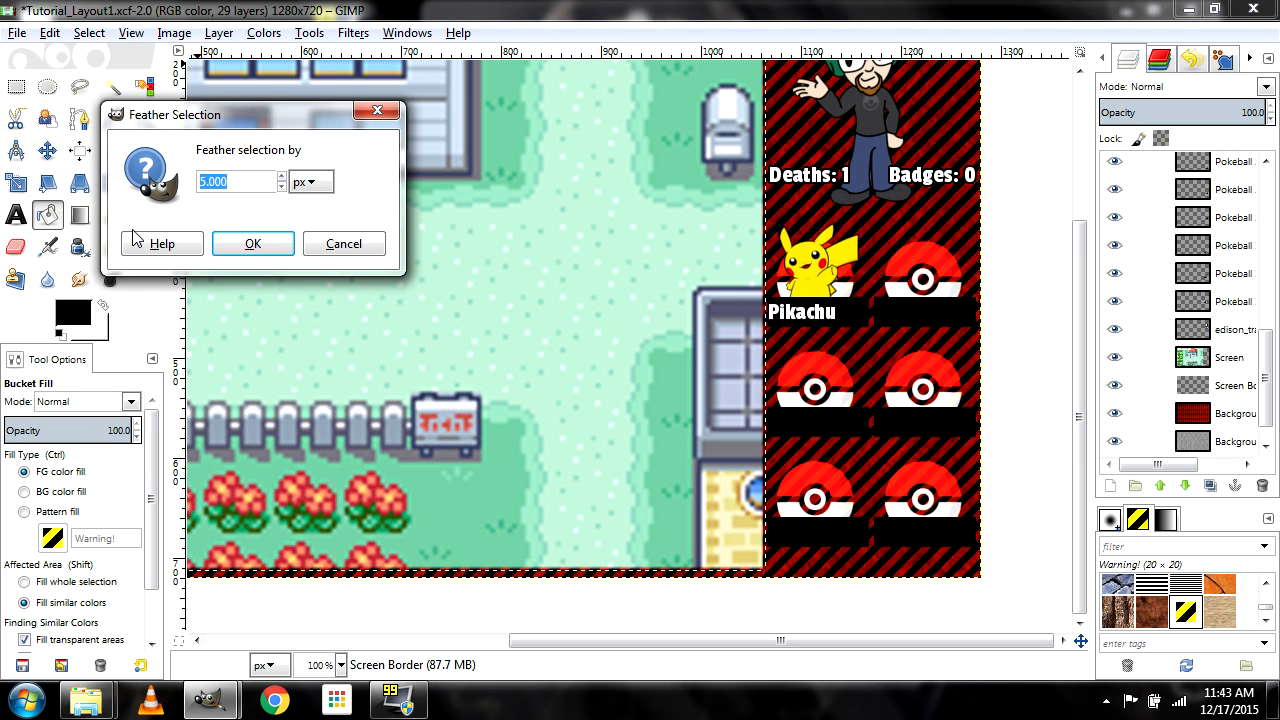
{"action": "left_click", "coordinate": [253, 243]}
{"action": "left_click", "coordinate": [701, 303]}
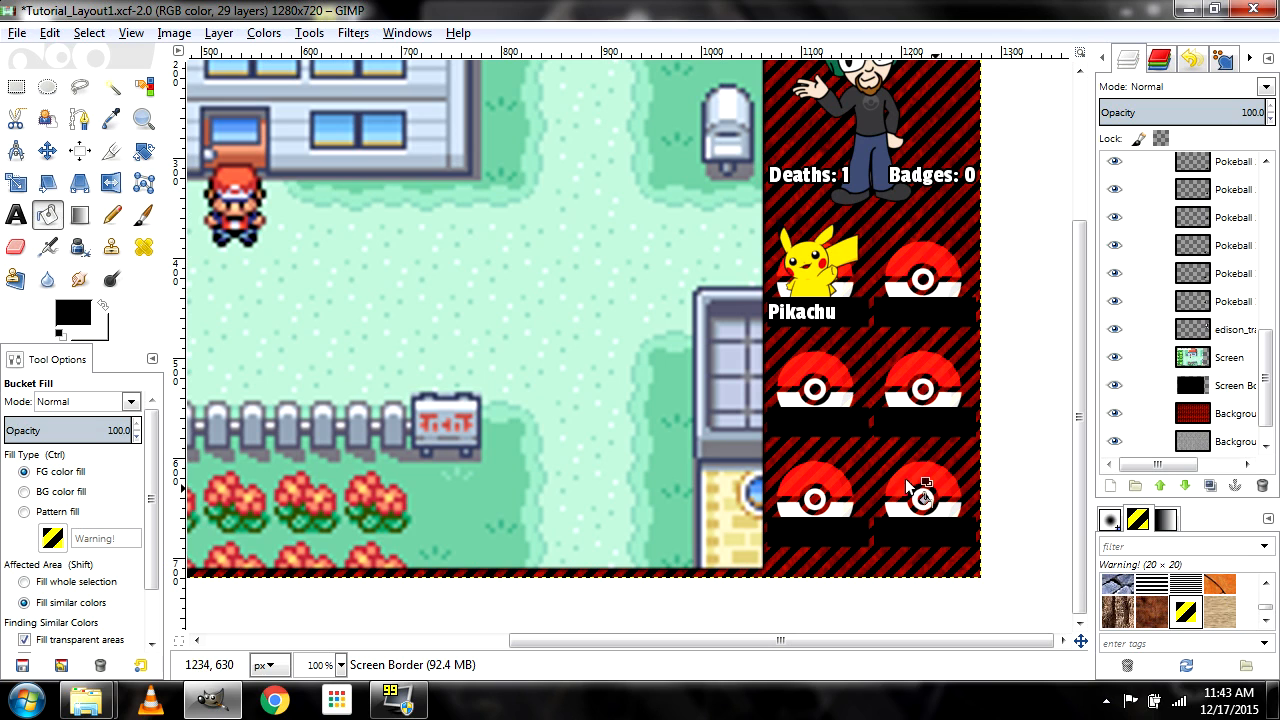
Inspect the feathered border with its layer hidden and shown, and undo the fill, feather and grow
{"action": "scroll", "coordinate": [852, 488], "scroll_direction": "up", "scroll_amount": 2}
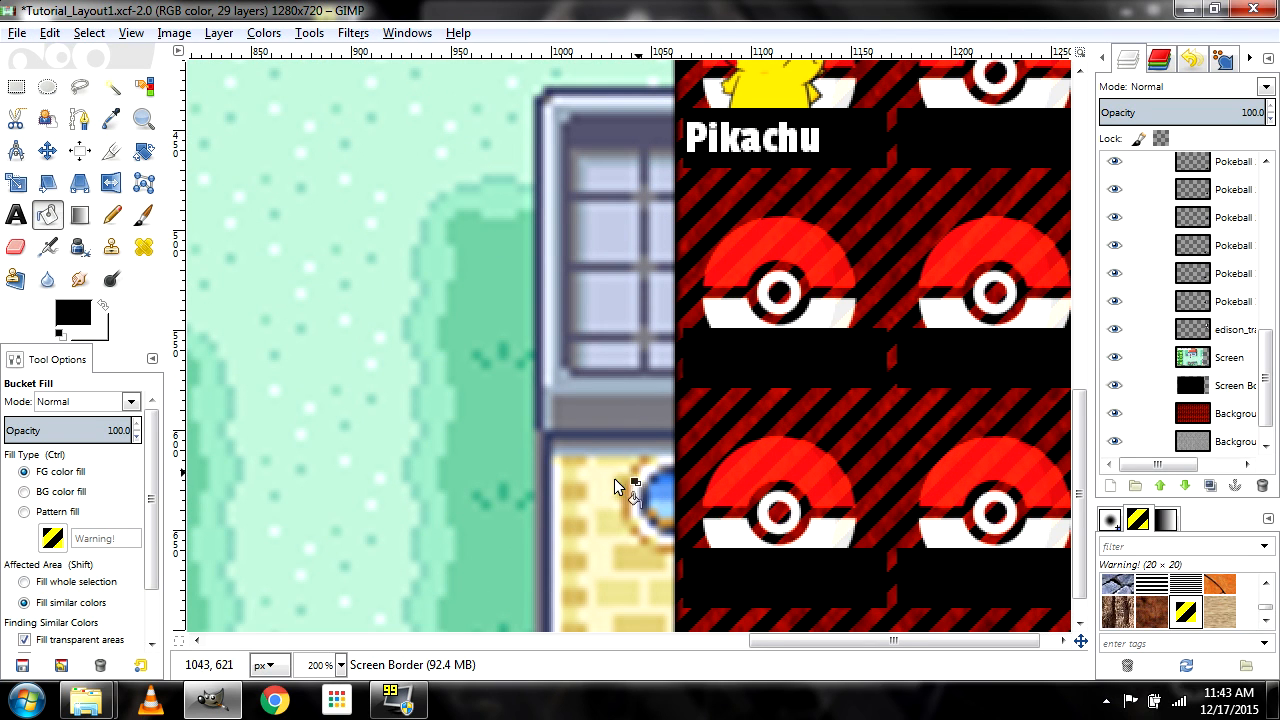
{"action": "left_click", "coordinate": [1140, 385]}
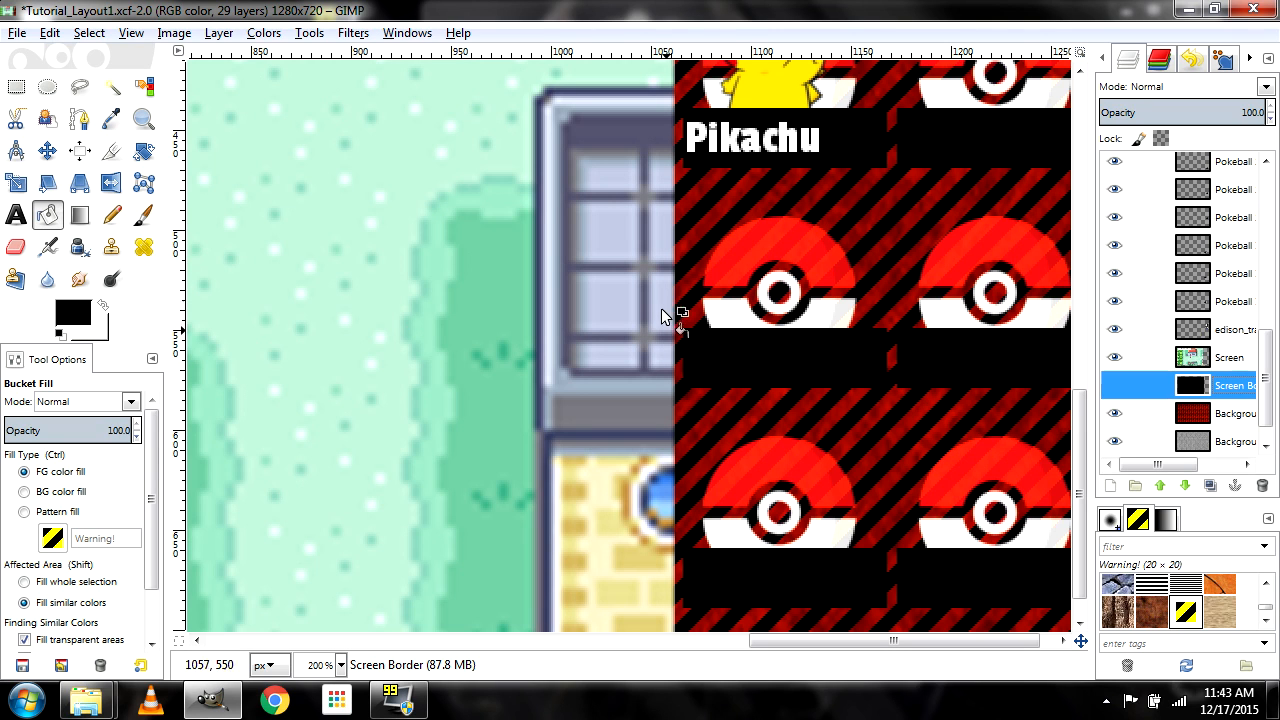
{"action": "left_click", "coordinate": [1115, 385]}
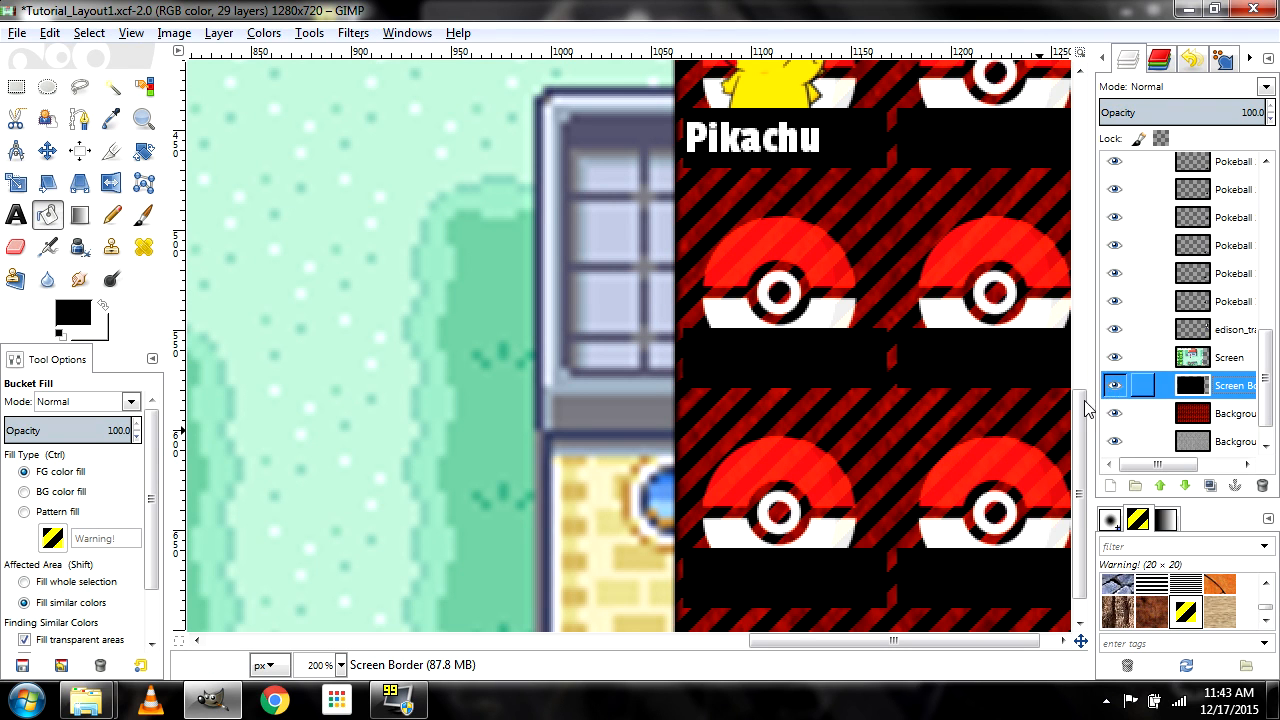
{"action": "scroll", "coordinate": [621, 464], "scroll_direction": "down", "scroll_amount": 2}
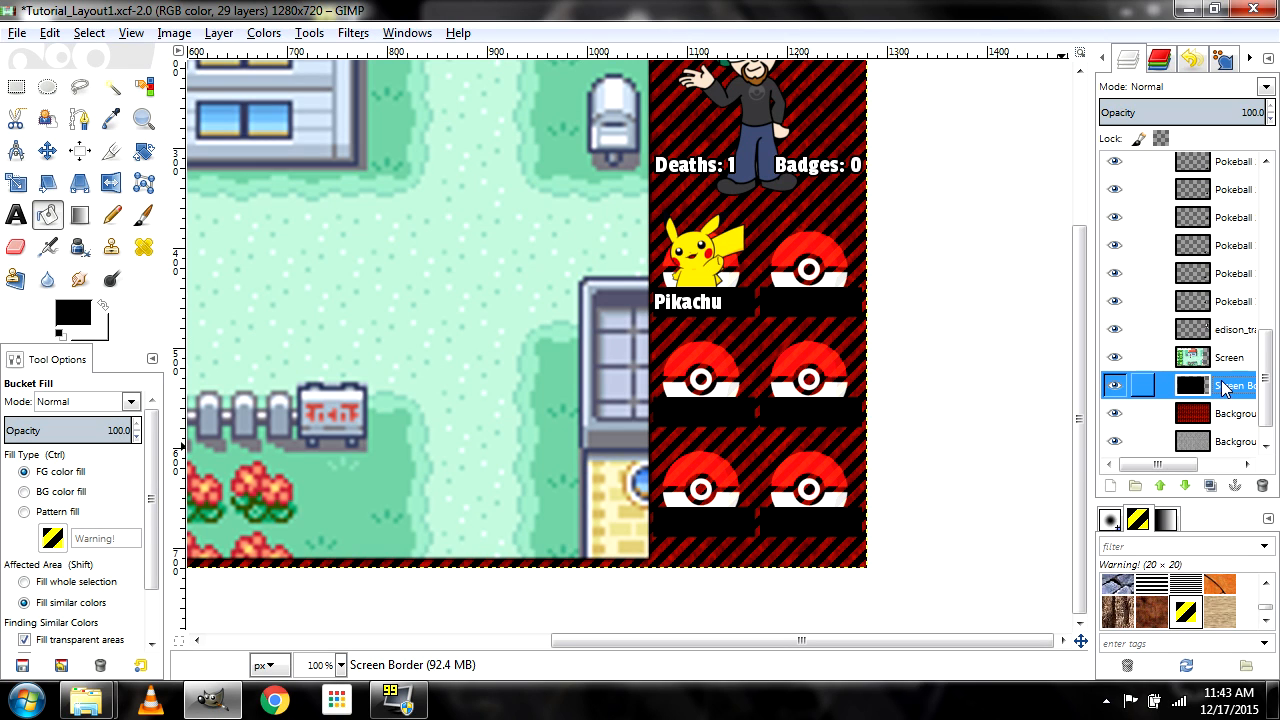
{"action": "key", "text": "ctrl+z"}
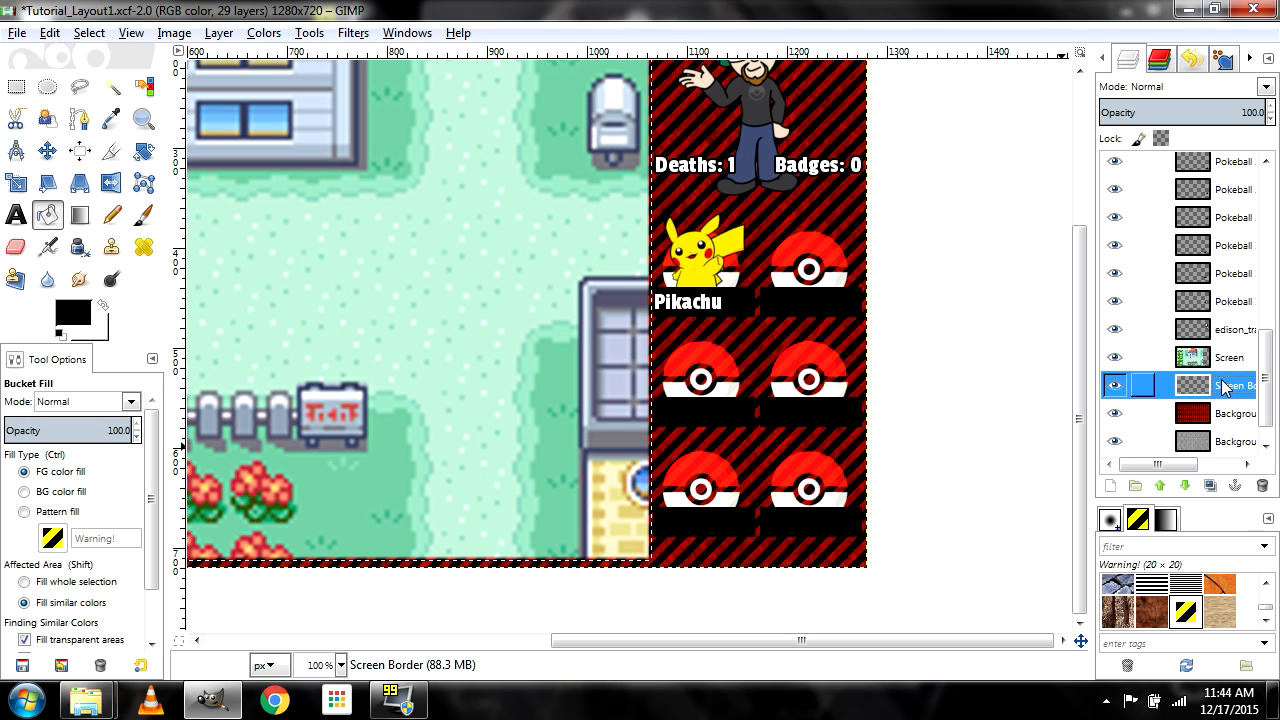
Grow the game screen selection by 3 px and feather it by 5 px
{"action": "left_click", "coordinate": [89, 32]}
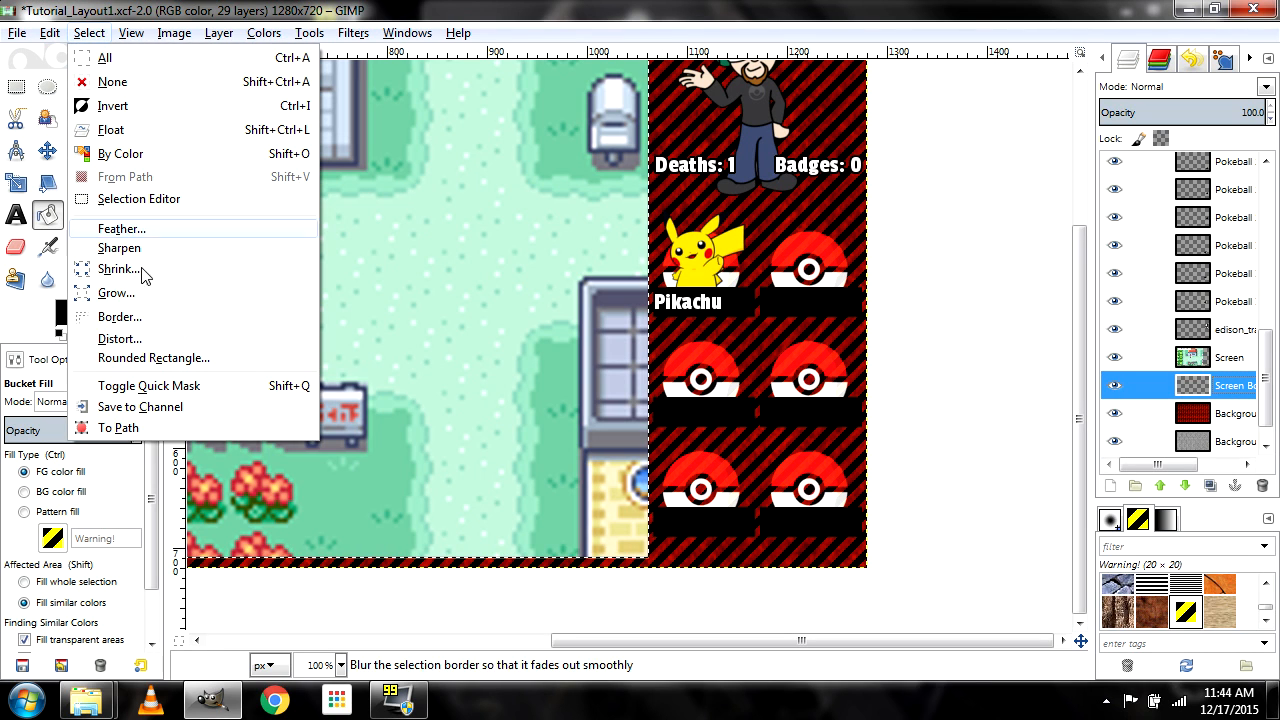
{"action": "left_click", "coordinate": [128, 293]}
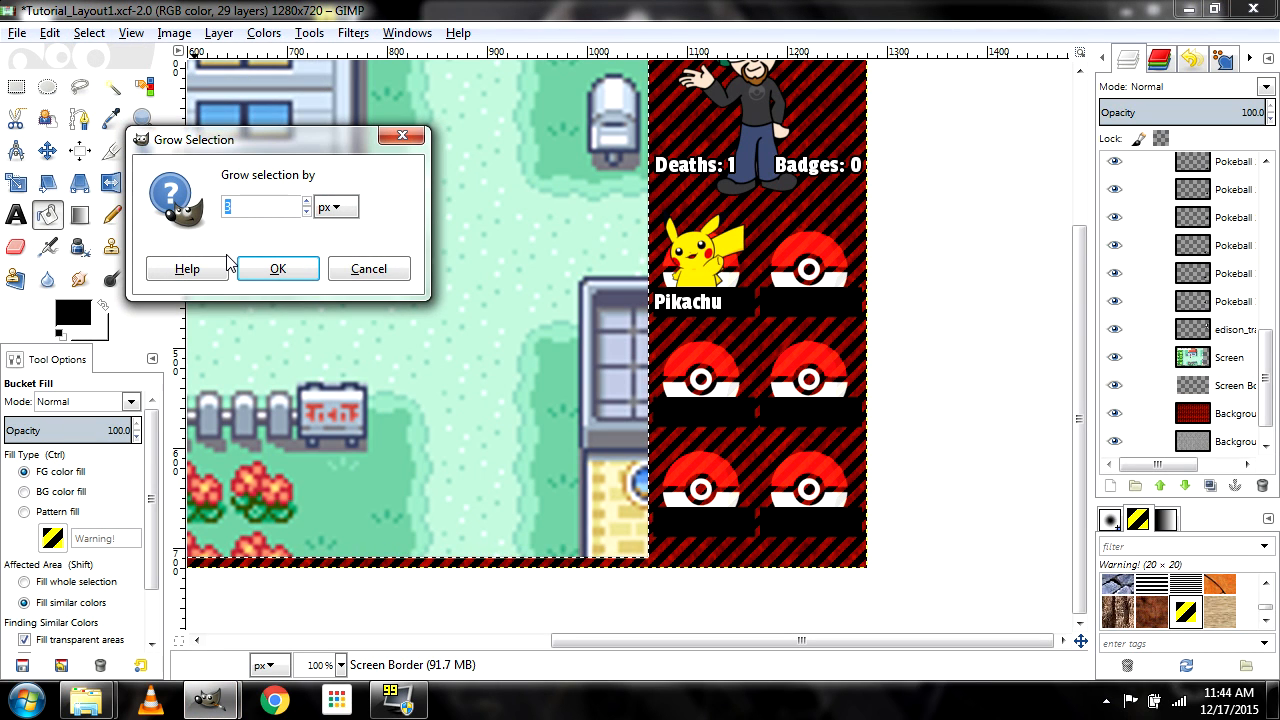
{"action": "key", "text": "Return"}
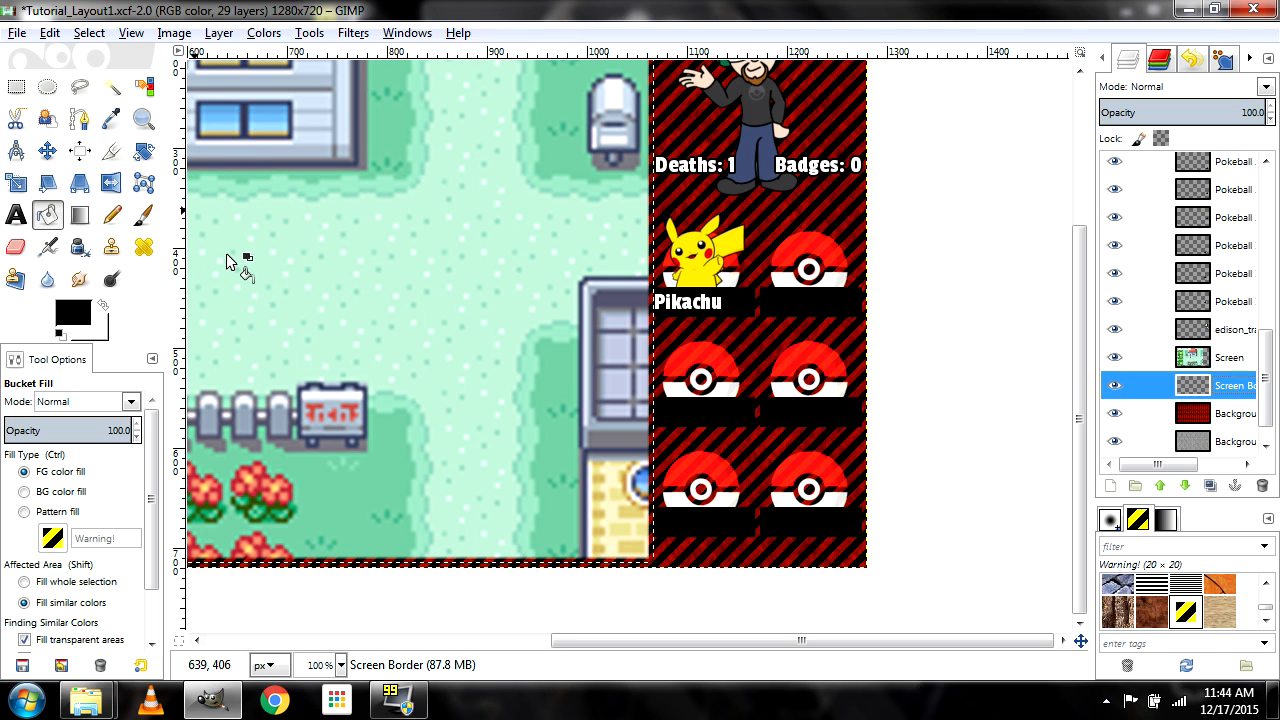
{"action": "left_click", "coordinate": [89, 32]}
{"action": "left_click", "coordinate": [121, 228]}
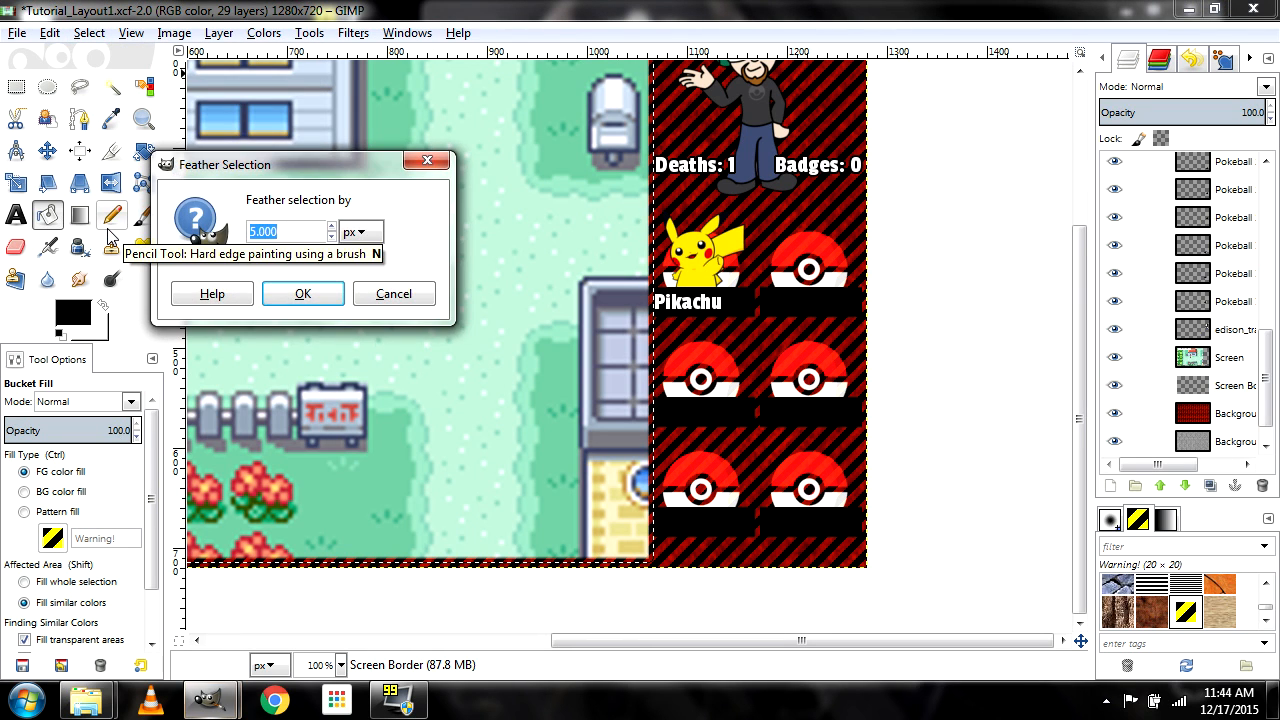
{"action": "key", "text": "Return"}
Fill the feathered selection with black on the Screen Border layer, clear the selection and check the border's edges
{"action": "left_click", "coordinate": [556, 420]}
{"action": "key", "text": "ctrl"}
{"action": "key", "text": "ctrl+shift+a"}
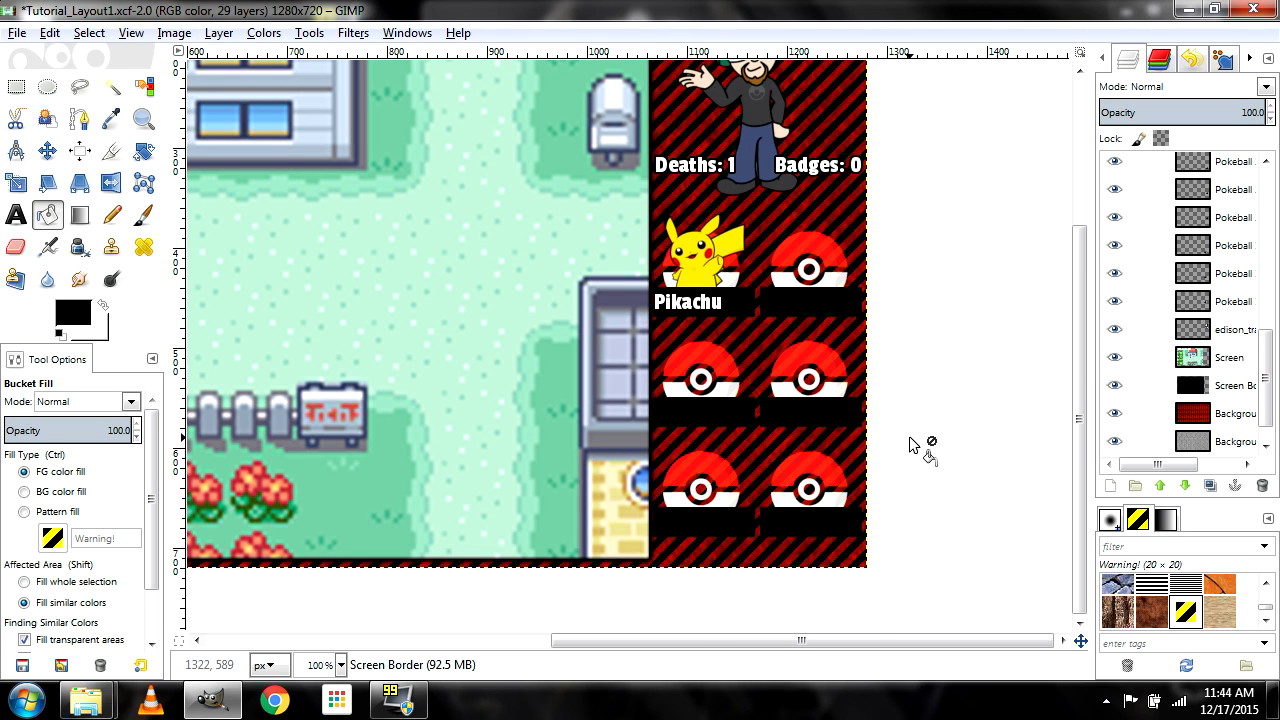
{"action": "scroll", "coordinate": [910, 445], "scroll_direction": "up", "scroll_amount": 1}
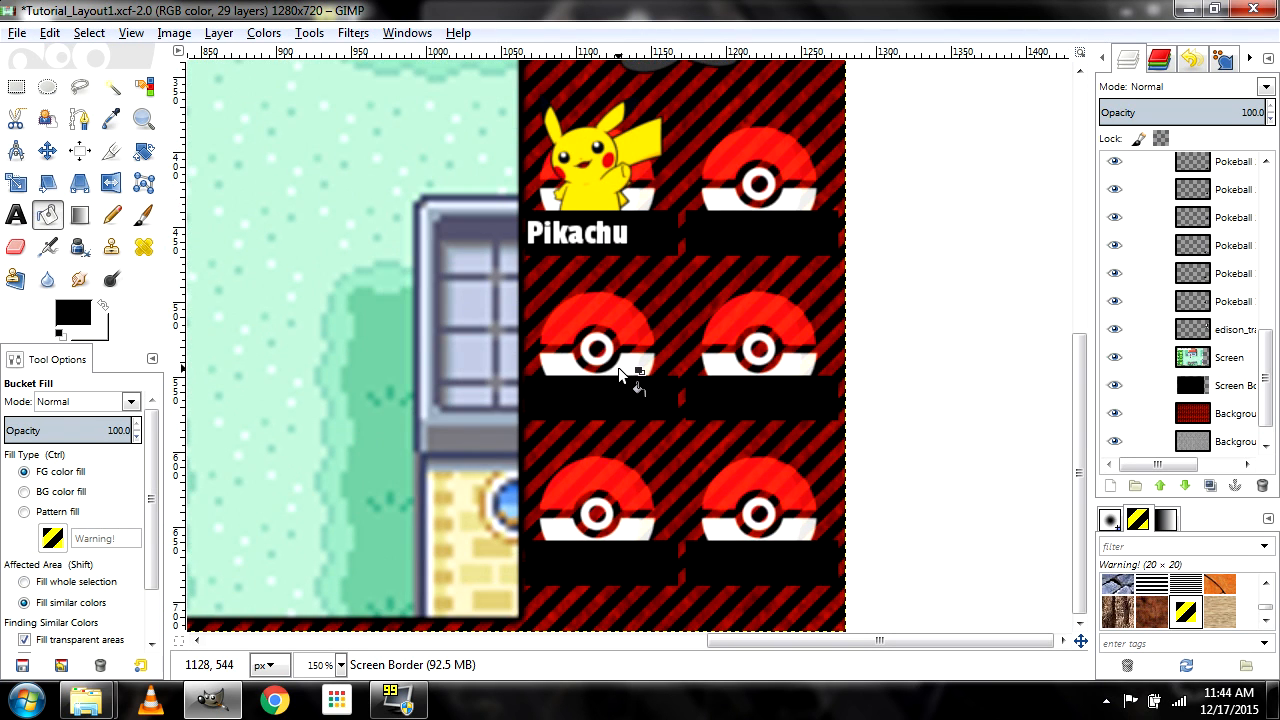
{"action": "left_click_drag", "start_coordinate": [789, 640], "coordinate": [276, 640]}
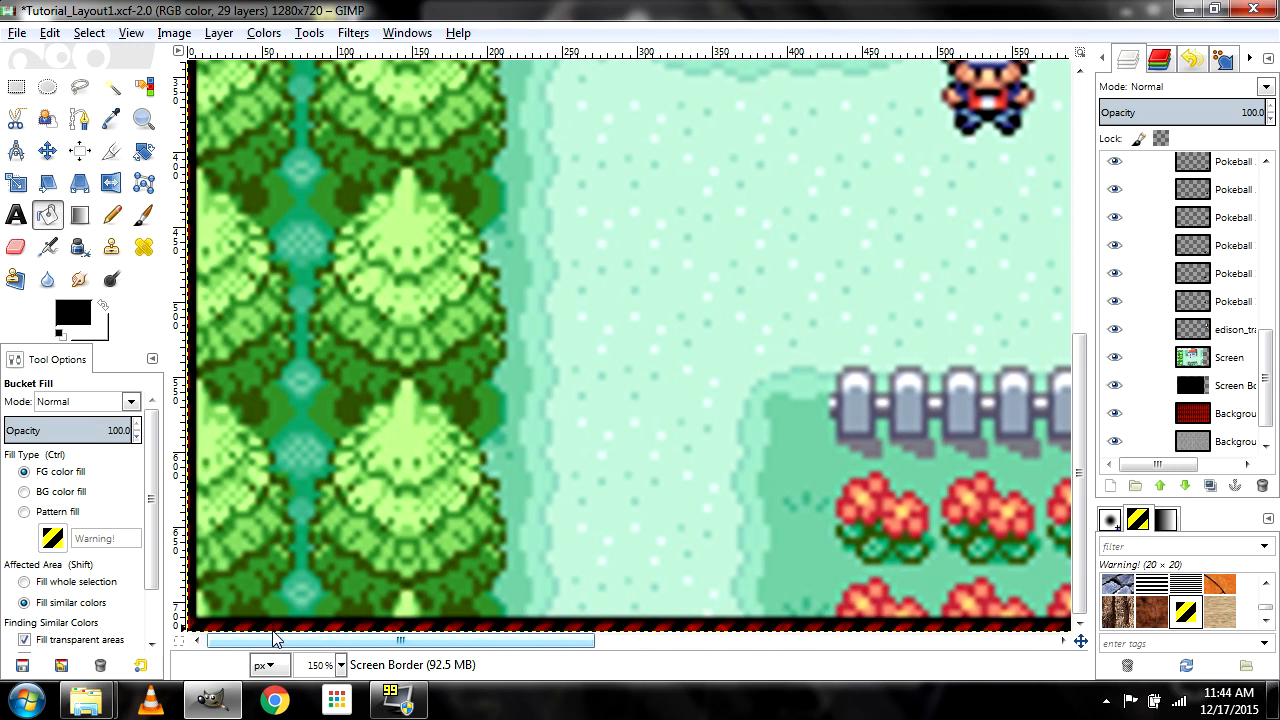
{"action": "left_click_drag", "start_coordinate": [348, 650], "coordinate": [808, 683]}
{"action": "key", "text": "ctrl+shift+j"}
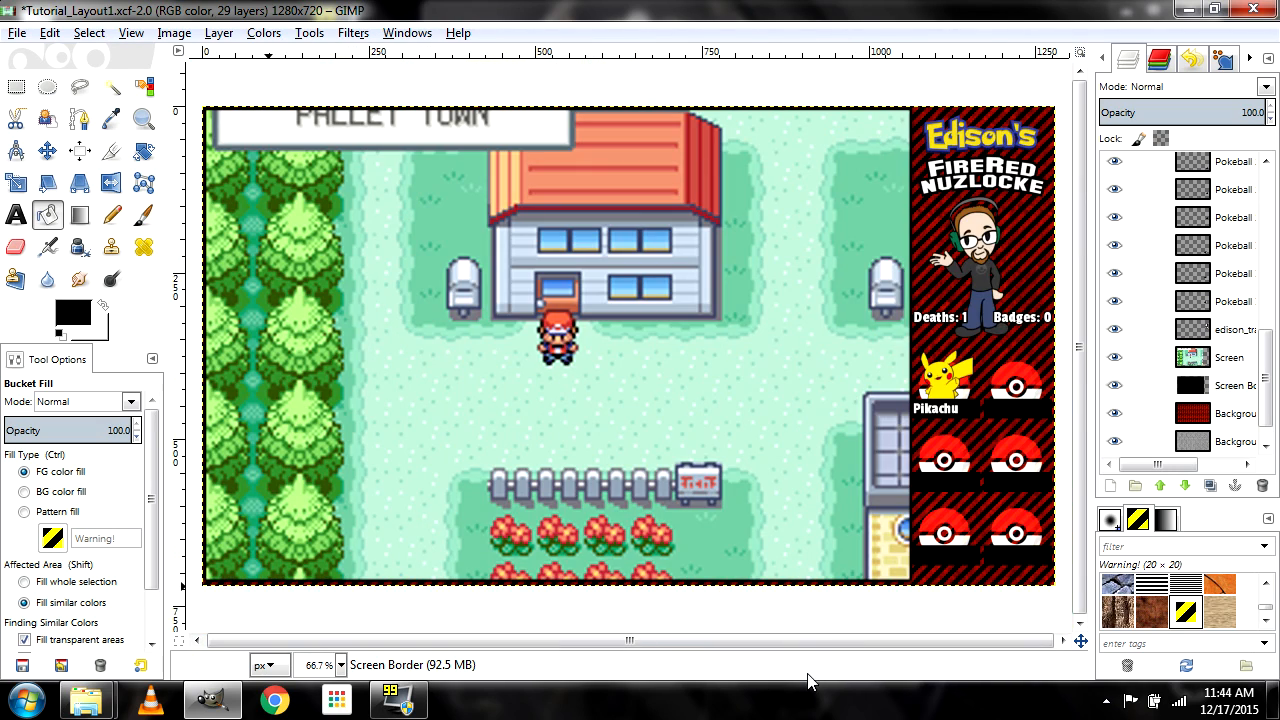
Add a 1280 × 720 transparent layer directly below the logo layer and name it Title Shadow
{"action": "left_click_drag", "start_coordinate": [1272, 372], "coordinate": [1274, 205]}
{"action": "left_click", "coordinate": [1247, 168]}
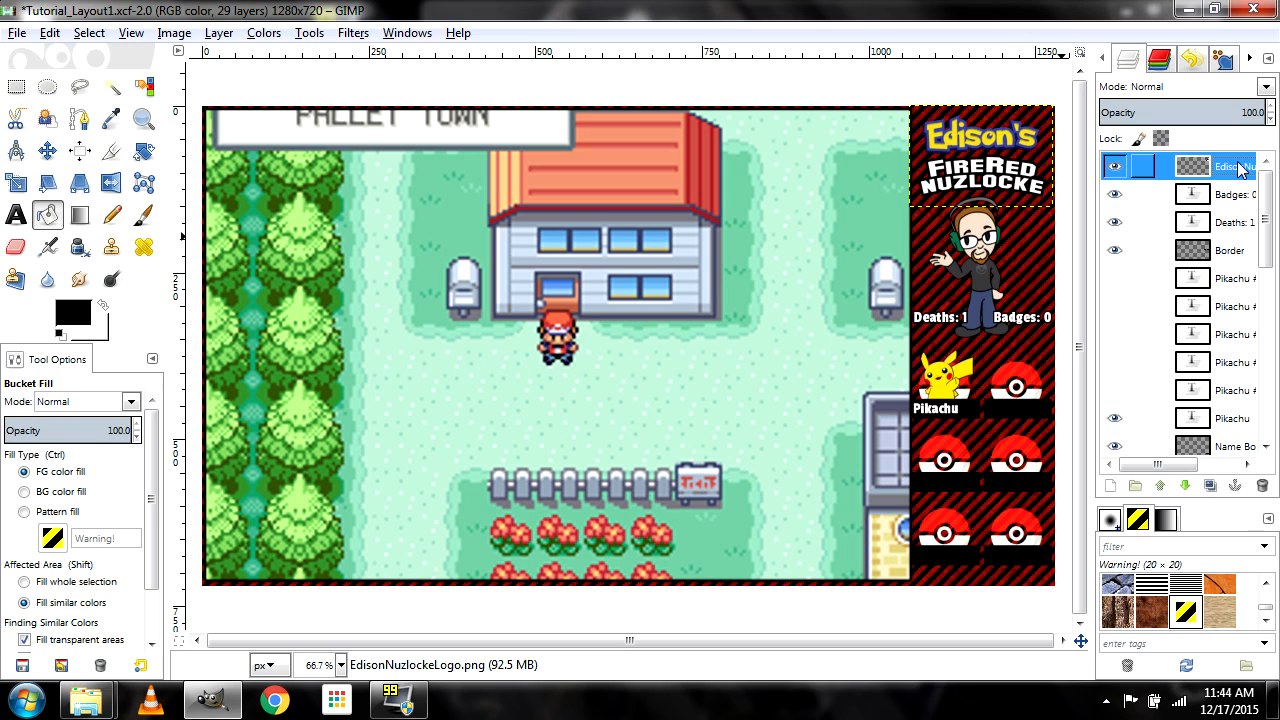
{"action": "key", "text": "m"}
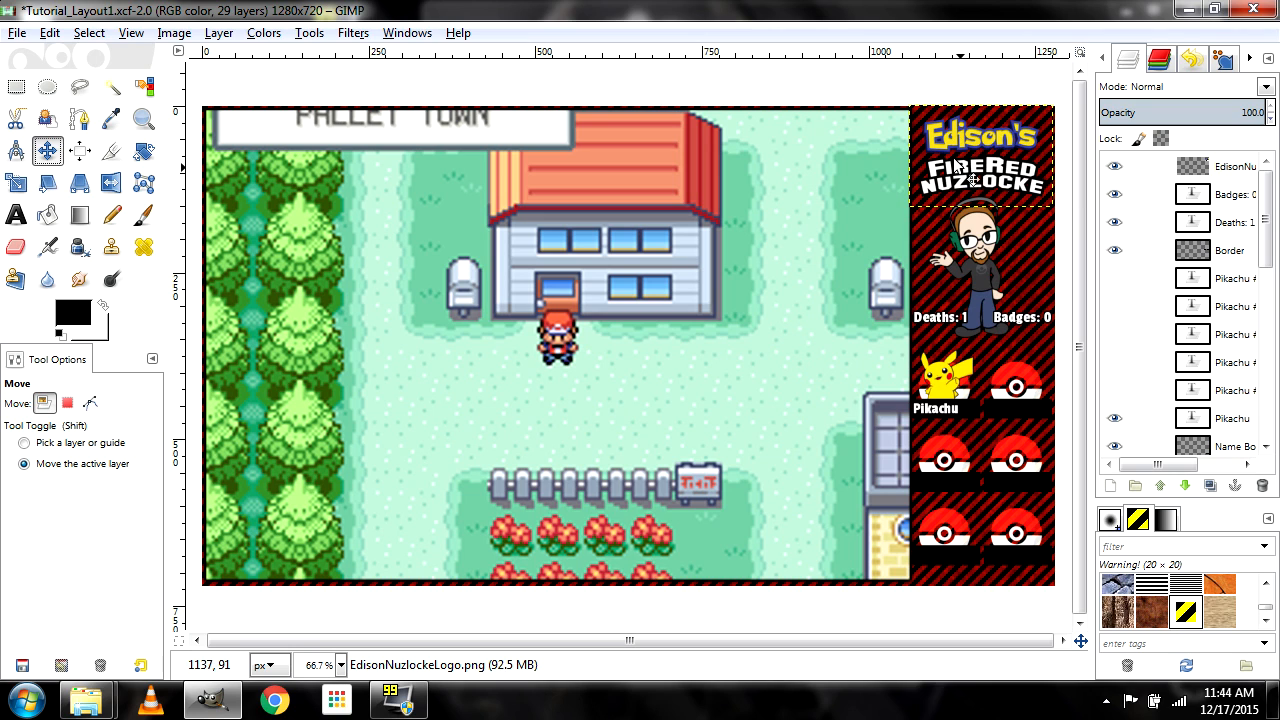
{"action": "left_click", "coordinate": [1226, 190]}
{"action": "left_click", "coordinate": [1110, 485]}
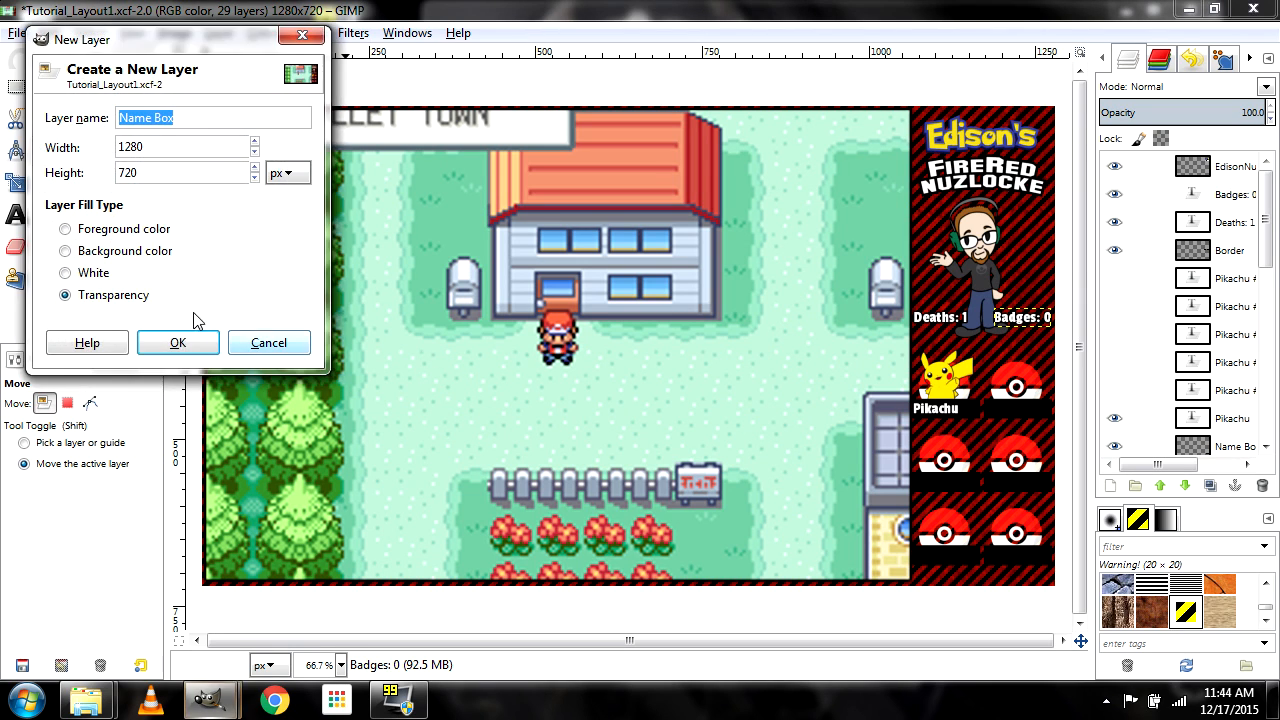
{"action": "left_click", "coordinate": [200, 343]}
{"action": "type", "text": "TitleShad"}
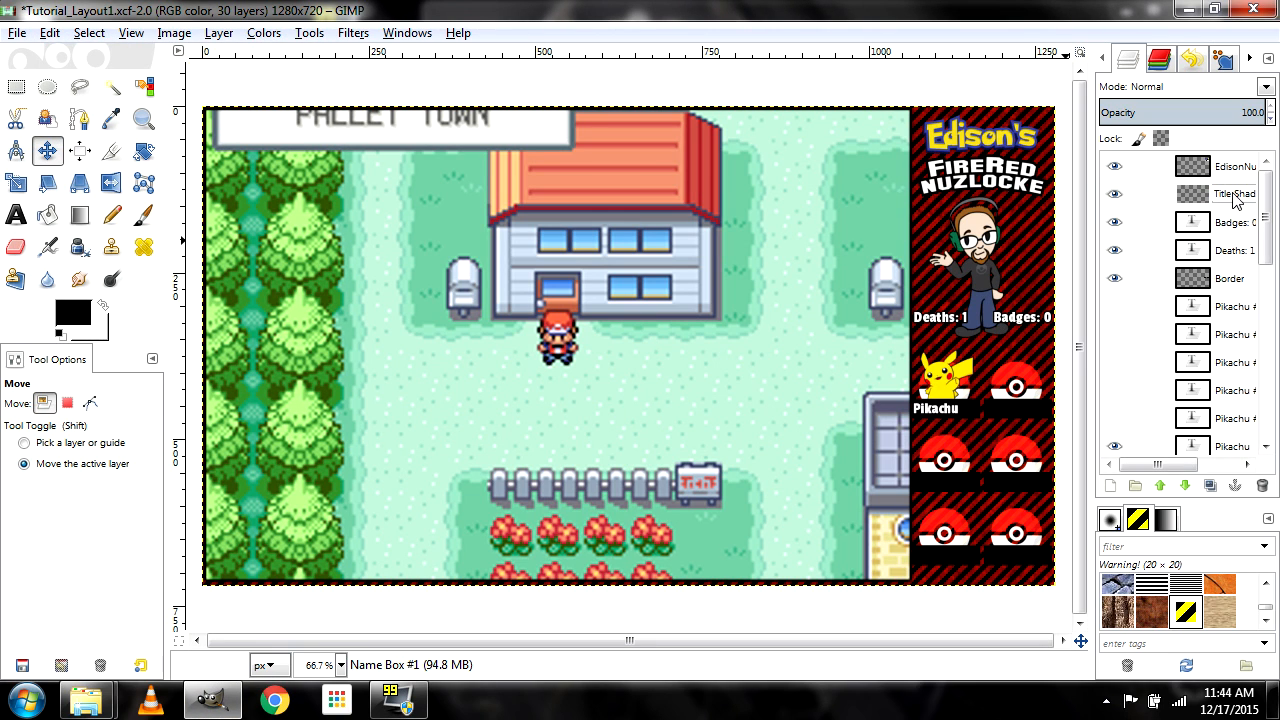
{"action": "key", "text": "Return"}
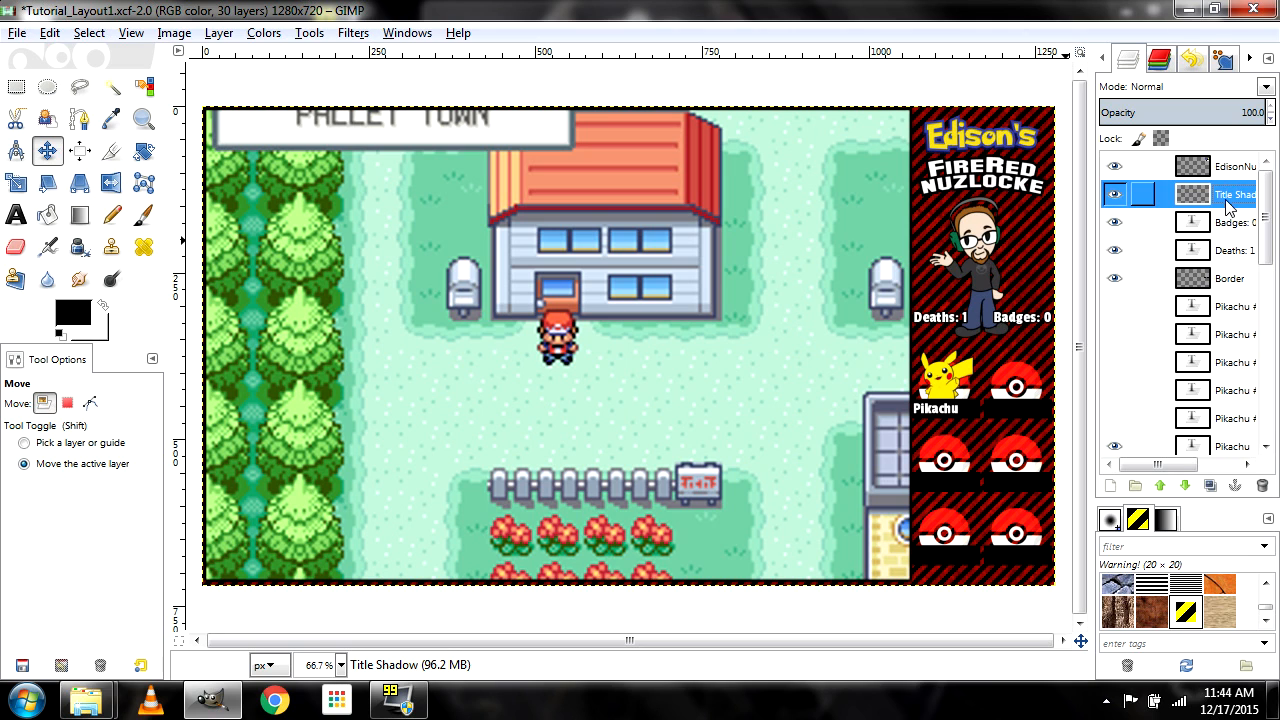
Select the logo's shape from its alpha and grow the selection by 2 px with the Title Shadow layer active
{"action": "right_click", "coordinate": [1232, 167]}
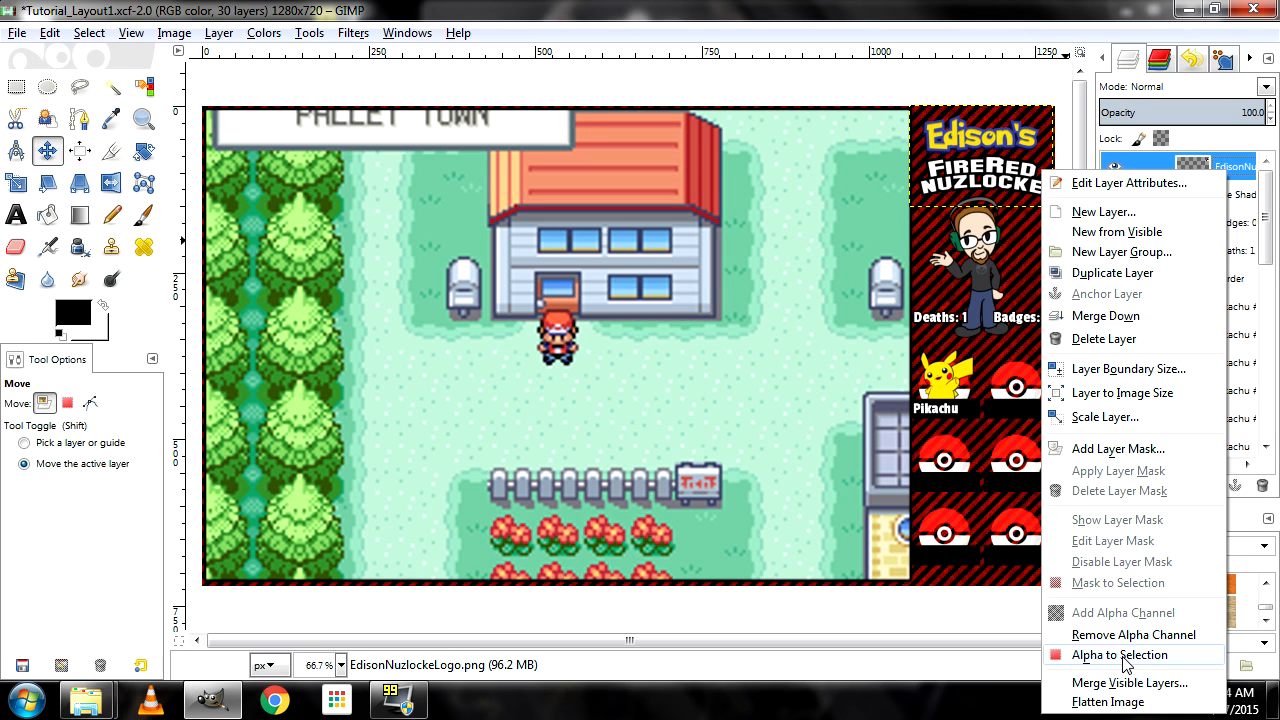
{"action": "left_click", "coordinate": [1119, 655]}
{"action": "left_click", "coordinate": [1232, 194]}
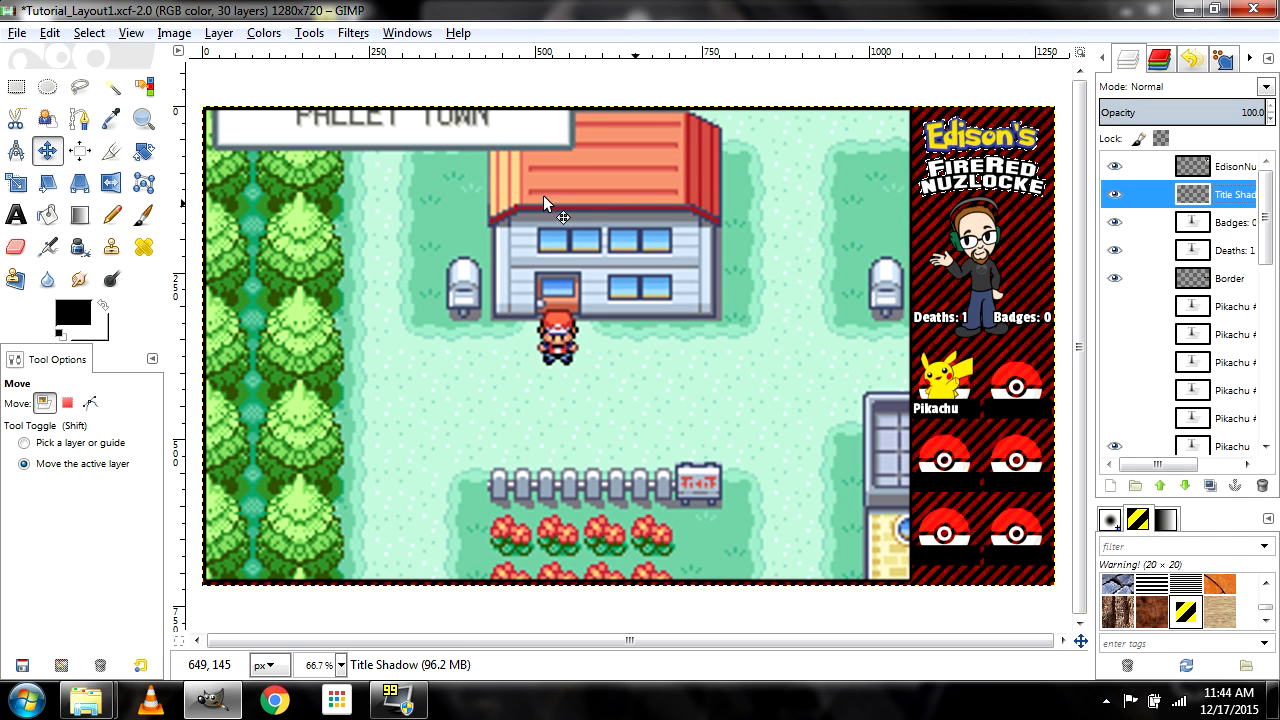
{"action": "left_click", "coordinate": [89, 33]}
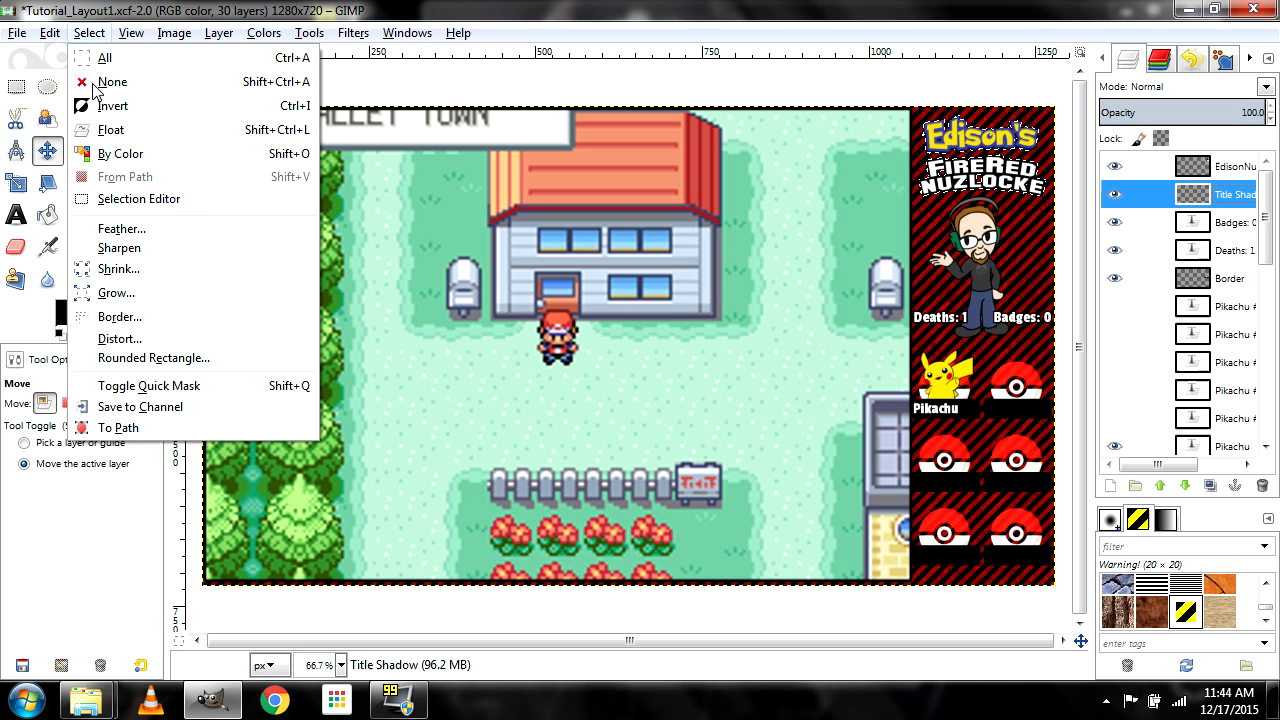
{"action": "left_click", "coordinate": [116, 292]}
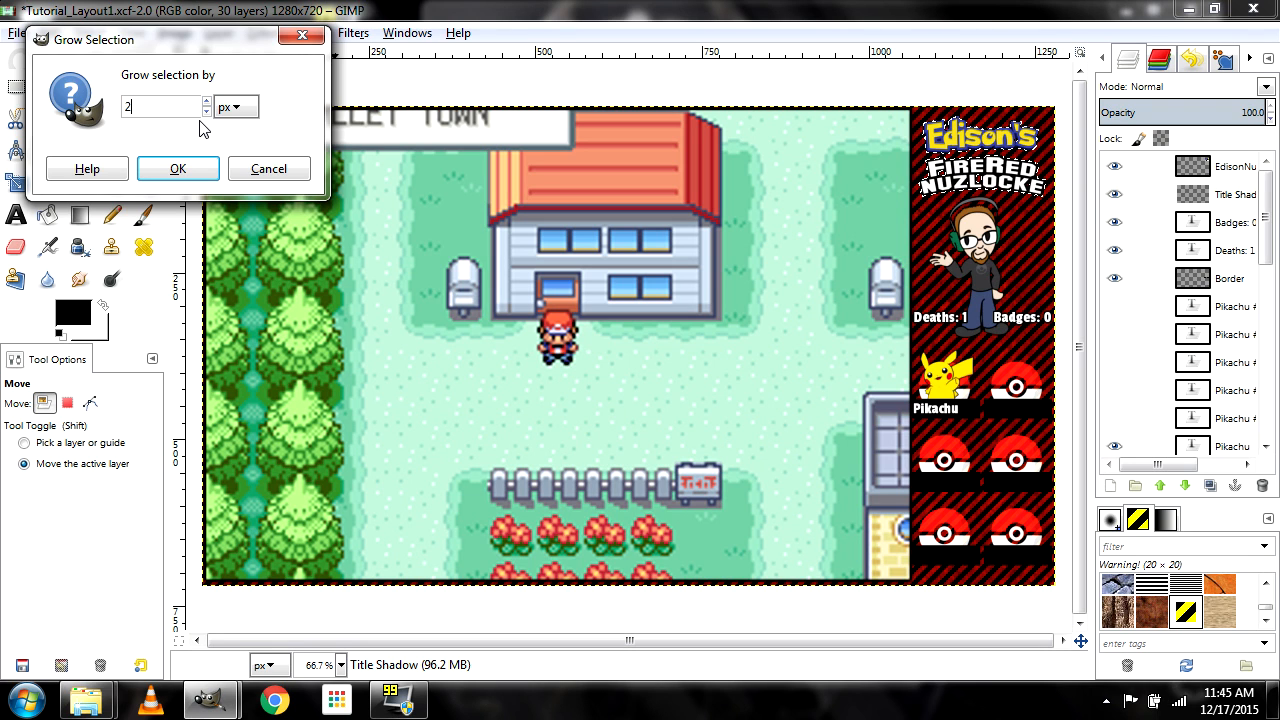
{"action": "key", "text": "Return"}
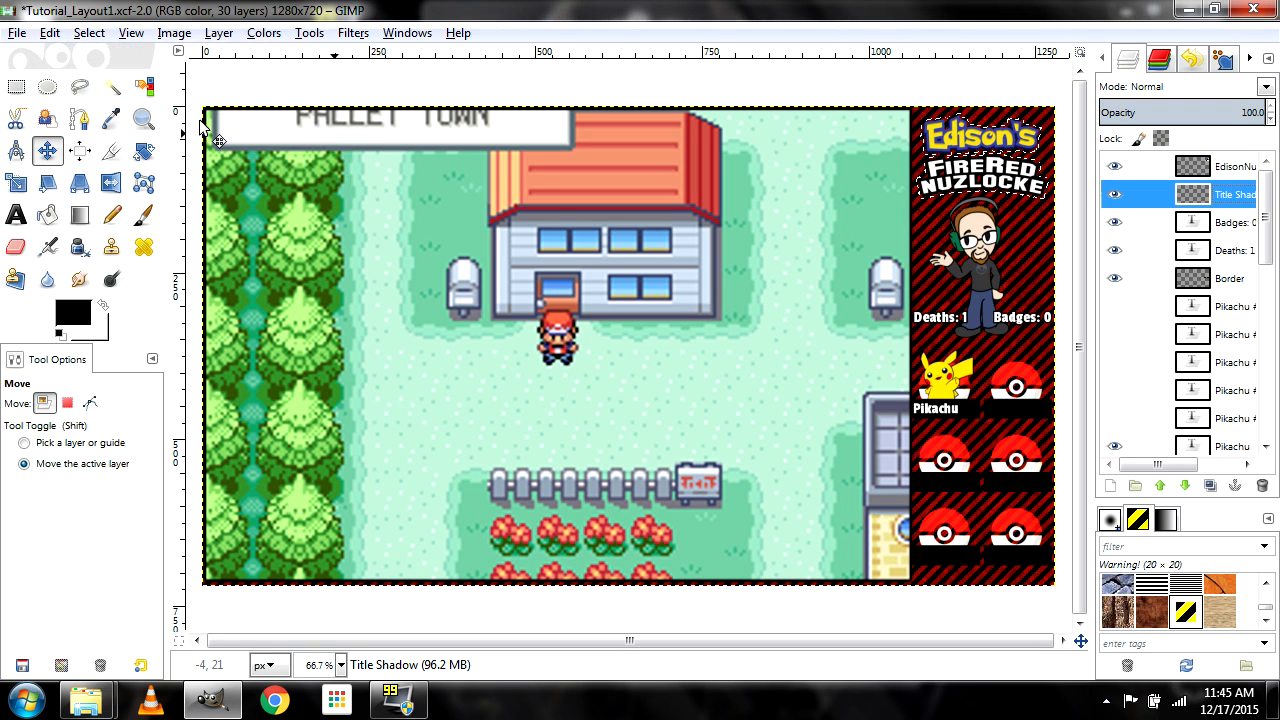
Feather the logo-shaped selection by 7 px
{"action": "left_click", "coordinate": [88, 33]}
{"action": "left_click", "coordinate": [116, 229]}
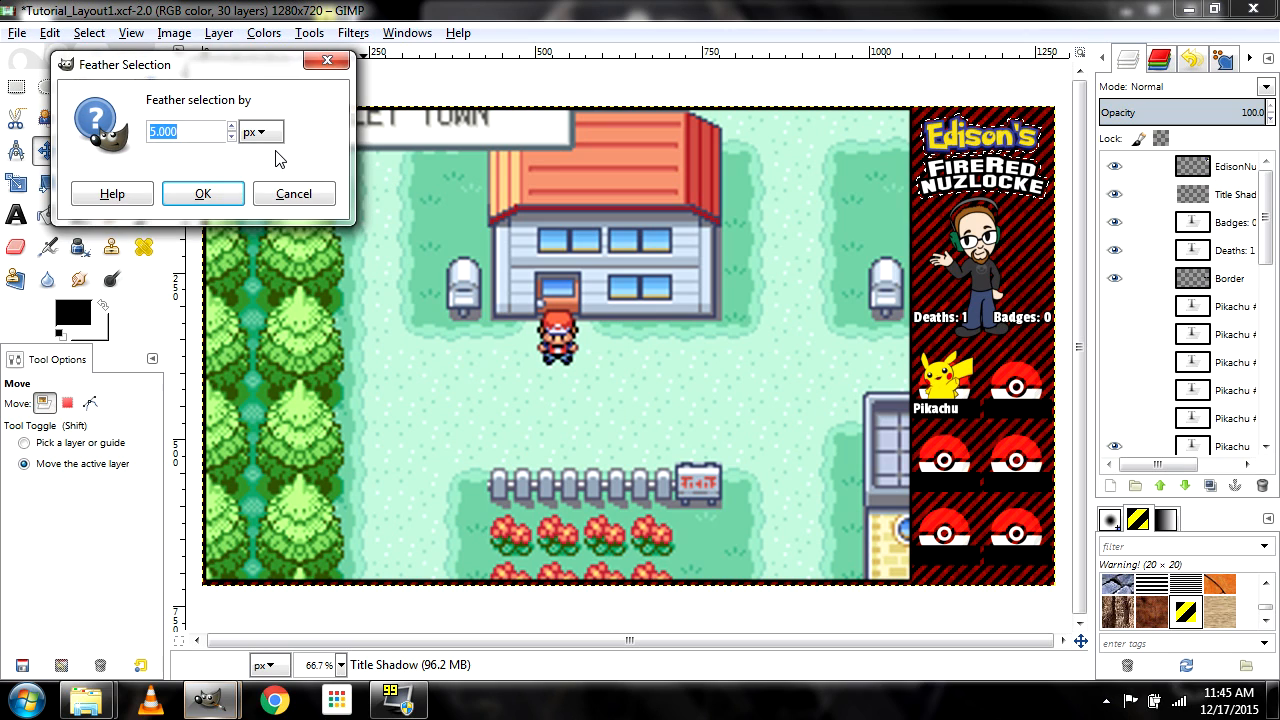
{"action": "type", "text": "7"}
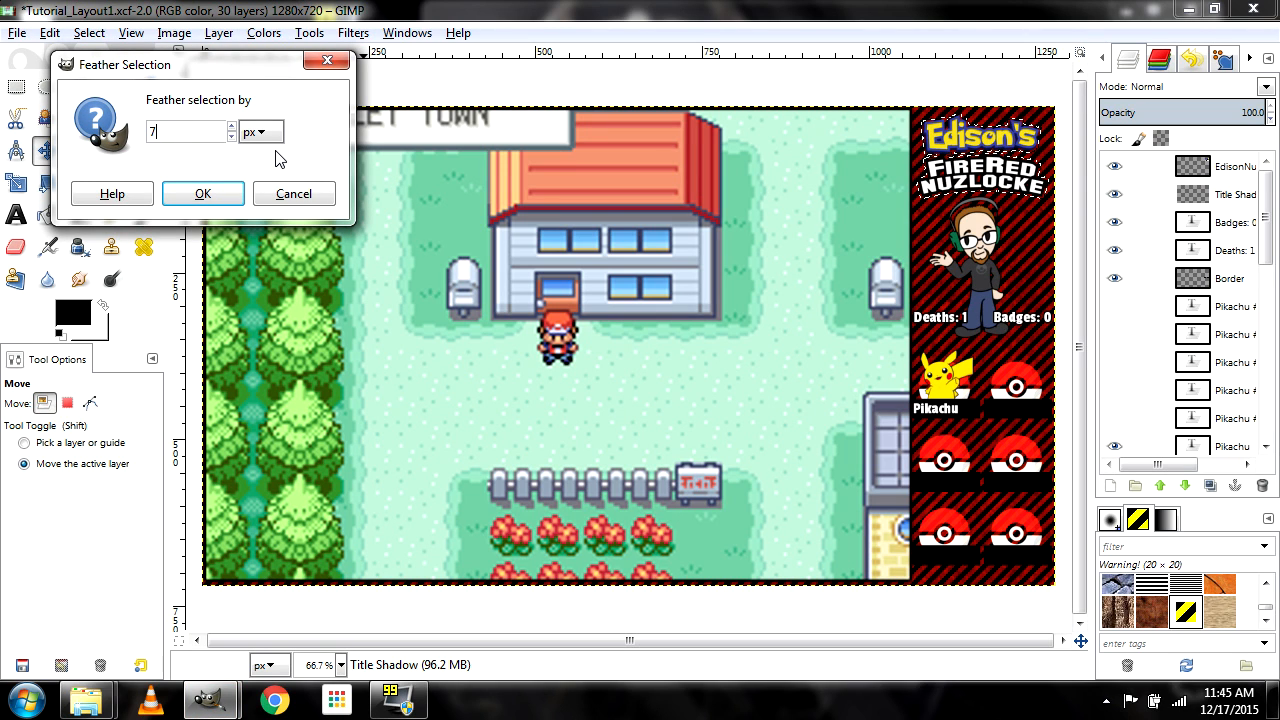
{"action": "key", "text": "Return"}
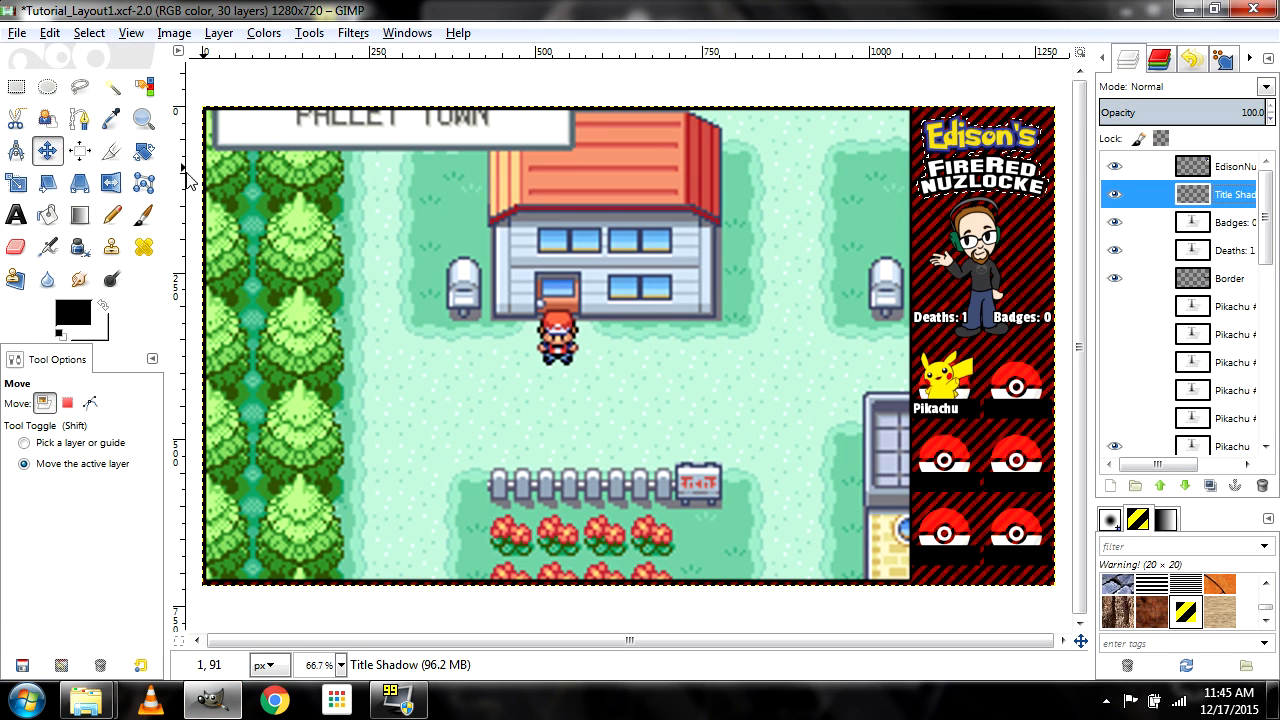
Fill the feathered selection with black on the Title Shadow layer, clear the selection and check the logo up close
{"action": "left_click", "coordinate": [48, 216]}
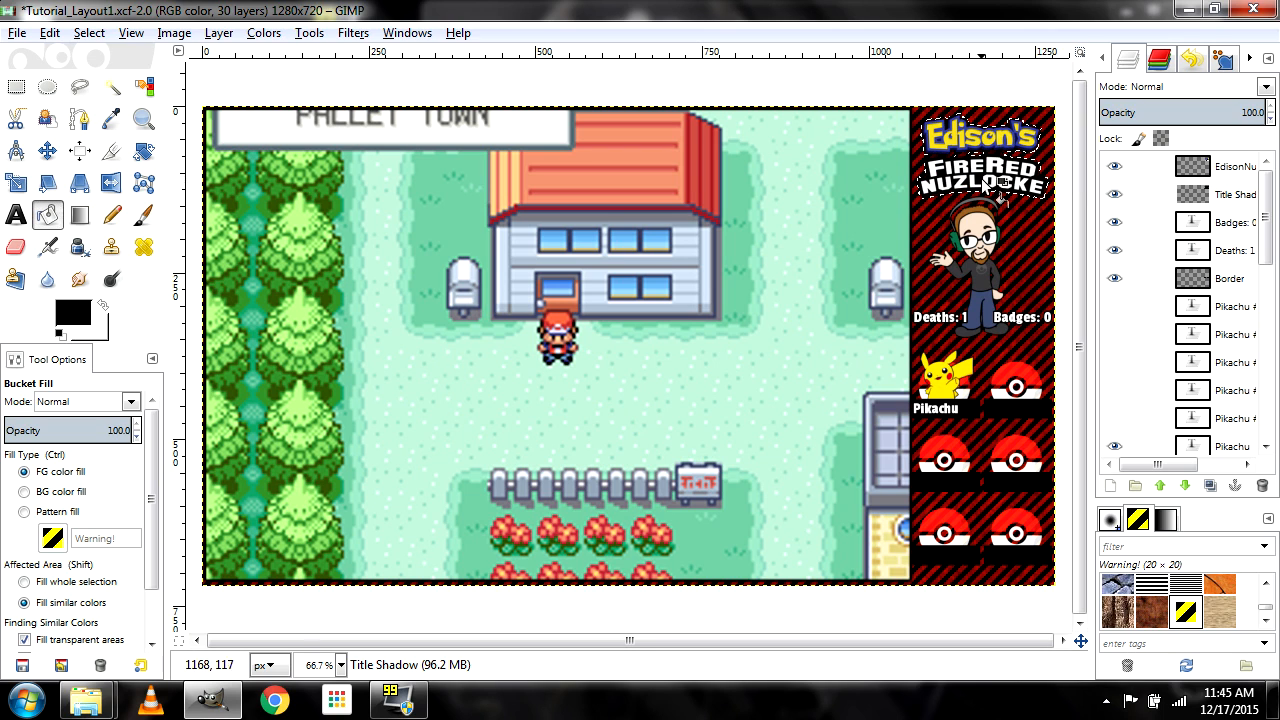
{"action": "key", "text": "ctrl+shift+a"}
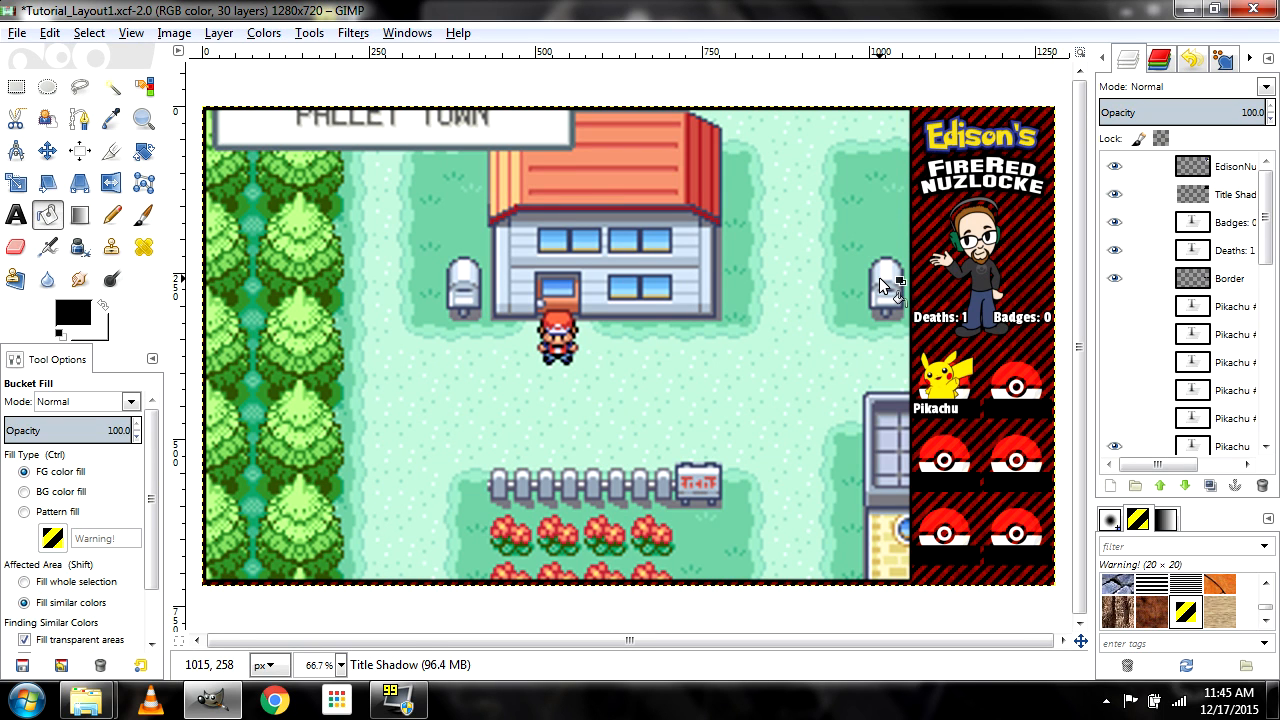
{"action": "scroll", "coordinate": [881, 282], "scroll_direction": "up", "scroll_amount": 1}
{"action": "scroll", "coordinate": [881, 327], "scroll_direction": "up", "scroll_amount": 1}
{"action": "left_click_drag", "start_coordinate": [925, 642], "coordinate": [987, 646]}
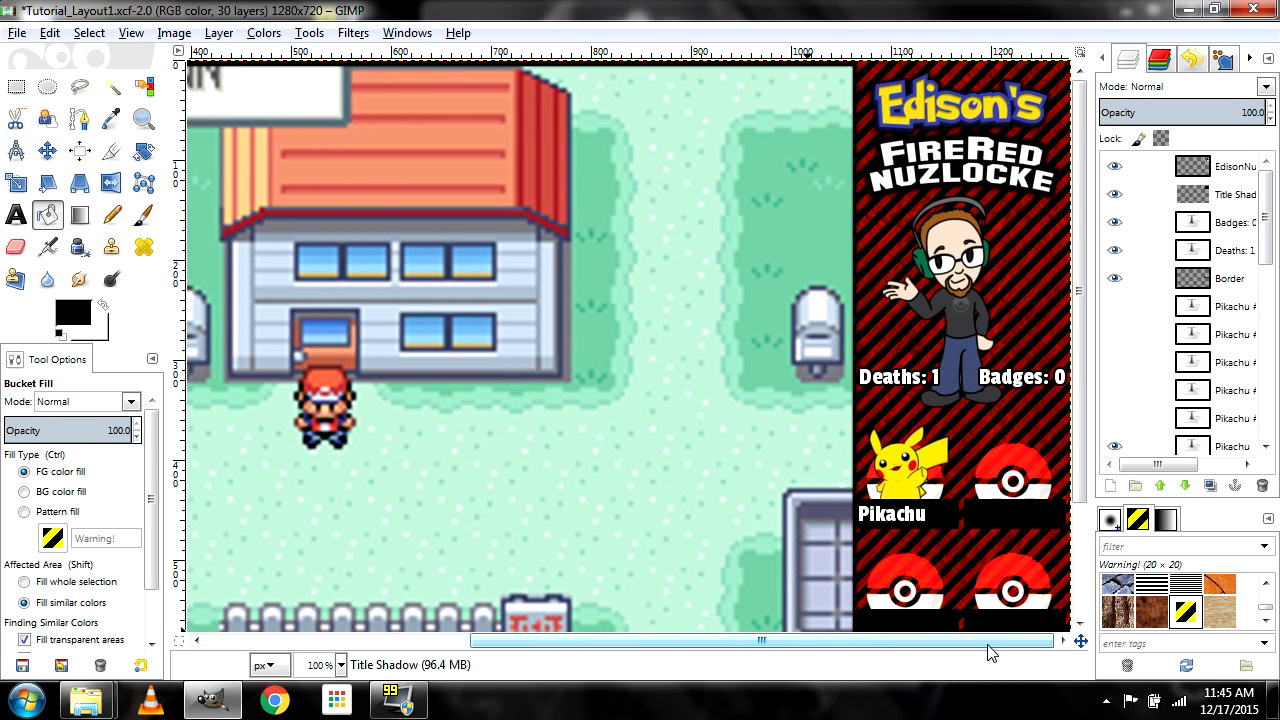
{"action": "key", "text": "m"}
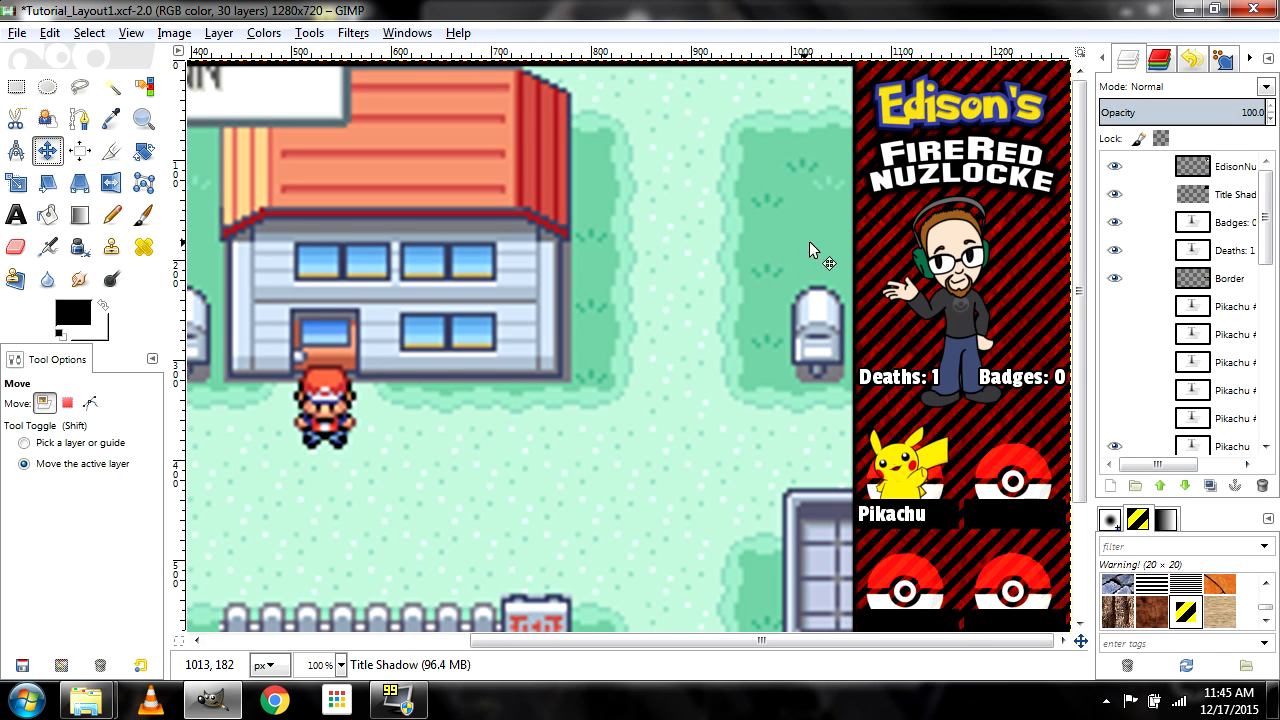
{"action": "left_click", "coordinate": [1232, 195]}
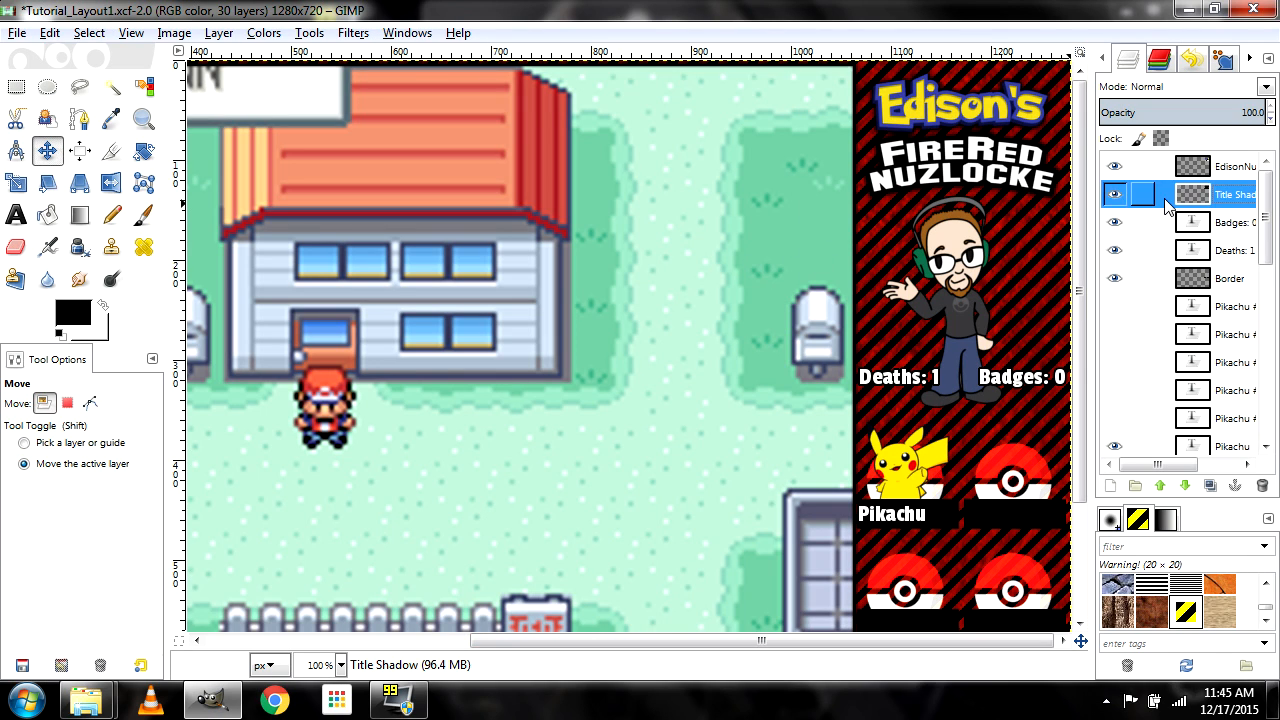
{"action": "left_click", "coordinate": [896, 206]}
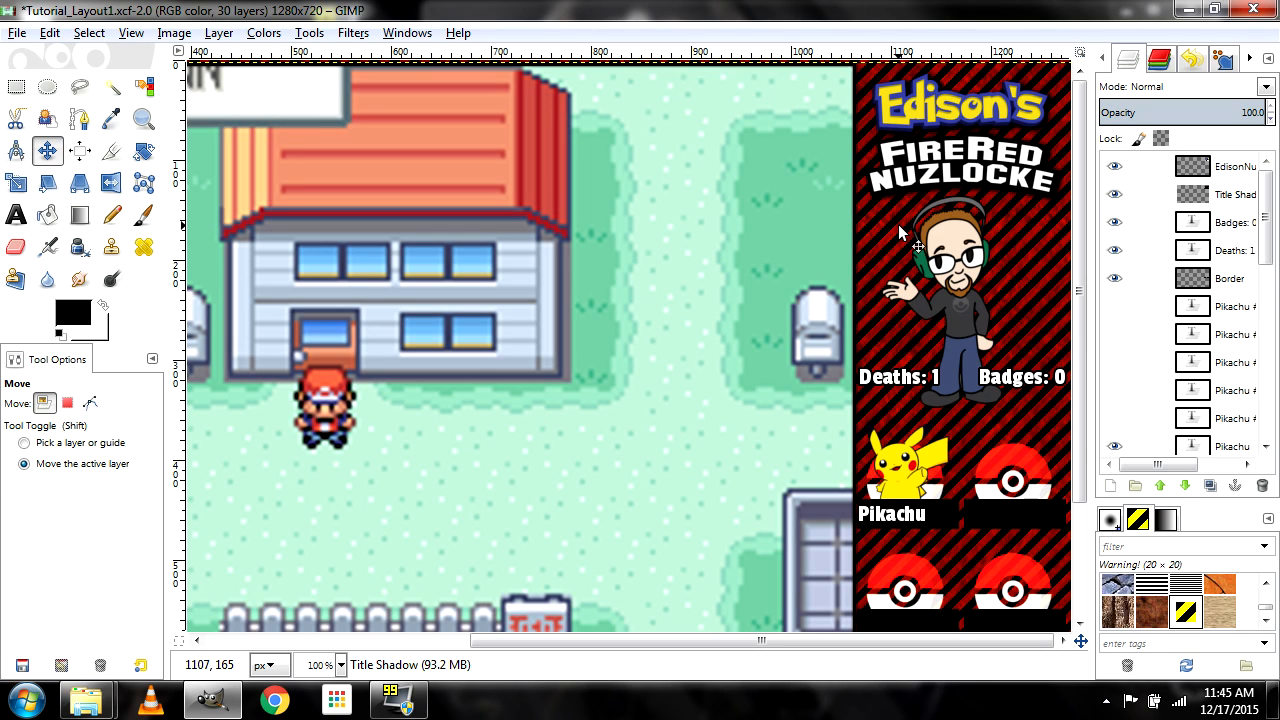
{"action": "left_click", "coordinate": [1240, 167]}
{"action": "left_click", "coordinate": [1233, 280]}
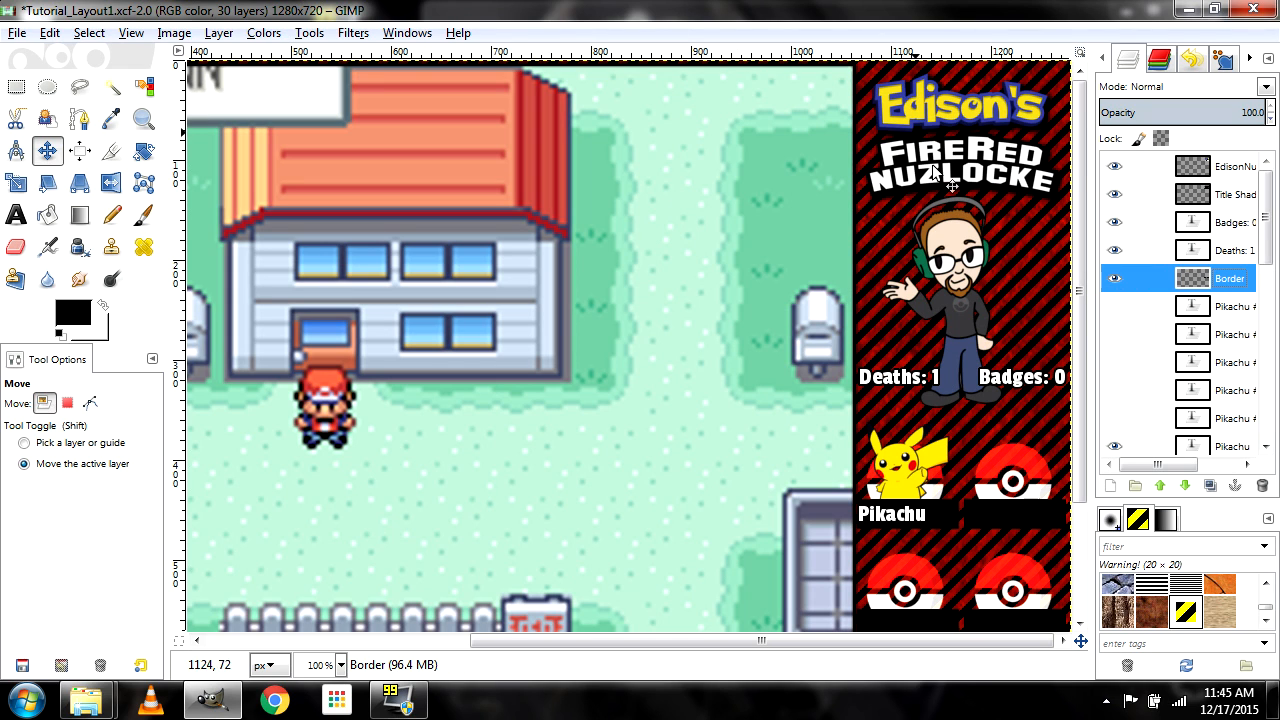
Set the Title Shadow layer's opacity to 80 and compare the logo with the shadow hidden and shown
{"action": "left_click", "coordinate": [1140, 194]}
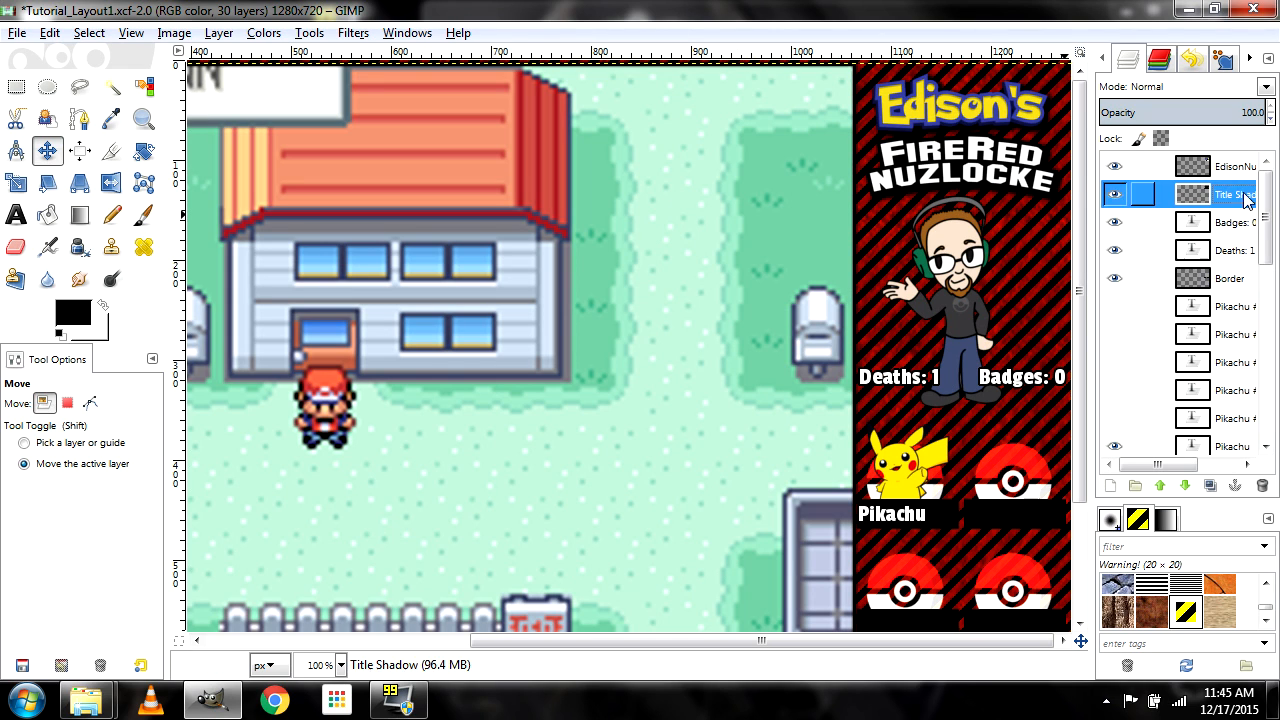
{"action": "left_click", "coordinate": [1240, 113]}
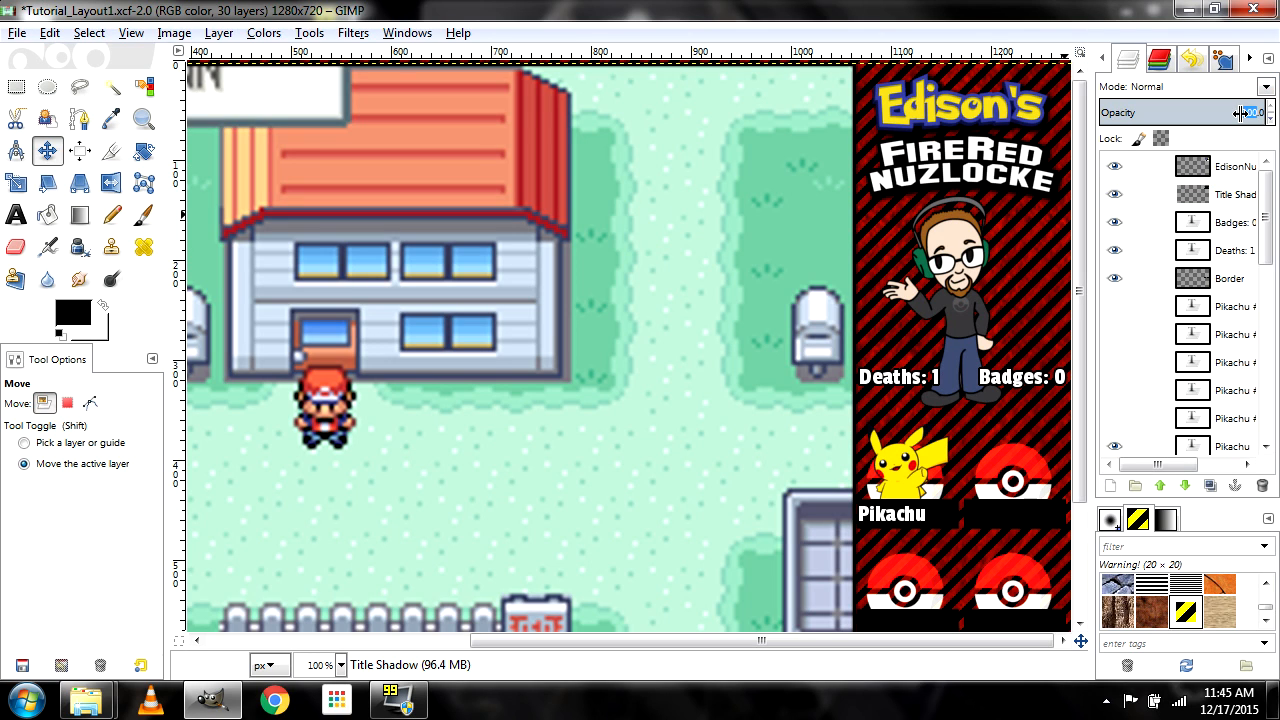
{"action": "type", "text": "80"}
{"action": "key", "text": "Return"}
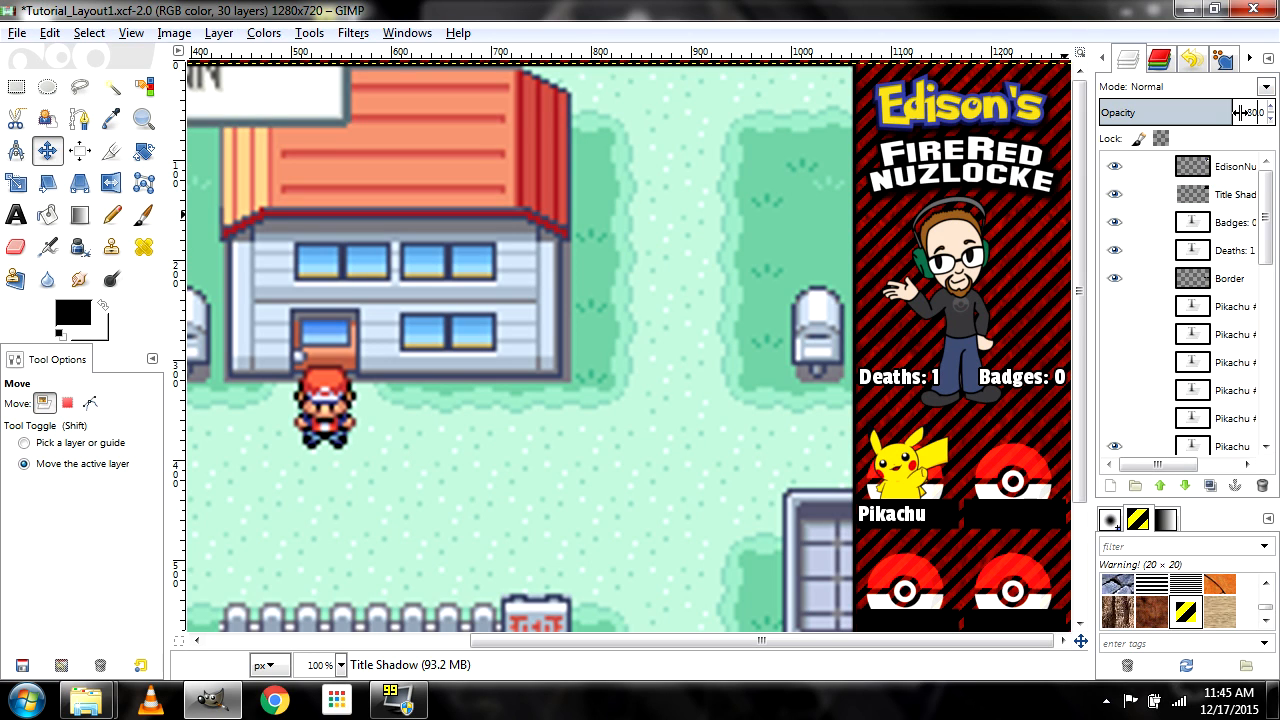
{"action": "left_click", "coordinate": [1236, 190]}
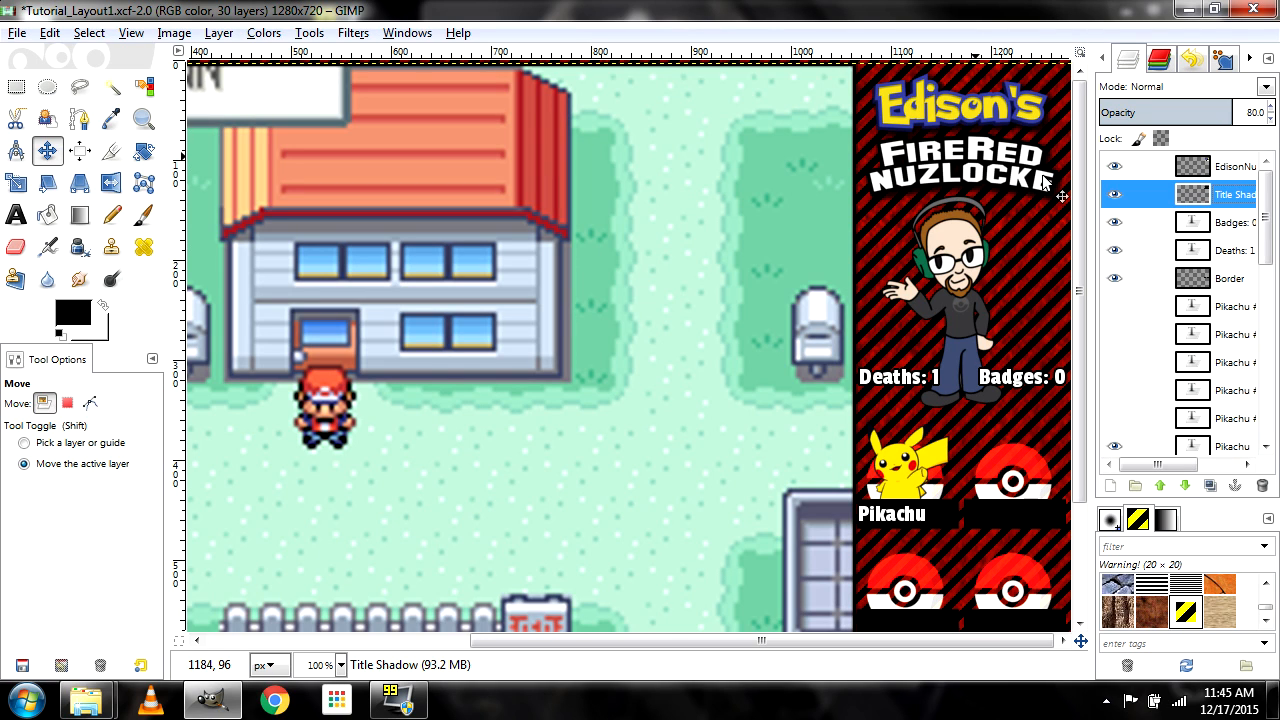
{"action": "left_click", "coordinate": [1113, 196]}
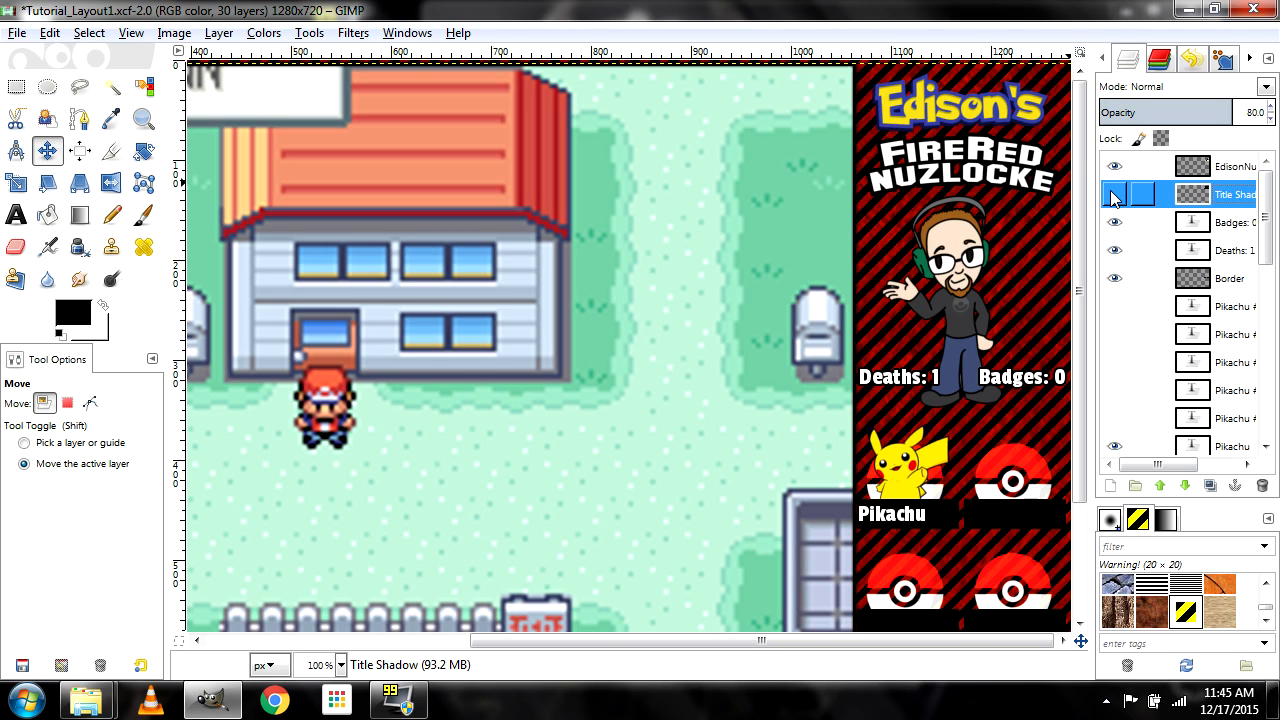
{"action": "left_click", "coordinate": [1113, 196]}
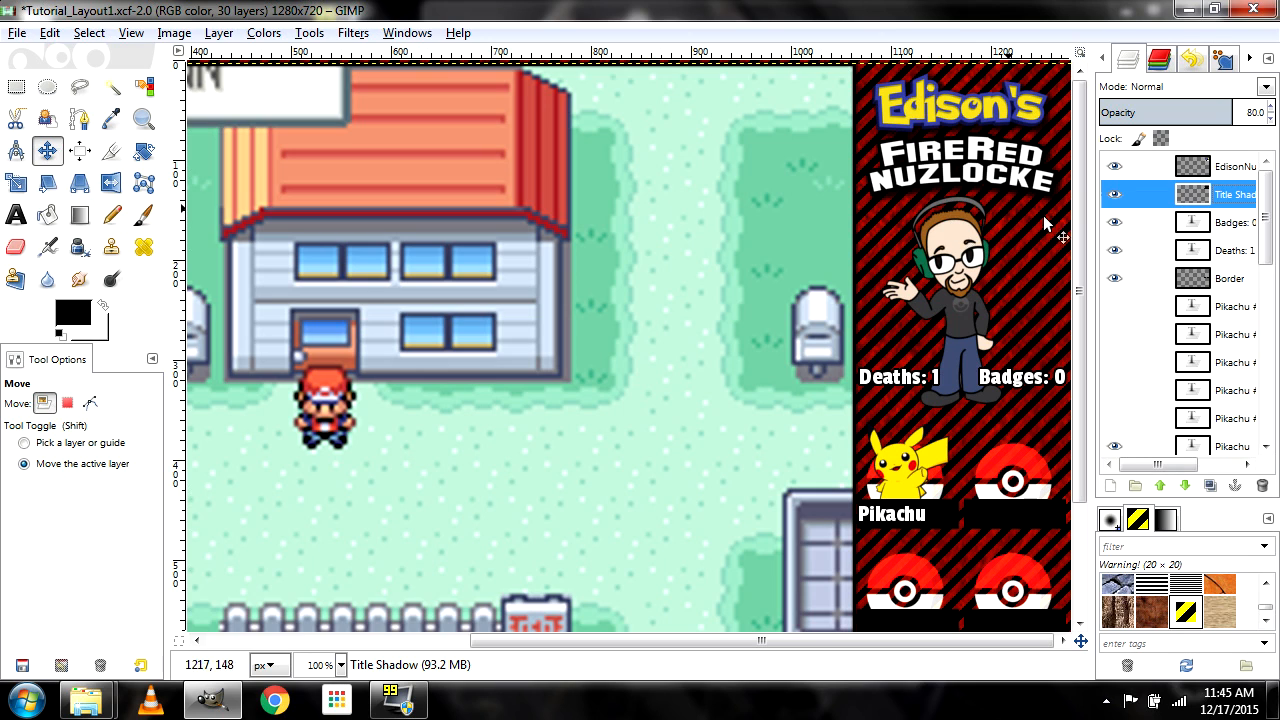
Add a 1280 × 720 transparent layer directly below the character image layer and name it Edison Shadow
{"action": "scroll", "coordinate": [1240, 380], "scroll_direction": "down", "scroll_amount": 8}
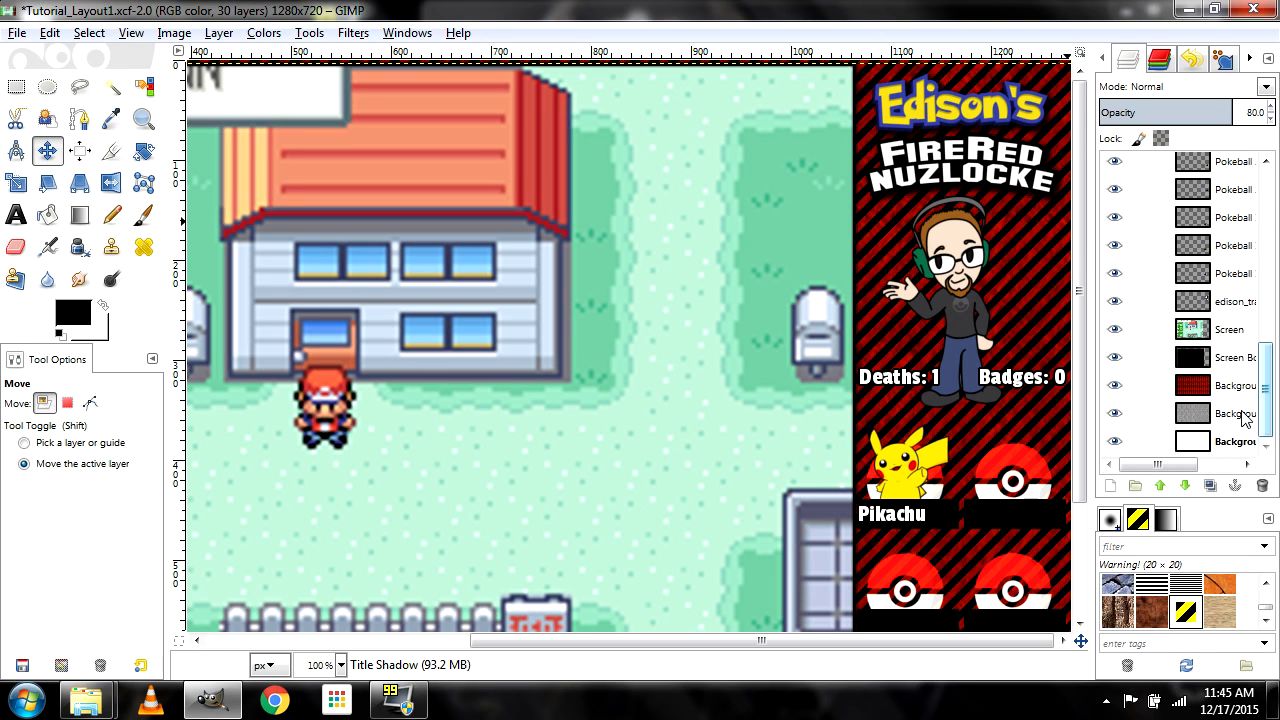
{"action": "left_click", "coordinate": [1234, 301]}
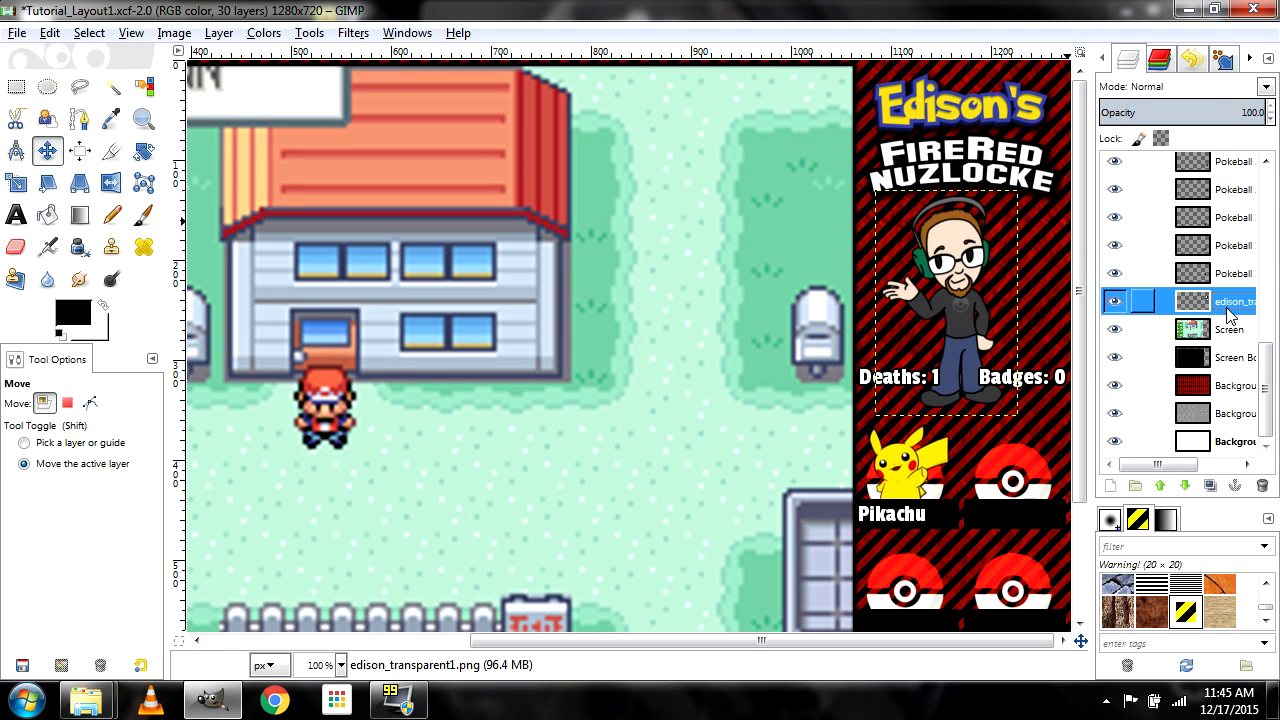
{"action": "left_click", "coordinate": [1109, 487]}
{"action": "left_click", "coordinate": [243, 393]}
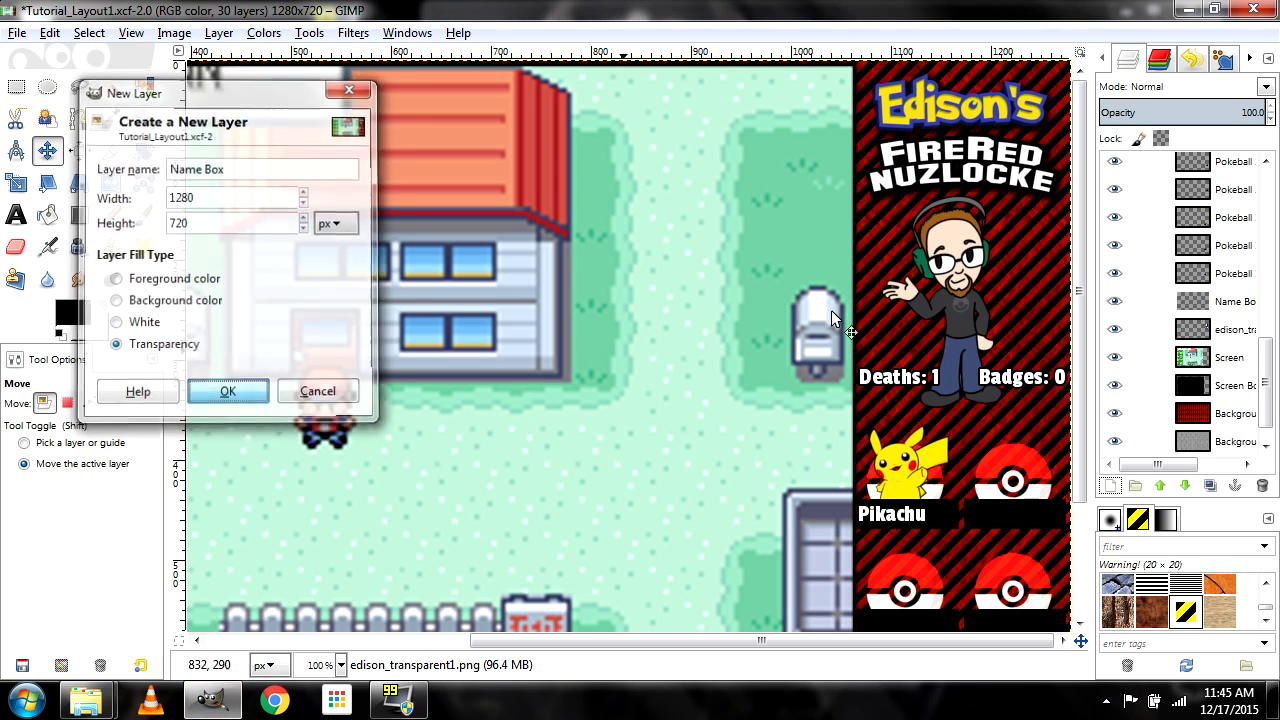
{"action": "left_click_drag", "start_coordinate": [1234, 306], "coordinate": [1234, 343]}
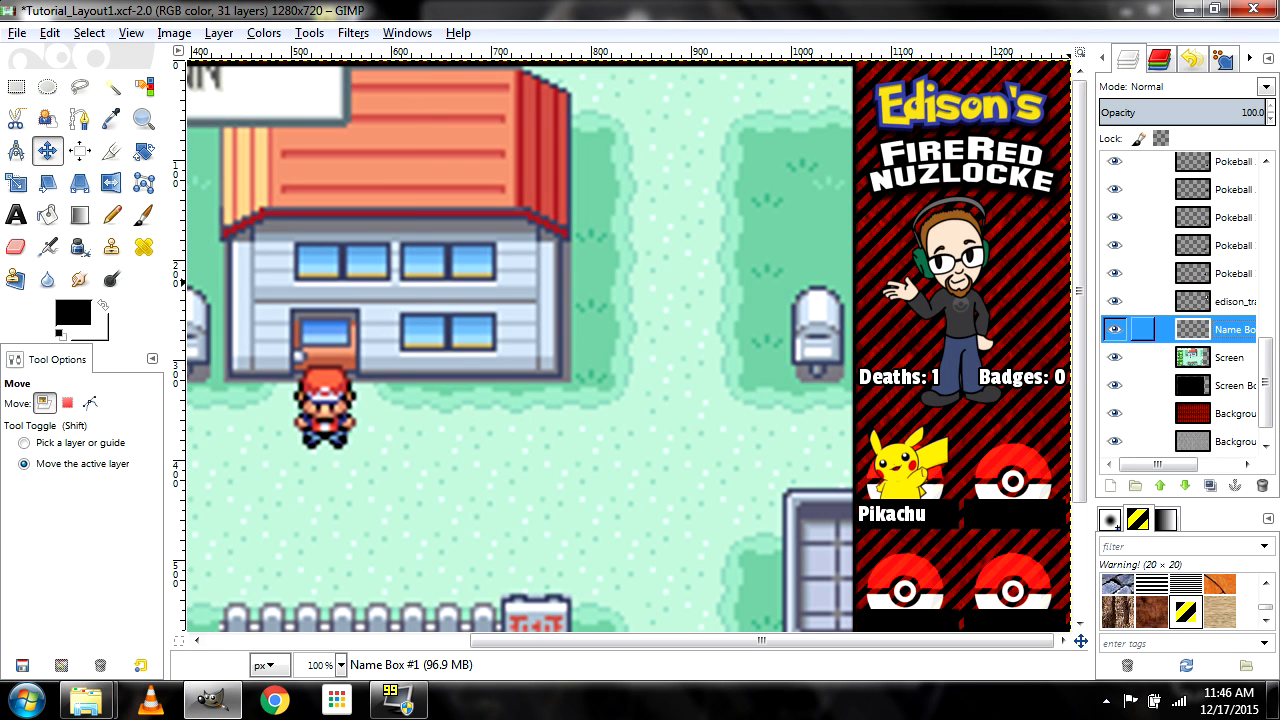
{"action": "double_click", "coordinate": [1245, 326]}
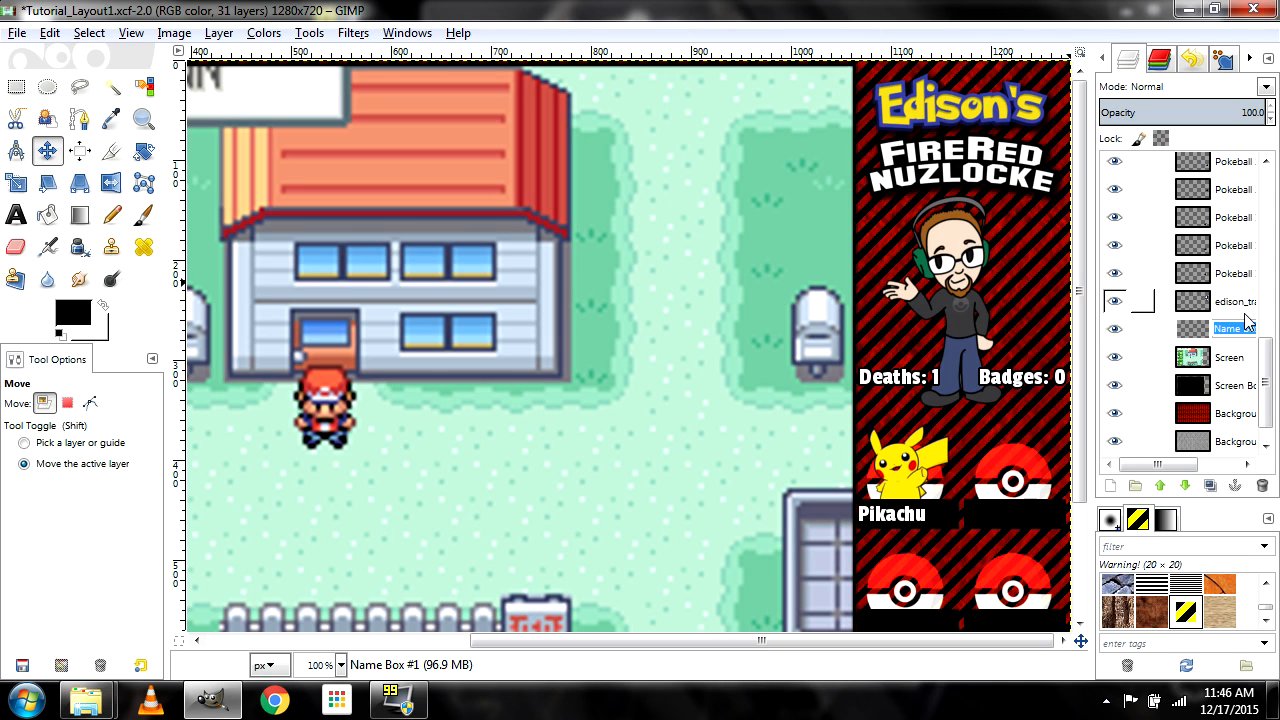
{"action": "type", "text": "Edison"}
{"action": "key", "text": "Return"}
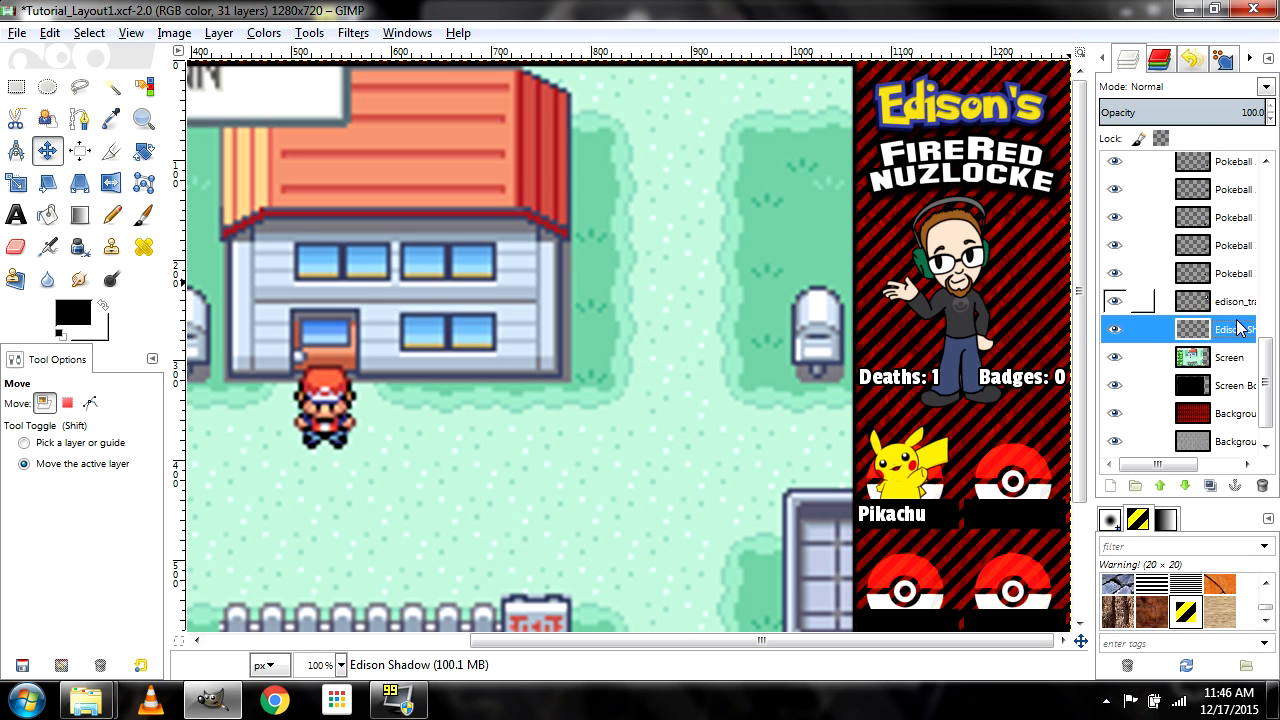
Select the character's shape from its alpha and grow the selection by 2 px with the Edison Shadow layer active
{"action": "right_click", "coordinate": [1232, 303]}
{"action": "left_click", "coordinate": [1116, 487]}
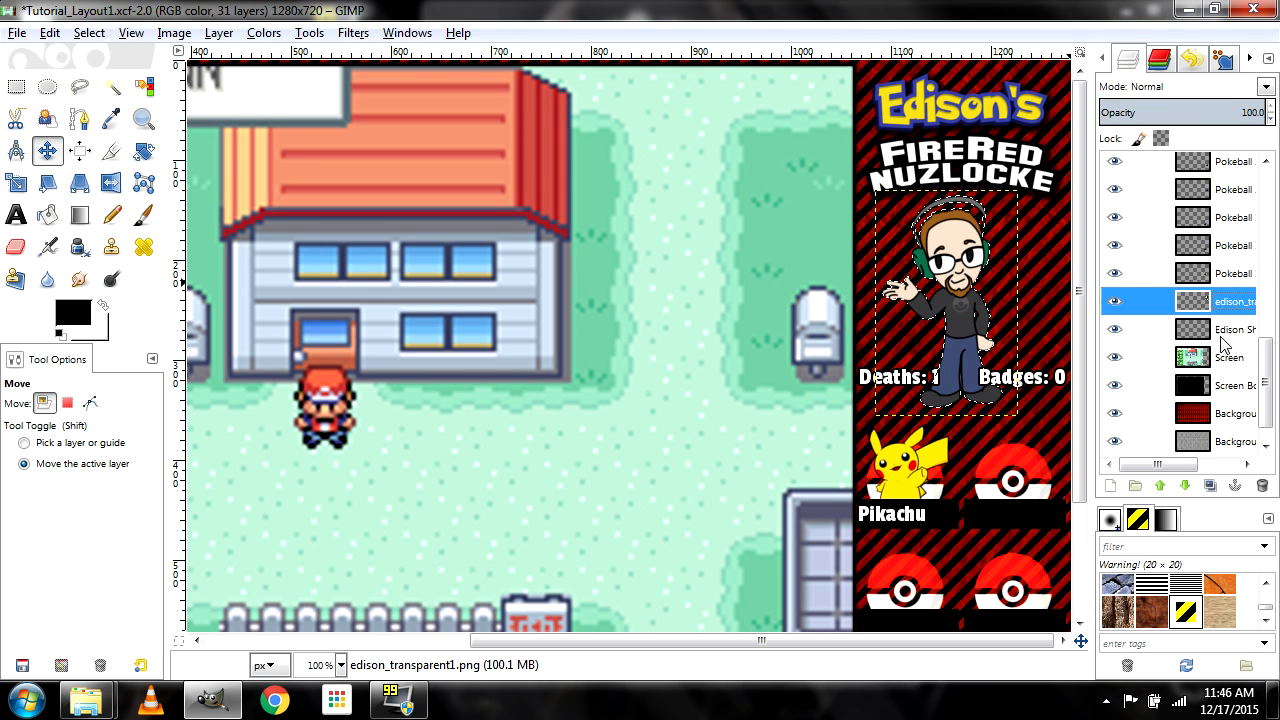
{"action": "left_click", "coordinate": [1130, 329]}
{"action": "left_click", "coordinate": [87, 33]}
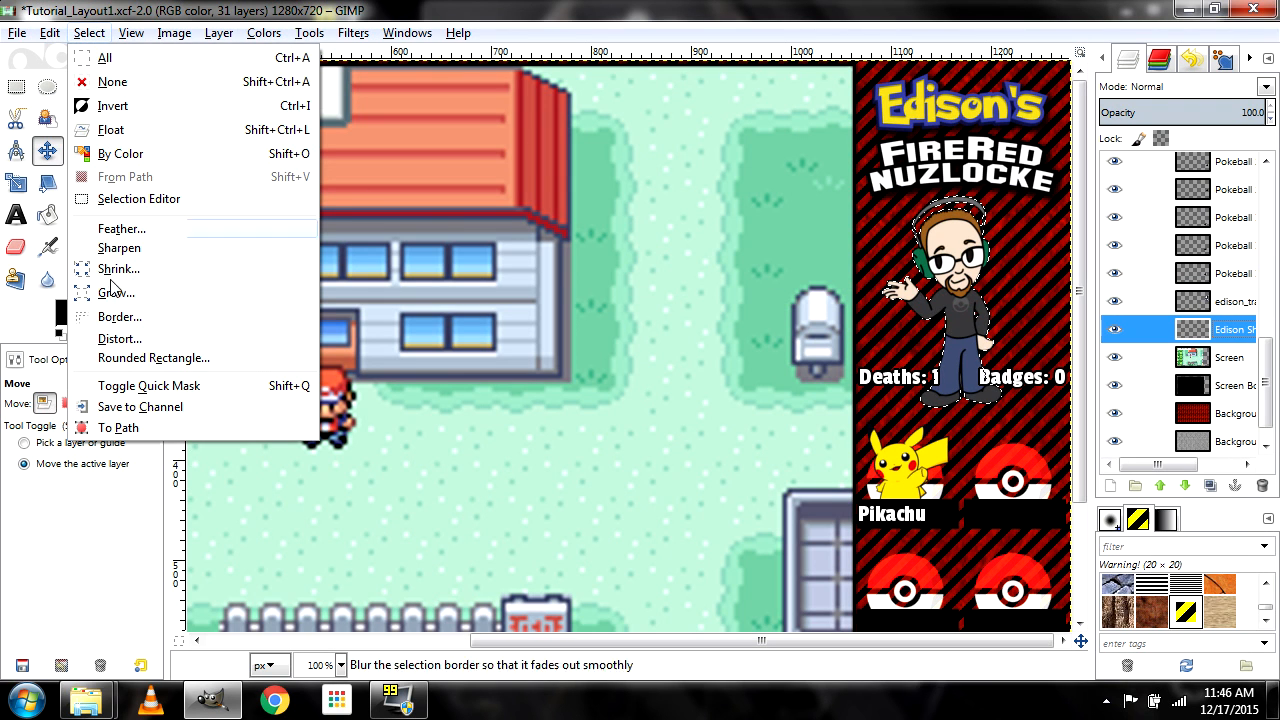
{"action": "left_click", "coordinate": [116, 292]}
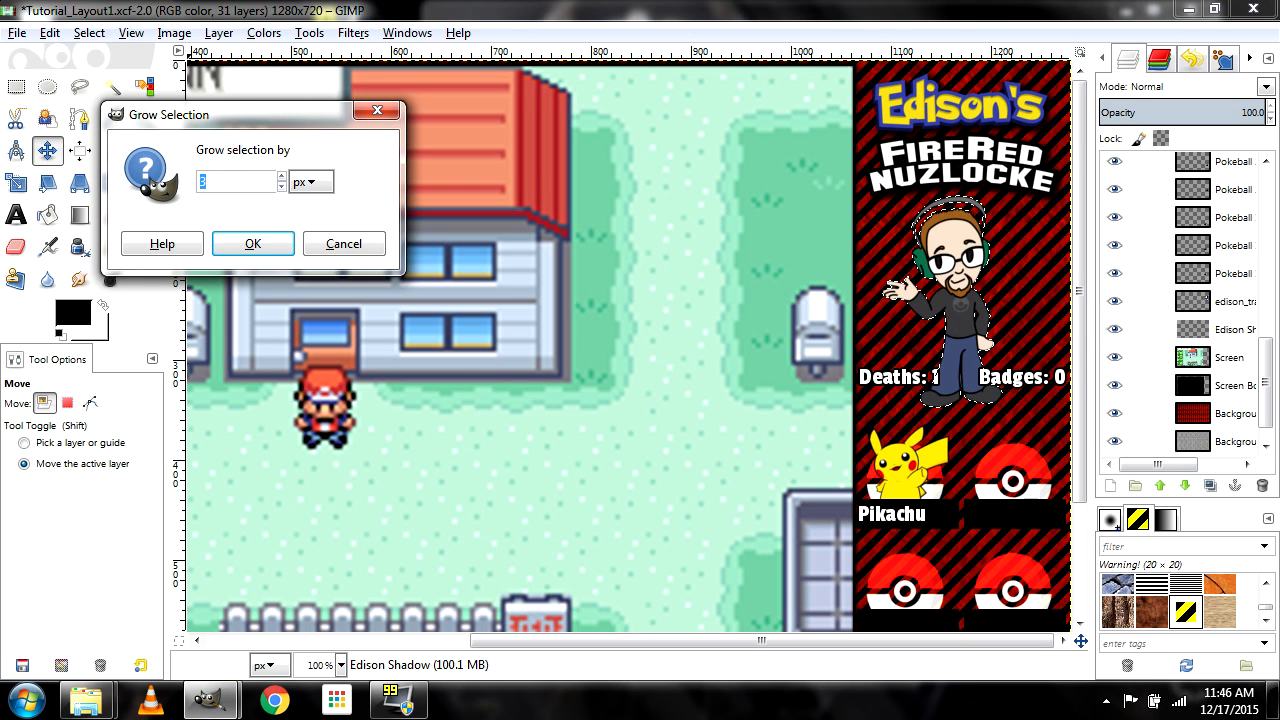
{"action": "type", "text": "2"}
{"action": "left_click", "coordinate": [253, 243]}
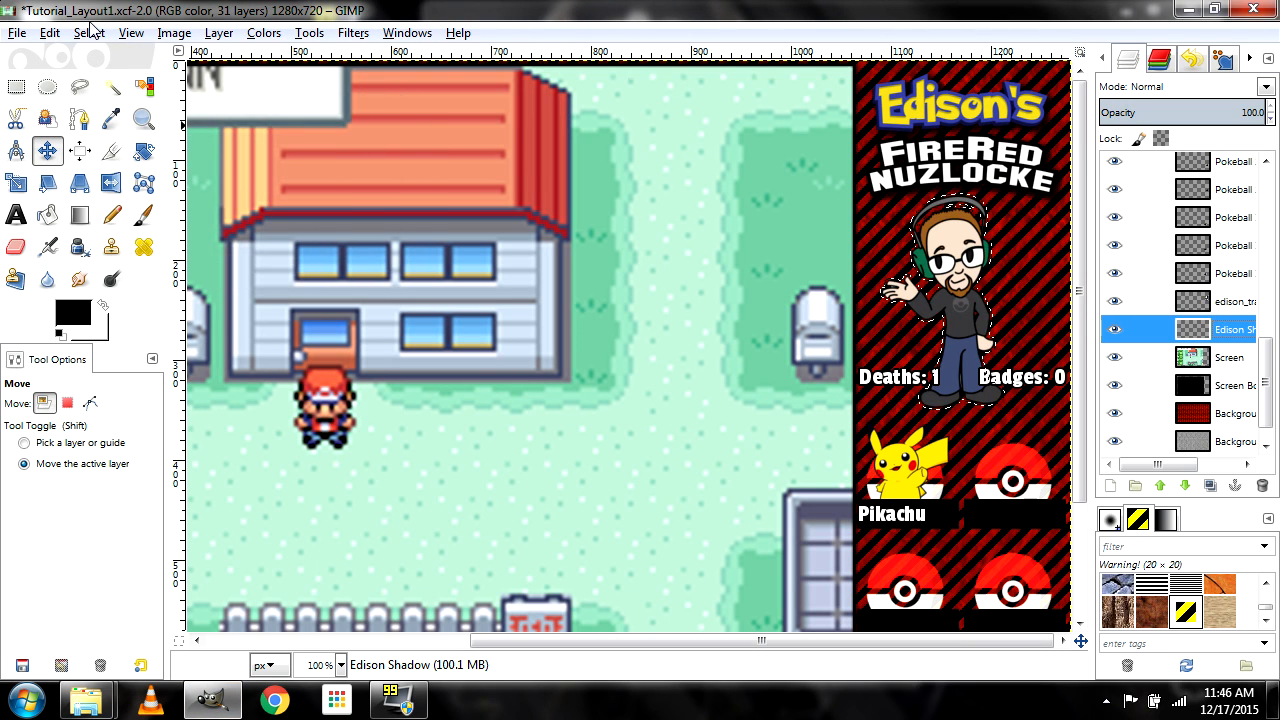
Feather the character-shaped selection by 5 px
{"action": "left_click", "coordinate": [90, 33]}
{"action": "left_click", "coordinate": [115, 229]}
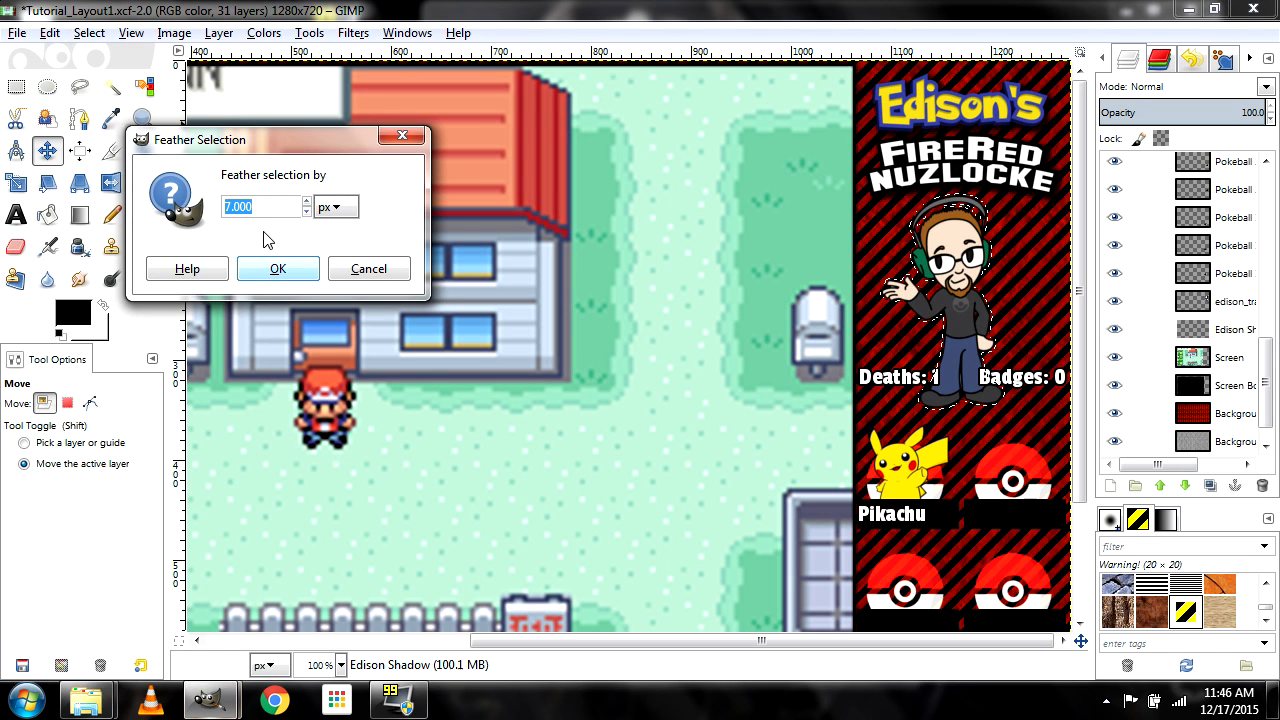
{"action": "type", "text": "5"}
{"action": "key", "text": "Return"}
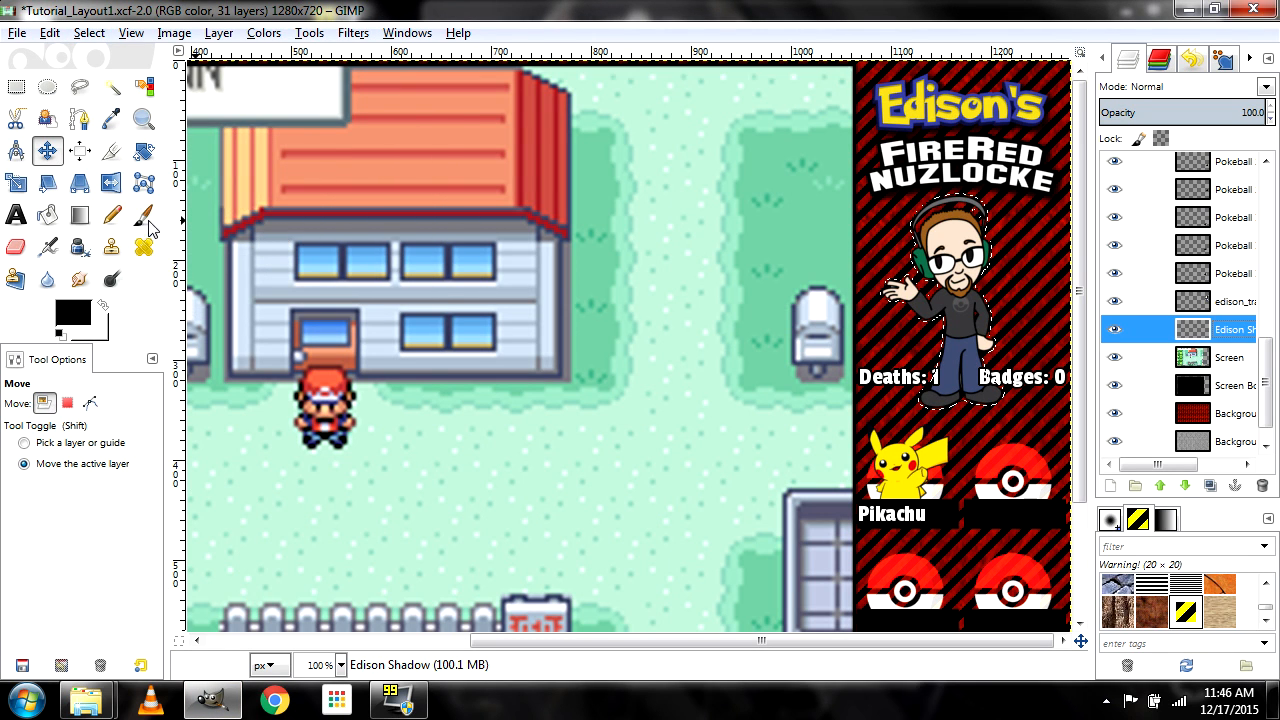
Fill the feathered character selection with black on the Edison Shadow layer and clear the selection
{"action": "left_click", "coordinate": [50, 216]}
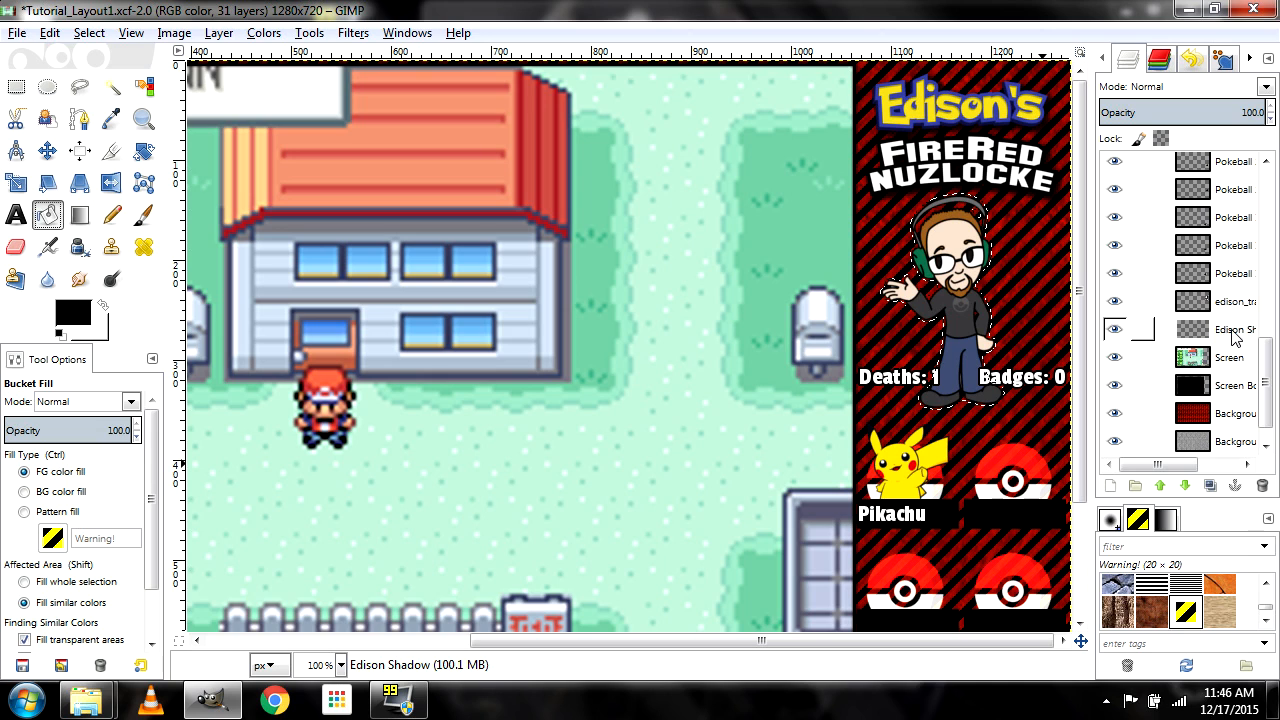
{"action": "left_click", "coordinate": [1232, 335]}
{"action": "left_click", "coordinate": [964, 297]}
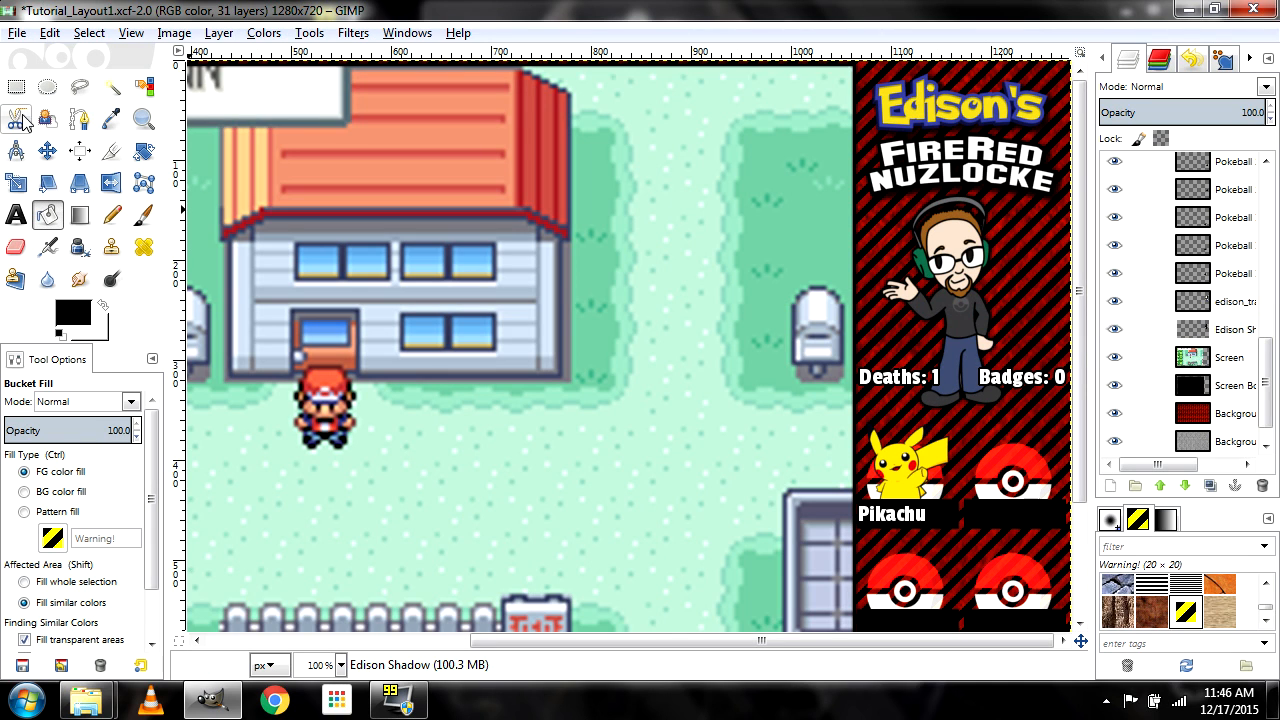
Set the Edison Shadow layer's opacity to 90 and its blend mode to Multiply
{"action": "left_click", "coordinate": [47, 150]}
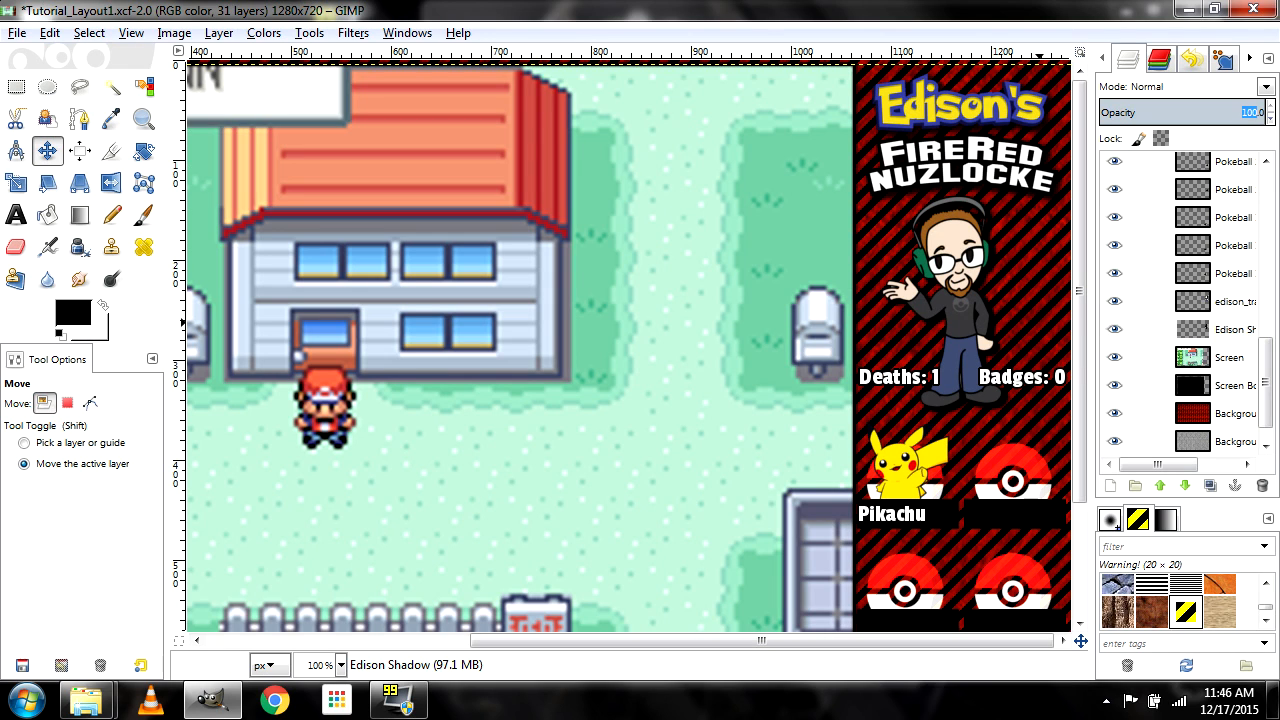
{"action": "type", "text": "90"}
{"action": "key", "text": "Return"}
{"action": "left_click", "coordinate": [1266, 88]}
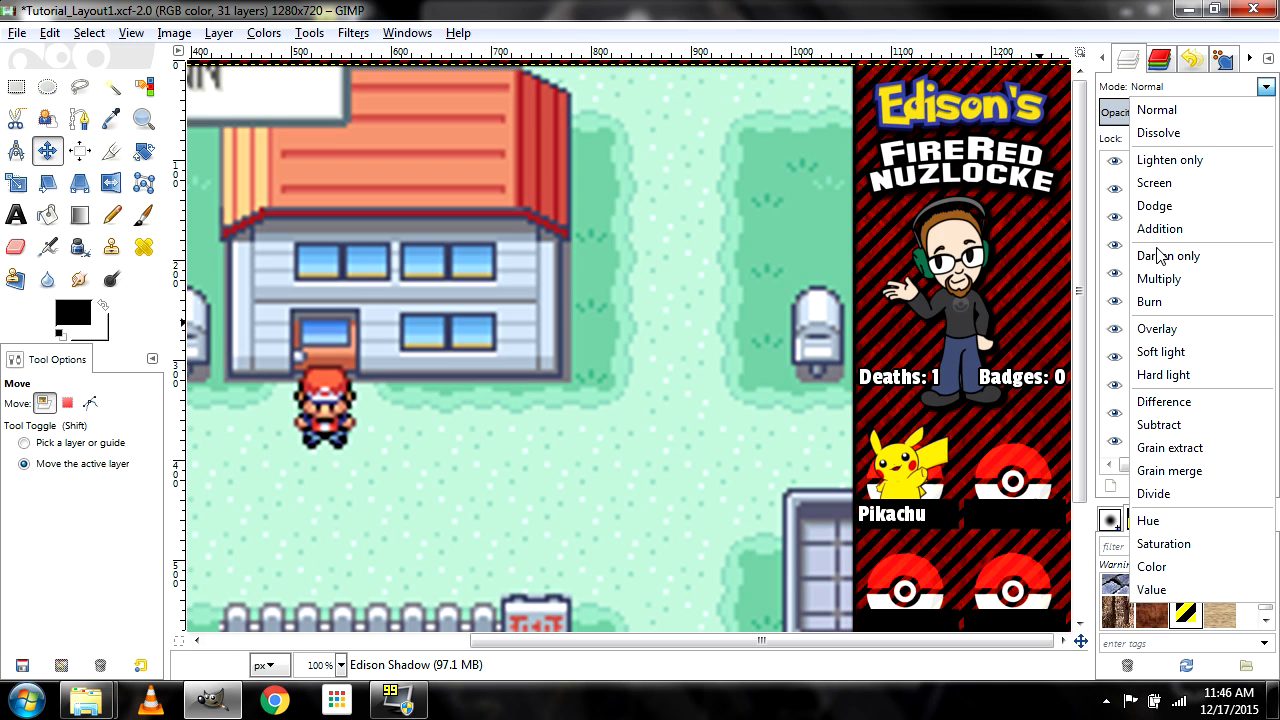
{"action": "left_click", "coordinate": [1170, 257]}
{"action": "left_click", "coordinate": [1266, 88]}
{"action": "left_click", "coordinate": [1160, 279]}
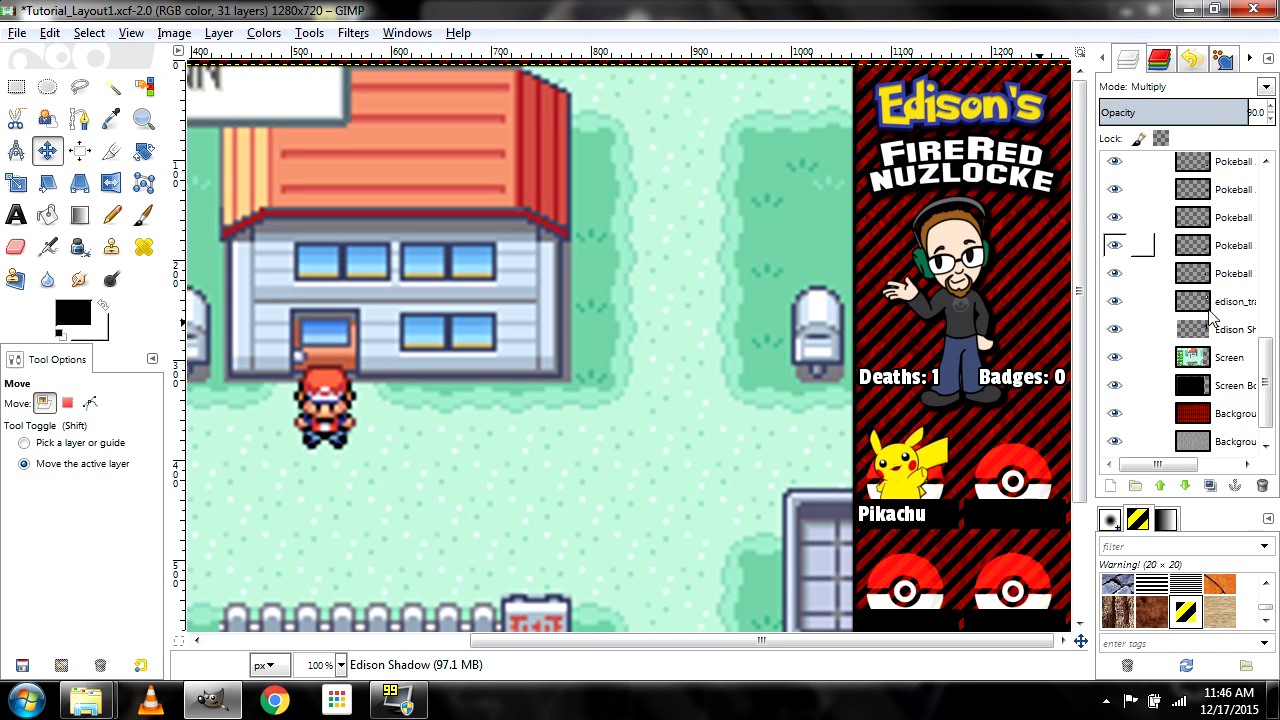
Hide and show the Edison Shadow layer to compare the character with and without its shadow
{"action": "left_click", "coordinate": [1213, 331]}
{"action": "left_click", "coordinate": [860, 339]}
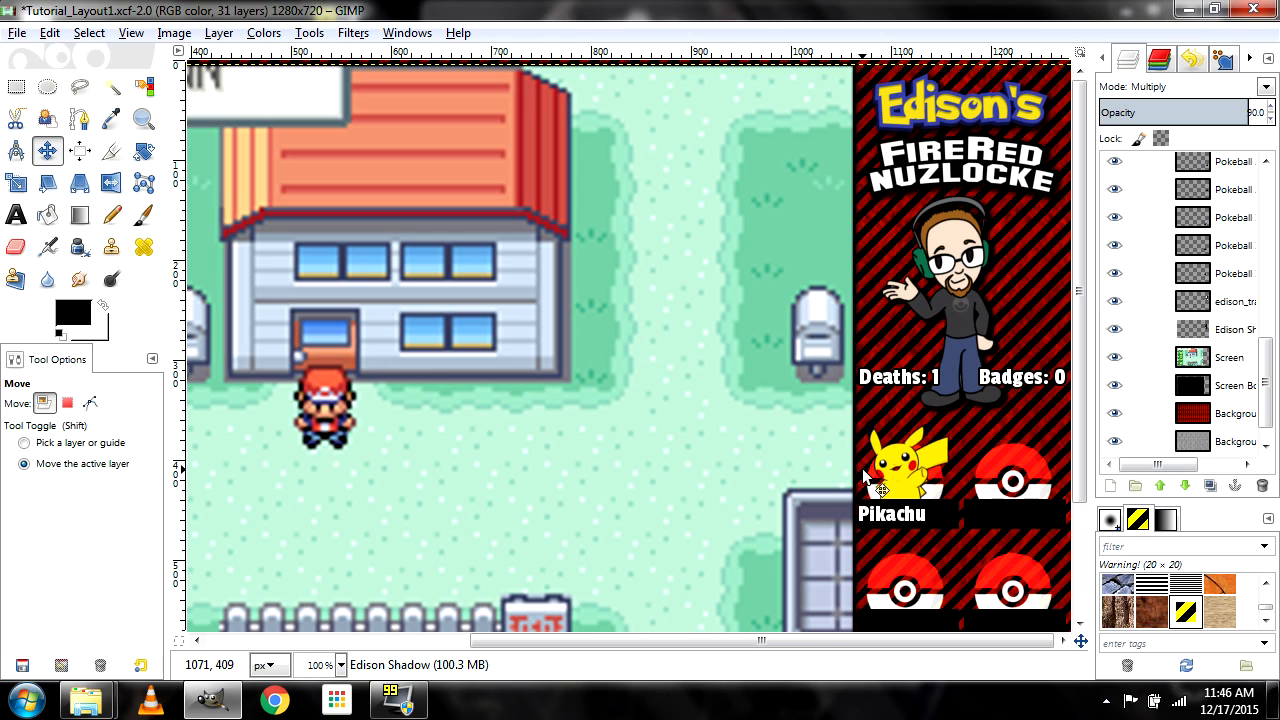
{"action": "left_click", "coordinate": [1117, 336]}
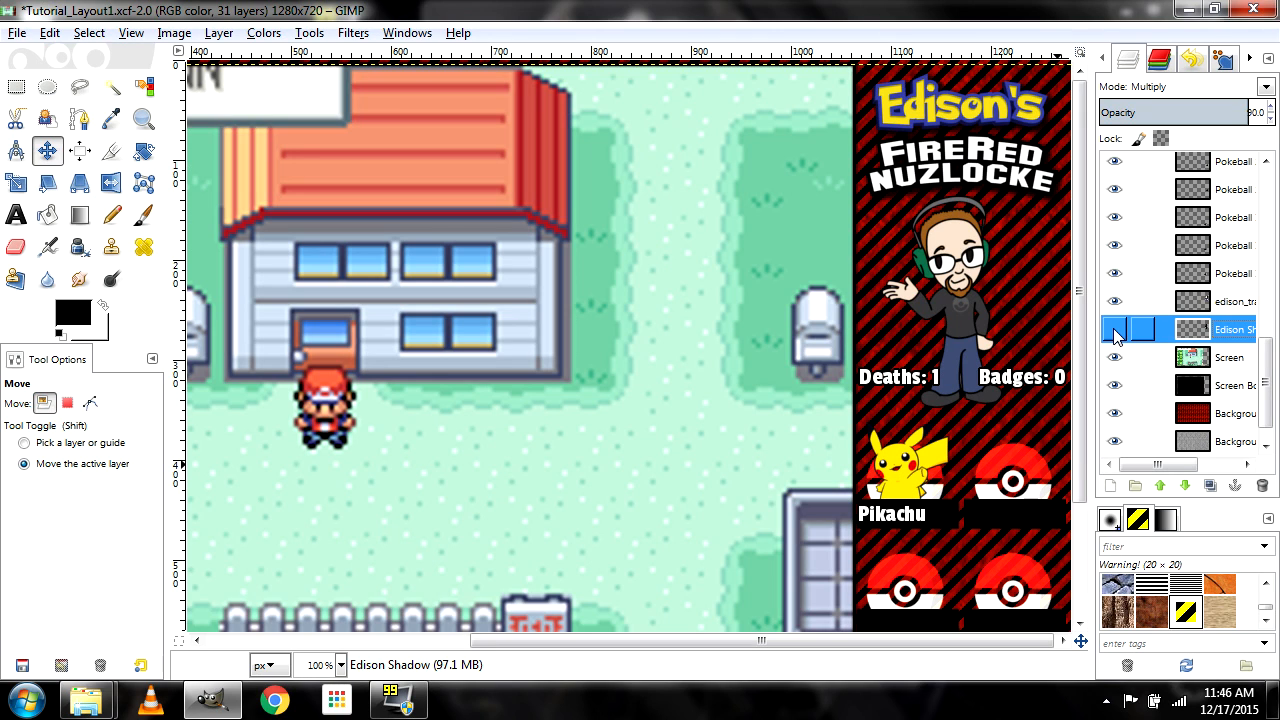
{"action": "left_click", "coordinate": [1115, 331]}
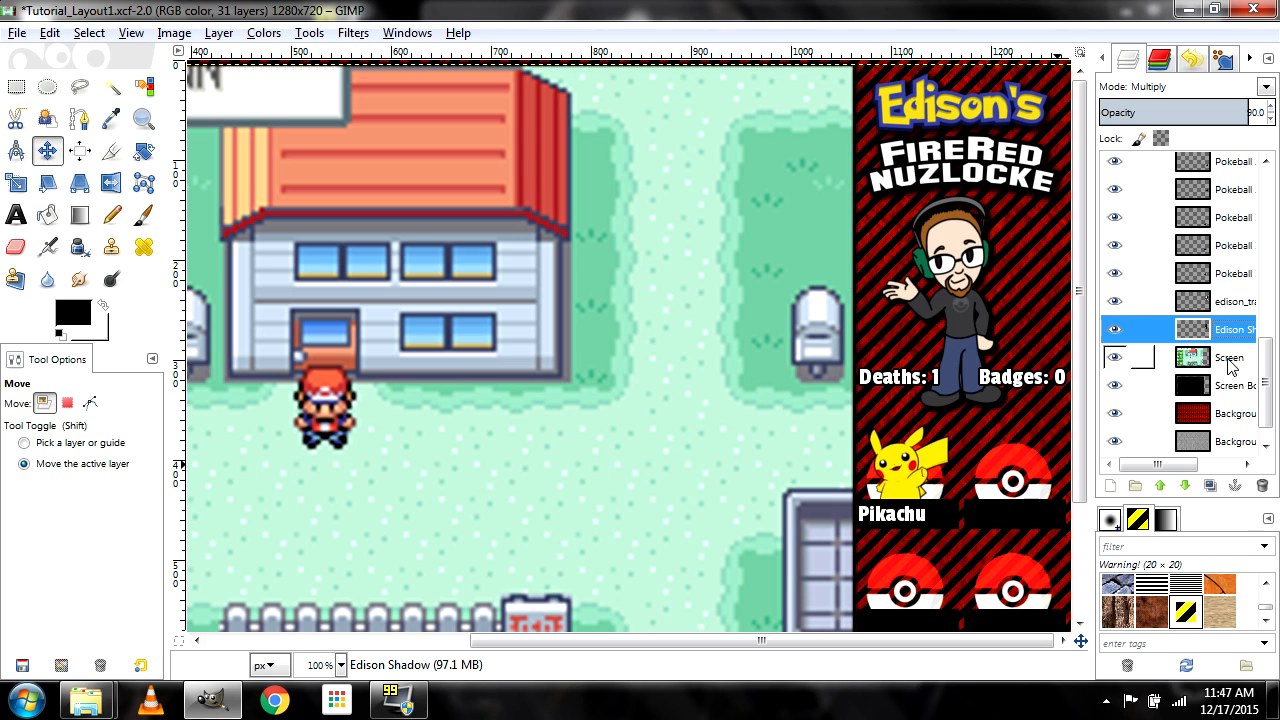
Make the bottom white Background layer active and save the project
{"action": "left_click", "coordinate": [1230, 357]}
{"action": "scroll", "coordinate": [1230, 360], "scroll_direction": "down", "scroll_amount": 1}
{"action": "left_click", "coordinate": [1230, 441]}
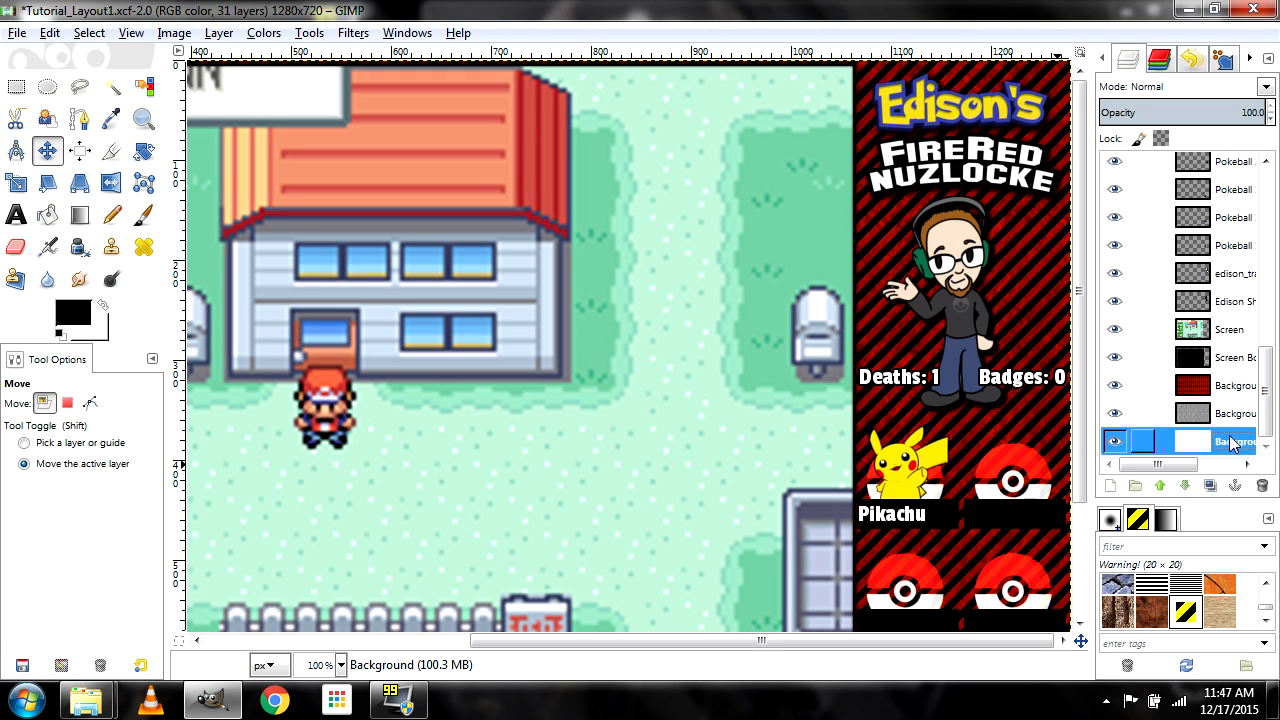
{"action": "key", "text": "minus"}
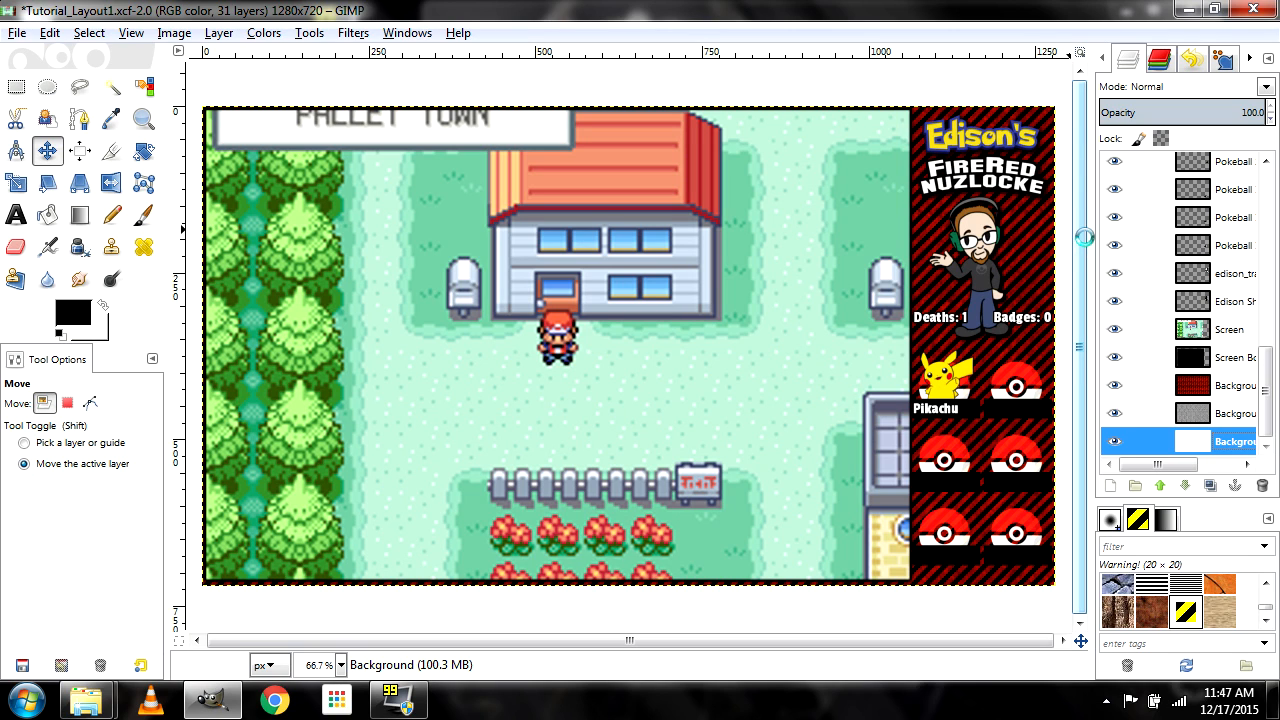
{"action": "key", "text": "ctrl+s"}
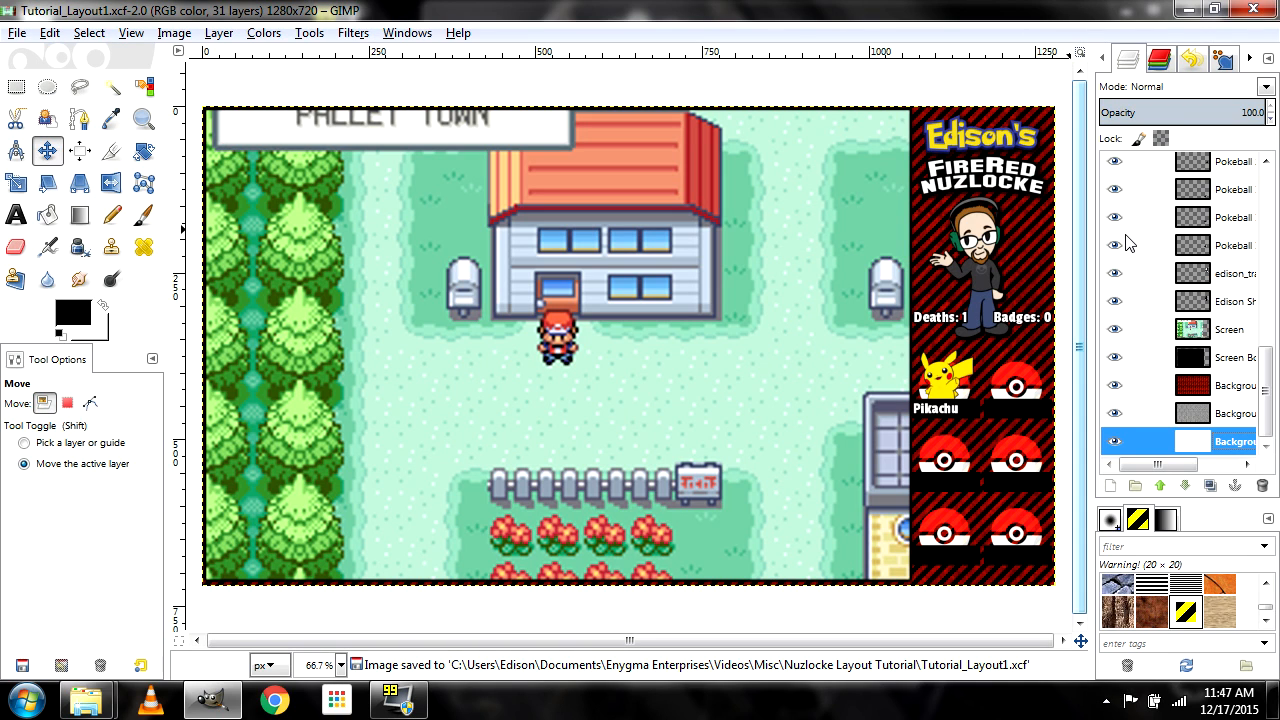
Toggle the visibility of the spare Pikachu name layers and the Pikachu image layer to check how slots are switched
{"action": "scroll", "coordinate": [1120, 230], "scroll_direction": "up", "scroll_amount": 6}
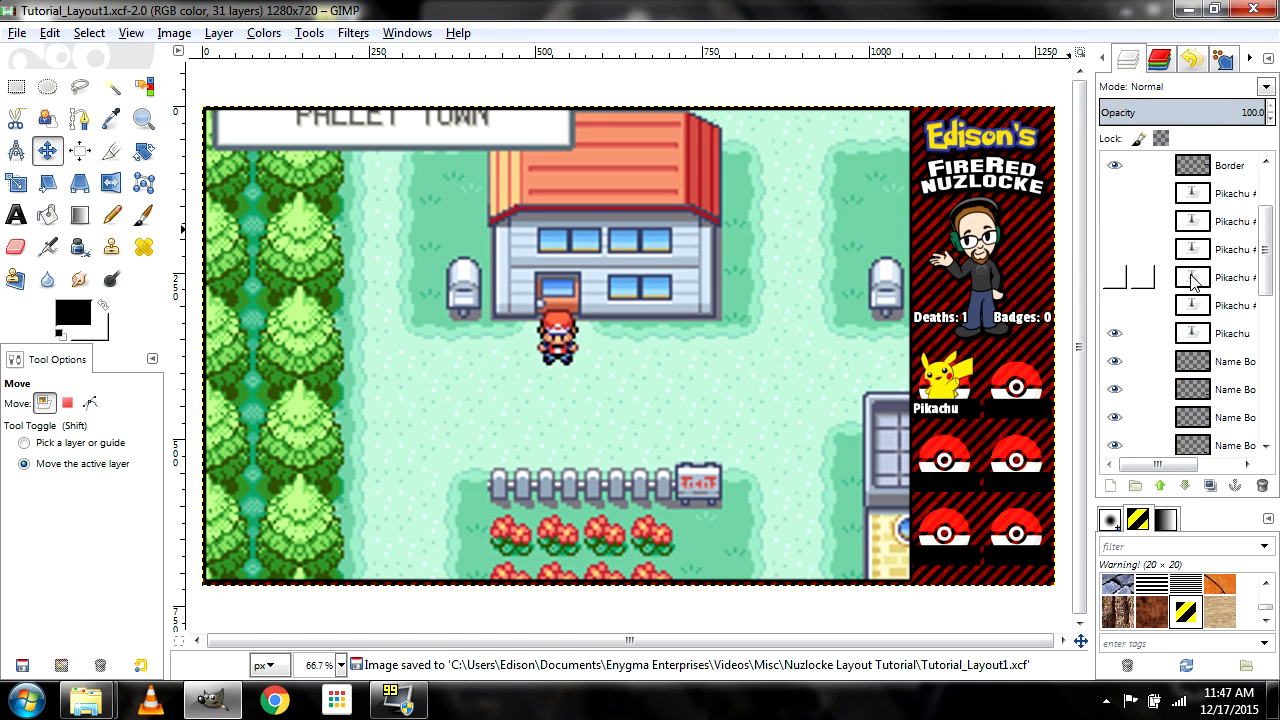
{"action": "left_click", "coordinate": [1113, 195]}
{"action": "left_click", "coordinate": [1113, 221]}
{"action": "left_click", "coordinate": [1113, 195]}
{"action": "left_click", "coordinate": [1111, 222]}
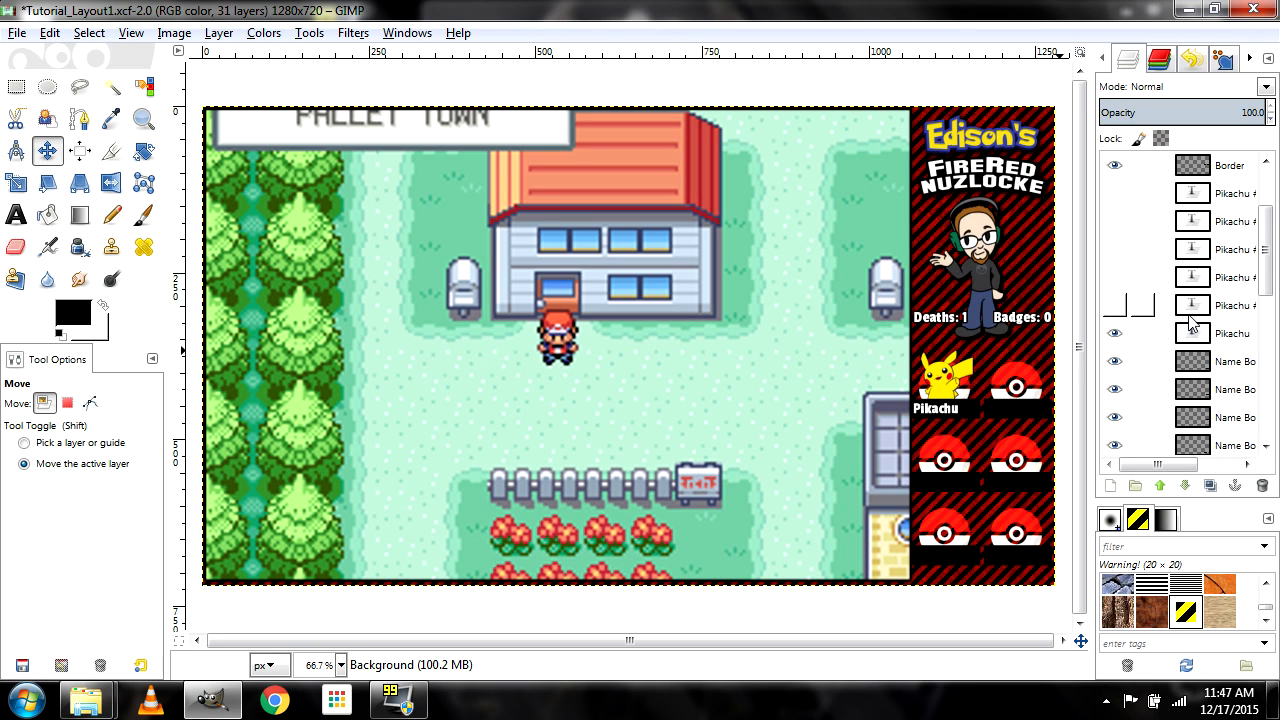
{"action": "scroll", "coordinate": [1143, 352], "scroll_direction": "down", "scroll_amount": 5}
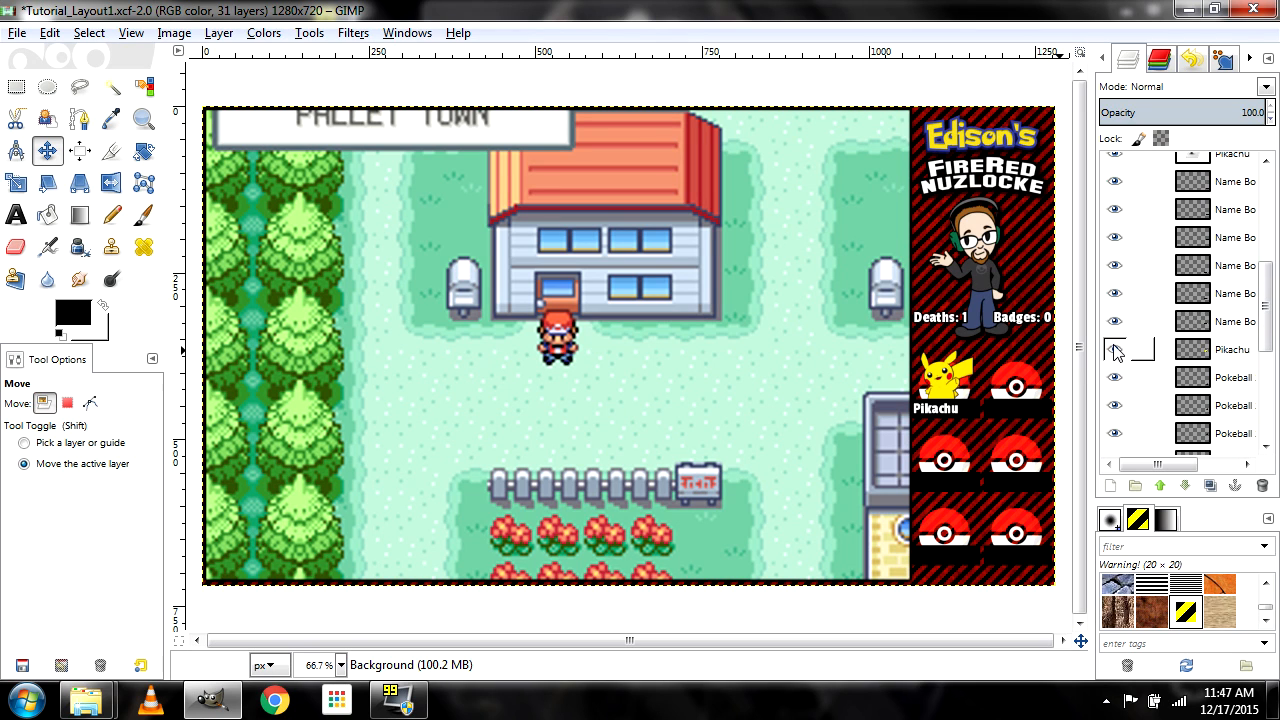
{"action": "left_click", "coordinate": [1115, 350]}
{"action": "left_click", "coordinate": [1115, 350]}
Hide the Screen layer and save the project
{"action": "scroll", "coordinate": [1178, 355], "scroll_direction": "down", "scroll_amount": 5}
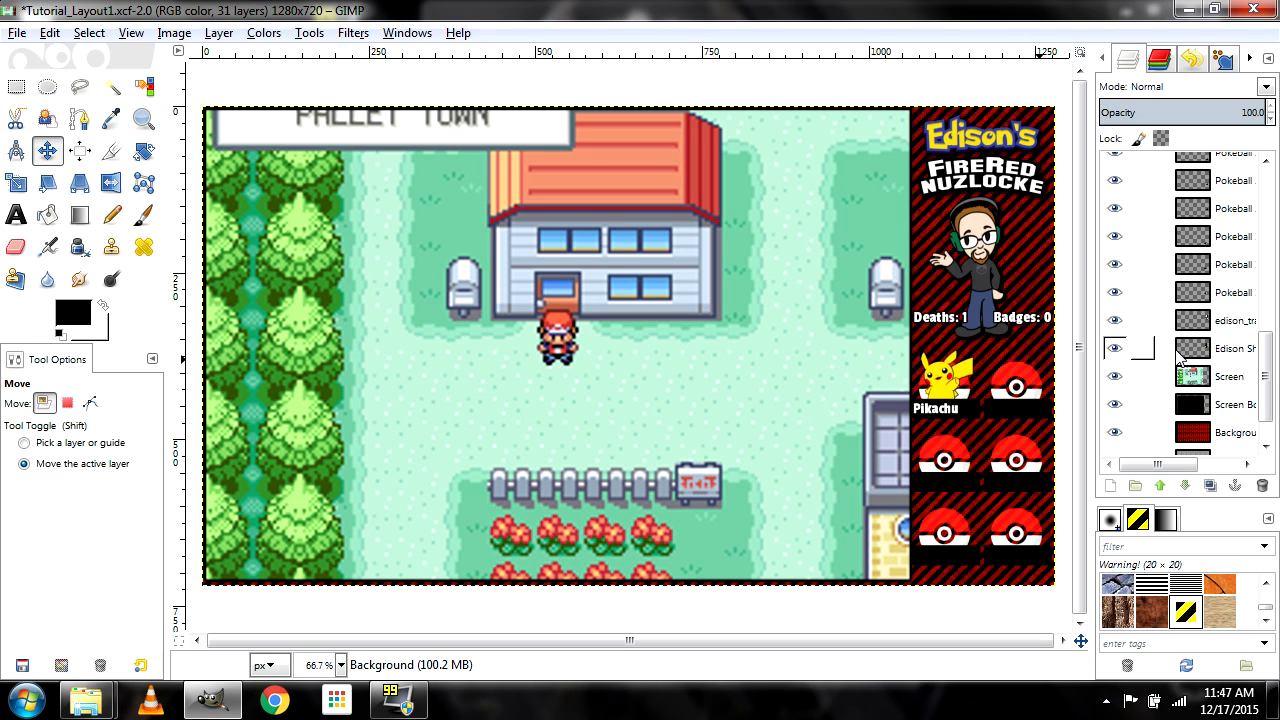
{"action": "left_click", "coordinate": [1115, 377]}
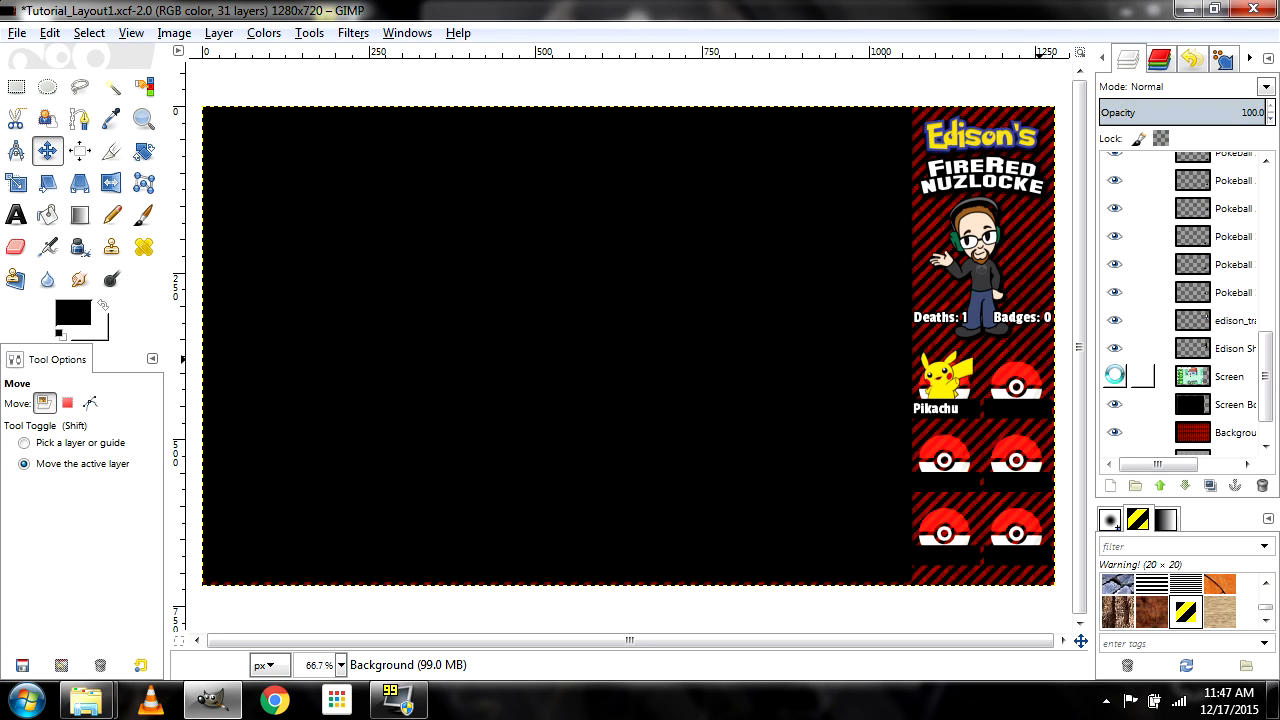
{"action": "key", "text": "ctrl+s"}
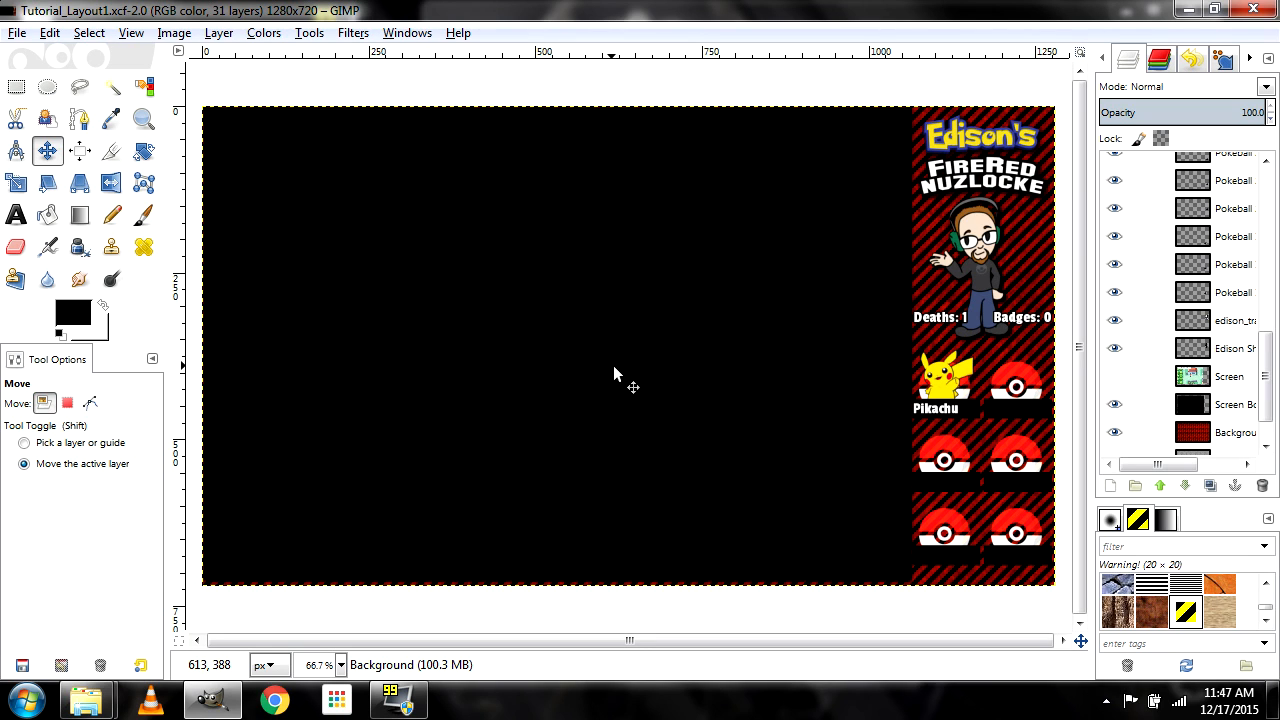
Select the game screen area from the Screen layer's alpha and leave that layer hidden
{"action": "left_click", "coordinate": [1116, 376]}
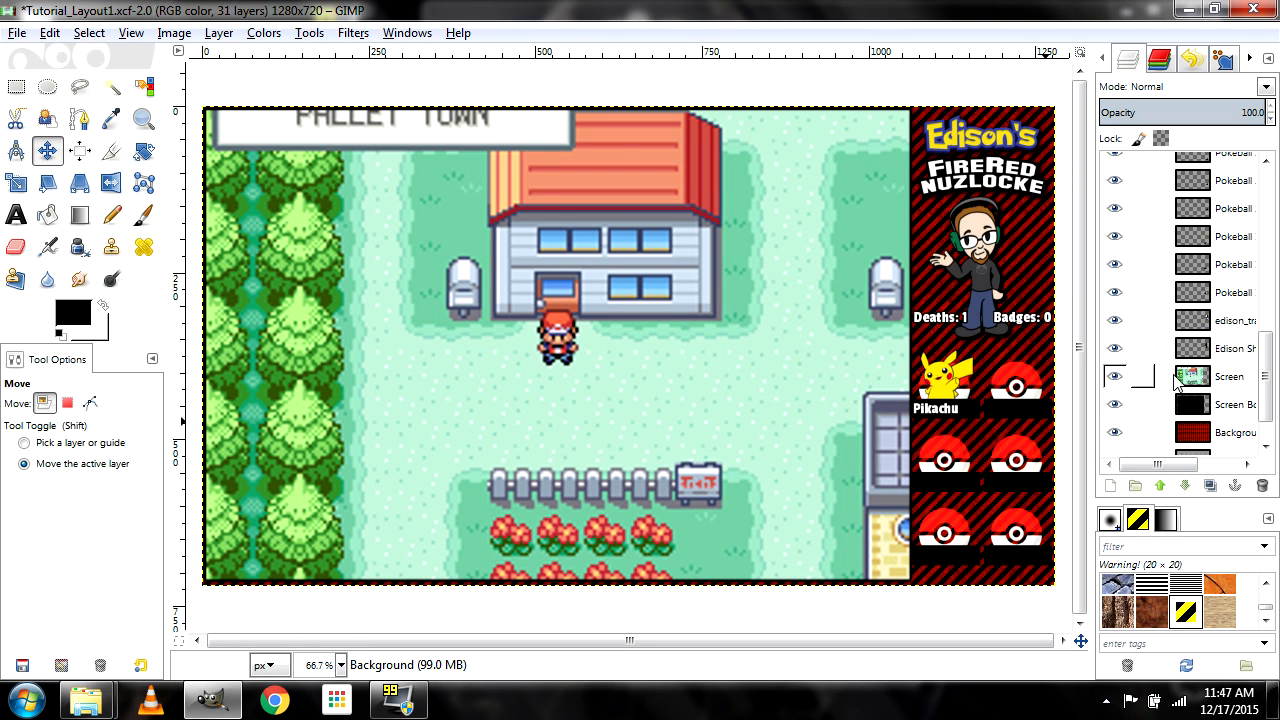
{"action": "right_click", "coordinate": [1221, 382]}
{"action": "left_click", "coordinate": [1145, 475]}
{"action": "left_click", "coordinate": [1116, 376]}
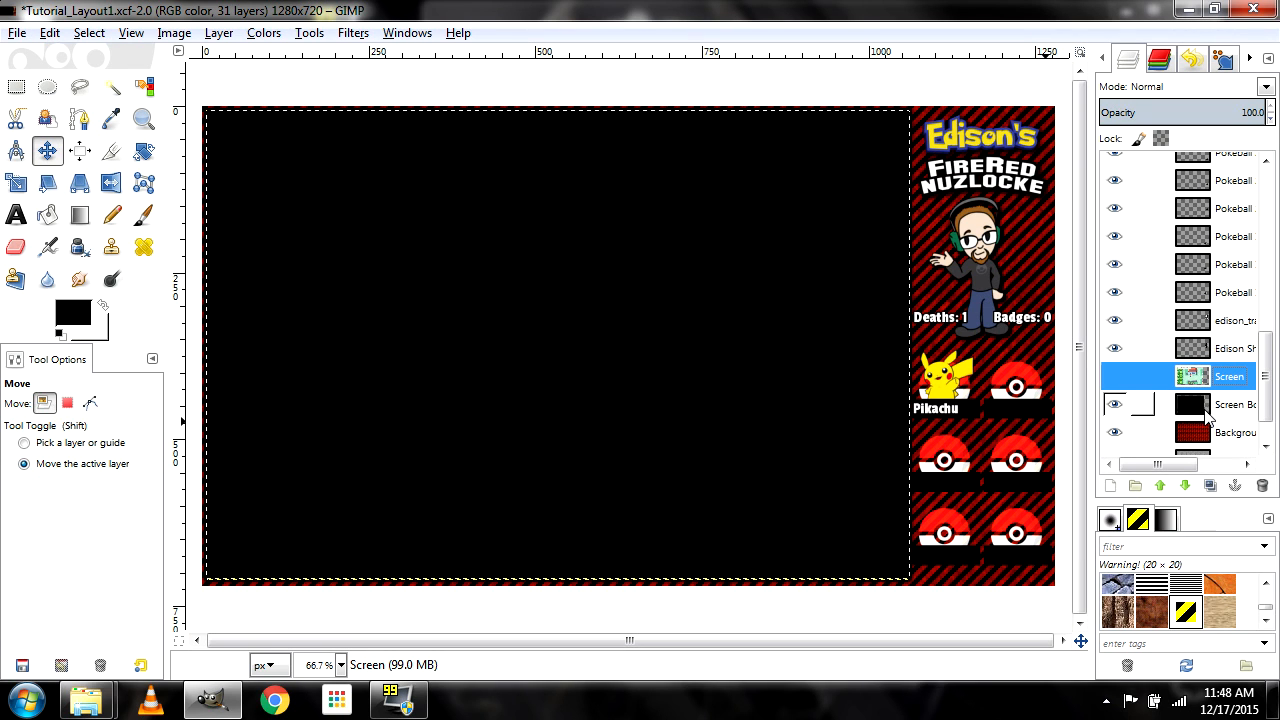
Delete the selected screen area from the Screen Border, Background Stripes and Background Paper layers, and clear the selection
{"action": "left_click", "coordinate": [1201, 405]}
{"action": "scroll", "coordinate": [1203, 390], "scroll_direction": "down", "scroll_amount": 2}
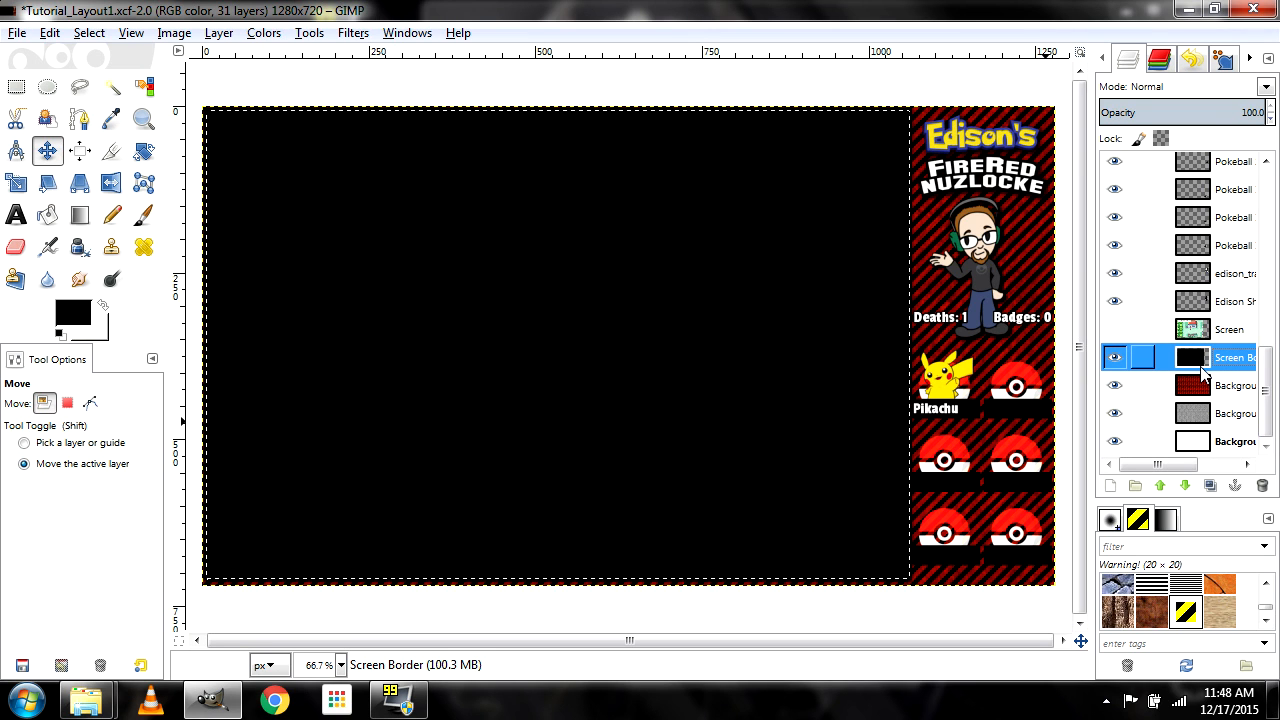
{"action": "key", "text": "Delete"}
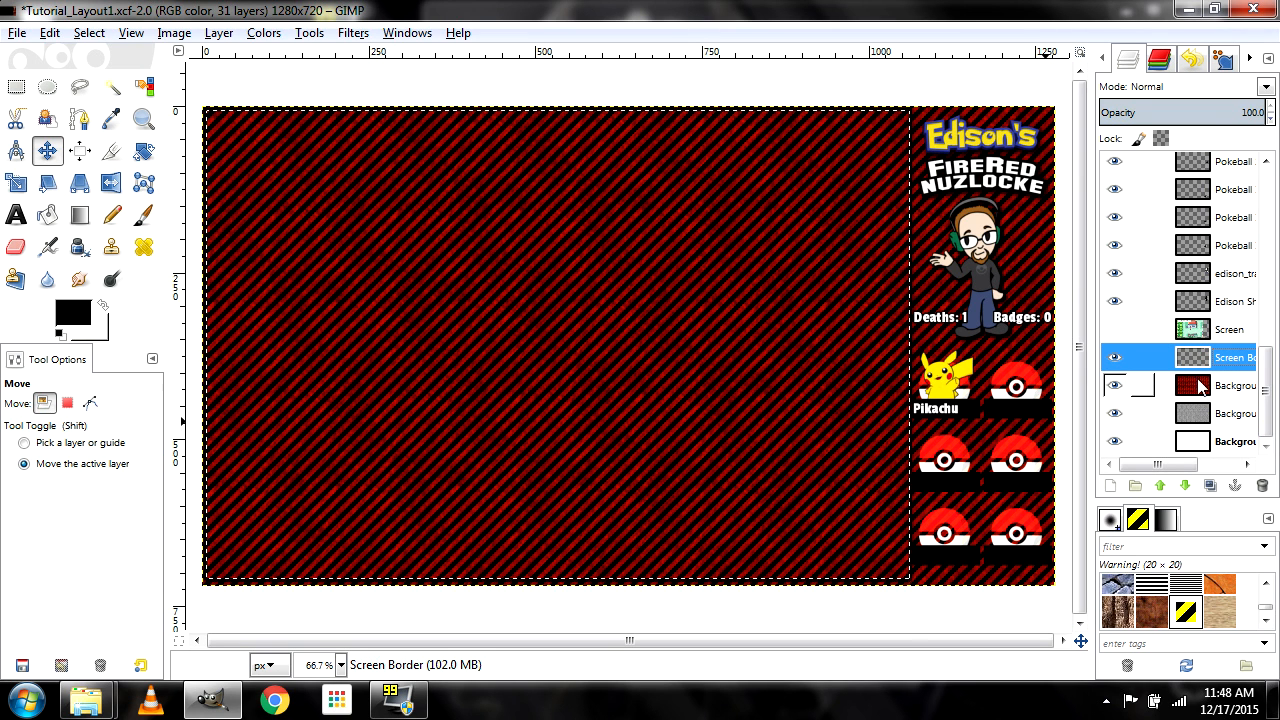
{"action": "left_click", "coordinate": [1209, 392]}
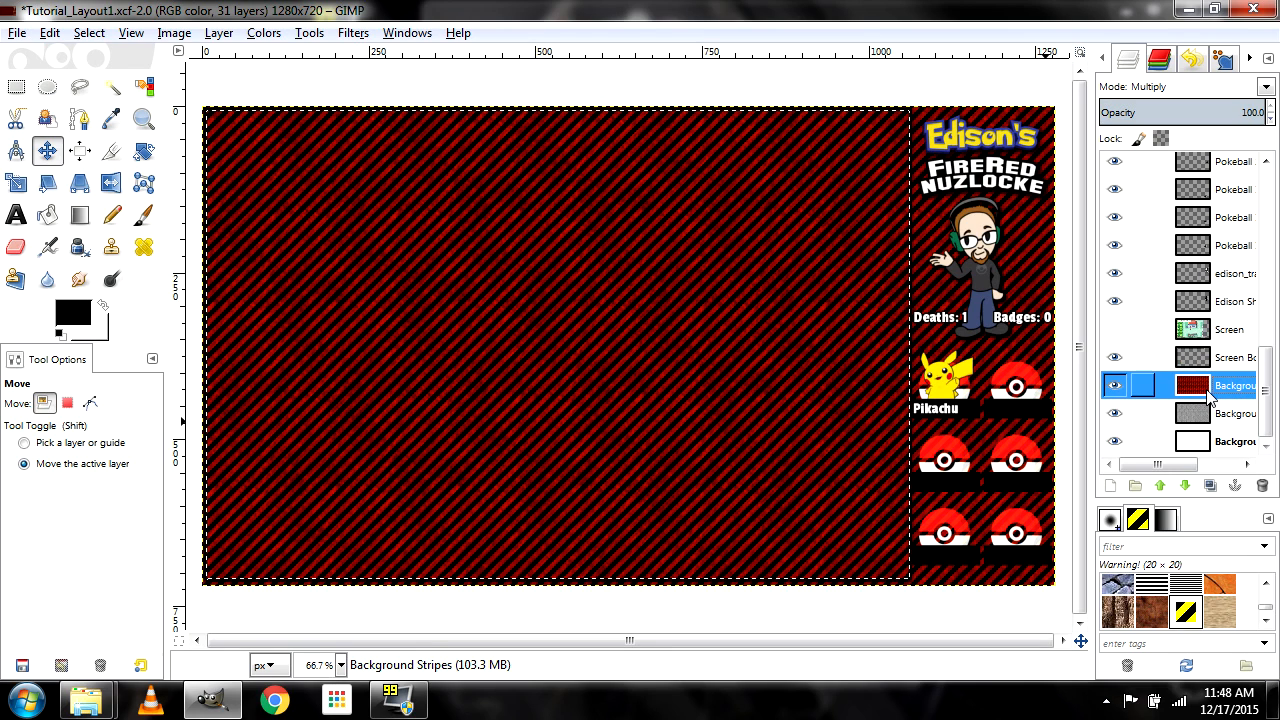
{"action": "key", "text": "Delete"}
{"action": "left_click", "coordinate": [1197, 420]}
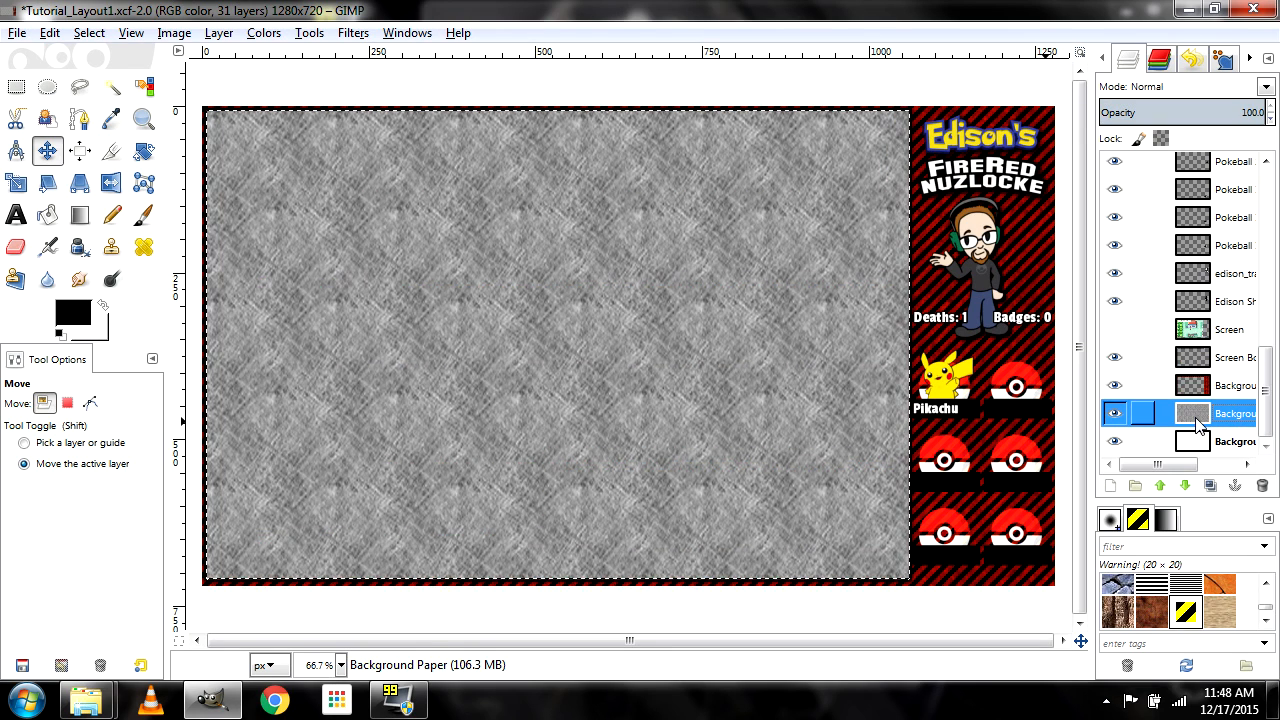
{"action": "key", "text": "Delete"}
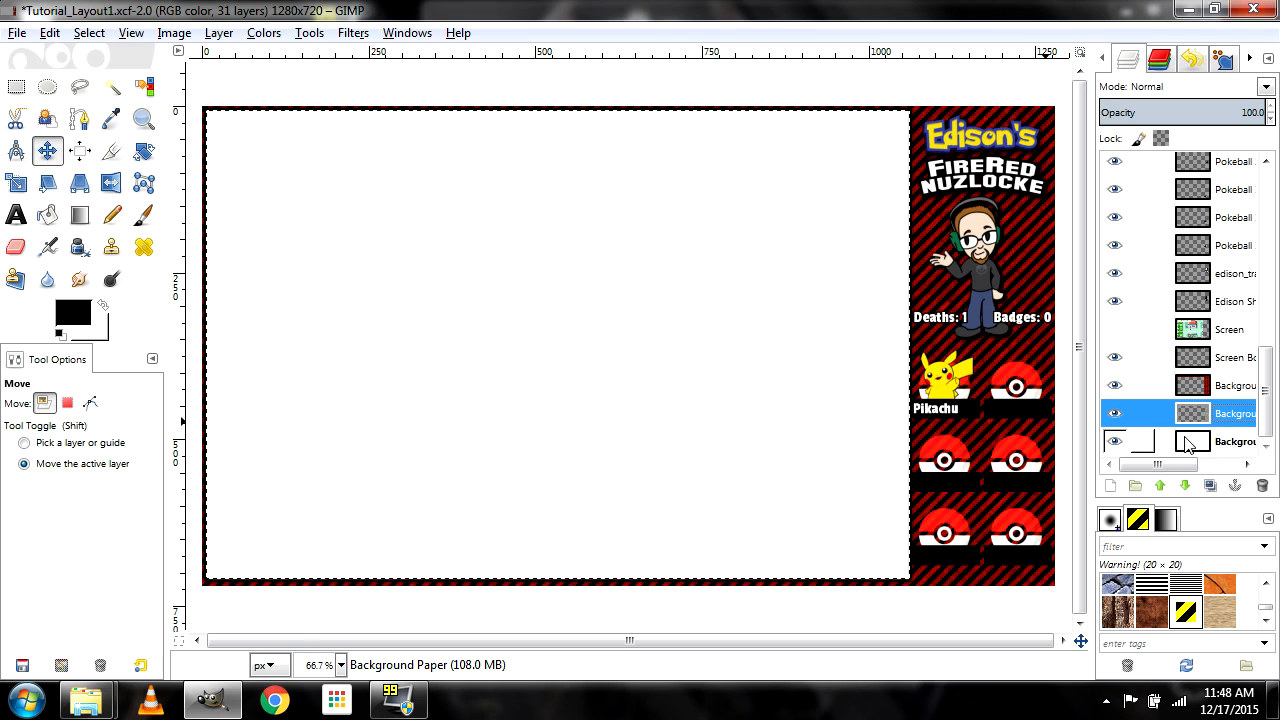
{"action": "key", "text": "ctrl+shift+a"}
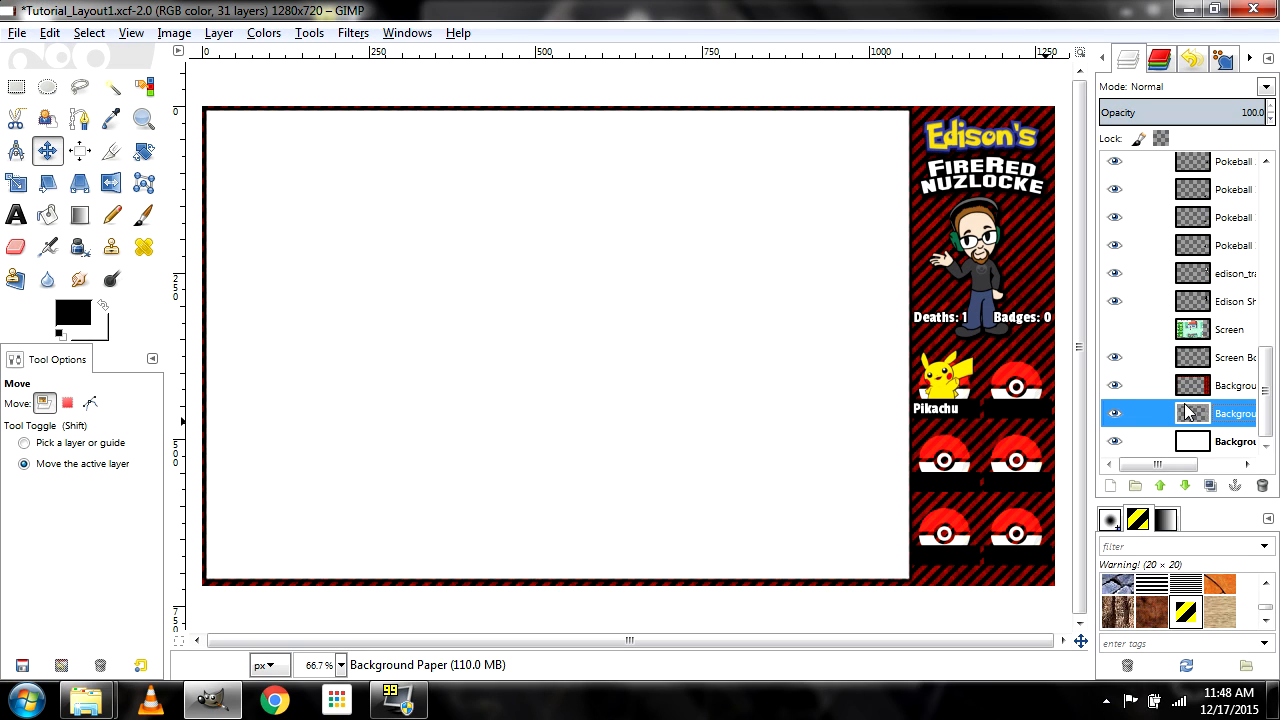
Hide the white Background layer to leave the screen area transparent and save the project
{"action": "left_click", "coordinate": [1116, 443]}
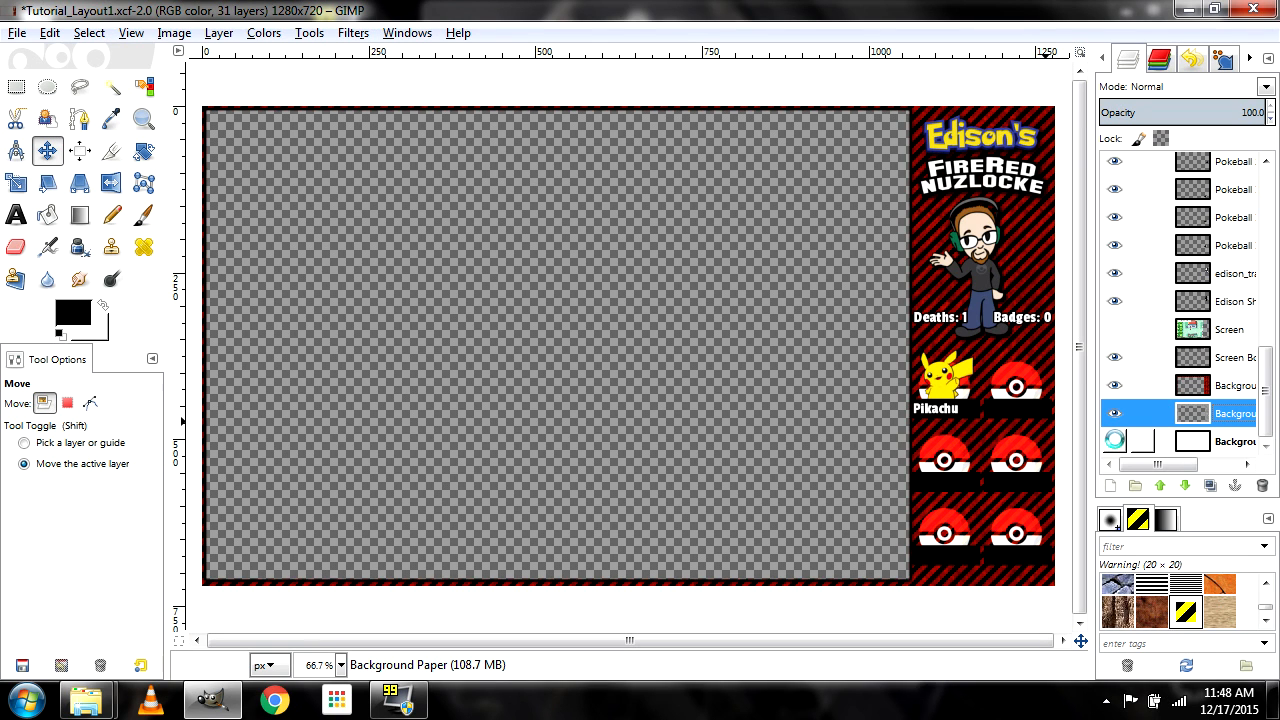
{"action": "key", "text": "ctrl+s"}
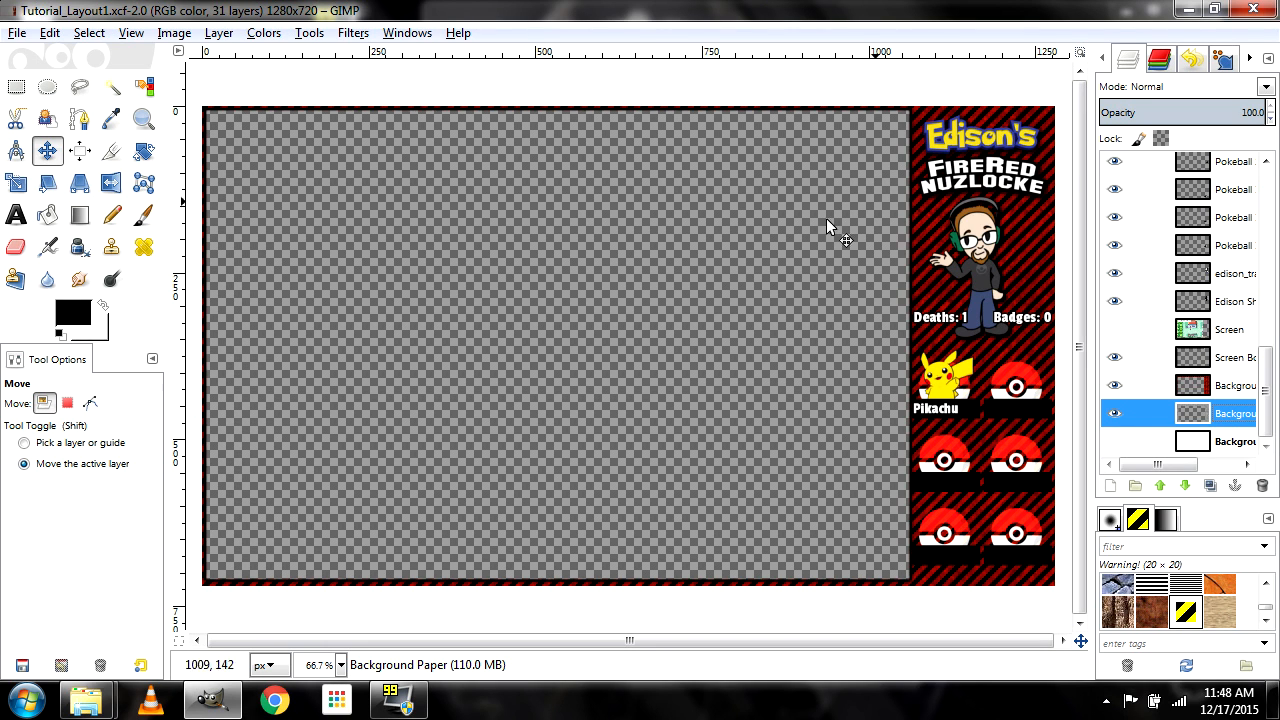
{"action": "scroll", "coordinate": [1228, 312], "scroll_direction": "up", "scroll_amount": 5}
{"action": "scroll", "coordinate": [1228, 312], "scroll_direction": "up", "scroll_amount": 3}
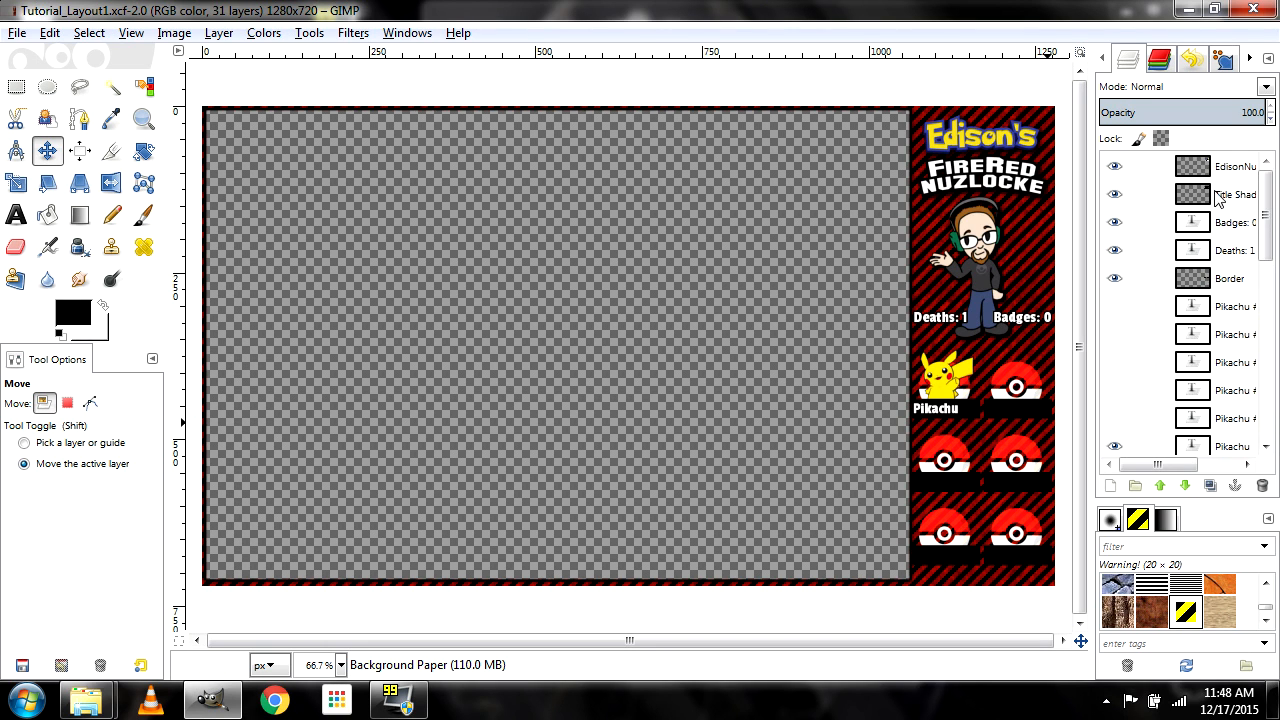
{"action": "scroll", "coordinate": [1220, 260], "scroll_direction": "down", "scroll_amount": 6}
{"action": "scroll", "coordinate": [1218, 215], "scroll_direction": "down", "scroll_amount": 1}
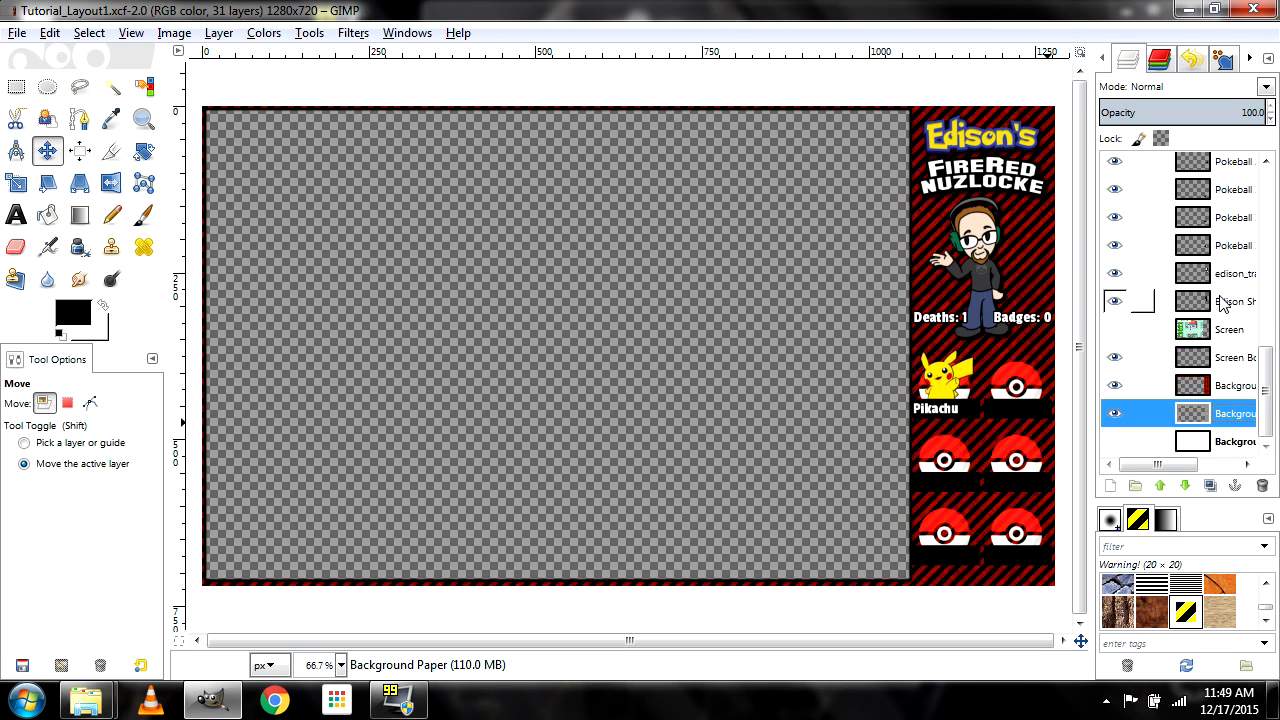
Export the layout as Tutorial_Layout1.png to the Nuzlocke Layout Tutorial folder with the preset PNG options
{"action": "left_click", "coordinate": [18, 33]}
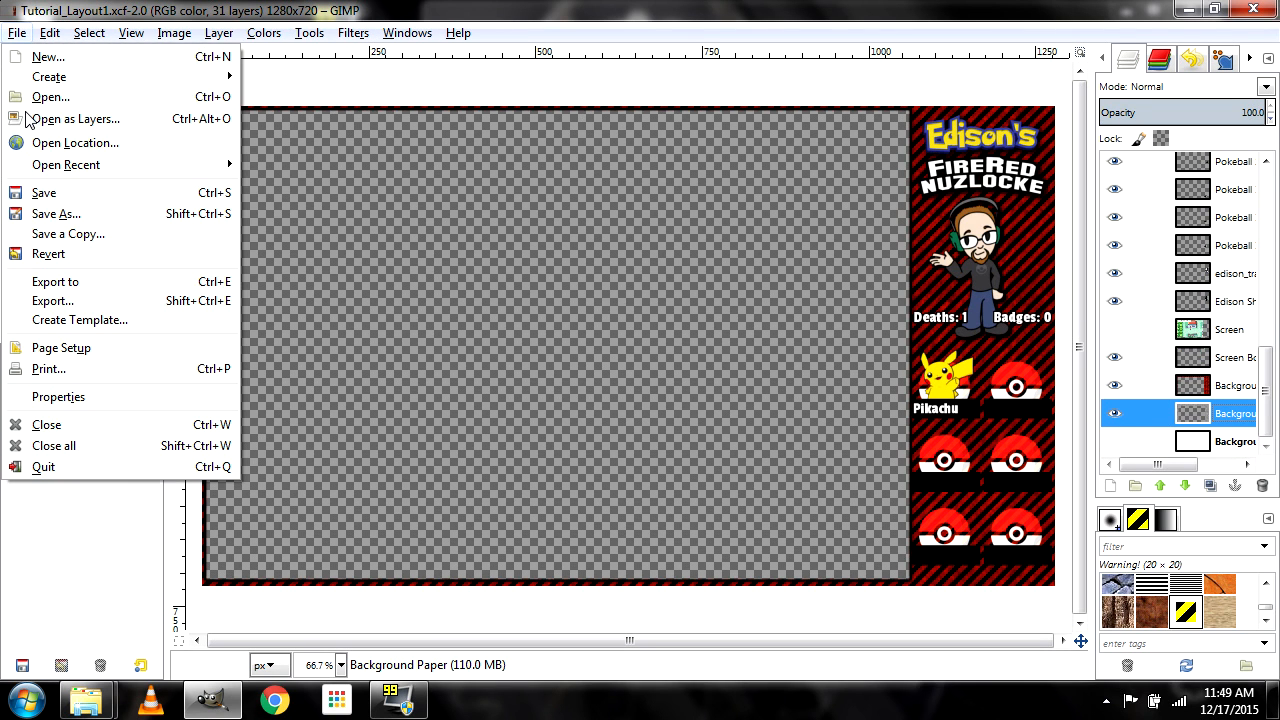
{"action": "left_click", "coordinate": [57, 303]}
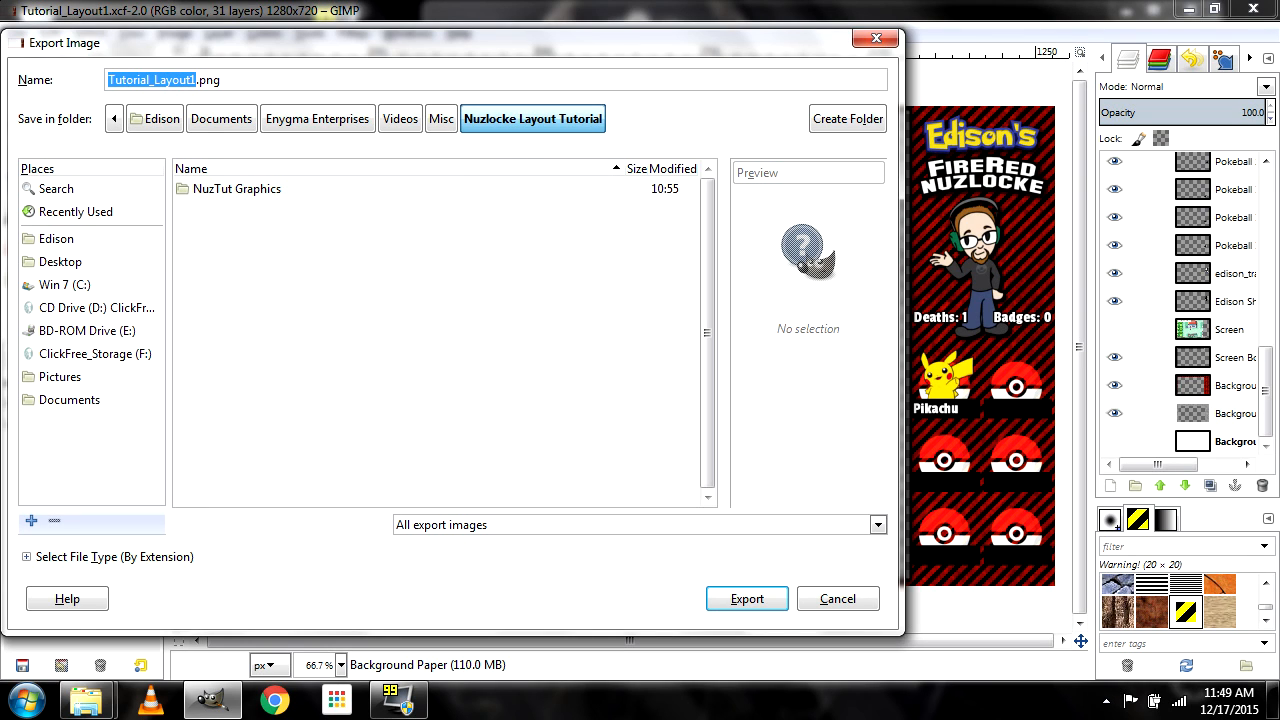
{"action": "key", "text": "Right"}
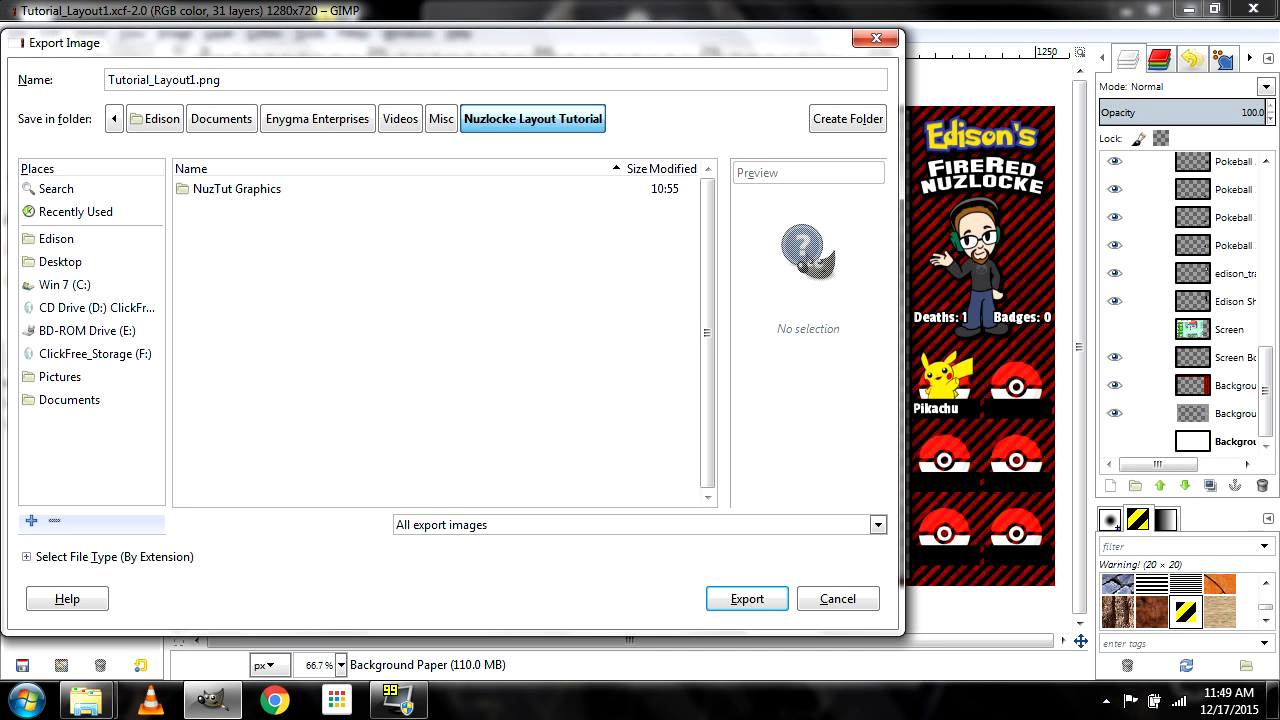
{"action": "left_click", "coordinate": [221, 80]}
{"action": "type", "text": "j"}
{"action": "left_click", "coordinate": [748, 599]}
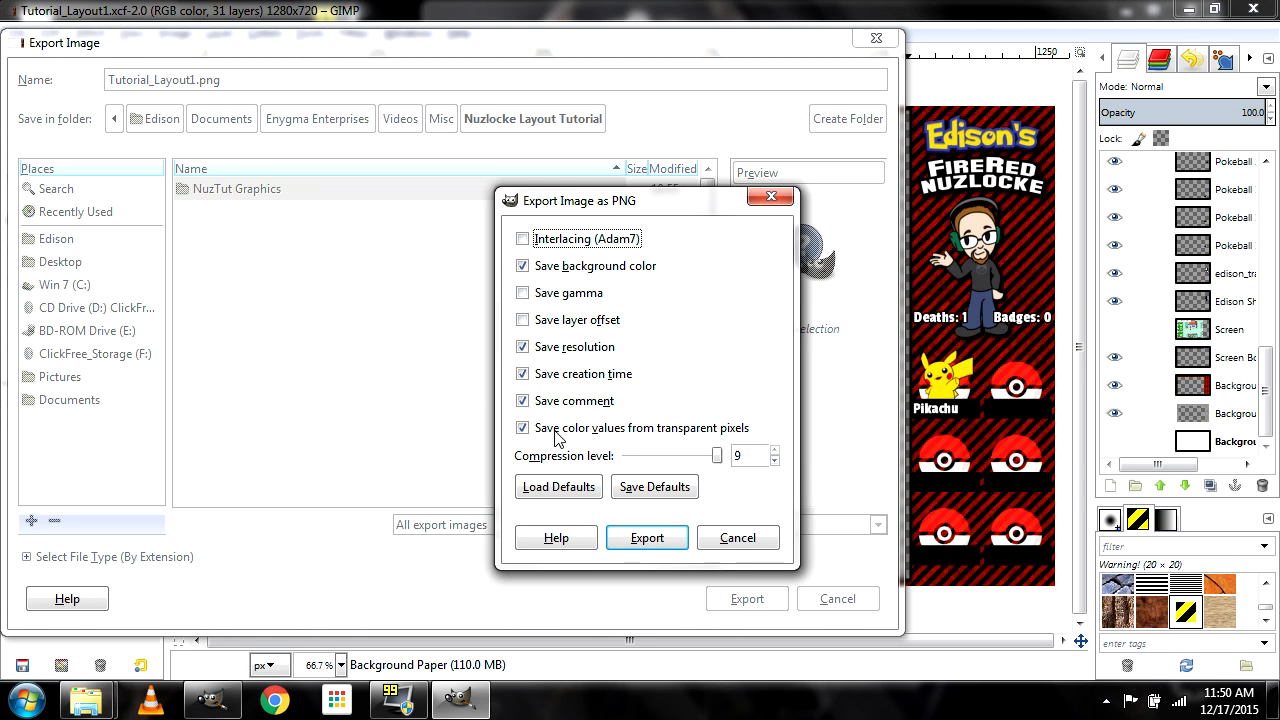
{"action": "left_click", "coordinate": [660, 538]}
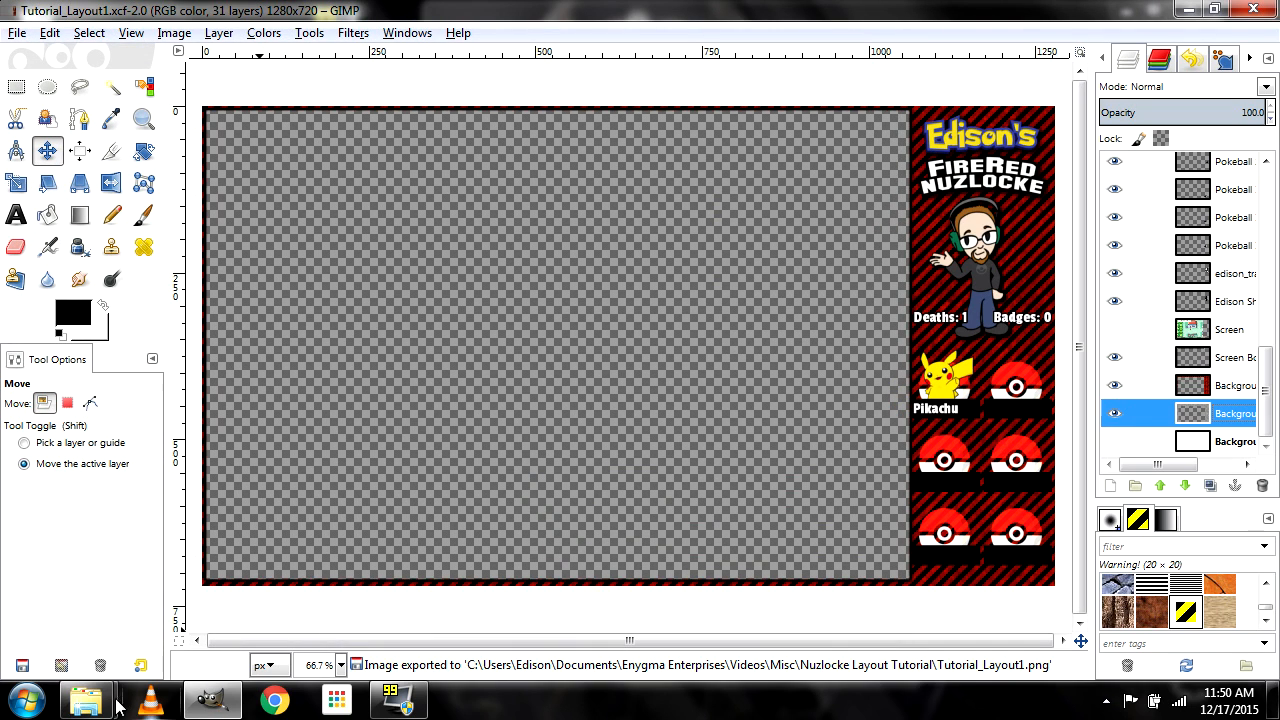
Switch to Windows Explorer and open the Nuzlocke Layout Tutorial folder inside Videos > Misc
{"action": "mouse_move", "coordinate": [86, 701]}
{"action": "left_click", "coordinate": [337, 604]}
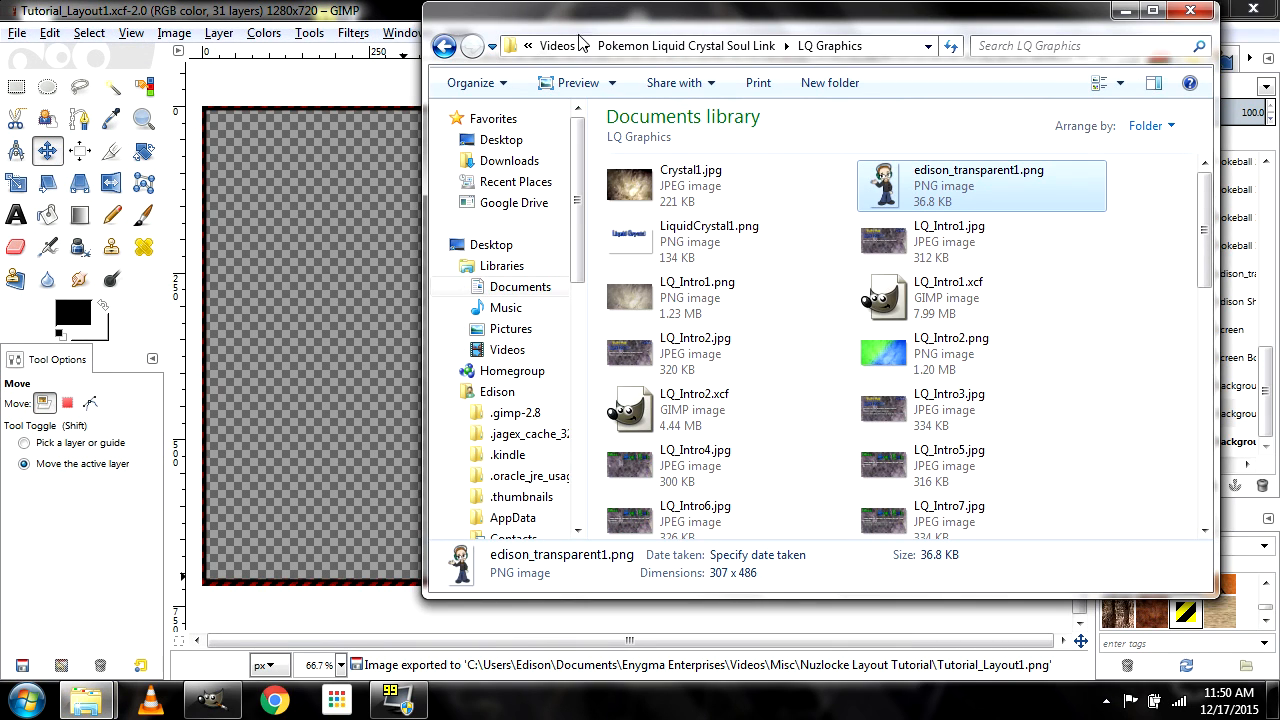
{"action": "left_click", "coordinate": [557, 46]}
{"action": "double_click", "coordinate": [716, 240]}
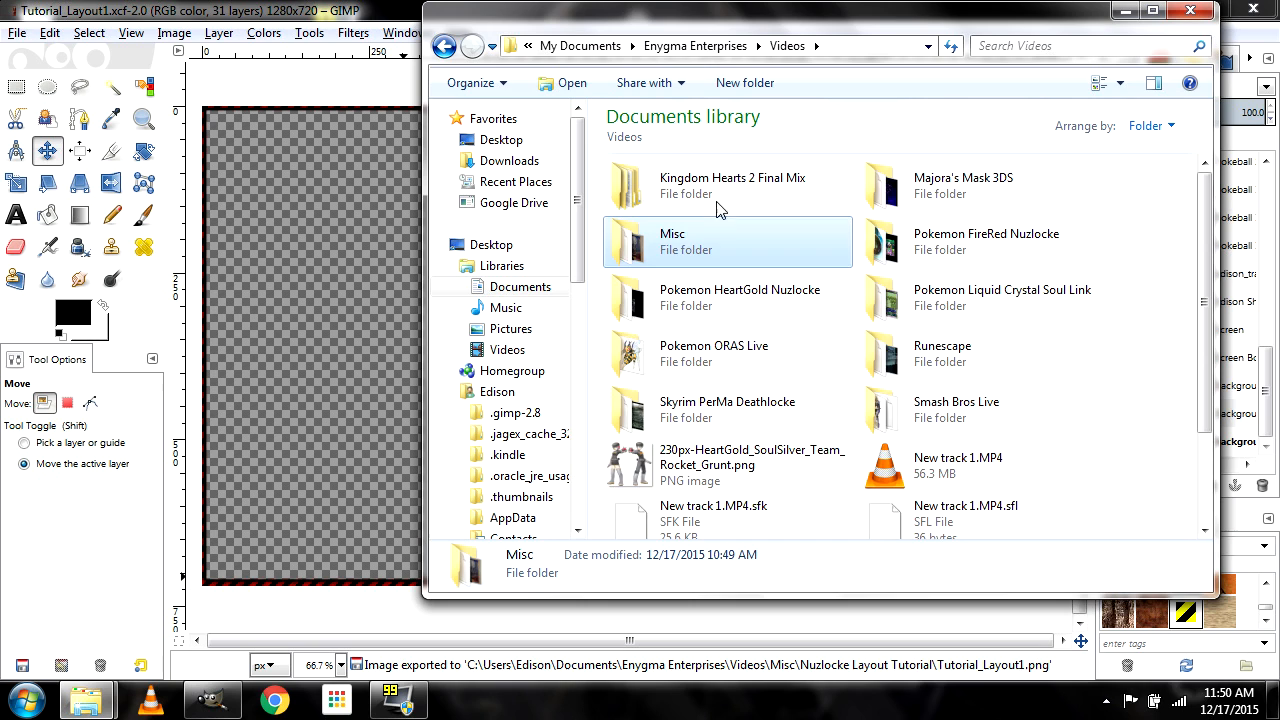
{"action": "double_click", "coordinate": [718, 186]}
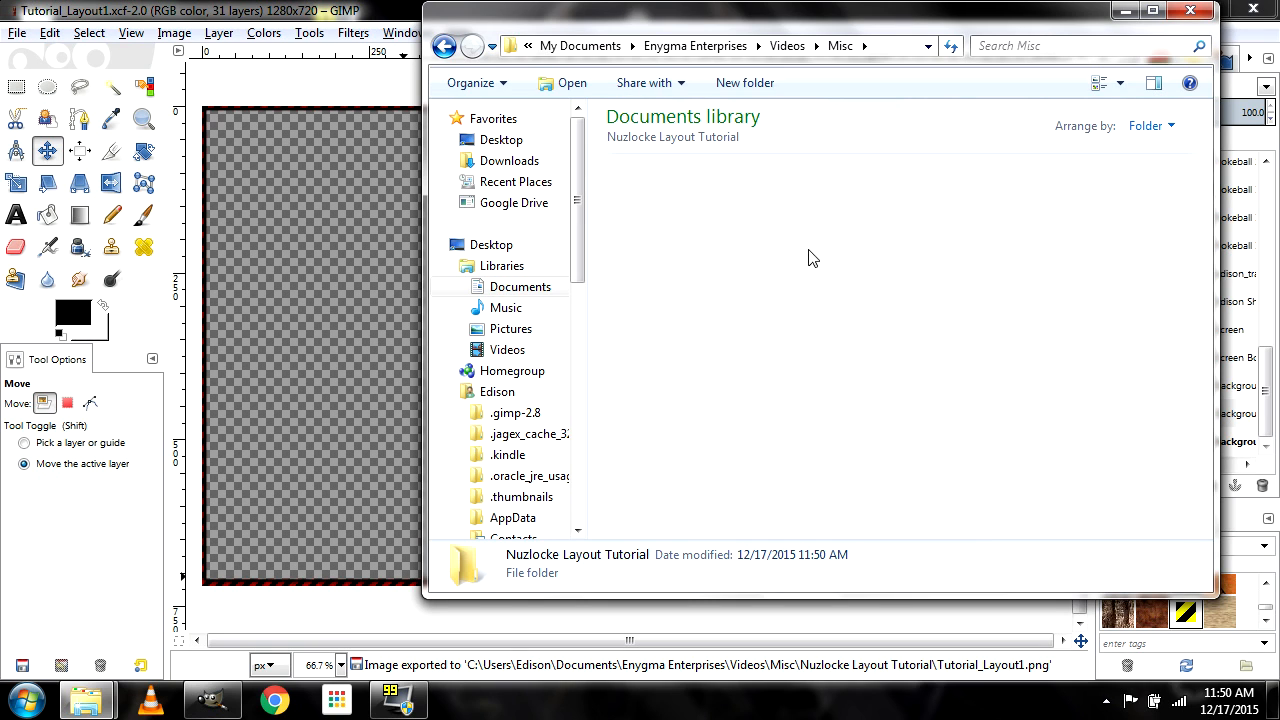
Open the exported Tutorial_Layout1.png in the image viewer to check the layout and close it again
{"action": "left_click", "coordinate": [1000, 181]}
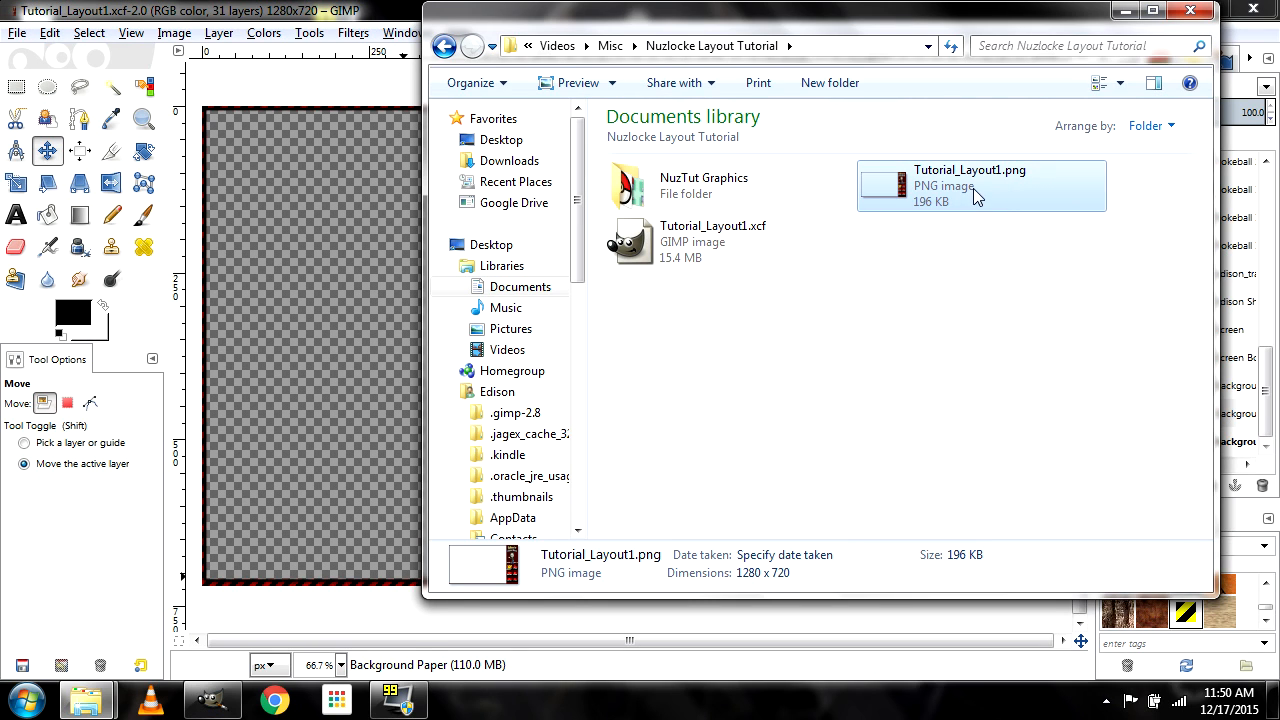
{"action": "double_click", "coordinate": [1000, 185]}
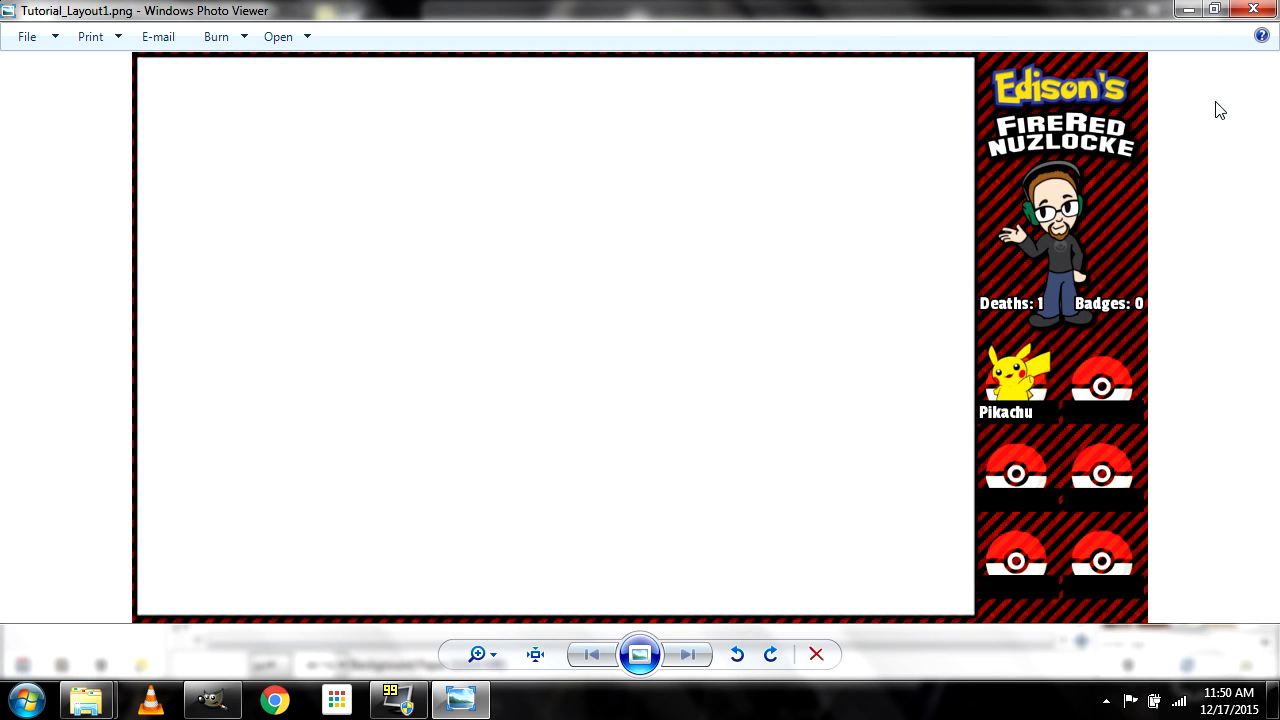
{"action": "left_click", "coordinate": [1253, 9]}
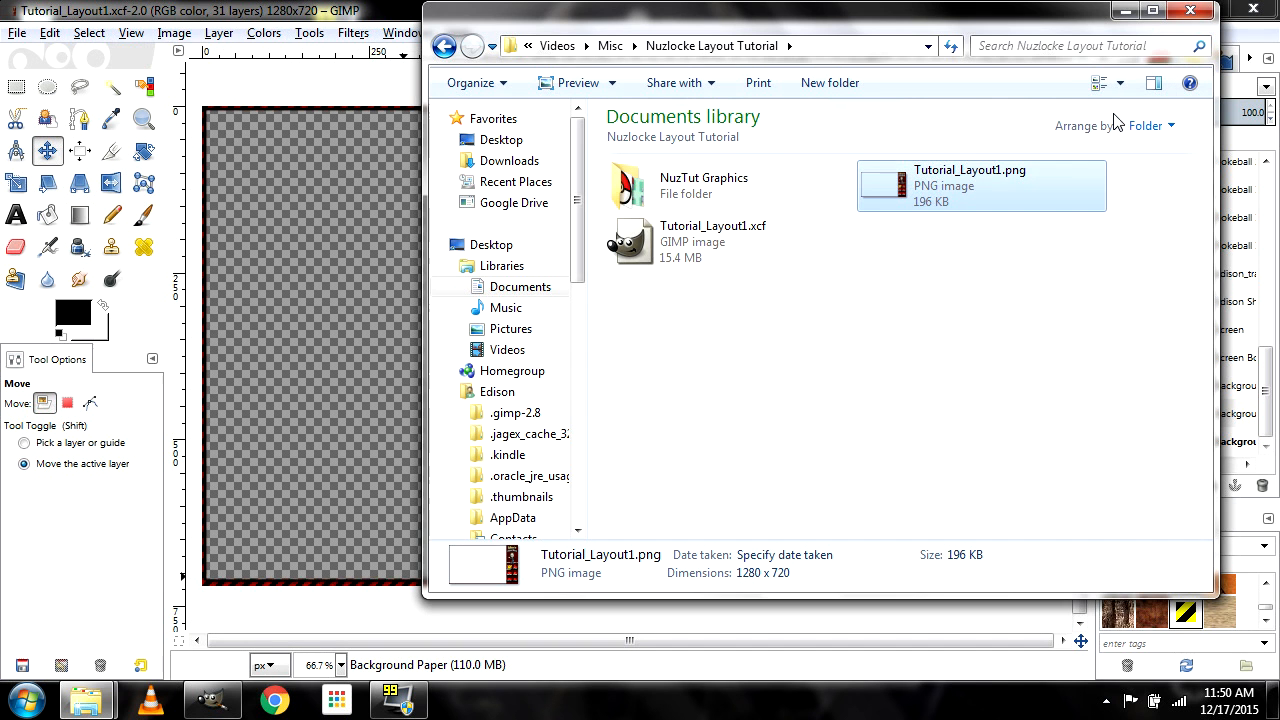
Add 4.png from the Enygma Enterprises > Pokemon Graphics folder to the GIMP layout as a layer directly above the Pikachu graphic
{"action": "left_click", "coordinate": [407, 9]}
{"action": "left_click", "coordinate": [1138, 413]}
{"action": "left_click_drag", "start_coordinate": [1270, 385], "coordinate": [1268, 322]}
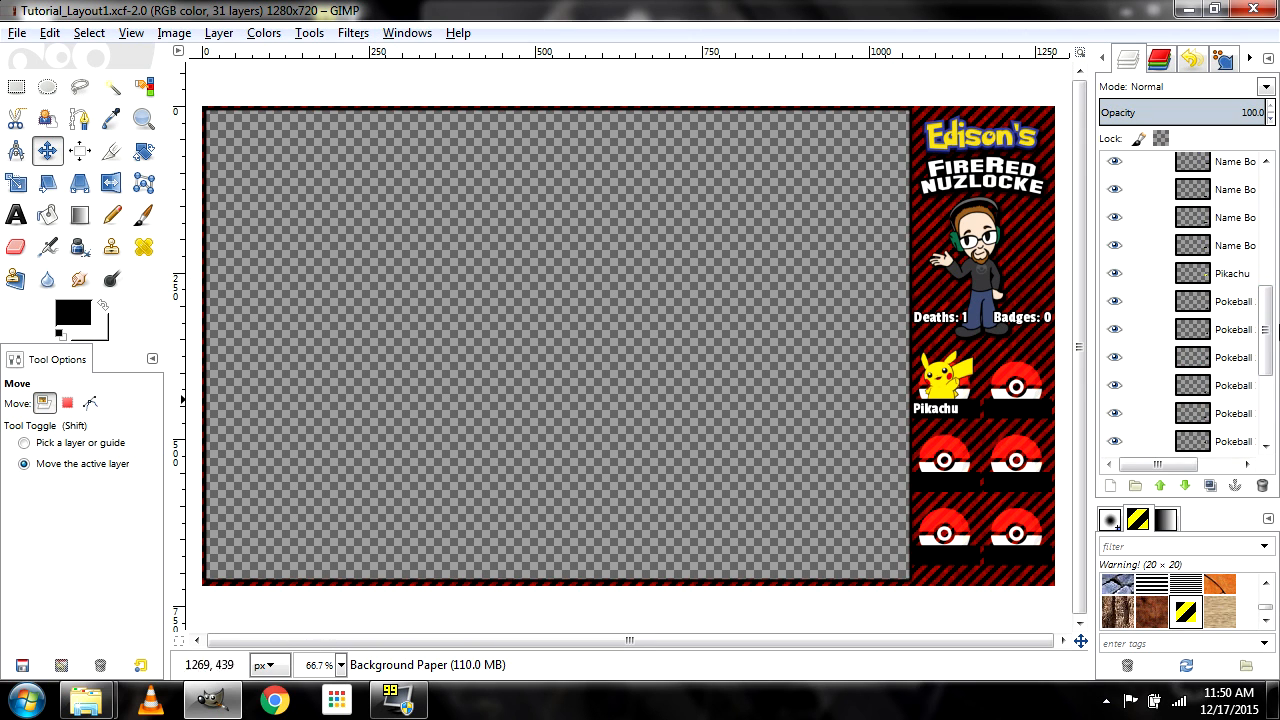
{"action": "left_click", "coordinate": [1232, 273]}
{"action": "left_click", "coordinate": [87, 700]}
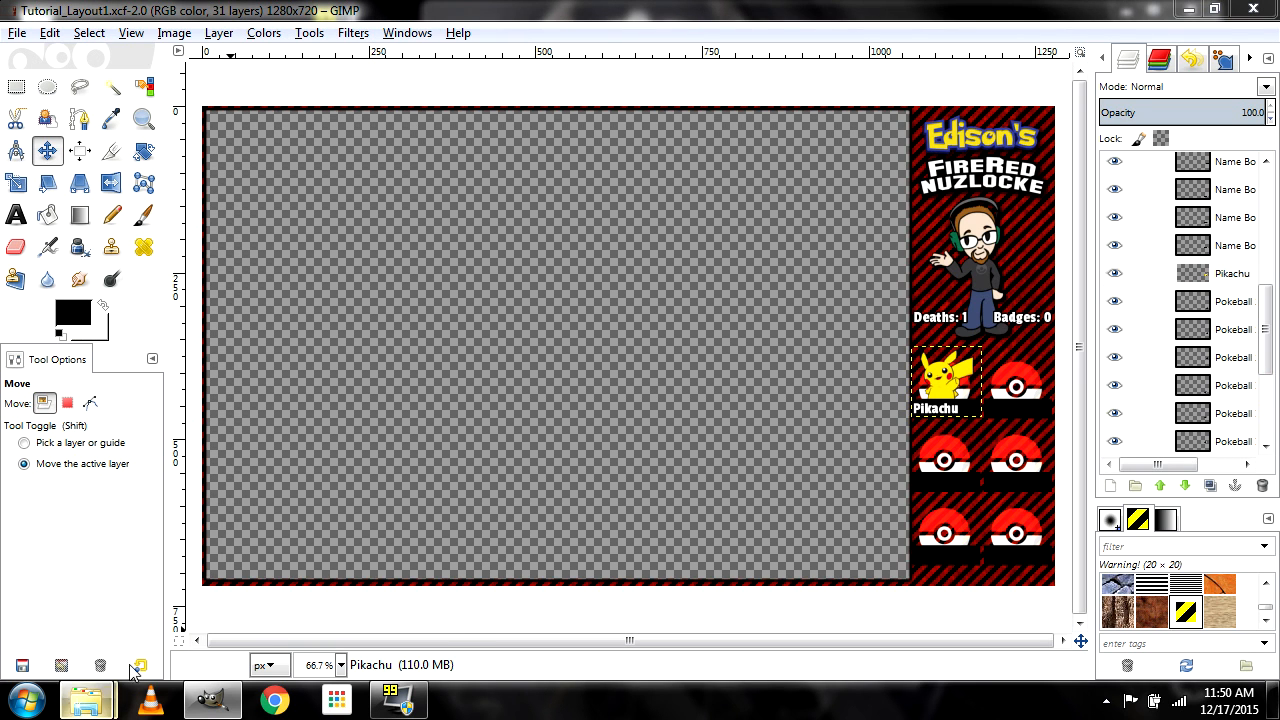
{"action": "left_click", "coordinate": [339, 577]}
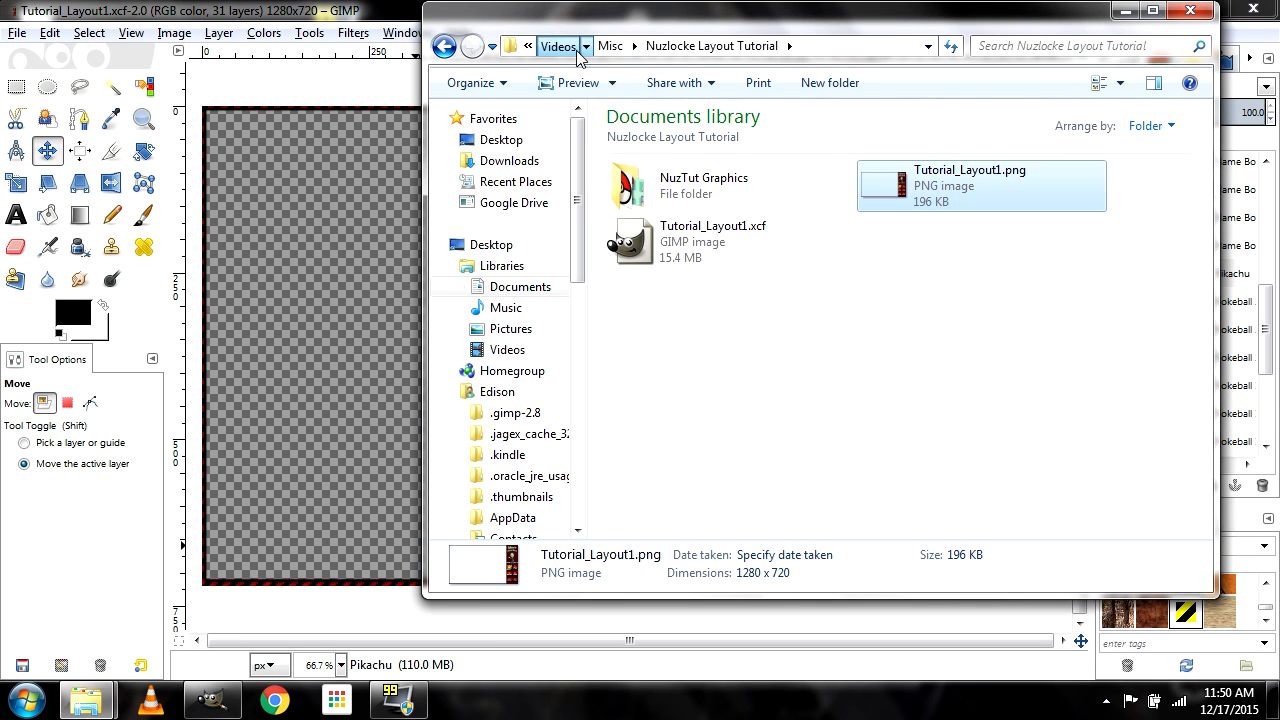
{"action": "left_click", "coordinate": [562, 46]}
{"action": "left_click", "coordinate": [695, 46]}
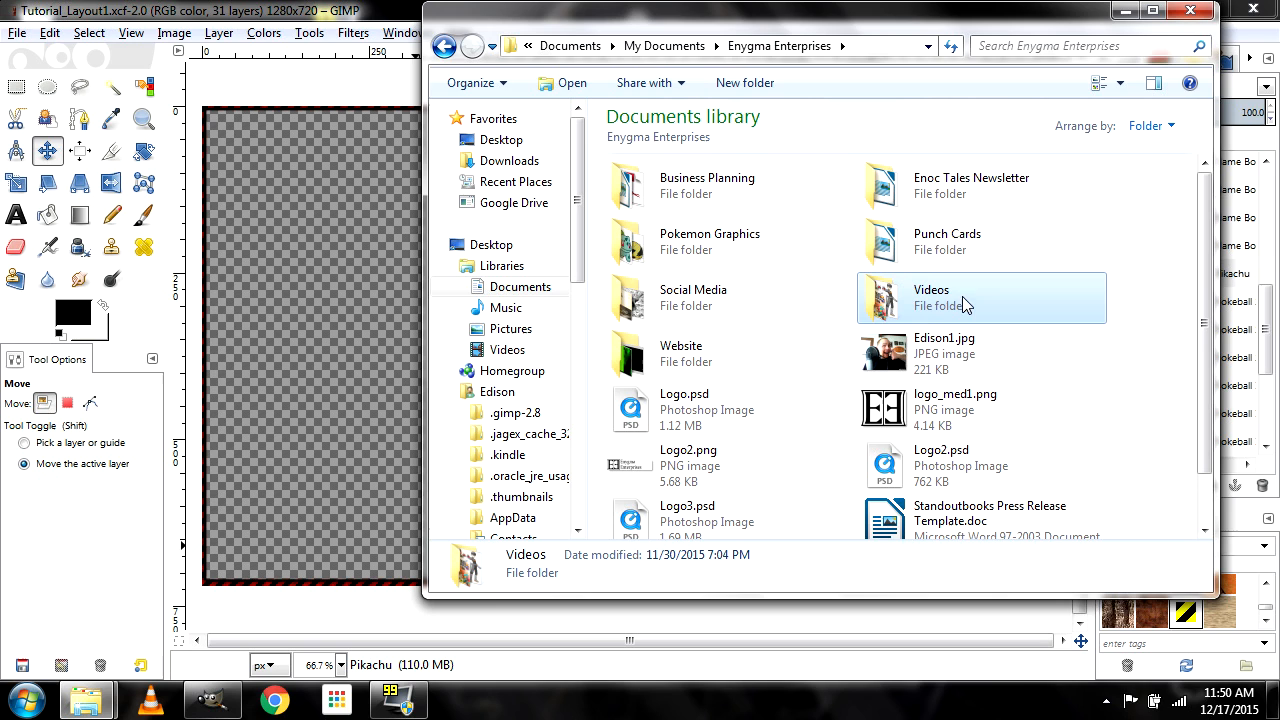
{"action": "double_click", "coordinate": [720, 240]}
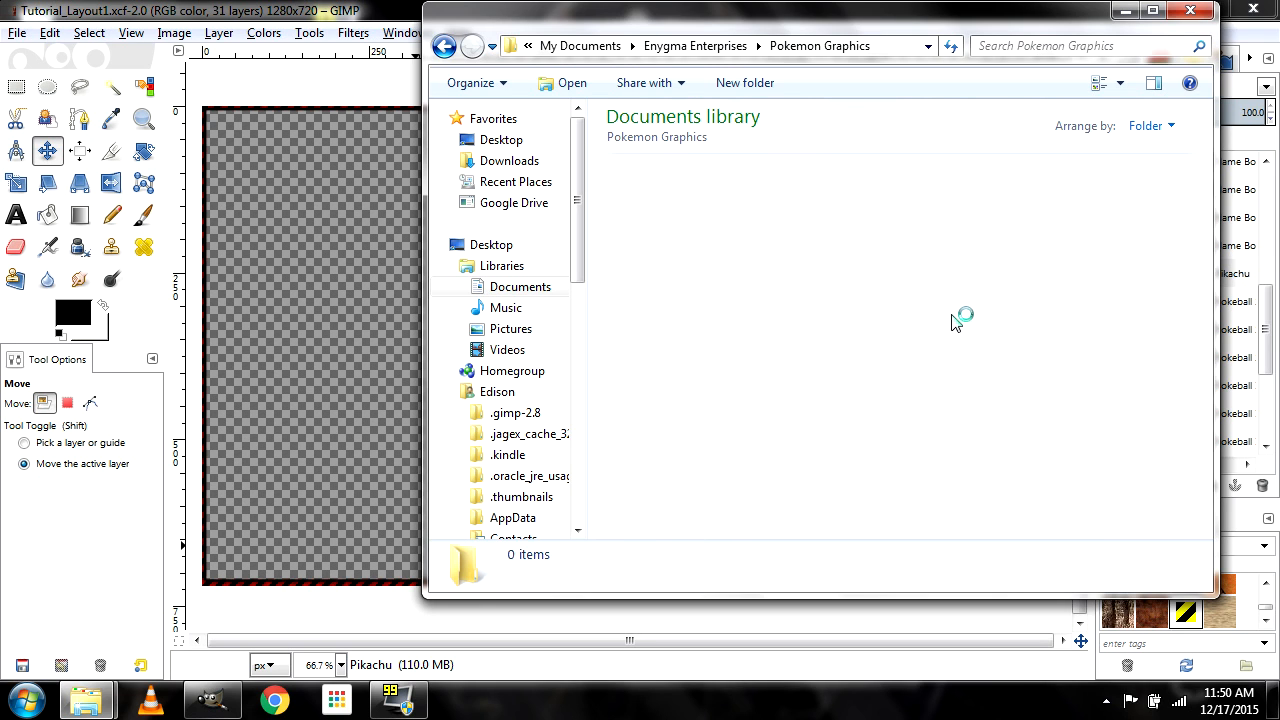
{"action": "left_click", "coordinate": [1020, 302]}
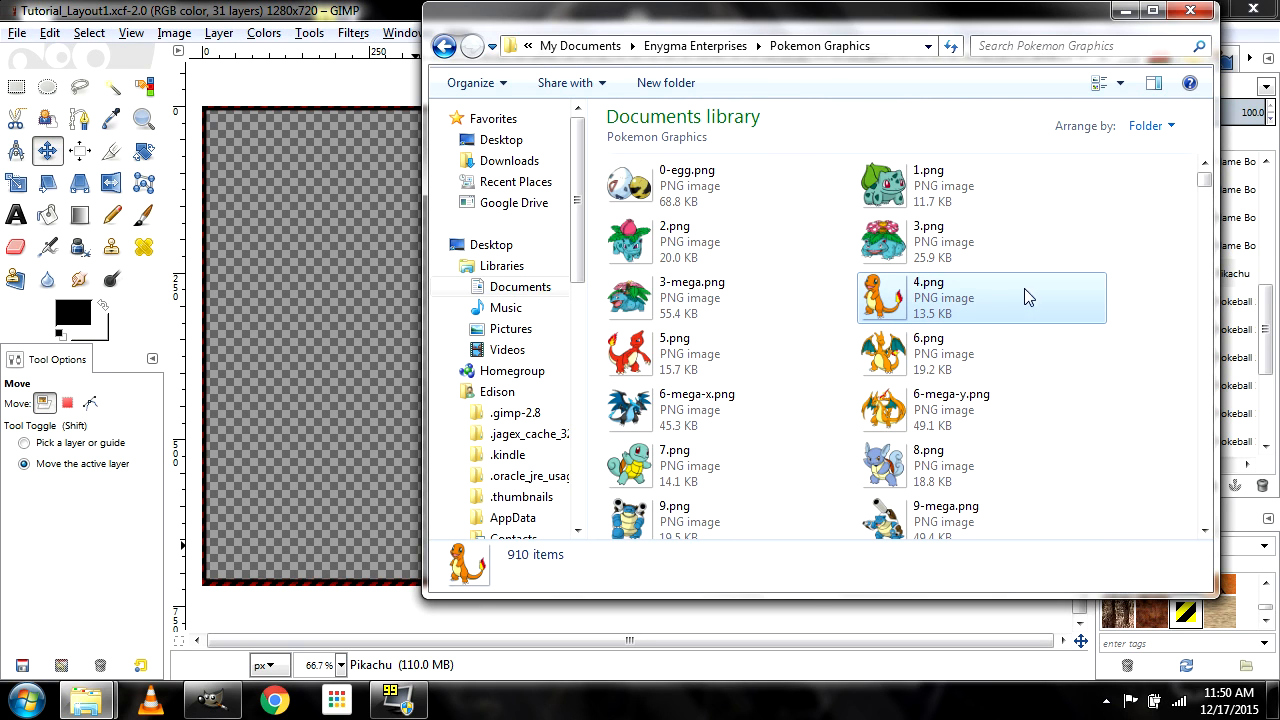
{"action": "left_click_drag", "start_coordinate": [362, 369], "coordinate": [345, 143]}
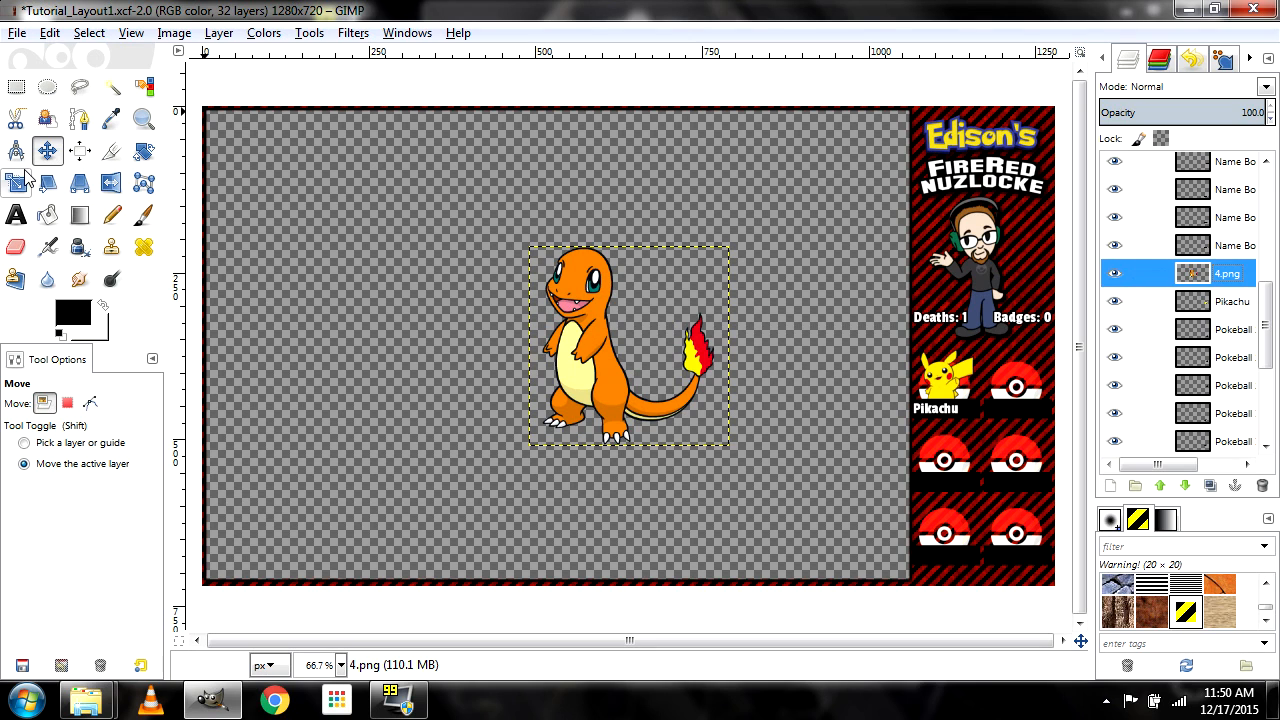
Scale the Charmander graphic down to slot size and position it over the Poké Ball beside Pikachu
{"action": "key", "text": "shift+t"}
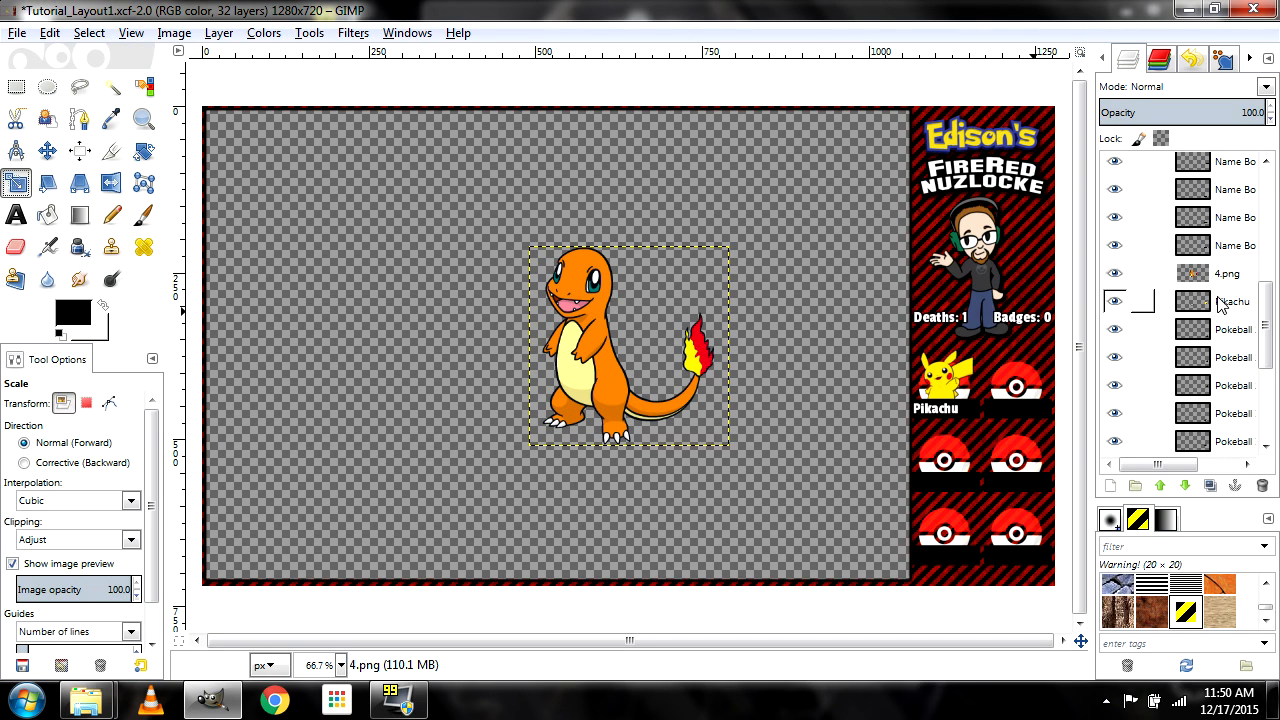
{"action": "left_click", "coordinate": [569, 330]}
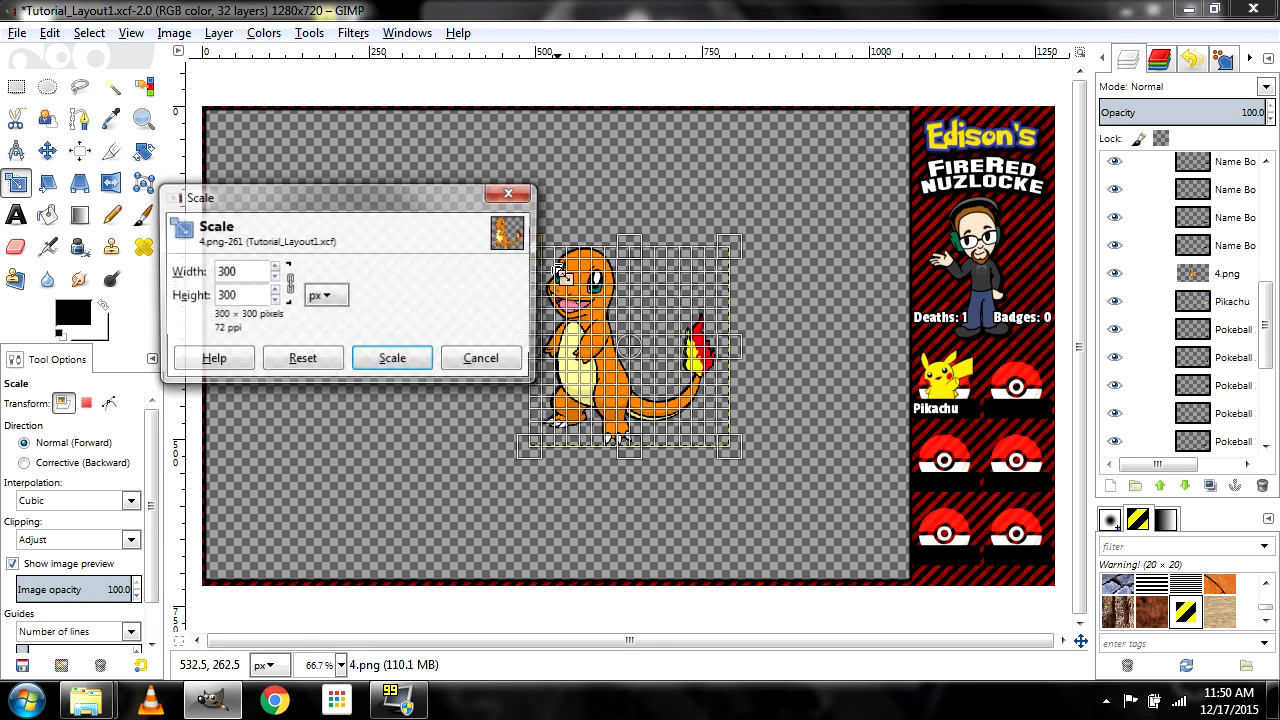
{"action": "left_click_drag", "start_coordinate": [690, 304], "coordinate": [1022, 381]}
{"action": "left_click_drag", "start_coordinate": [967, 332], "coordinate": [1017, 388]}
{"action": "left_click", "coordinate": [393, 359]}
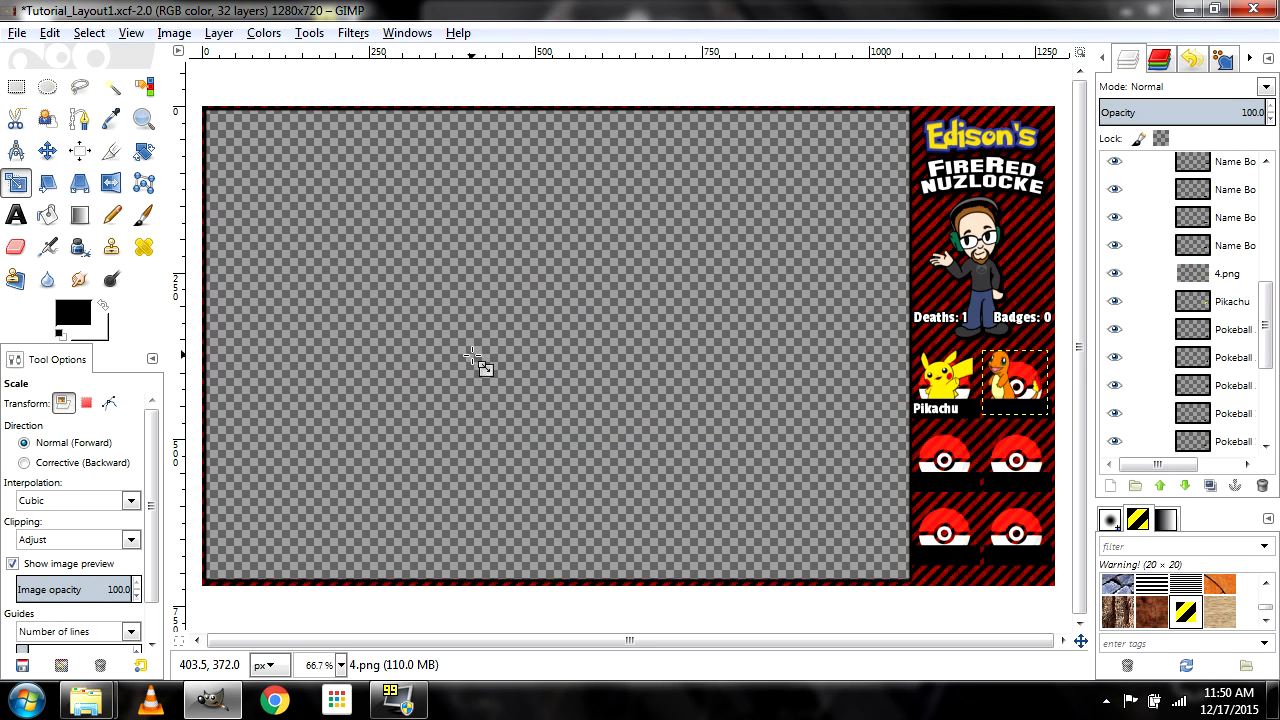
{"action": "left_click", "coordinate": [47, 150]}
{"action": "left_click_drag", "start_coordinate": [1015, 388], "coordinate": [1020, 390]}
Rename the 4.png layer as Charmander
{"action": "double_click", "coordinate": [1226, 273]}
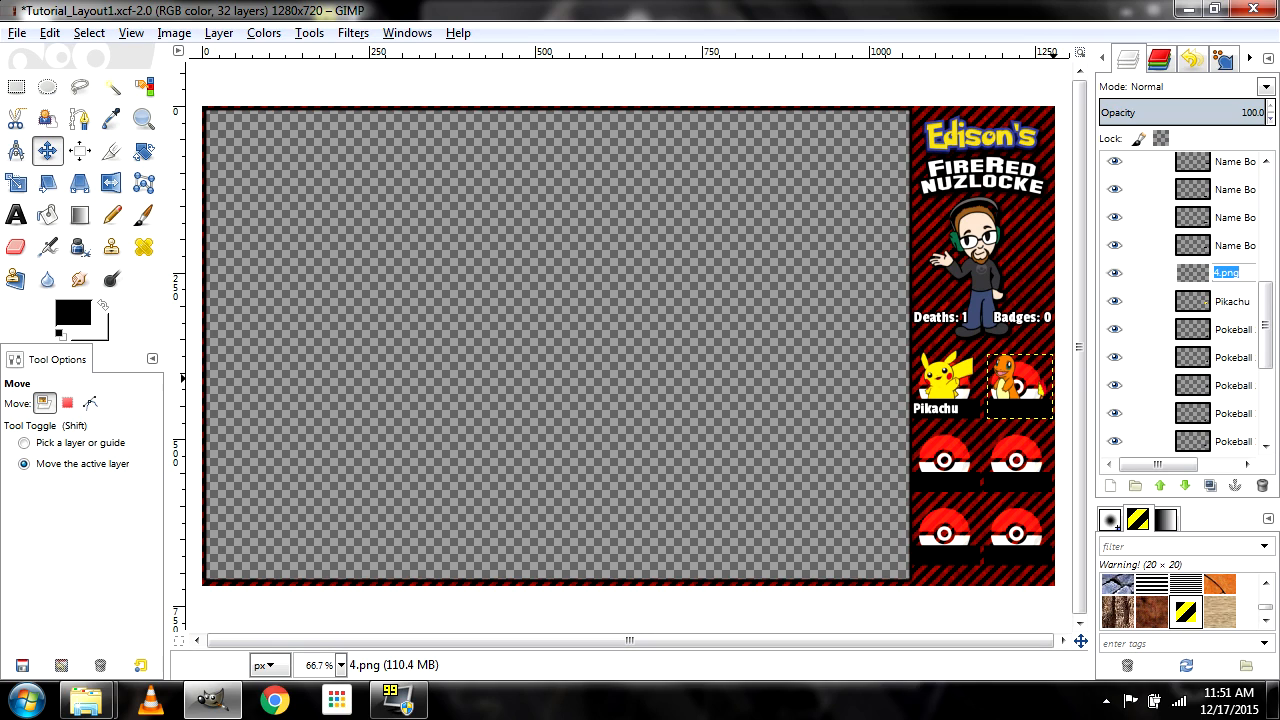
{"action": "type", "text": "Charma"}
{"action": "type", "text": "nder"}
{"action": "key", "text": "Return"}
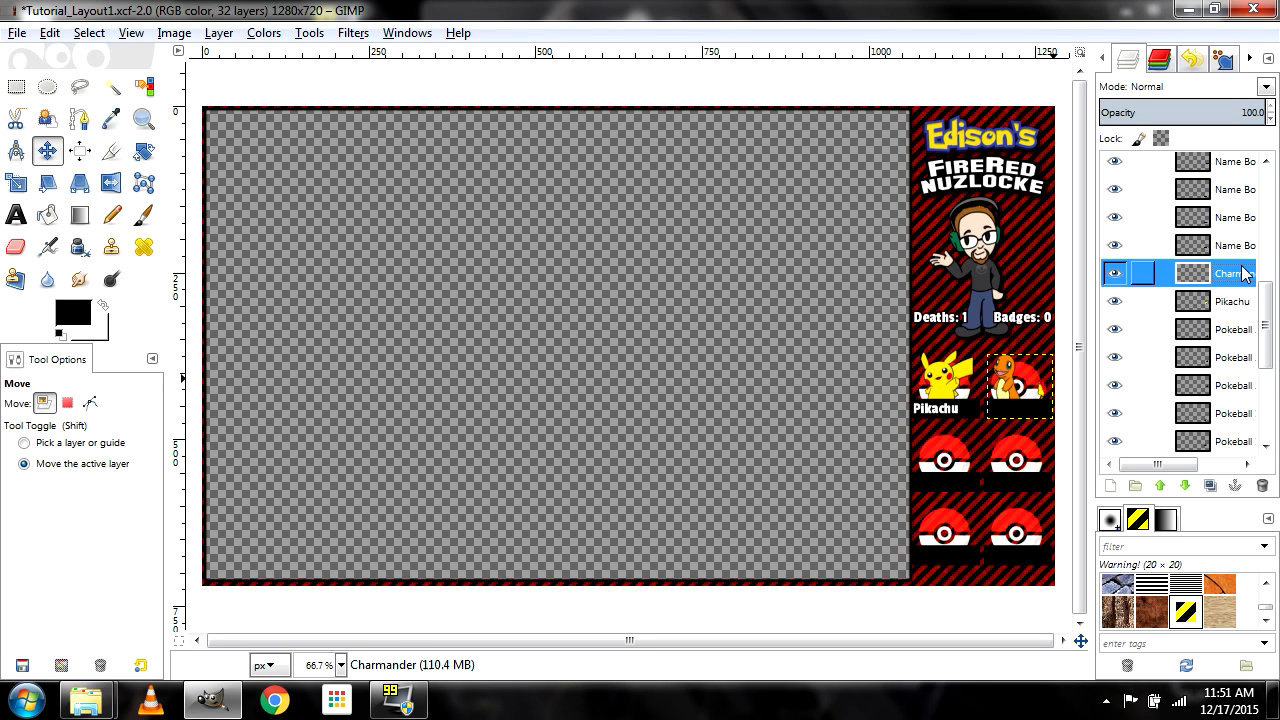
Toggle the hidden Pikachu name layers to identify the one beneath Charmander, leaving only that one additionally shown and selected
{"action": "scroll", "coordinate": [1240, 290], "scroll_direction": "up", "scroll_amount": 5}
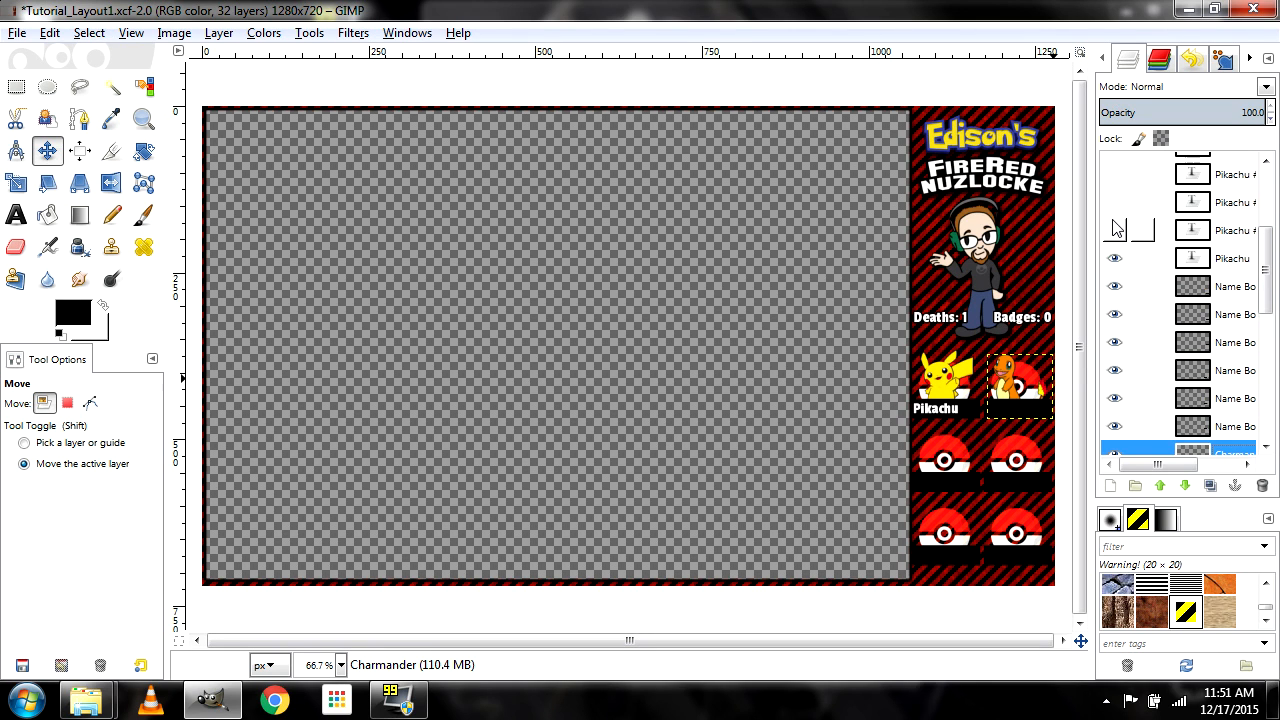
{"action": "left_click", "coordinate": [1115, 231]}
{"action": "left_click", "coordinate": [1115, 231]}
{"action": "scroll", "coordinate": [1115, 238], "scroll_direction": "up", "scroll_amount": 1}
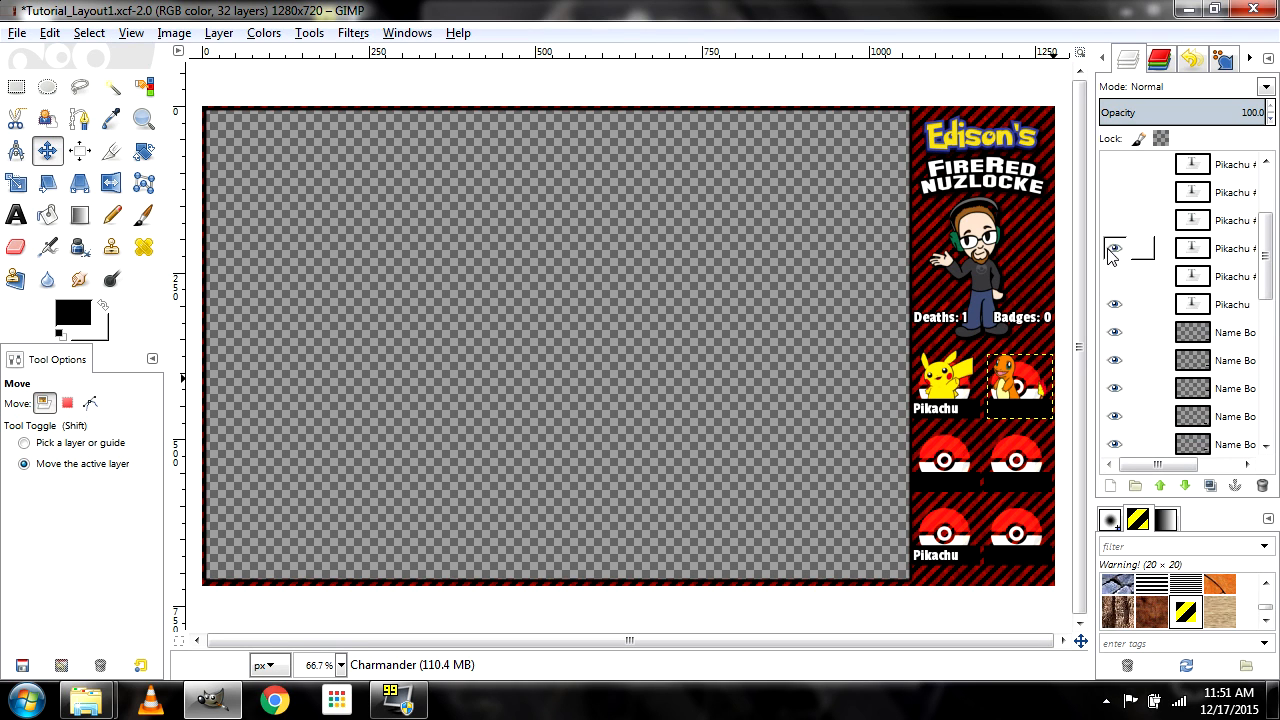
{"action": "left_click", "coordinate": [1115, 192]}
{"action": "left_click", "coordinate": [1115, 192]}
{"action": "left_click", "coordinate": [1115, 164]}
{"action": "scroll", "coordinate": [1118, 176], "scroll_direction": "up", "scroll_amount": 3}
{"action": "left_click", "coordinate": [1115, 300]}
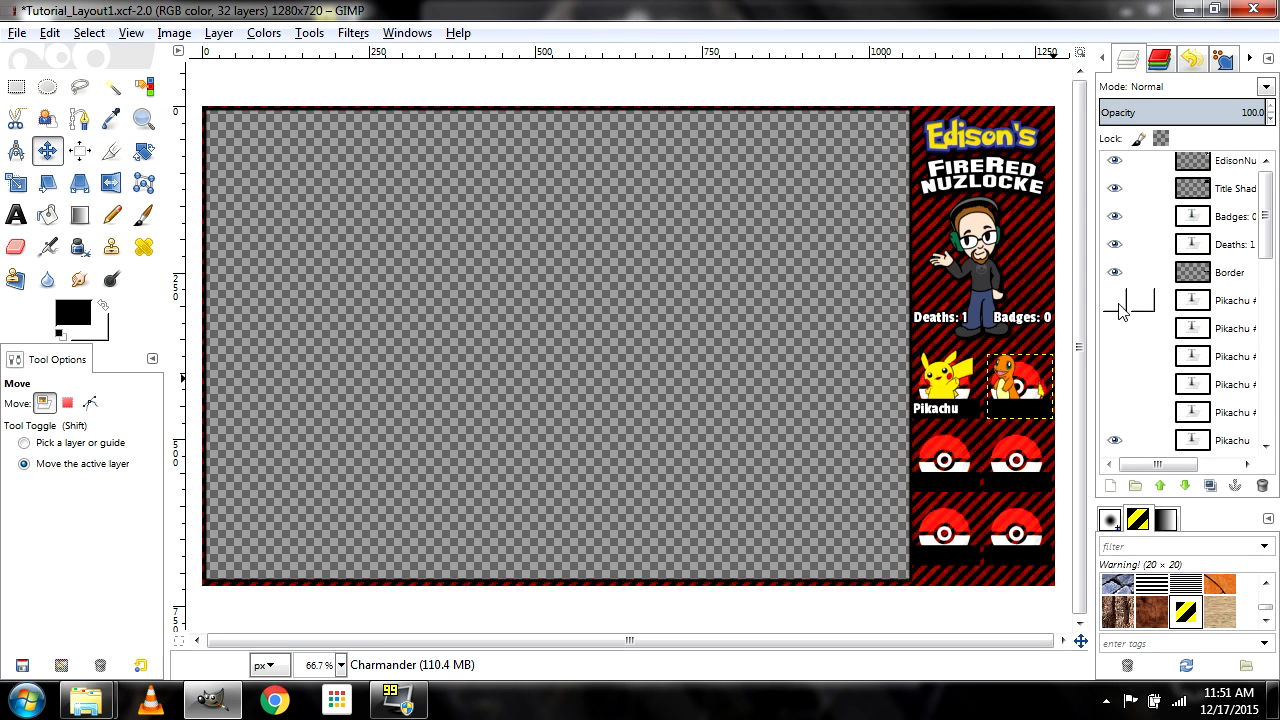
{"action": "left_click", "coordinate": [1116, 413]}
{"action": "left_click", "coordinate": [1116, 413]}
{"action": "scroll", "coordinate": [1121, 424], "scroll_direction": "down", "scroll_amount": 1}
{"action": "left_click", "coordinate": [1116, 341]}
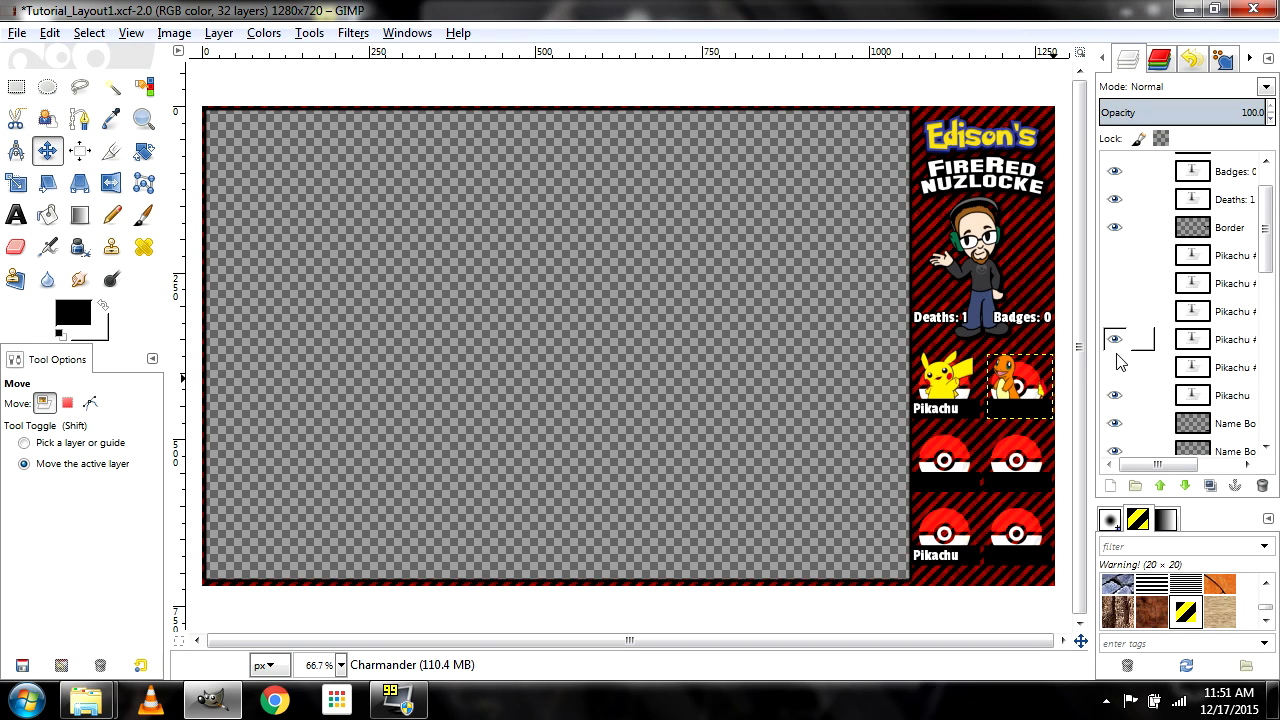
{"action": "left_click", "coordinate": [1116, 343]}
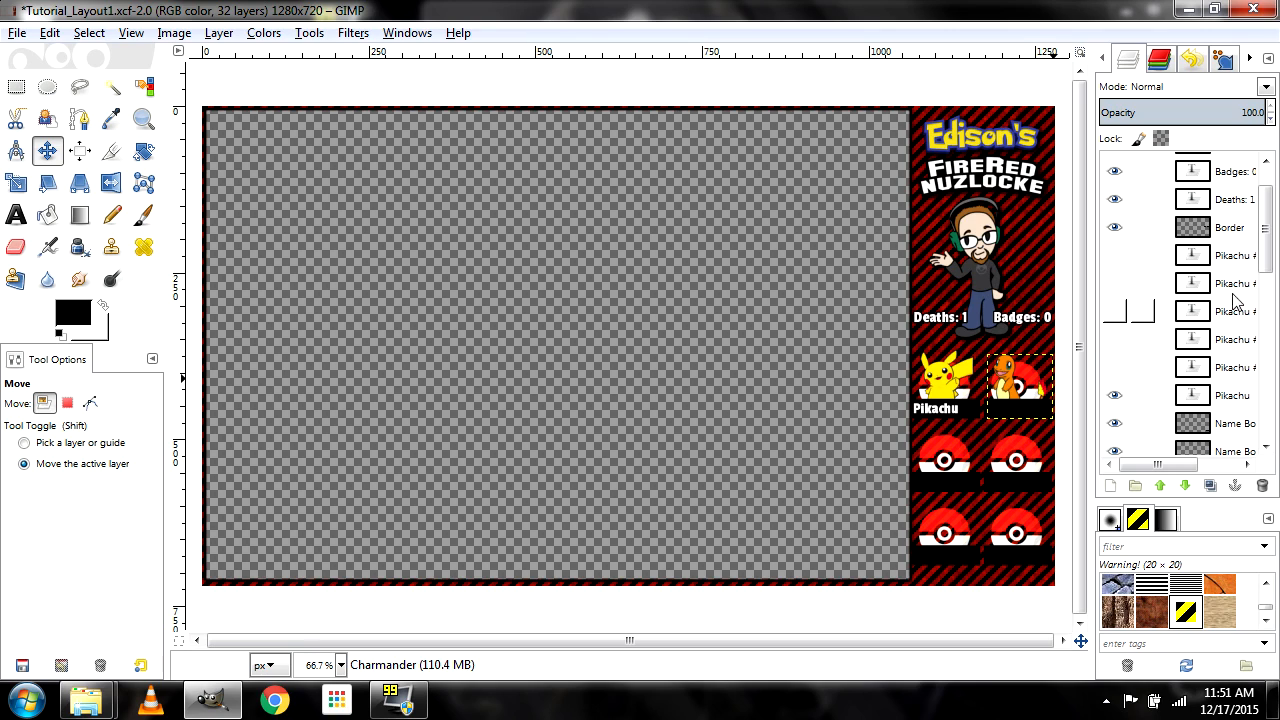
{"action": "left_click", "coordinate": [1114, 256]}
{"action": "left_click", "coordinate": [1114, 256]}
{"action": "left_click", "coordinate": [1114, 284]}
{"action": "left_click", "coordinate": [1114, 312]}
{"action": "left_click", "coordinate": [1114, 284]}
{"action": "left_click", "coordinate": [1232, 312]}
Replace the Pikachu name text beneath the Charmander graphic with "Charmander"
{"action": "key", "text": "t"}
{"action": "left_click_drag", "start_coordinate": [997, 412], "coordinate": [1053, 418]}
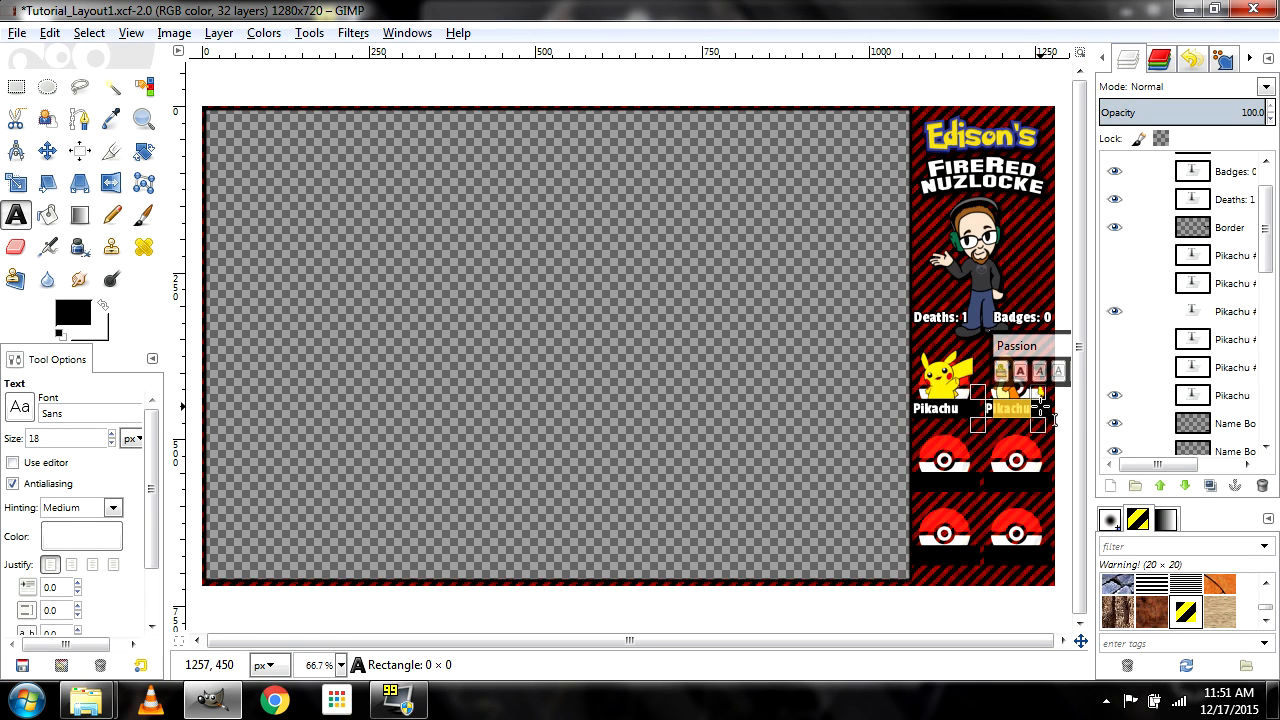
{"action": "type", "text": "Charman"}
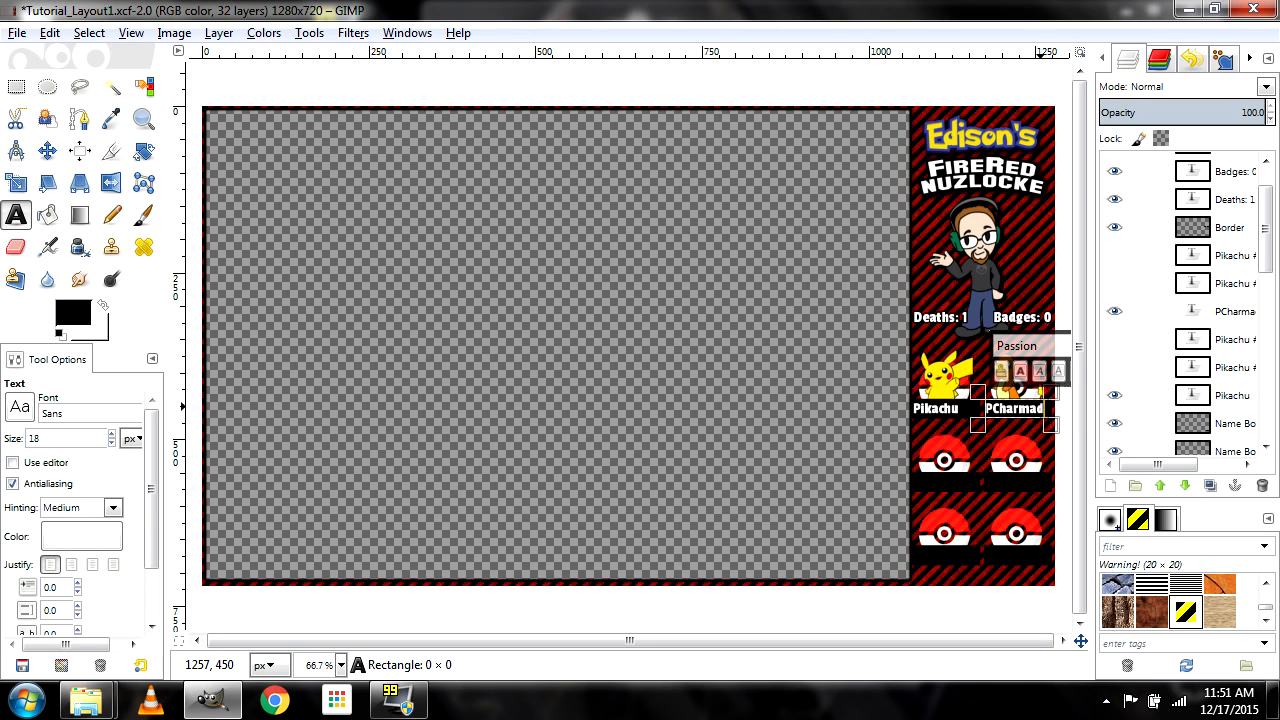
{"action": "type", "text": "der"}
{"action": "left_click", "coordinate": [995, 409]}
{"action": "key", "text": "BackSpace"}
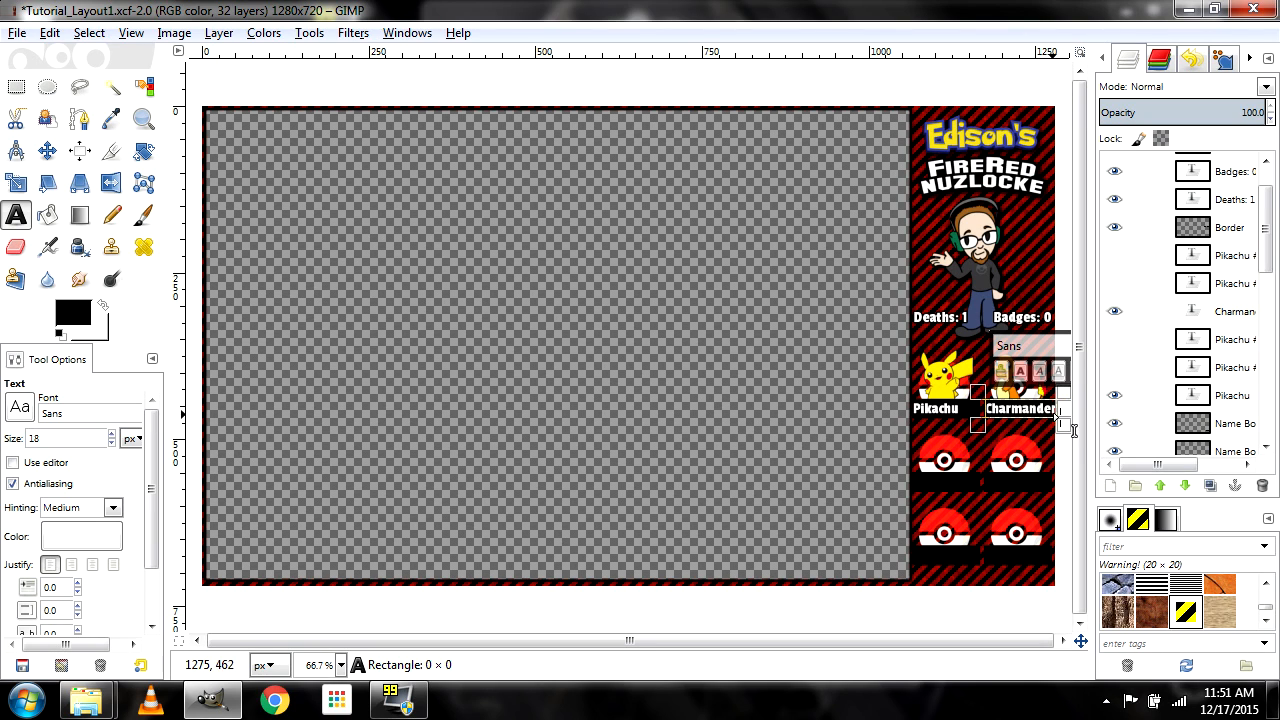
Select the whole Charmander name text and set its font size to 22
{"action": "left_click", "coordinate": [47, 150]}
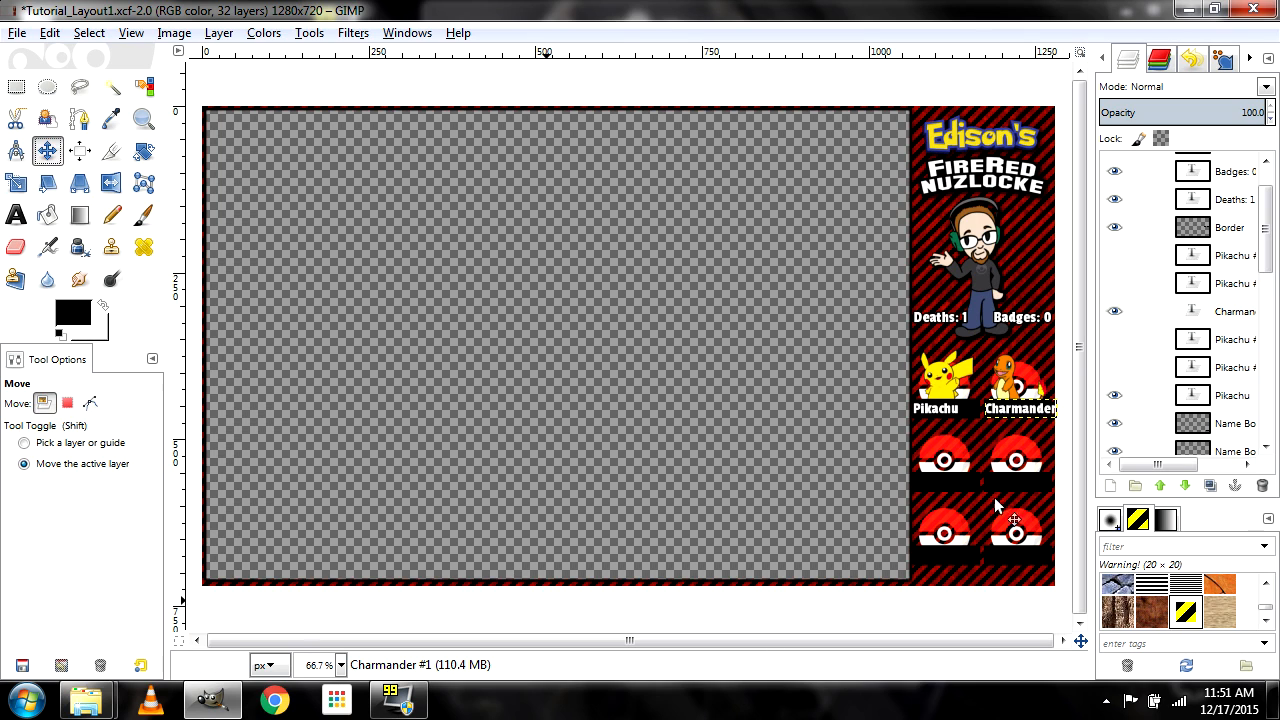
{"action": "scroll", "coordinate": [1027, 455], "scroll_direction": "up", "scroll_amount": 1}
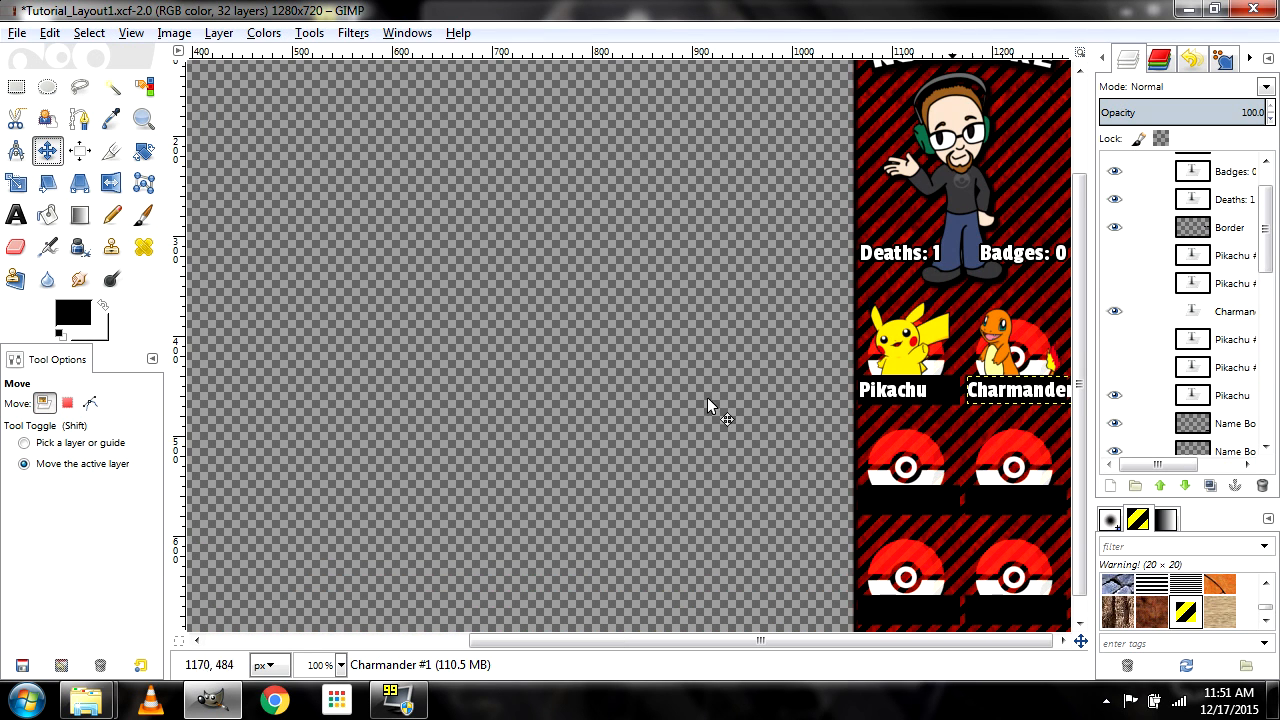
{"action": "left_click", "coordinate": [22, 217]}
{"action": "left_click", "coordinate": [1025, 390]}
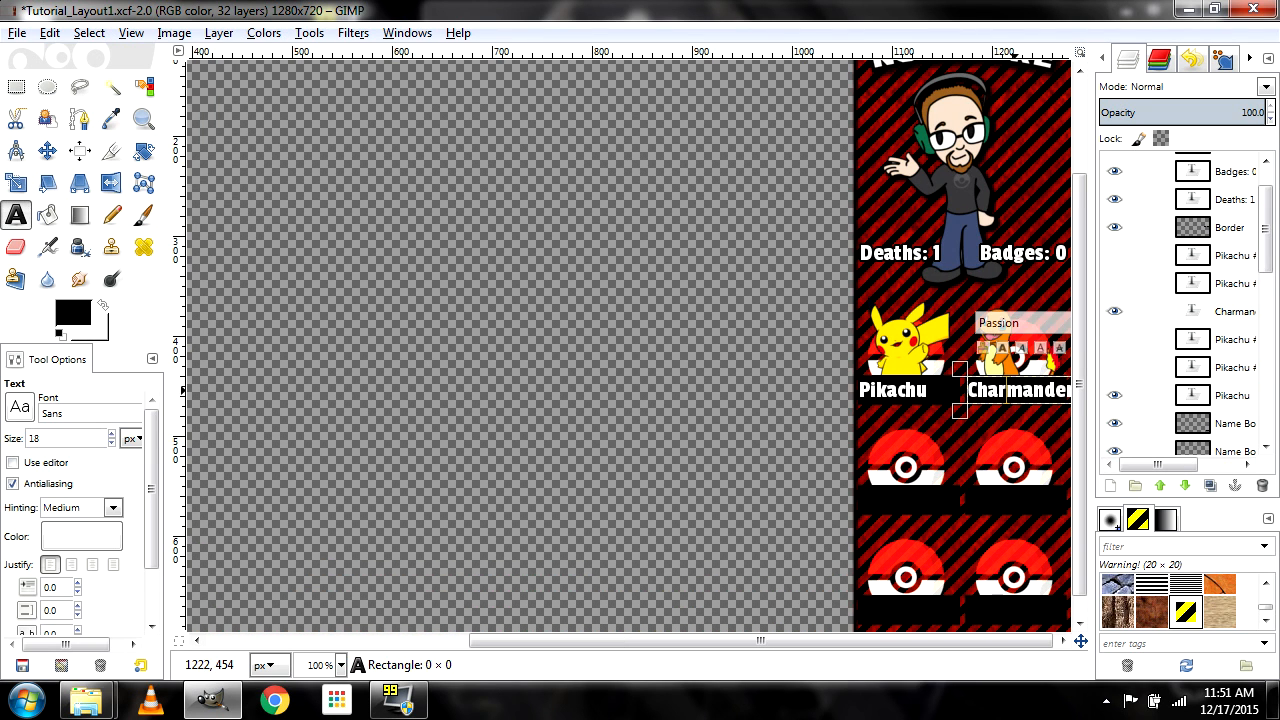
{"action": "double_click", "coordinate": [1025, 390]}
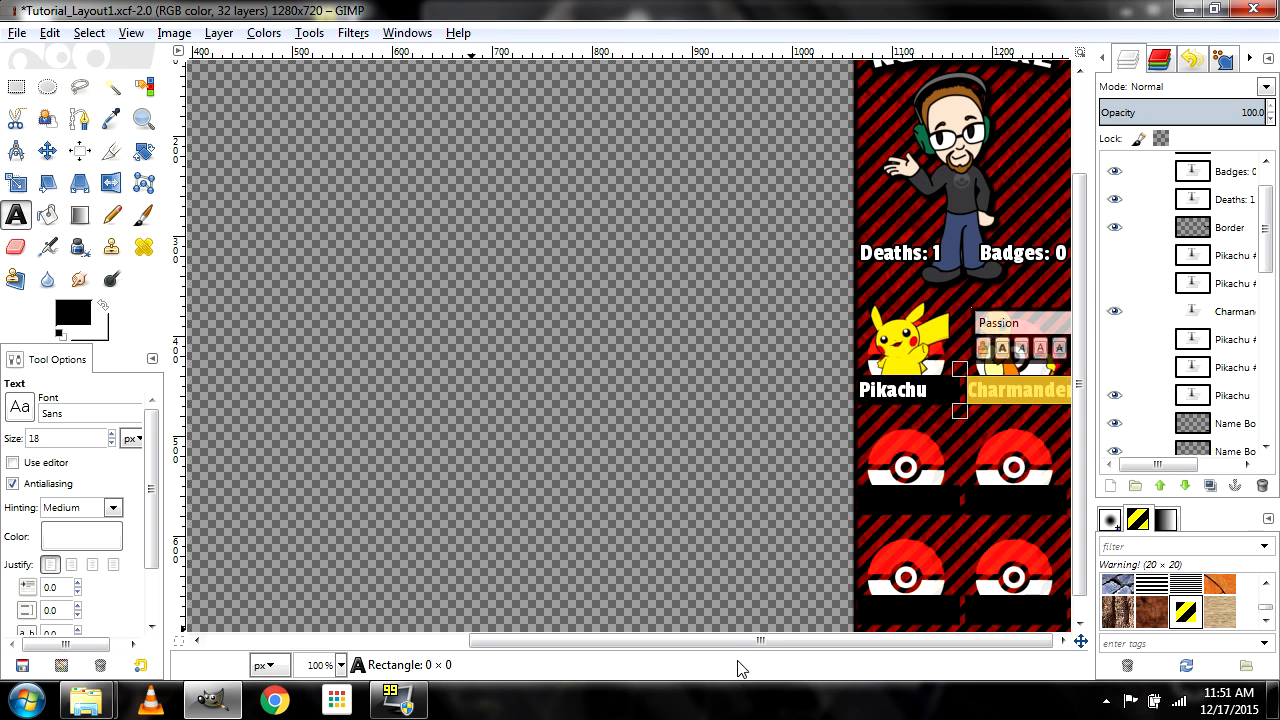
{"action": "left_click", "coordinate": [1008, 390]}
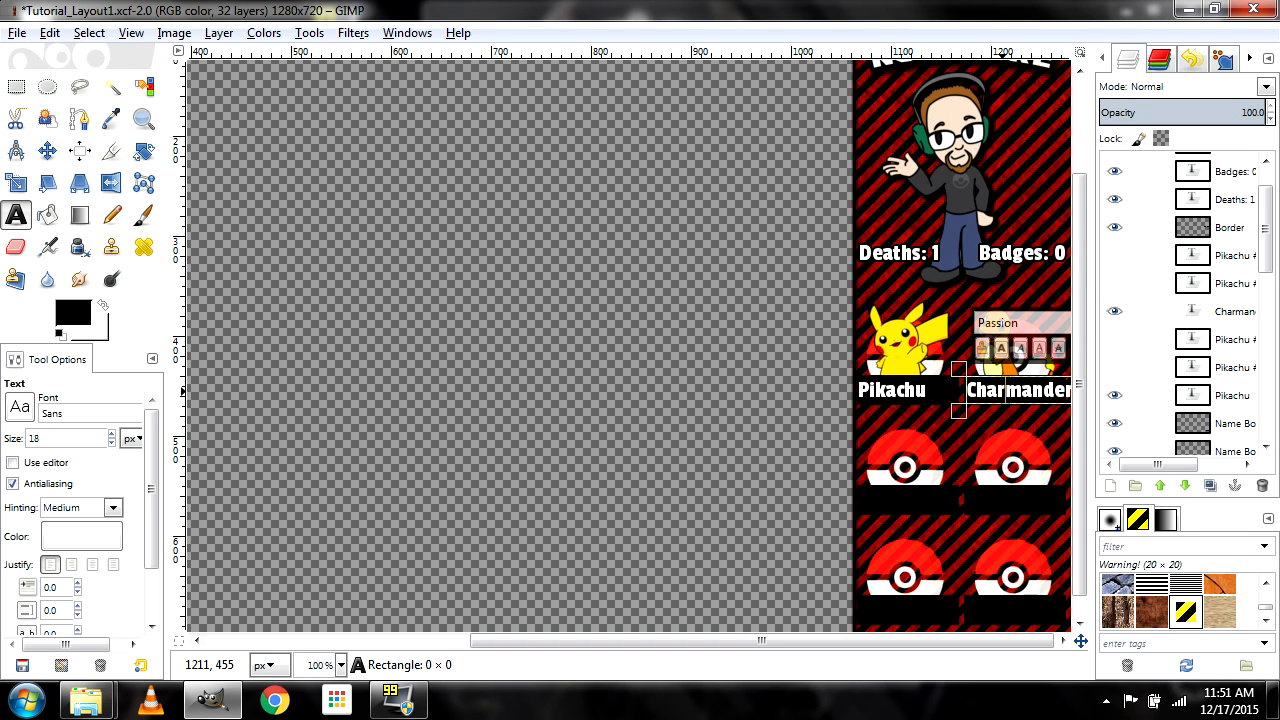
{"action": "left_click_drag", "start_coordinate": [1081, 640], "coordinate": [1050, 625]}
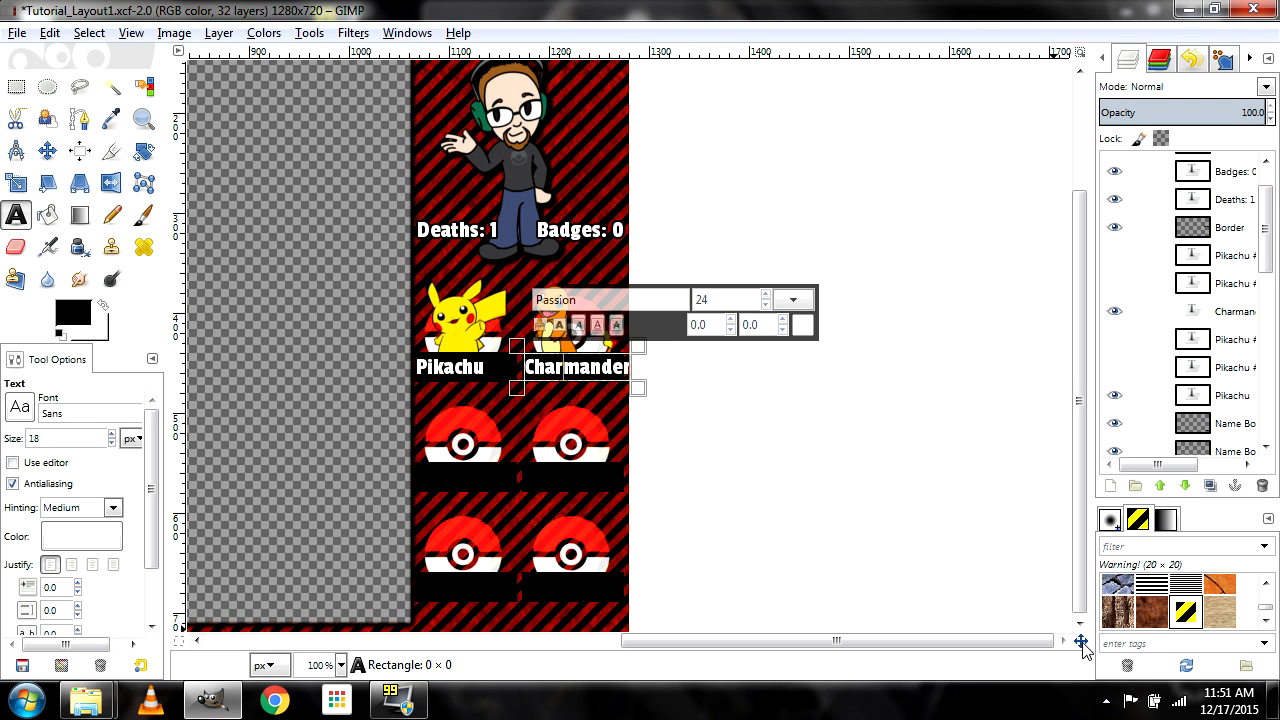
{"action": "left_click_drag", "start_coordinate": [1082, 642], "coordinate": [1089, 645]}
{"action": "left_click_drag", "start_coordinate": [990, 641], "coordinate": [1091, 645]}
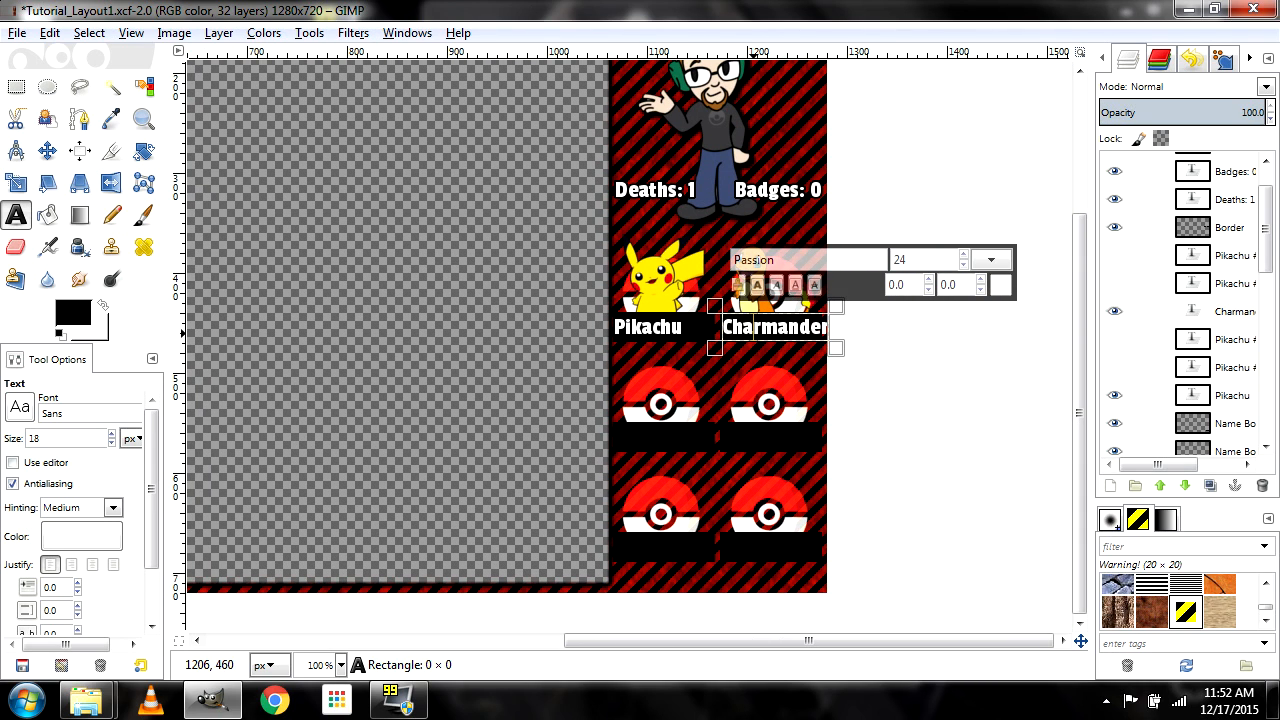
{"action": "double_click", "coordinate": [764, 330]}
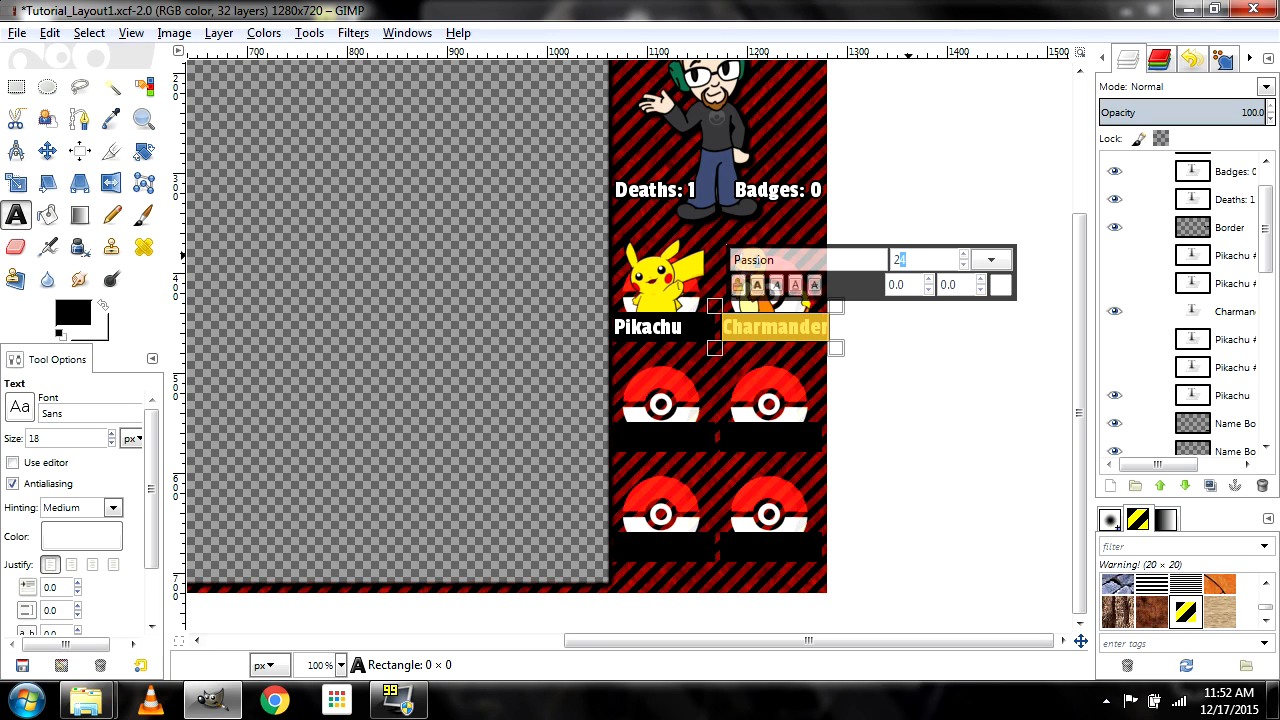
{"action": "key", "text": "Return"}
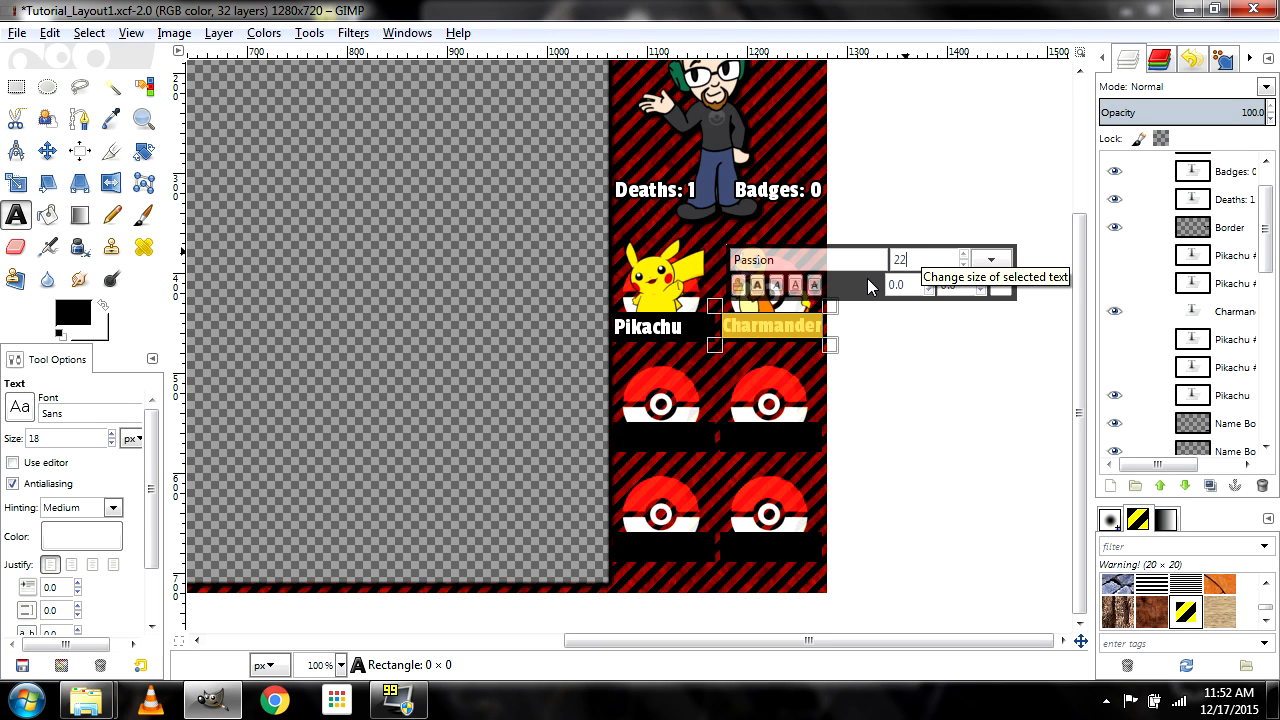
Reduce the Charmander name's font size further to 20
{"action": "left_click", "coordinate": [785, 329]}
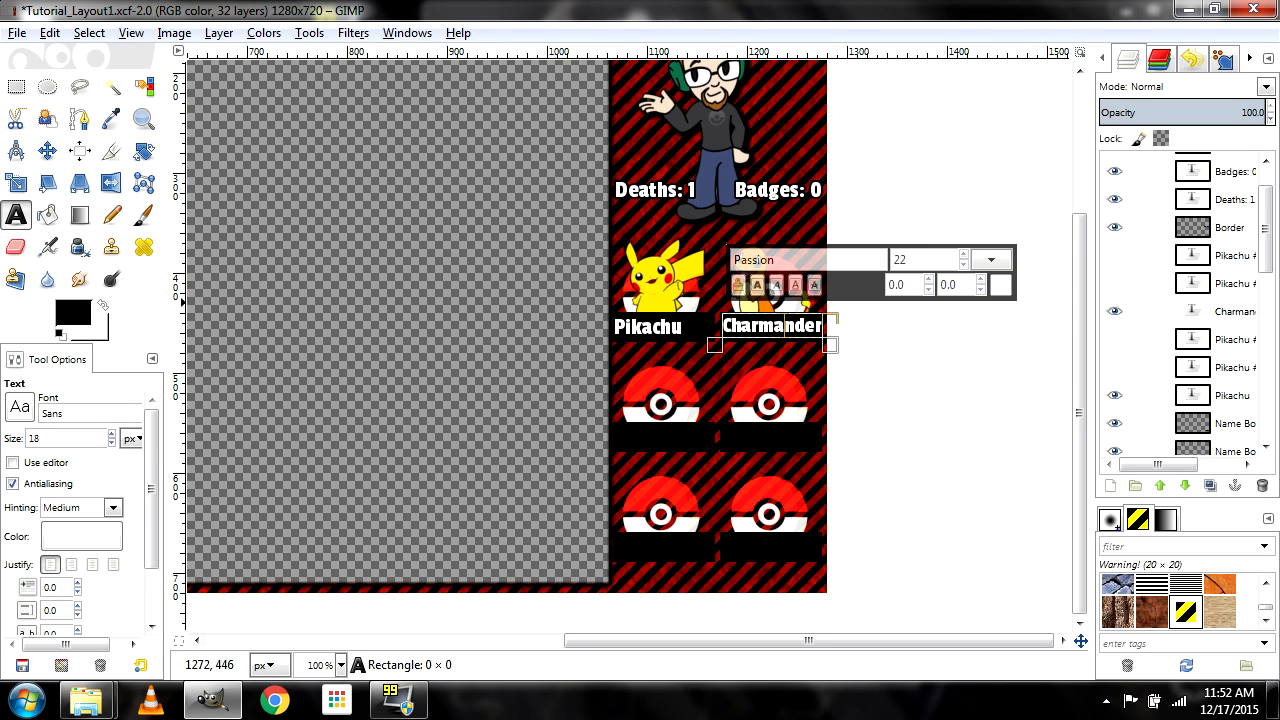
{"action": "left_click_drag", "start_coordinate": [907, 260], "coordinate": [900, 260]}
{"action": "double_click", "coordinate": [760, 330]}
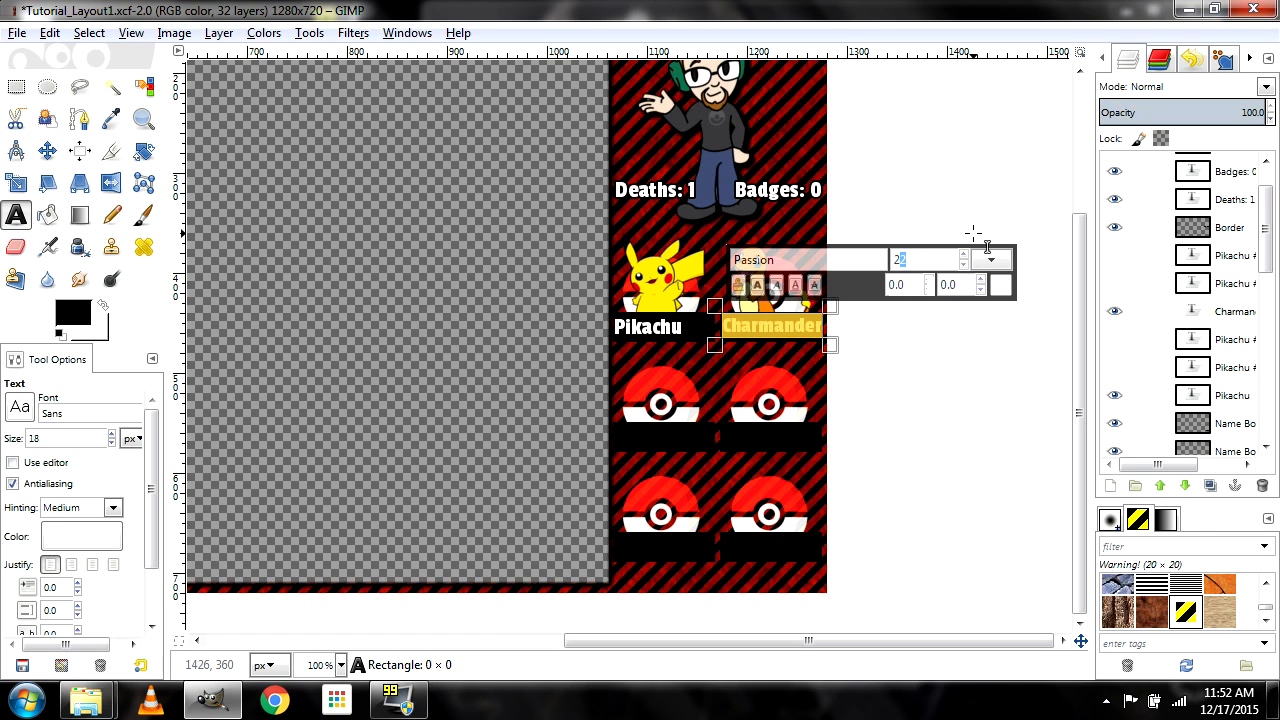
{"action": "type", "text": "0"}
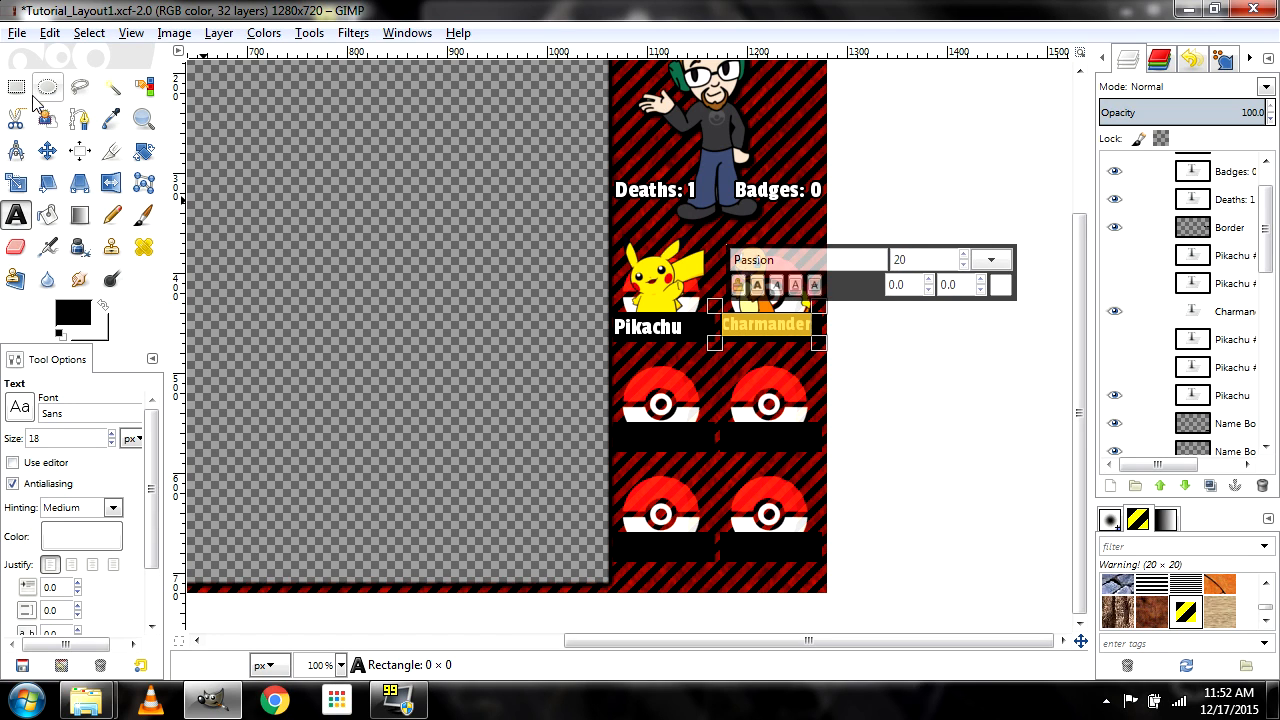
Move the Charmander name text down a few pixels so it lines up with the Pikachu name
{"action": "type", "text": "m"}
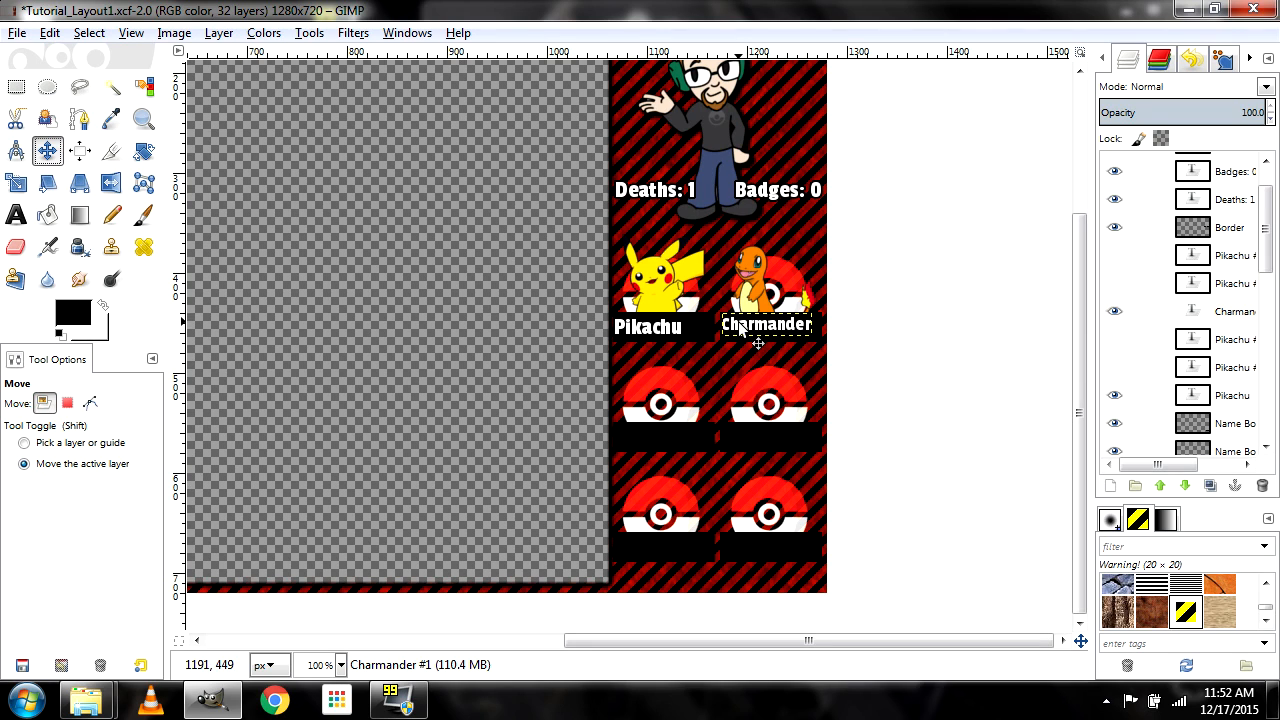
{"action": "key", "text": "Down"}
{"action": "key", "text": "Down"}
{"action": "key", "text": "Down"}
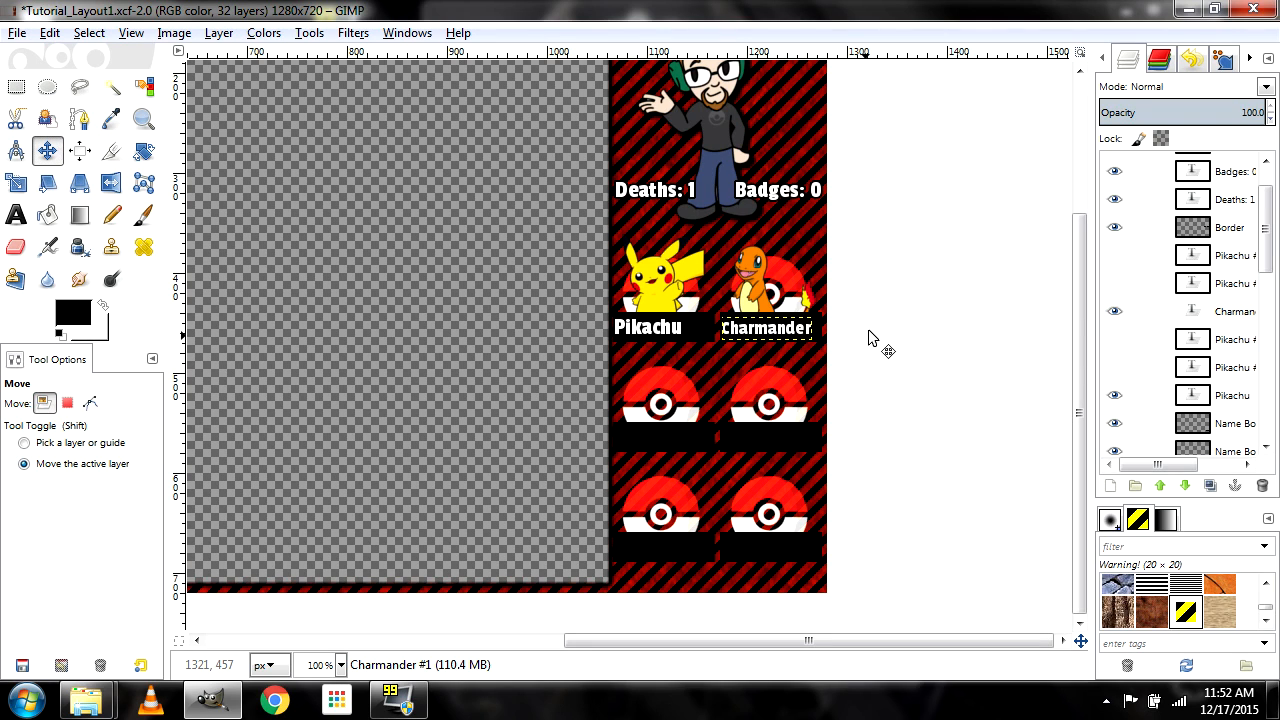
{"action": "key", "text": "Down"}
Select the white Background layer at the very bottom of the layer stack and save the project
{"action": "scroll", "coordinate": [1222, 390], "scroll_direction": "down", "scroll_amount": 5}
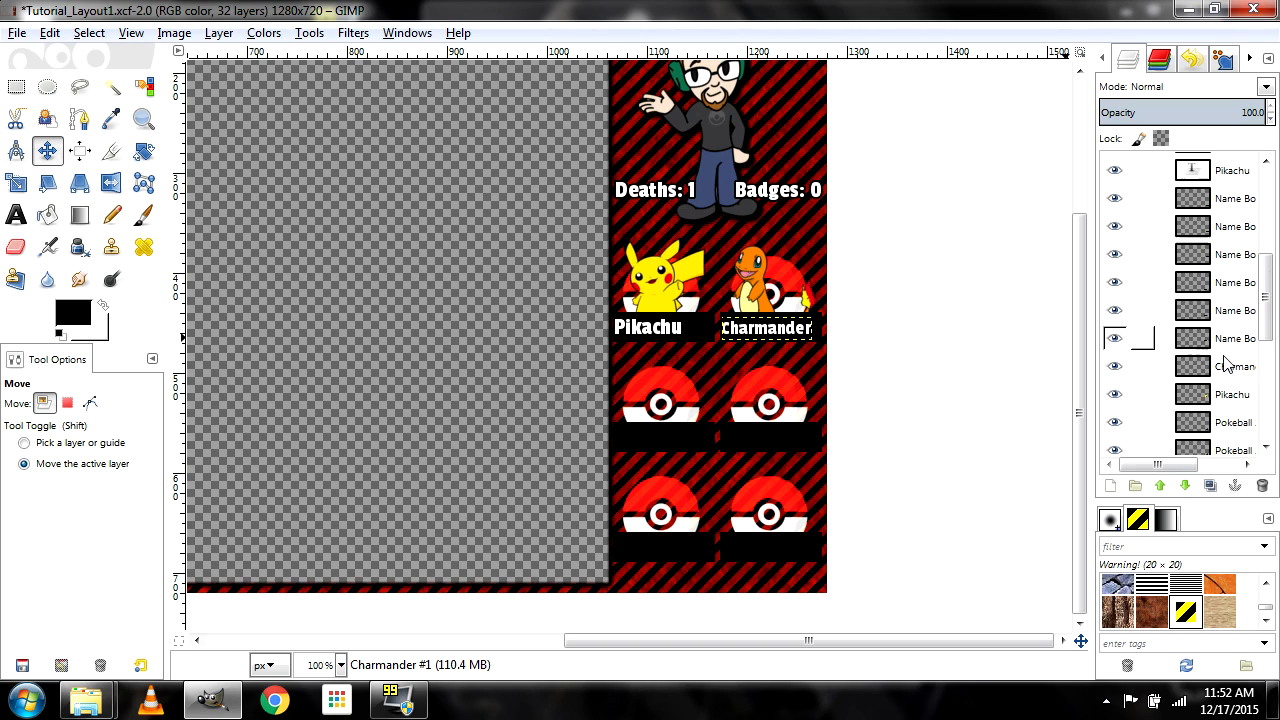
{"action": "scroll", "coordinate": [1222, 400], "scroll_direction": "down", "scroll_amount": 3}
{"action": "left_click", "coordinate": [1228, 441]}
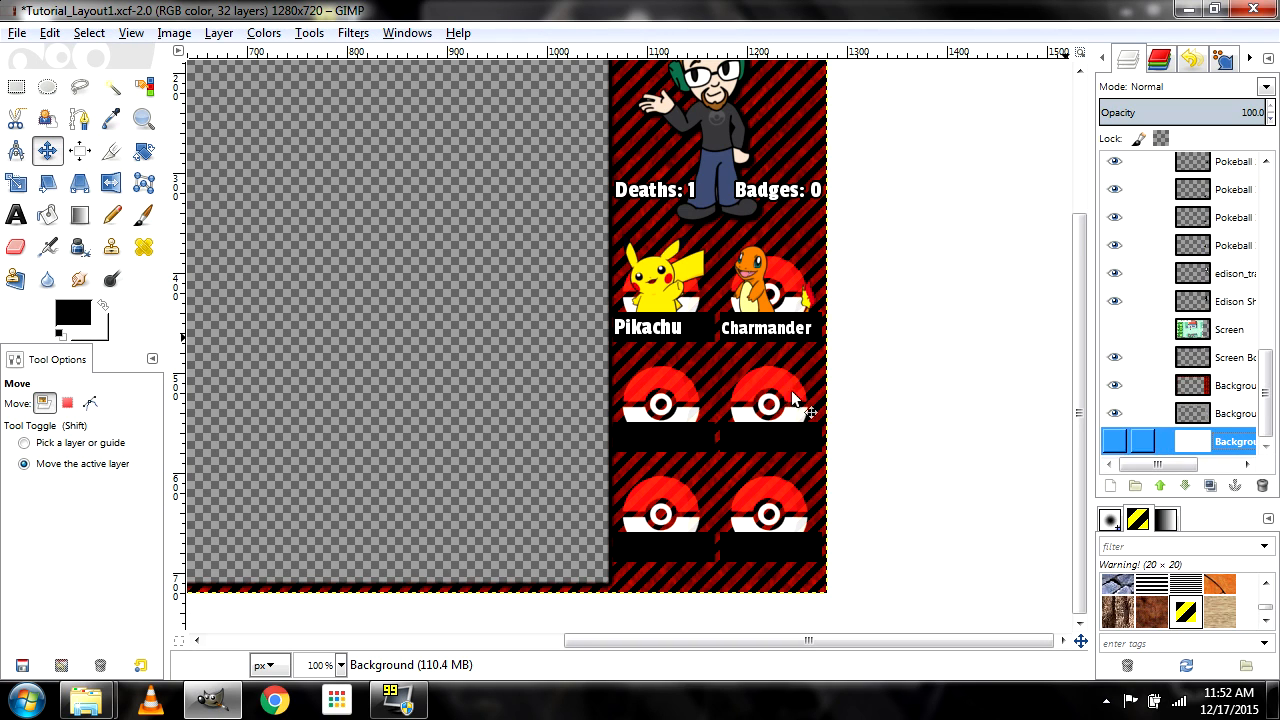
{"action": "key", "text": "ctrl+s"}
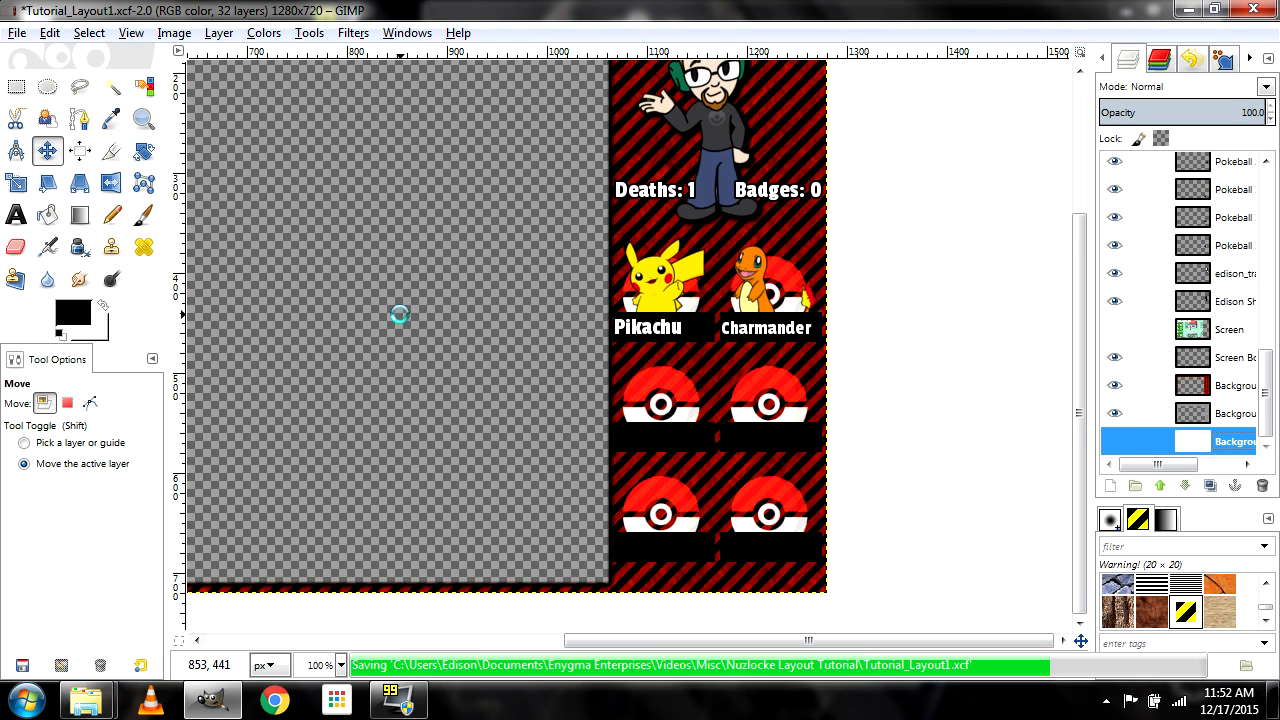
Export the updated layout as Tutorial_Layout2.png in the Nuzlocke Layout Tutorial folder with the default PNG options
{"action": "key", "text": "minus"}
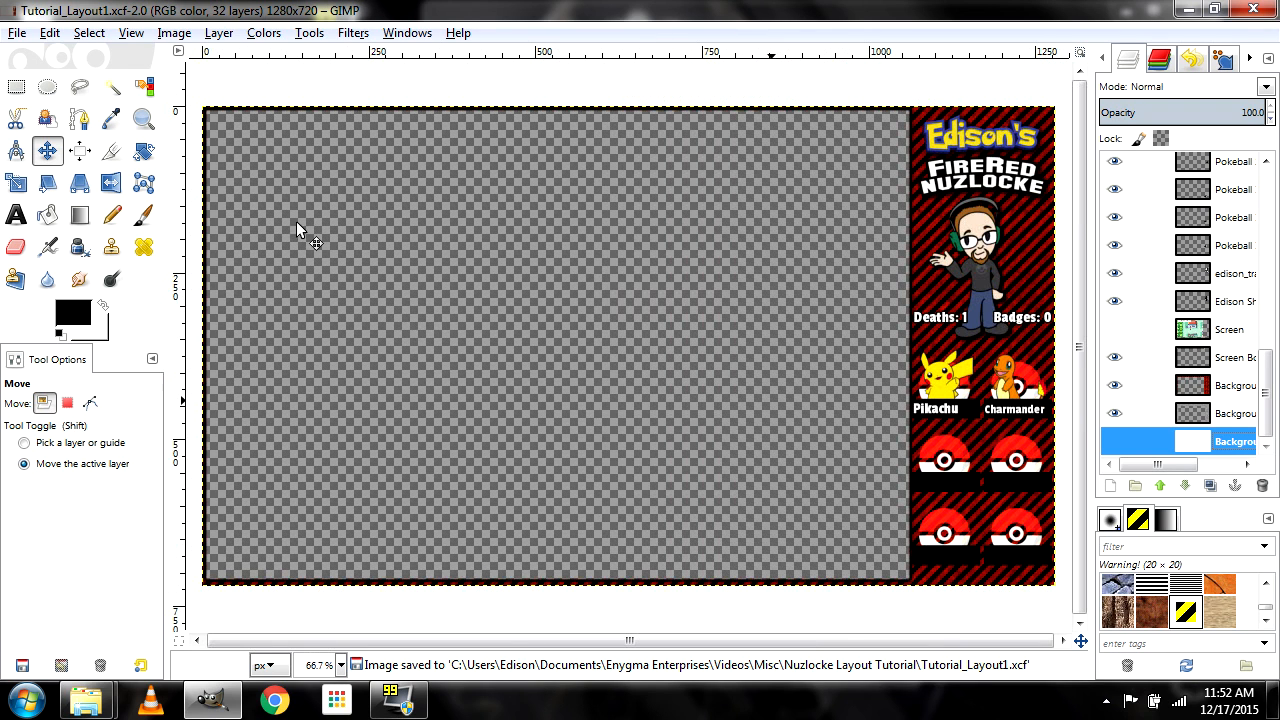
{"action": "left_click", "coordinate": [17, 33]}
{"action": "left_click", "coordinate": [45, 300]}
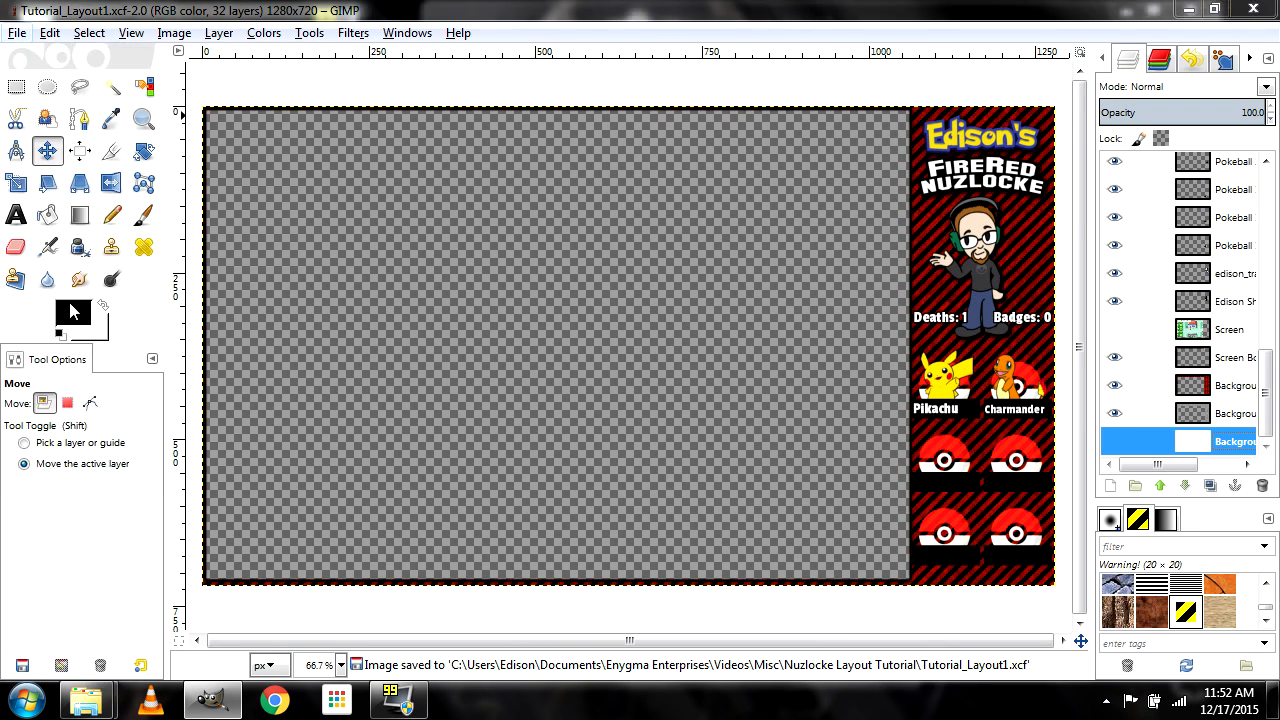
{"action": "left_click", "coordinate": [197, 80]}
{"action": "key", "text": "BackSpace"}
{"action": "type", "text": "2"}
{"action": "key", "text": "Return"}
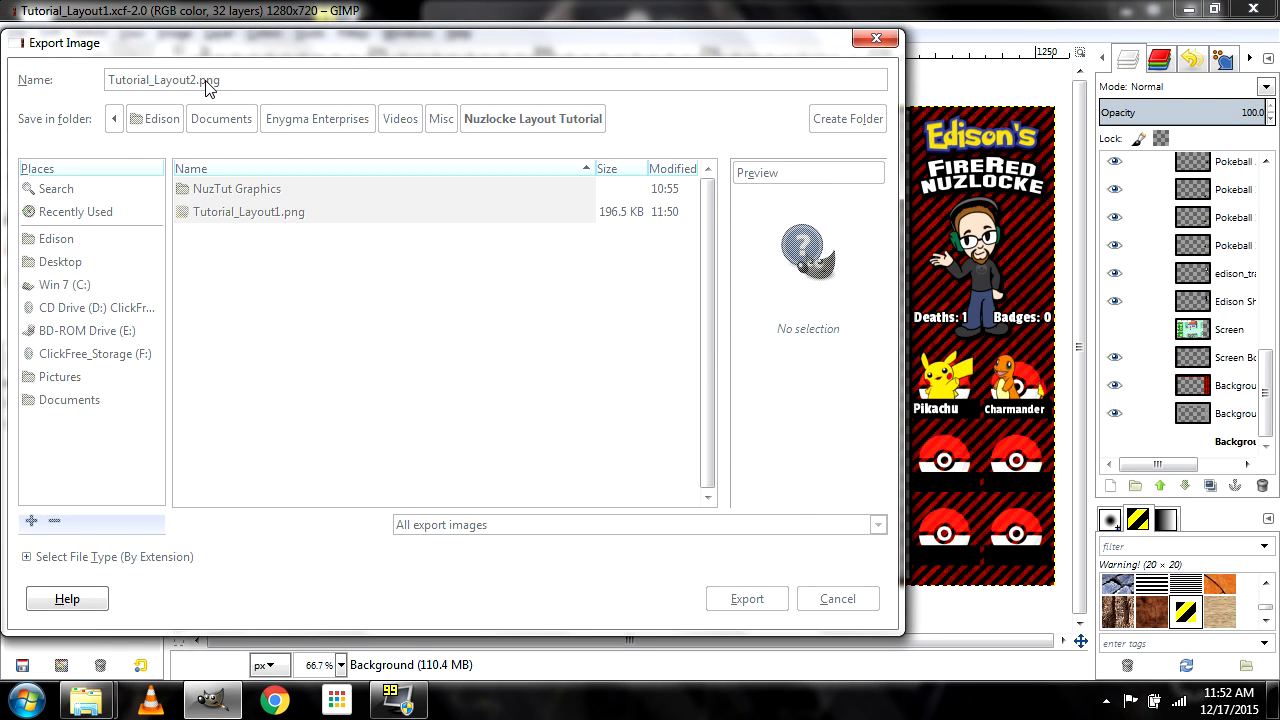
{"action": "key", "text": "Return"}
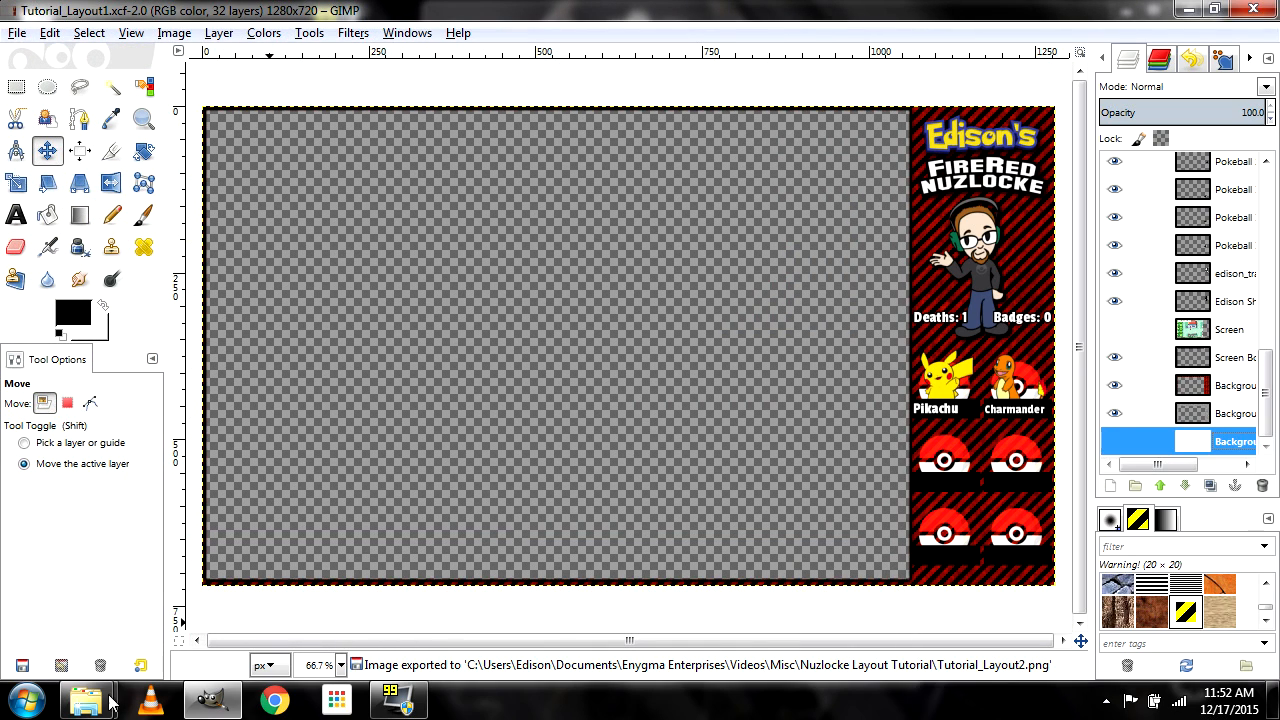
Switch to Windows Explorer and open the Nuzlocke Layout Tutorial folder under Enygma Enterprises, Videos, Misc
{"action": "mouse_move", "coordinate": [100, 702]}
{"action": "left_click", "coordinate": [449, 614]}
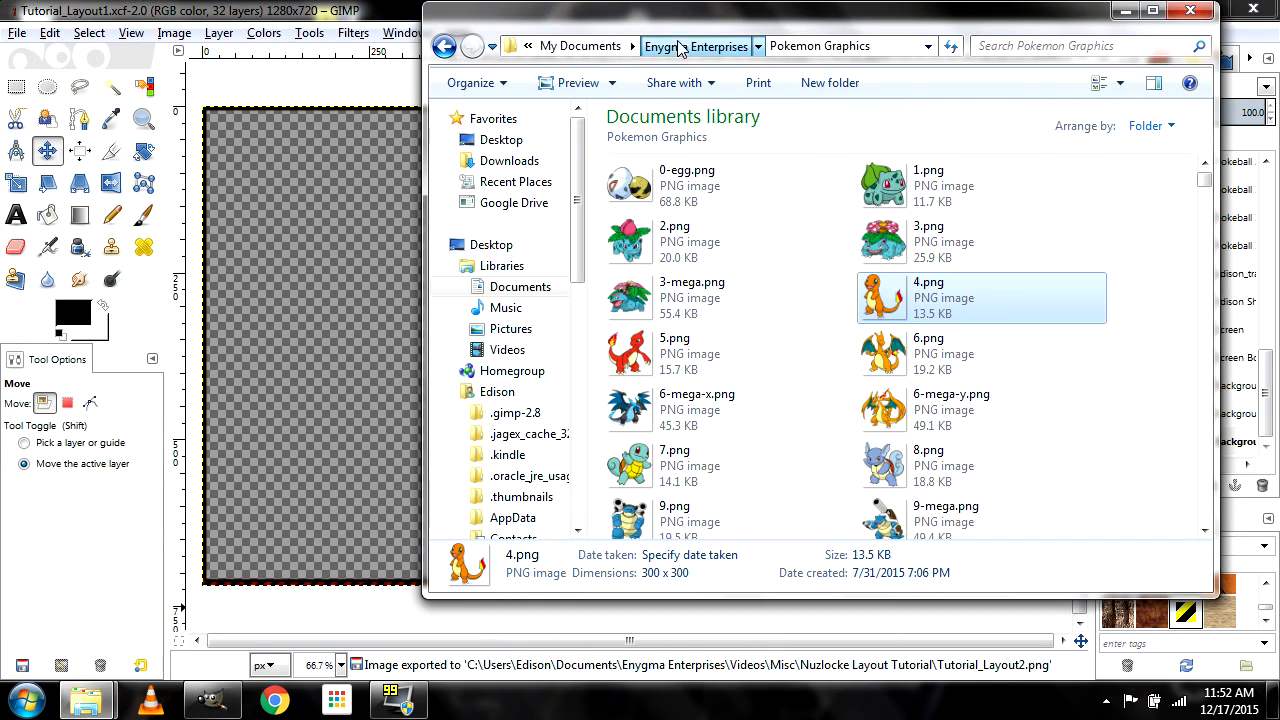
{"action": "left_click", "coordinate": [678, 48]}
{"action": "double_click", "coordinate": [880, 295]}
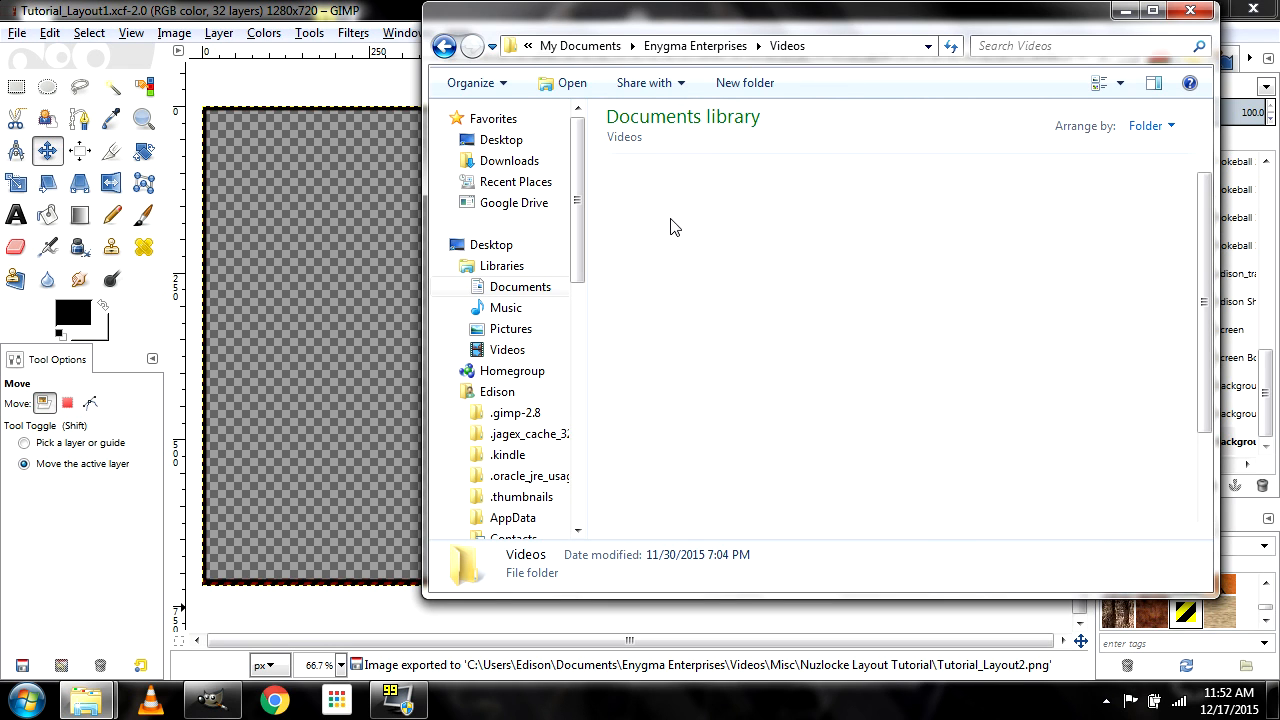
{"action": "double_click", "coordinate": [715, 255]}
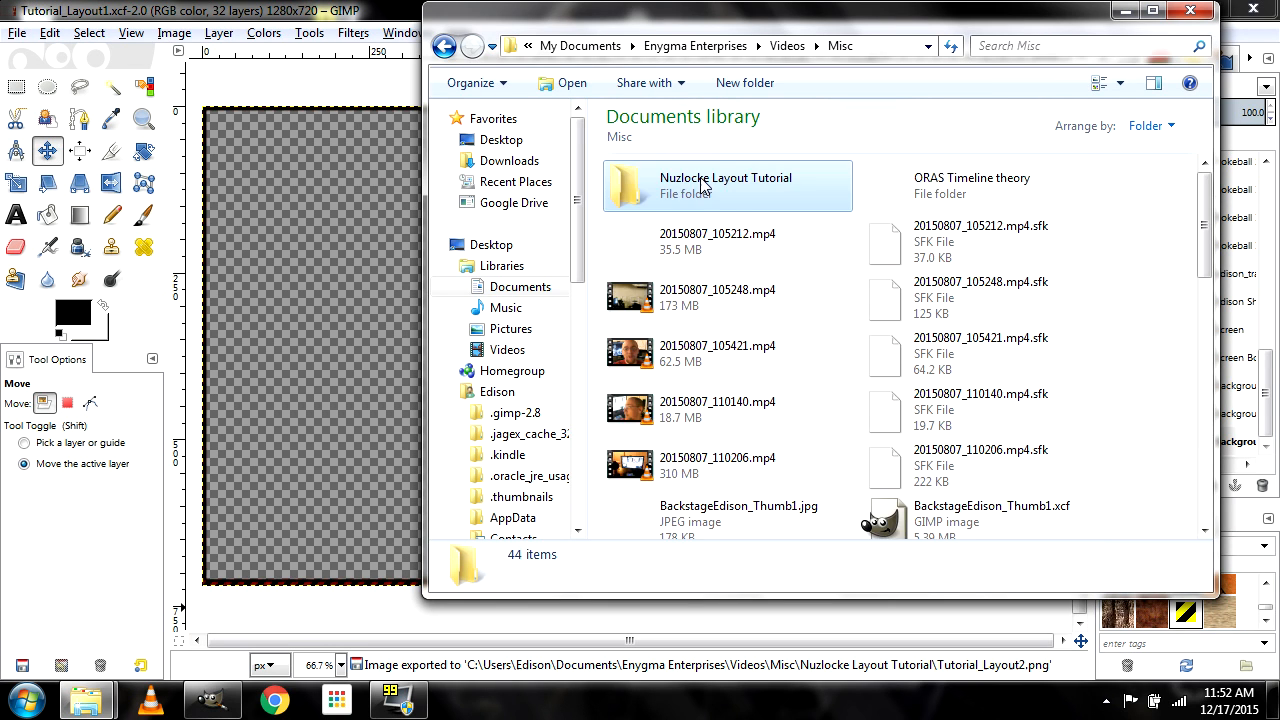
{"action": "double_click", "coordinate": [703, 185]}
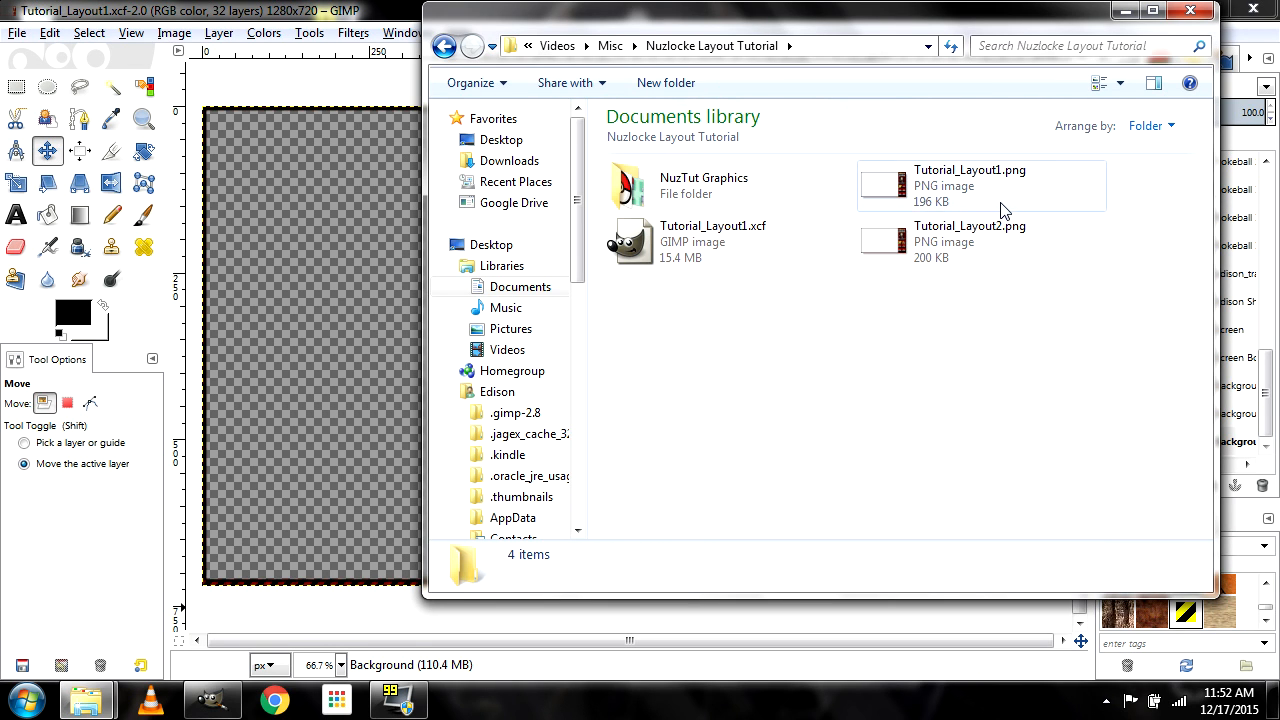
View Tutorial_Layout1.png and Tutorial_Layout2.png in Windows Photo Viewer to compare them, close the viewer and return to GIMP
{"action": "double_click", "coordinate": [1003, 210]}
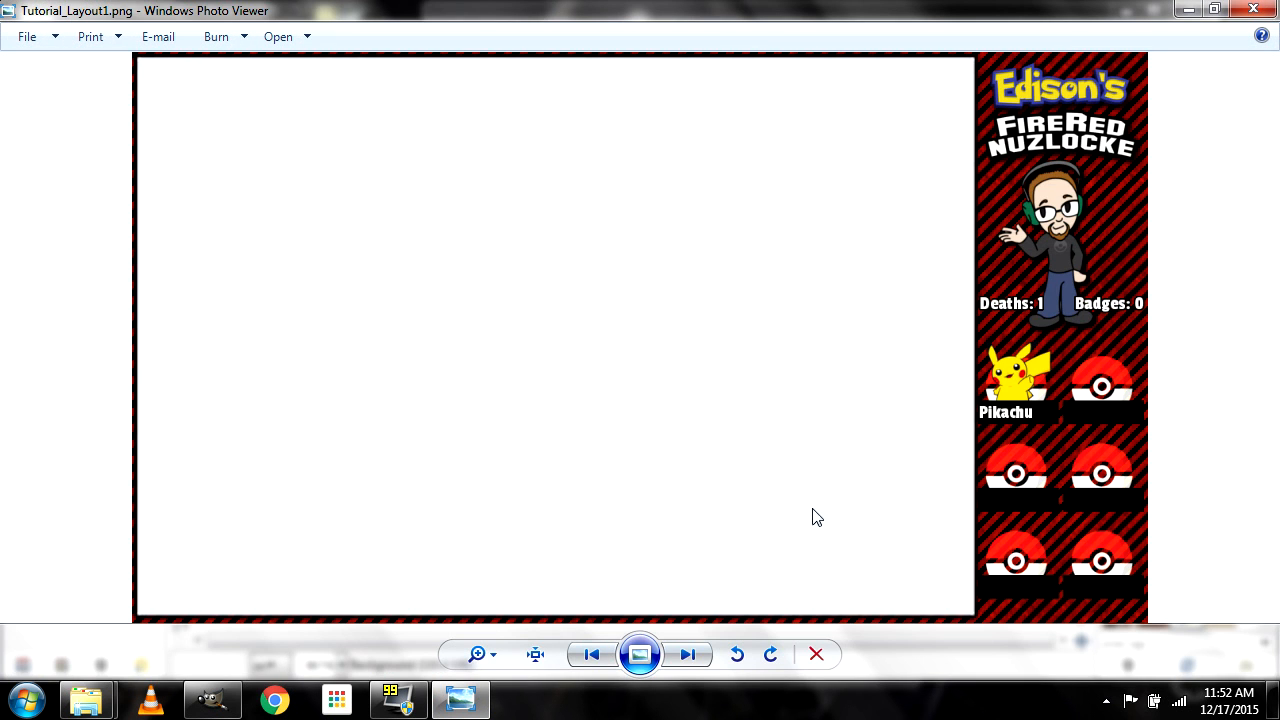
{"action": "left_click", "coordinate": [686, 656]}
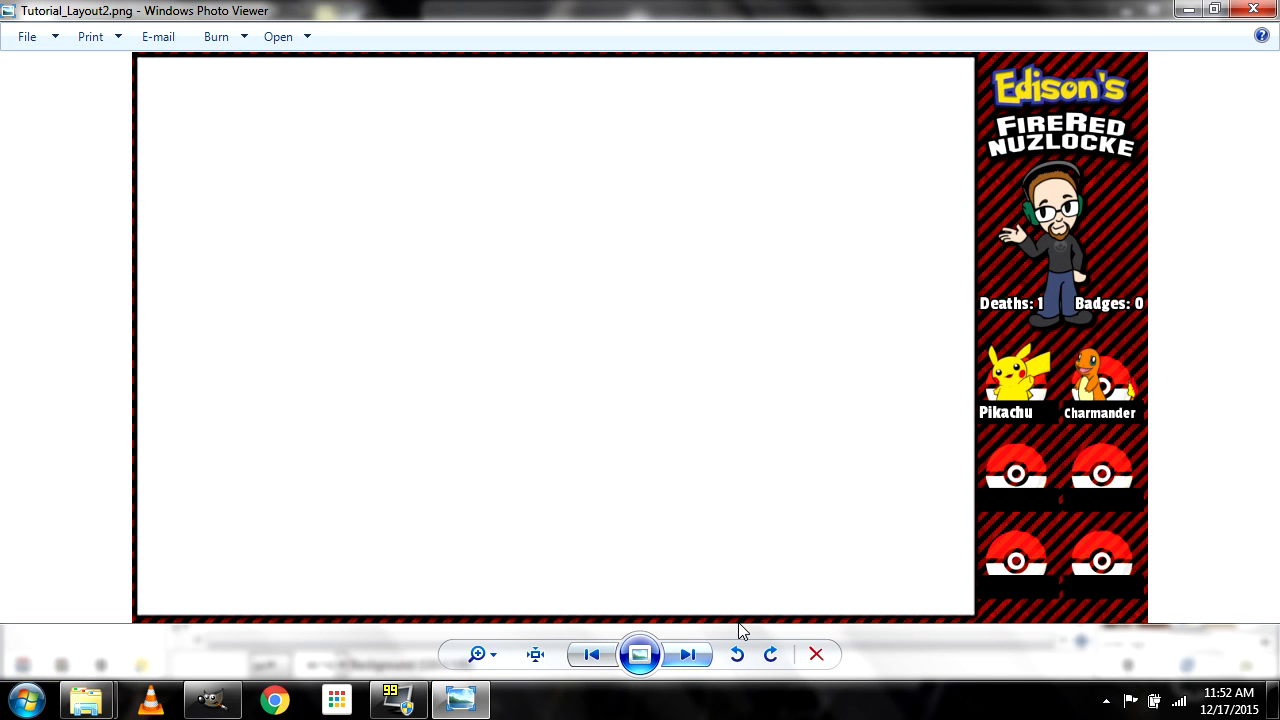
{"action": "left_click", "coordinate": [1253, 9]}
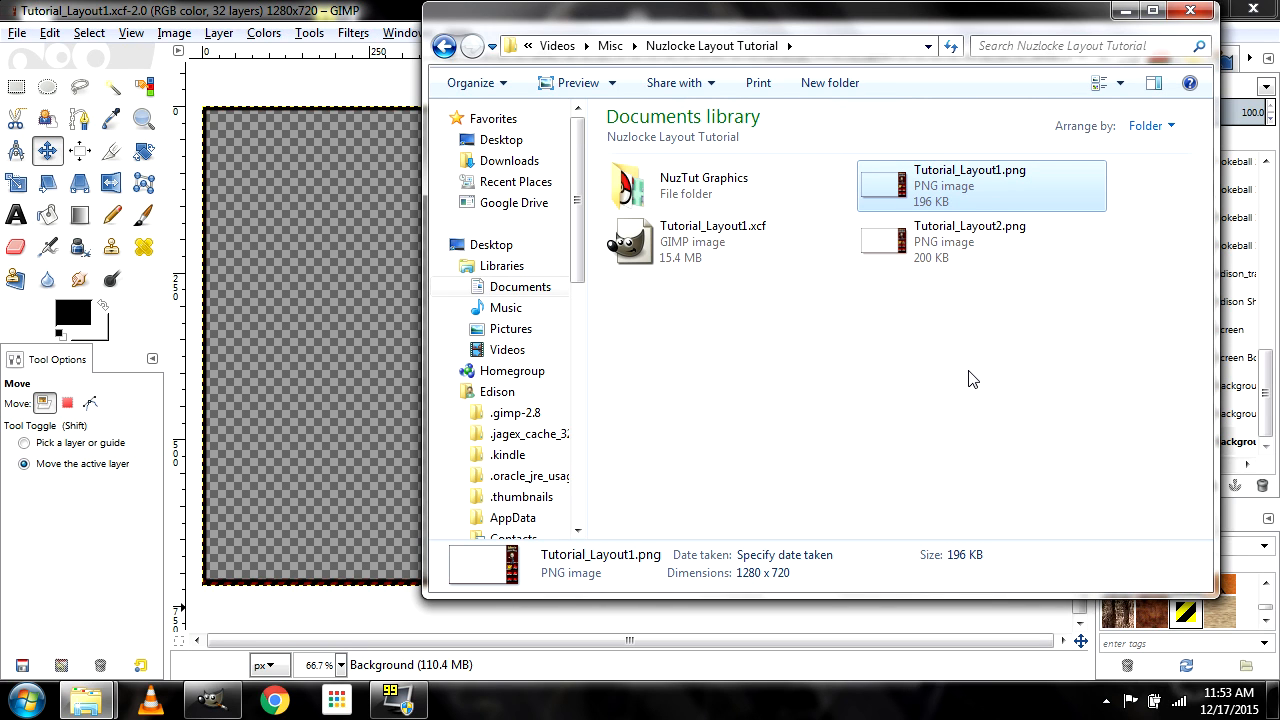
{"action": "left_click", "coordinate": [348, 3]}
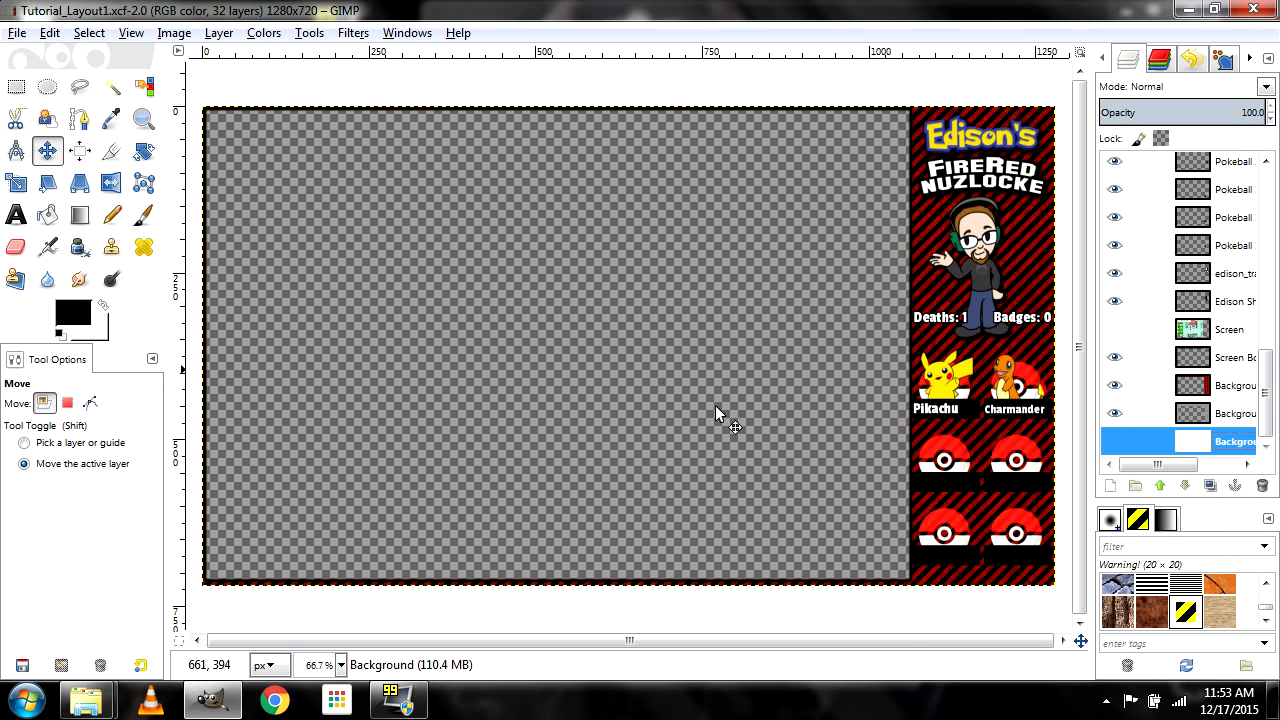